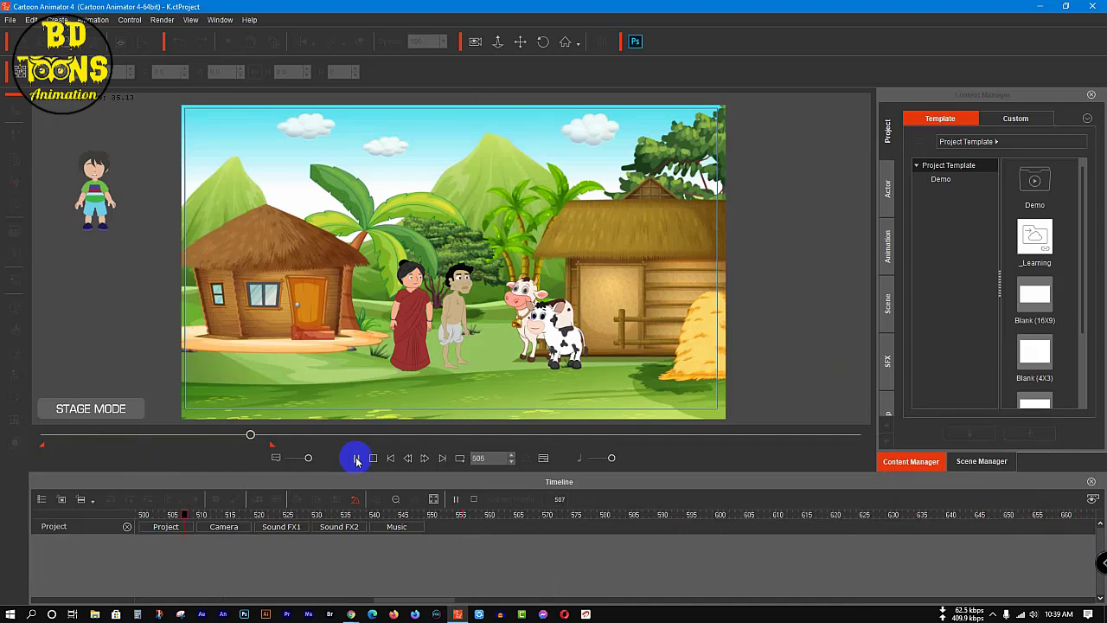
# Step: Stop playback, return to frame 1, and delete all camera keys after the first frame on the project's Camera track
pyautogui.click(355, 458)
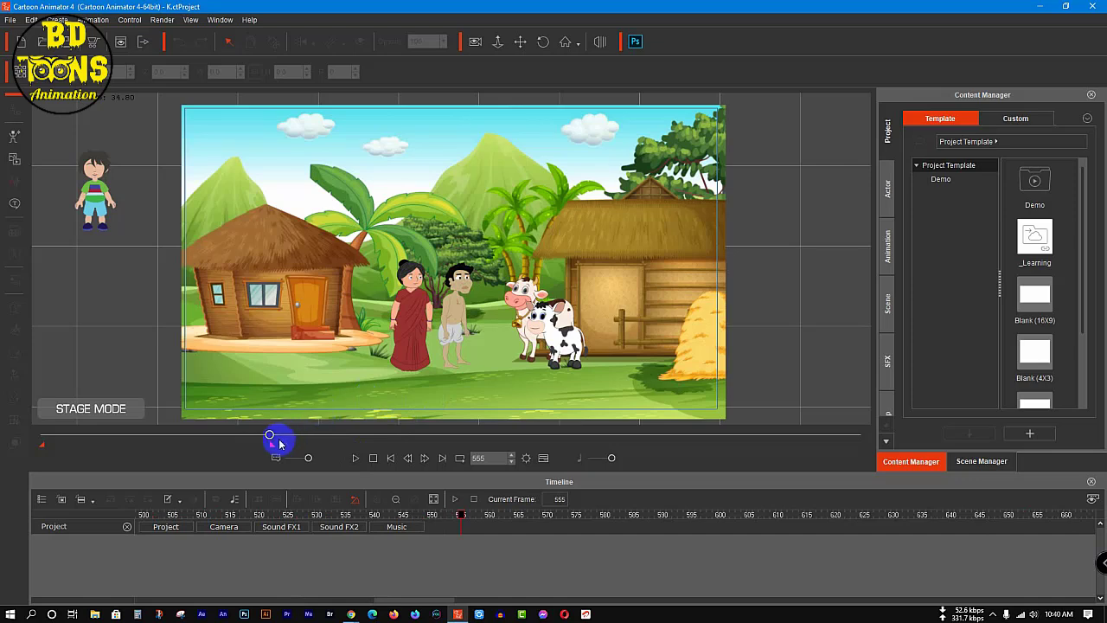
pyautogui.moveTo(269, 436); pyautogui.dragTo(0, 506)
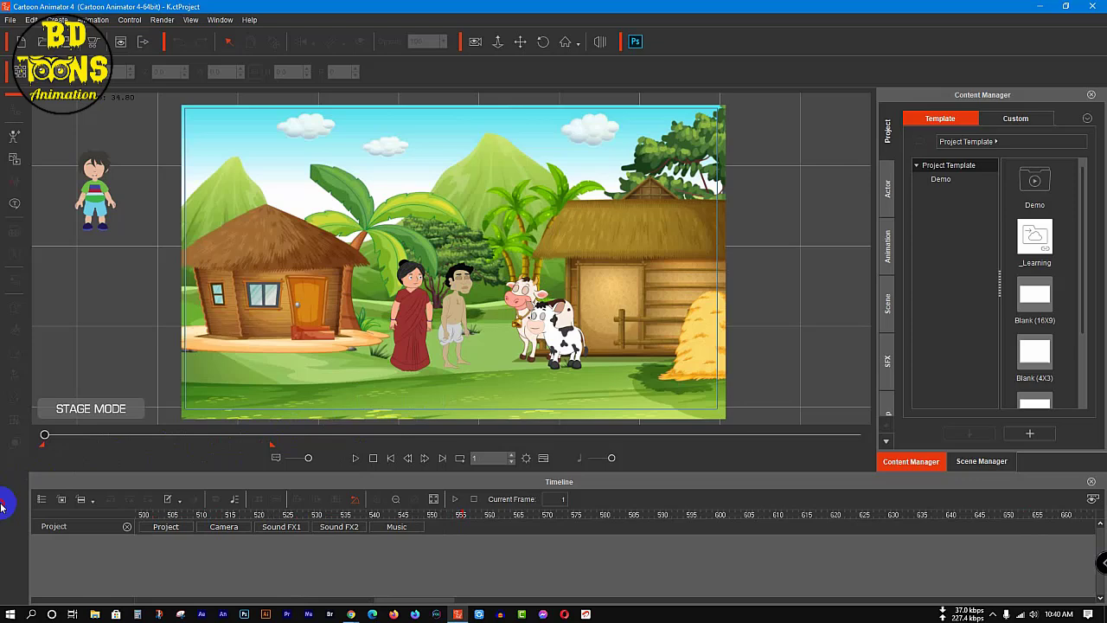
pyautogui.click(226, 527)
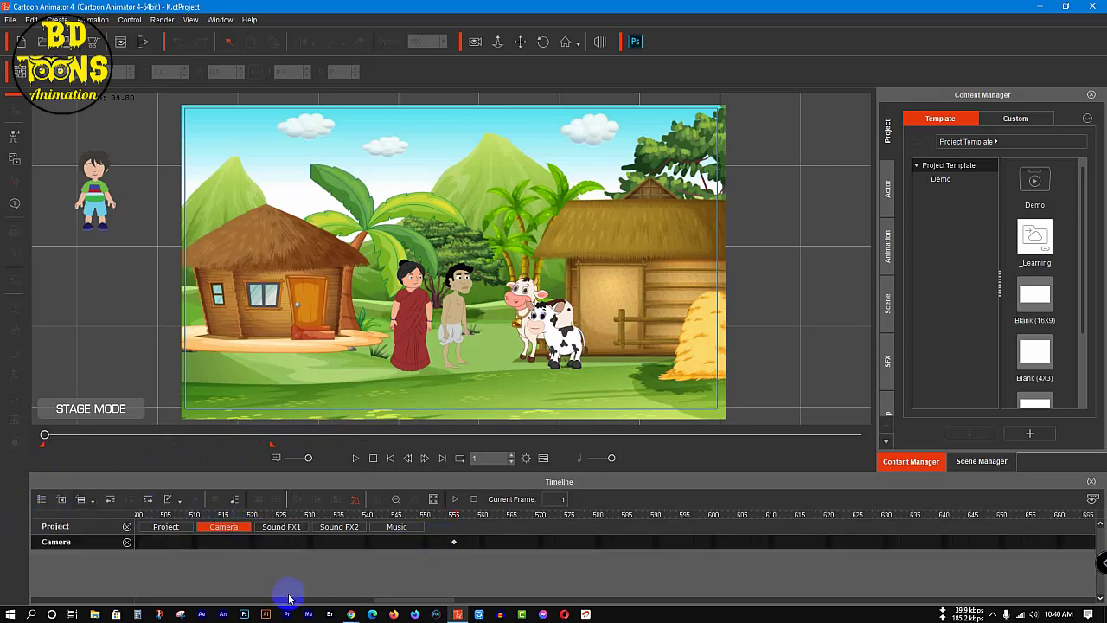
pyautogui.moveTo(401, 600); pyautogui.dragTo(208, 585)
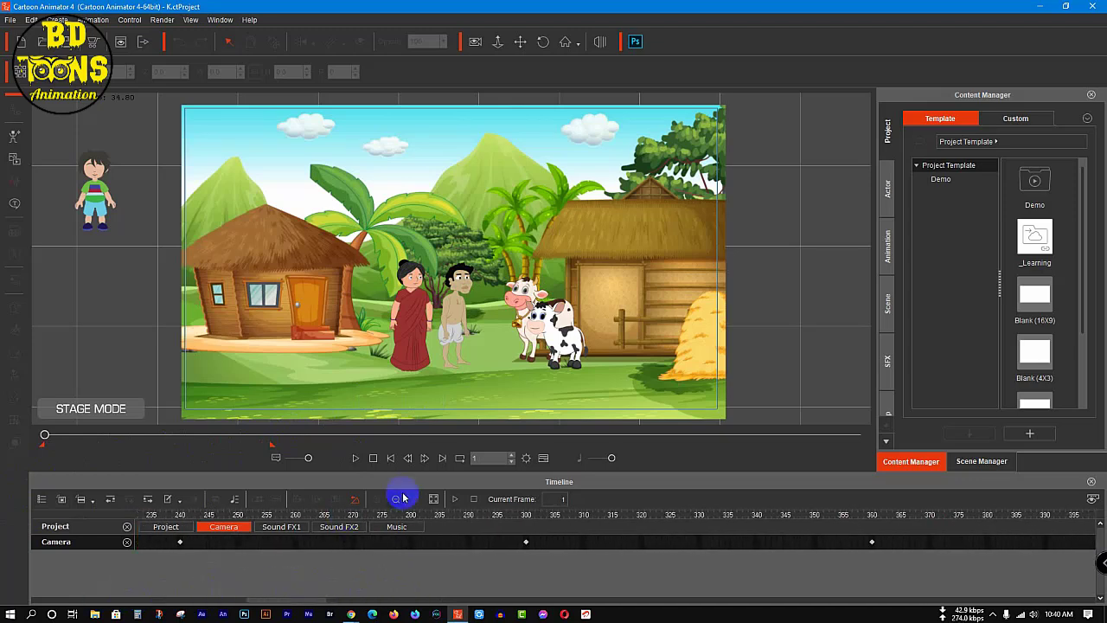
pyautogui.click(397, 500)
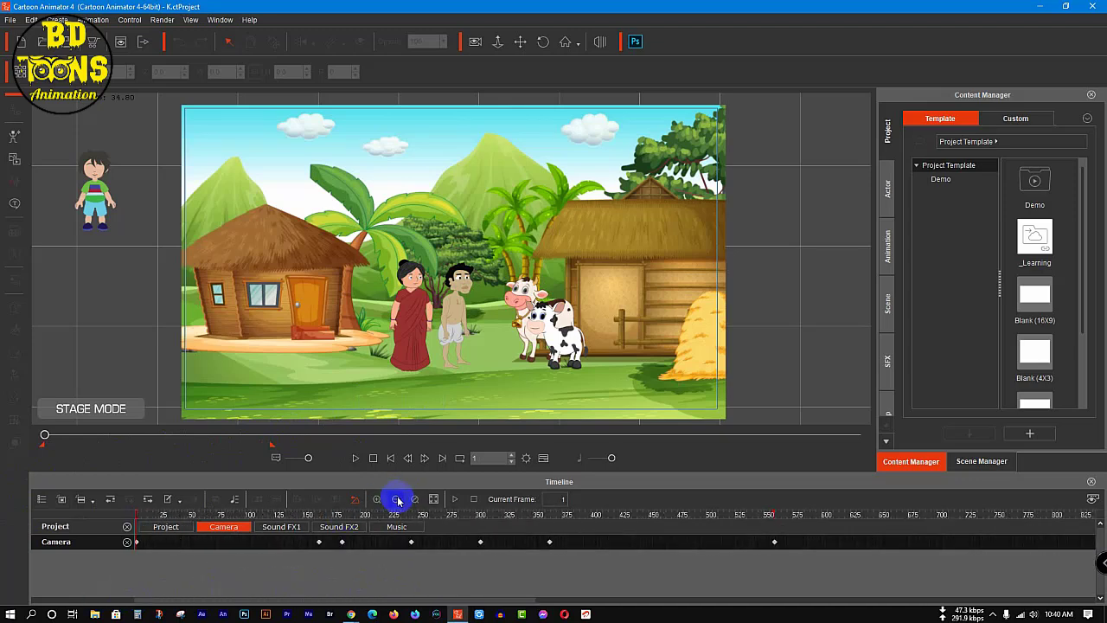
pyautogui.moveTo(786, 543); pyautogui.dragTo(97, 571)
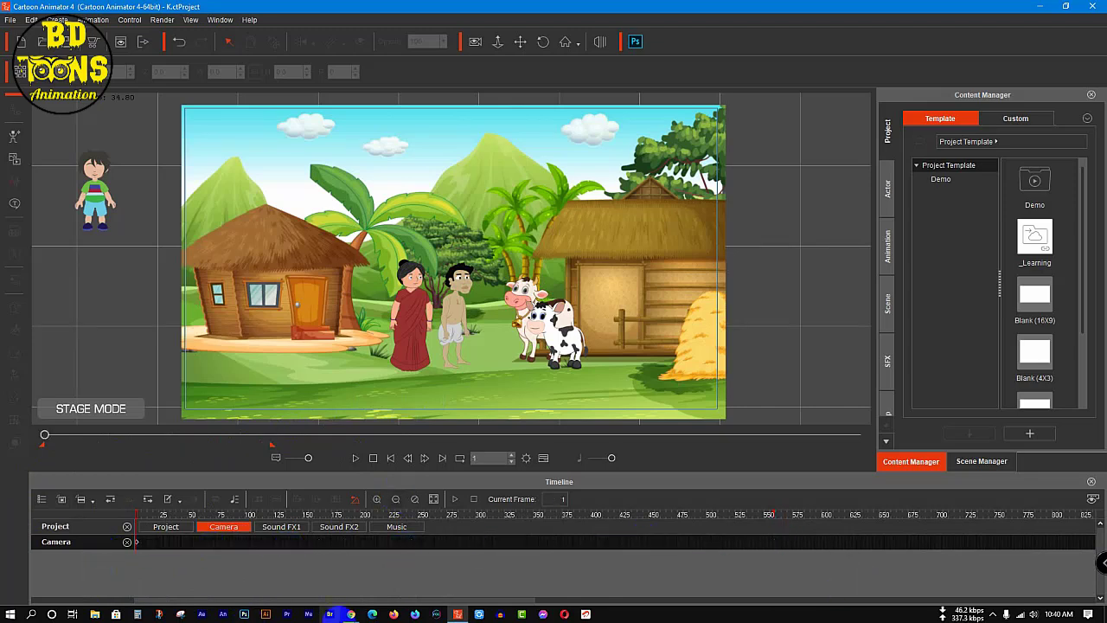
# Step: Turn on camera recording and frame the whole village scene at frame 1 with the camera at Z 2310
pyautogui.click(475, 41)
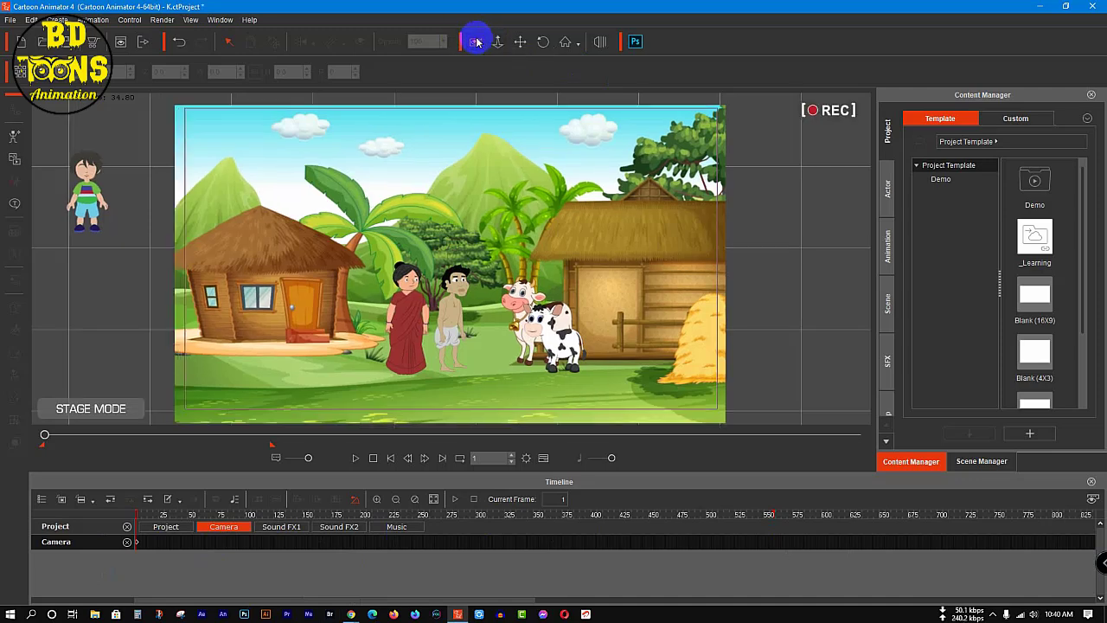
pyautogui.click(520, 43)
pyautogui.scroll(-1, 494, 223)
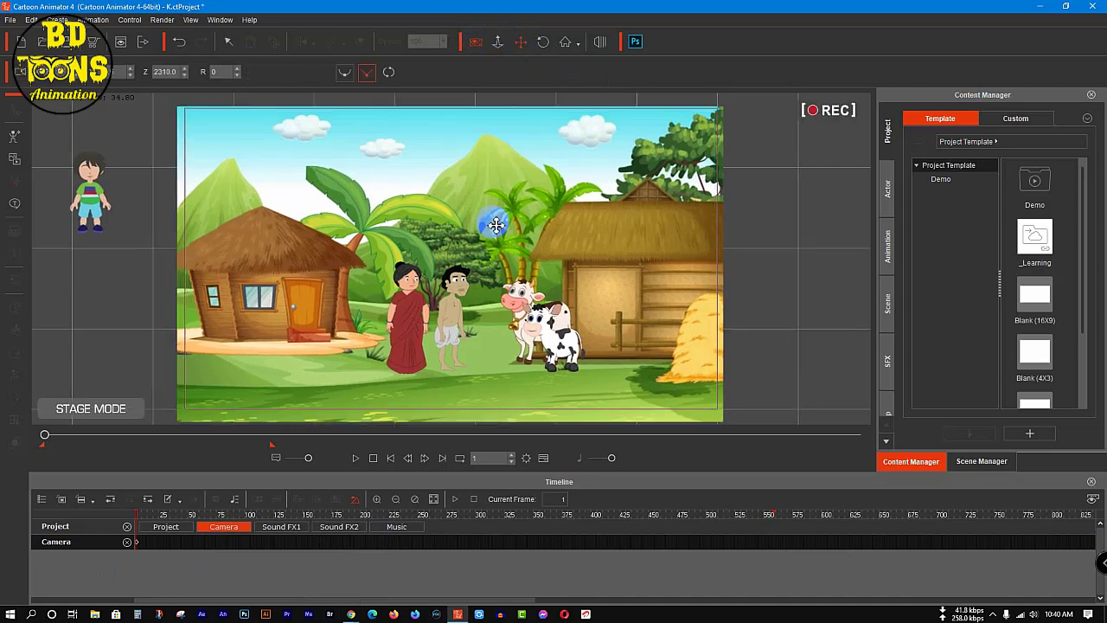
pyautogui.moveTo(486, 248); pyautogui.dragTo(485, 245)
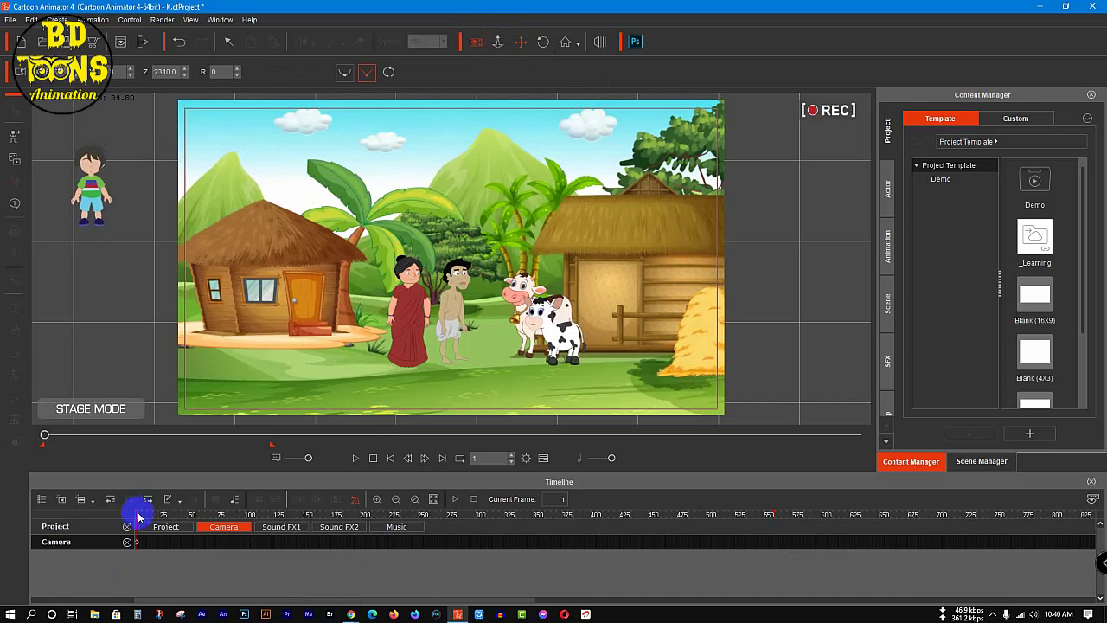
# Step: At frame 100, zoom the camera in to Z 1050 on the couple and the cows
pyautogui.click(412, 501)
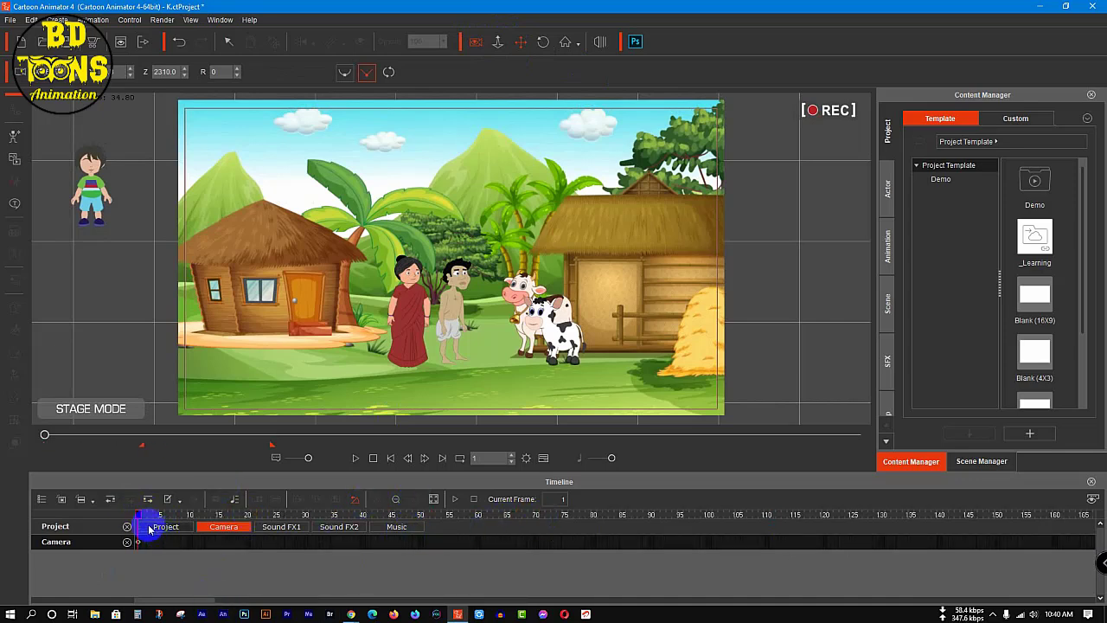
pyautogui.moveTo(140, 516); pyautogui.dragTo(707, 557)
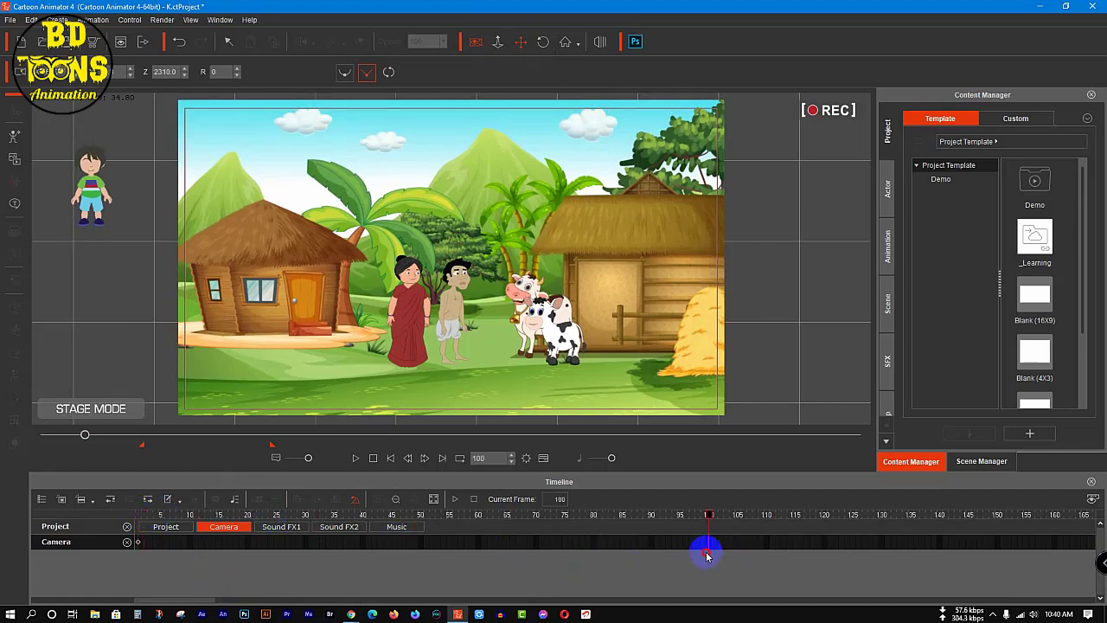
pyautogui.scroll(5, 508, 329)
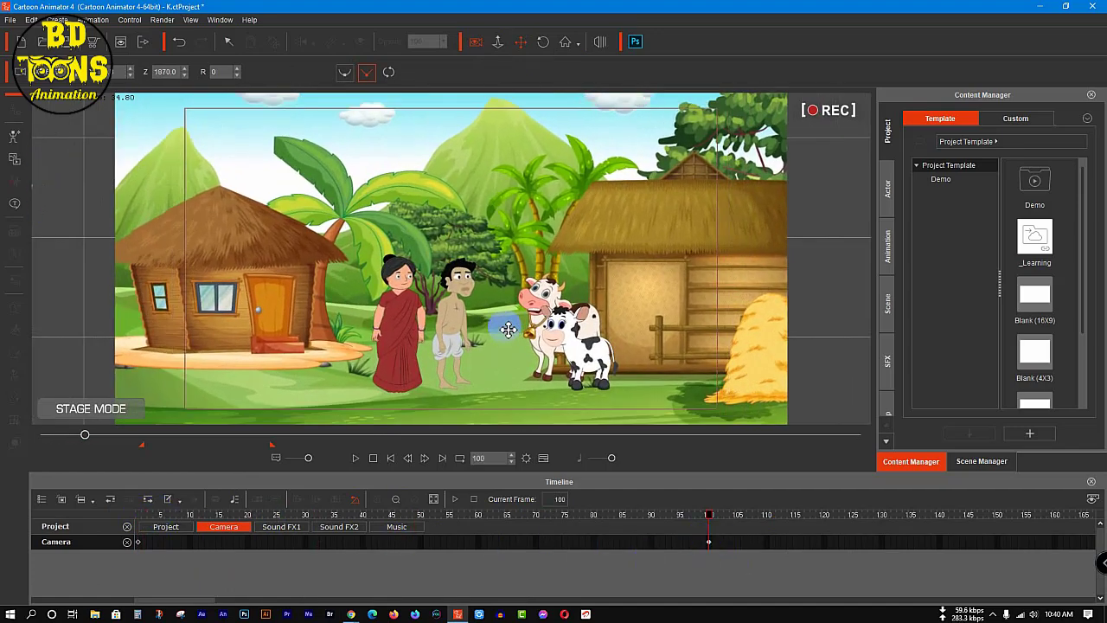
pyautogui.scroll(6, 508, 329)
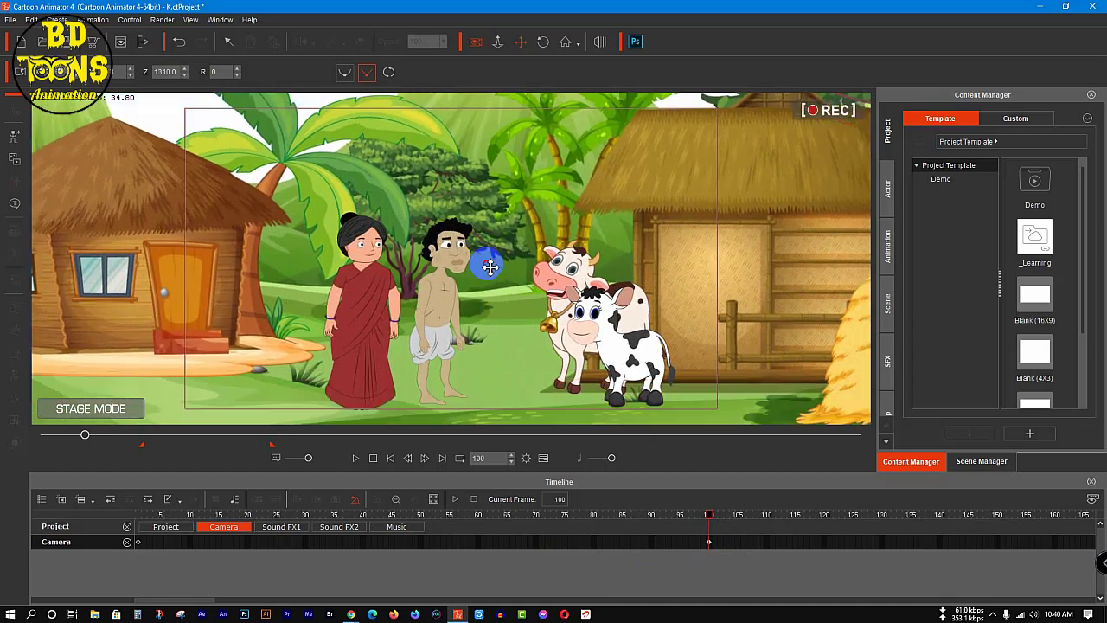
pyautogui.scroll(3, 489, 261)
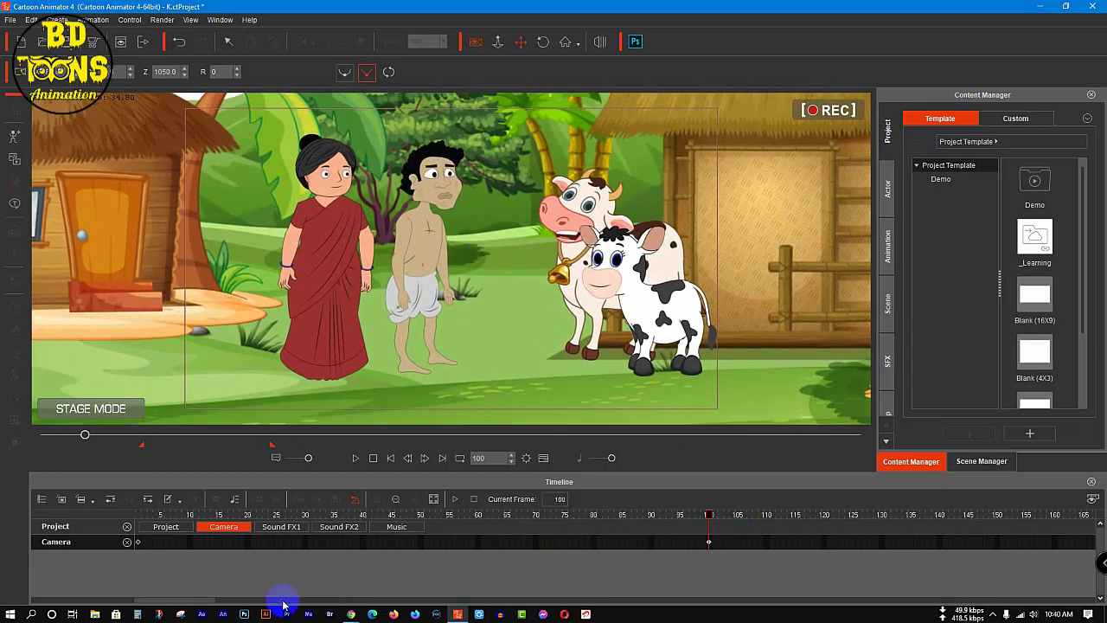
# Step: At frame 220, zoom the camera out to Z 1350
pyautogui.moveTo(198, 600); pyautogui.dragTo(231, 603)
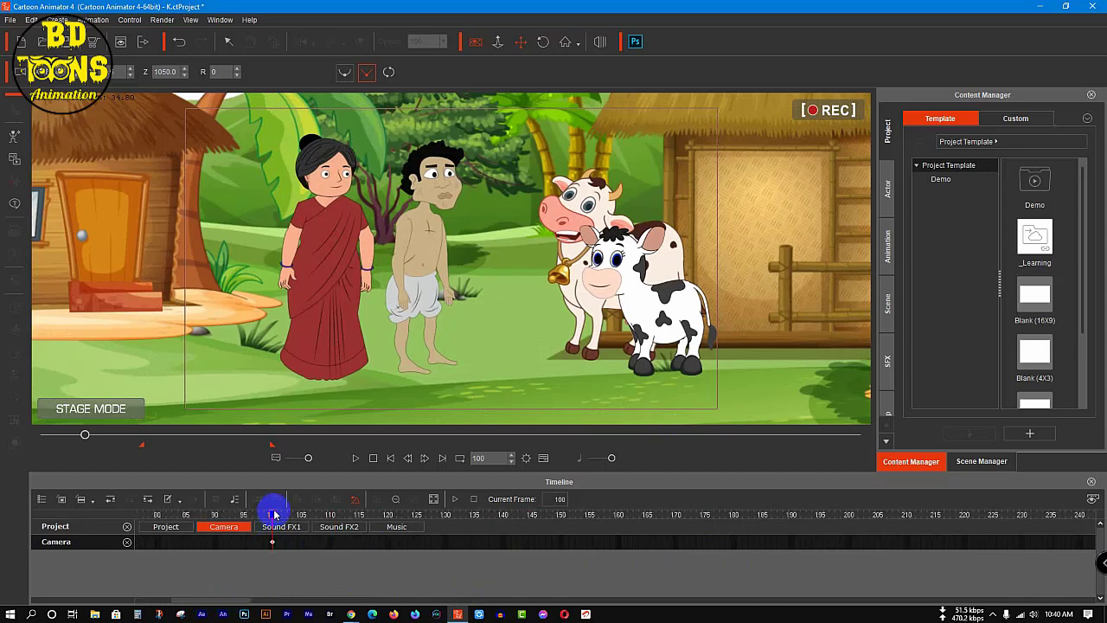
pyautogui.moveTo(275, 516); pyautogui.dragTo(964, 550)
pyautogui.scroll(-3, 439, 318)
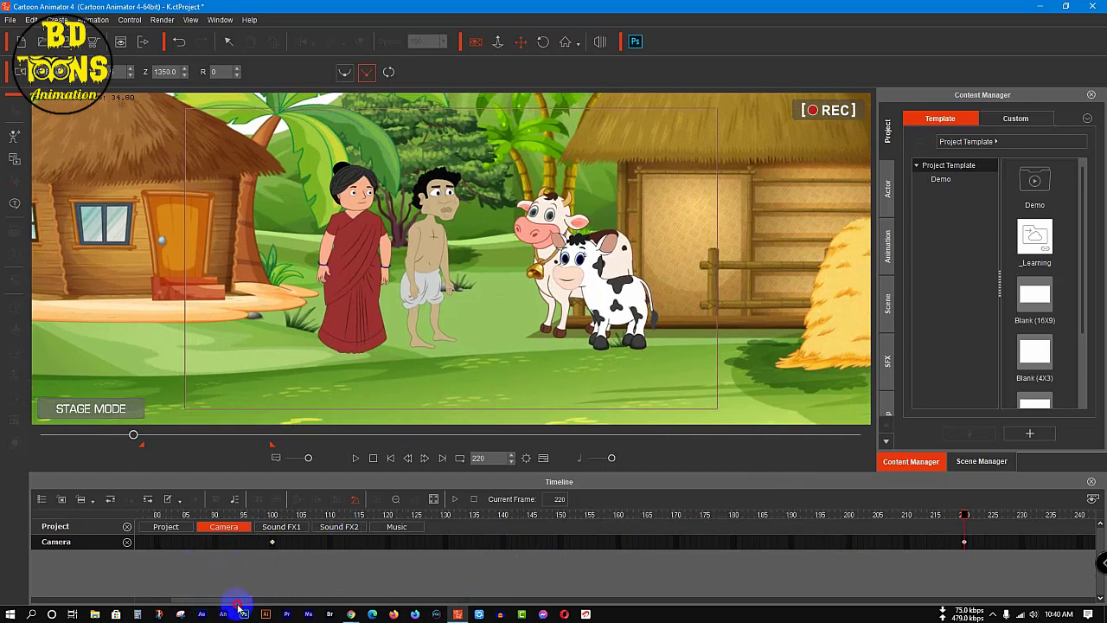
# Step: Move the camera key at frame 100 to frame 50, and the key at frame 220 to frame 100
pyautogui.moveTo(225, 603); pyautogui.dragTo(268, 599)
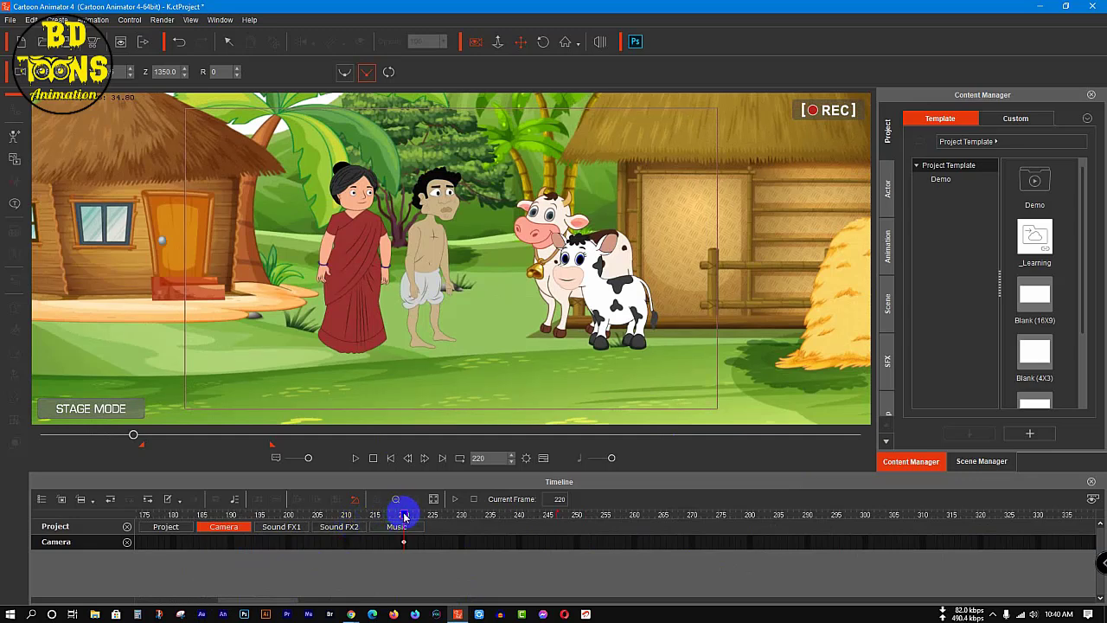
pyautogui.moveTo(404, 516); pyautogui.dragTo(465, 526)
pyautogui.moveTo(247, 598); pyautogui.dragTo(106, 602)
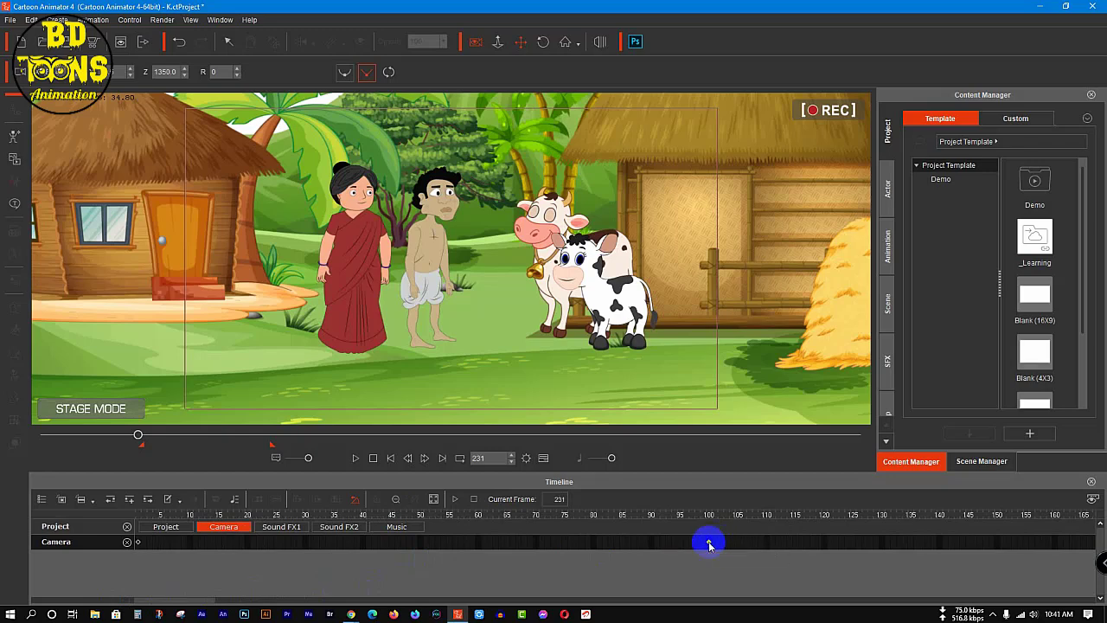
pyautogui.moveTo(708, 542); pyautogui.dragTo(421, 554)
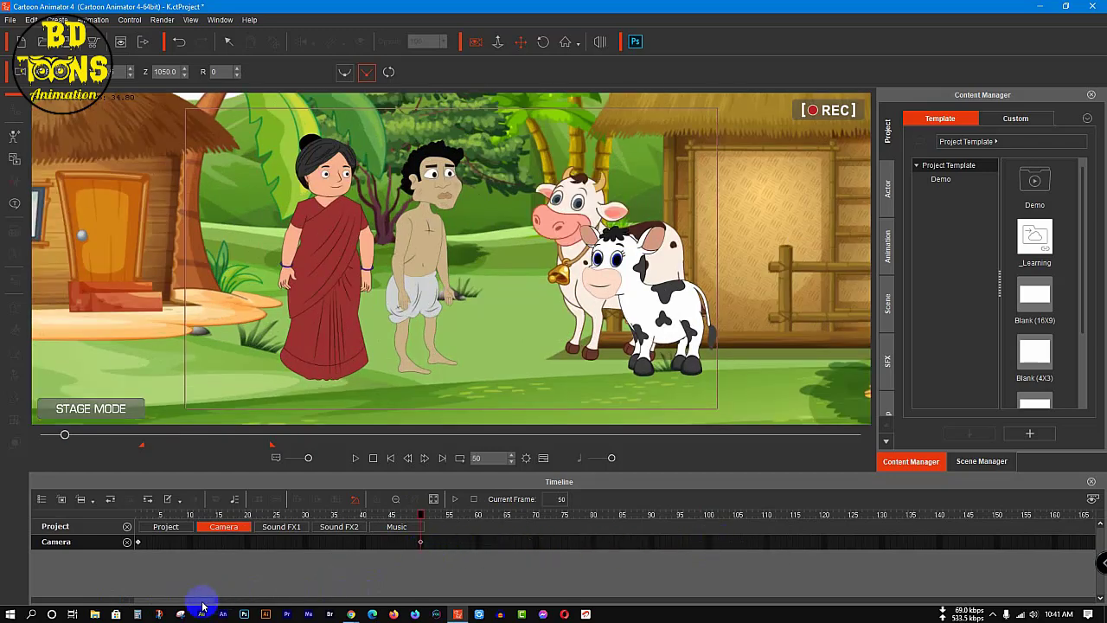
pyautogui.moveTo(202, 604); pyautogui.dragTo(243, 600)
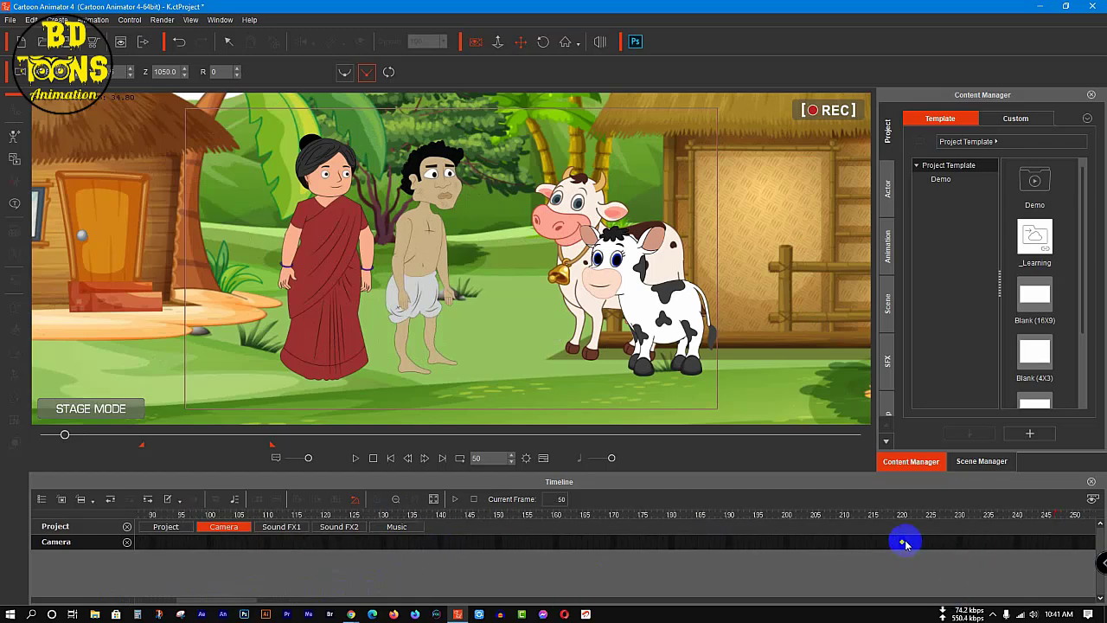
pyautogui.click(904, 543)
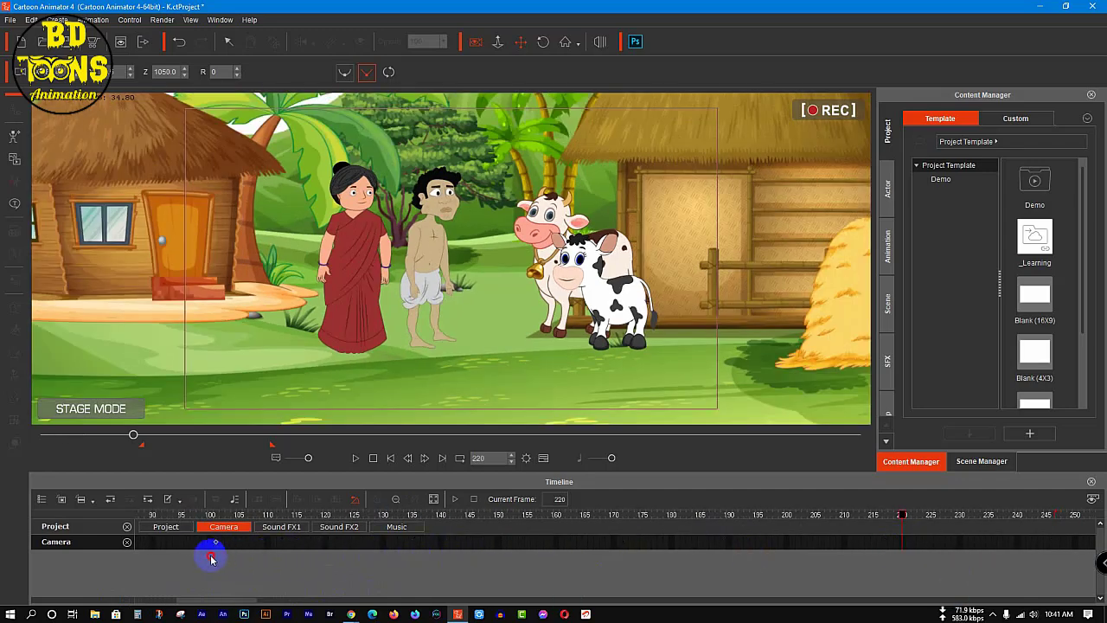
pyautogui.moveTo(211, 559); pyautogui.dragTo(210, 559)
# Step: Pan the camera to the small hut with the orange door at frame 150 and to the cow shed and haystack at frame 200
pyautogui.moveTo(210, 517); pyautogui.dragTo(499, 534)
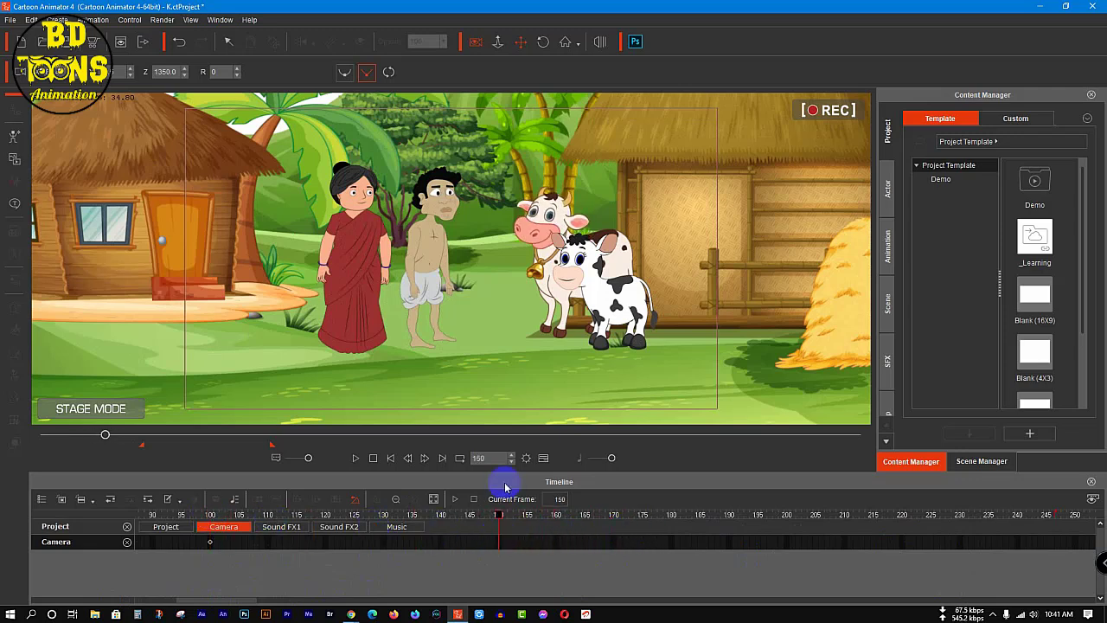
pyautogui.moveTo(358, 249); pyautogui.dragTo(585, 237)
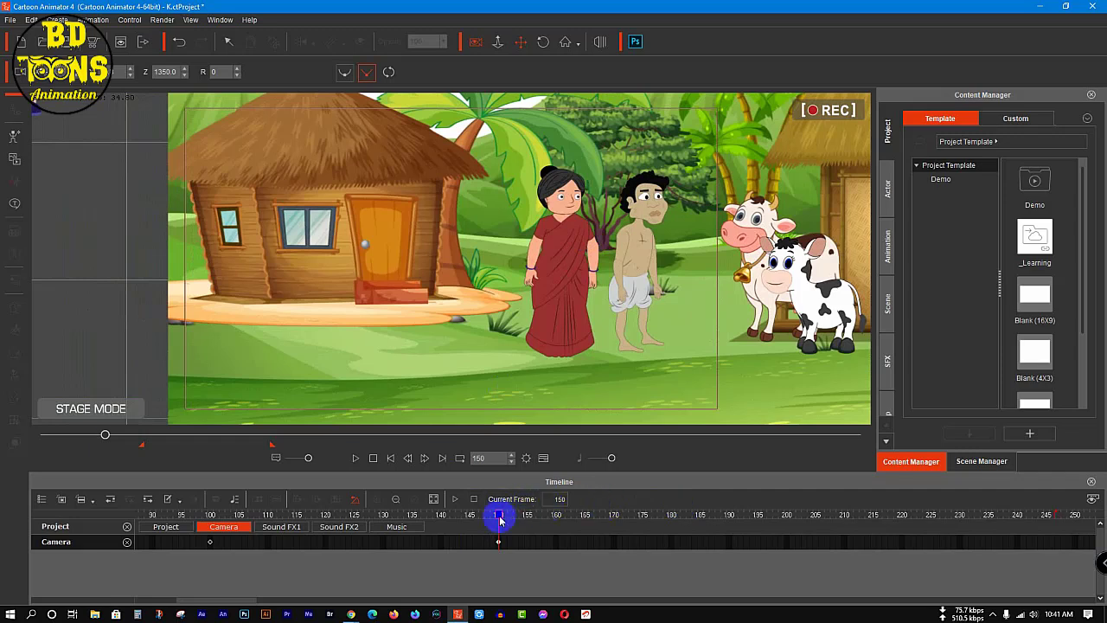
pyautogui.moveTo(513, 516); pyautogui.dragTo(894, 540)
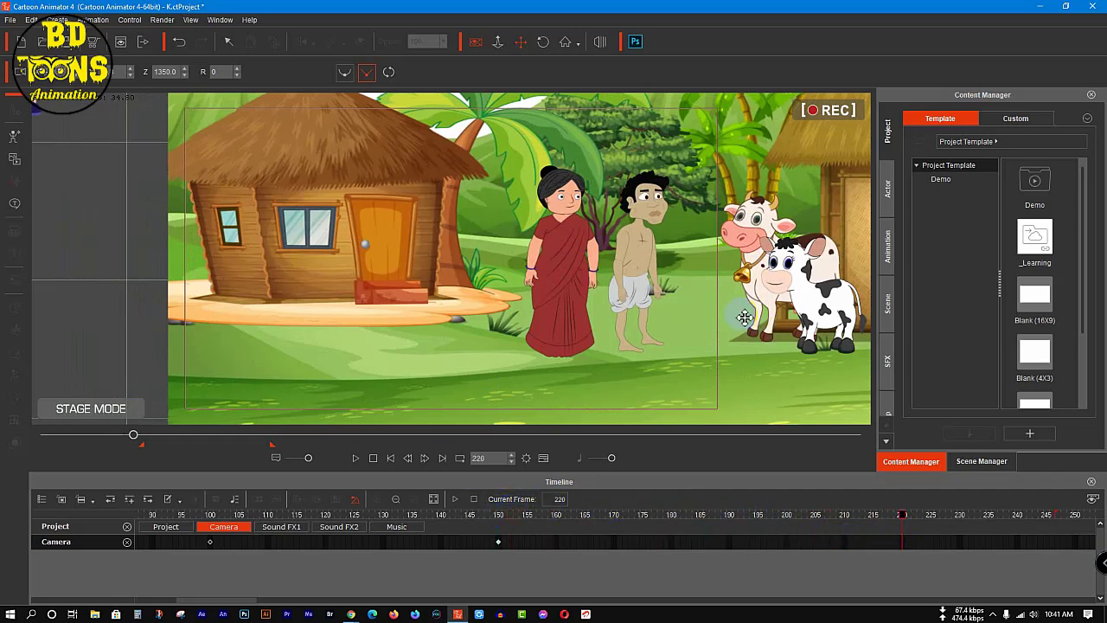
pyautogui.moveTo(831, 518); pyautogui.dragTo(805, 532)
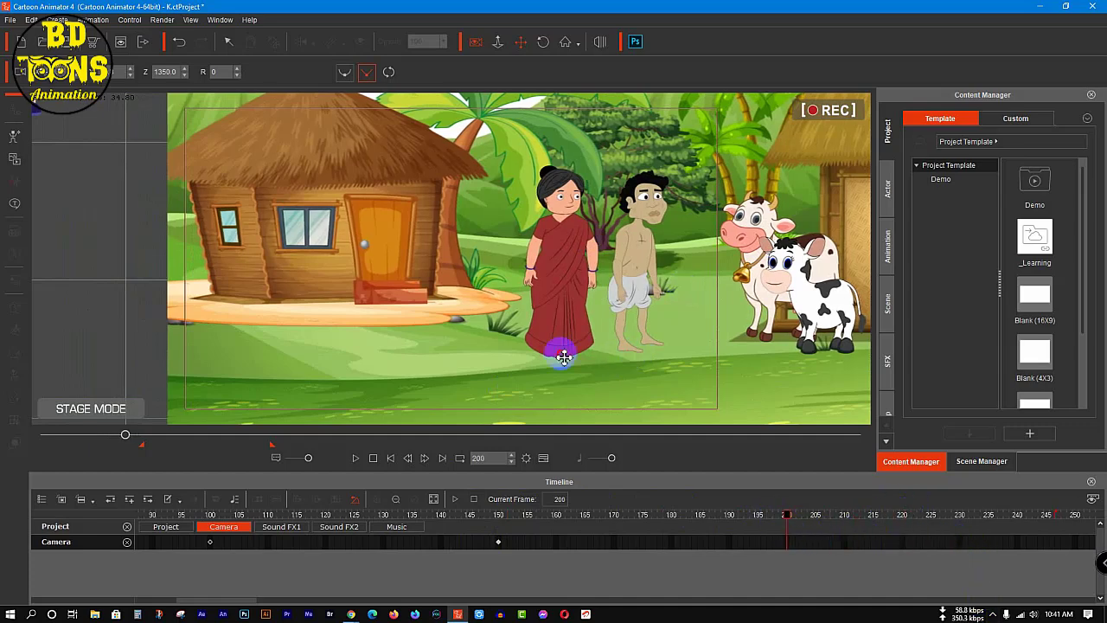
pyautogui.moveTo(563, 354); pyautogui.dragTo(272, 359)
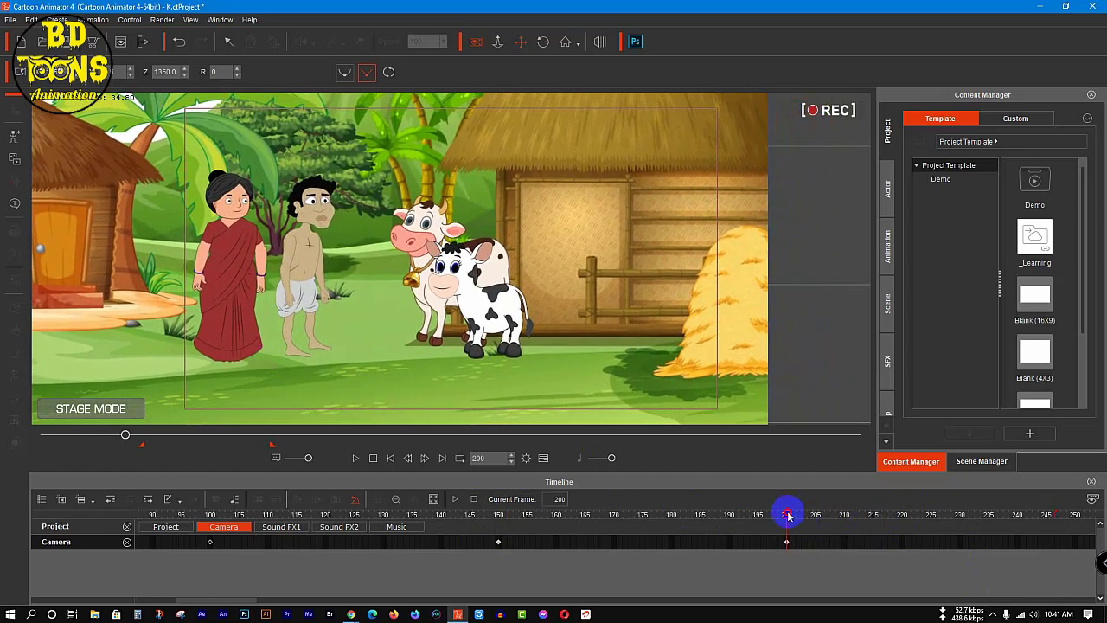
# Step: At frame 202, zoom the camera in to Z 930 and recentre the view on the couple and the cows
pyautogui.moveTo(355, 297); pyautogui.dragTo(356, 298)
pyautogui.scroll(13, 261, 272)
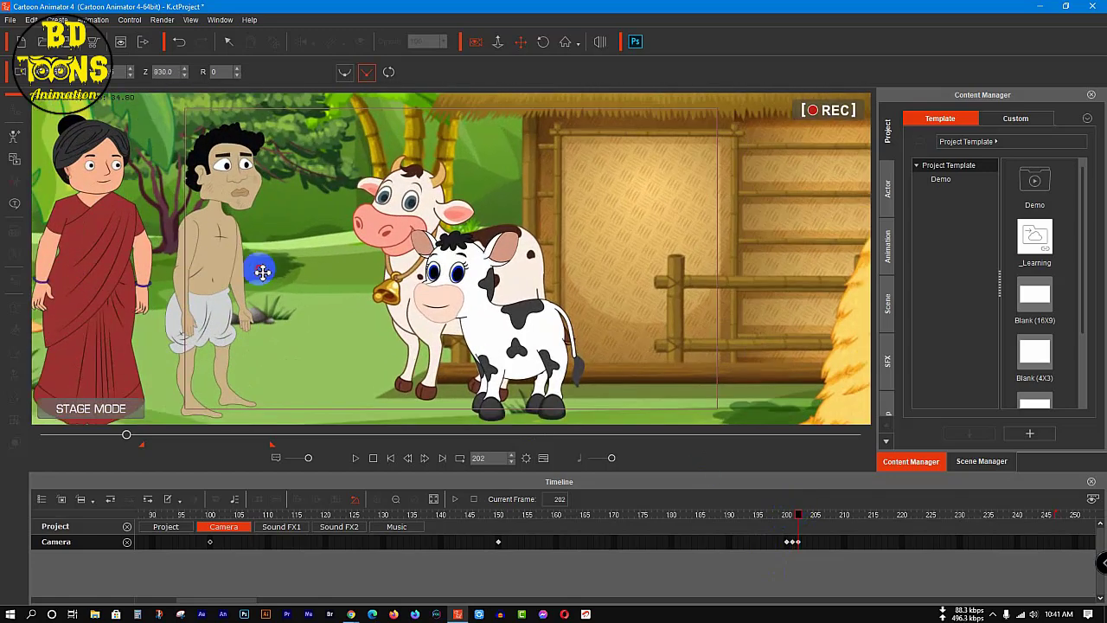
pyautogui.moveTo(261, 272); pyautogui.dragTo(490, 322)
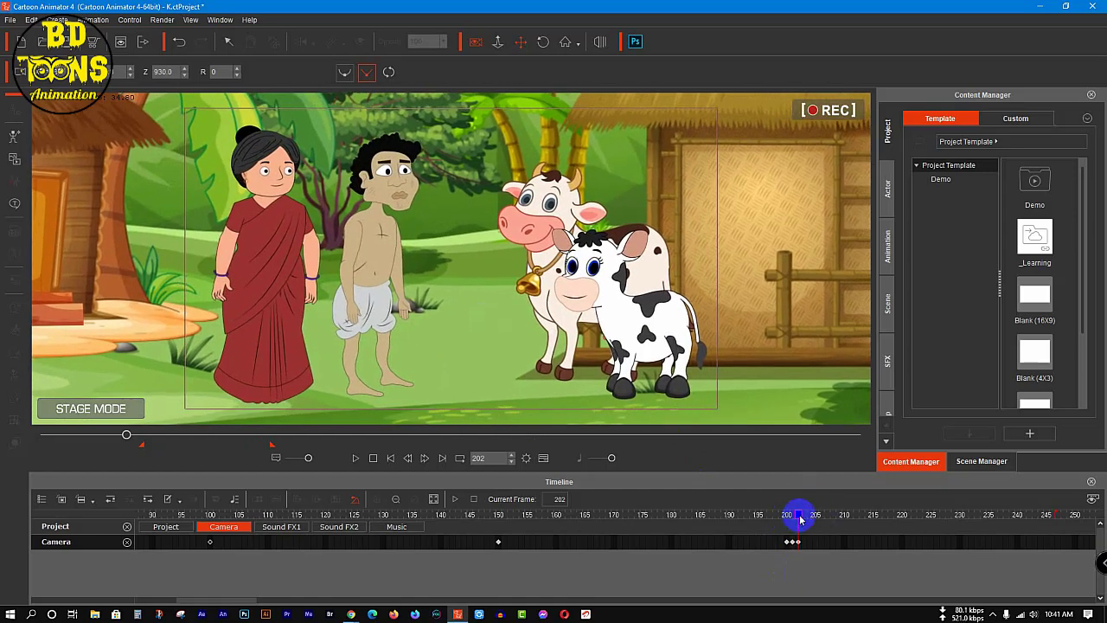
# Step: At frame 246, zoom the camera out to Z 1630
pyautogui.moveTo(800, 519); pyautogui.dragTo(1048, 534)
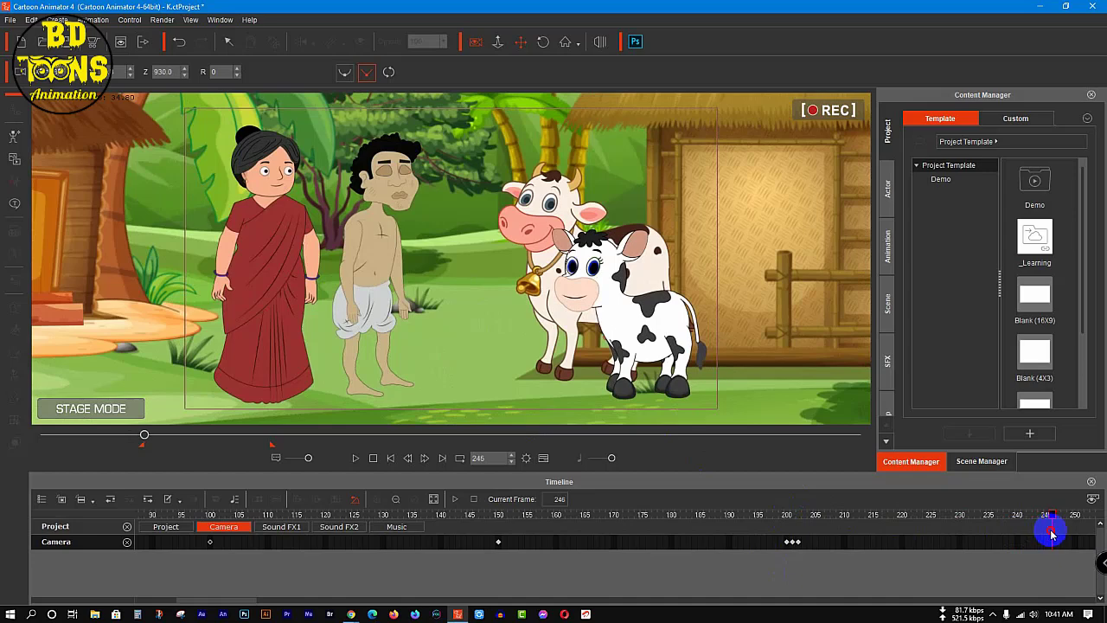
pyautogui.scroll(-10, 458, 301)
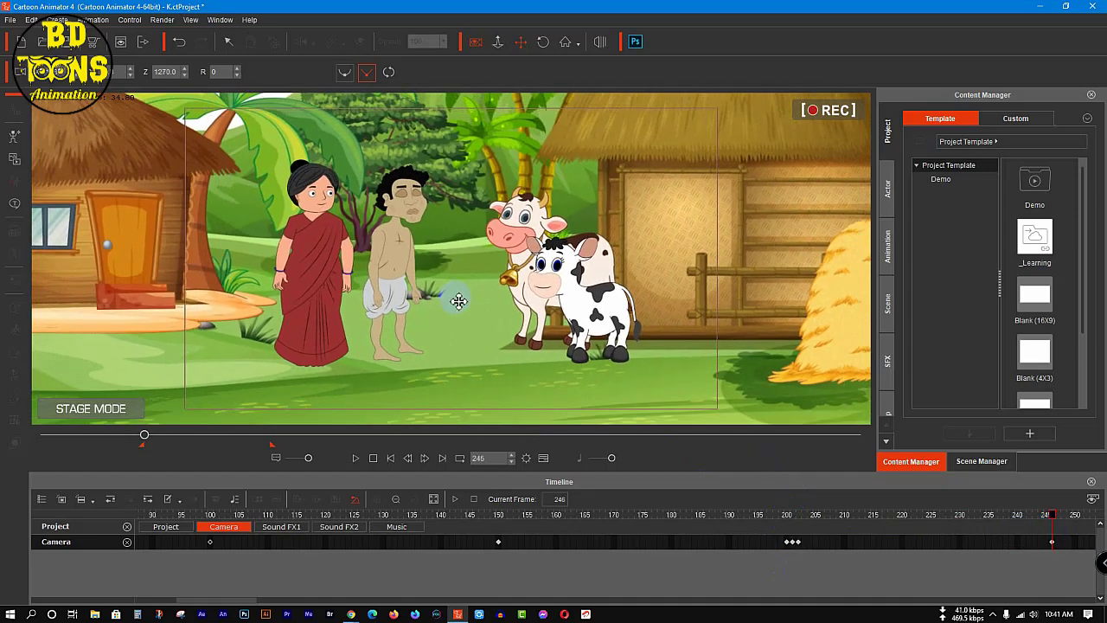
pyautogui.scroll(-10, 458, 301)
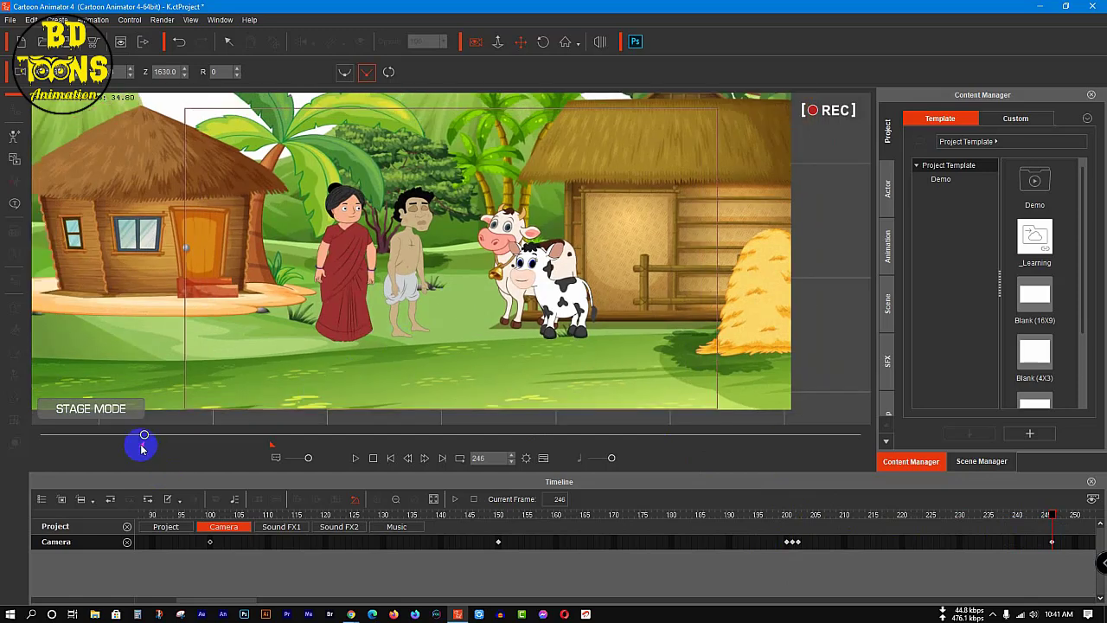
# Step: Move the playback range's start back to the first frame and play the camera animation from frame 1 past the last camera key
pyautogui.moveTo(138, 448); pyautogui.dragTo(18, 450)
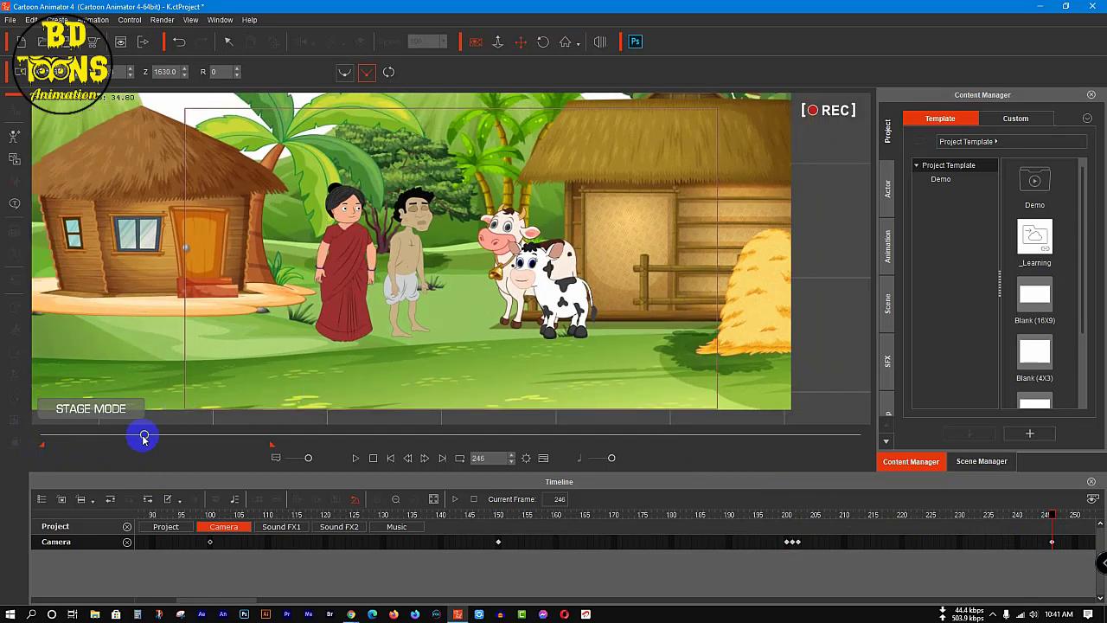
pyautogui.moveTo(129, 439); pyautogui.dragTo(5, 445)
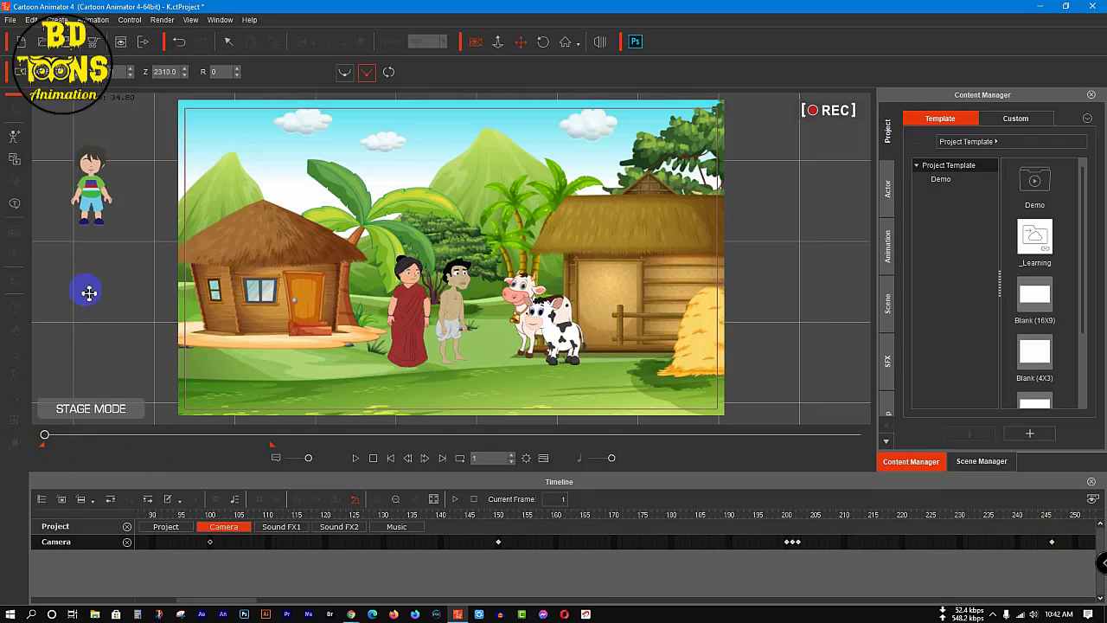
pyautogui.press('space')
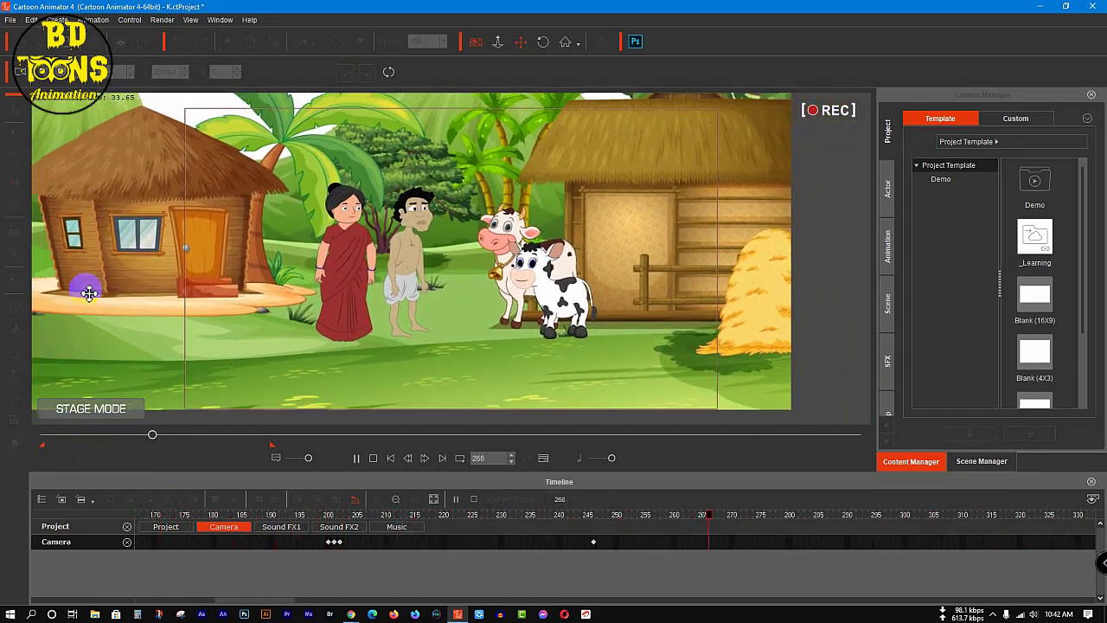
pyautogui.press('space')
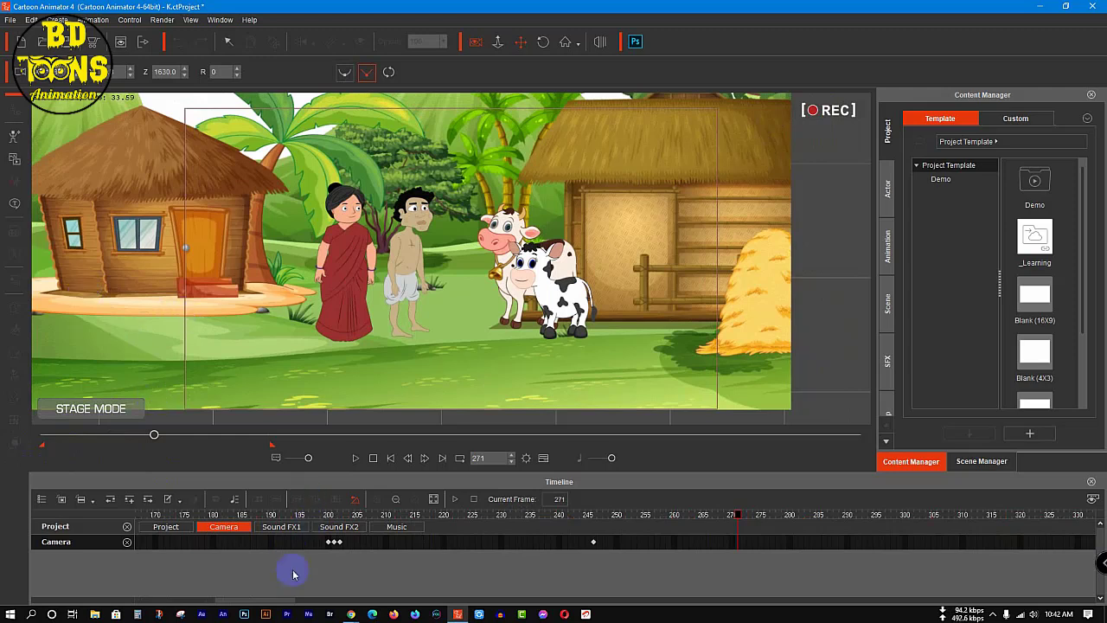
# Step: Play the camera animation from the start of the timeline through to the playback range's end at frame 555
pyautogui.moveTo(273, 603); pyautogui.dragTo(154, 600)
pyautogui.click(709, 543)
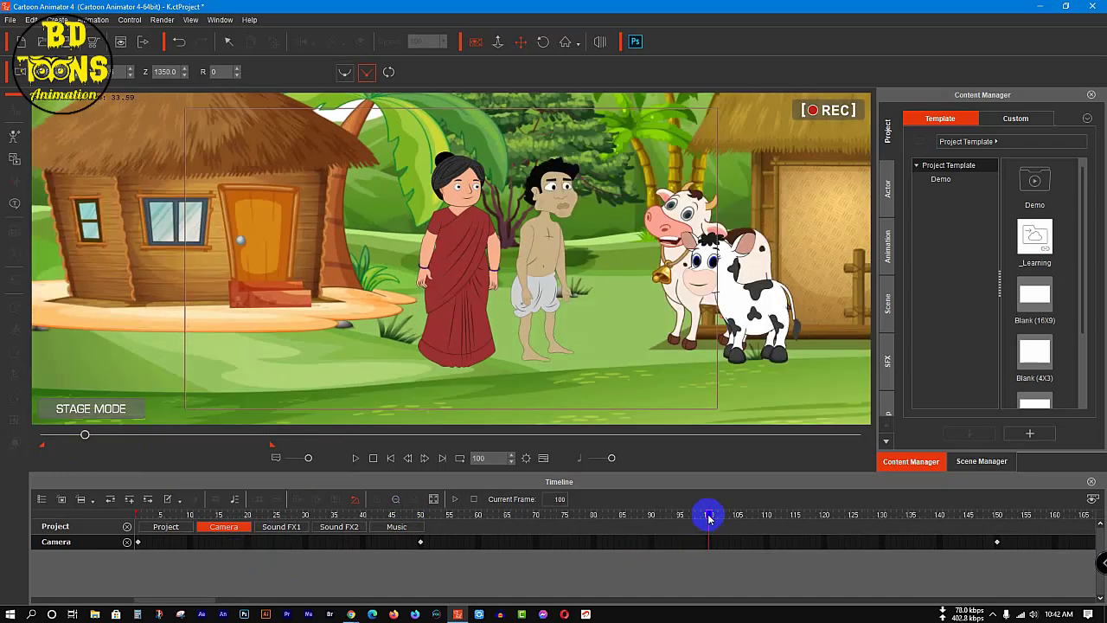
pyautogui.moveTo(709, 517); pyautogui.dragTo(134, 541)
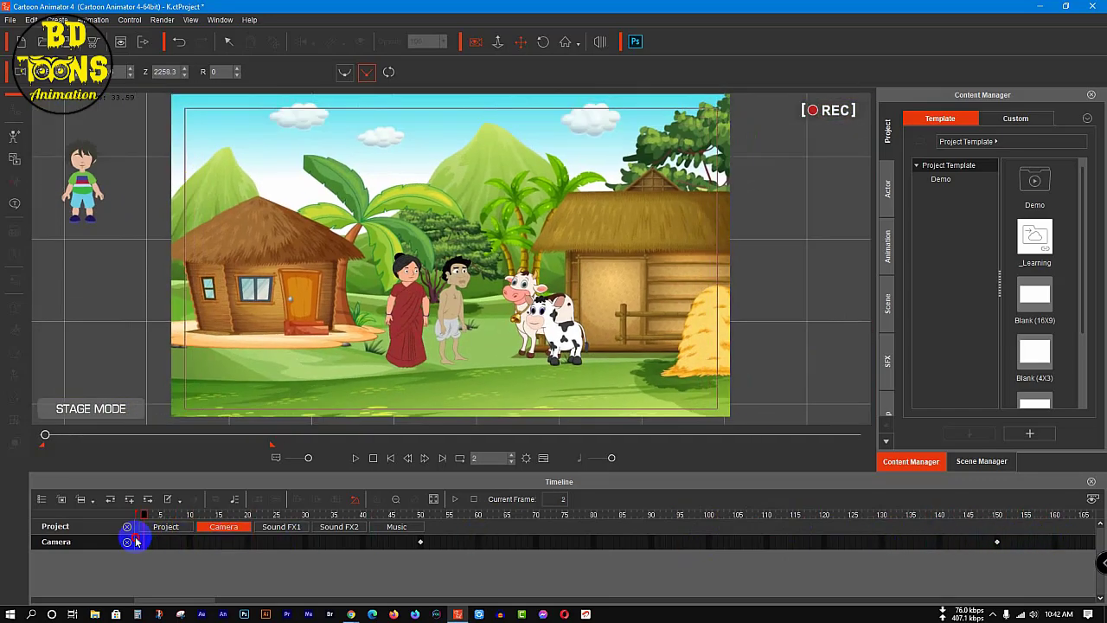
pyautogui.press('space')
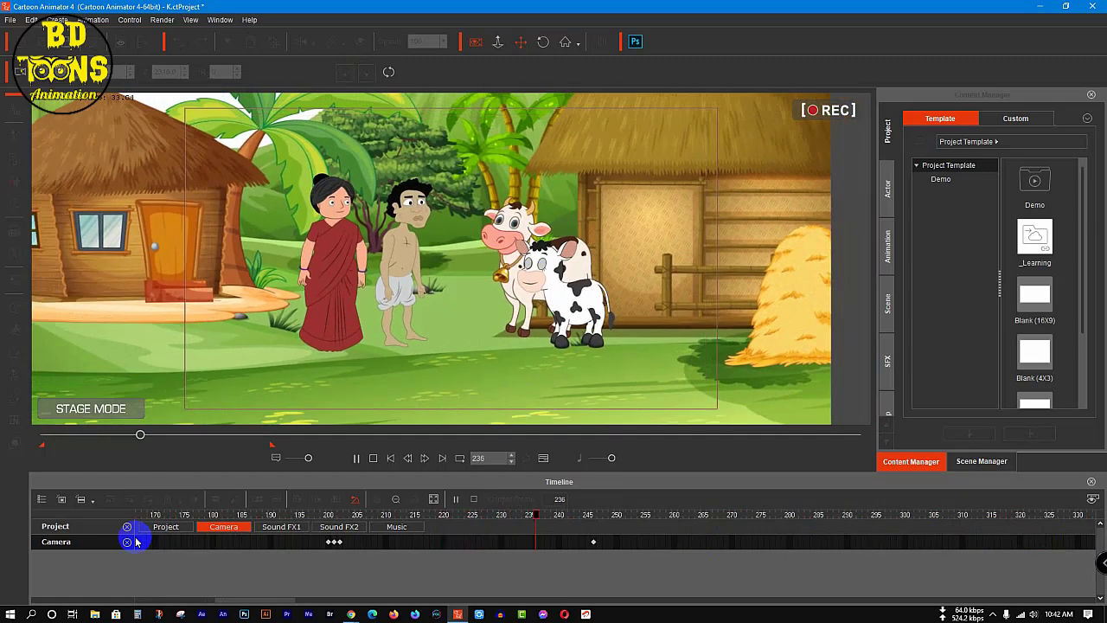
pyautogui.press('space')
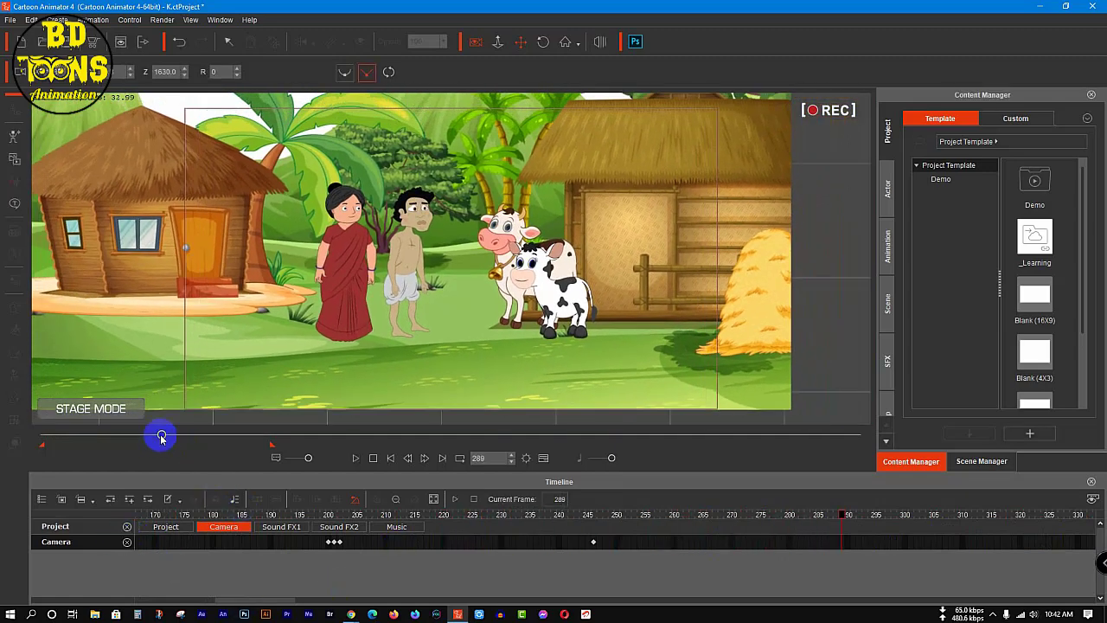
pyautogui.press('space')
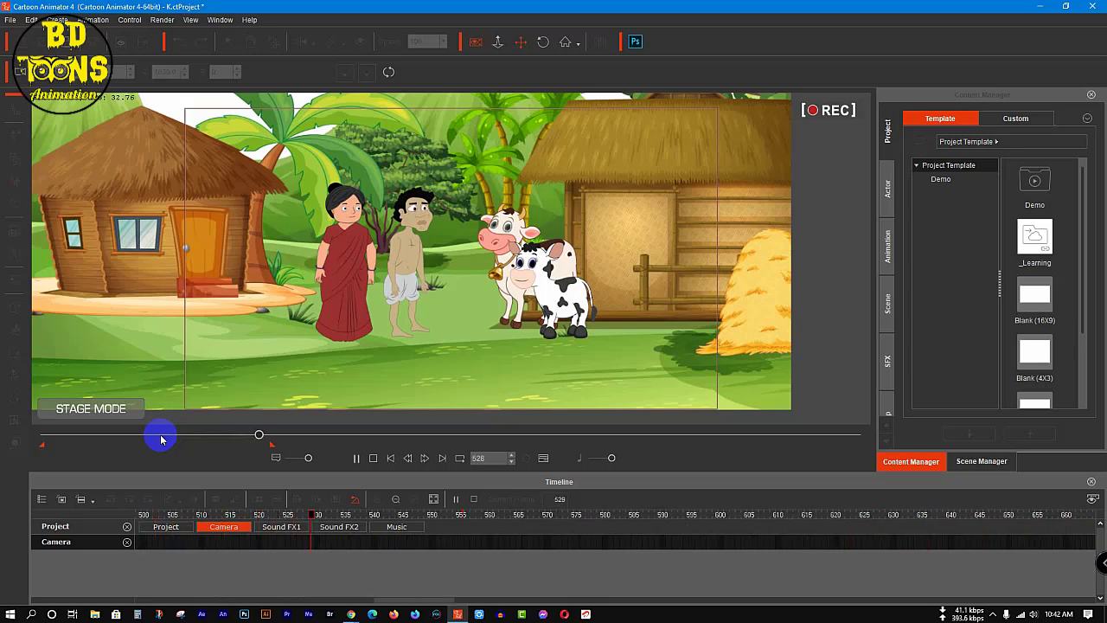
pyautogui.press('space')
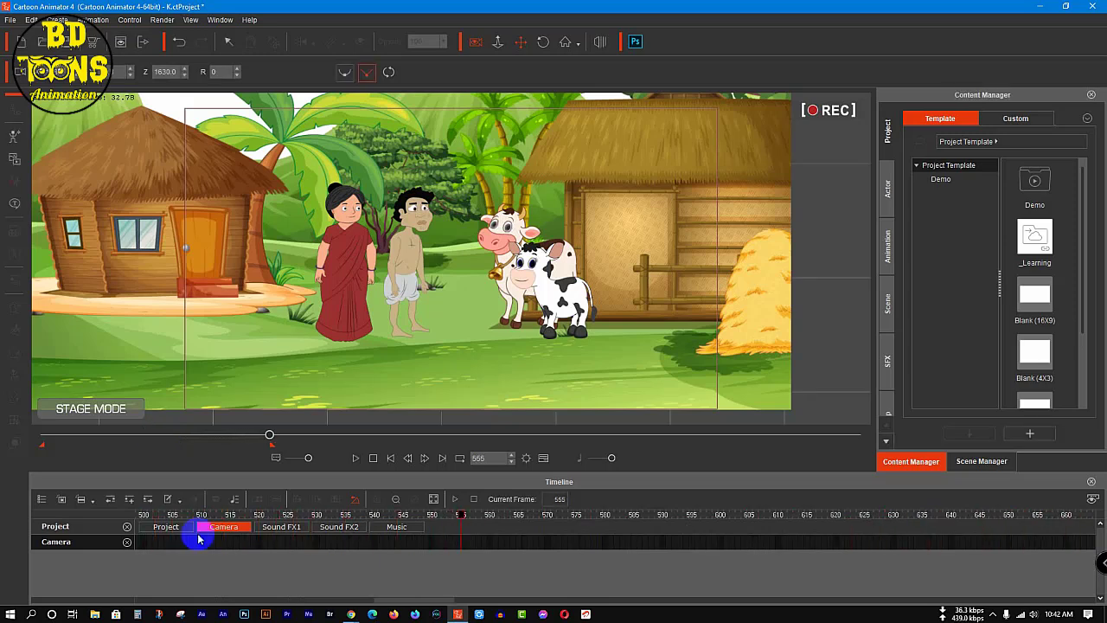
# Step: Delete all camera keys from frame 150 onward on the Camera track
pyautogui.moveTo(391, 599); pyautogui.dragTo(95, 593)
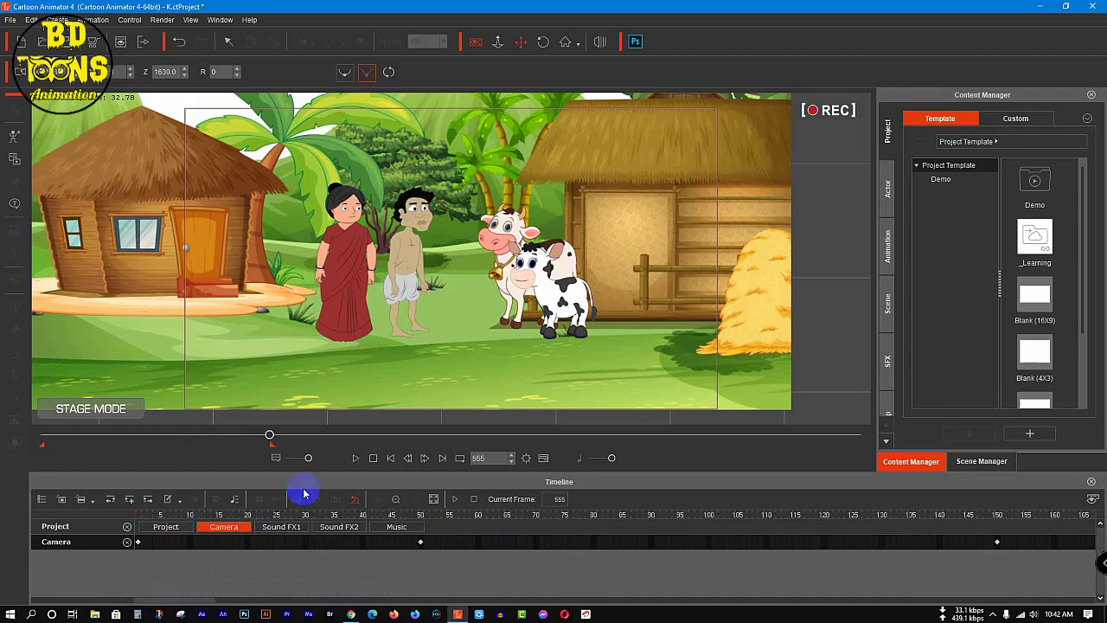
pyautogui.click(395, 500)
pyautogui.click(393, 500)
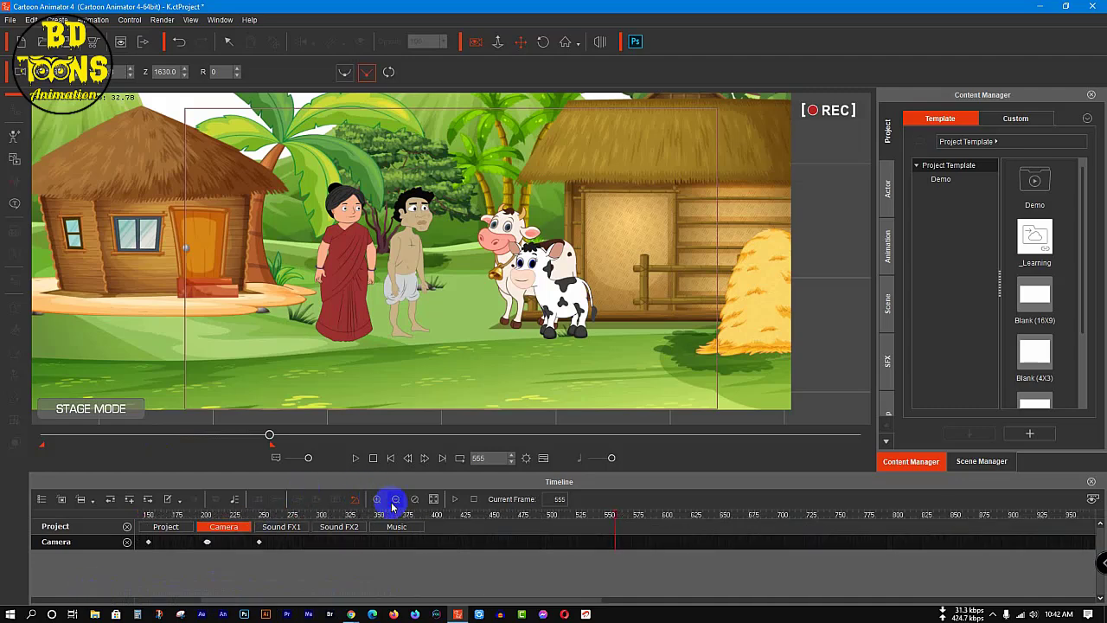
pyautogui.click(138, 545)
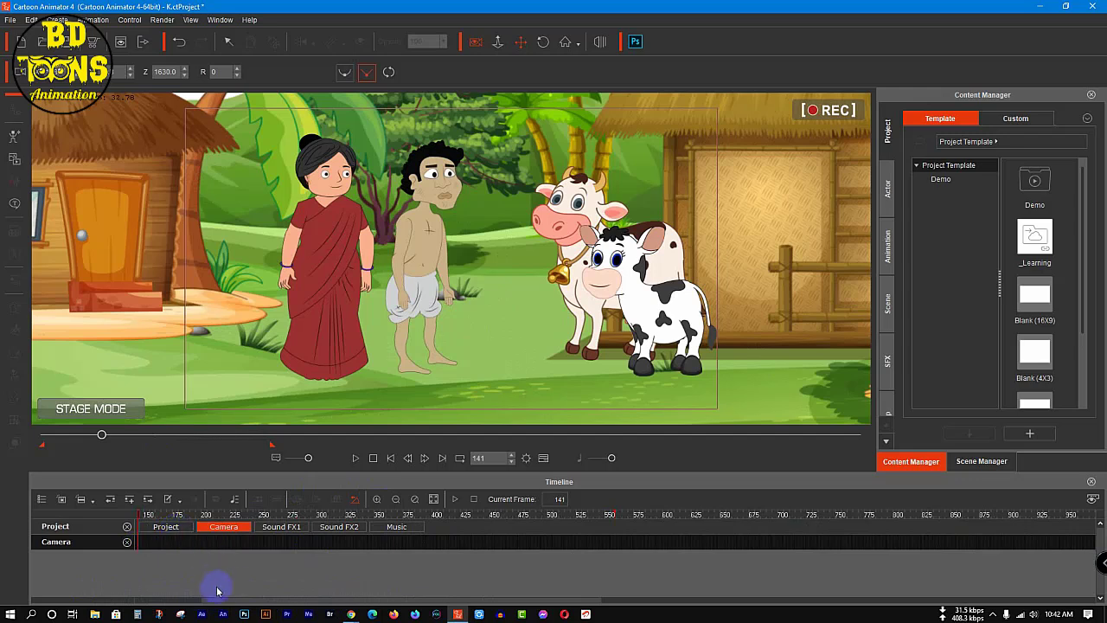
pyautogui.moveTo(217, 599); pyautogui.dragTo(73, 604)
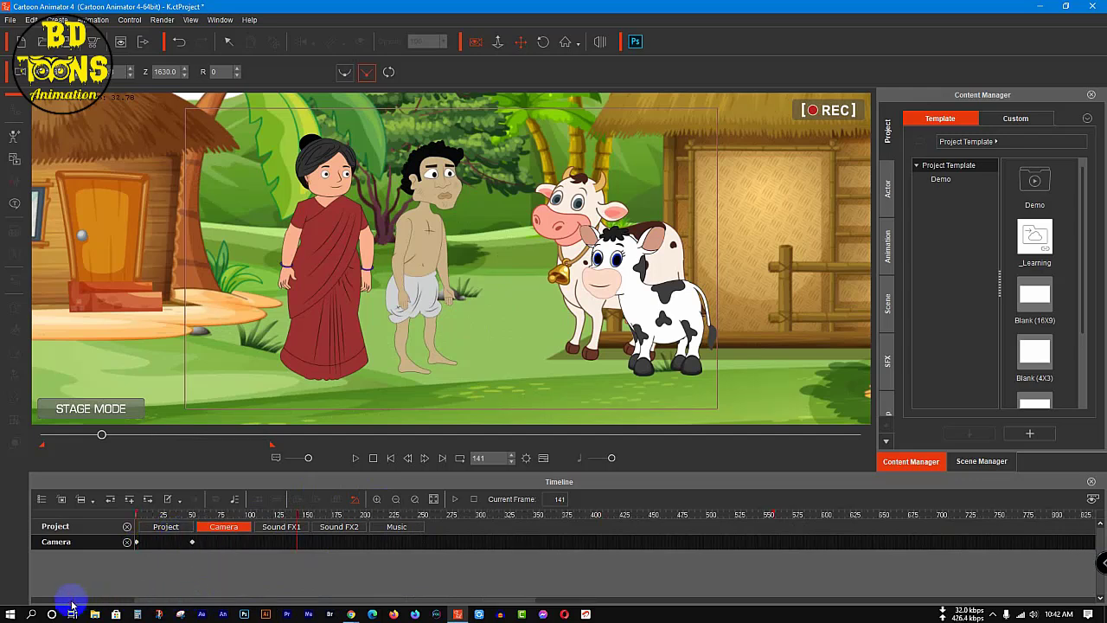
pyautogui.click(415, 500)
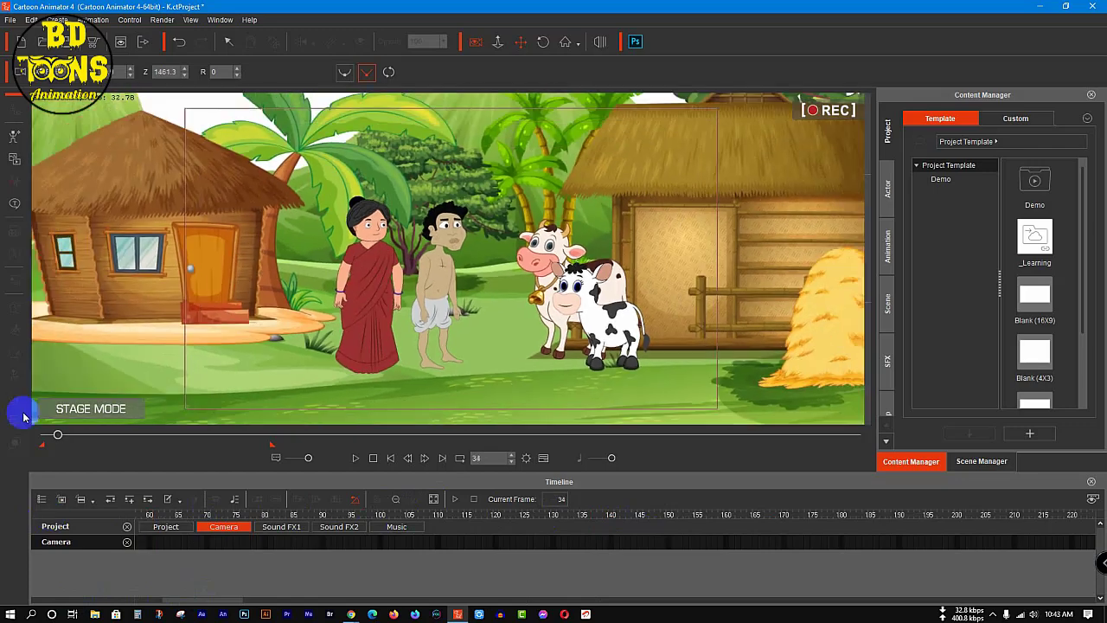
# Step: Return to frame 1 and delete the camera key at frame 50
pyautogui.click(57, 436)
pyautogui.moveTo(57, 436); pyautogui.dragTo(8, 439)
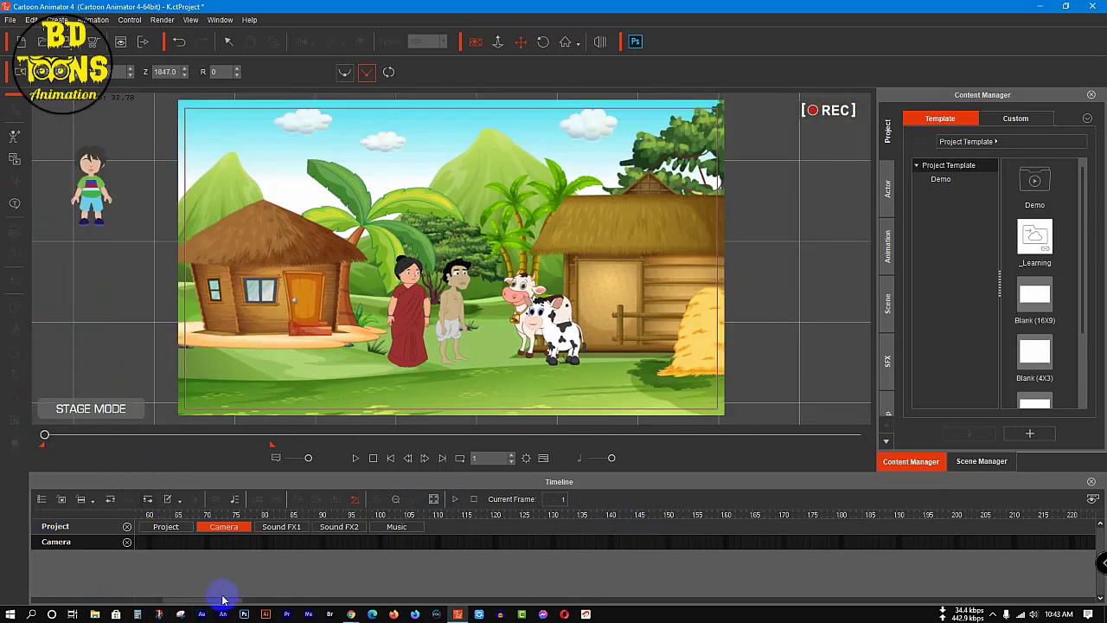
pyautogui.moveTo(176, 600); pyautogui.dragTo(87, 609)
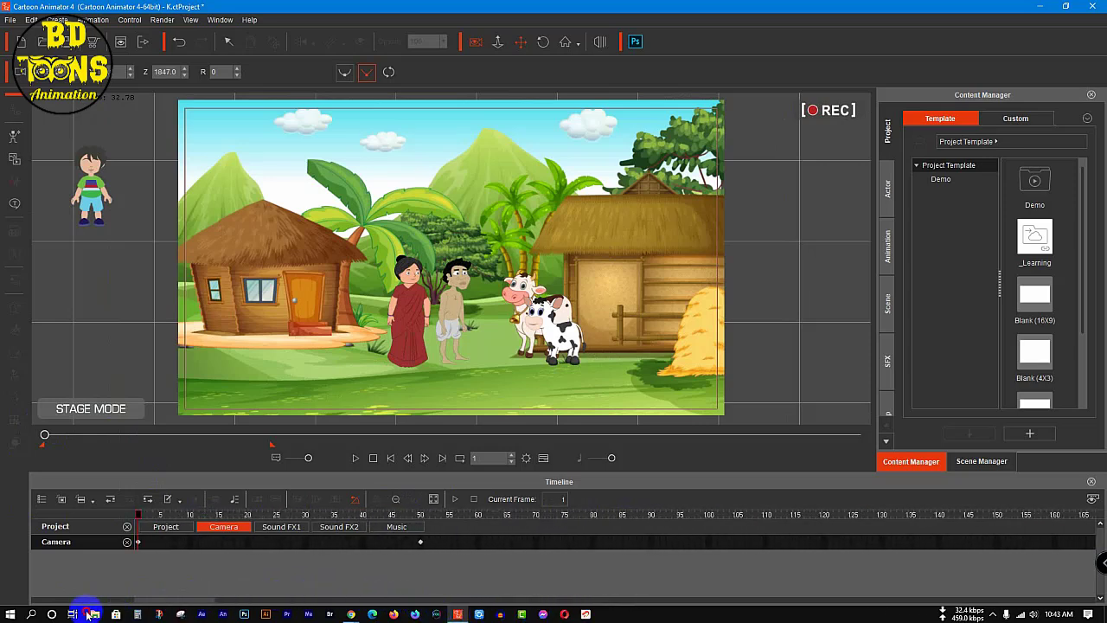
pyautogui.click(422, 545)
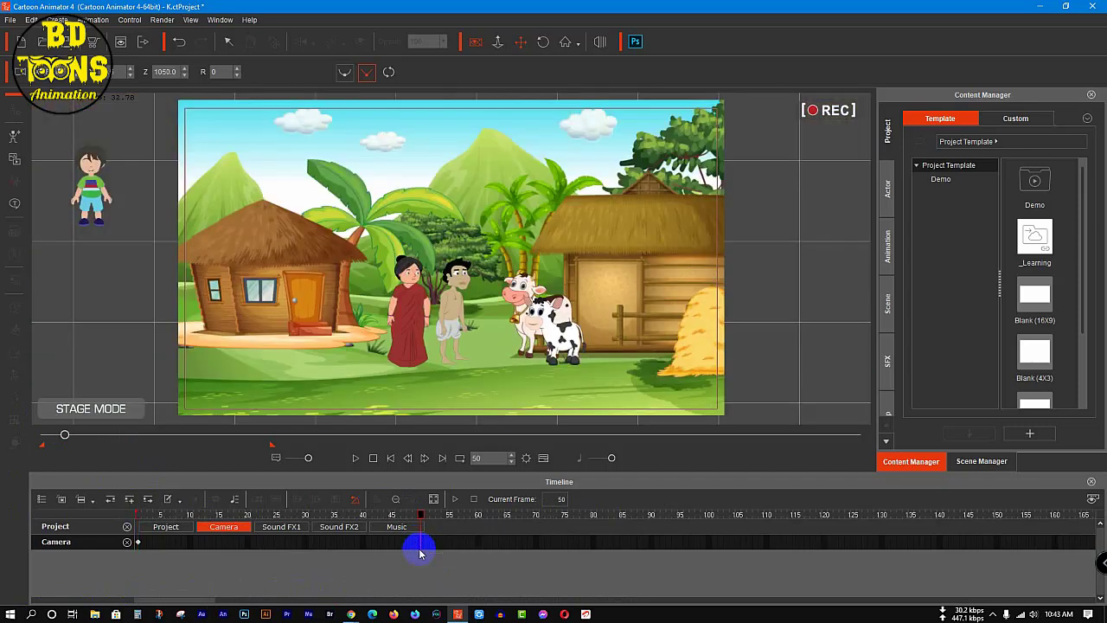
# Step: Zoom the camera in to Z 1130 on the couple and cows at frame 100, and pan it to the small hut at frame 200
pyautogui.moveTo(406, 504); pyautogui.dragTo(708, 520)
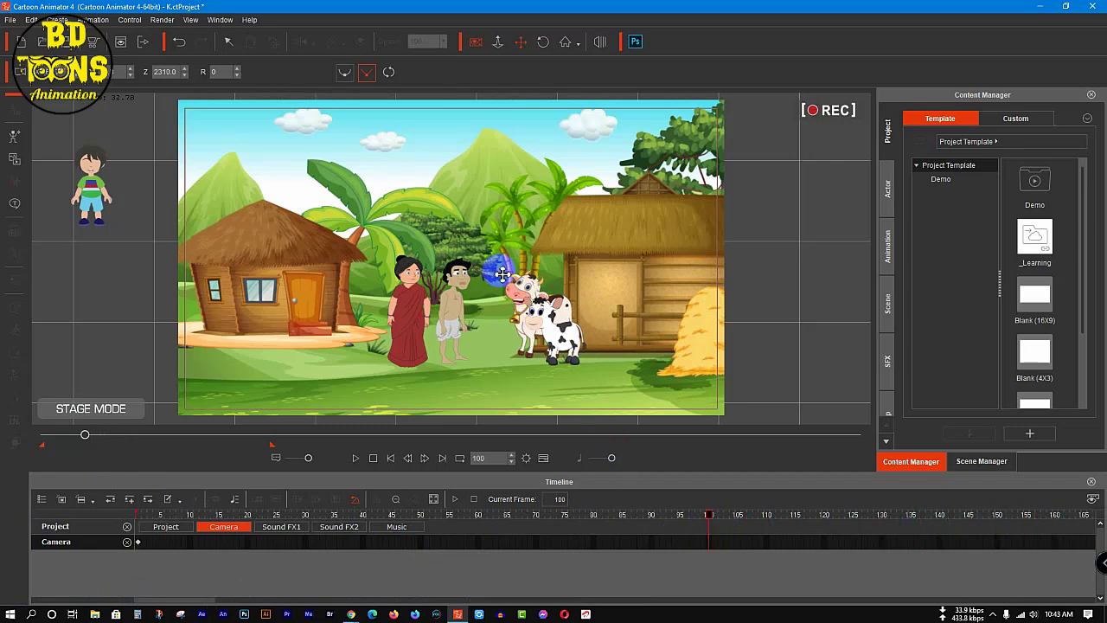
pyautogui.moveTo(502, 275); pyautogui.dragTo(508, 304)
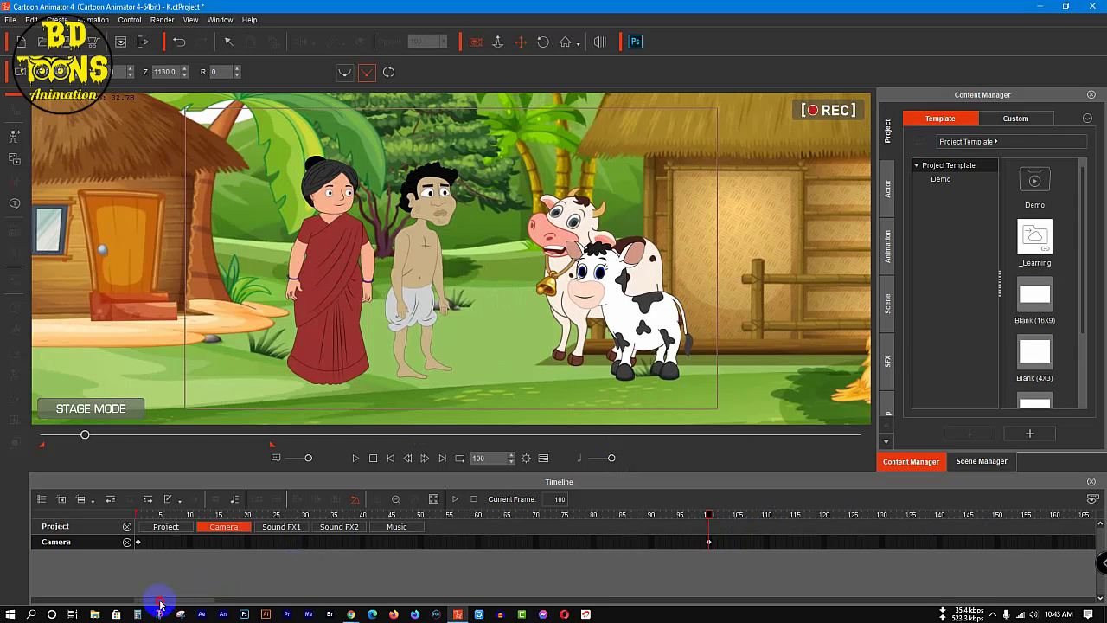
pyautogui.moveTo(160, 603); pyautogui.dragTo(198, 598)
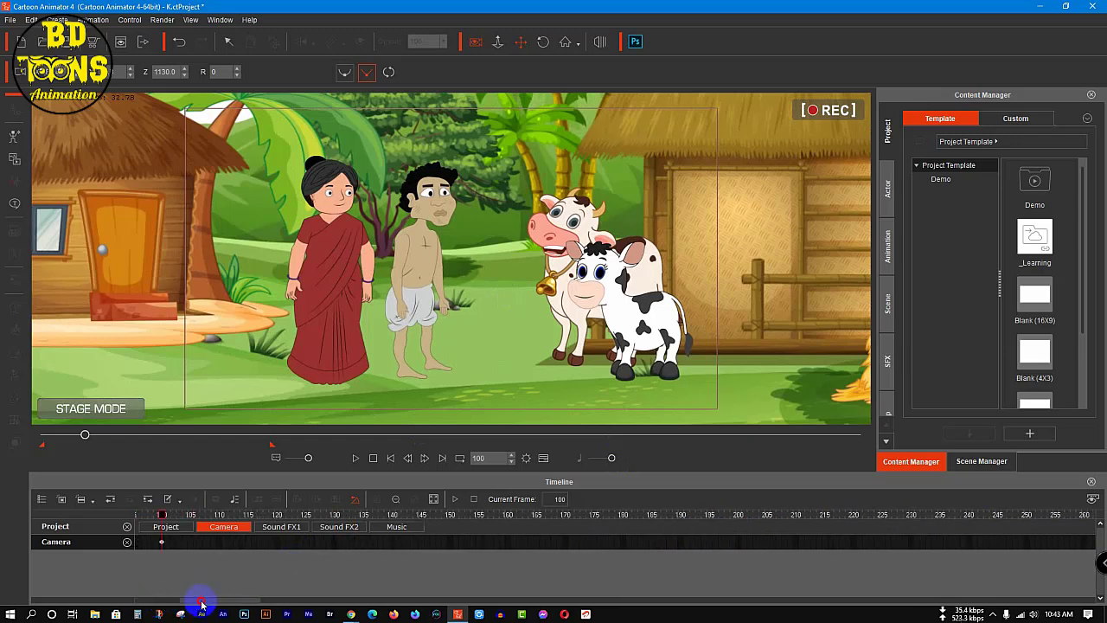
pyautogui.click(417, 514)
pyautogui.moveTo(517, 538); pyautogui.dragTo(717, 539)
pyautogui.moveTo(331, 284); pyautogui.dragTo(601, 274)
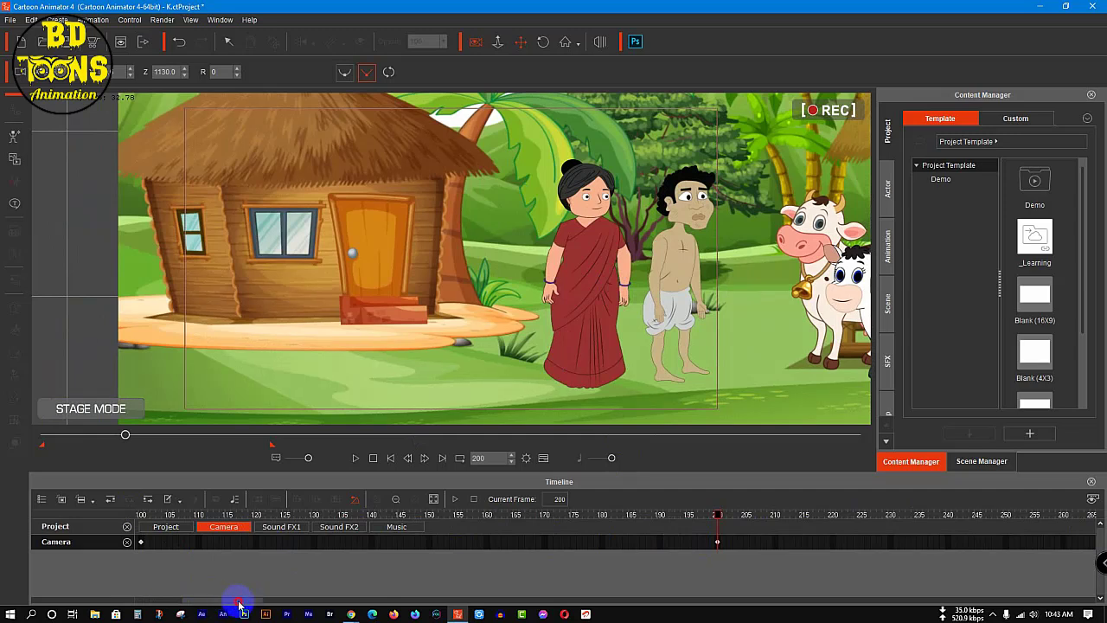
# Step: Pan the camera back to the couple and cows at frame 300, and to the cow shed and haystack at frame 400
pyautogui.moveTo(240, 603); pyautogui.dragTo(285, 600)
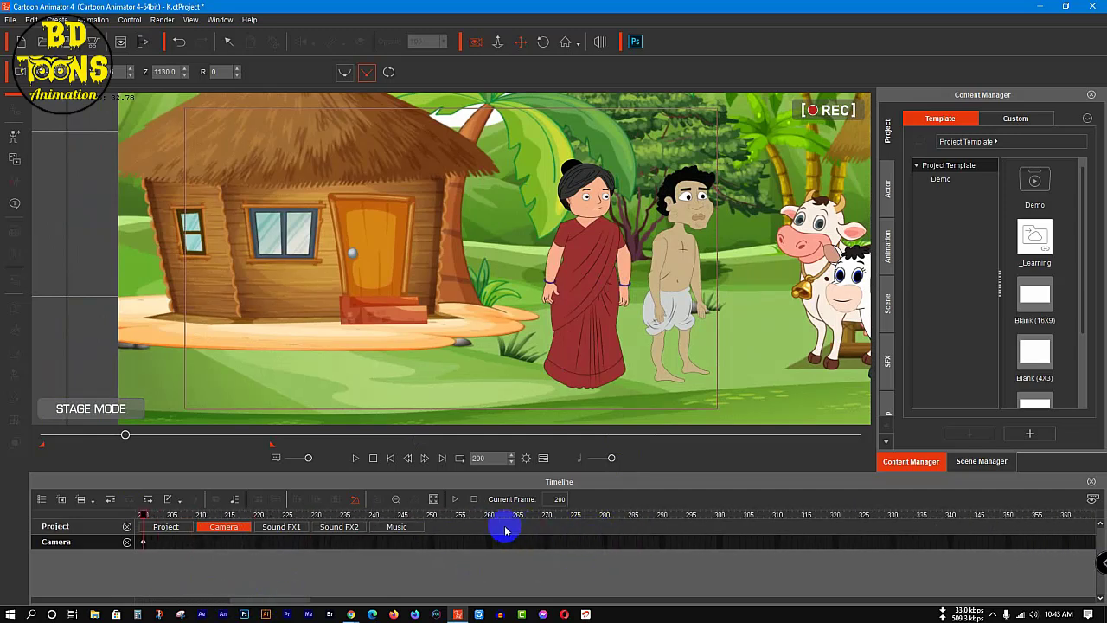
pyautogui.click(720, 515)
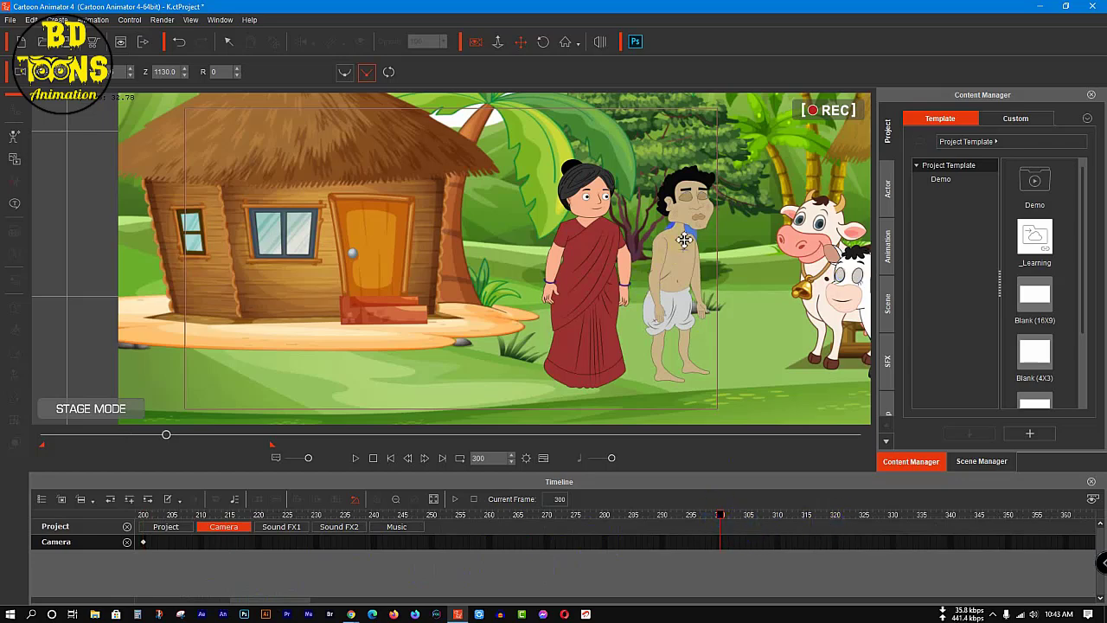
pyautogui.moveTo(684, 241); pyautogui.dragTo(383, 231)
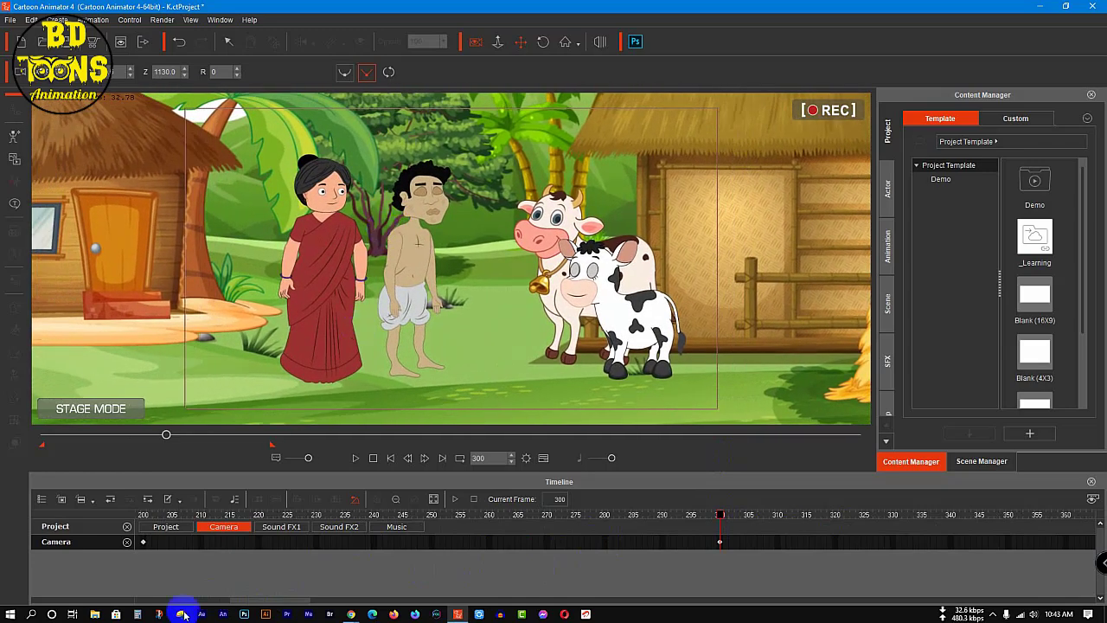
pyautogui.moveTo(264, 599); pyautogui.dragTo(289, 598)
pyautogui.moveTo(332, 515); pyautogui.dragTo(909, 570)
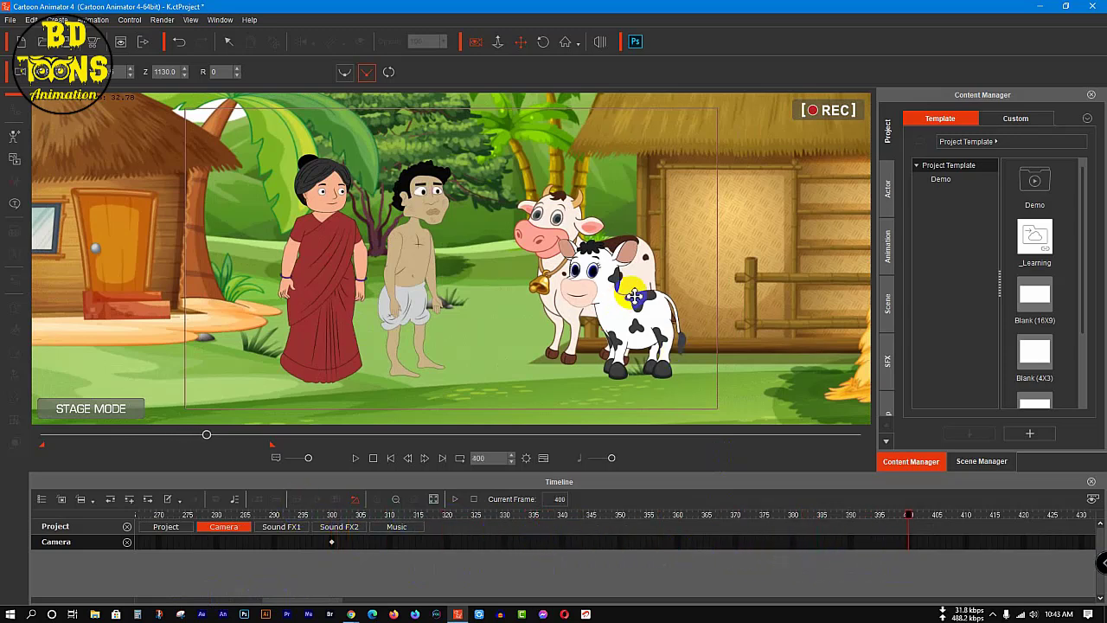
pyautogui.moveTo(624, 294); pyautogui.dragTo(271, 302)
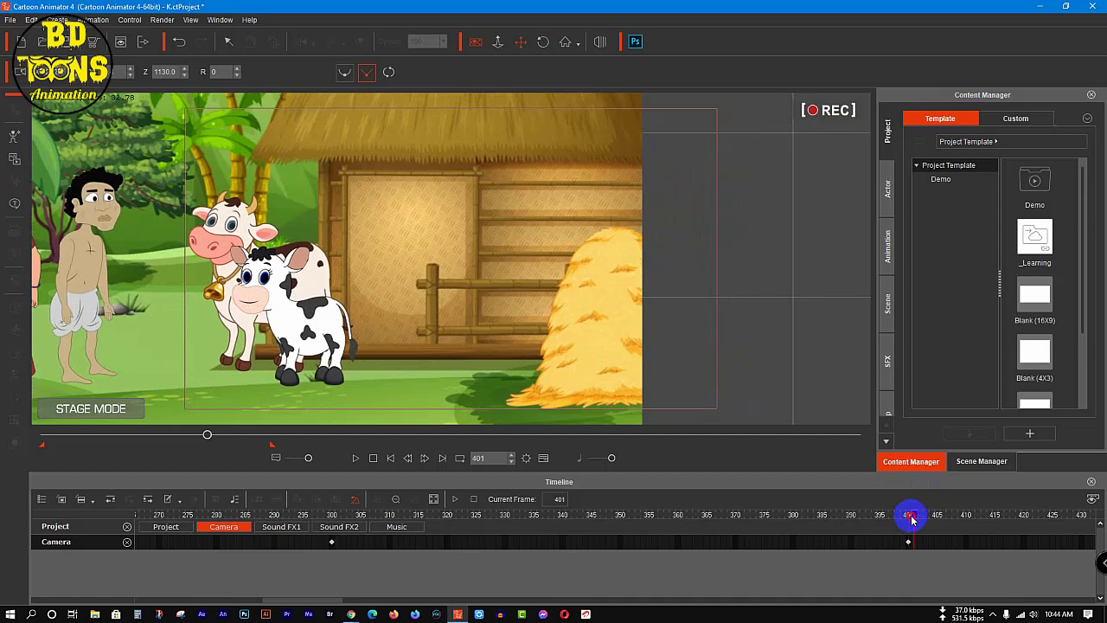
# Step: At frame 401, zoom the camera in to Z 950 and recentre the view on the couple and the cows
pyautogui.scroll(2, 250, 241)
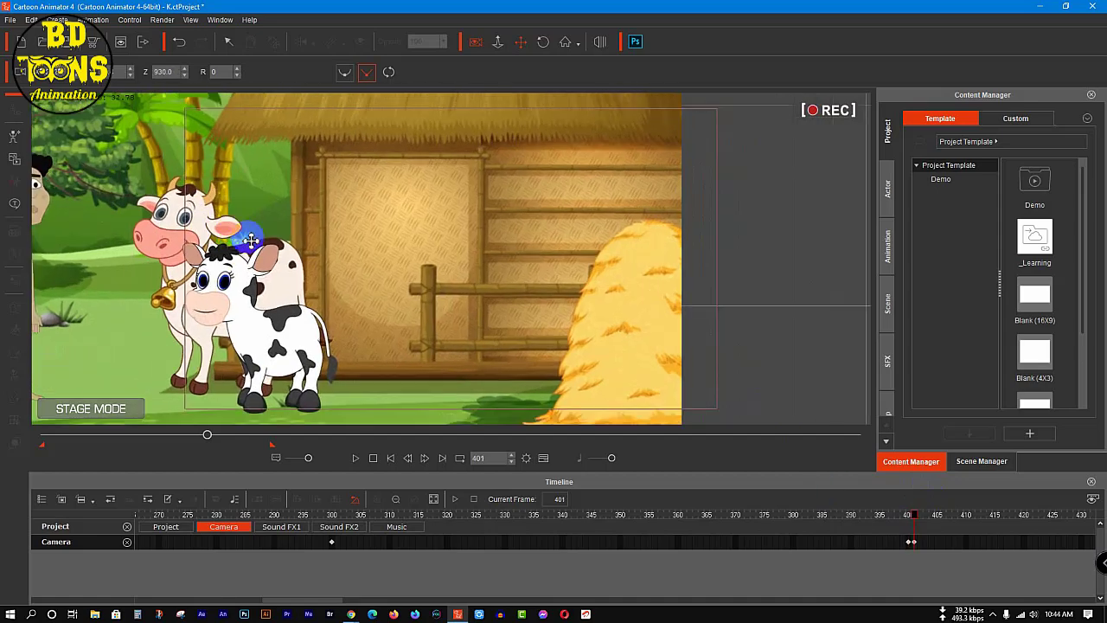
pyautogui.scroll(-3, 240, 252)
pyautogui.moveTo(310, 262); pyautogui.dragTo(490, 261)
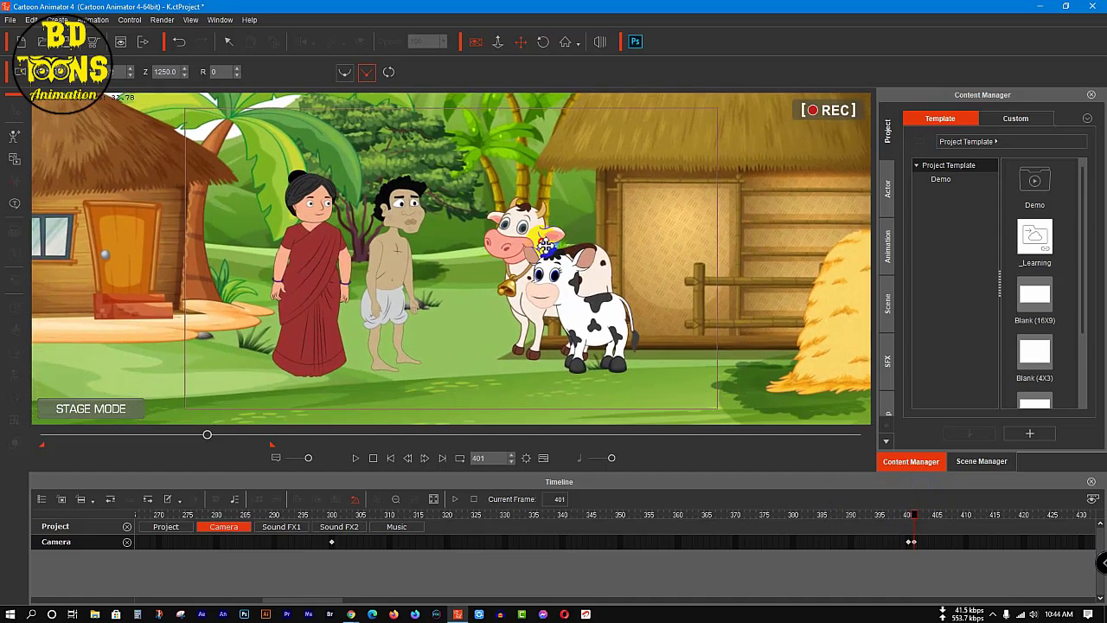
pyautogui.scroll(3, 485, 252)
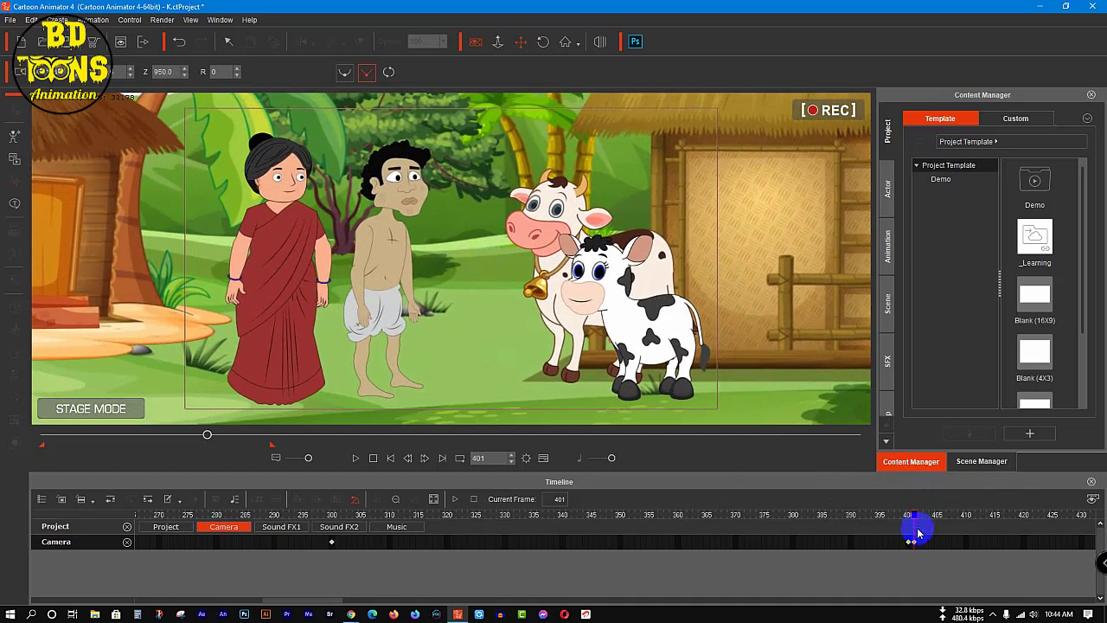
# Step: At frame 551, zoom the camera out to about Z 2290 and centre the whole village scene in the frame
pyautogui.press('space')
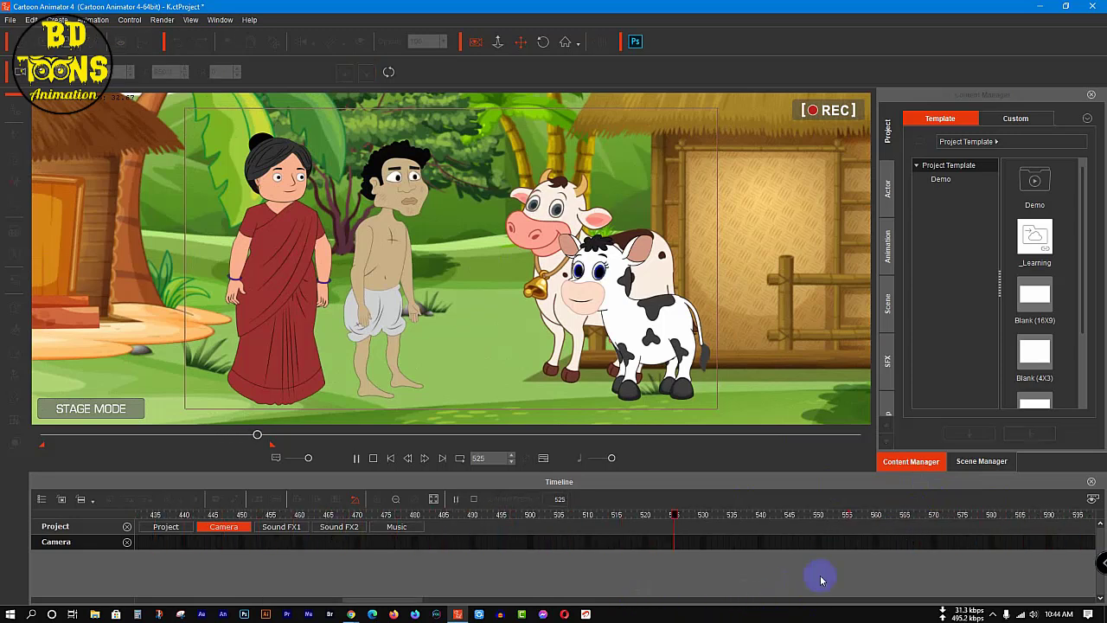
pyautogui.click(813, 517)
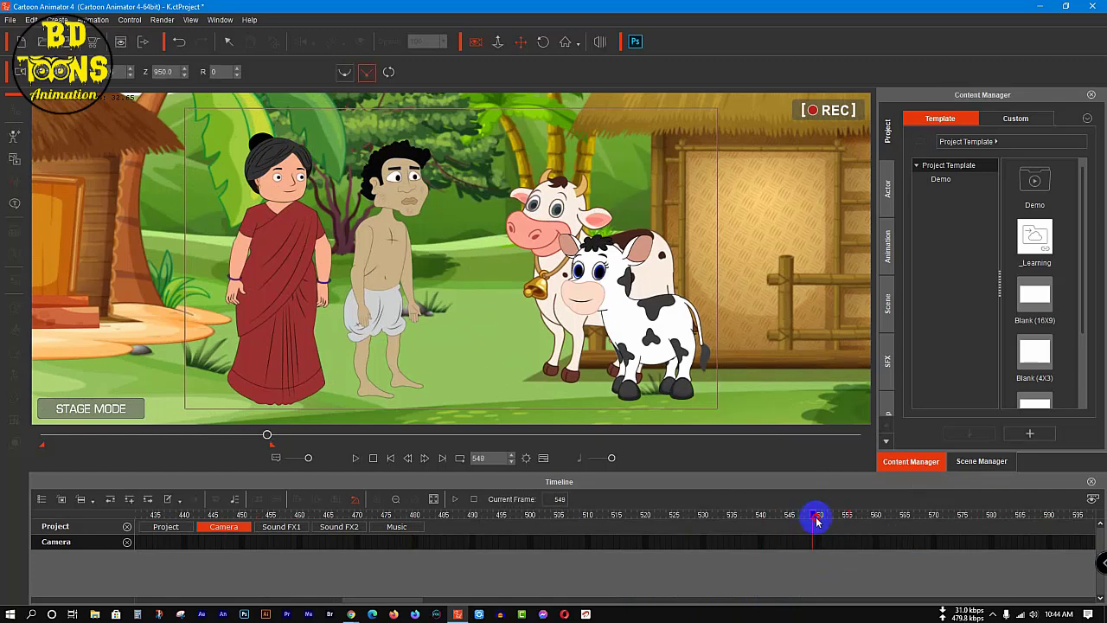
pyautogui.scroll(-10, 467, 313)
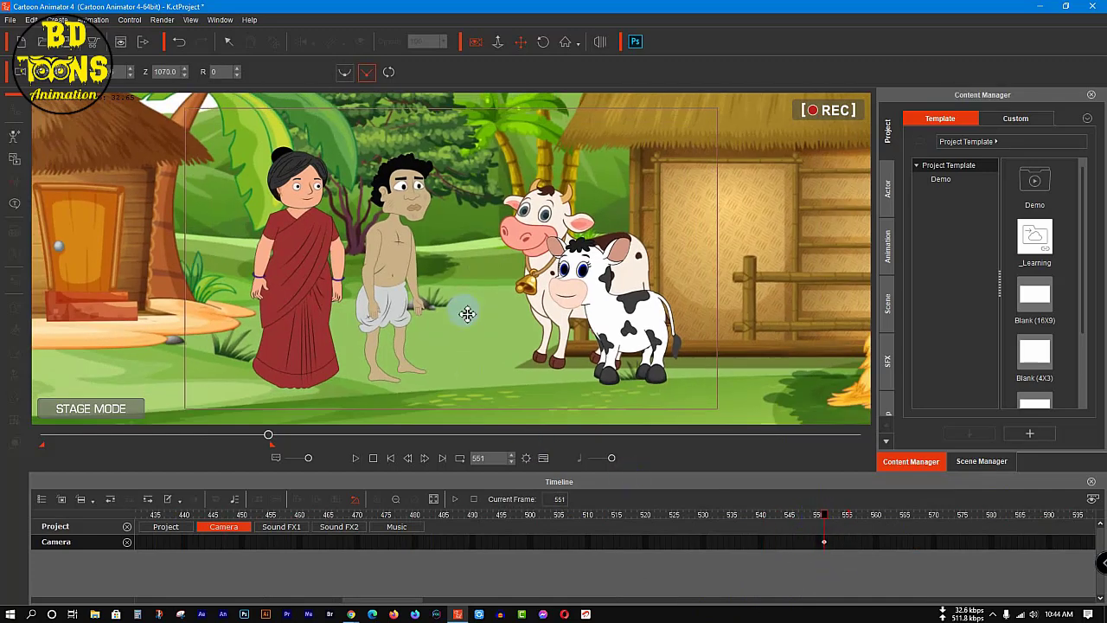
pyautogui.scroll(-6, 467, 313)
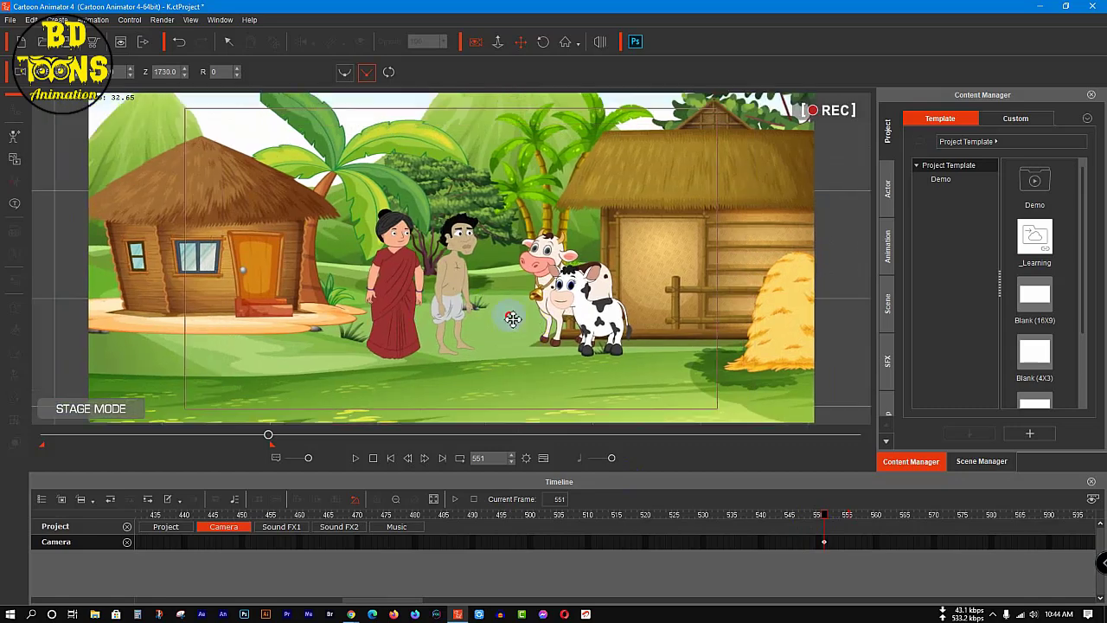
pyautogui.scroll(-6, 517, 319)
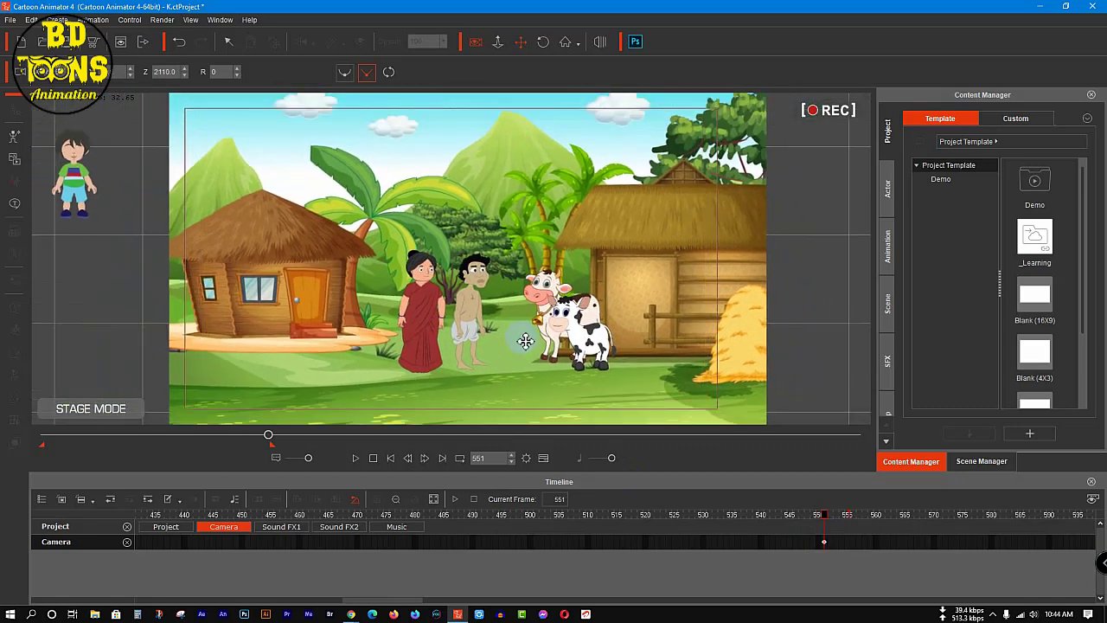
pyautogui.moveTo(524, 328); pyautogui.dragTo(511, 336)
pyautogui.scroll(1, 511, 335)
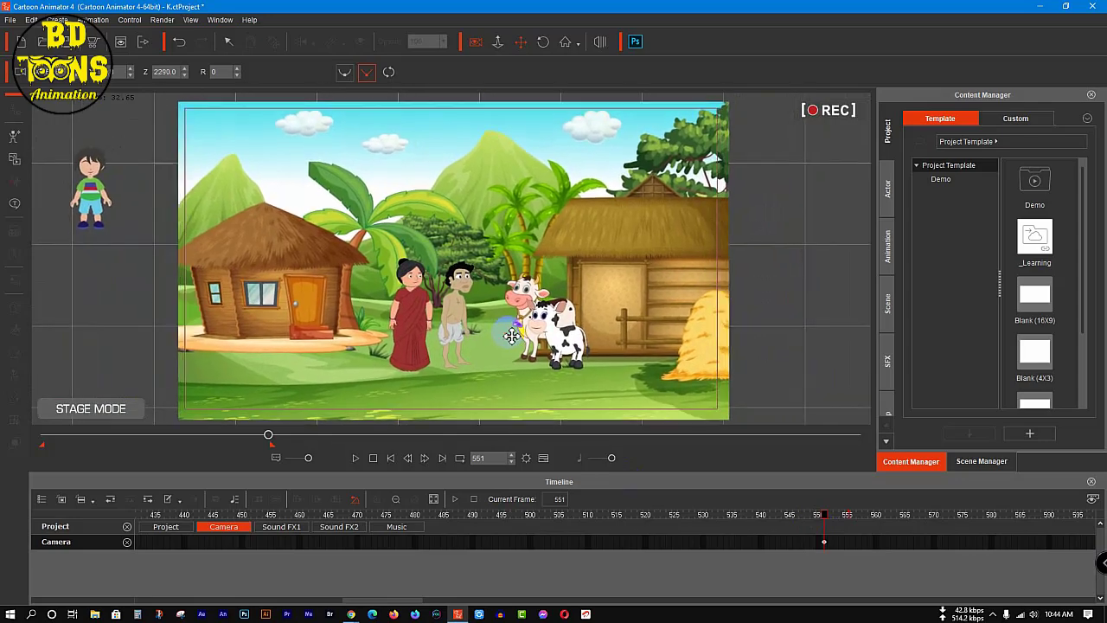
# Step: Save the project and play the camera animation from frame 1 to frame 555
pyautogui.moveTo(269, 434); pyautogui.dragTo(20, 467)
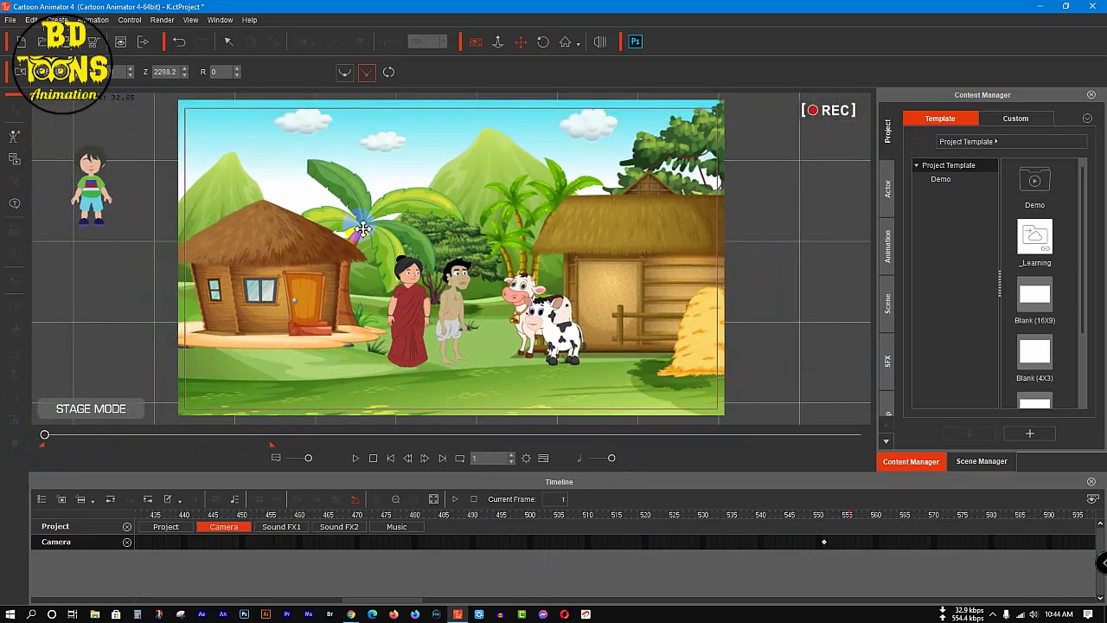
pyautogui.hotkey('ctrl', 's')
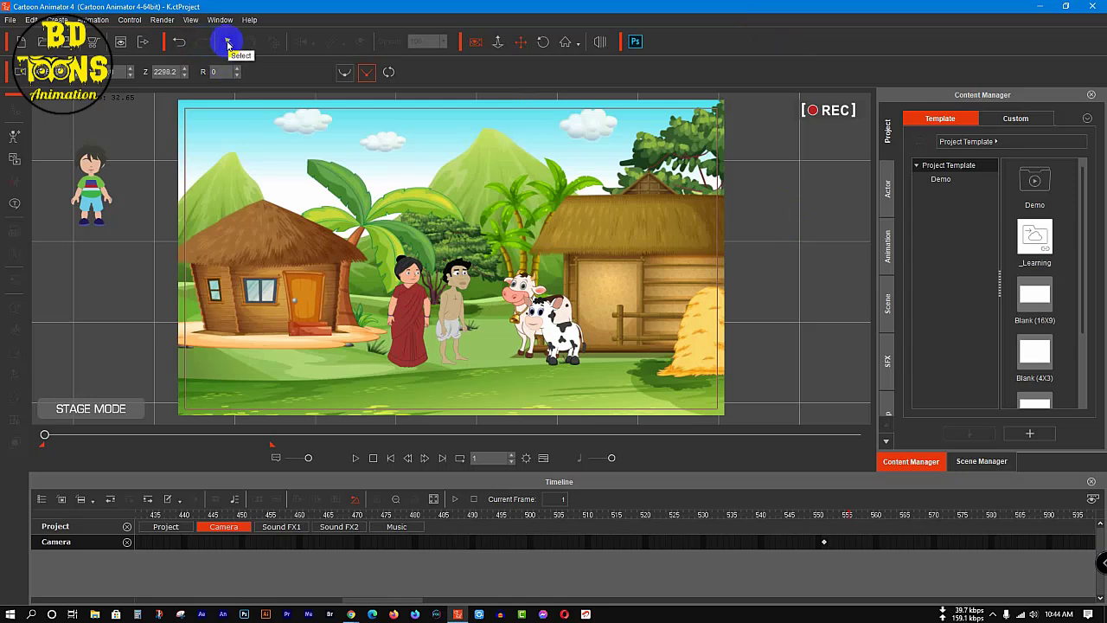
pyautogui.click(354, 458)
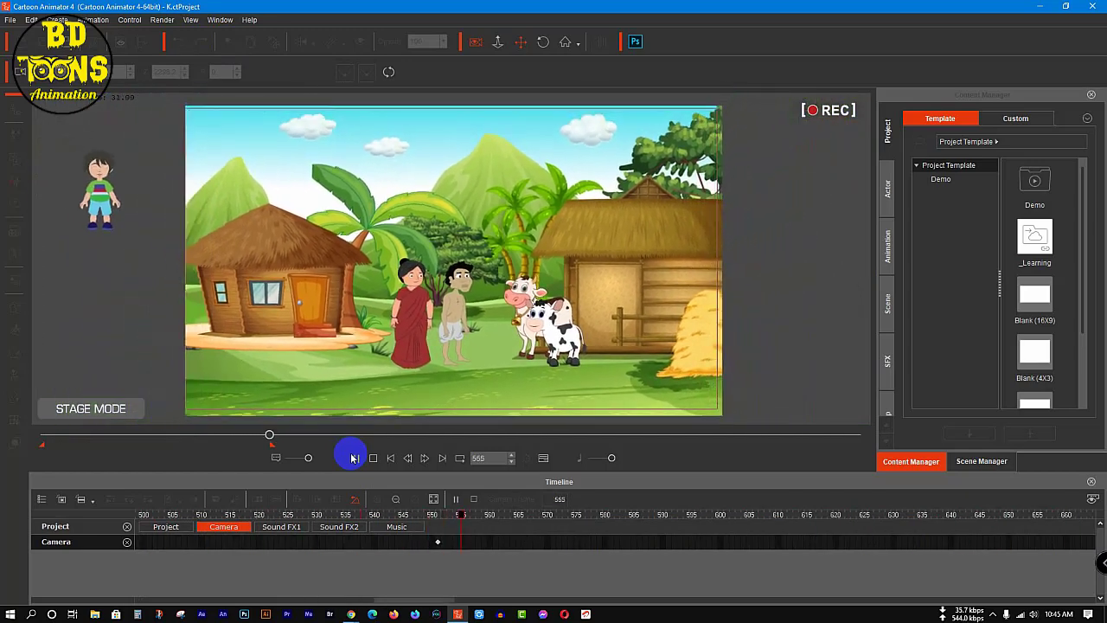
pyautogui.click(353, 458)
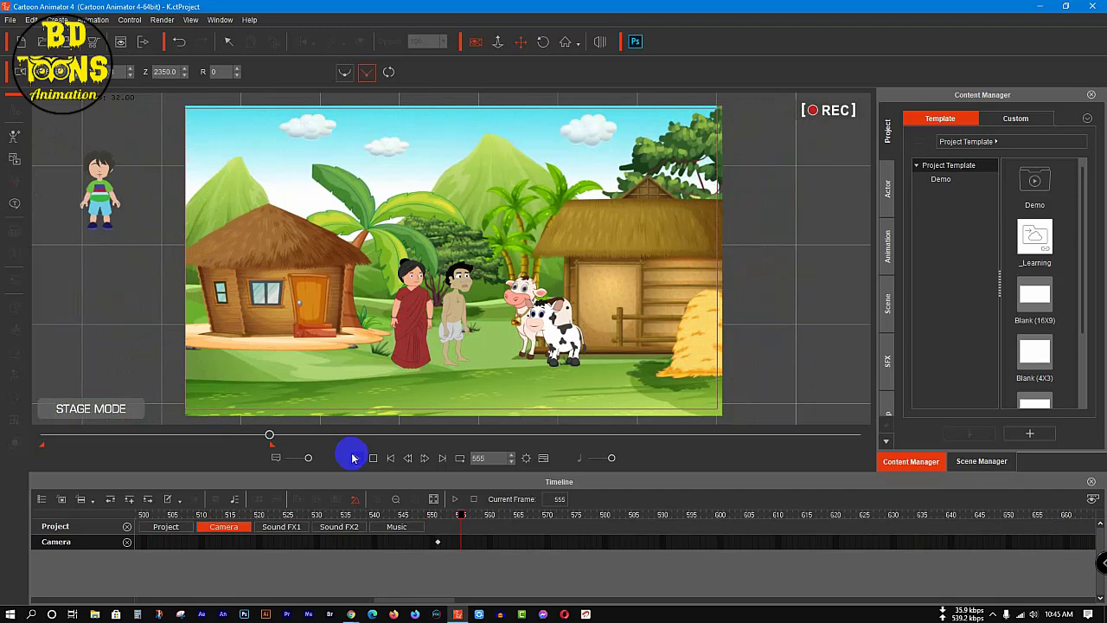
# Step: At frame 551, nudge the camera to realign the village scene with the frame, and save the project from frame 1
pyautogui.moveTo(461, 515); pyautogui.dragTo(442, 514)
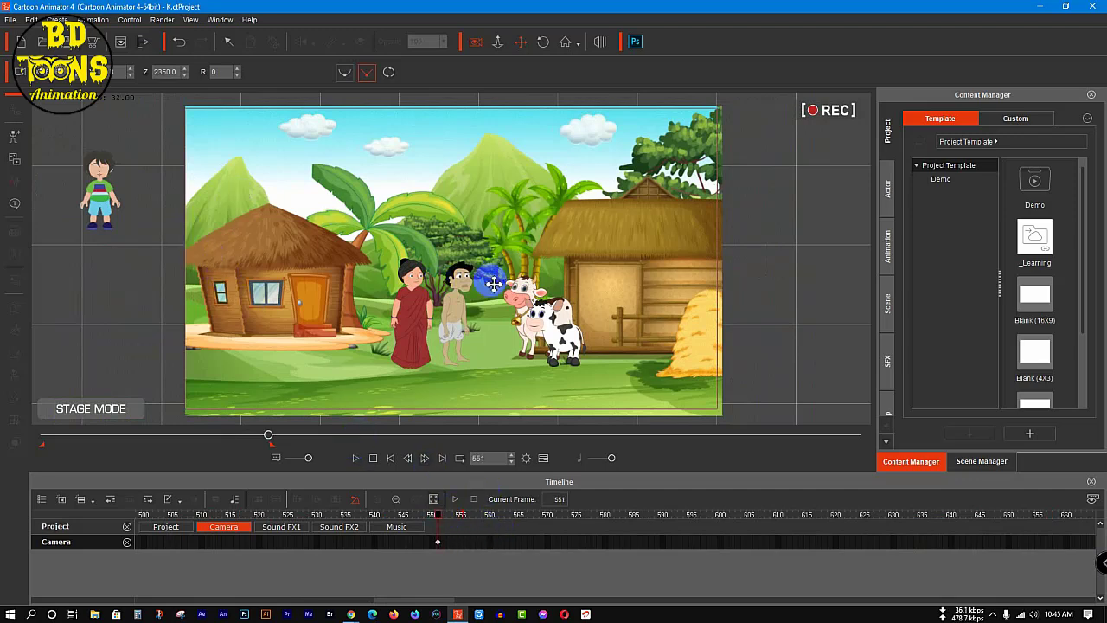
pyautogui.moveTo(493, 284); pyautogui.dragTo(491, 282)
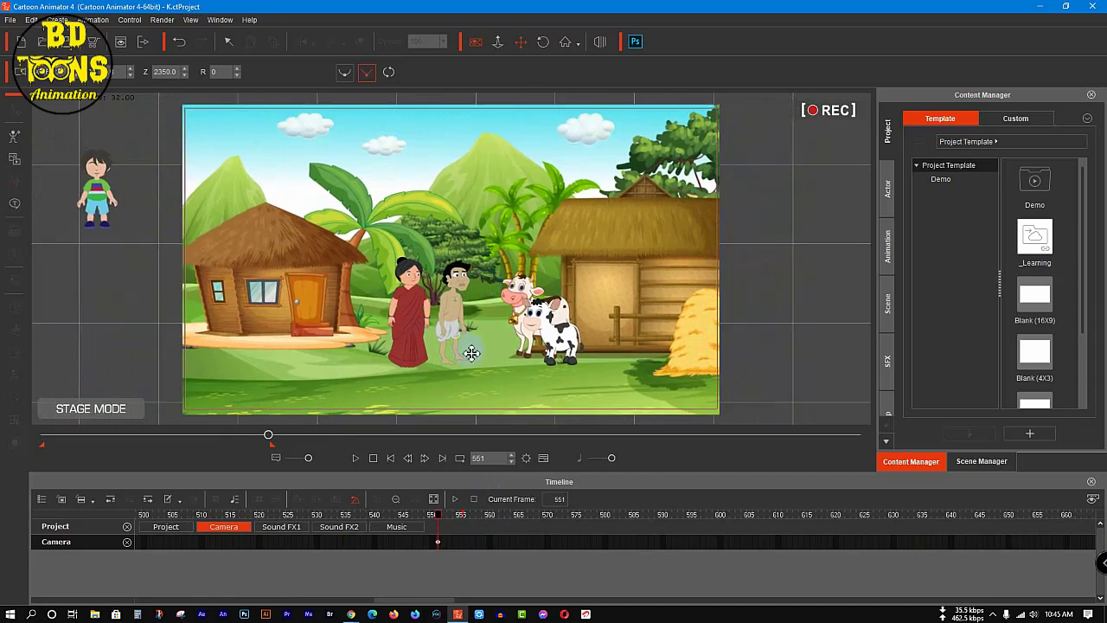
pyautogui.moveTo(267, 435); pyautogui.dragTo(35, 445)
pyautogui.hotkey('ctrl', 's')
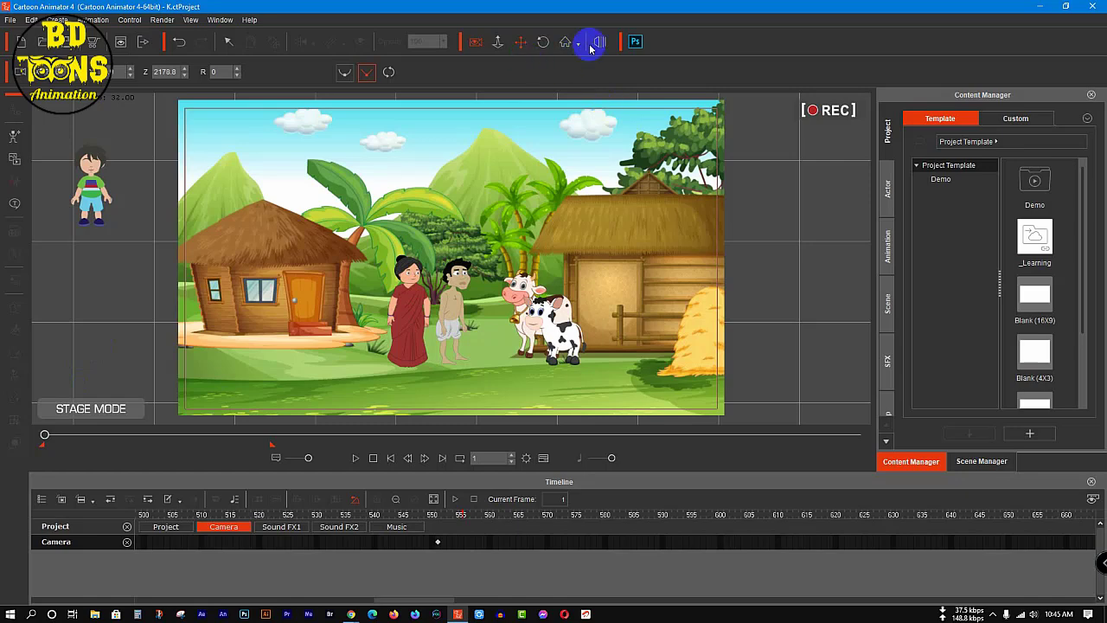
# Step: Export the animation as an MP4 video at HD 1080p (1920x1080), named K, into the Video File folder
pyautogui.click(475, 42)
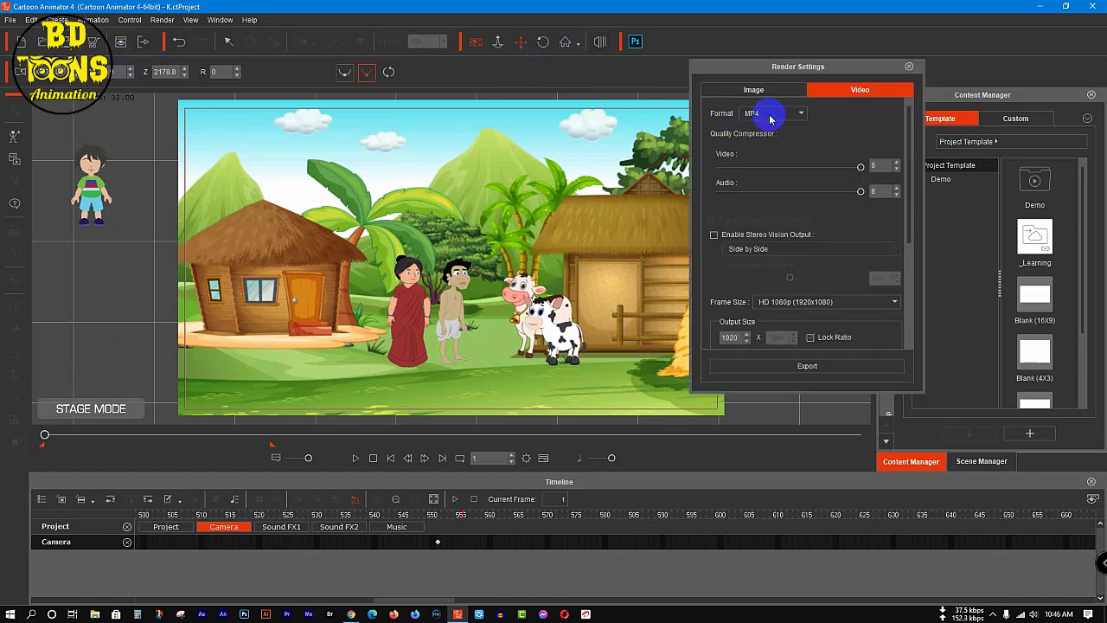
pyautogui.click(807, 366)
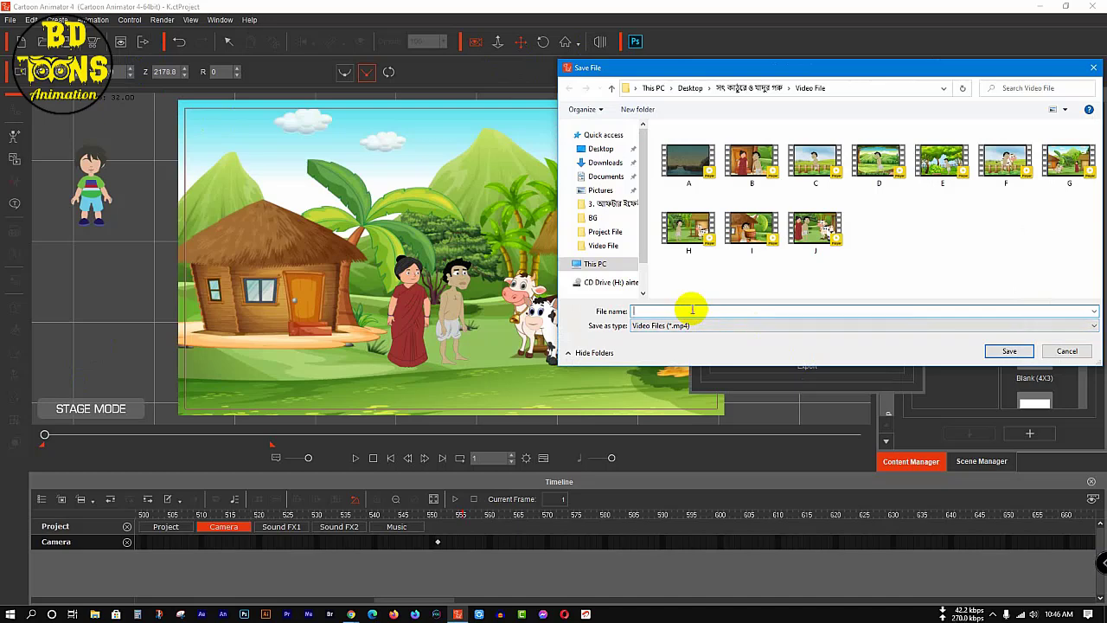
pyautogui.press('Return')
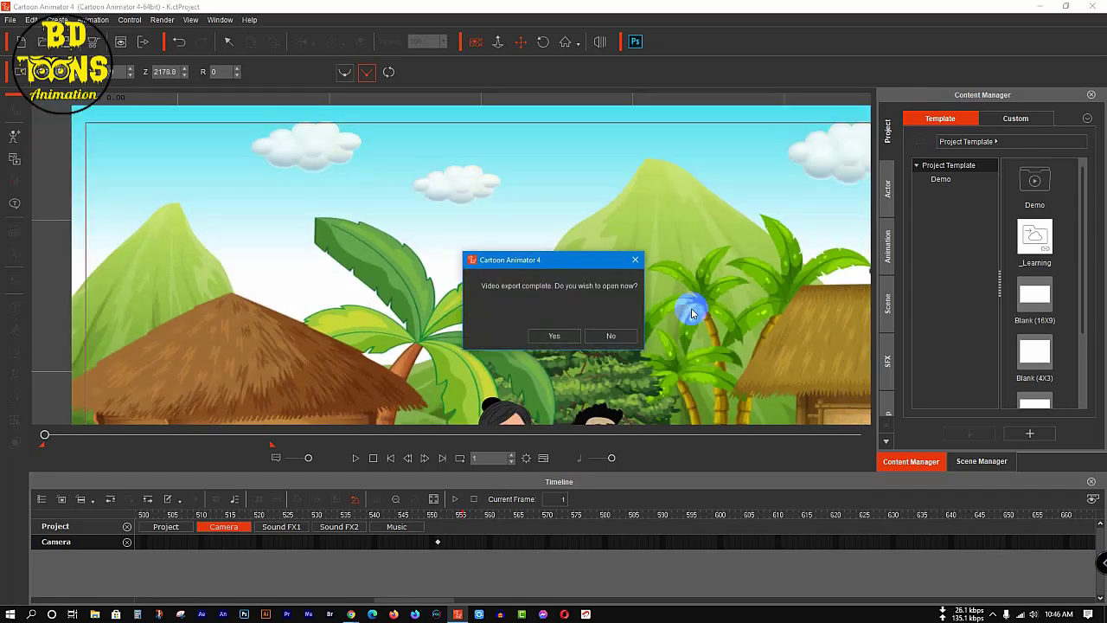
# Step: Open the exported video, watch it full screen, and close the player and the render settings
pyautogui.click(573, 333)
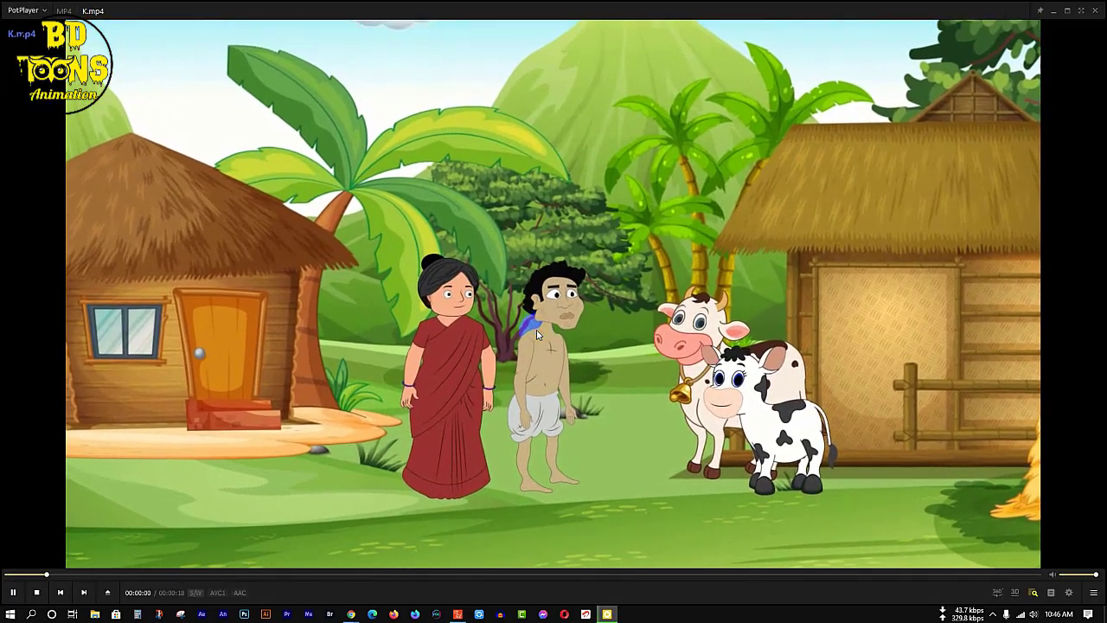
pyautogui.doubleClick(537, 331)
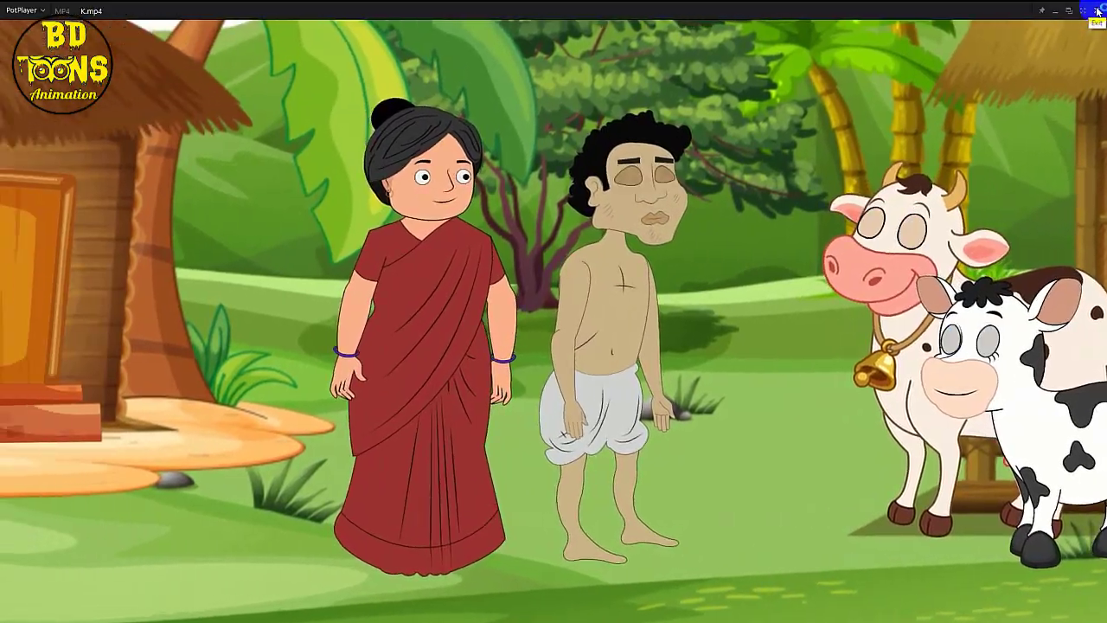
pyautogui.click(1101, 7)
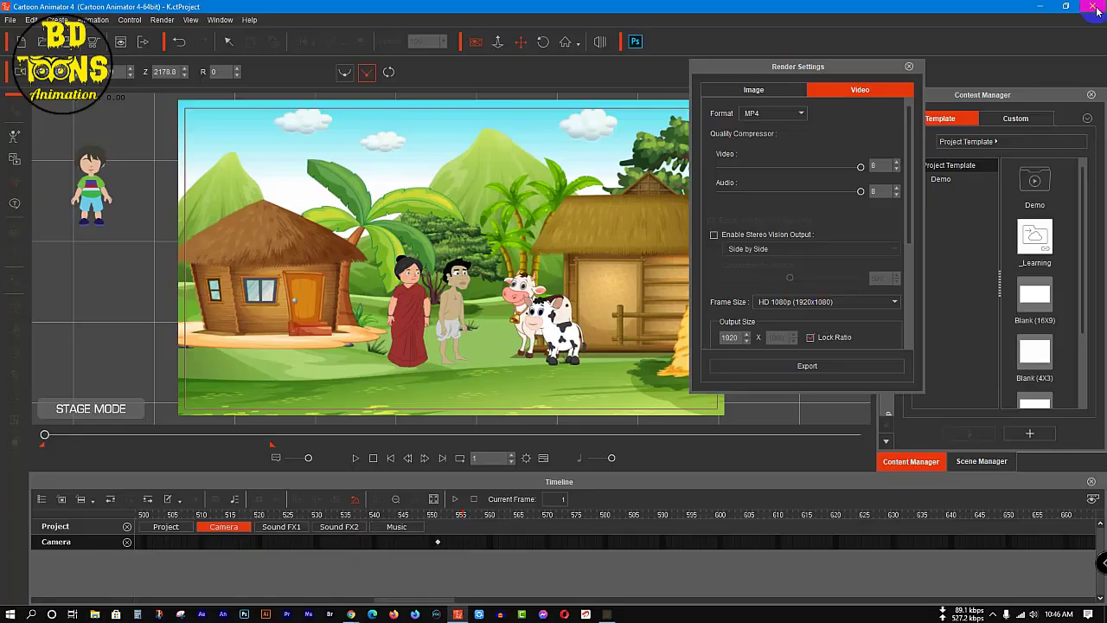
pyautogui.click(910, 67)
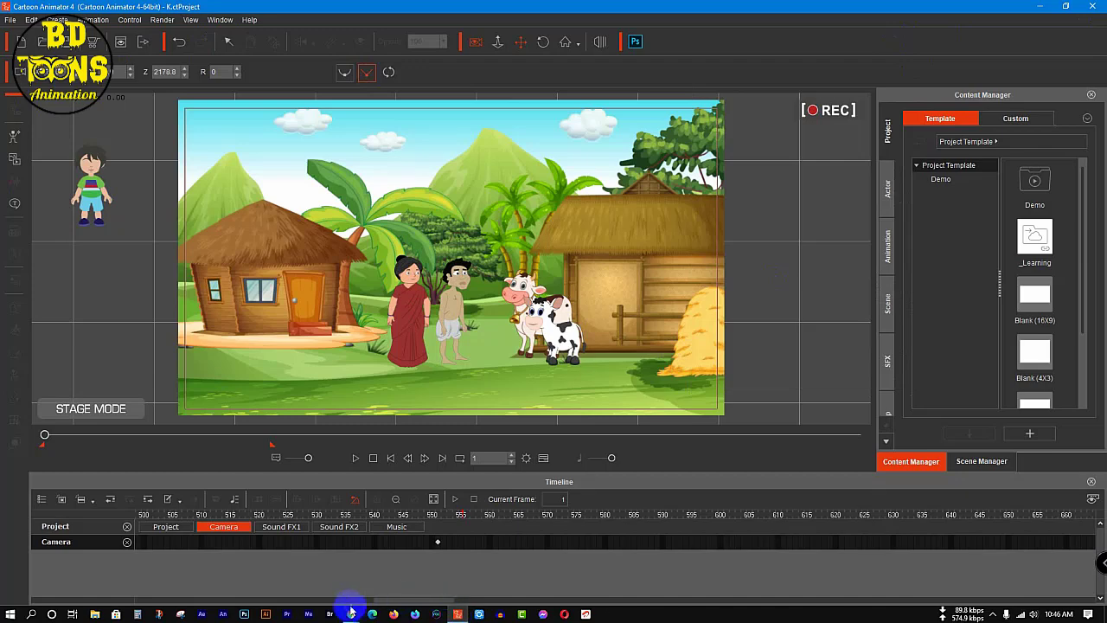
# Step: Switch to Chrome and, in a new tab, change to the second Google account and open Google Docs
pyautogui.moveTo(349, 615)
pyautogui.click(304, 573)
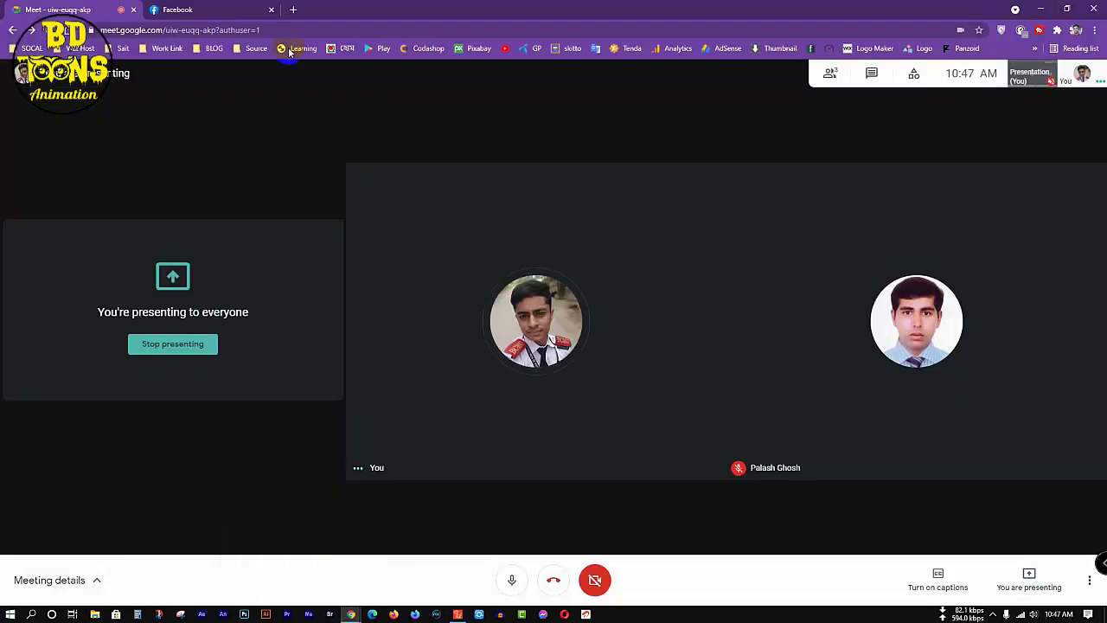
pyautogui.click(293, 10)
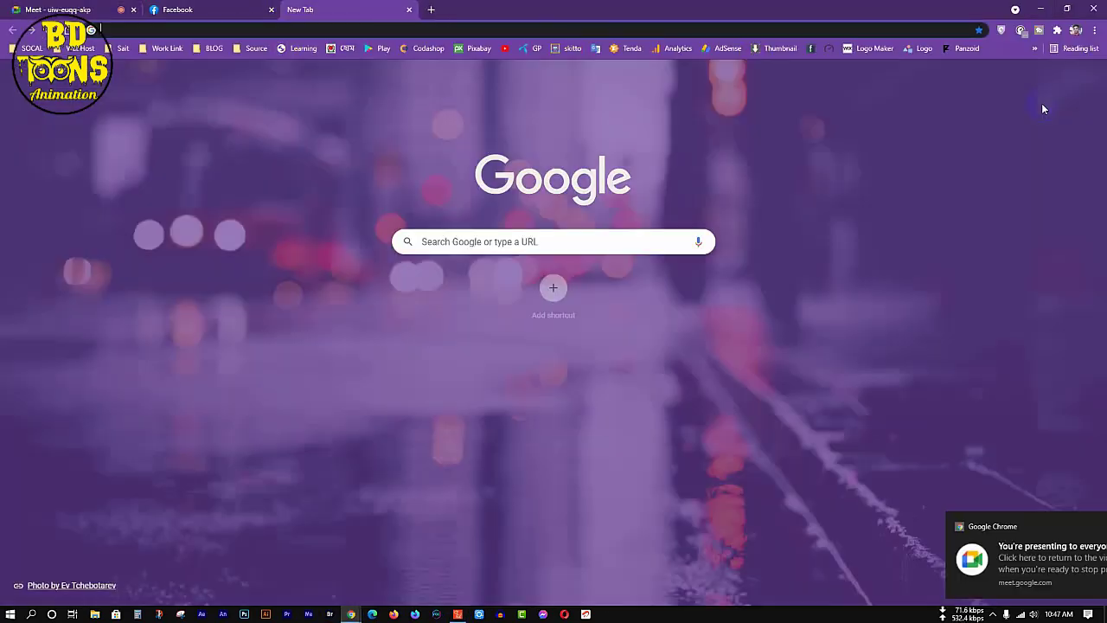
pyautogui.click(1087, 77)
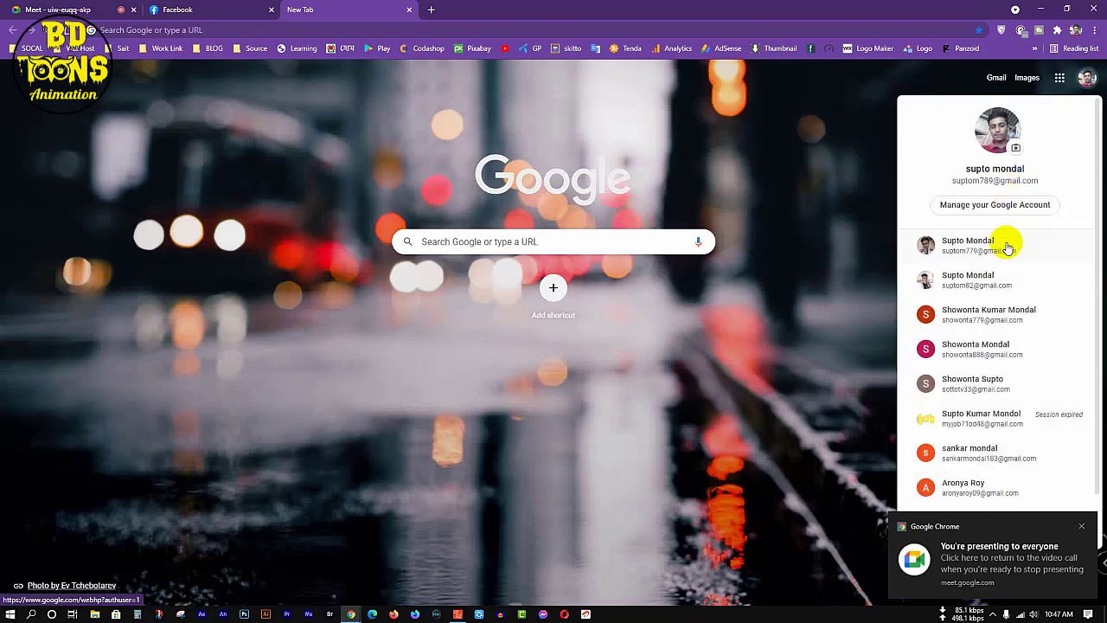
pyautogui.click(1009, 243)
pyautogui.click(1061, 76)
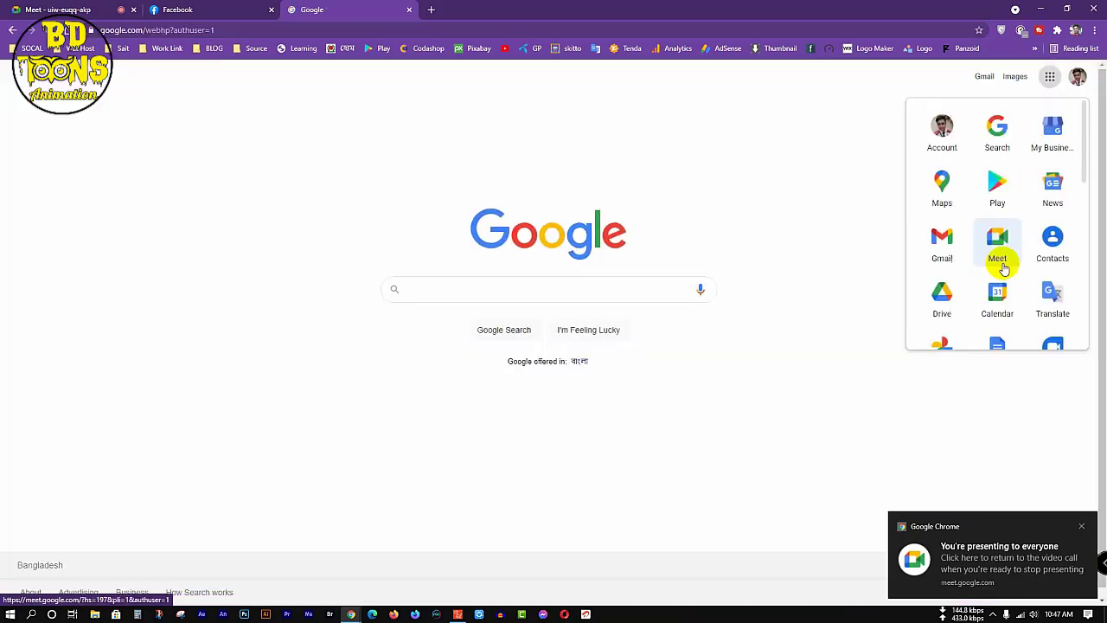
pyautogui.click(1008, 341)
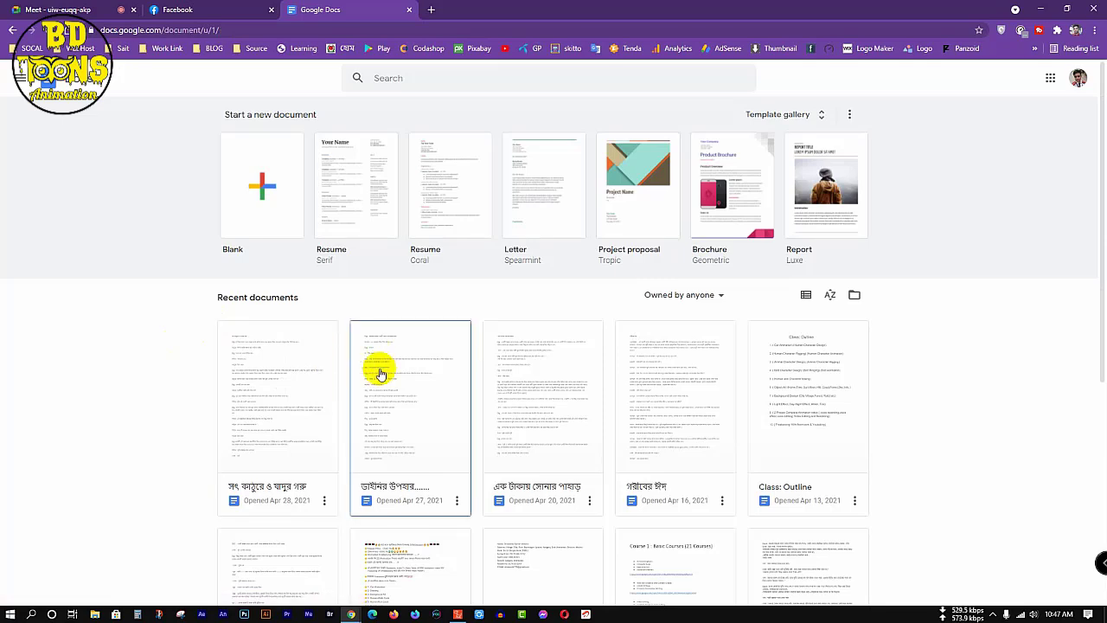
# Step: Open the document সৎ কাঠুরে ও যাদুর গরু and find the second-page narration from "তখন লোকটি" onwards, then minimize the browser
pyautogui.click(283, 391)
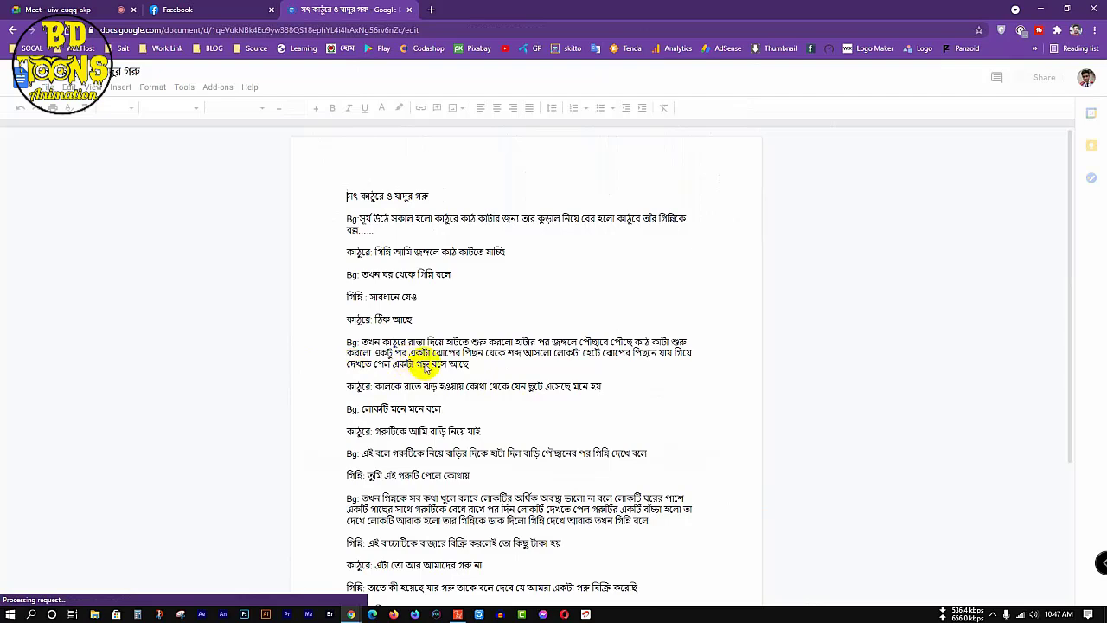
pyautogui.scroll(-3, 430, 355)
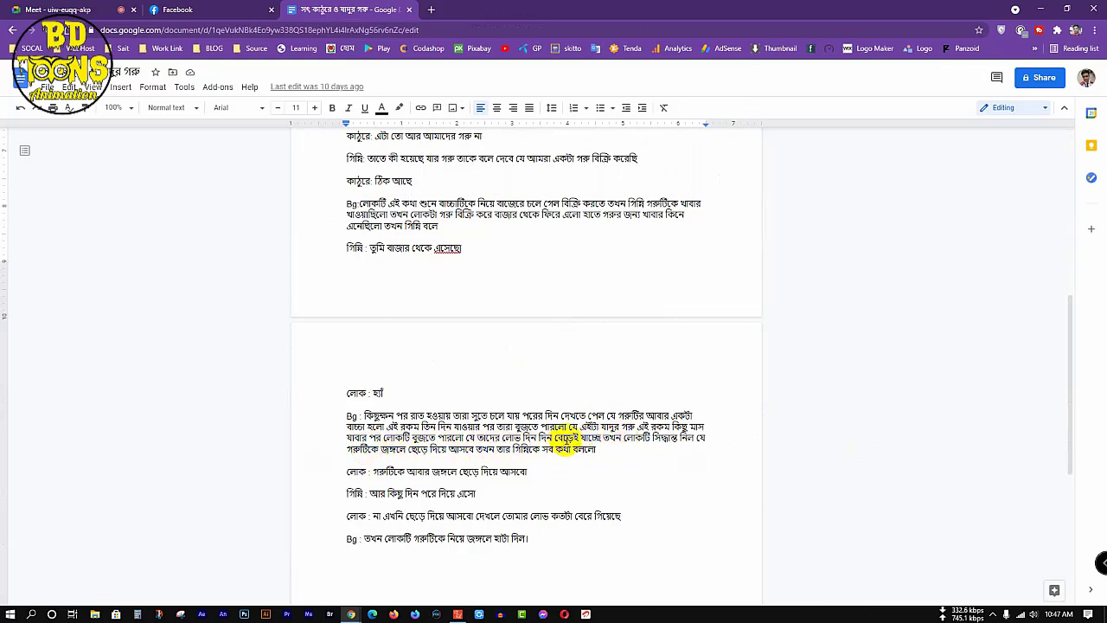
pyautogui.click(603, 436)
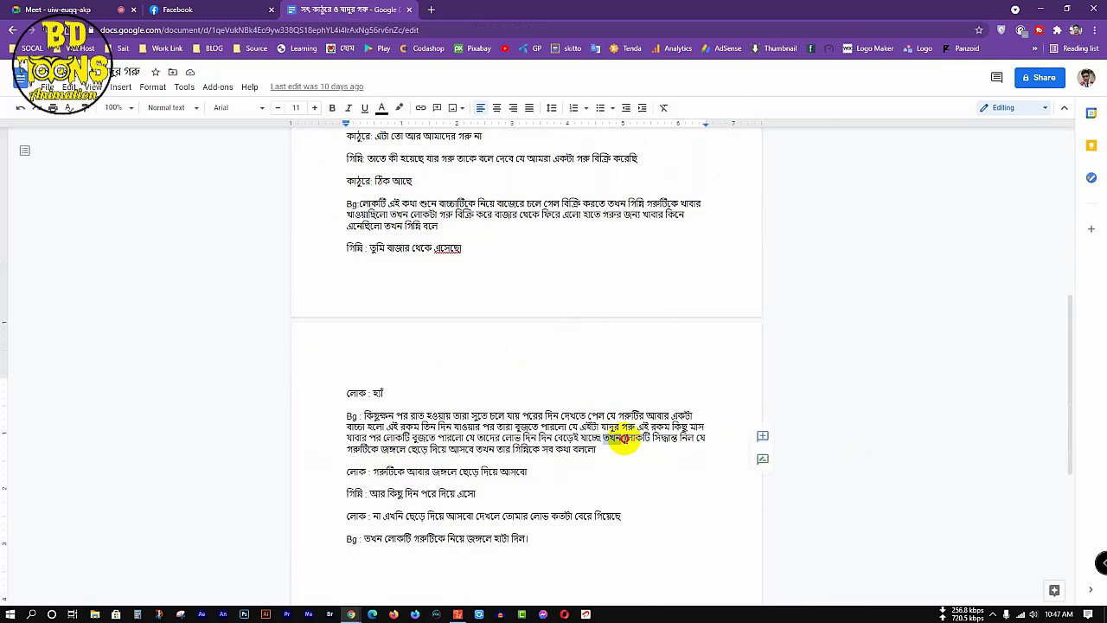
pyautogui.click(1042, 7)
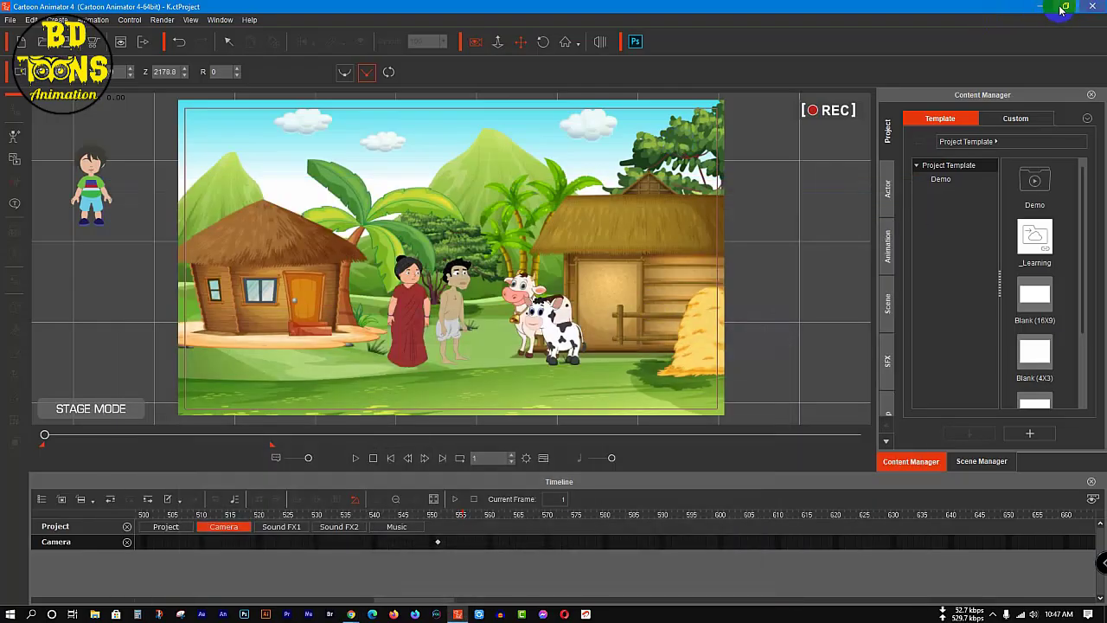
# Step: From the desktop, go to the Video File folder inside সৎ কাঠুরে ও যাদুর গরু and open video K in the player
pyautogui.click(1041, 6)
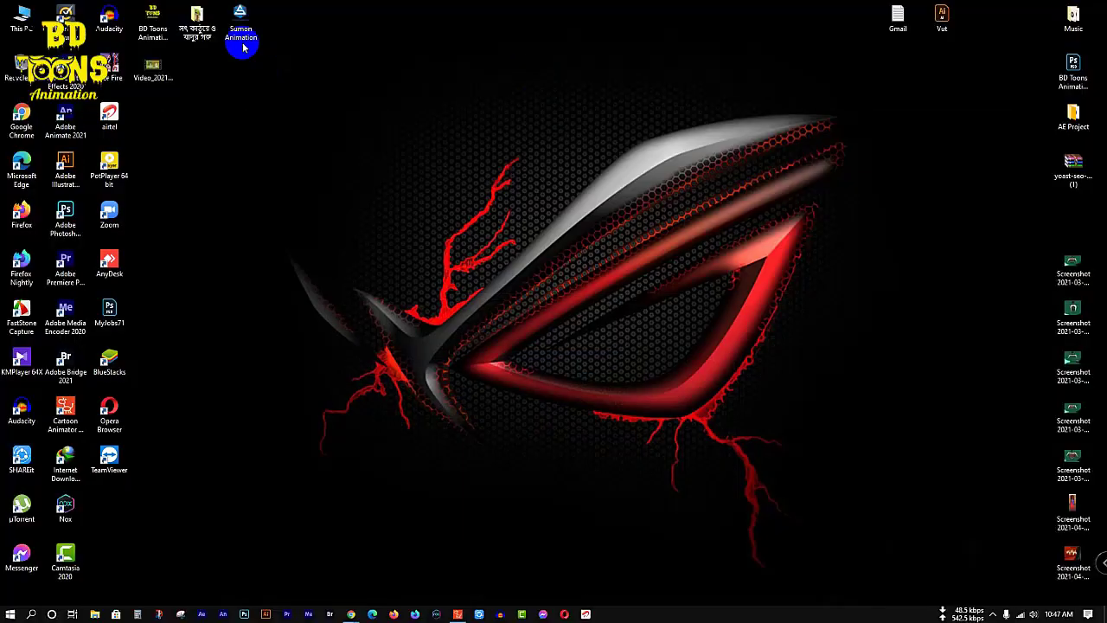
pyautogui.doubleClick(208, 15)
pyautogui.click(481, 201)
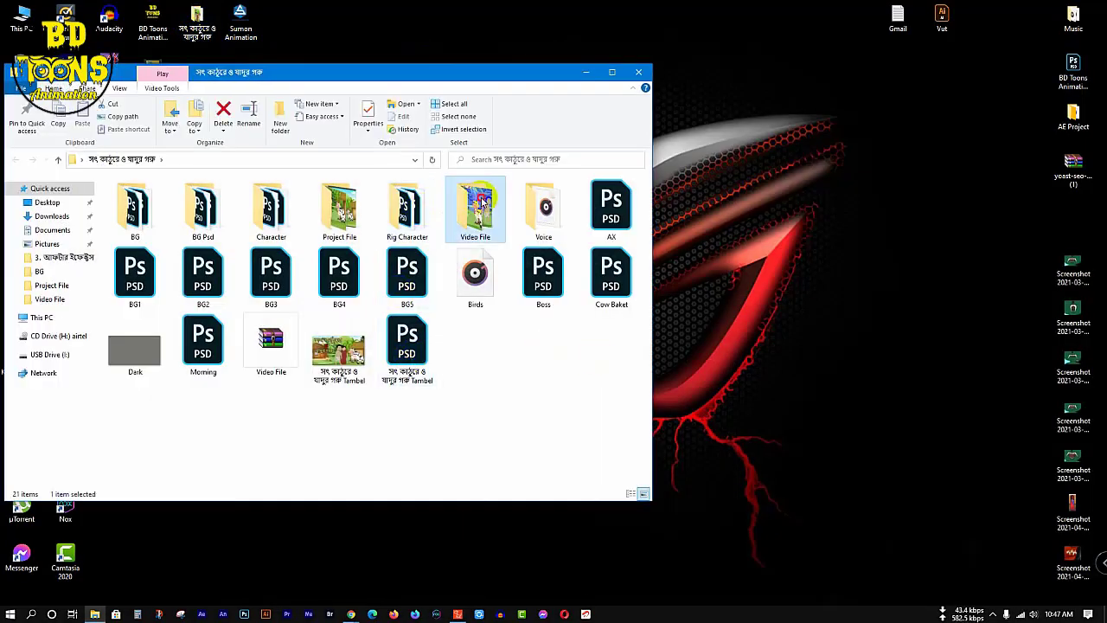
pyautogui.doubleClick(482, 201)
pyautogui.click(285, 286)
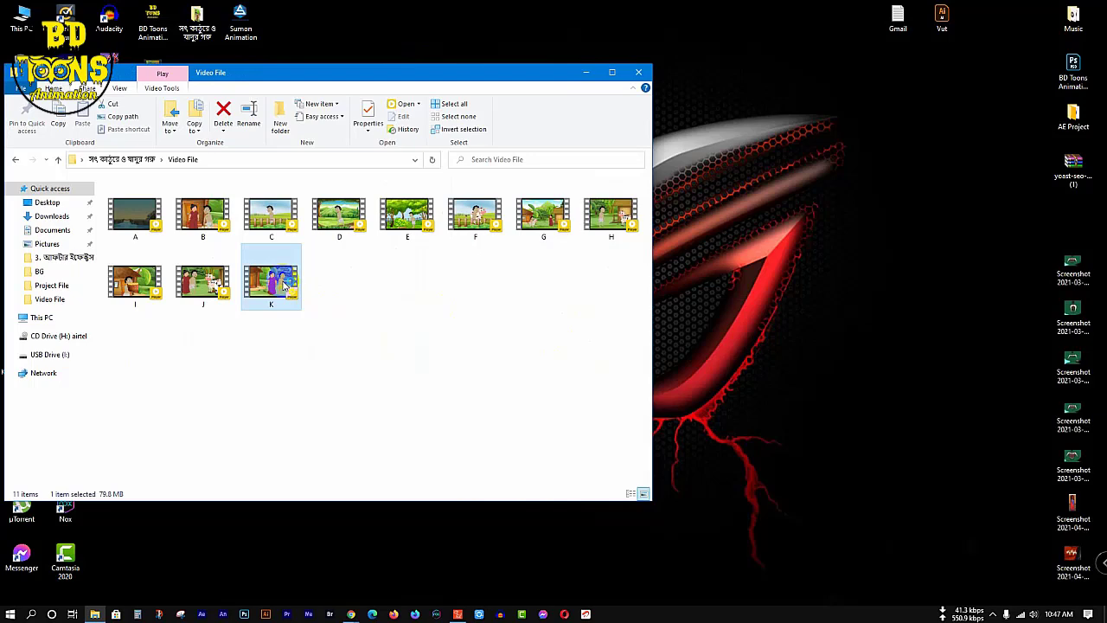
pyautogui.doubleClick(286, 285)
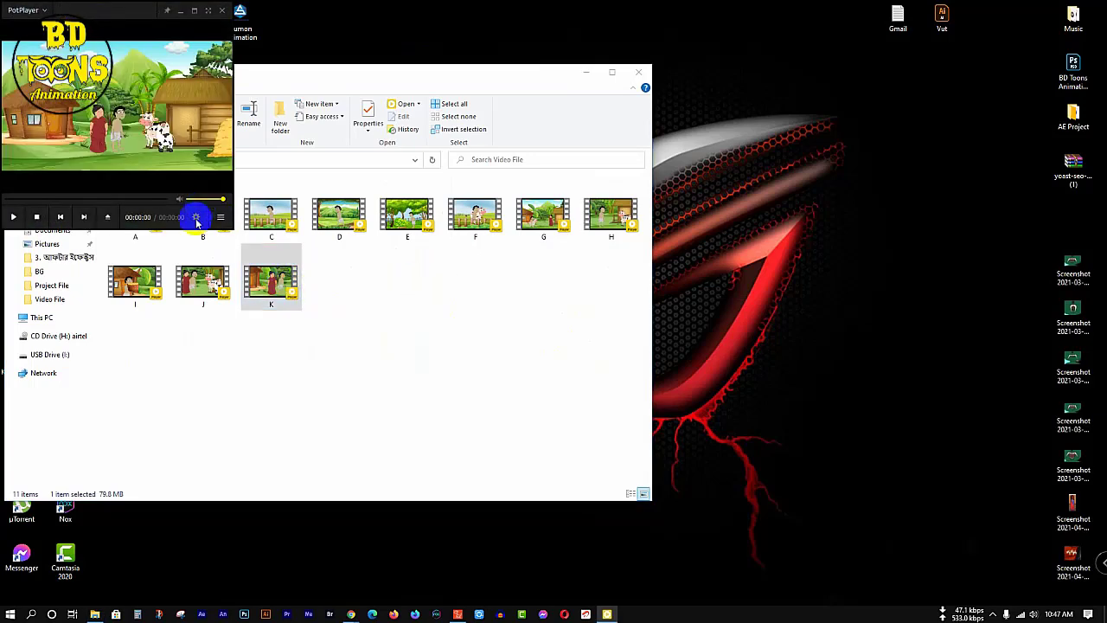
# Step: Play video K, skip towards its end, and close the player and the folder window
pyautogui.press('space')
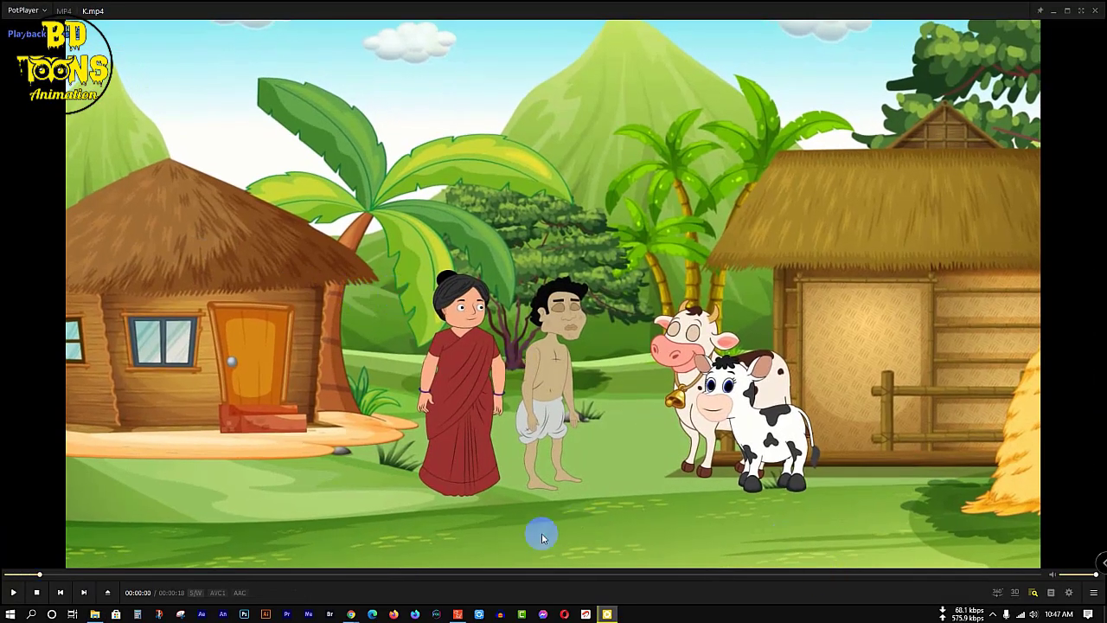
pyautogui.press('space')
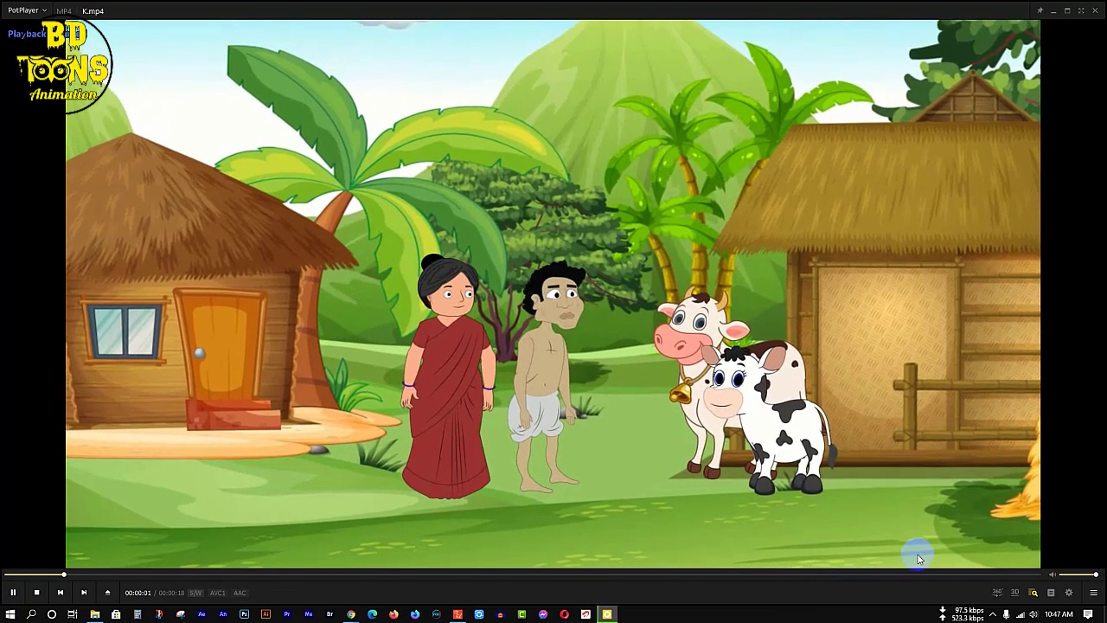
pyautogui.click(910, 574)
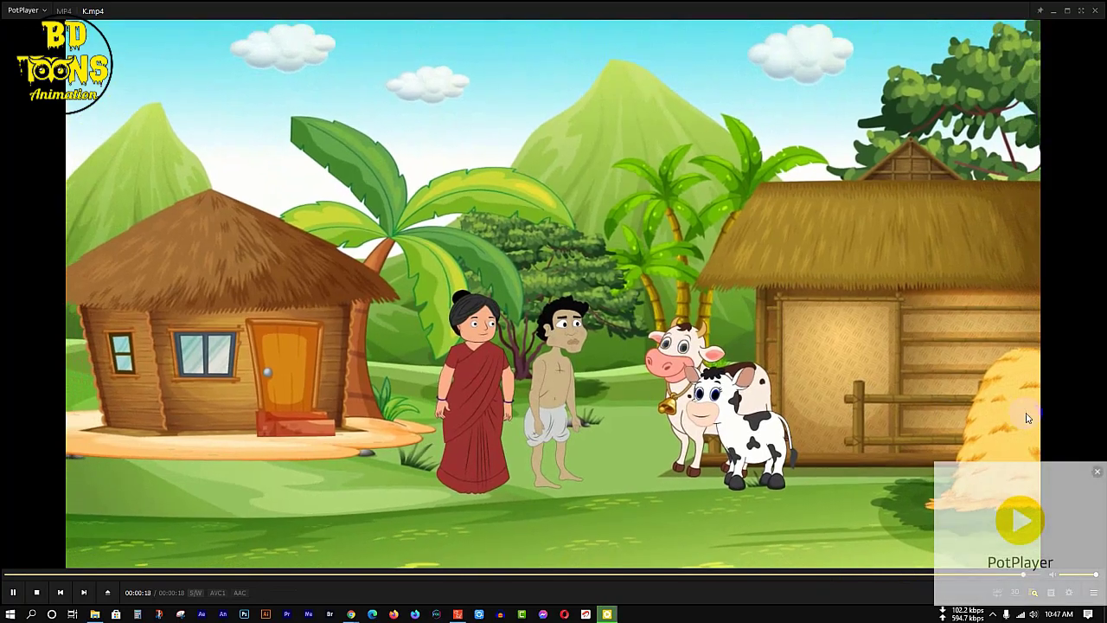
pyautogui.click(1097, 16)
pyautogui.click(637, 73)
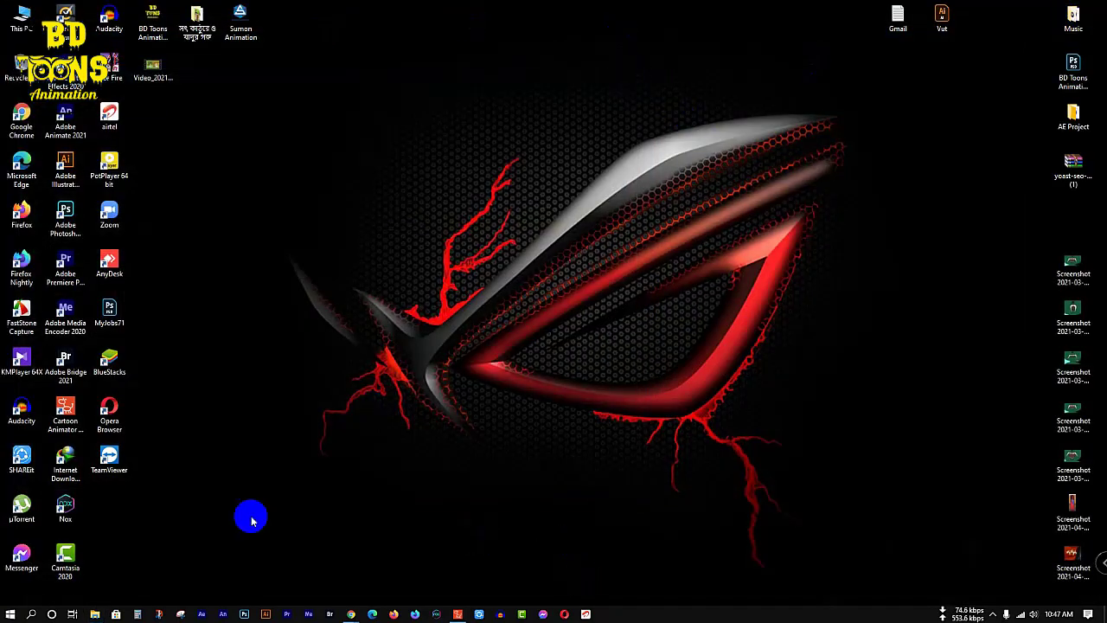
# Step: Launch Audacity, minimize it, and open the story folder's Voice > BG subfolder
pyautogui.doubleClick(21, 411)
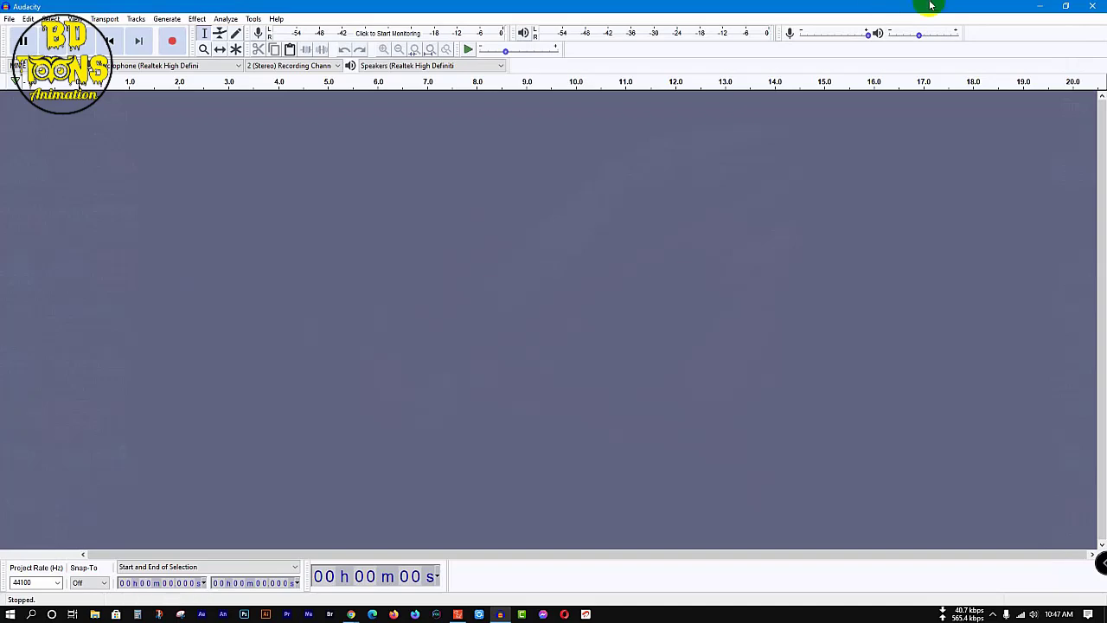
pyautogui.click(1034, 7)
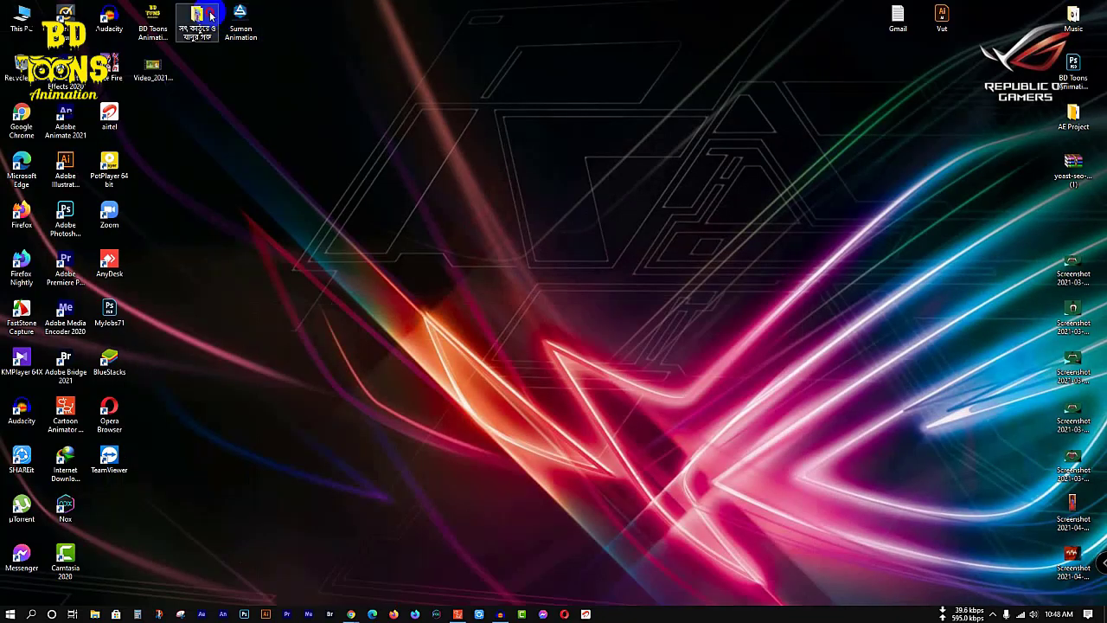
pyautogui.doubleClick(210, 15)
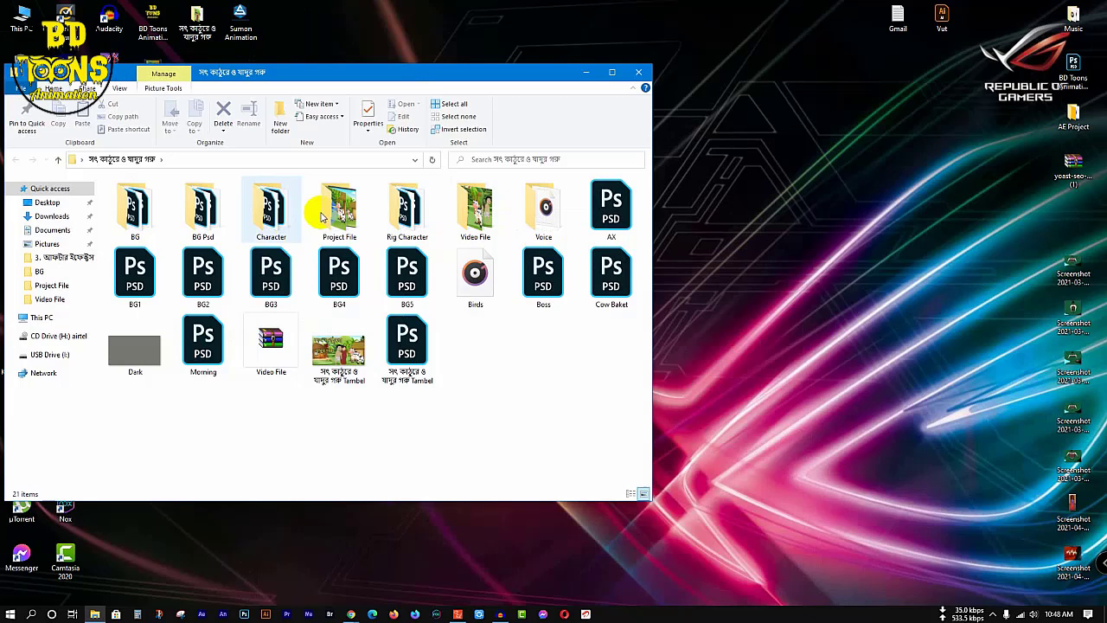
pyautogui.doubleClick(545, 206)
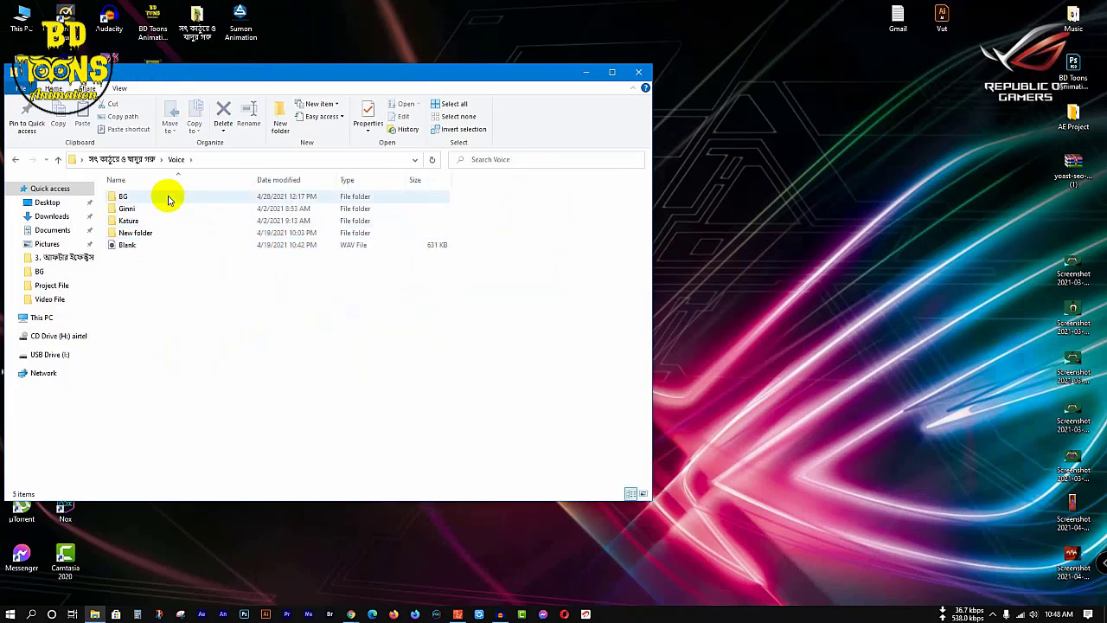
pyautogui.click(168, 200)
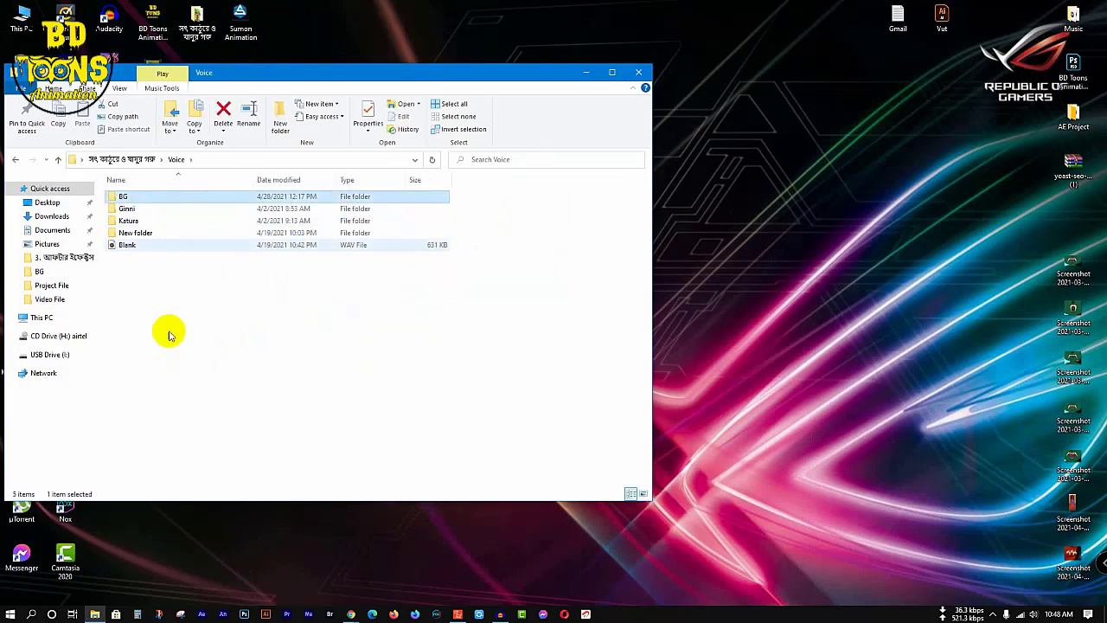
pyautogui.doubleClick(137, 197)
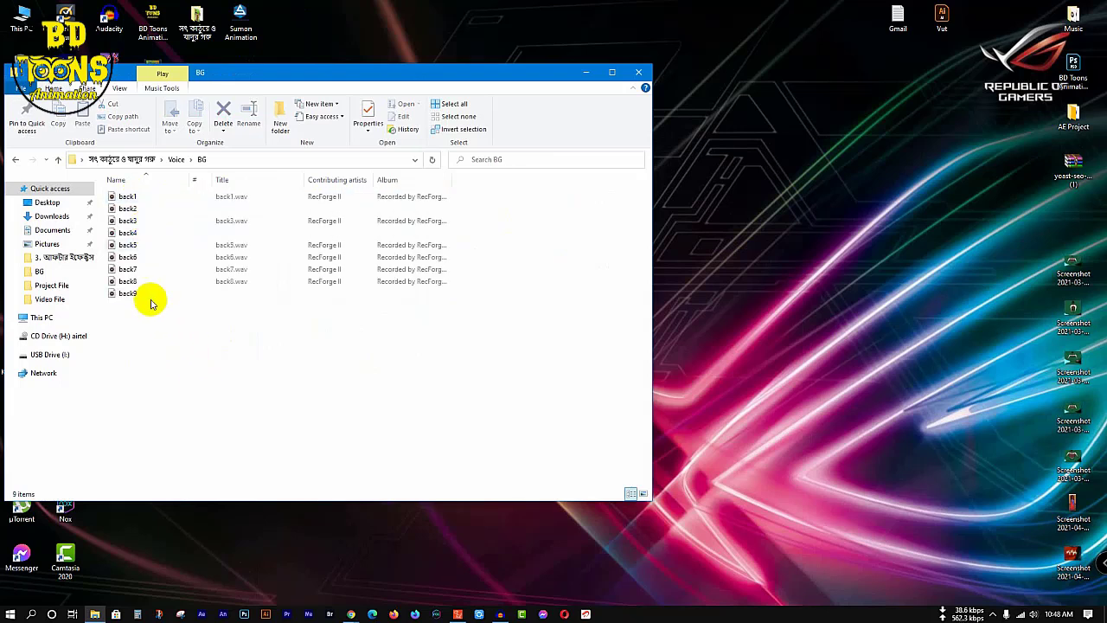
# Step: Load the back8 recording from the BG folder into Audacity, play it, and minimize Audacity
pyautogui.moveTo(142, 282); pyautogui.dragTo(478, 281)
pyautogui.press('space')
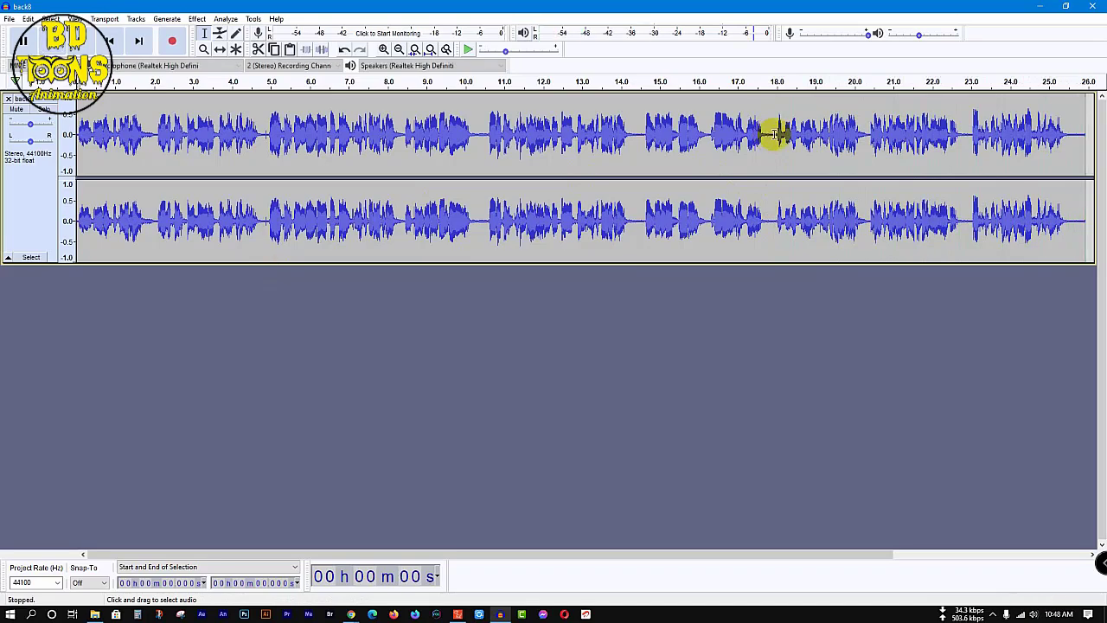
pyautogui.click(1042, 7)
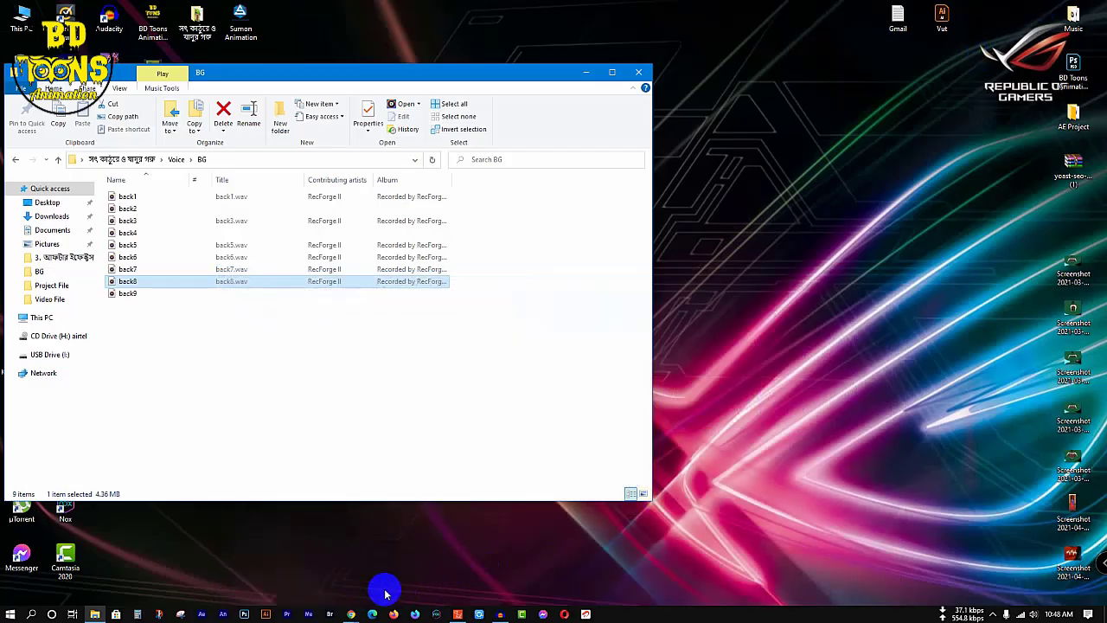
# Step: Switch to Cartoon Animator and play back the village scene, replaying the stretch before frame 790 to find the next camera position
pyautogui.click(458, 615)
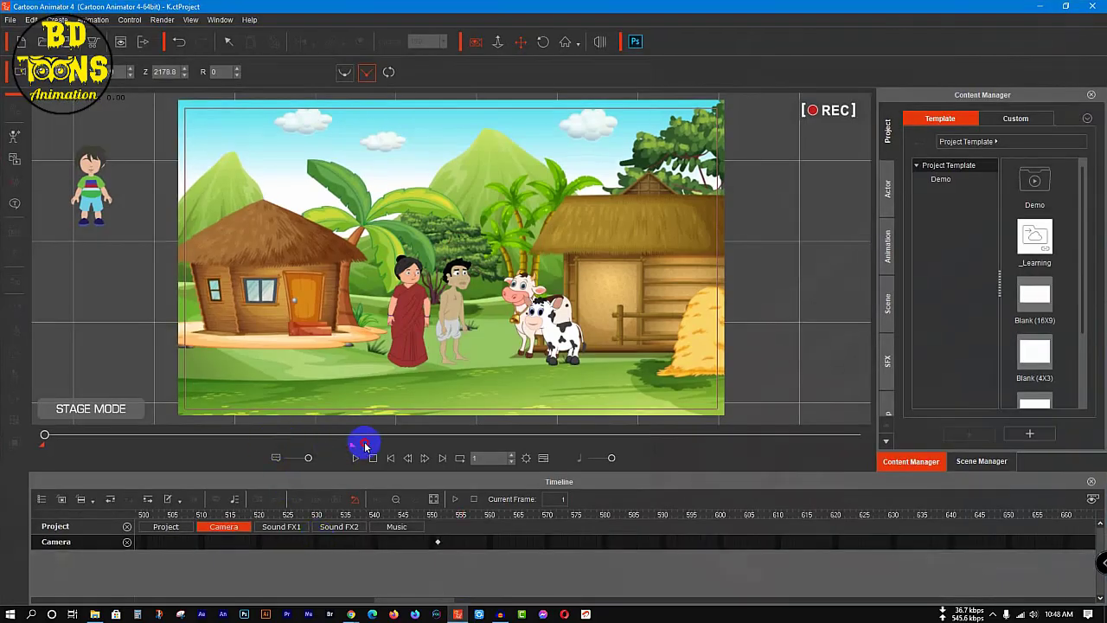
pyautogui.press('space')
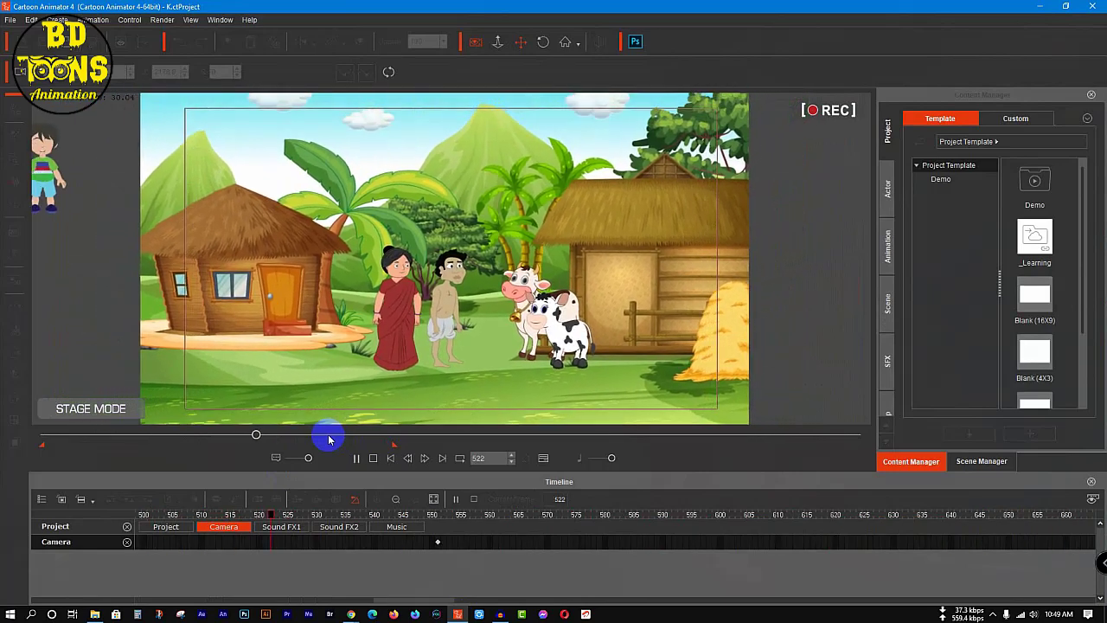
pyautogui.press('space')
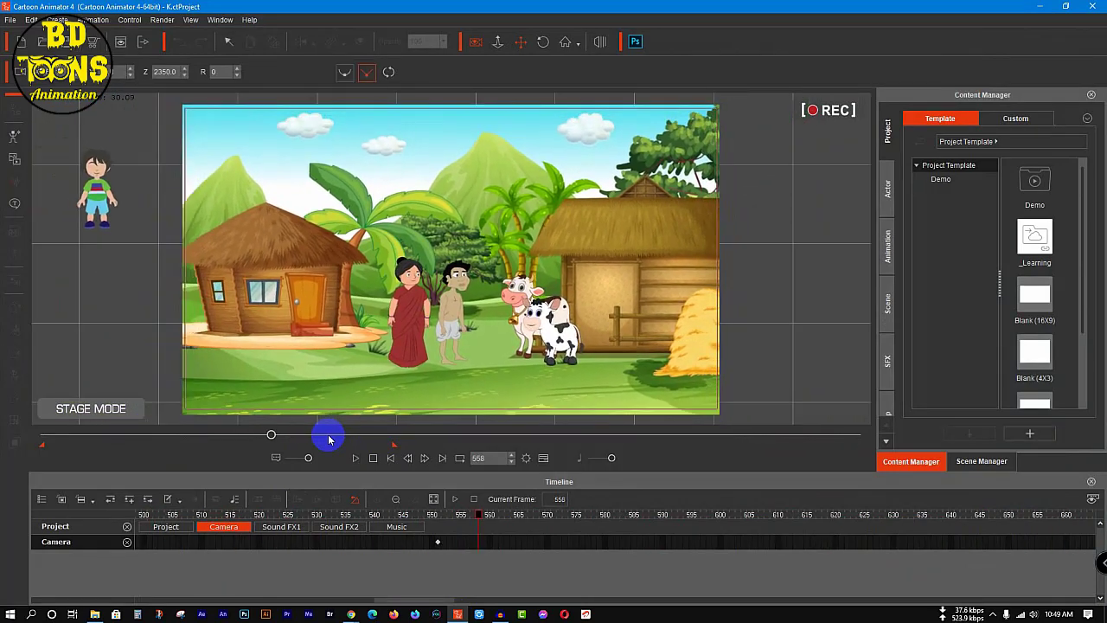
pyautogui.click(356, 457)
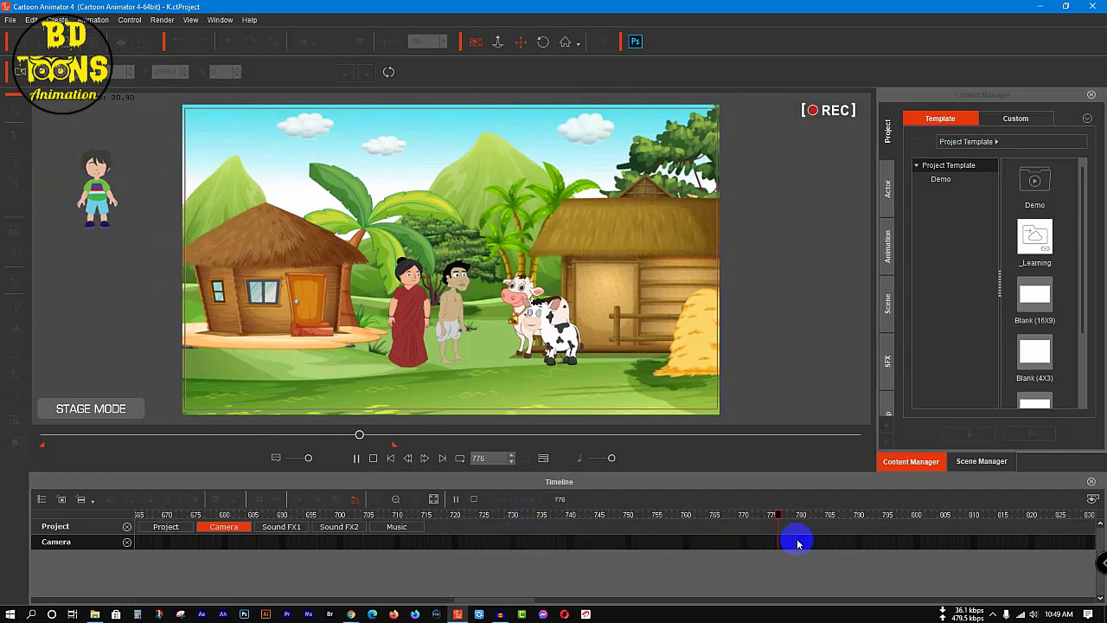
pyautogui.click(857, 516)
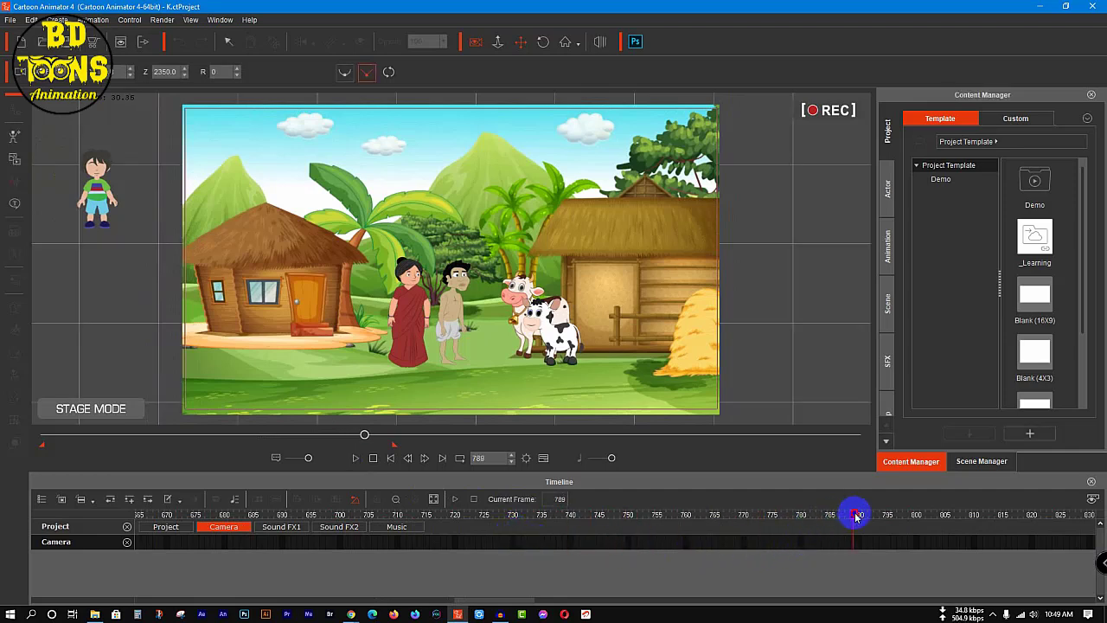
pyautogui.moveTo(857, 517); pyautogui.dragTo(286, 519)
pyautogui.press('space')
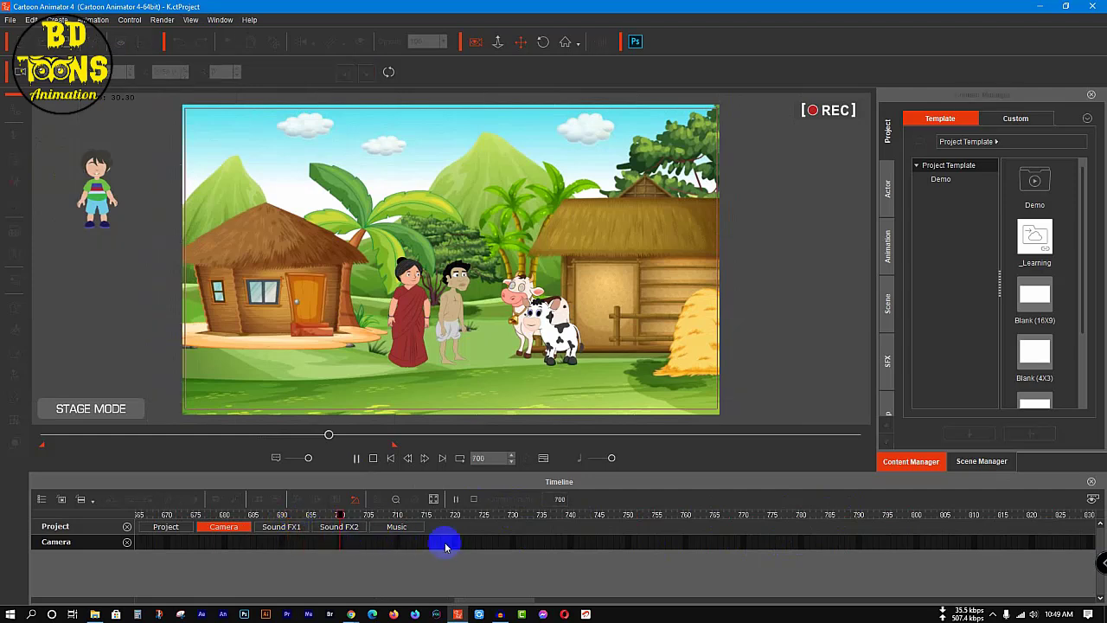
pyautogui.click(433, 516)
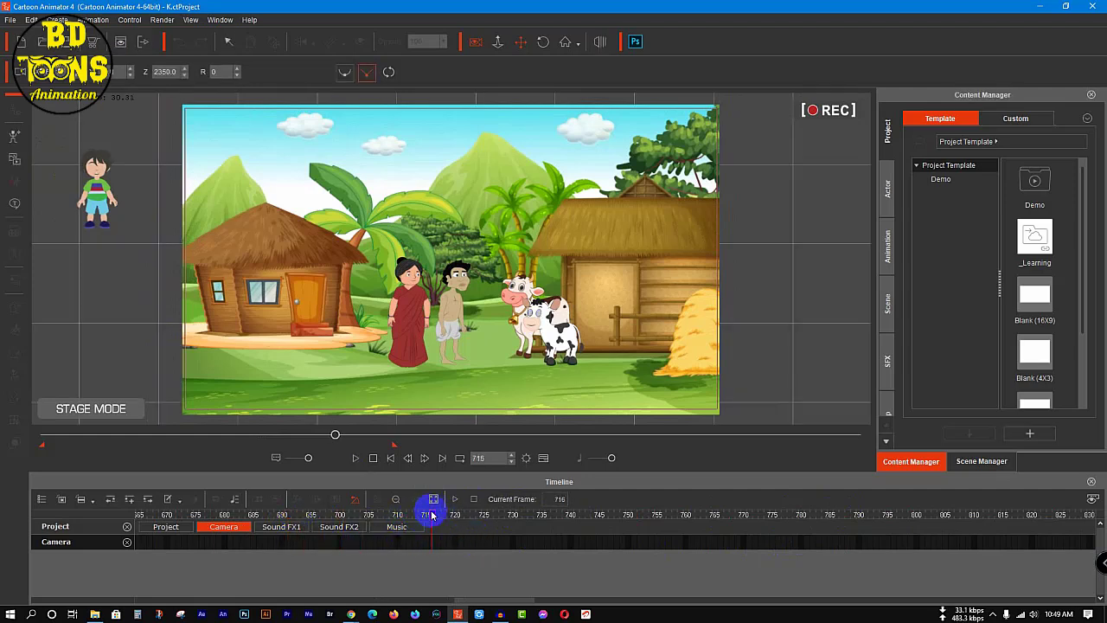
# Step: At frame 710, key a camera zoom-in to Z 1150 and reframe the shot on the couple and the two cows
pyautogui.moveTo(433, 516); pyautogui.dragTo(397, 519)
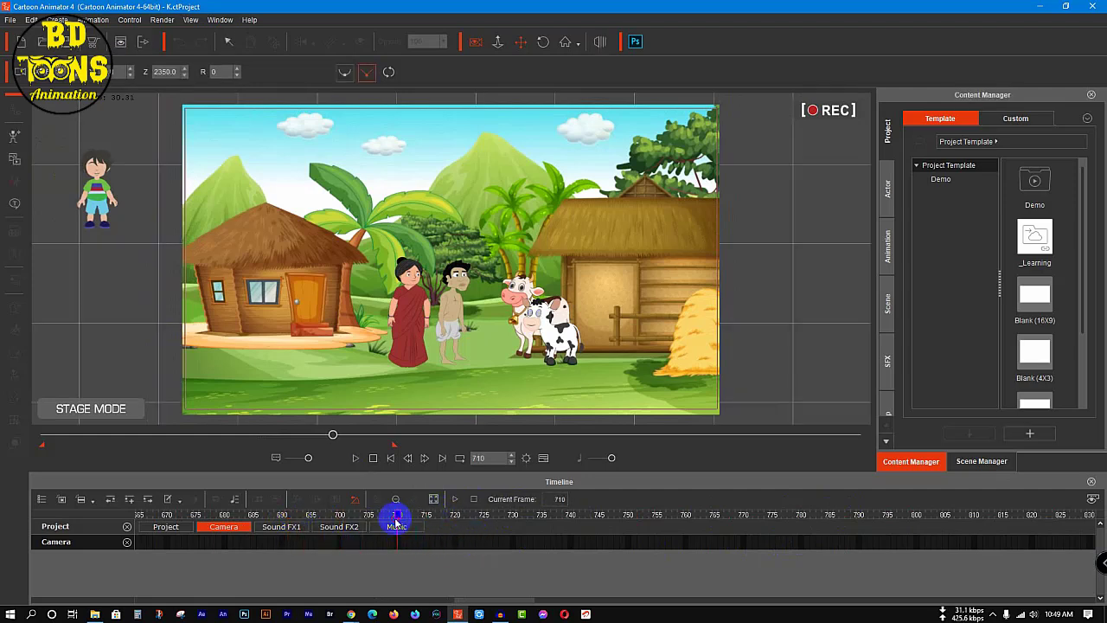
pyautogui.scroll(1, 421, 335)
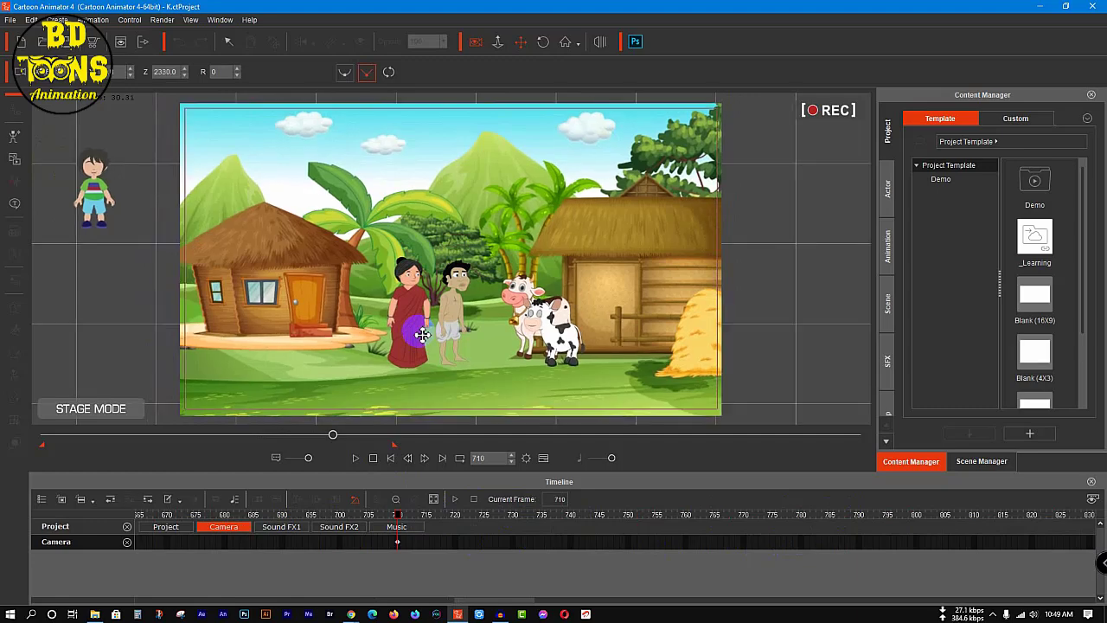
pyautogui.scroll(5, 442, 311)
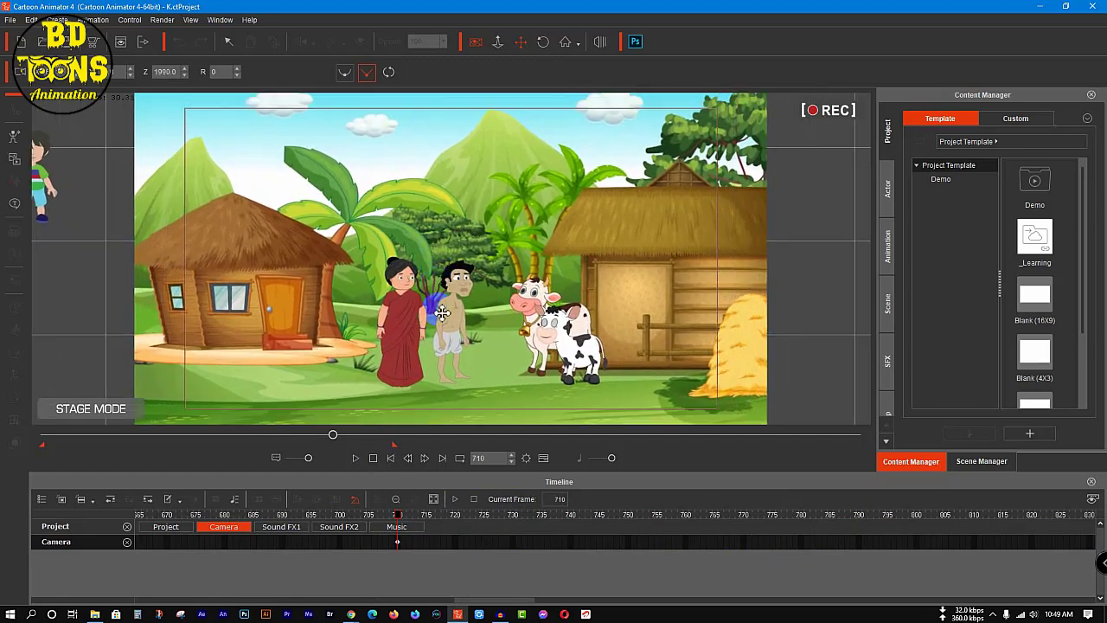
pyautogui.scroll(4, 442, 313)
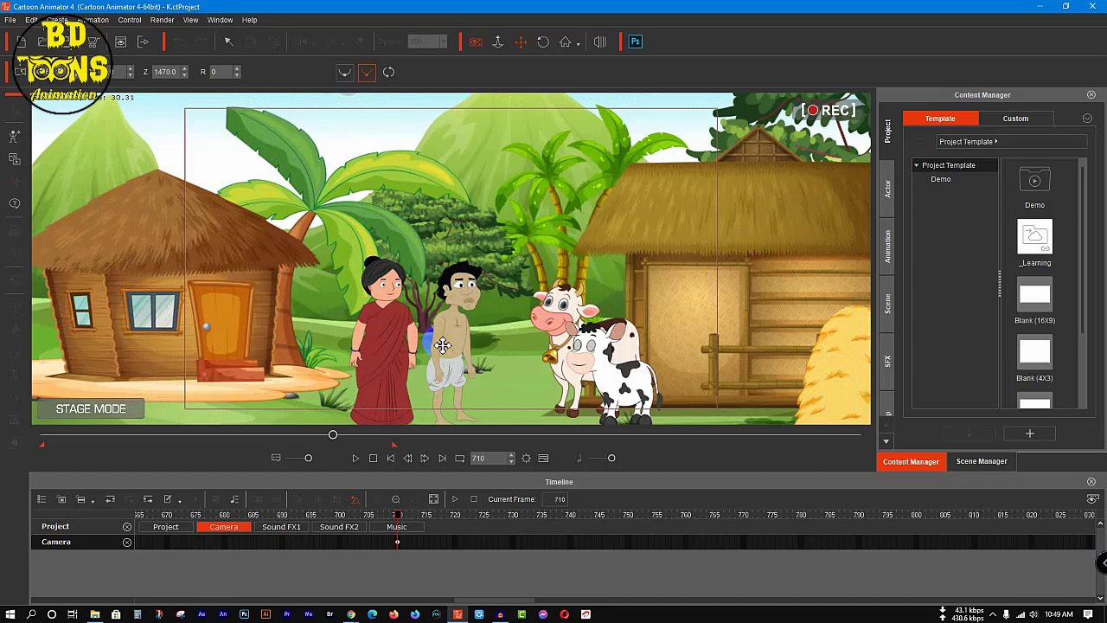
pyautogui.scroll(2, 443, 345)
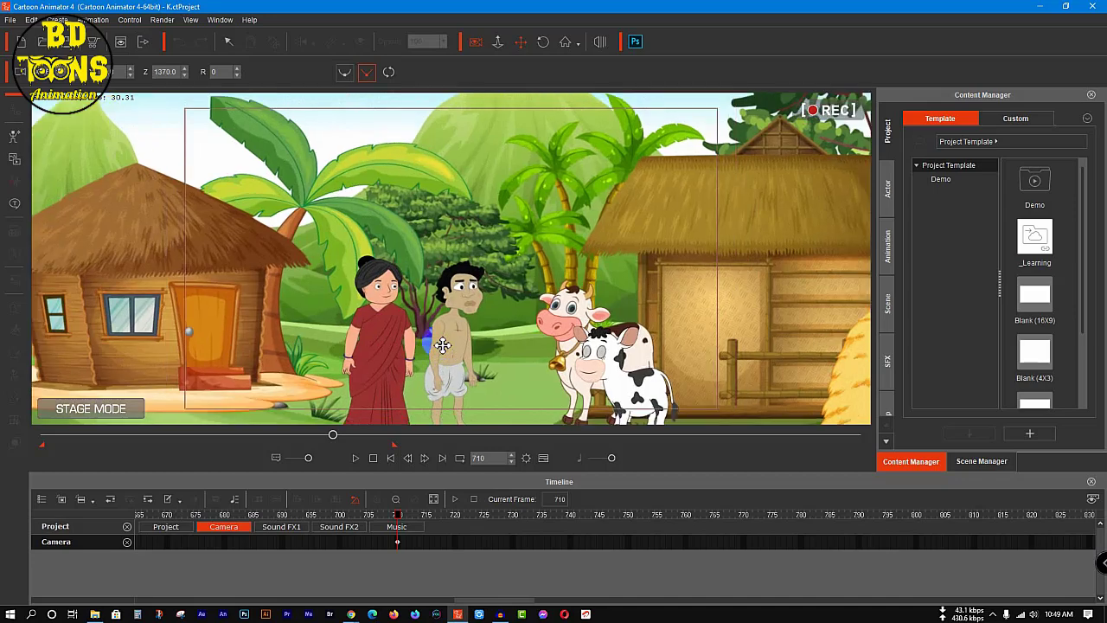
pyautogui.moveTo(439, 363); pyautogui.dragTo(416, 255)
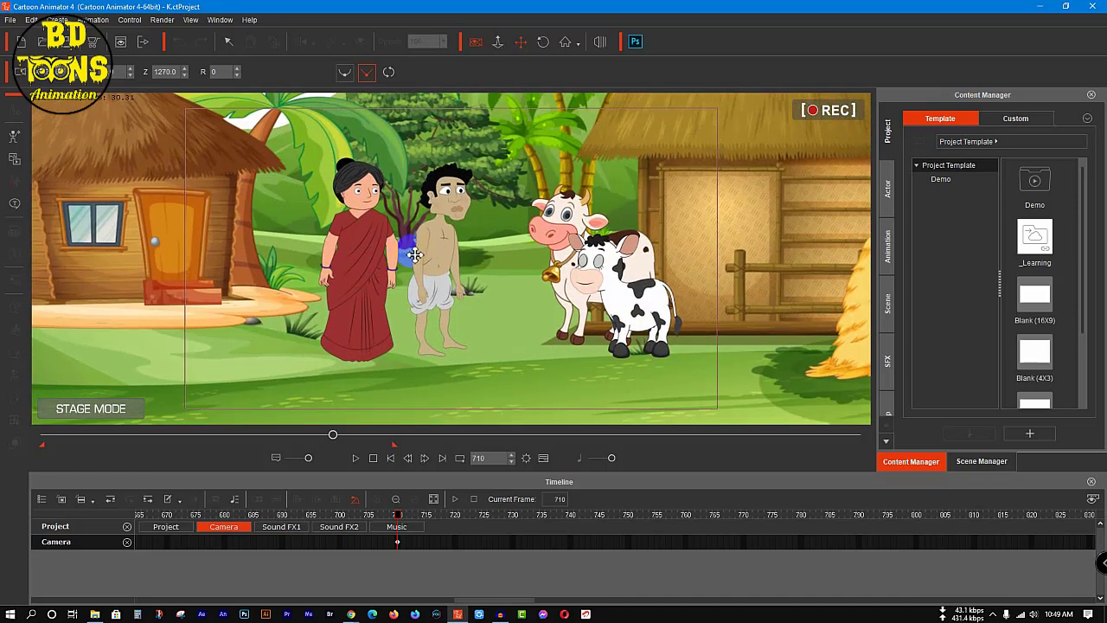
pyautogui.scroll(2, 416, 255)
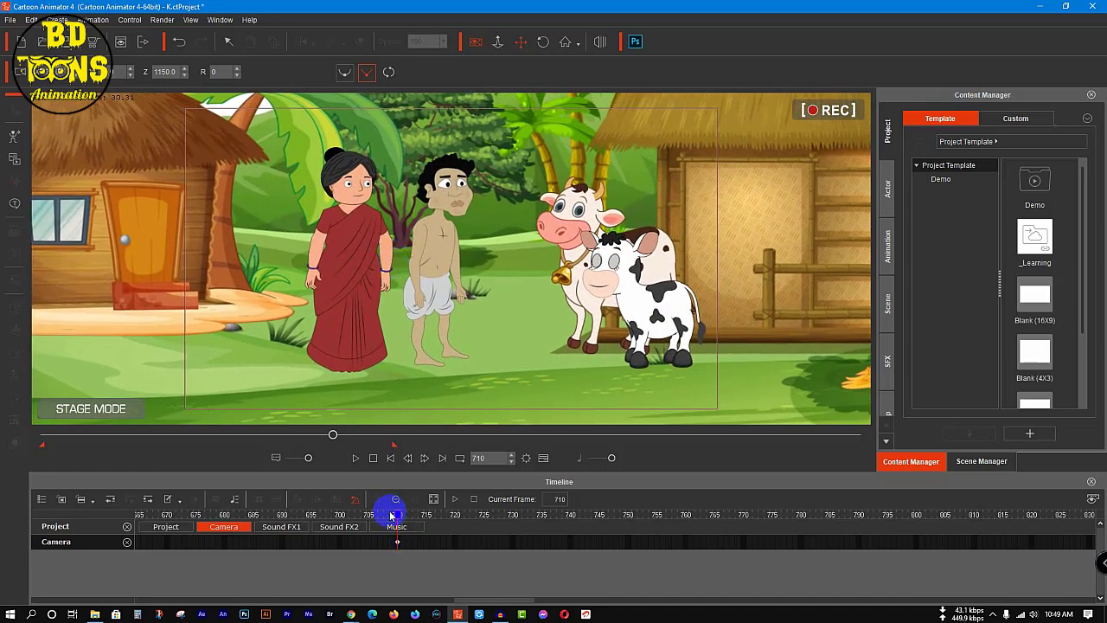
# Step: At frame 730, flip the Katura Rig man so that he faces the woman
pyautogui.moveTo(399, 517); pyautogui.dragTo(510, 522)
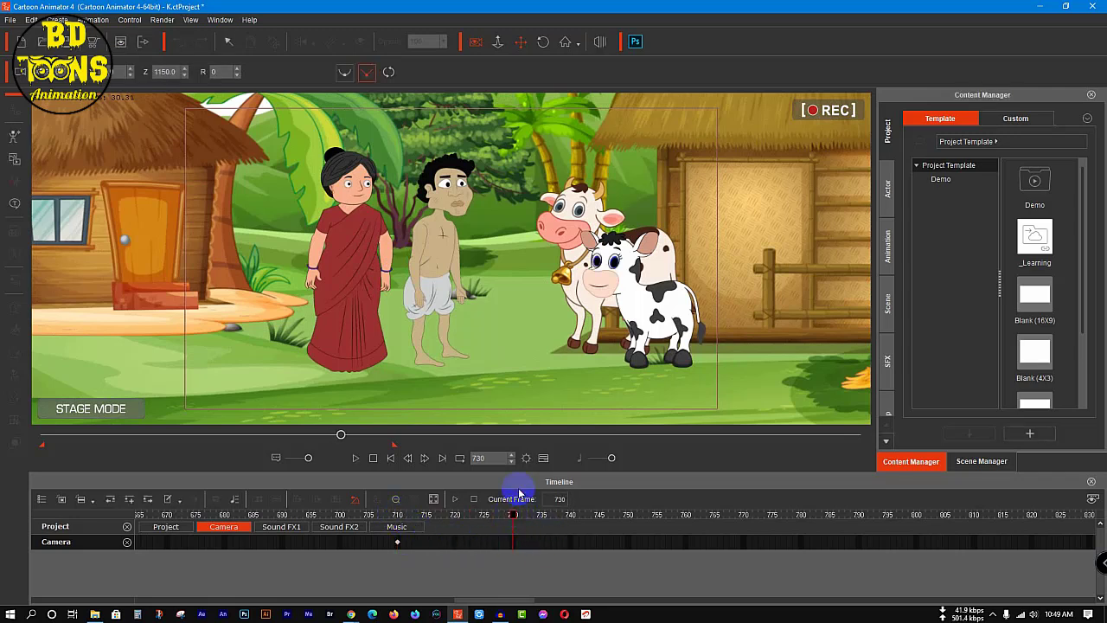
pyautogui.click(230, 43)
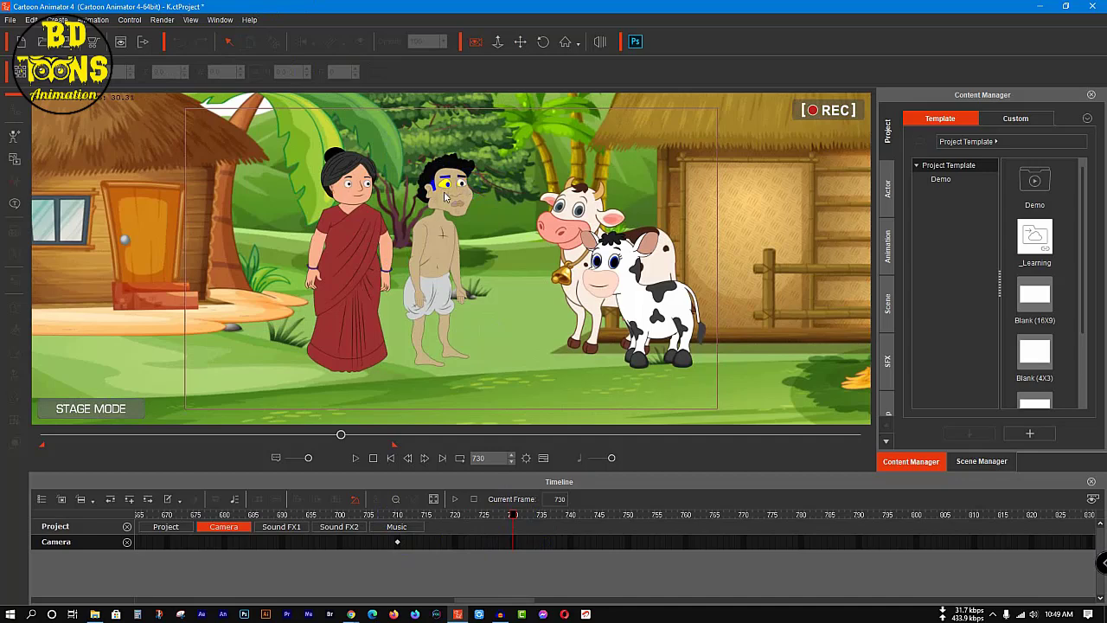
pyautogui.click(446, 195)
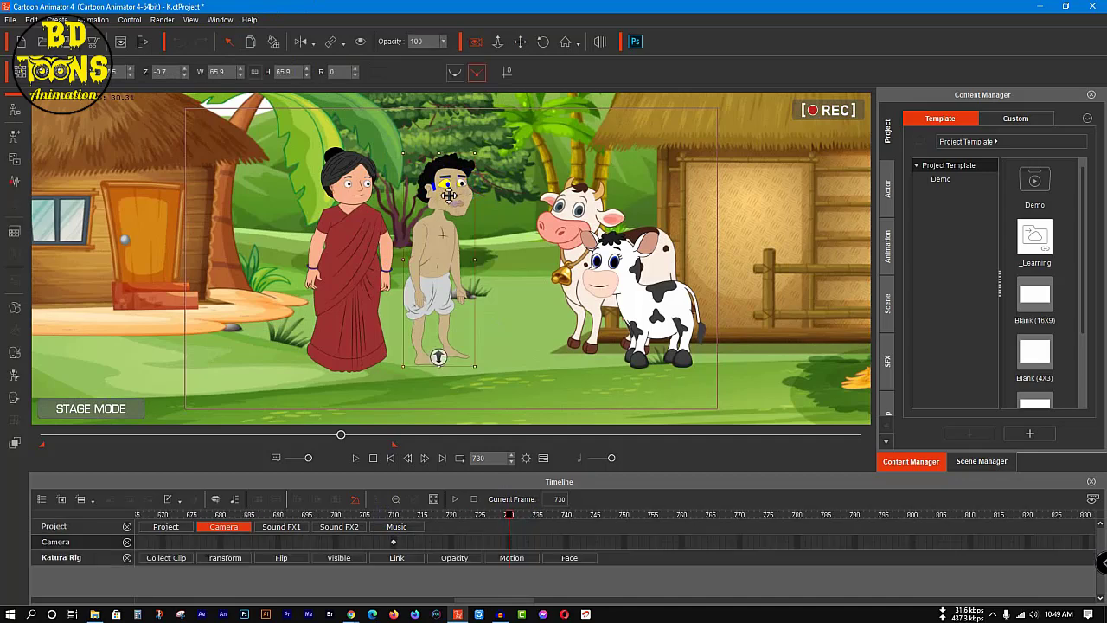
pyautogui.click(304, 50)
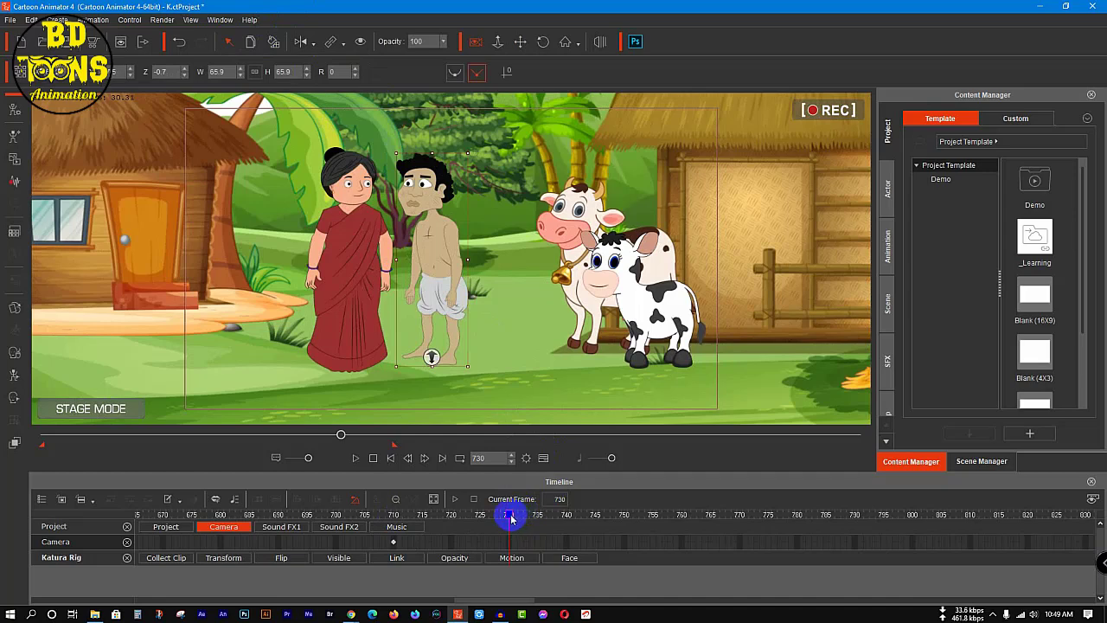
# Step: Locate the Blank WAV file in the story's Voice folder, and return to the Cartoon Animator project
pyautogui.click(1039, 7)
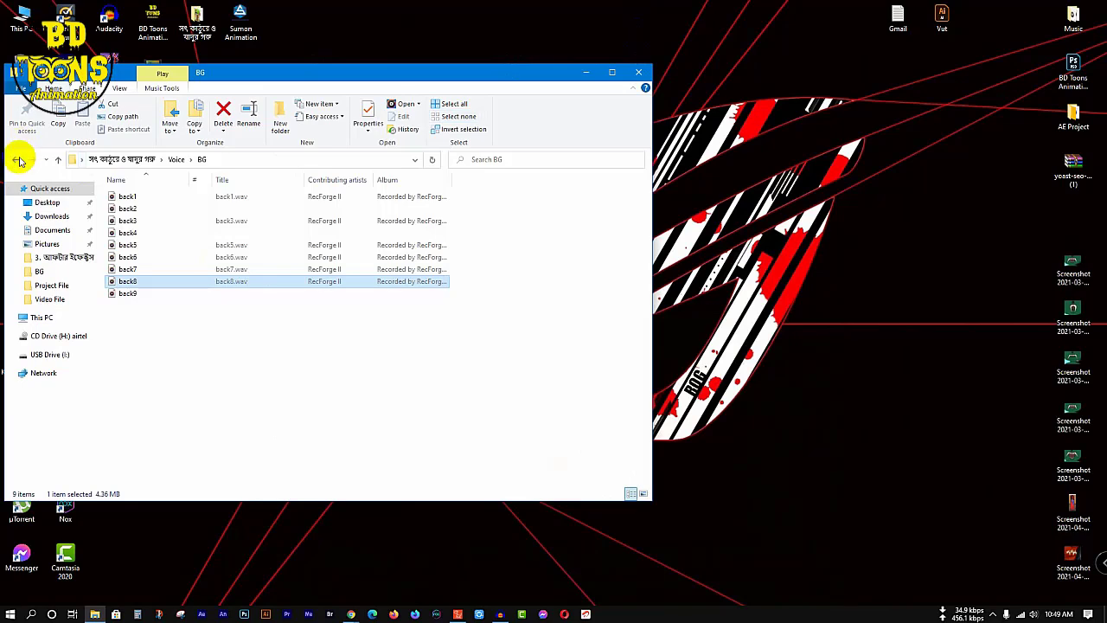
pyautogui.click(16, 159)
pyautogui.click(148, 246)
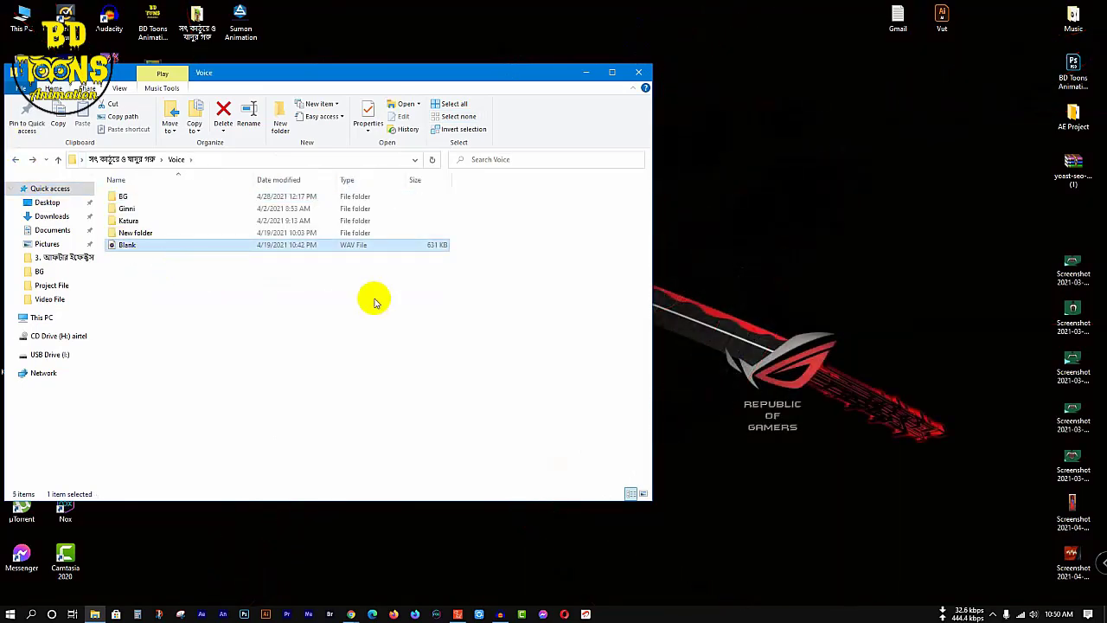
pyautogui.click(458, 613)
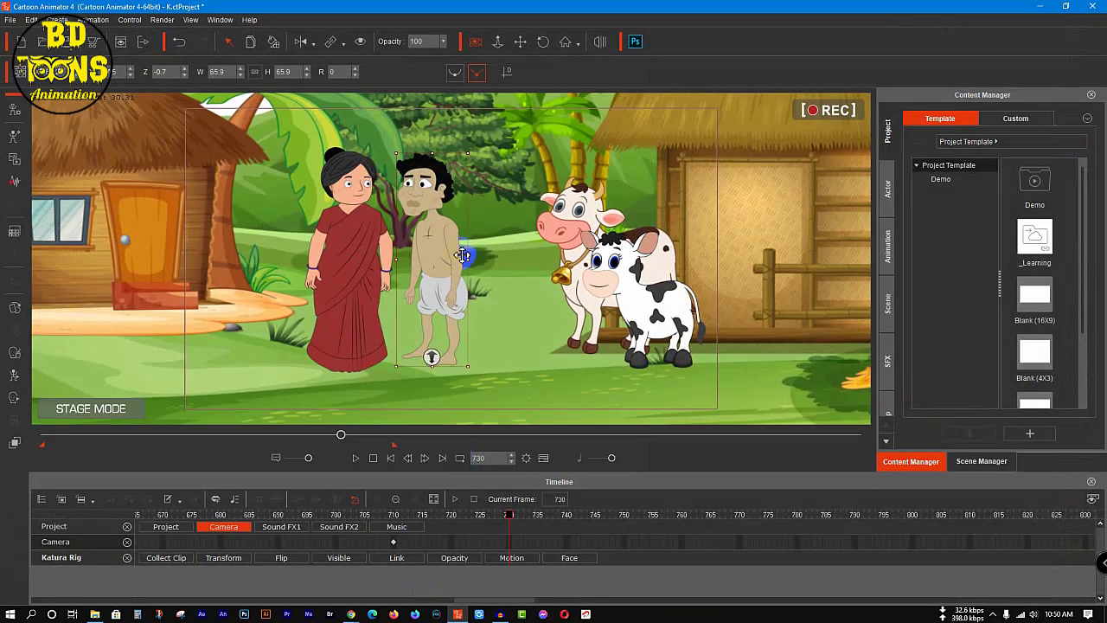
# Step: Create a voice script for the man at frame 730 from the Blank wave file in the Voice folder
pyautogui.click(14, 182)
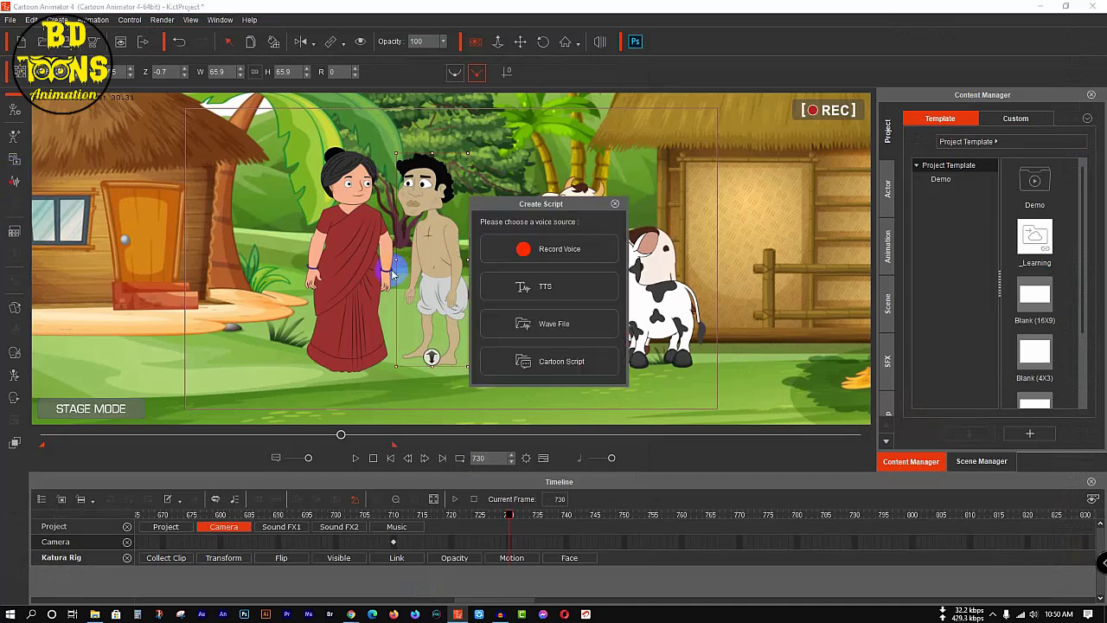
pyautogui.click(567, 334)
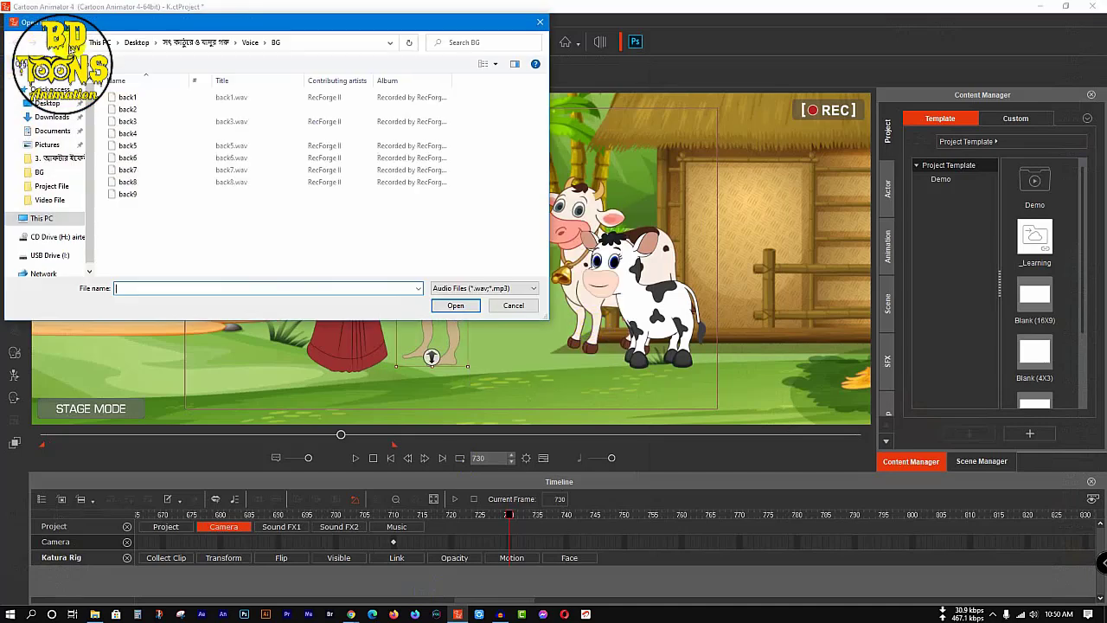
pyautogui.click(65, 43)
pyautogui.click(165, 147)
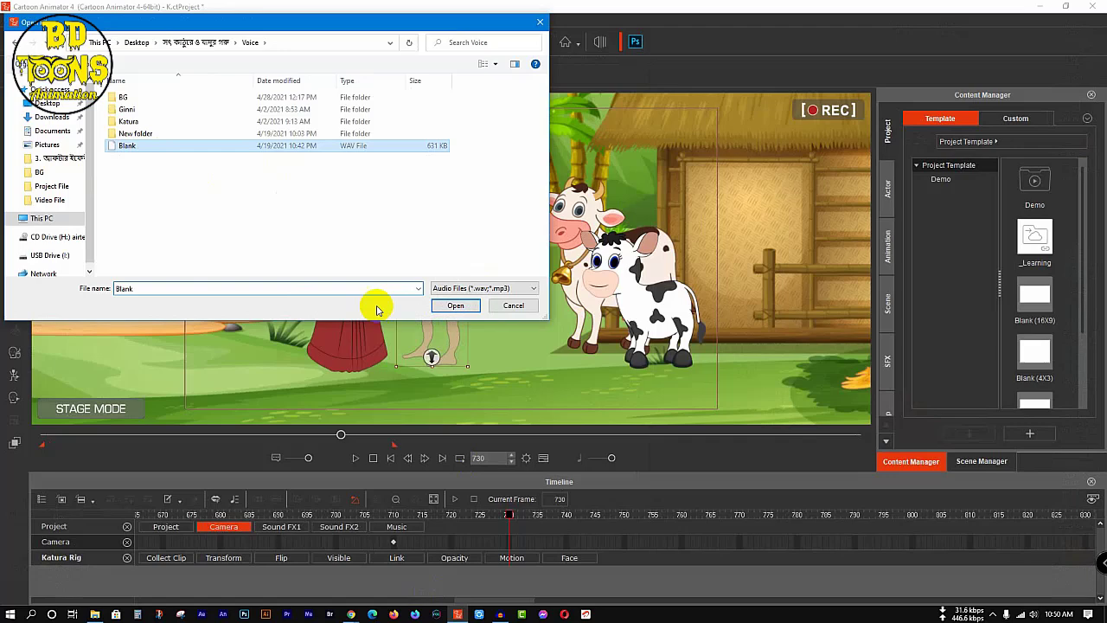
pyautogui.click(457, 302)
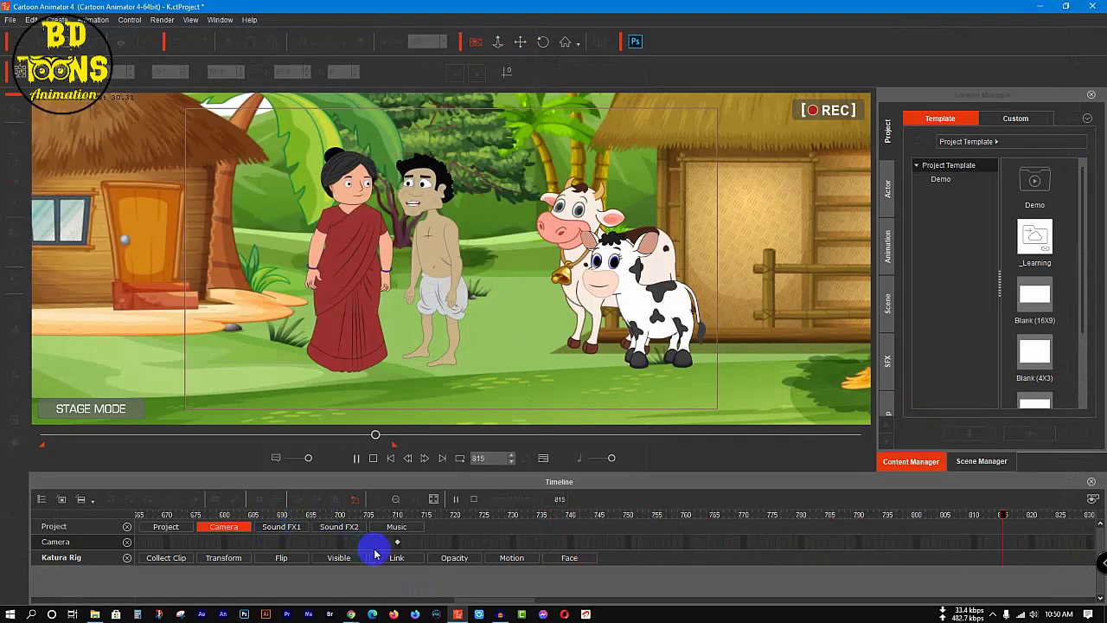
# Step: At frame 831, key the man's mouth sprite to Normal and close the Sprite Editor
pyautogui.click(19, 295)
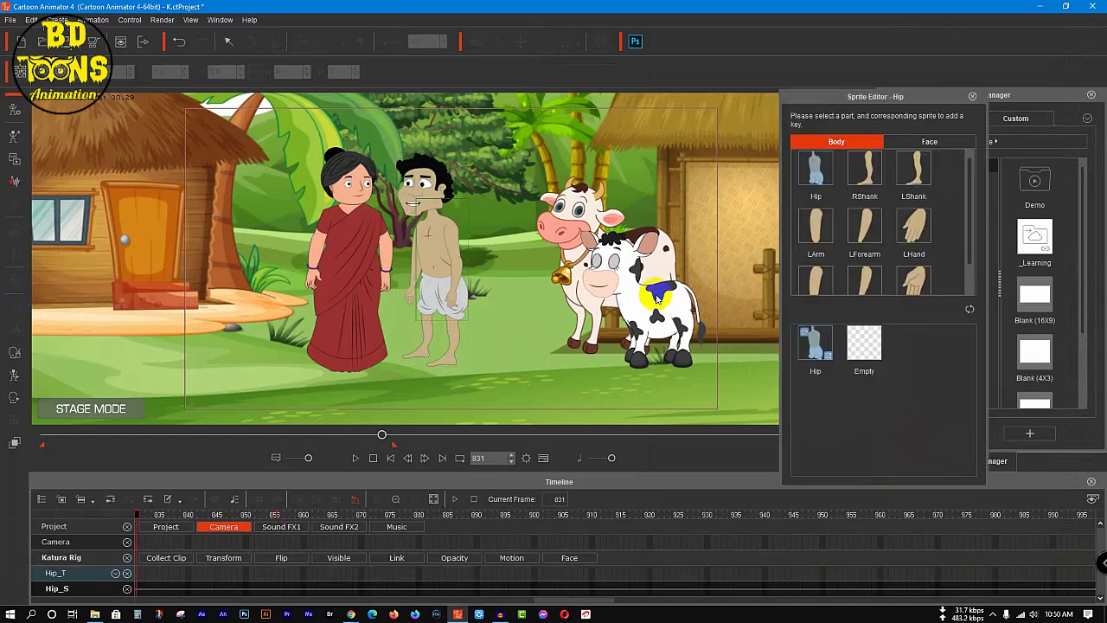
pyautogui.click(919, 141)
pyautogui.click(875, 346)
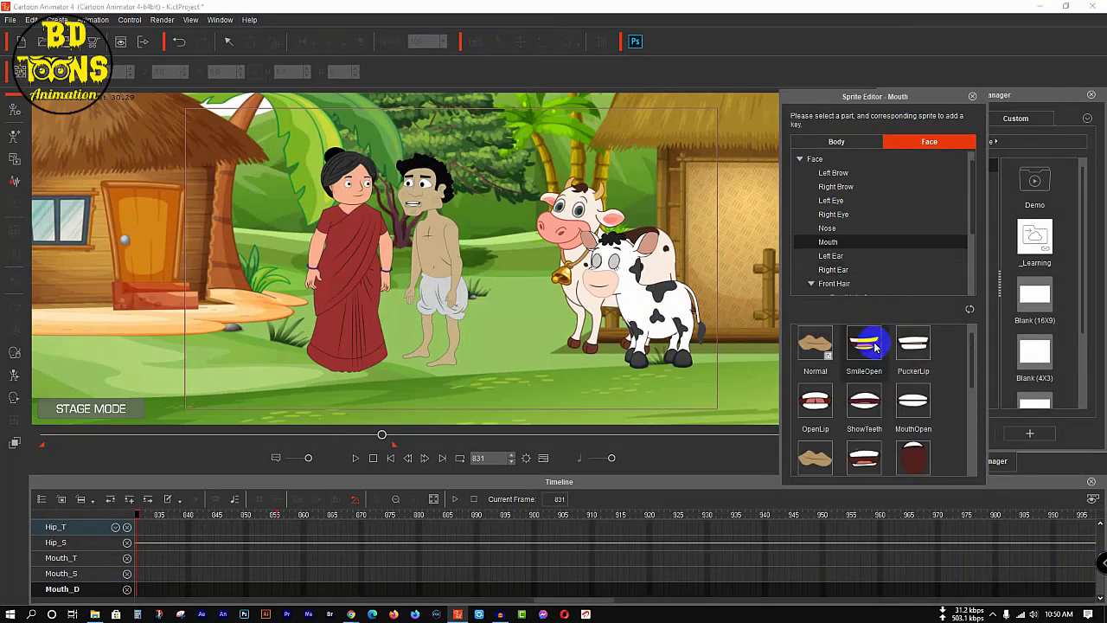
pyautogui.click(830, 347)
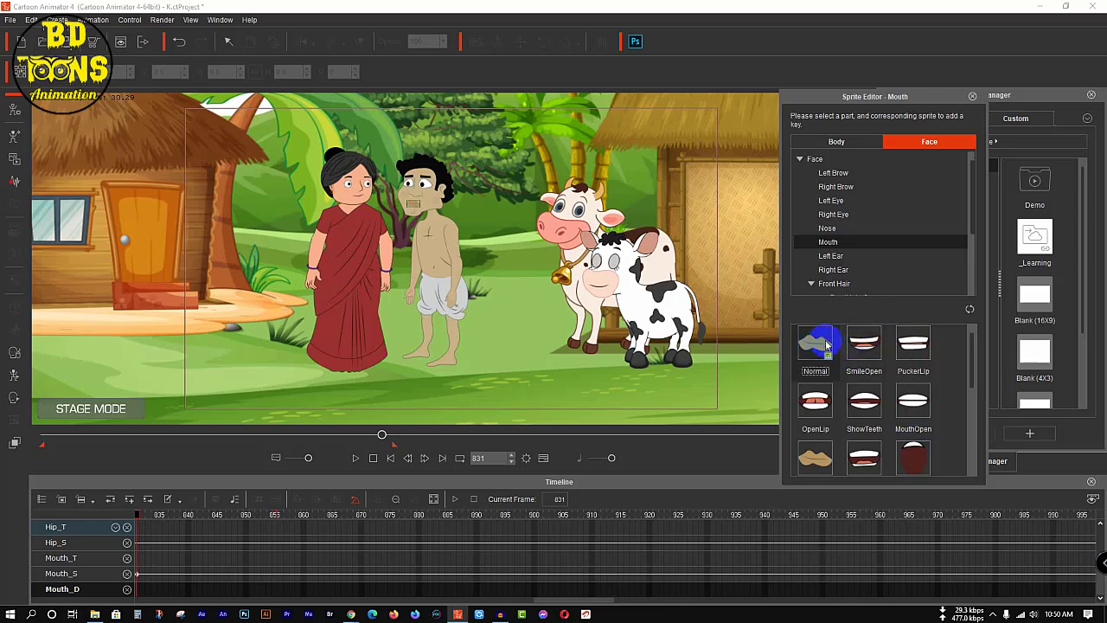
pyautogui.click(973, 97)
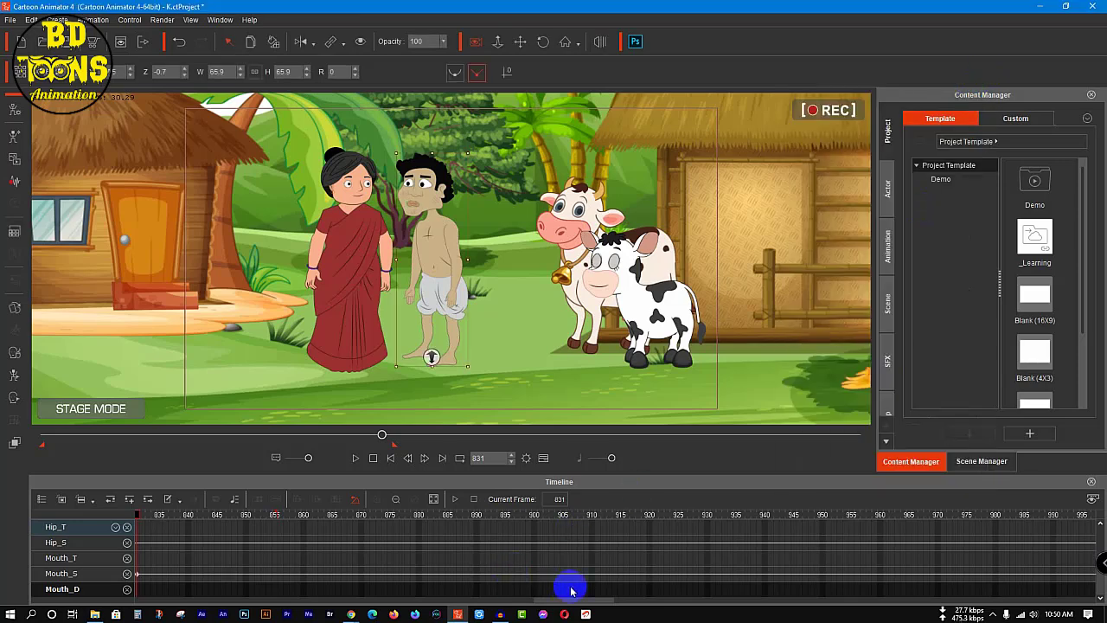
# Step: Set a full-body motion key for the man at frame 760 in the 2D Motion Key Editor
pyautogui.moveTo(562, 600); pyautogui.dragTo(513, 601)
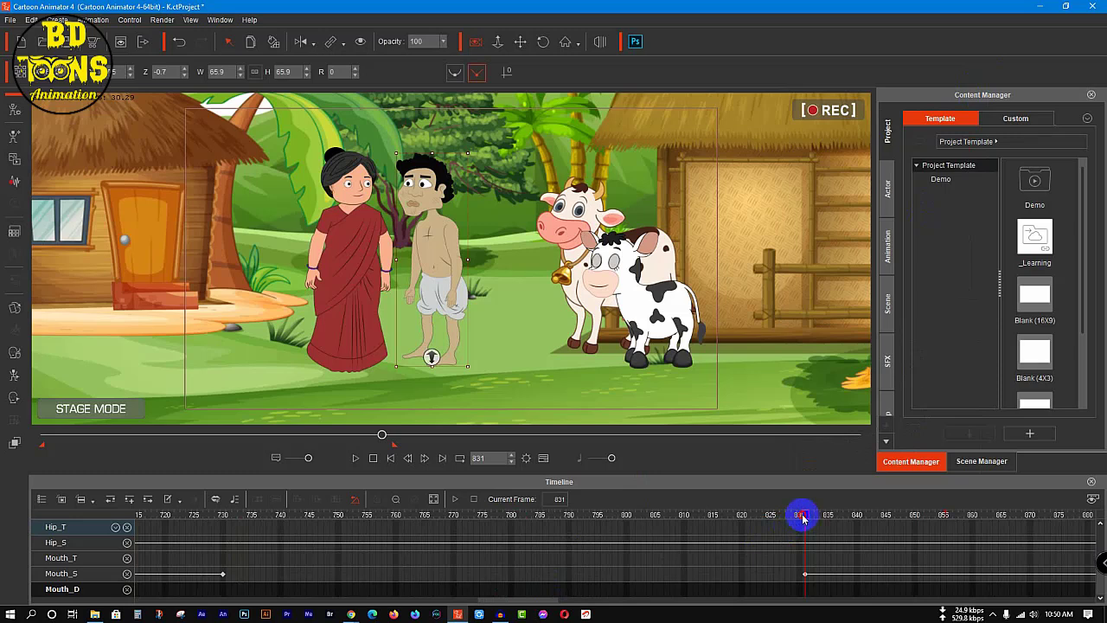
pyautogui.moveTo(803, 517); pyautogui.dragTo(413, 524)
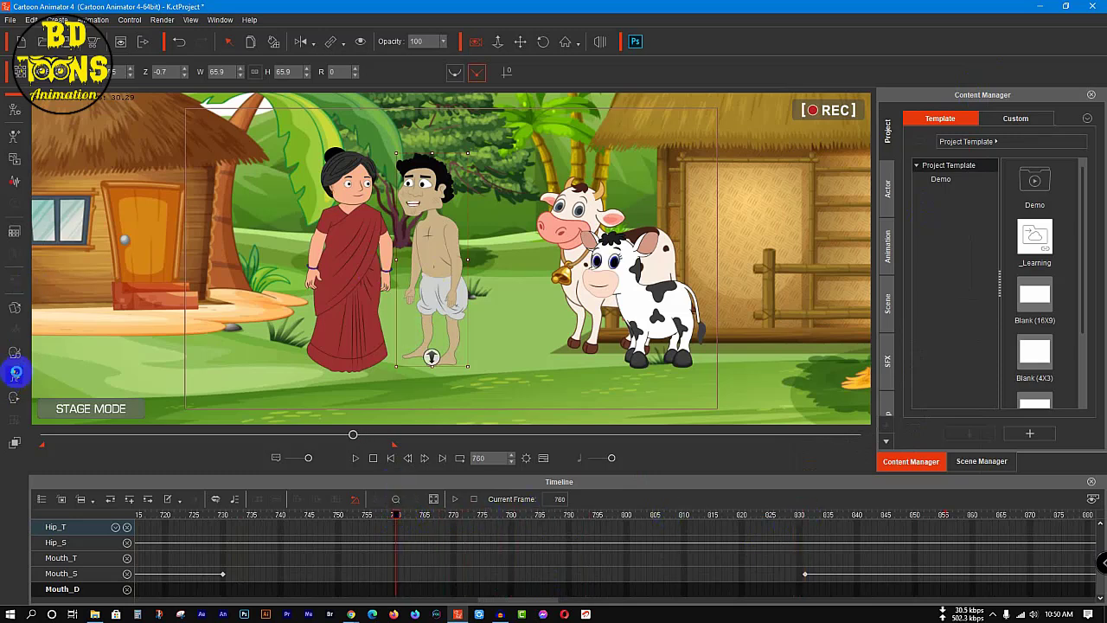
pyautogui.click(15, 374)
pyautogui.click(960, 296)
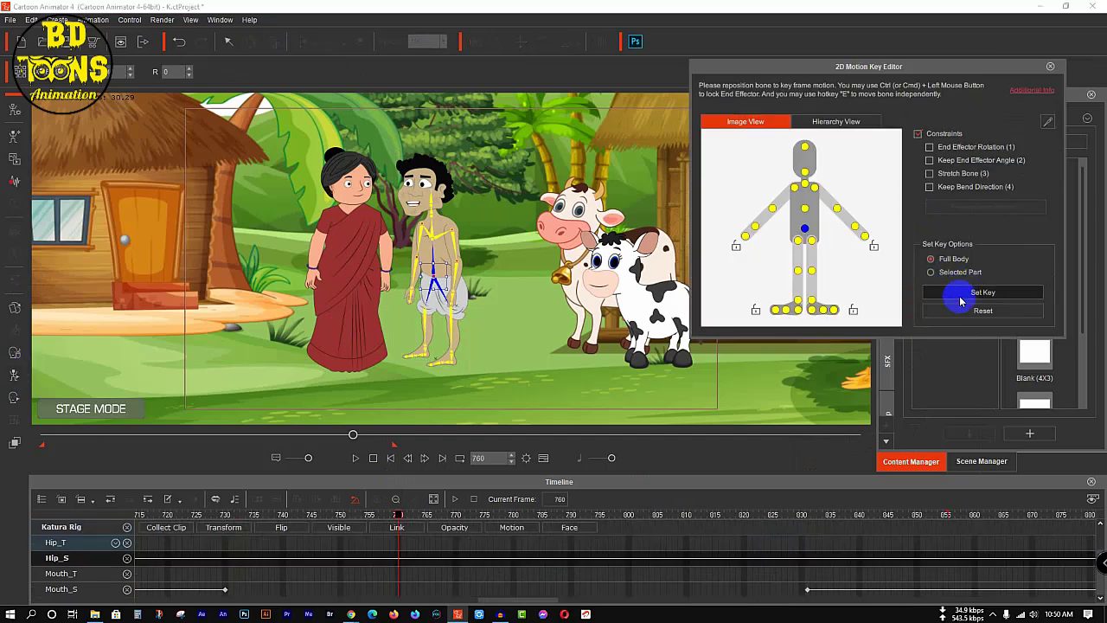
# Step: At frame 770, bend the man's left forearm to about 92 degrees and his right forearm to about 73 degrees
pyautogui.moveTo(399, 514); pyautogui.dragTo(465, 527)
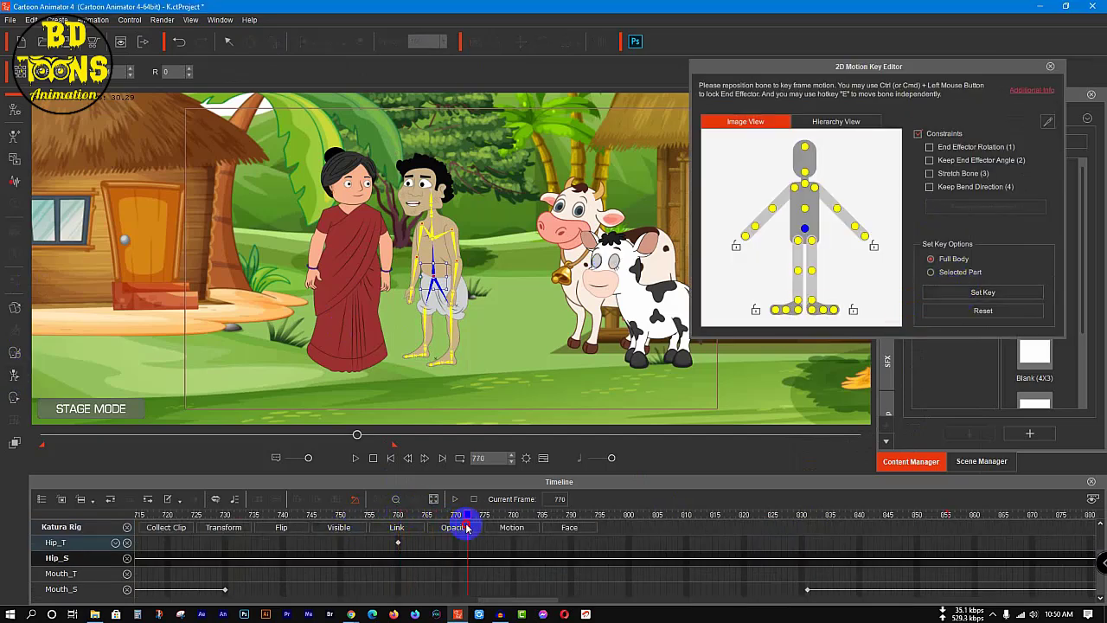
pyautogui.moveTo(828, 228); pyautogui.dragTo(839, 212)
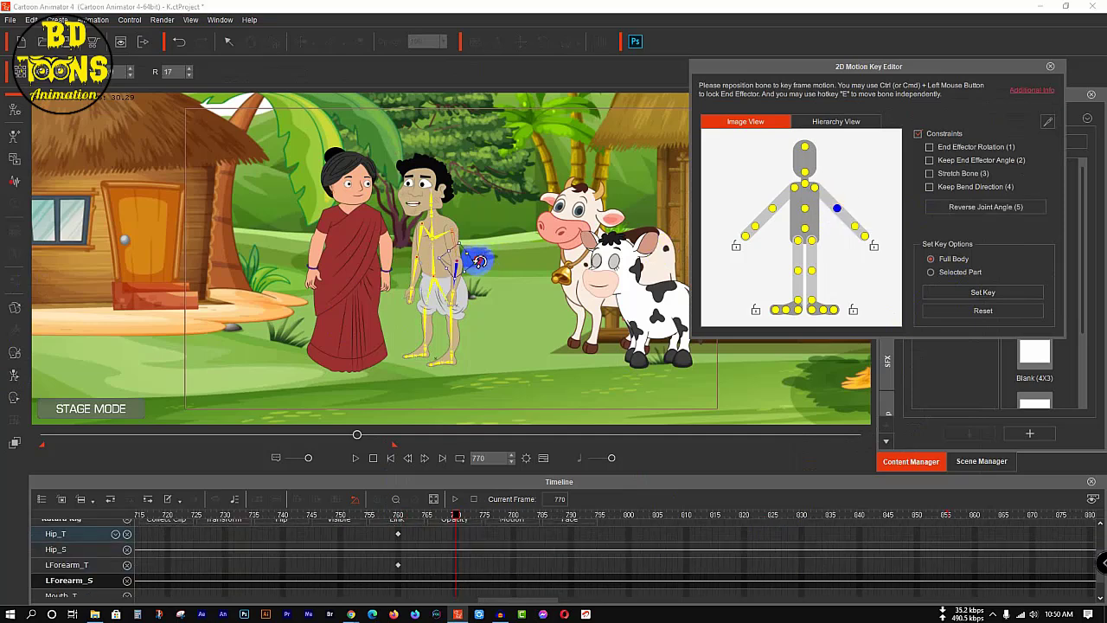
pyautogui.moveTo(480, 260); pyautogui.dragTo(487, 310)
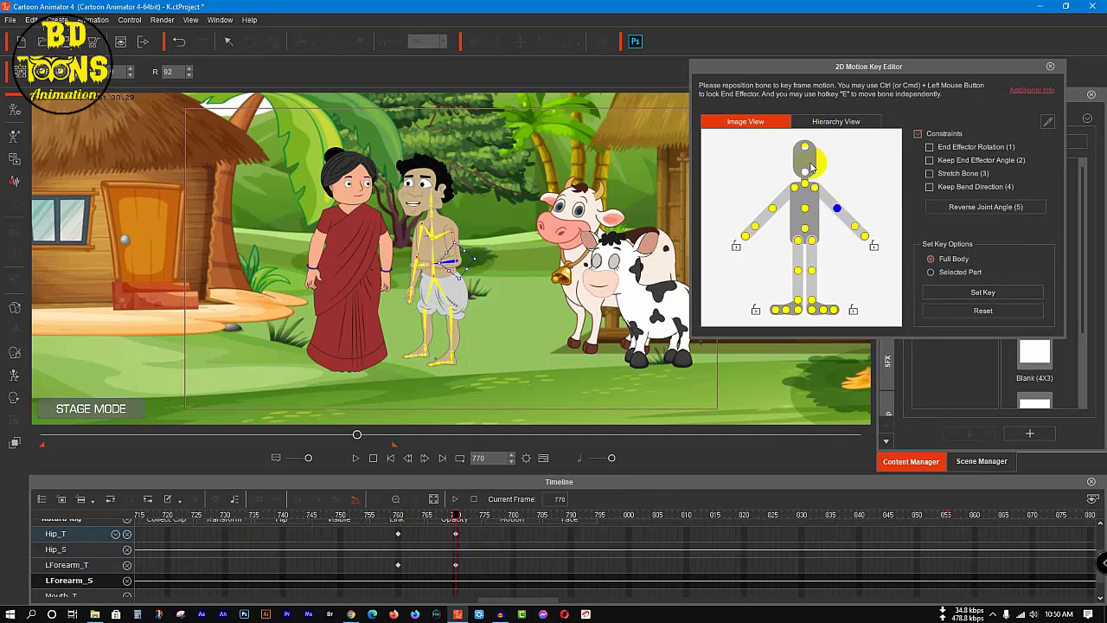
pyautogui.click(772, 207)
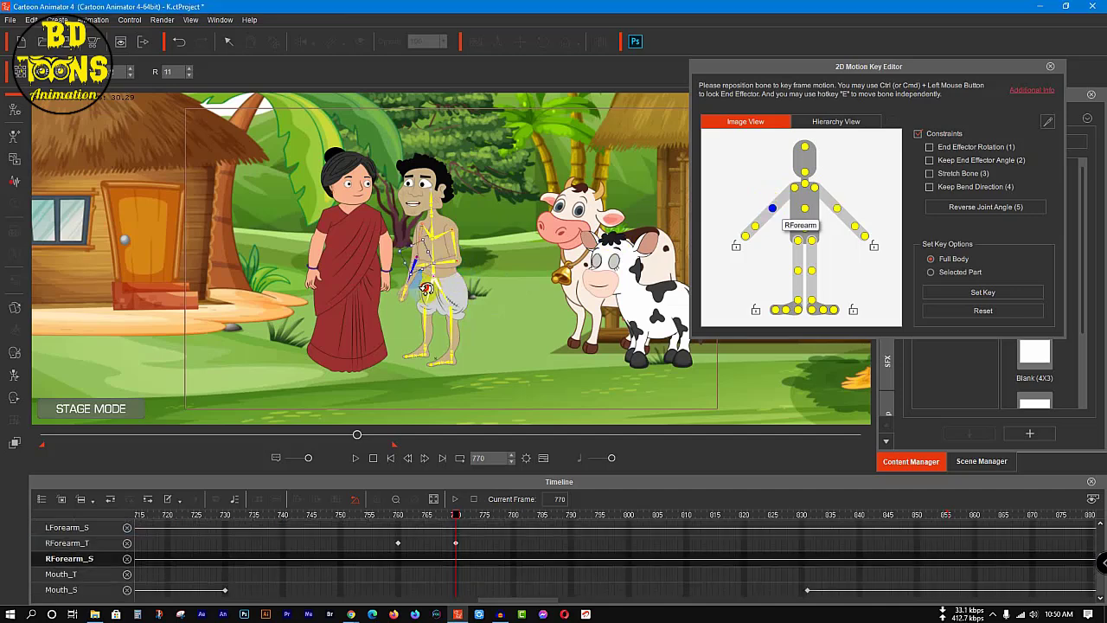
pyautogui.moveTo(426, 288); pyautogui.dragTo(411, 303)
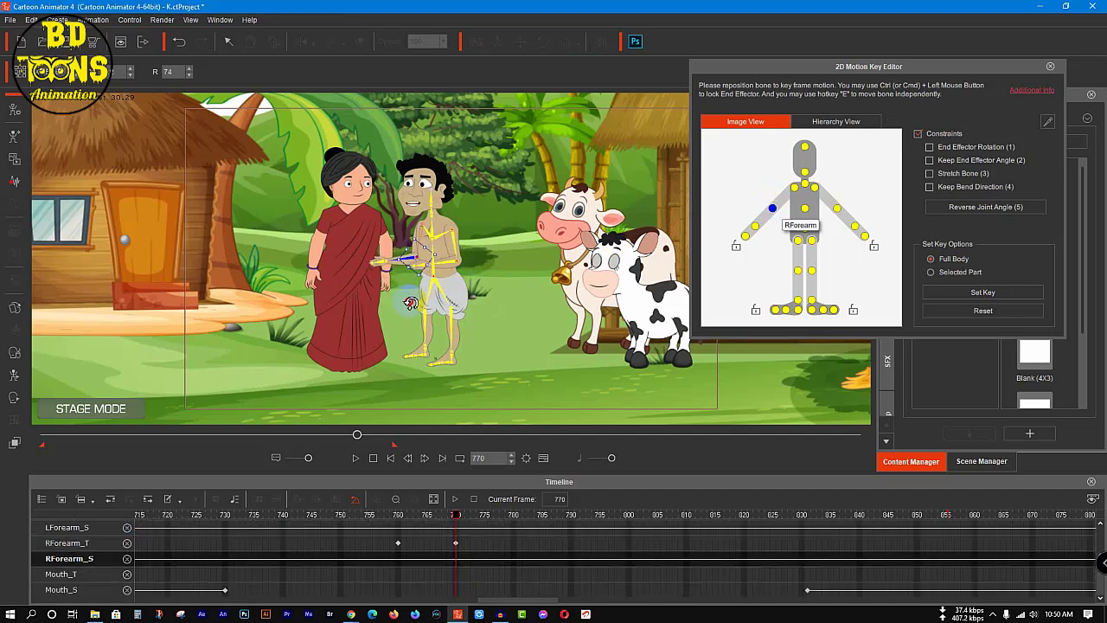
# Step: Set a full-body motion key for the man at frame 810 and reset his pose at frame 820
pyautogui.click(629, 516)
pyautogui.moveTo(656, 529); pyautogui.dragTo(680, 530)
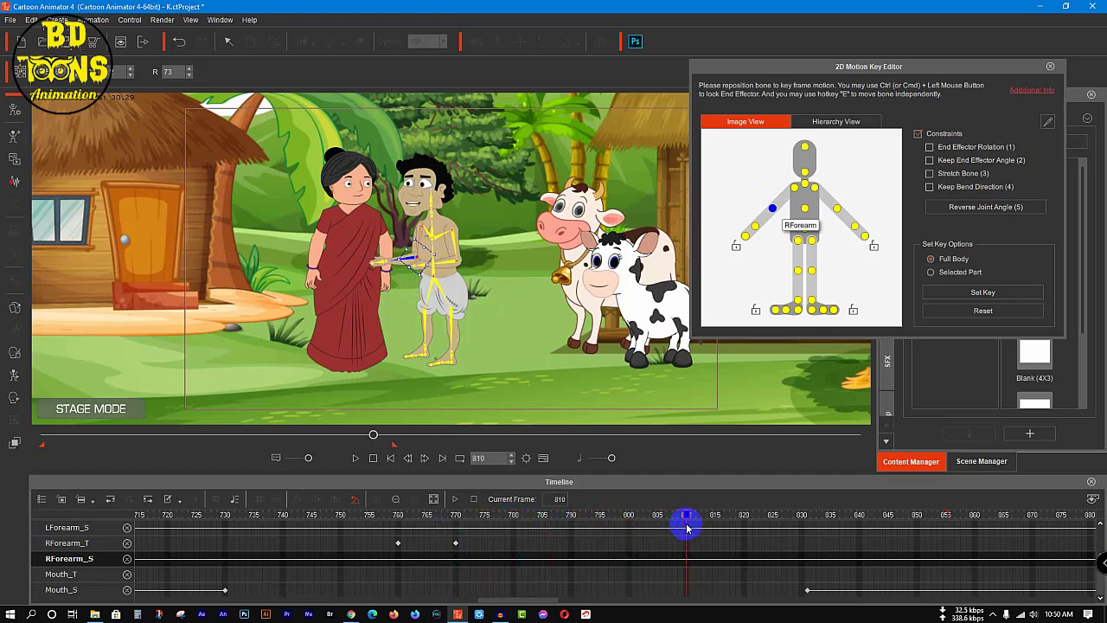
pyautogui.click(961, 293)
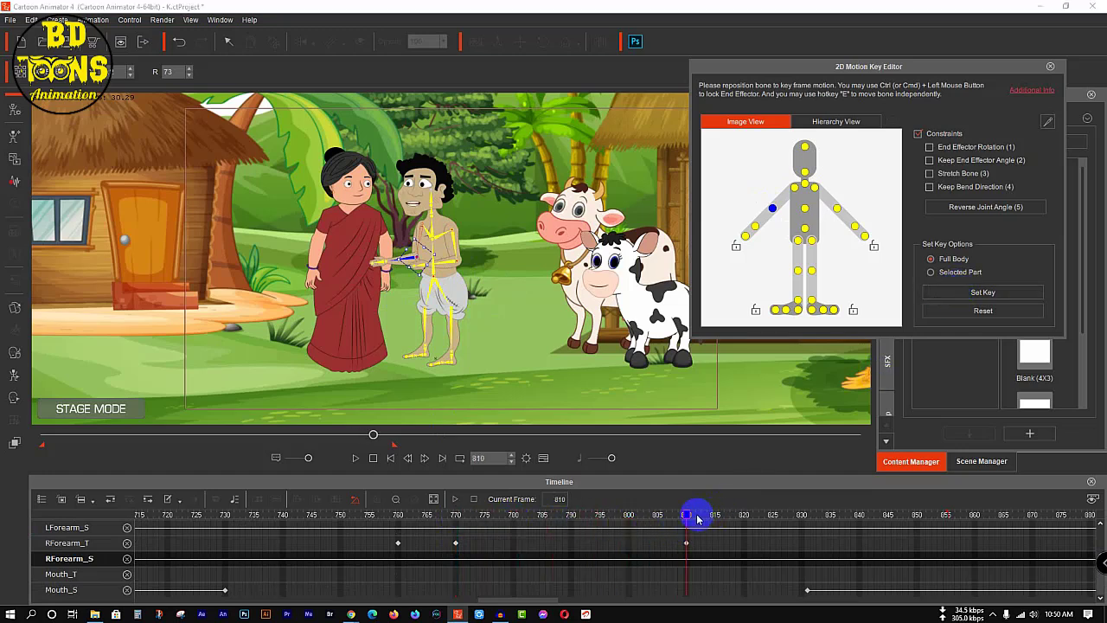
pyautogui.moveTo(697, 519); pyautogui.dragTo(751, 514)
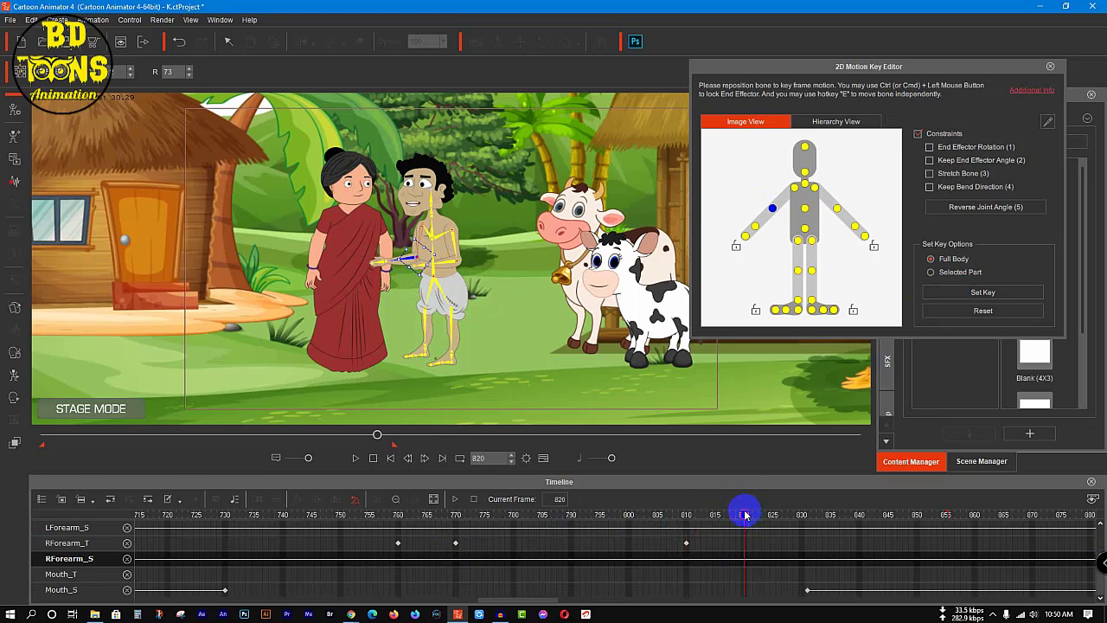
pyautogui.click(995, 313)
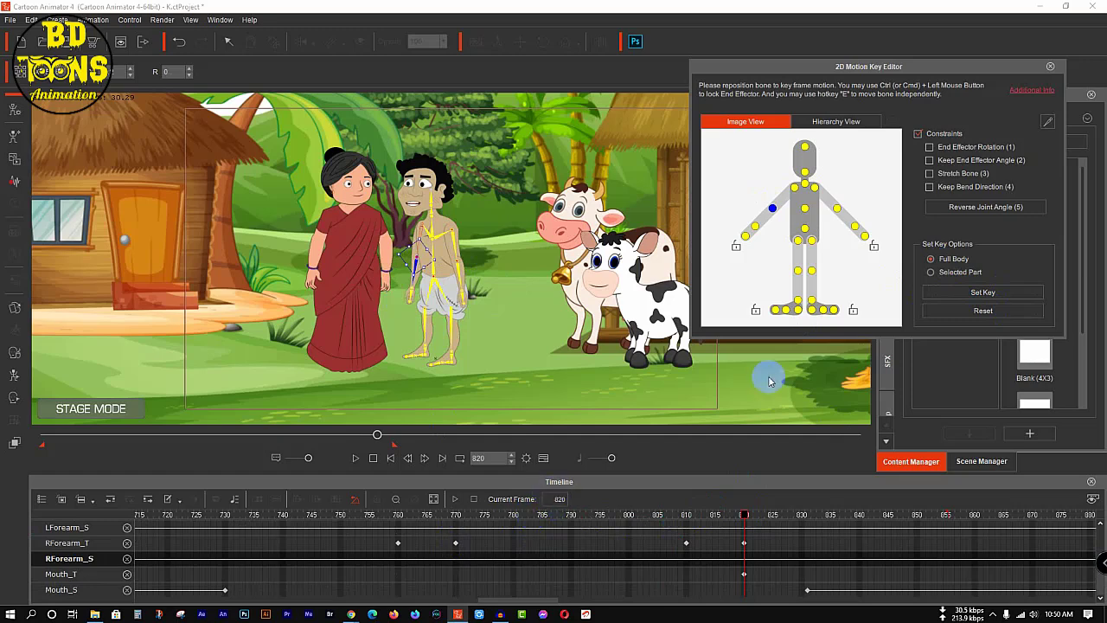
# Step: At frame 820, rotate the man's right arm to about 353 degrees, bend his left forearm slightly, and close the 2D Motion Key Editor
pyautogui.click(797, 191)
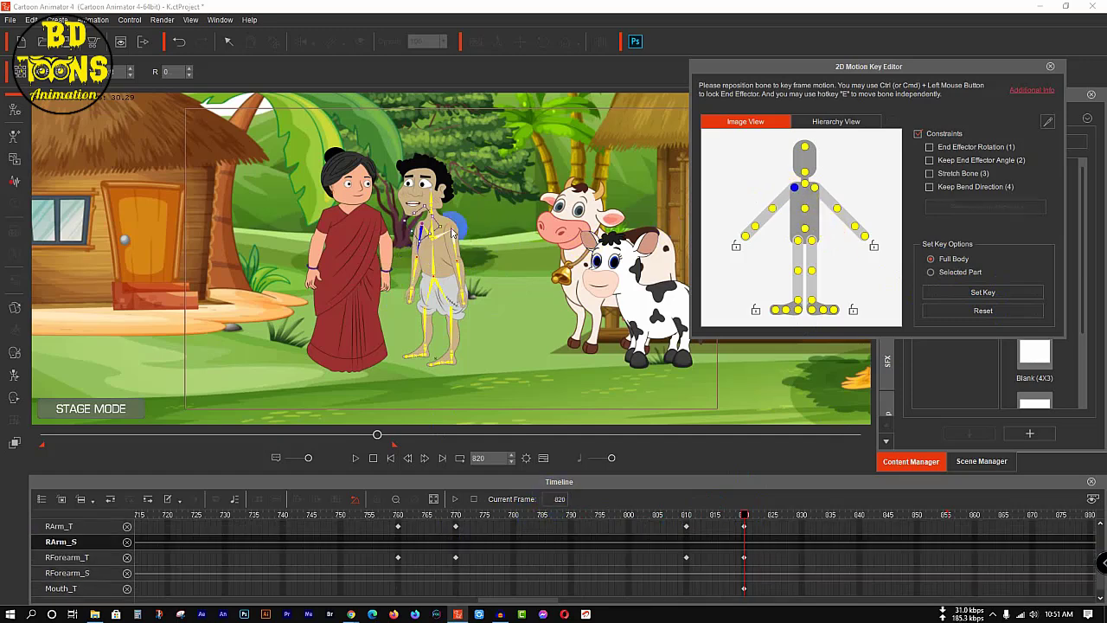
pyautogui.moveTo(442, 231); pyautogui.dragTo(450, 227)
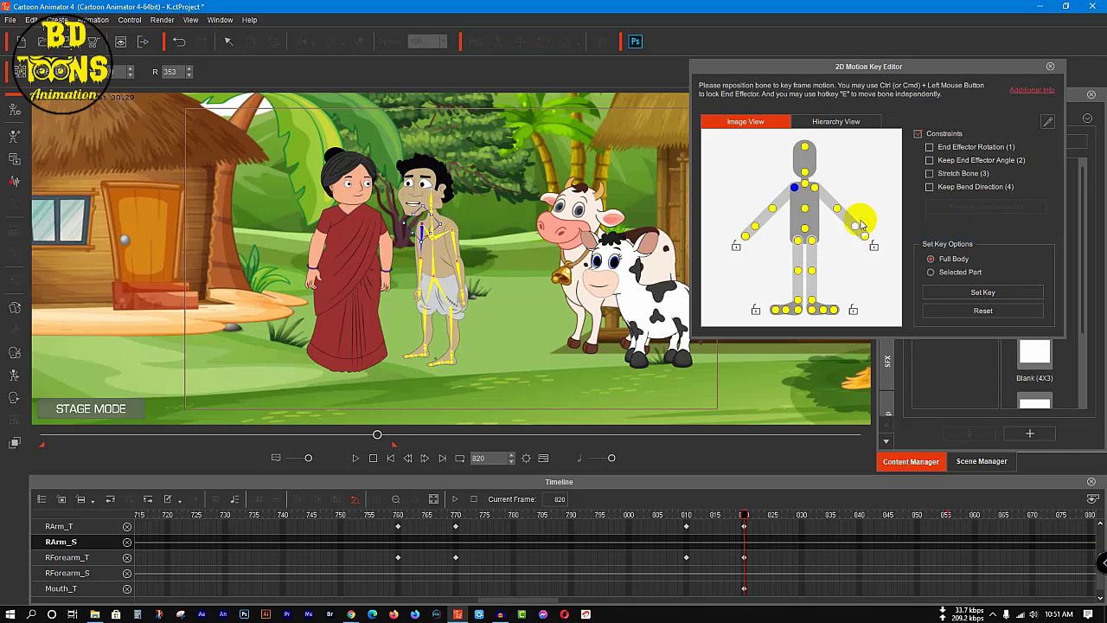
pyautogui.click(837, 208)
pyautogui.click(483, 257)
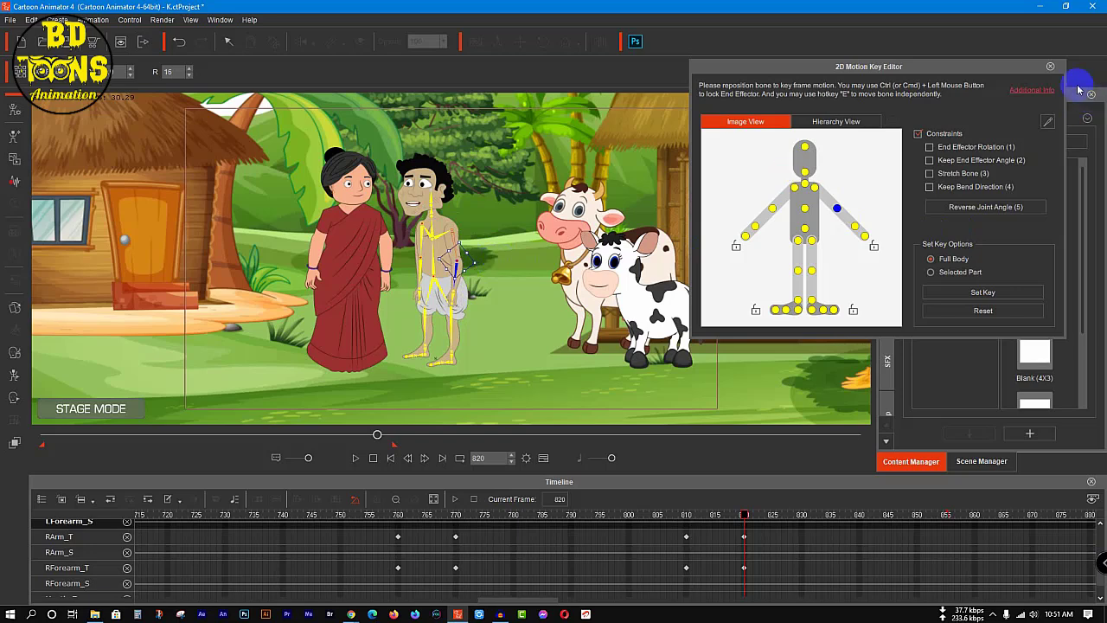
pyautogui.click(1051, 68)
# Step: Preview the scene from frame 663, replay the arm gesture from frame 816, and place the playhead at frame 840
pyautogui.moveTo(744, 515); pyautogui.dragTo(159, 520)
pyautogui.moveTo(335, 435); pyautogui.dragTo(306, 440)
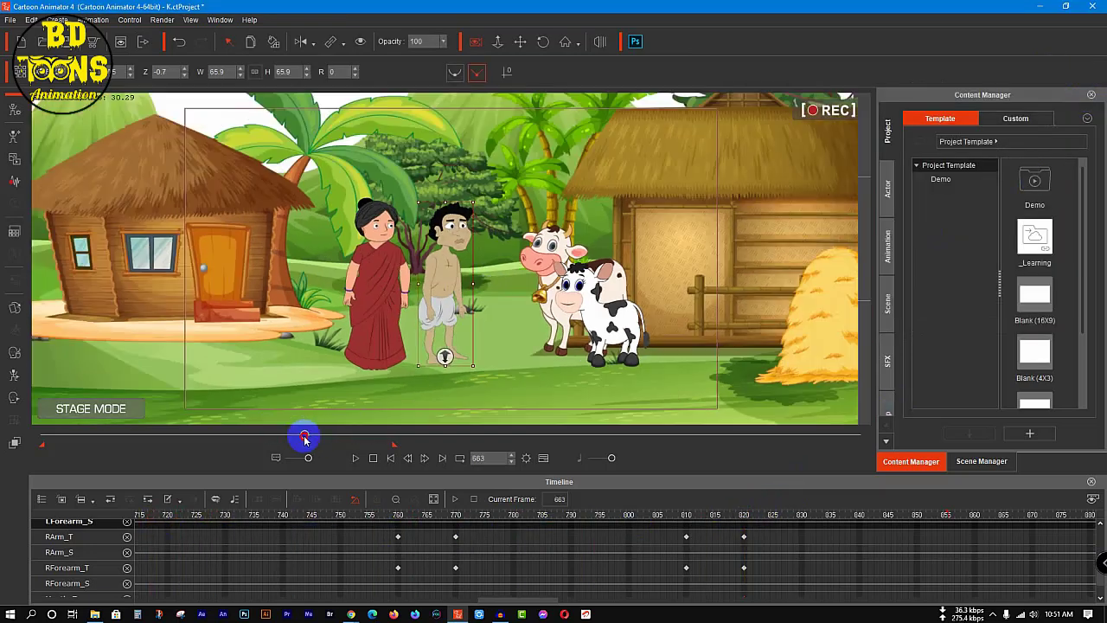
pyautogui.press('space')
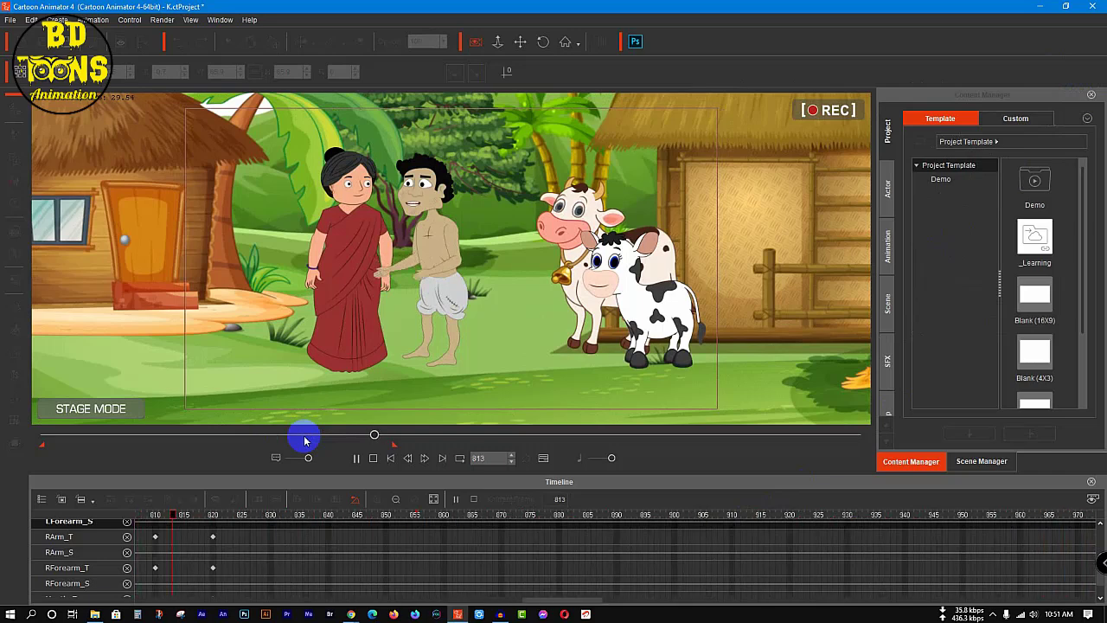
pyautogui.press('space')
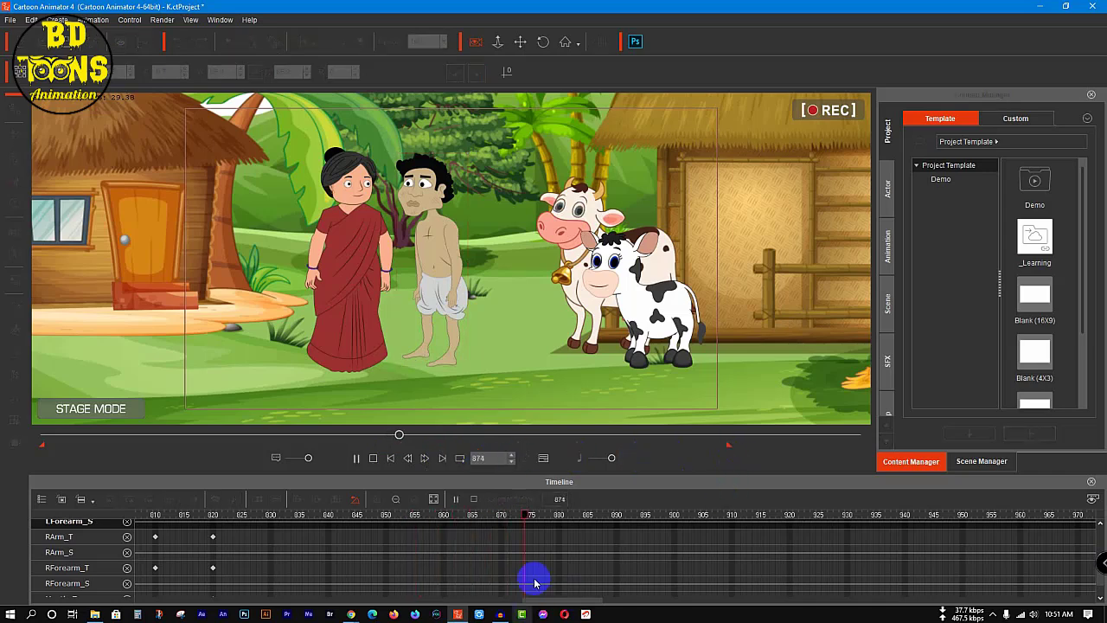
pyautogui.click(537, 515)
pyautogui.moveTo(539, 515); pyautogui.dragTo(194, 534)
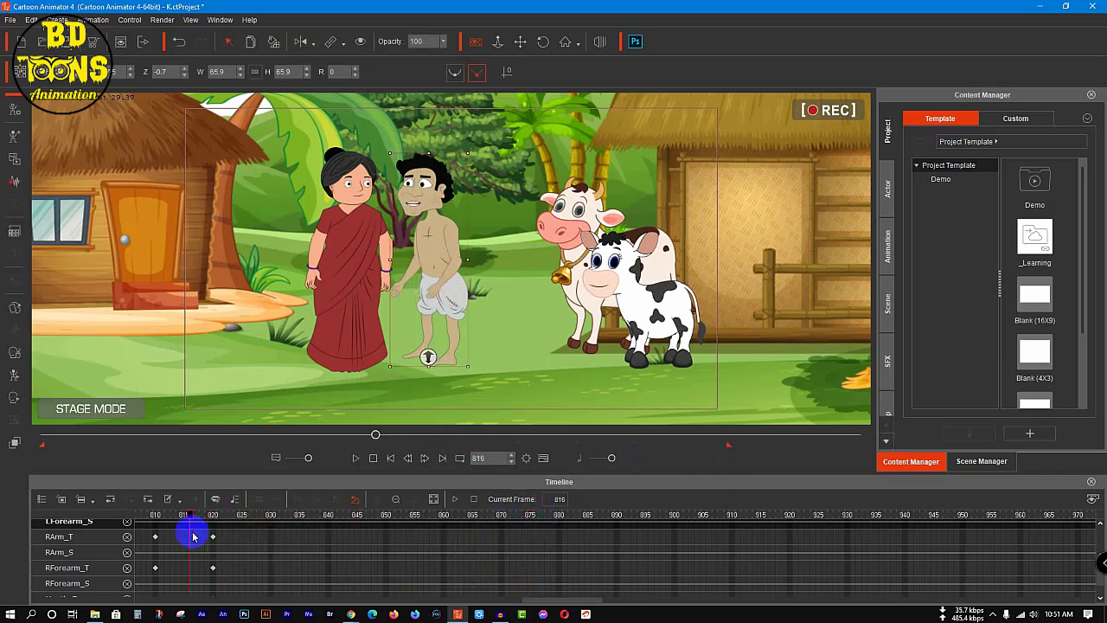
pyautogui.press('space')
pyautogui.moveTo(303, 514)
pyautogui.mouseDown()
pyautogui.moveTo(272, 514)
pyautogui.moveTo(320, 520)
pyautogui.mouseUp()
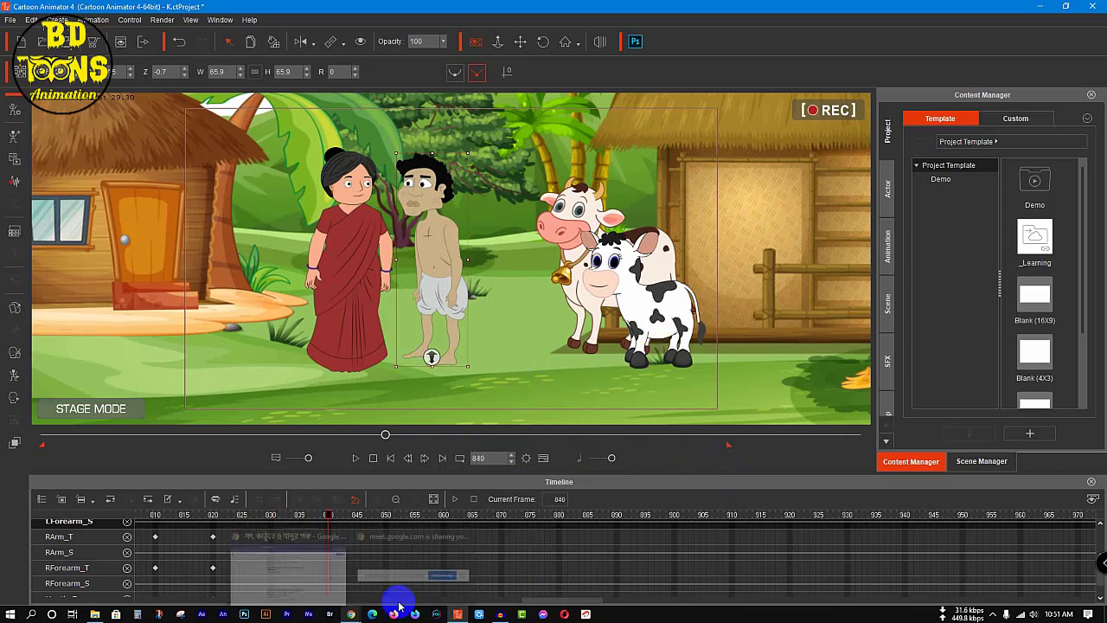
# Step: Switch to the Google Docs story script, look up the man's next dialogue line, and return to Cartoon Animator
pyautogui.click(352, 613)
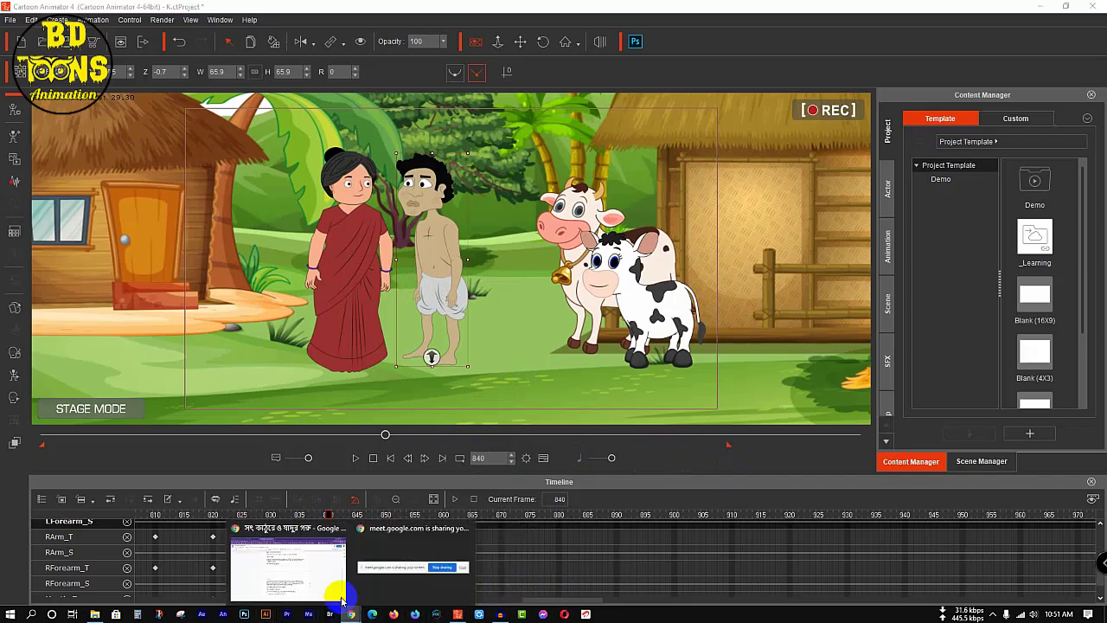
pyautogui.click(298, 554)
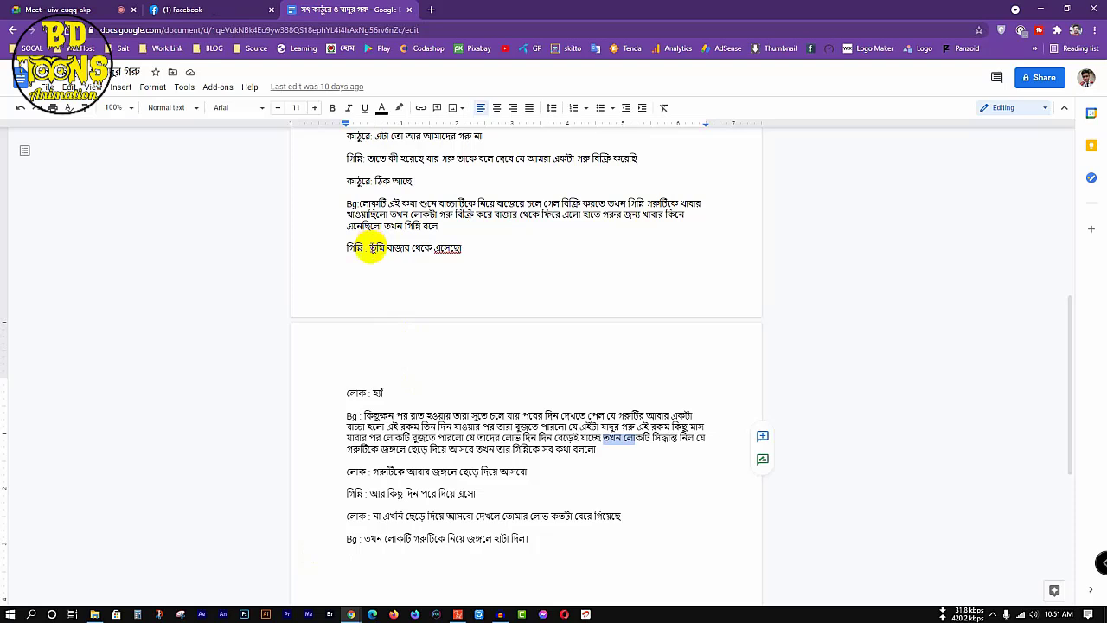
pyautogui.scroll(-3, 407, 389)
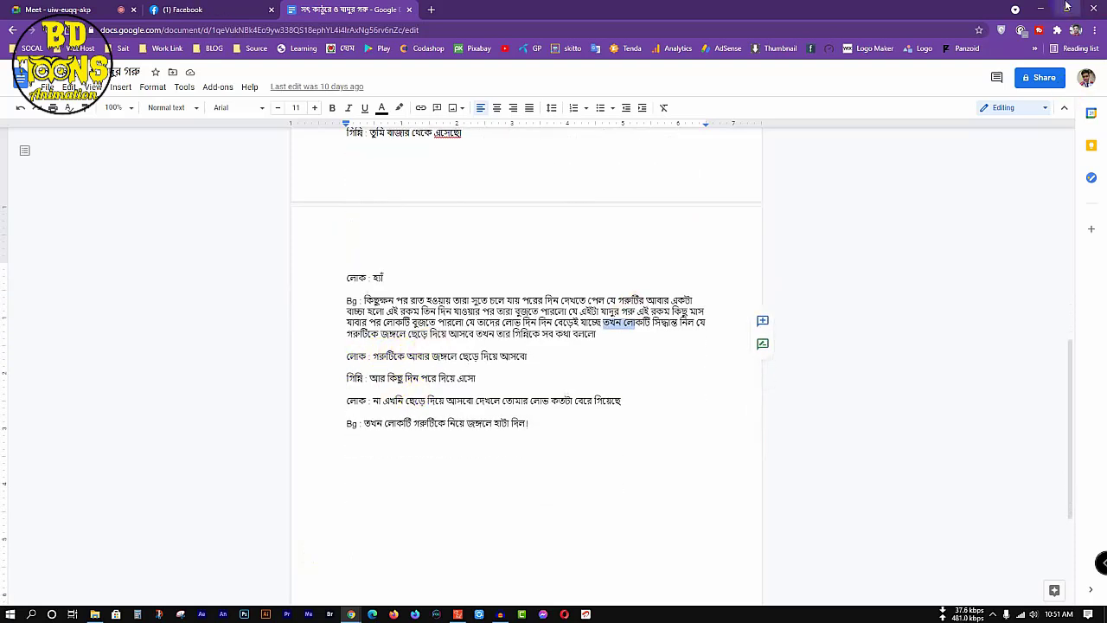
pyautogui.click(1039, 7)
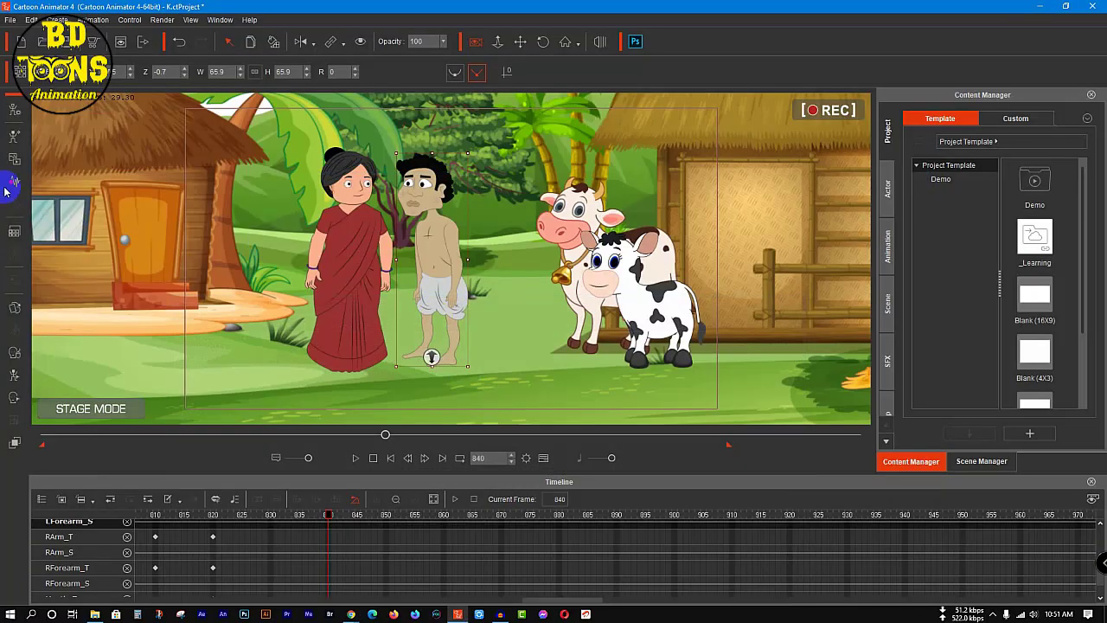
# Step: Create a voice script for the man at frame 840 from কাঠুরে 8 in the Katura folder, checking the clip against the story script
pyautogui.click(9, 182)
pyautogui.click(542, 322)
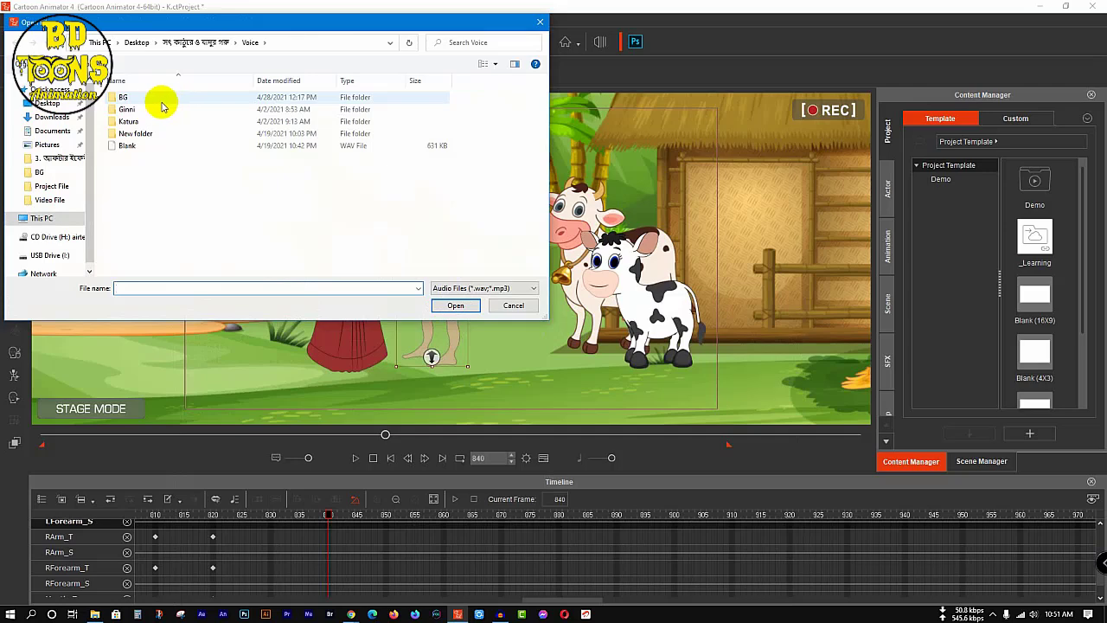
pyautogui.doubleClick(165, 121)
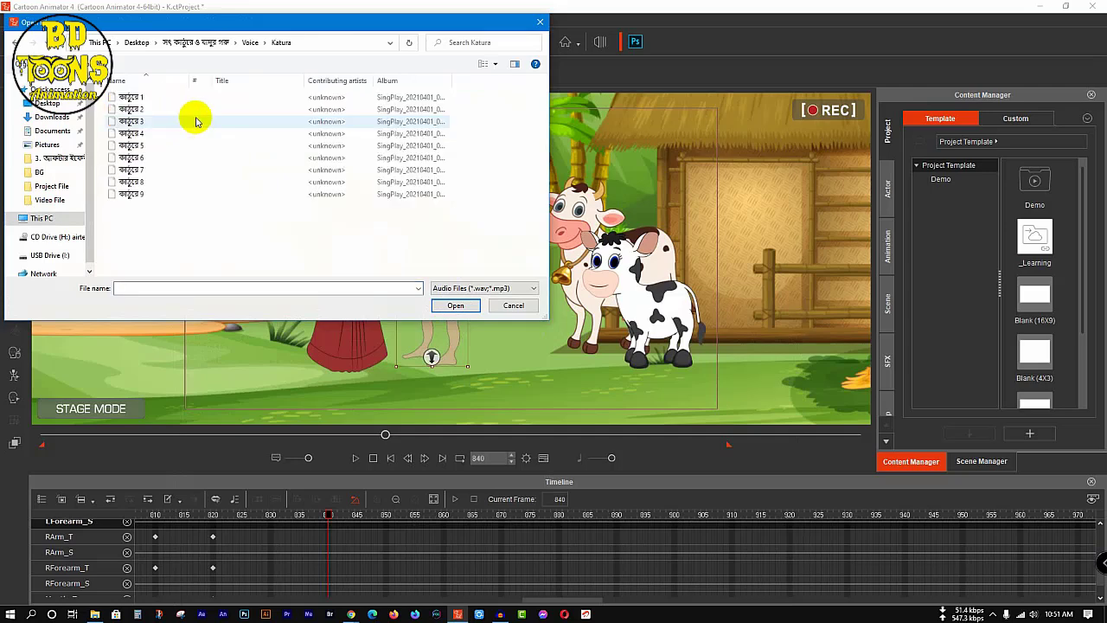
pyautogui.click(173, 181)
pyautogui.rightClick(171, 180)
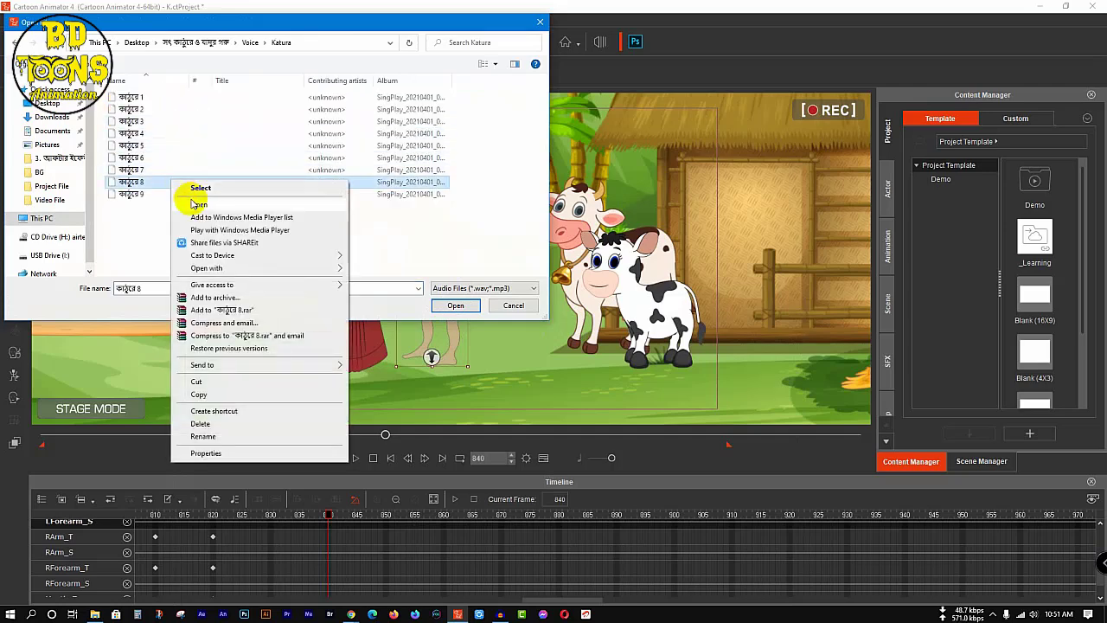
pyautogui.click(199, 205)
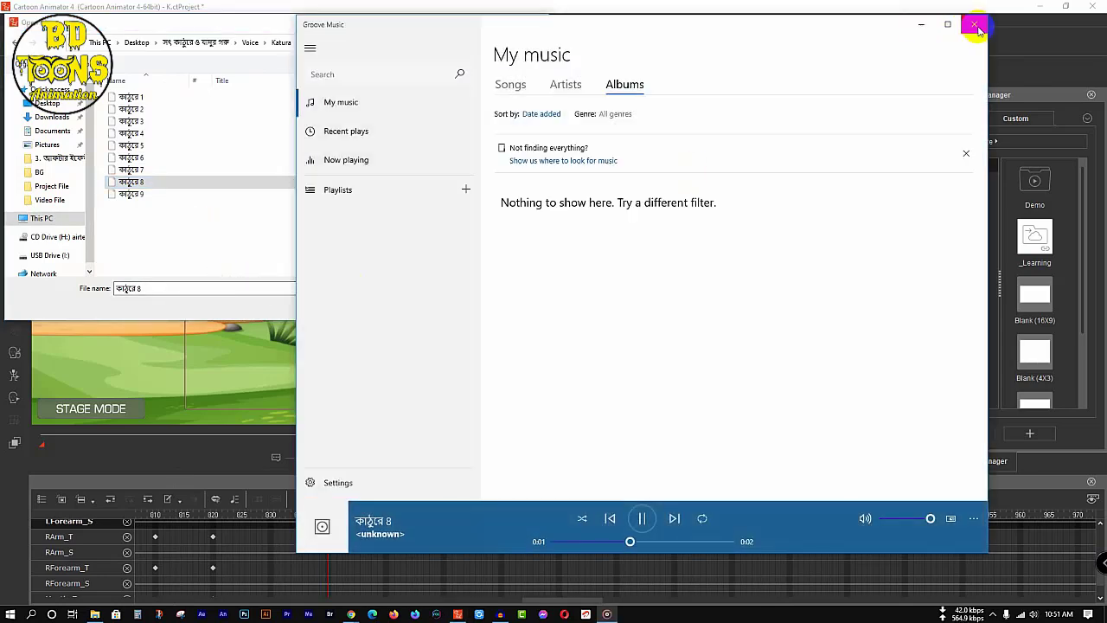
pyautogui.click(975, 26)
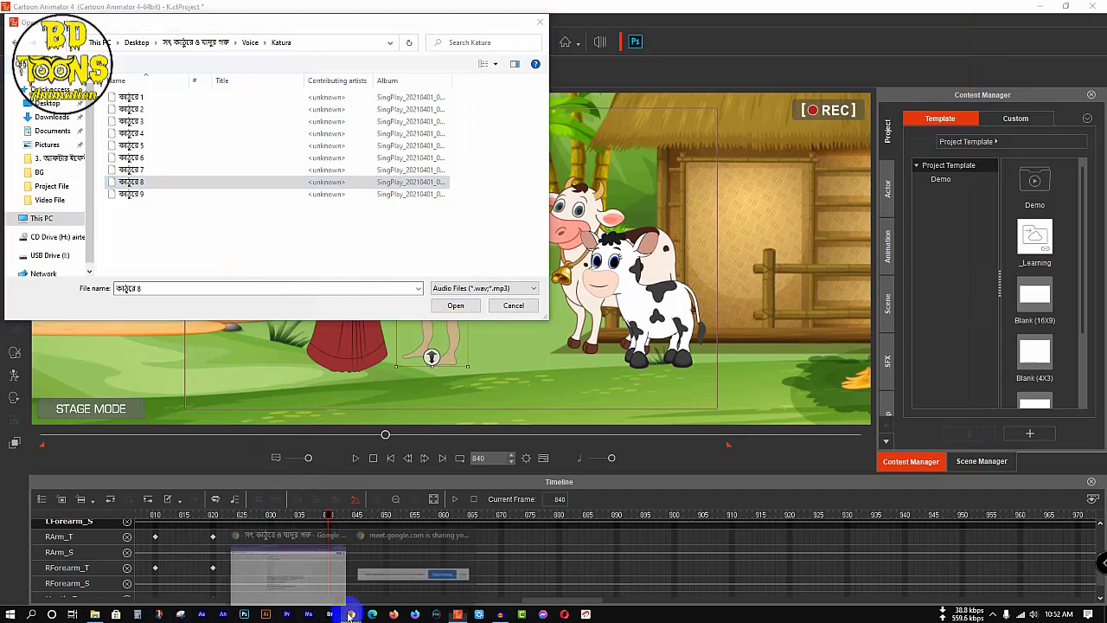
pyautogui.click(297, 564)
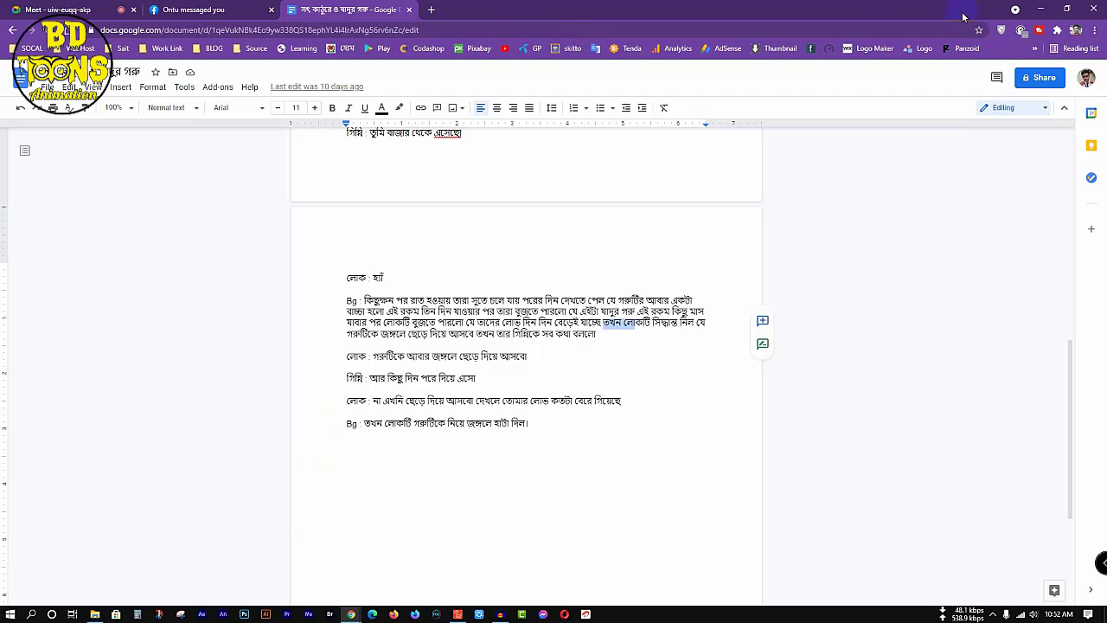
pyautogui.click(1041, 7)
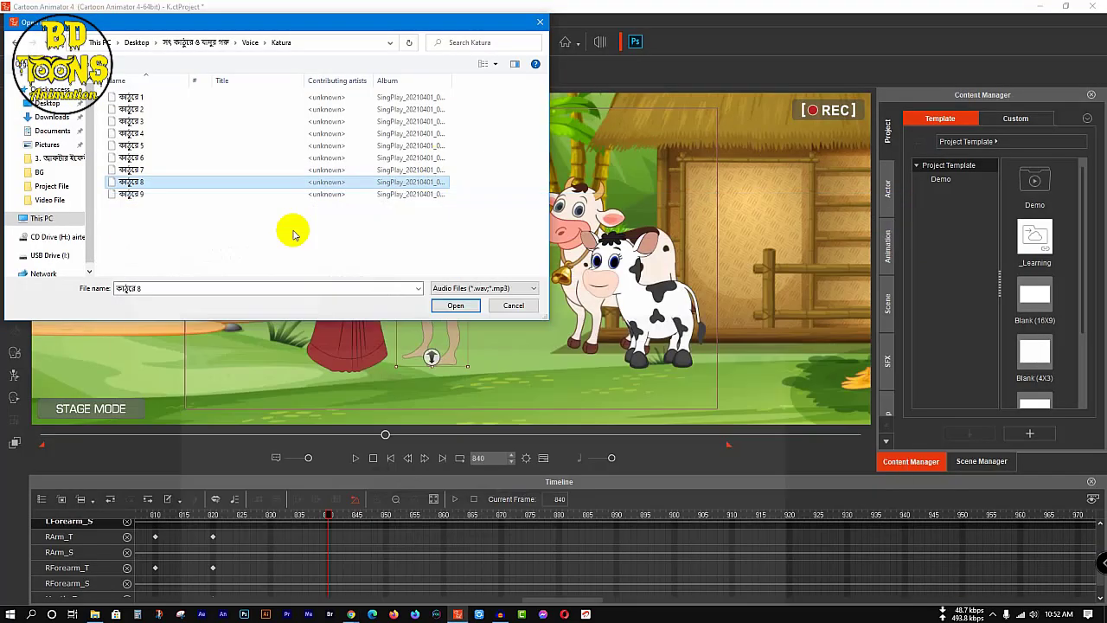
pyautogui.click(445, 303)
# Step: Play to the end of the man's line and key his mouth sprite to Normal at frame 911, closing the Sprite Editor
pyautogui.press('space')
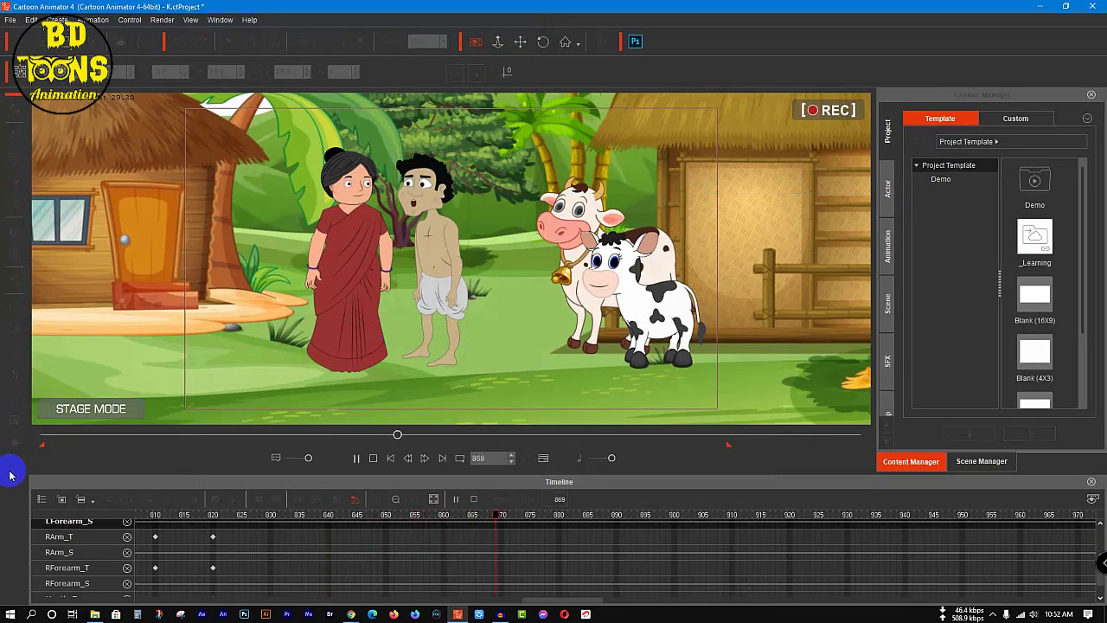
pyautogui.press('space')
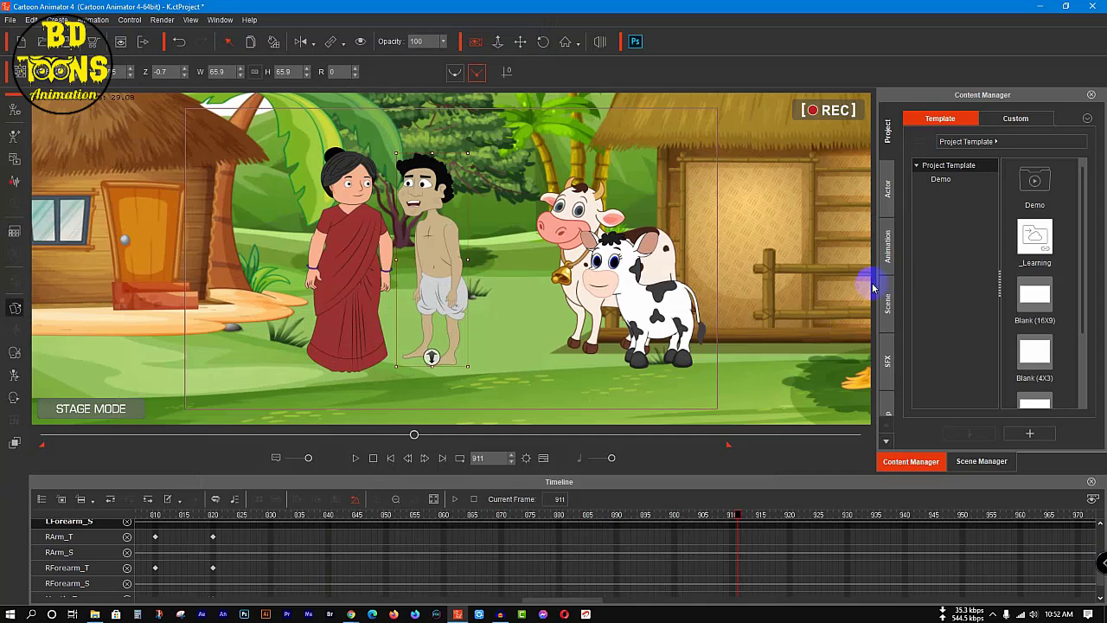
pyautogui.press('s')
pyautogui.click(914, 144)
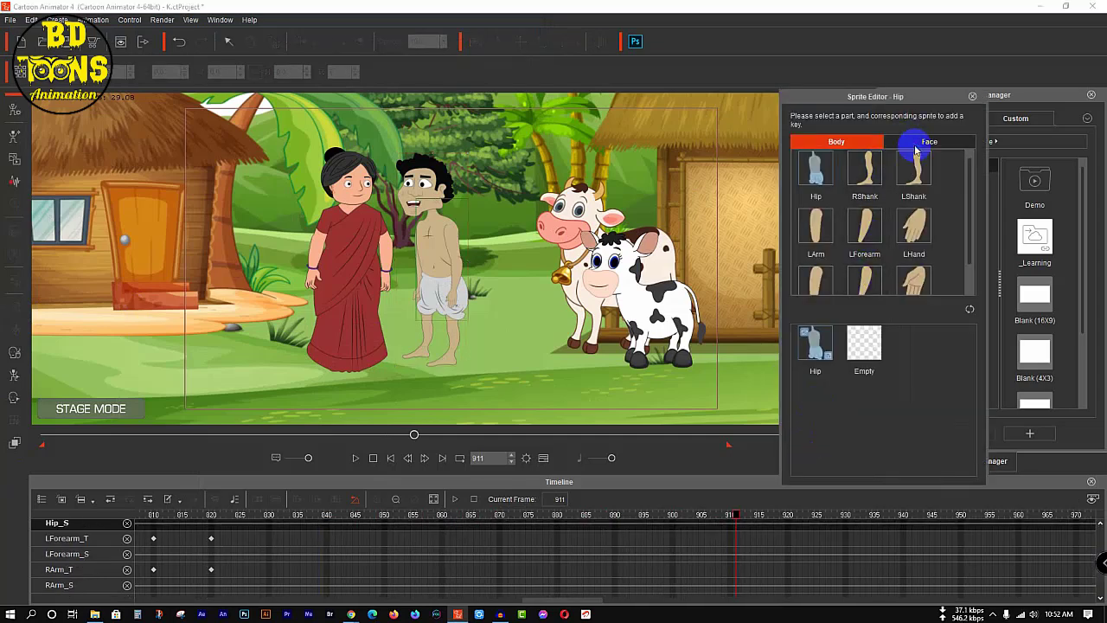
pyautogui.click(815, 349)
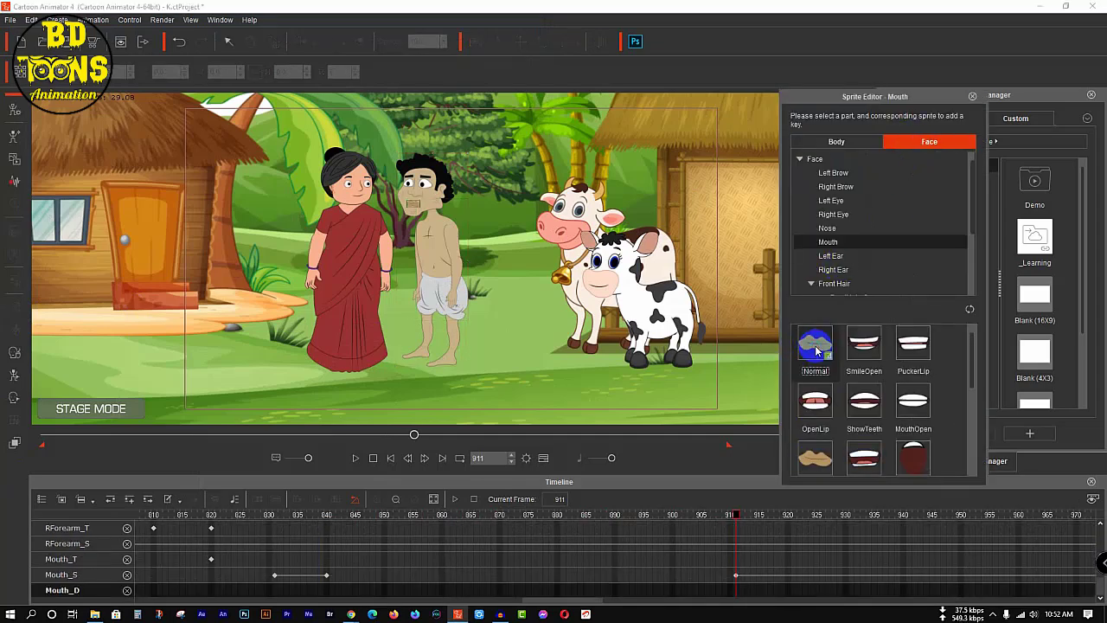
pyautogui.click(973, 96)
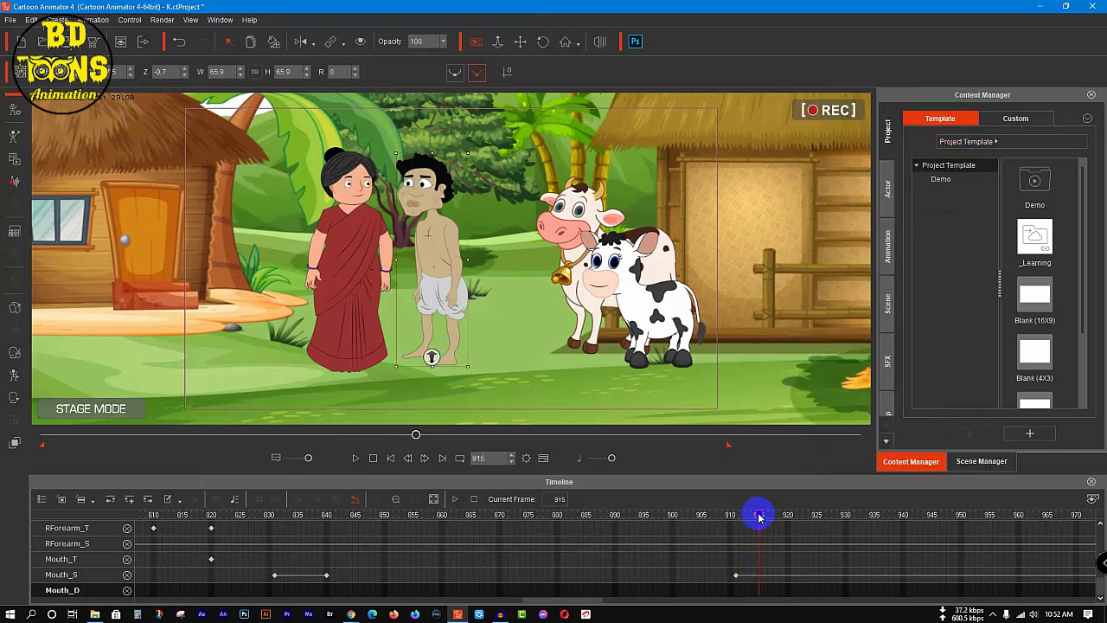
# Step: Switch to the Google Docs story script and highlight the wife's reply to the man, then return to Cartoon Animator
pyautogui.click(351, 614)
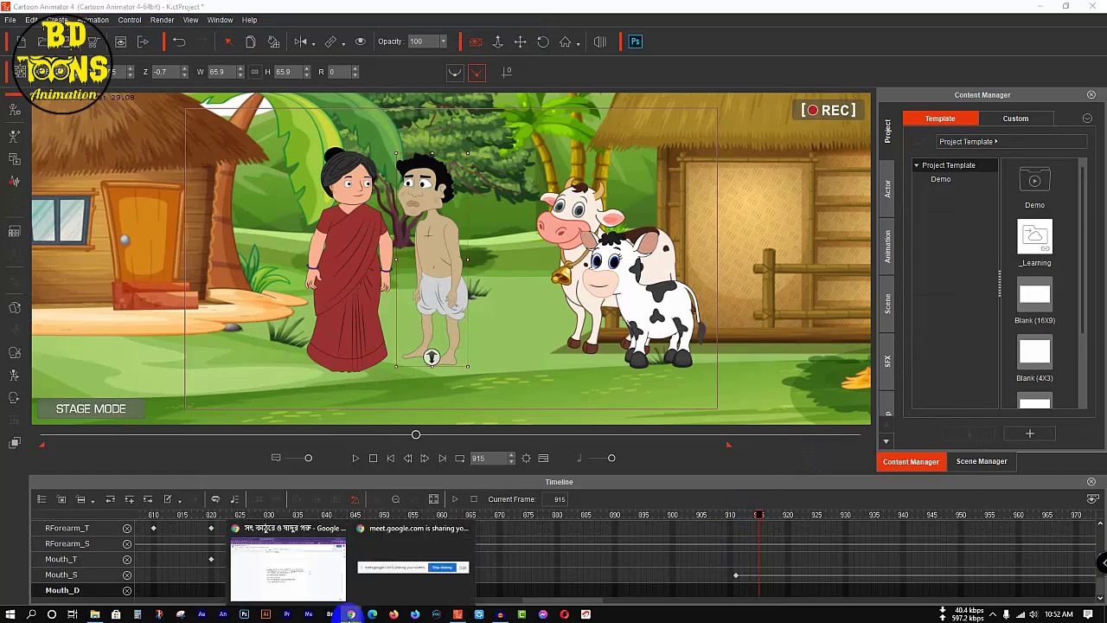
pyautogui.click(321, 558)
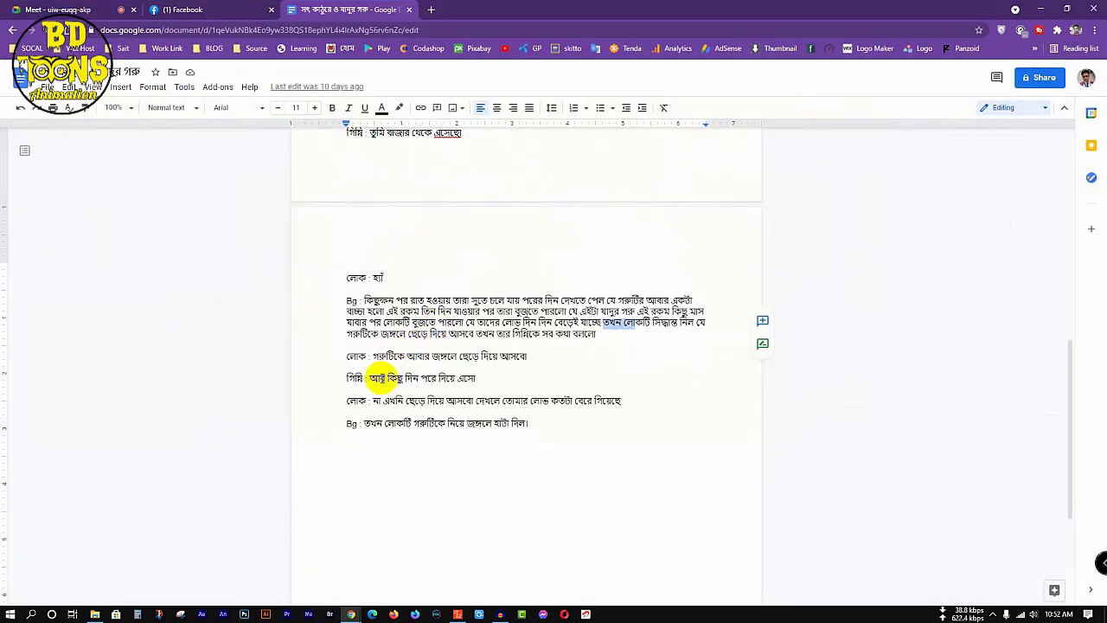
pyautogui.moveTo(363, 378); pyautogui.dragTo(465, 378)
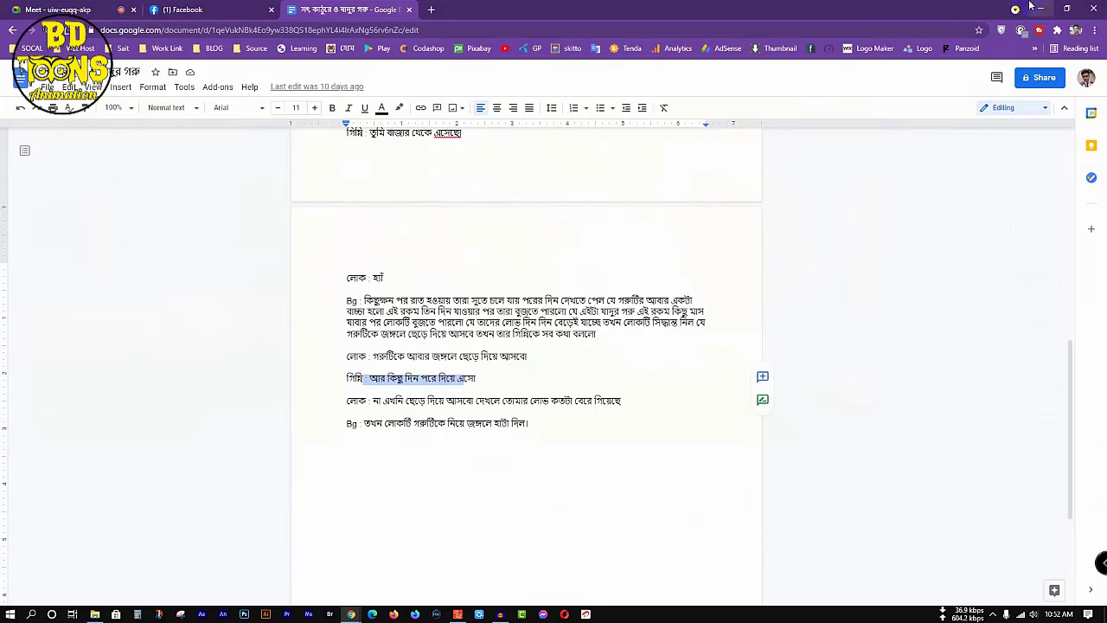
pyautogui.click(1041, 8)
# Step: Create a voice script for the wife at frame 915 from ginni6 in the Ginni folder, listening to the clip before loading it
pyautogui.click(372, 234)
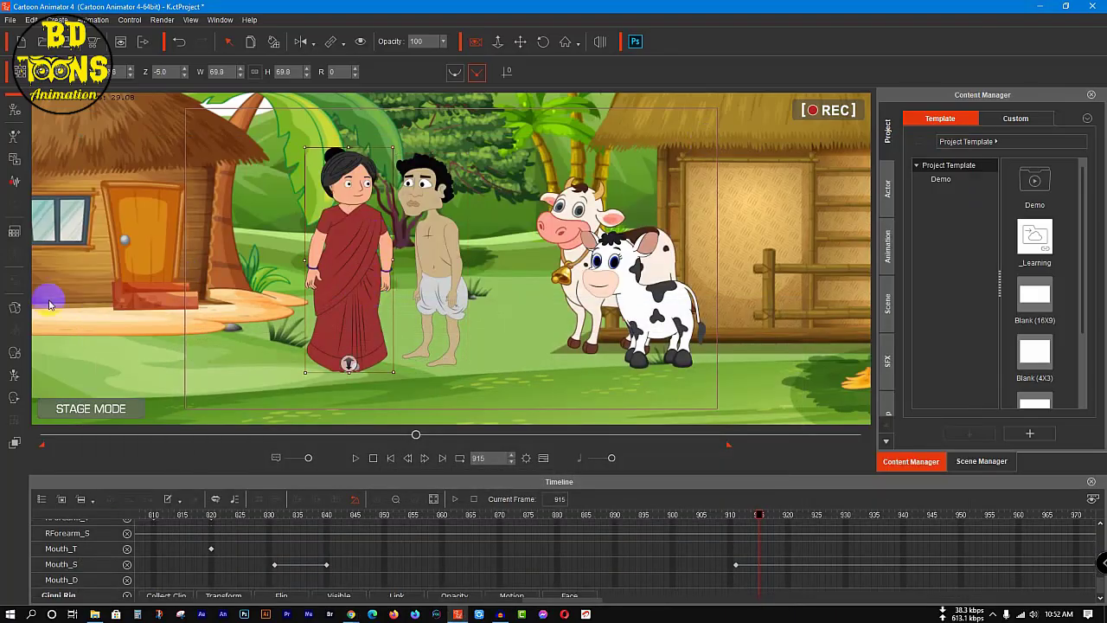
pyautogui.click(13, 181)
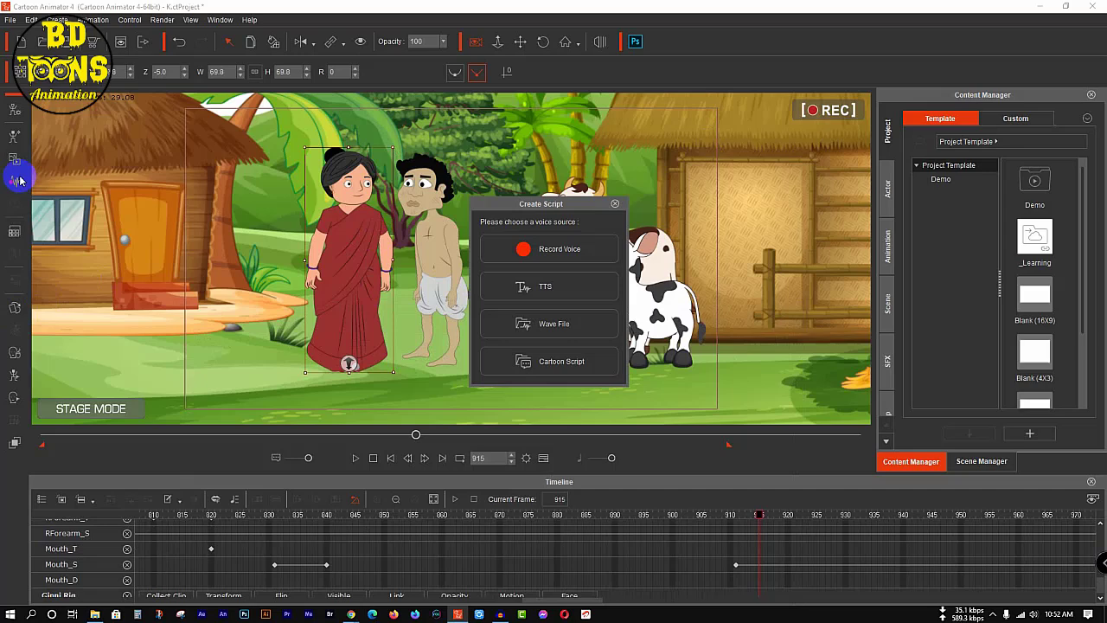
pyautogui.click(565, 325)
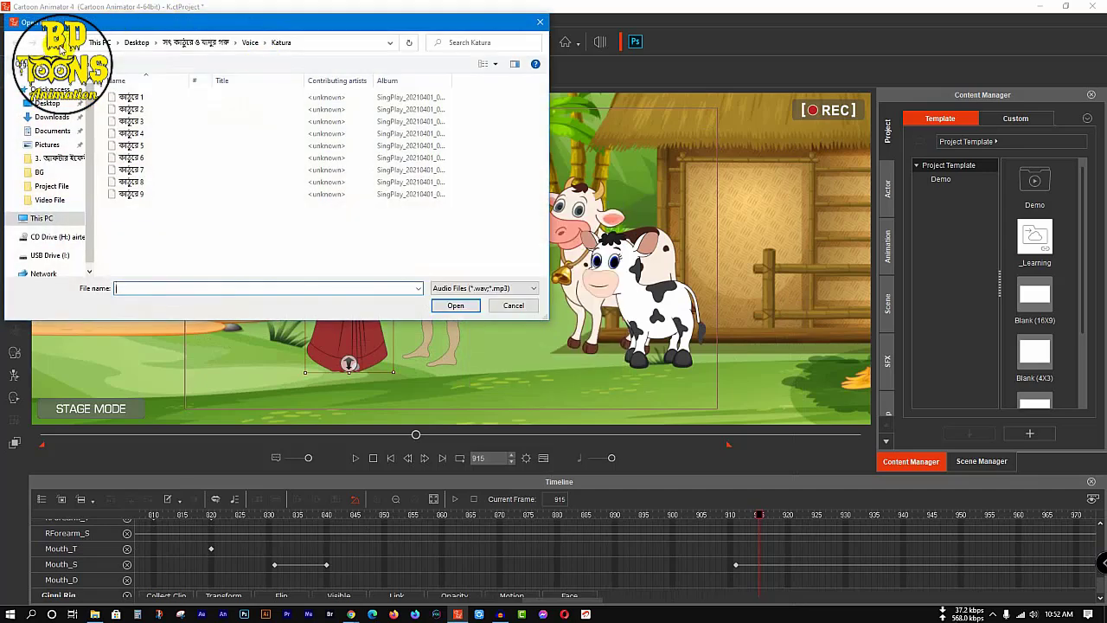
pyautogui.click(61, 48)
pyautogui.doubleClick(151, 109)
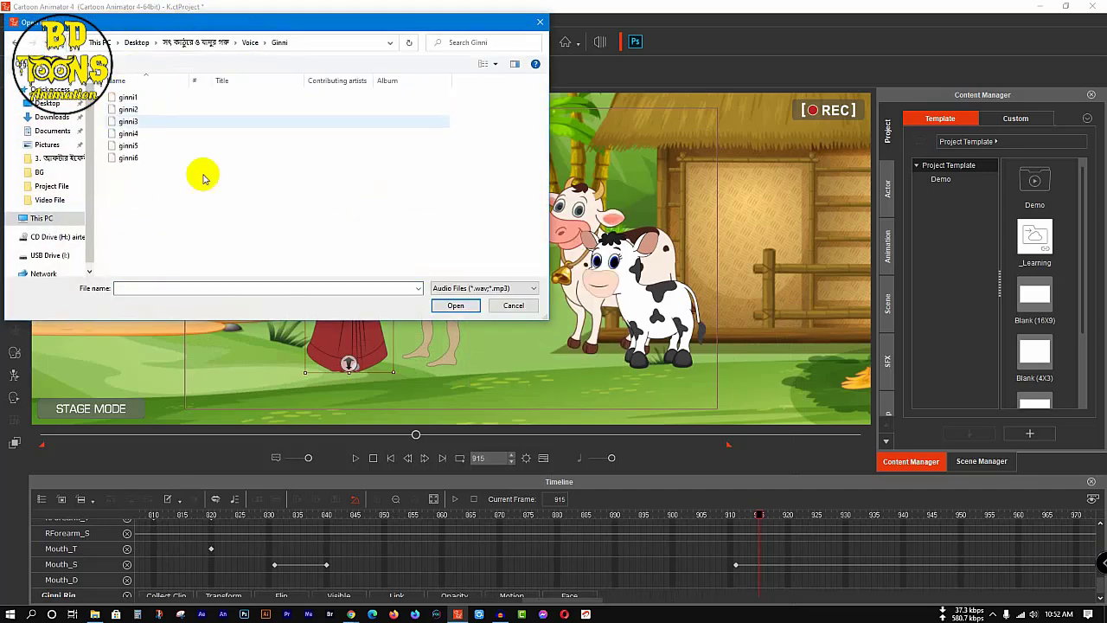
pyautogui.click(147, 161)
pyautogui.rightClick(149, 161)
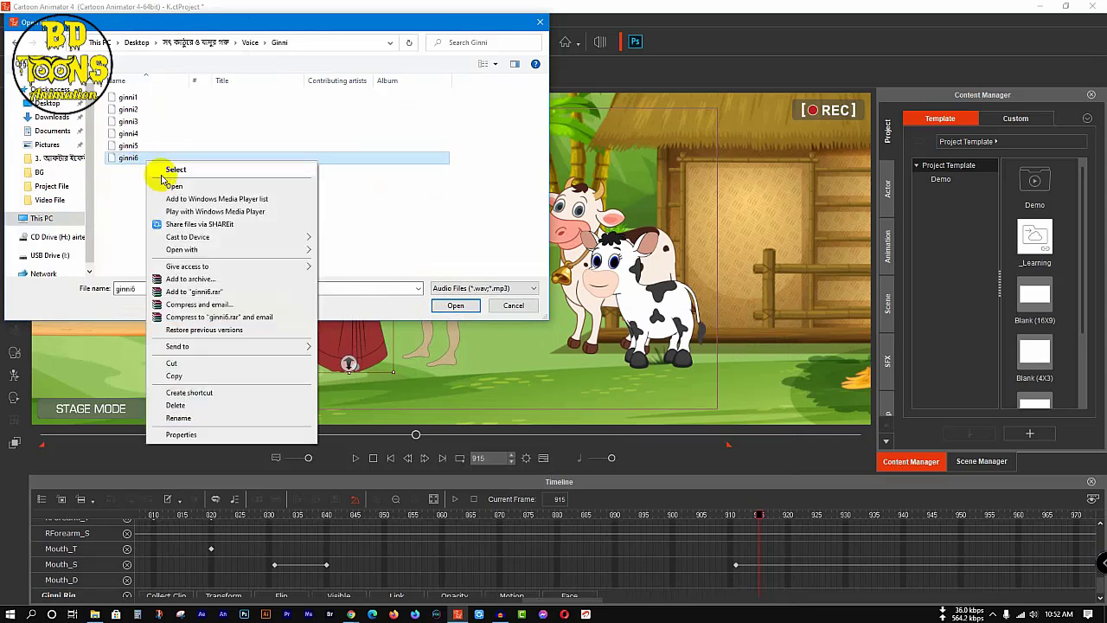
pyautogui.click(164, 182)
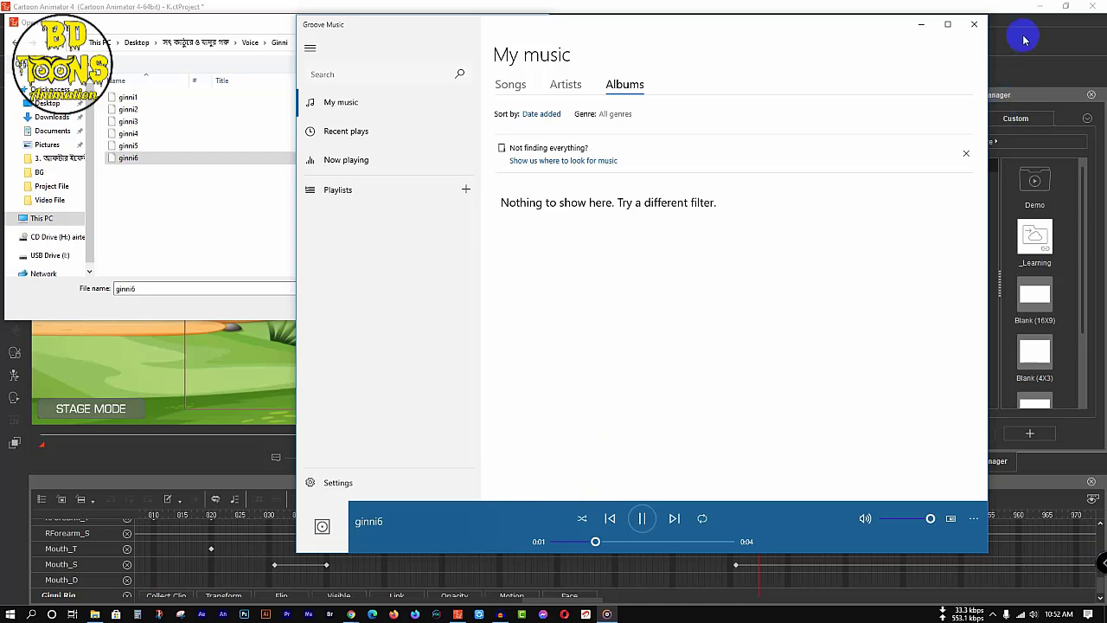
pyautogui.click(973, 24)
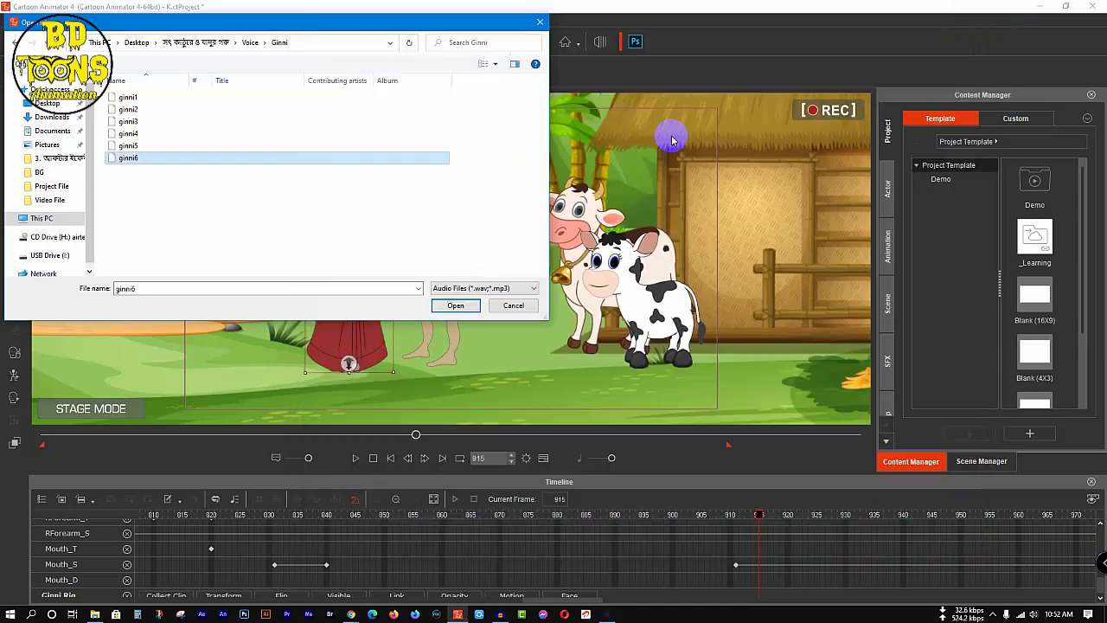
pyautogui.click(452, 302)
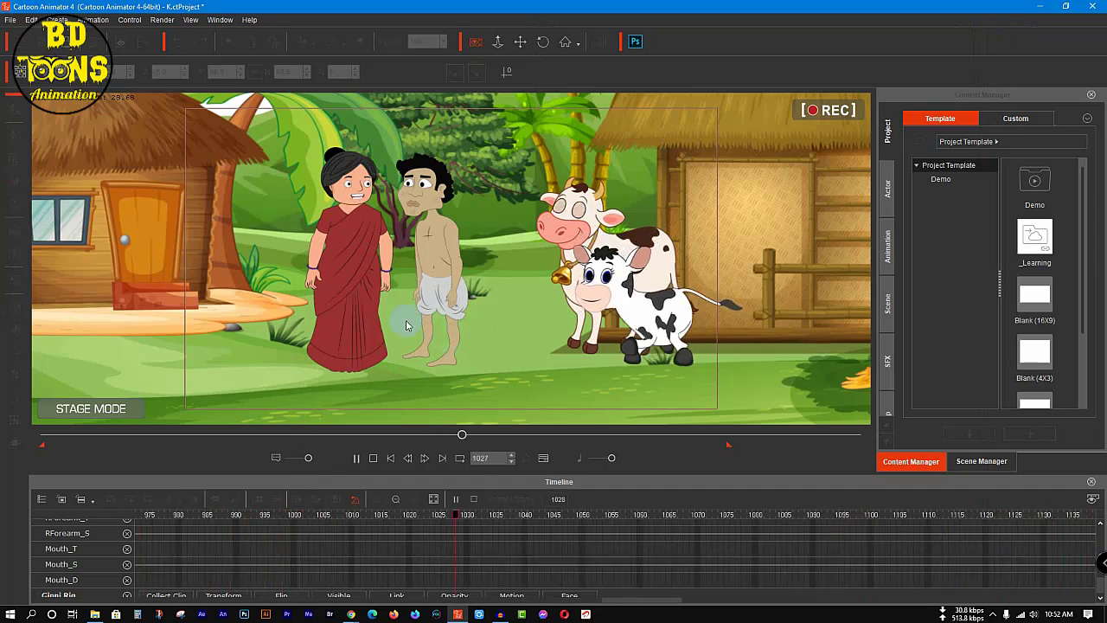
# Step: Replay and scrub the wife's line to find where it ends, placing the playhead at frame 1035
pyautogui.press('space')
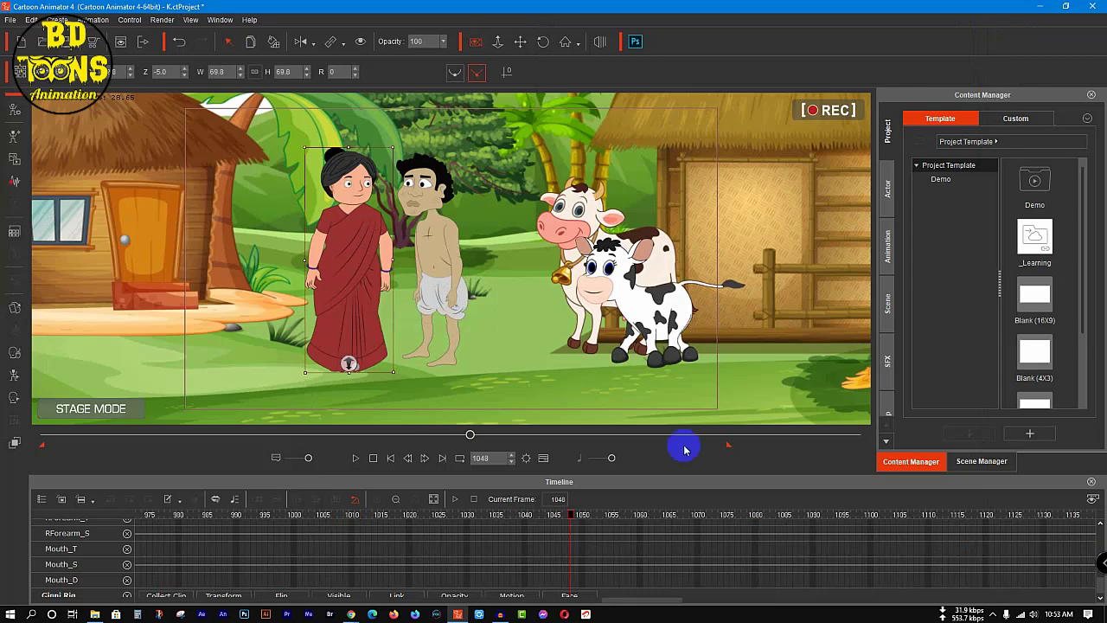
pyautogui.moveTo(569, 517); pyautogui.dragTo(365, 519)
pyautogui.press('space')
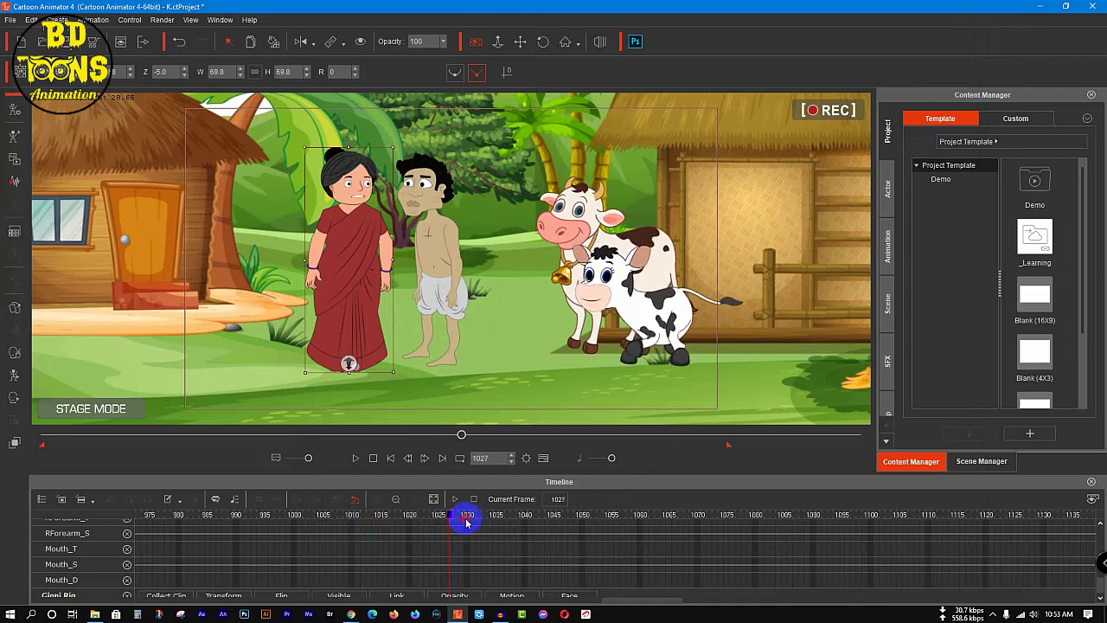
pyautogui.click(564, 513)
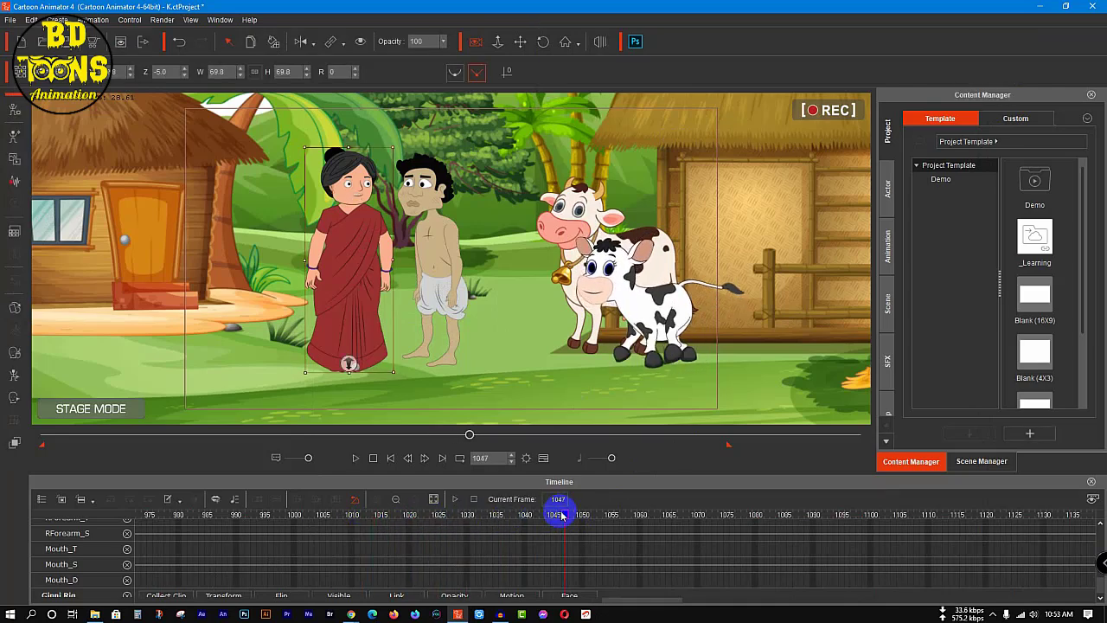
pyautogui.moveTo(562, 516); pyautogui.dragTo(289, 525)
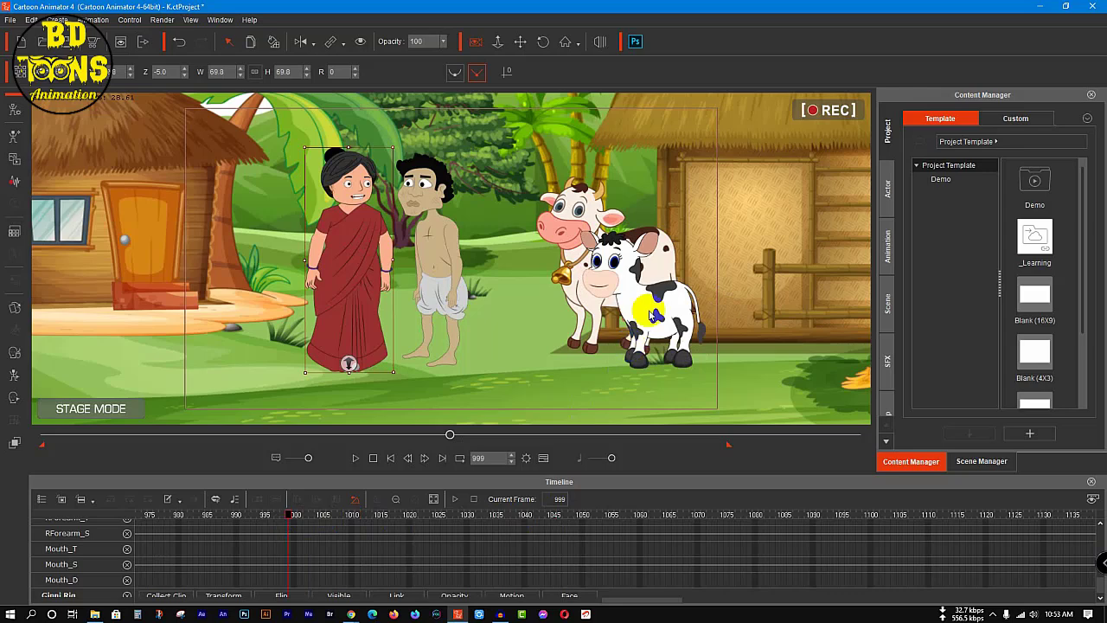
pyautogui.press('space')
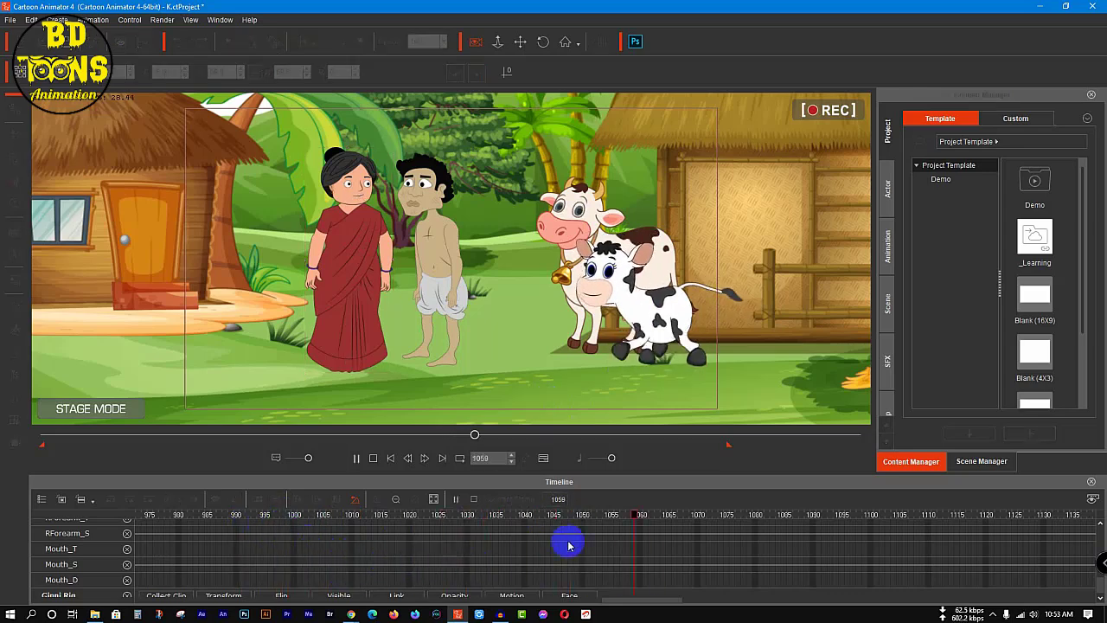
pyautogui.moveTo(650, 514); pyautogui.dragTo(148, 538)
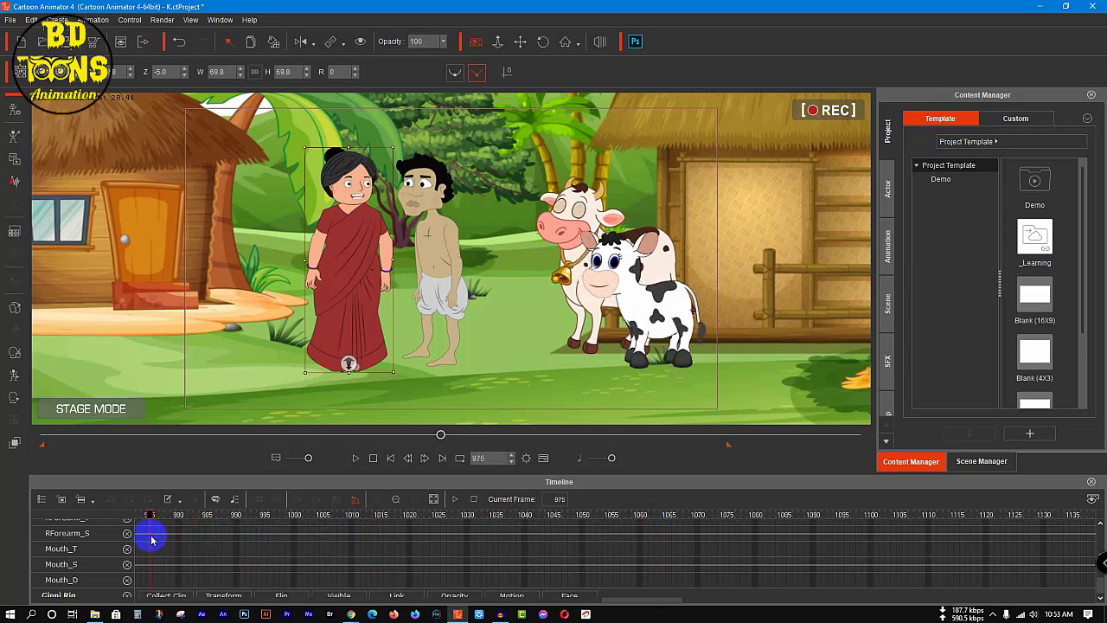
pyautogui.press('space')
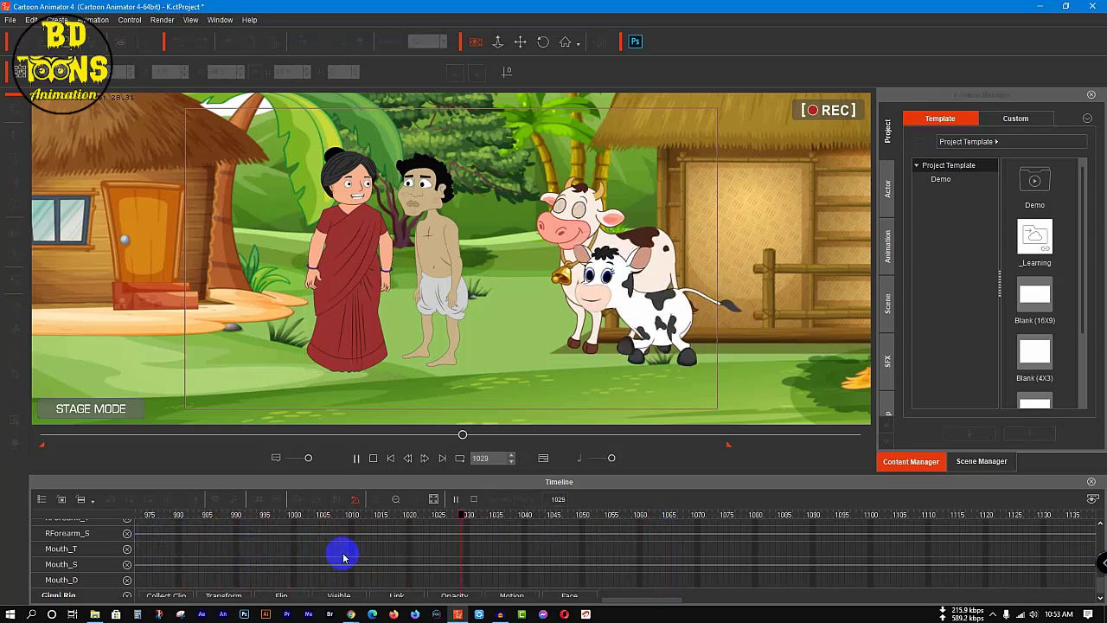
pyautogui.press('space')
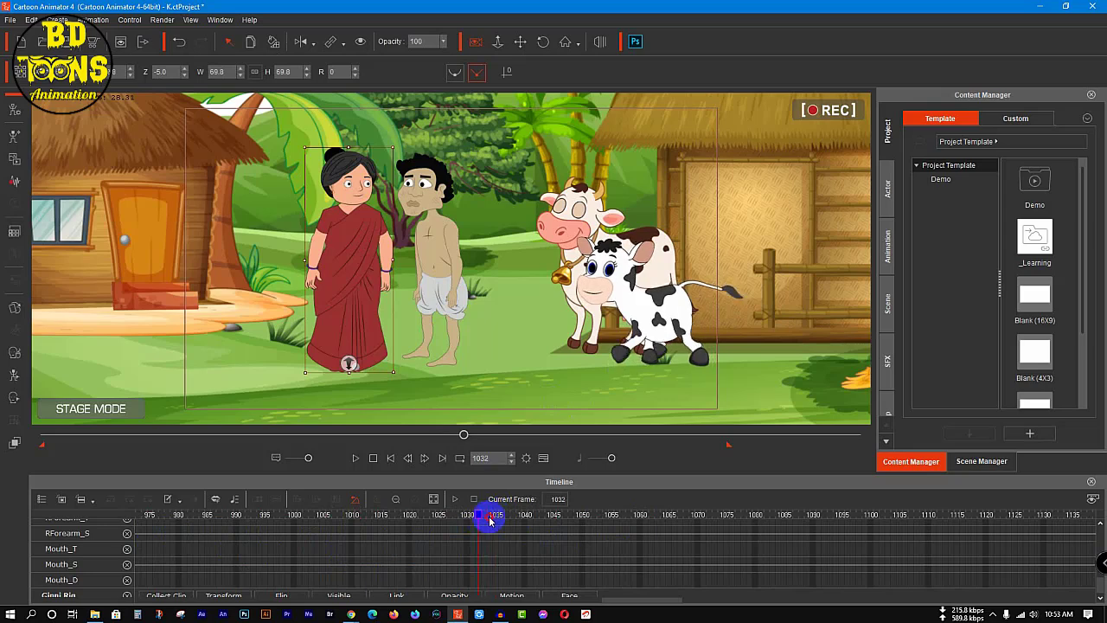
# Step: Create a voice script for the man at frame 1035 from কাঠুরে 9 in the Katura folder, checking the clip against the Google Docs script
pyautogui.click(430, 260)
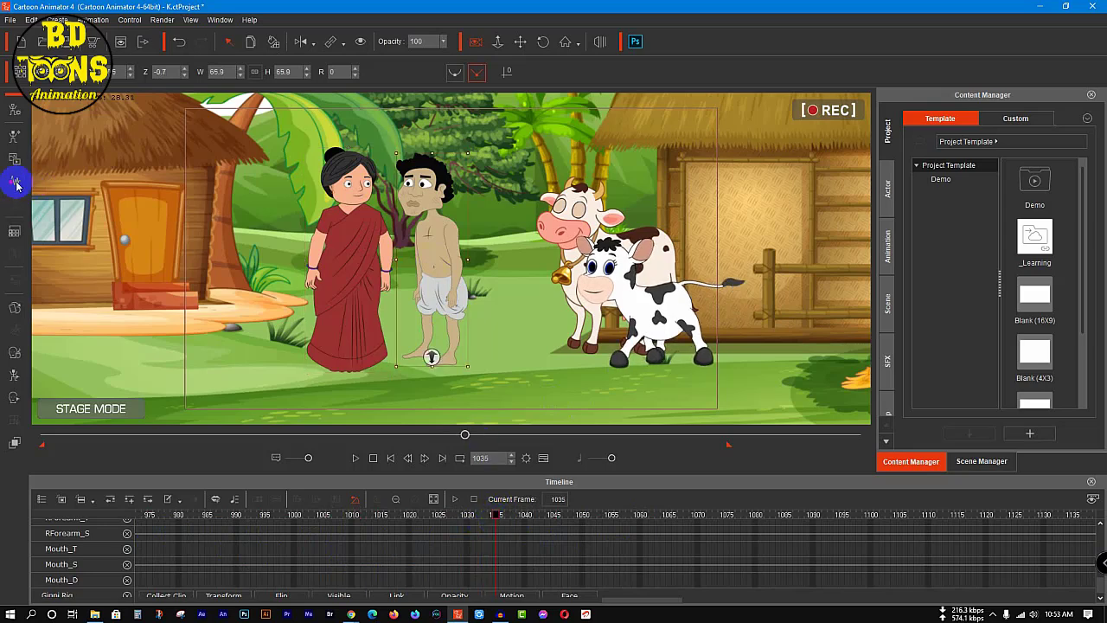
pyautogui.click(13, 182)
pyautogui.click(558, 337)
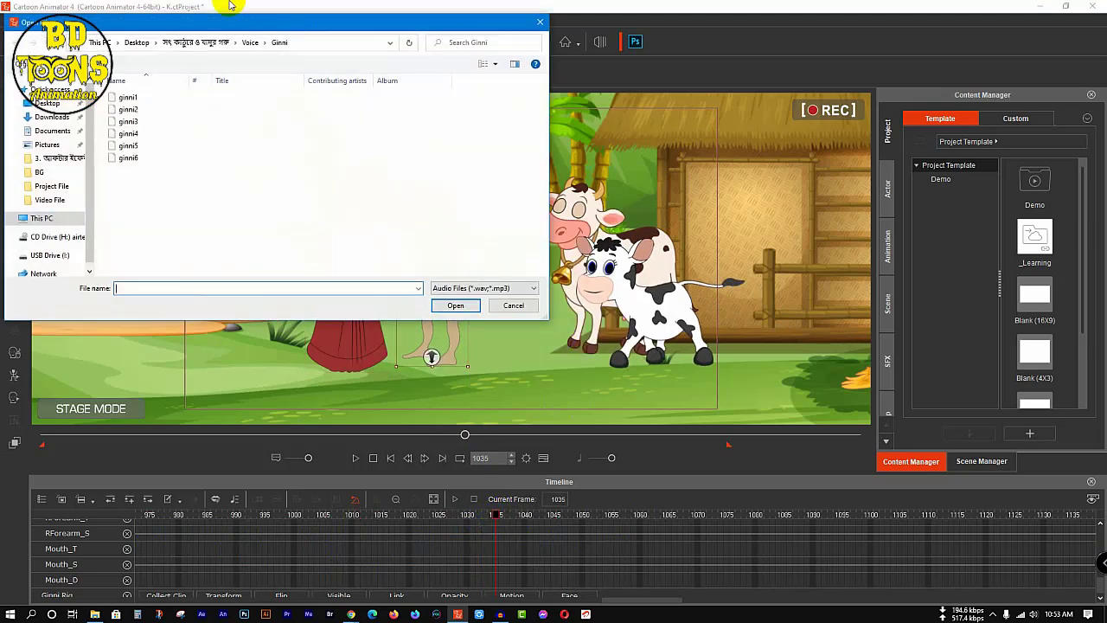
pyautogui.click(63, 46)
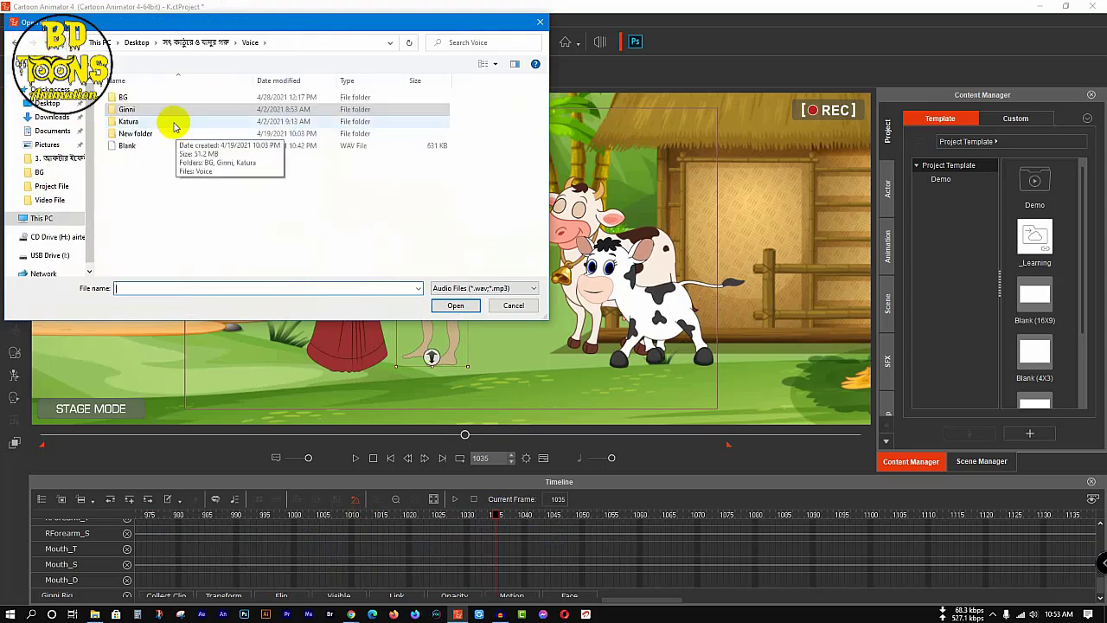
pyautogui.doubleClick(173, 124)
pyautogui.rightClick(135, 194)
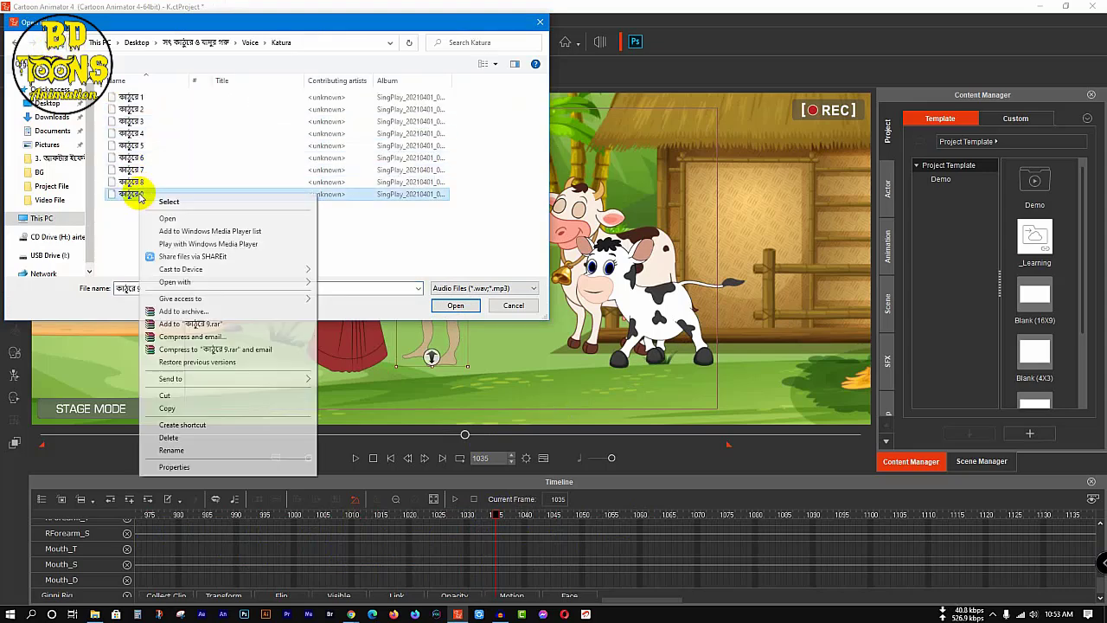
pyautogui.click(150, 220)
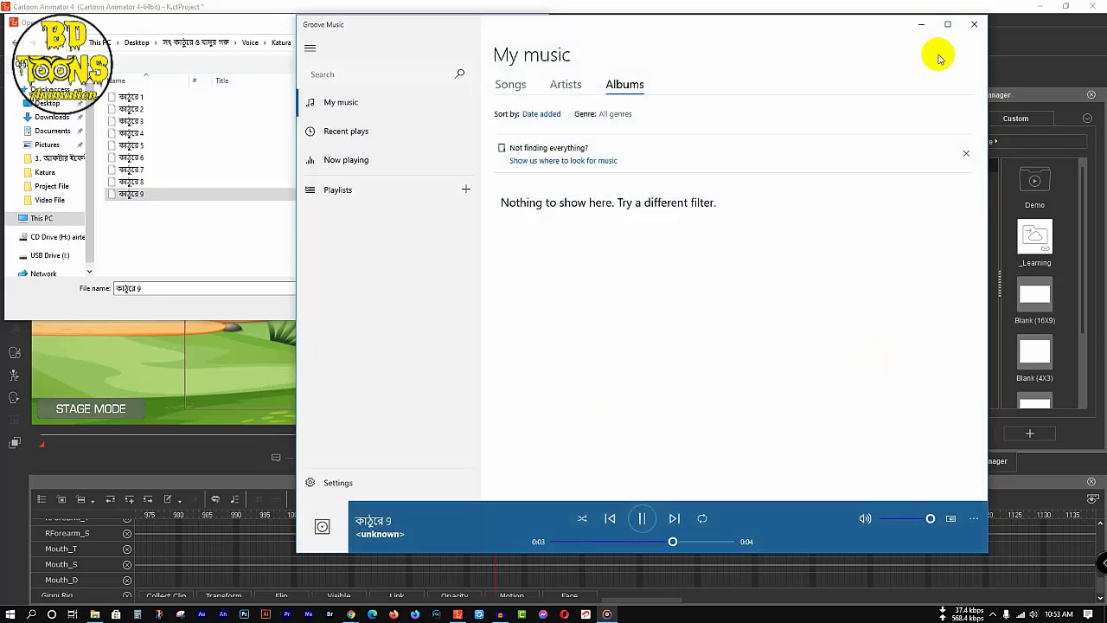
pyautogui.click(974, 24)
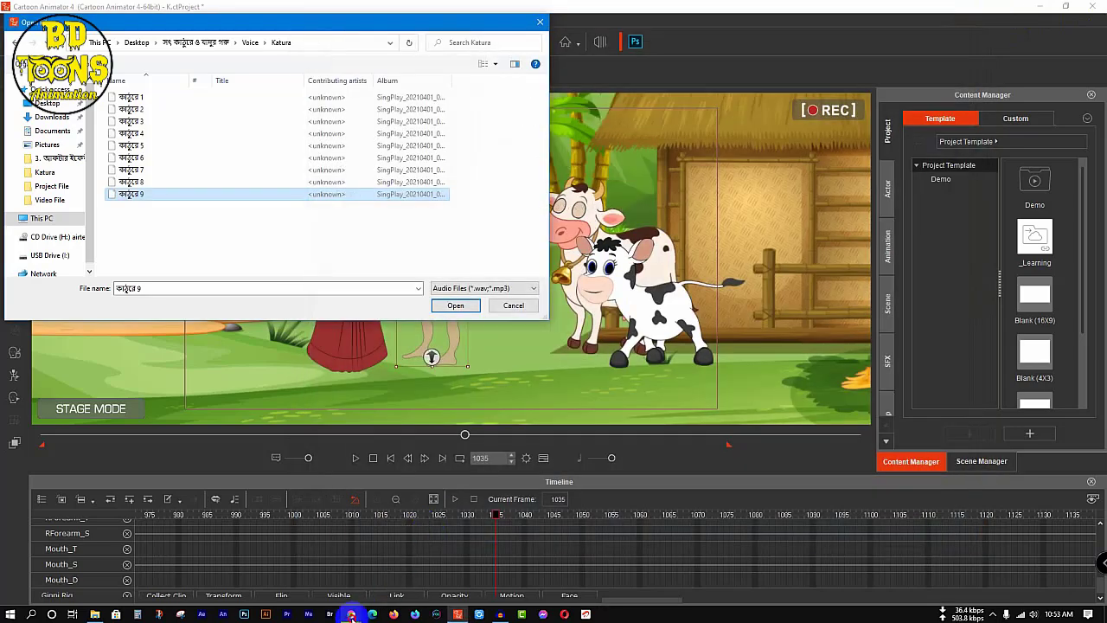
pyautogui.moveTo(351, 616)
pyautogui.click(298, 560)
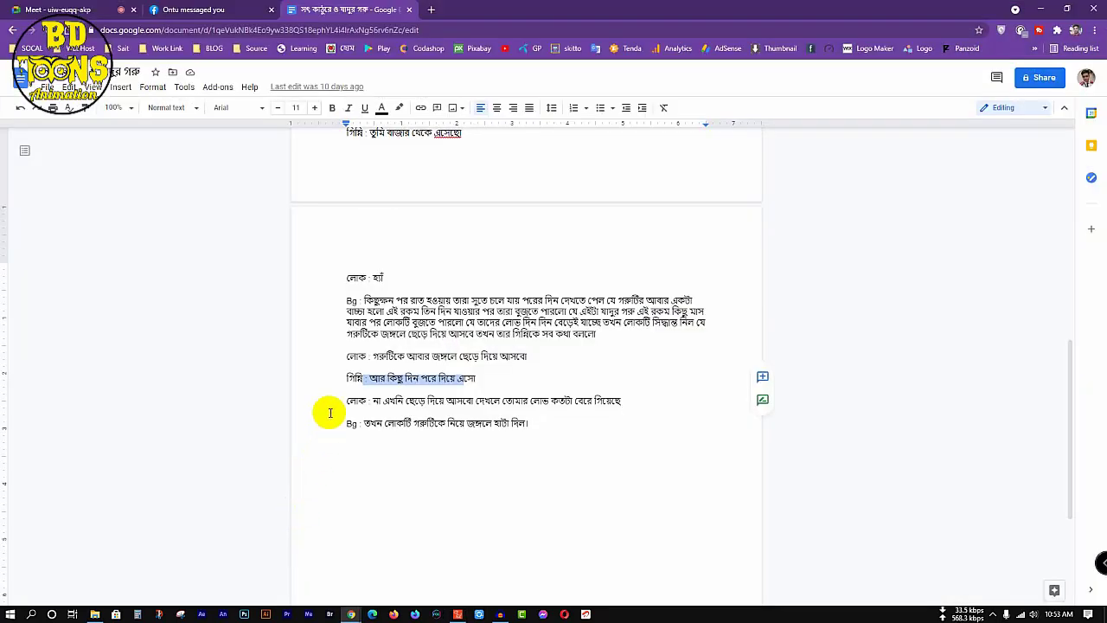
pyautogui.click(1043, 9)
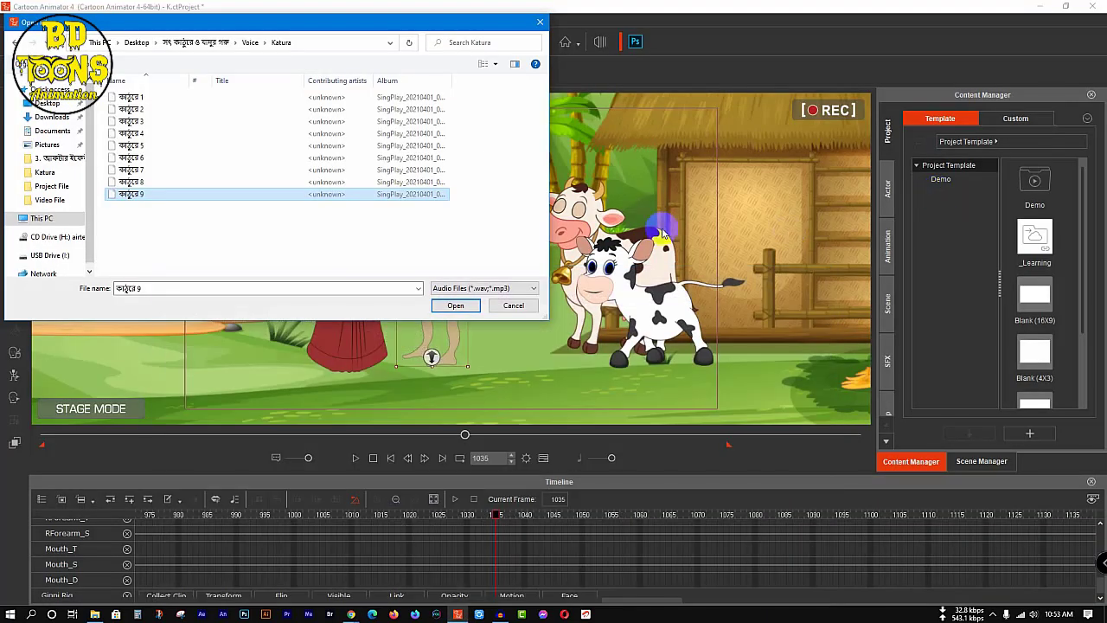
pyautogui.click(456, 306)
# Step: Play to the end of the man's reply and key his mouth sprite to Normal at frame 1170, closing the Sprite Editor
pyautogui.press('space')
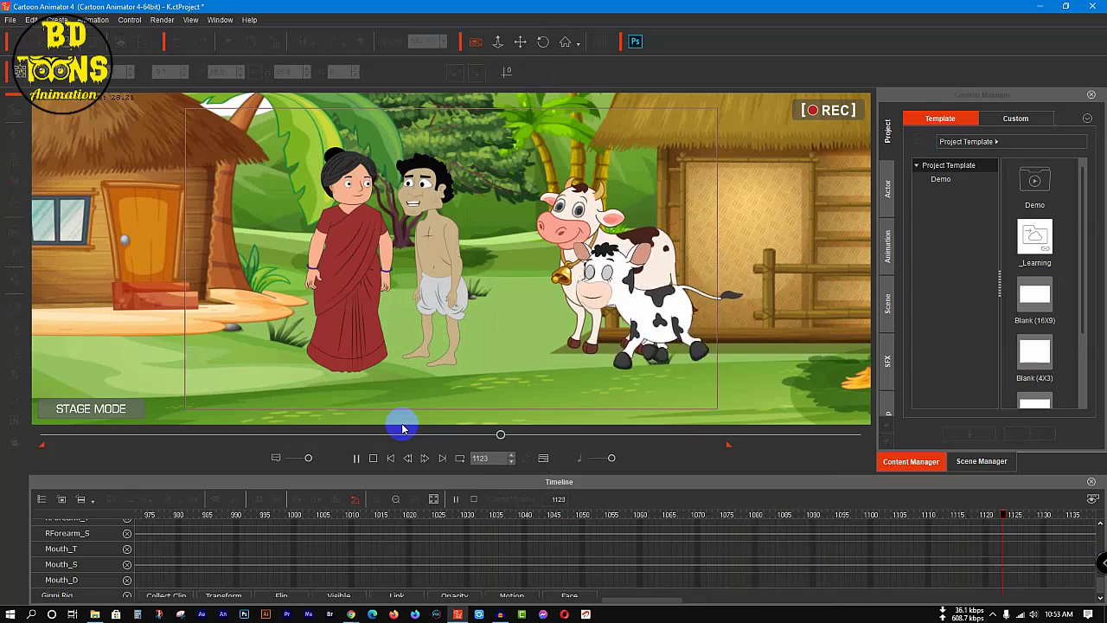
pyautogui.press('space')
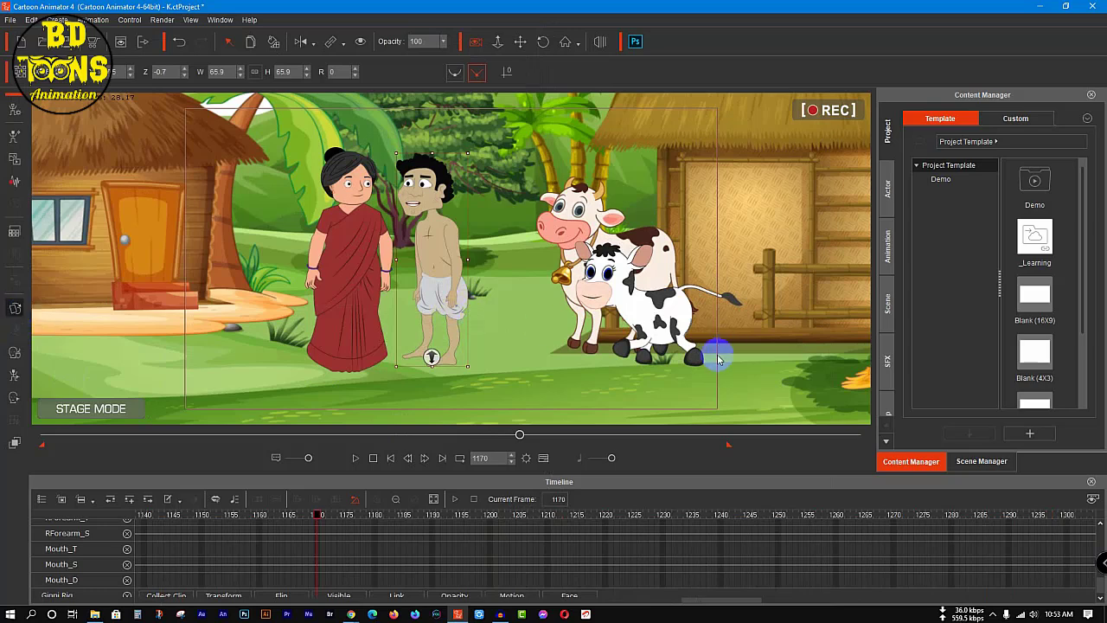
pyautogui.click(934, 144)
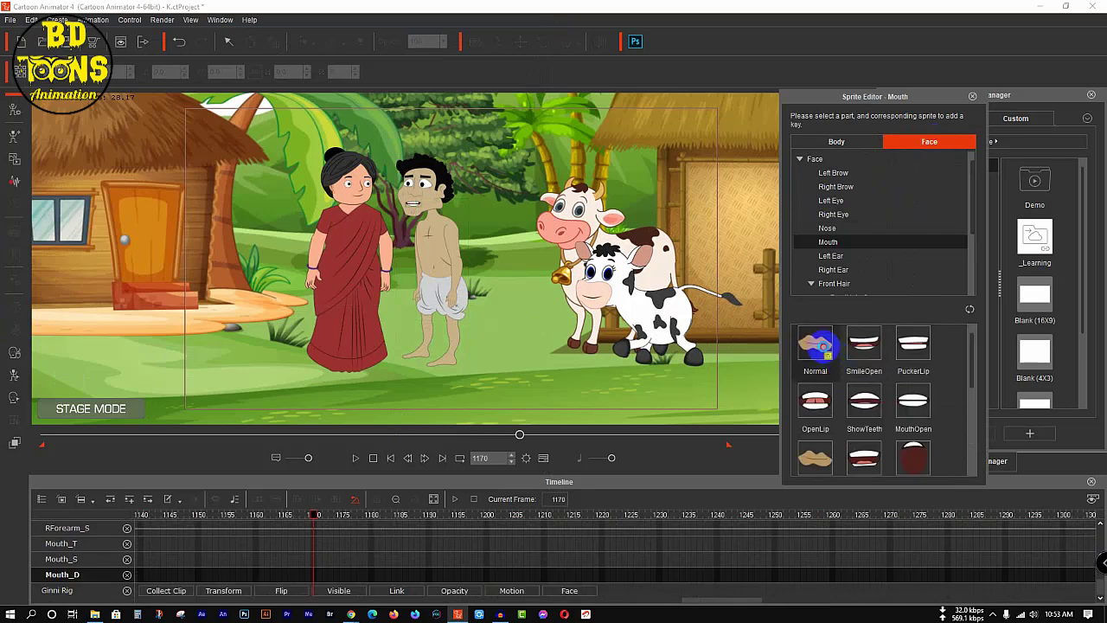
pyautogui.click(817, 345)
pyautogui.click(972, 96)
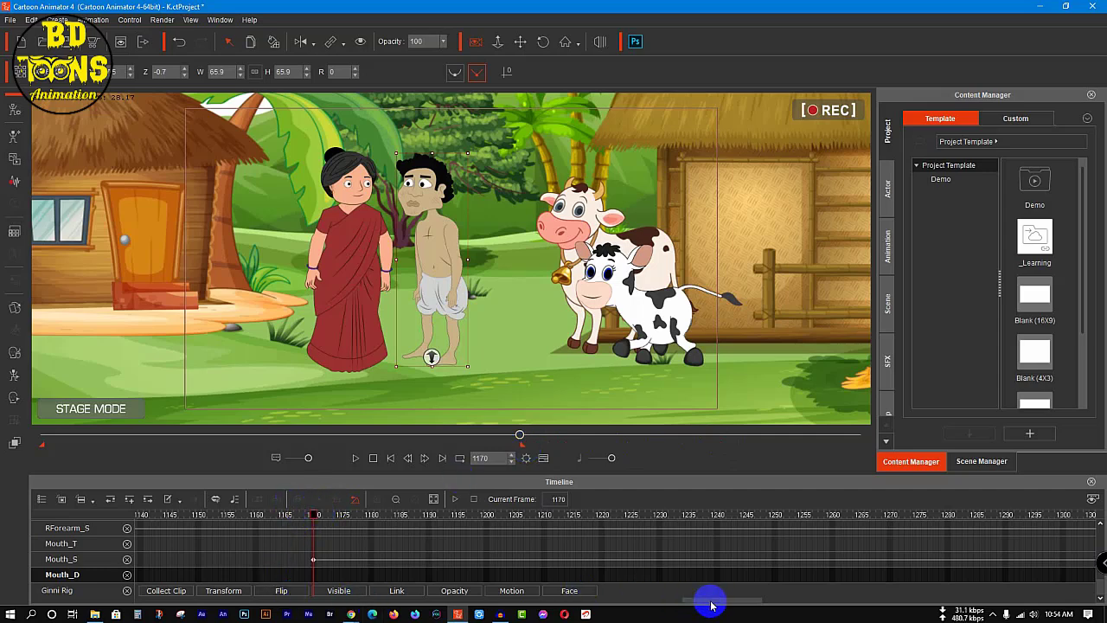
# Step: Save the project and close the camera and character tracks in the timeline
pyautogui.moveTo(710, 600); pyautogui.dragTo(49, 593)
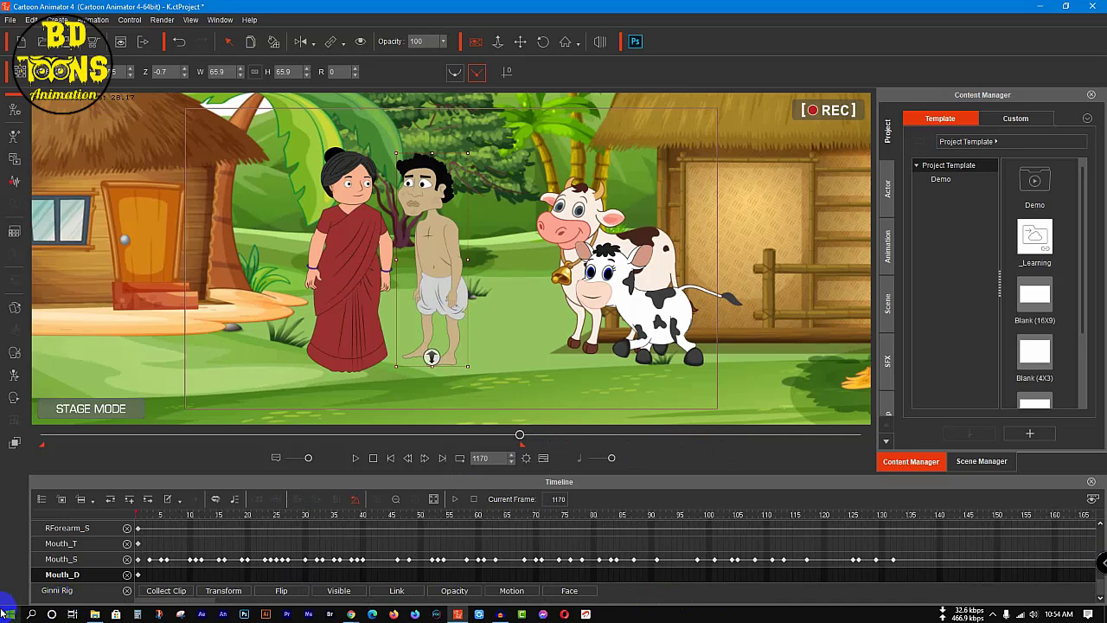
pyautogui.hotkey('ctrl', 's')
pyautogui.scroll(2, 140, 547)
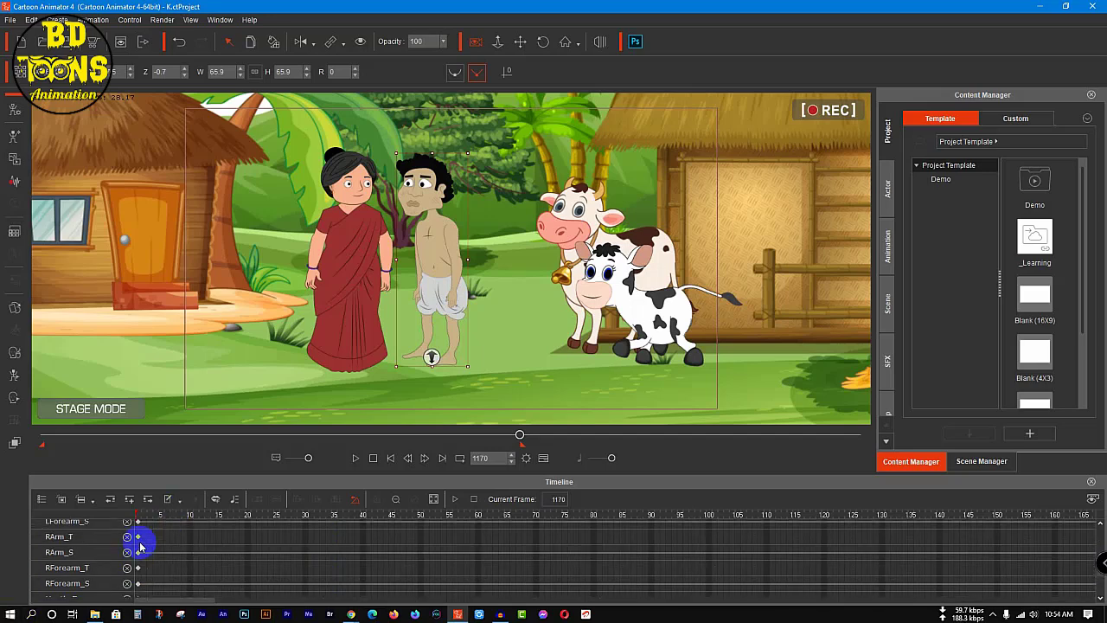
pyautogui.scroll(6, 140, 546)
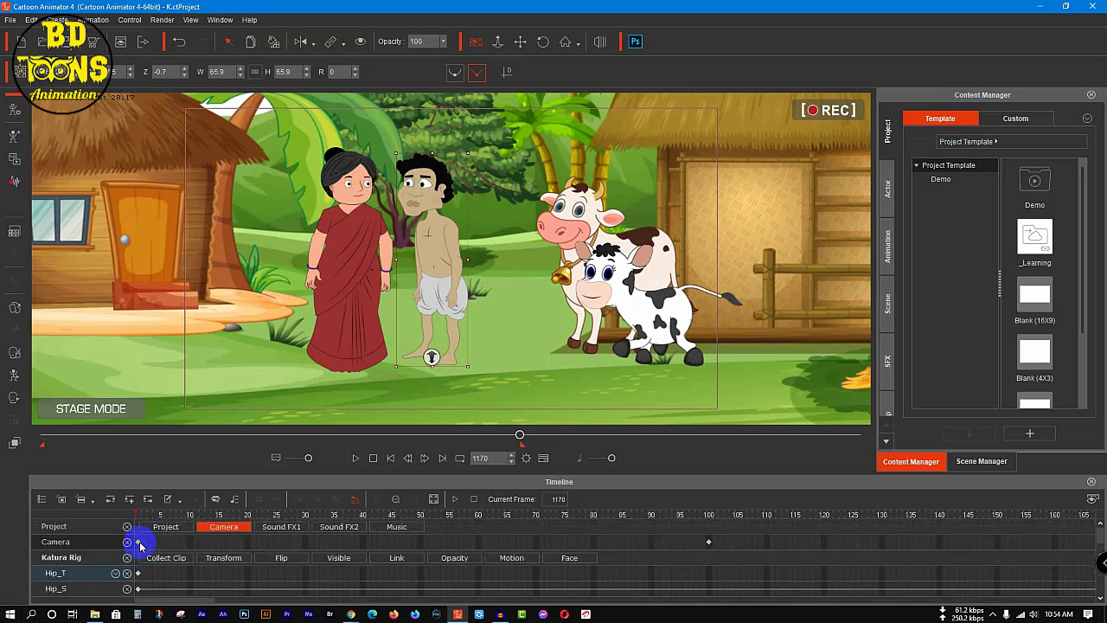
pyautogui.click(128, 544)
pyautogui.click(127, 544)
pyautogui.click(127, 544)
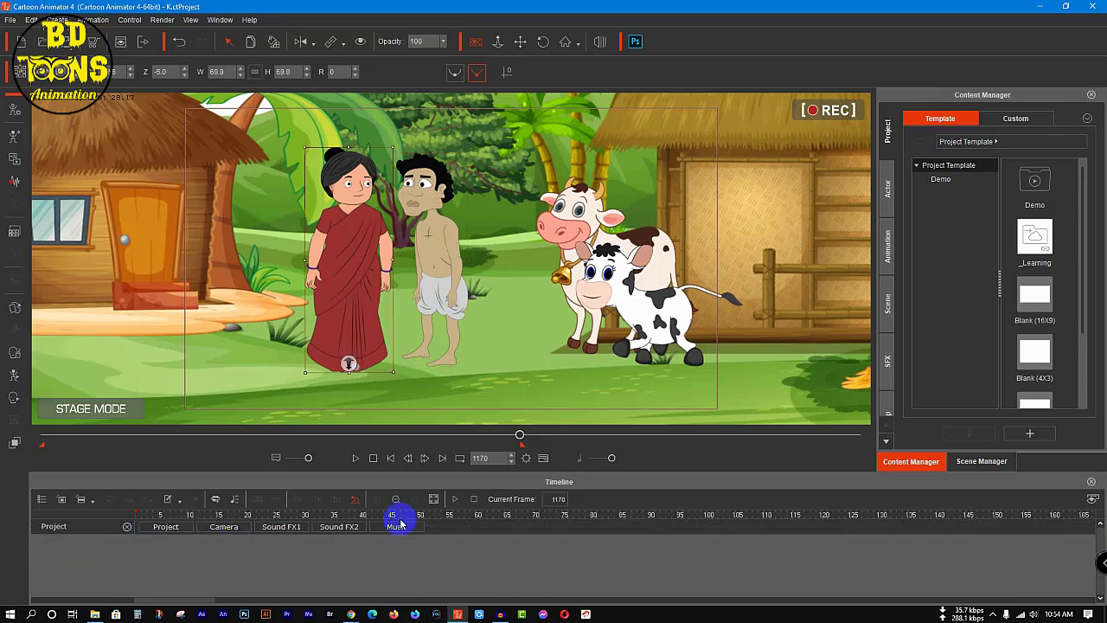
# Step: Play the scene from frame 339 to review the dialogue, stopping at frame 920
pyautogui.moveTo(519, 439); pyautogui.dragTo(190, 462)
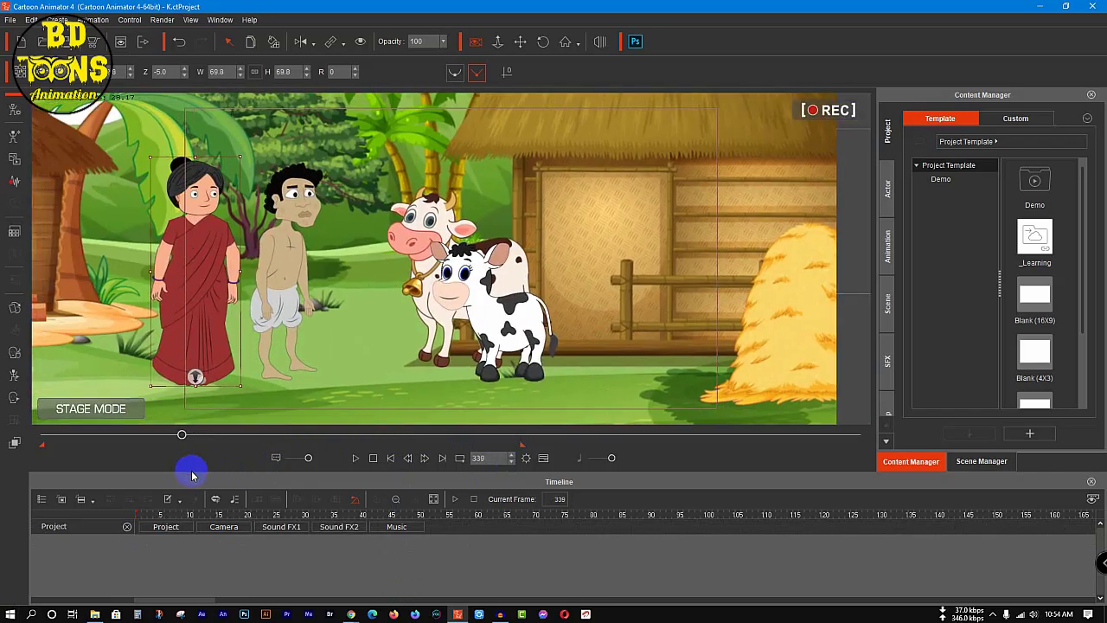
pyautogui.press('space')
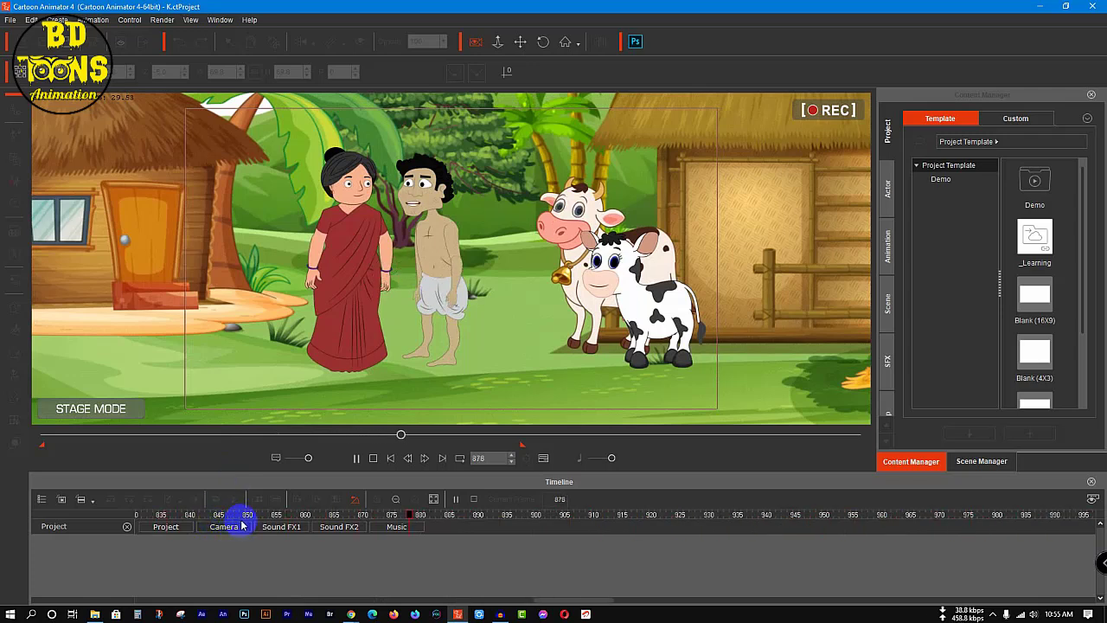
pyautogui.press('space')
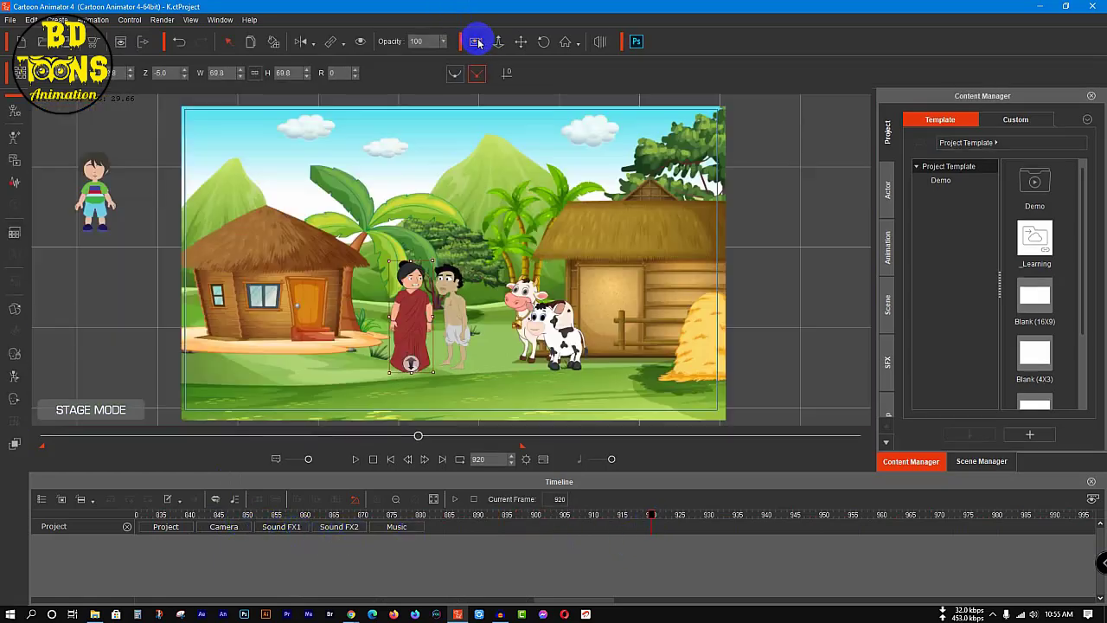
# Step: Play back the man's line leading up to frame 920 to find where his gesture should start, stopping at frame 855
pyautogui.click(476, 41)
pyautogui.click(510, 41)
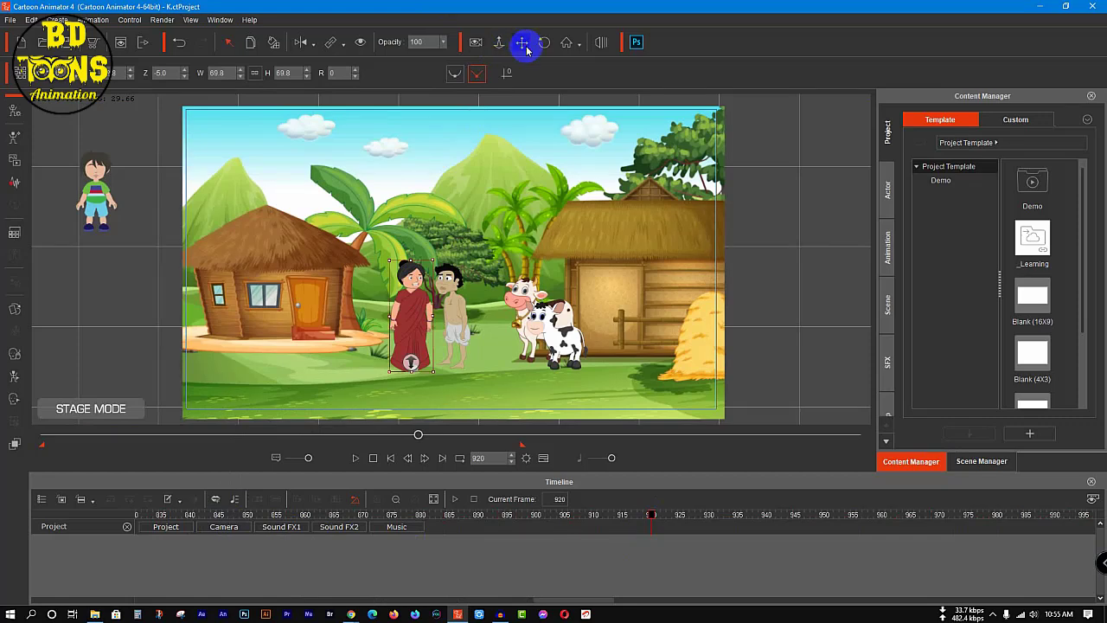
pyautogui.scroll(5, 367, 259)
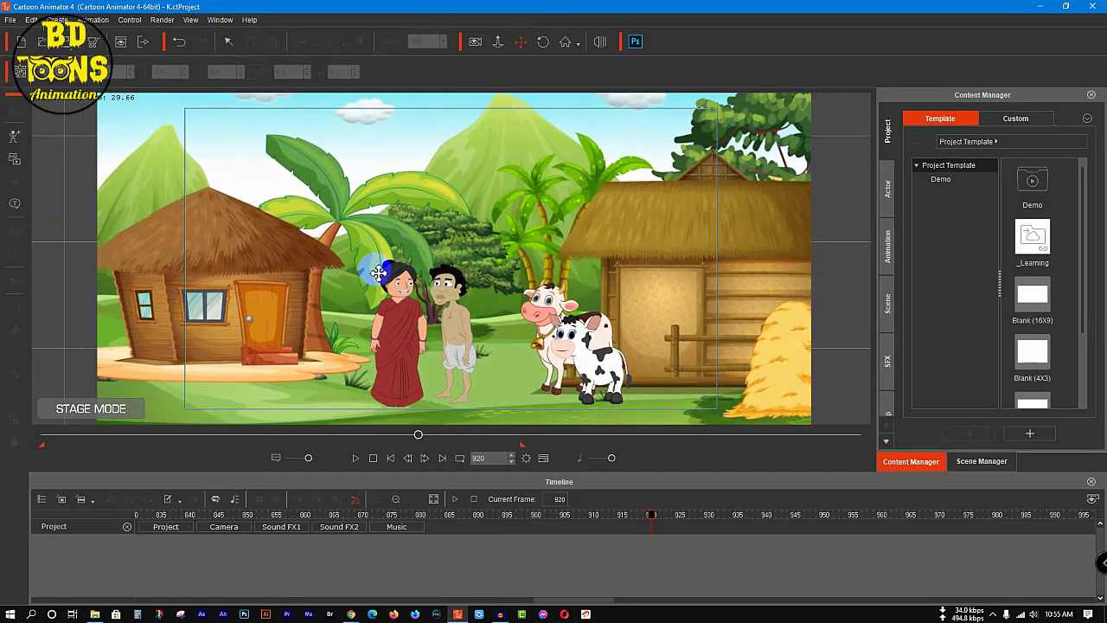
pyautogui.scroll(4, 378, 274)
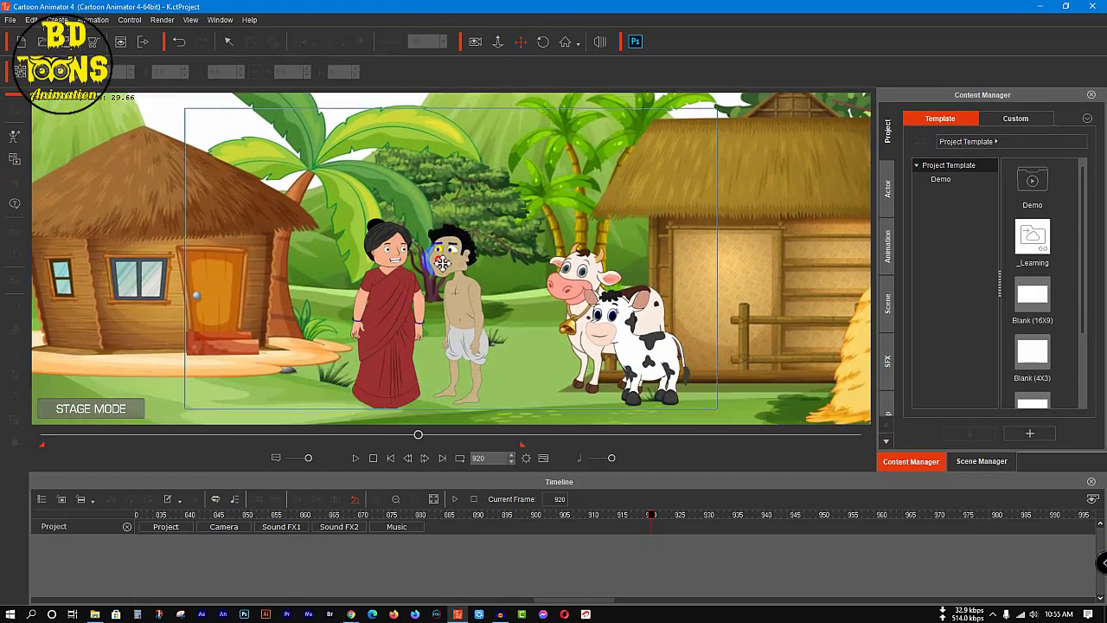
pyautogui.scroll(6, 437, 259)
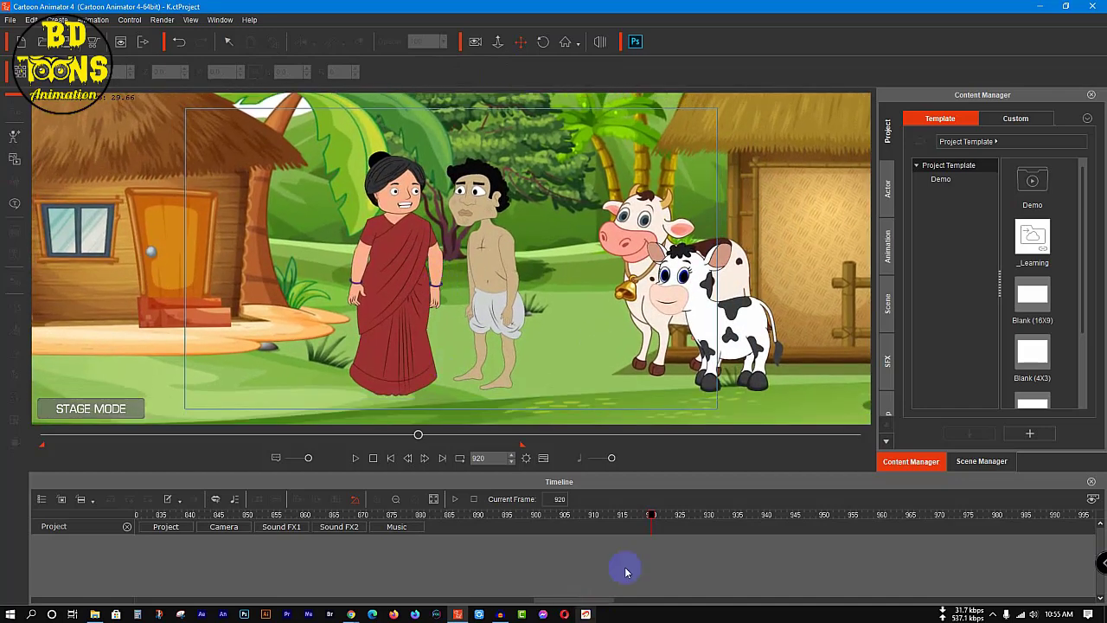
pyautogui.click(363, 529)
pyautogui.press('space')
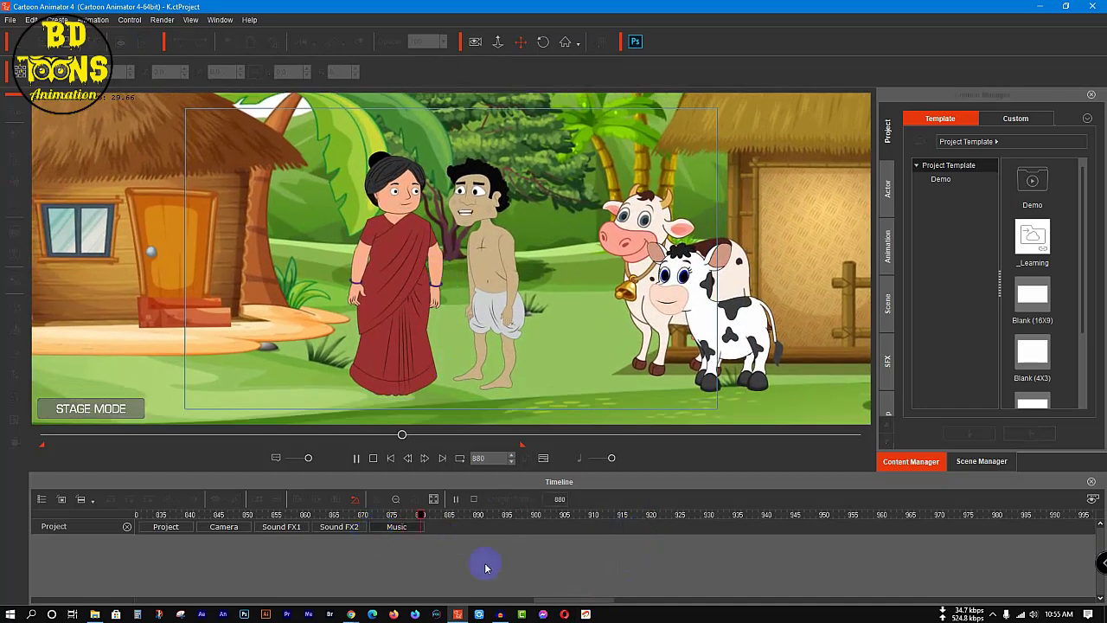
pyautogui.press('space')
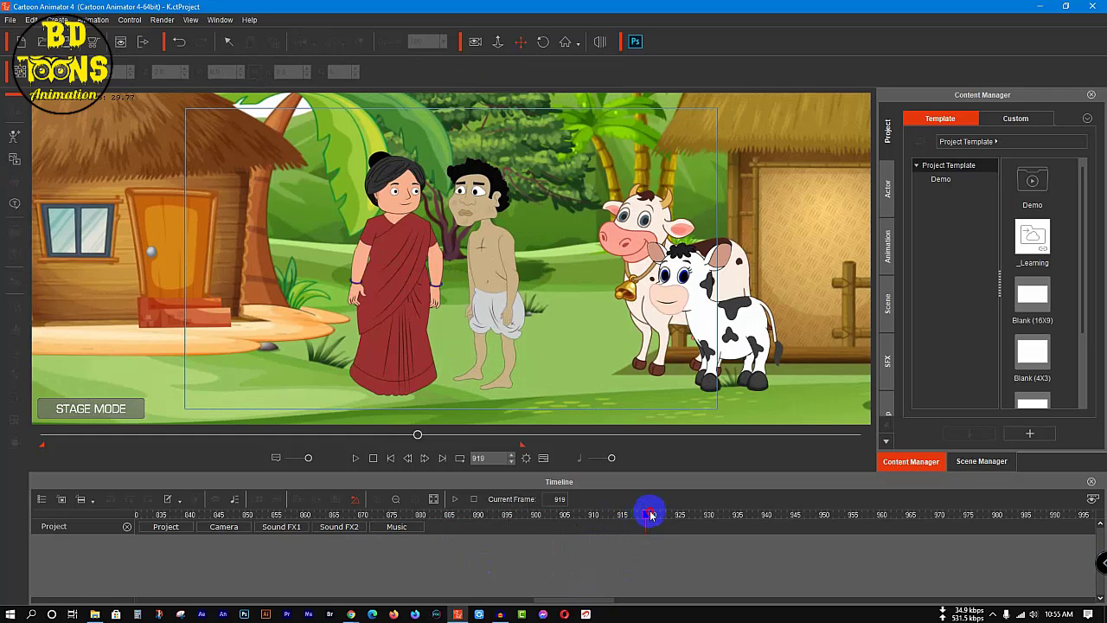
pyautogui.click(205, 545)
pyautogui.press('space')
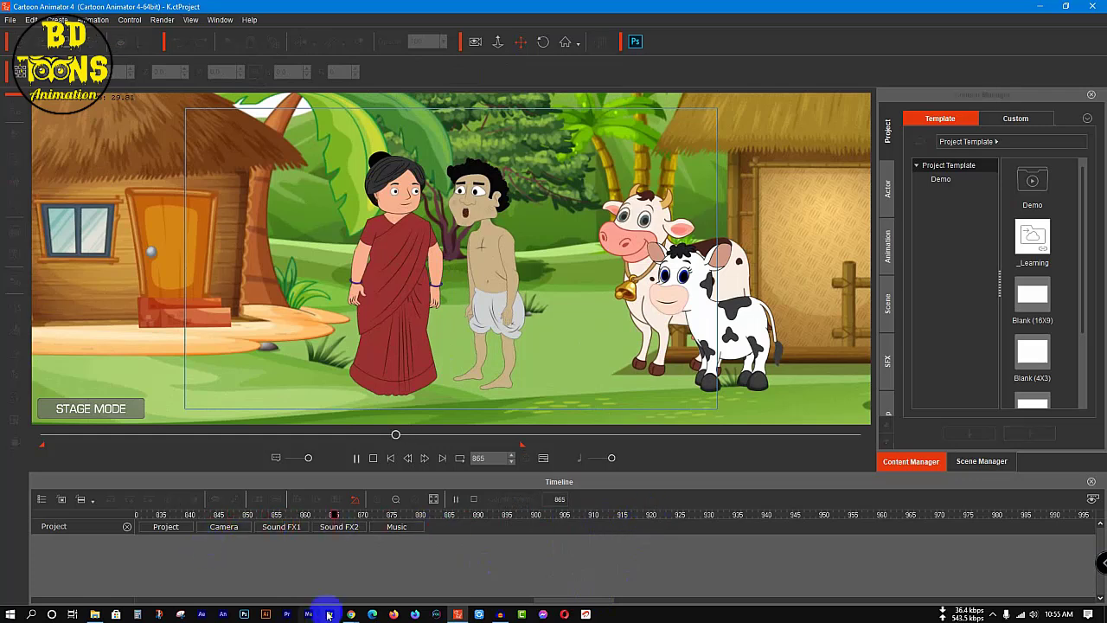
pyautogui.press('space')
pyautogui.moveTo(598, 600); pyautogui.dragTo(566, 603)
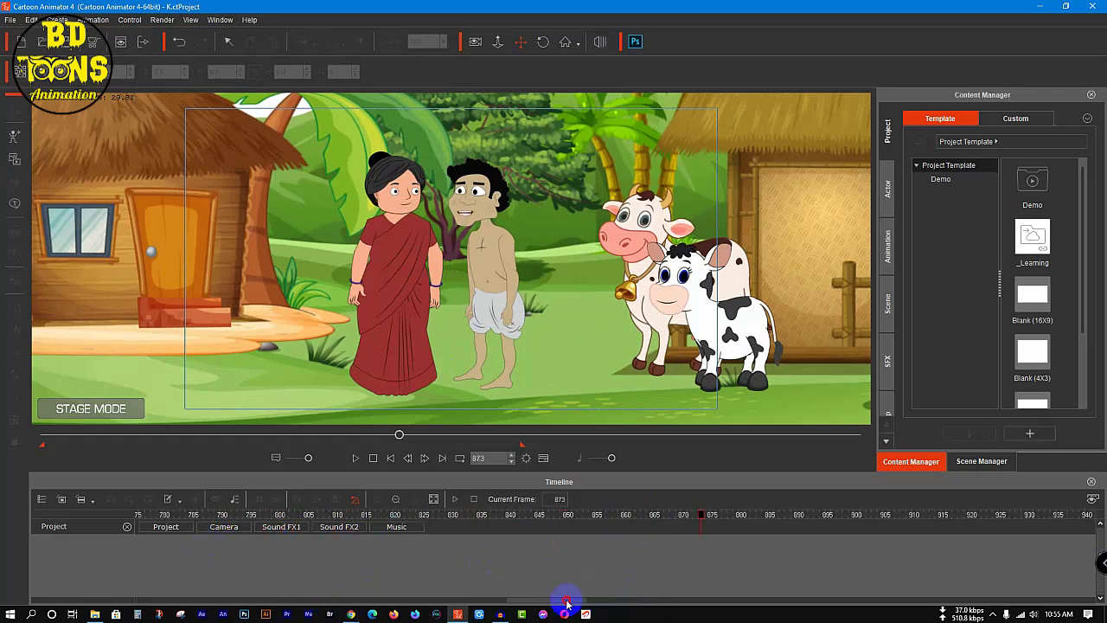
pyautogui.click(267, 517)
pyautogui.press('space')
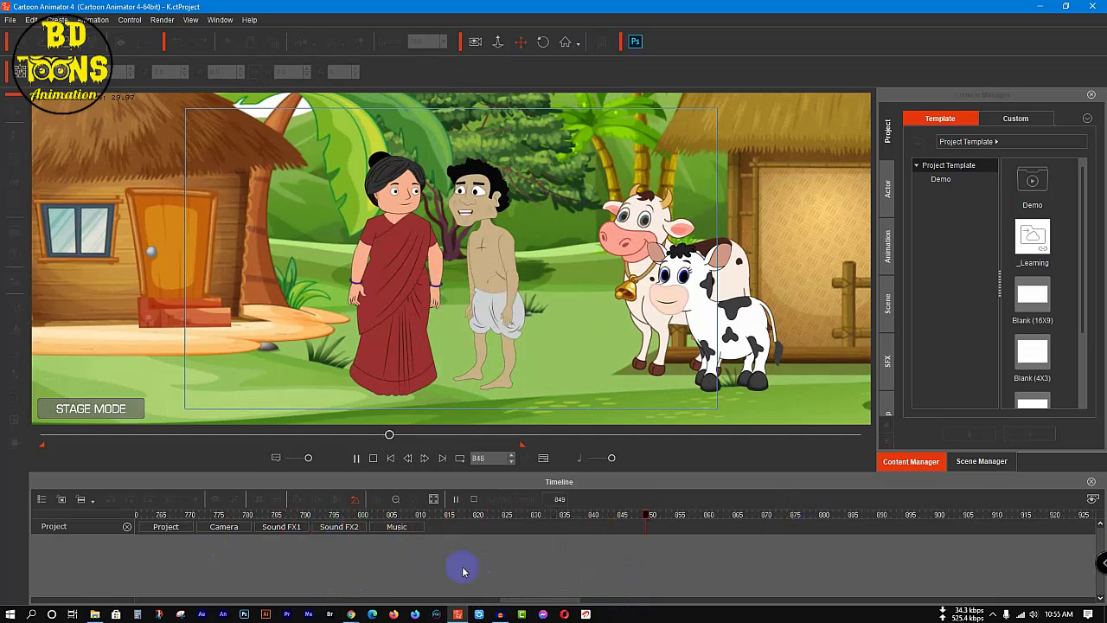
pyautogui.click(692, 517)
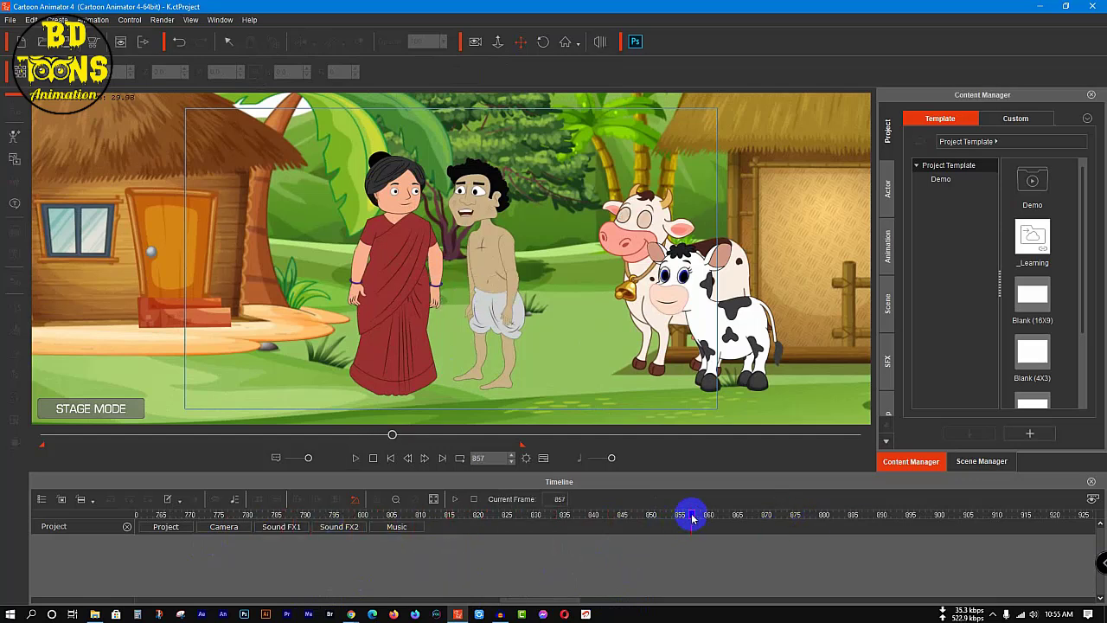
# Step: Select the man and set a full-body motion key for his current pose at frame 855
pyautogui.click(226, 42)
pyautogui.click(489, 204)
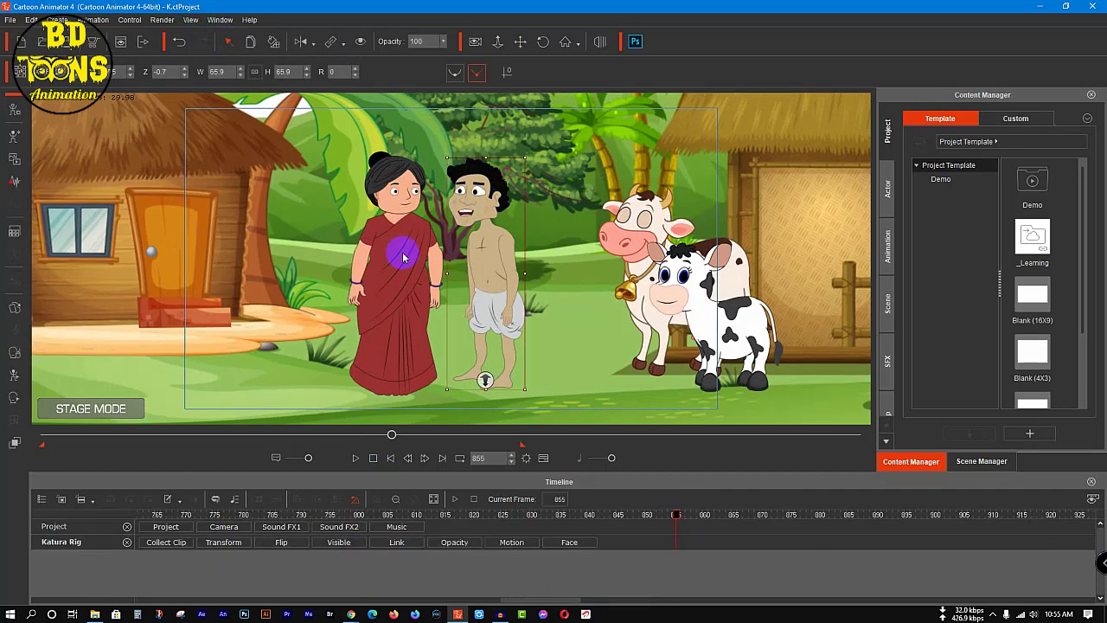
pyautogui.click(13, 375)
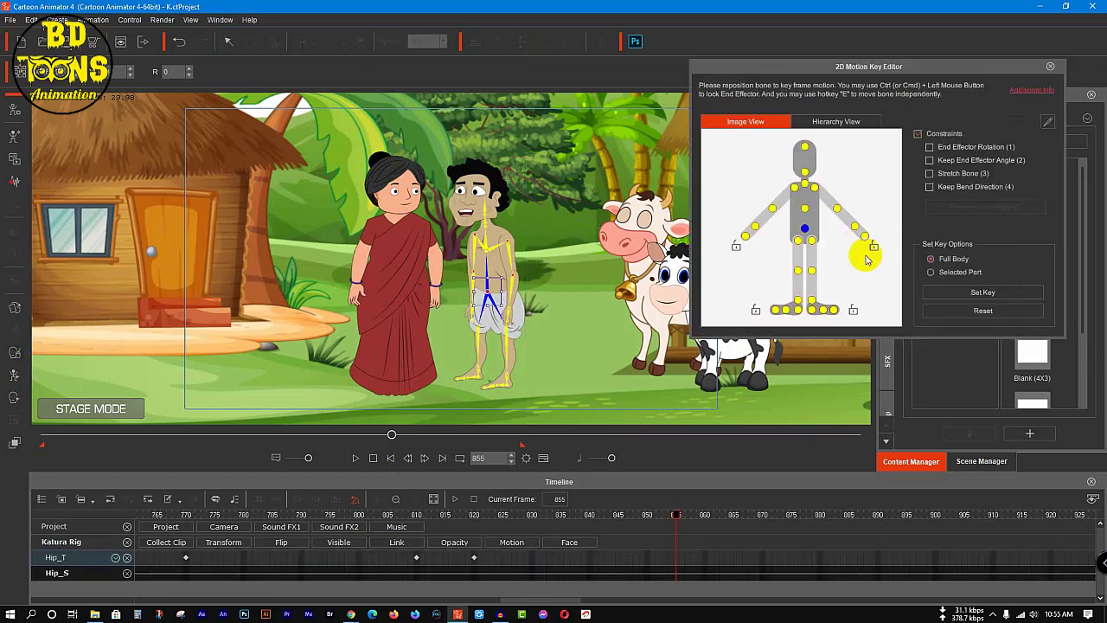
pyautogui.click(981, 291)
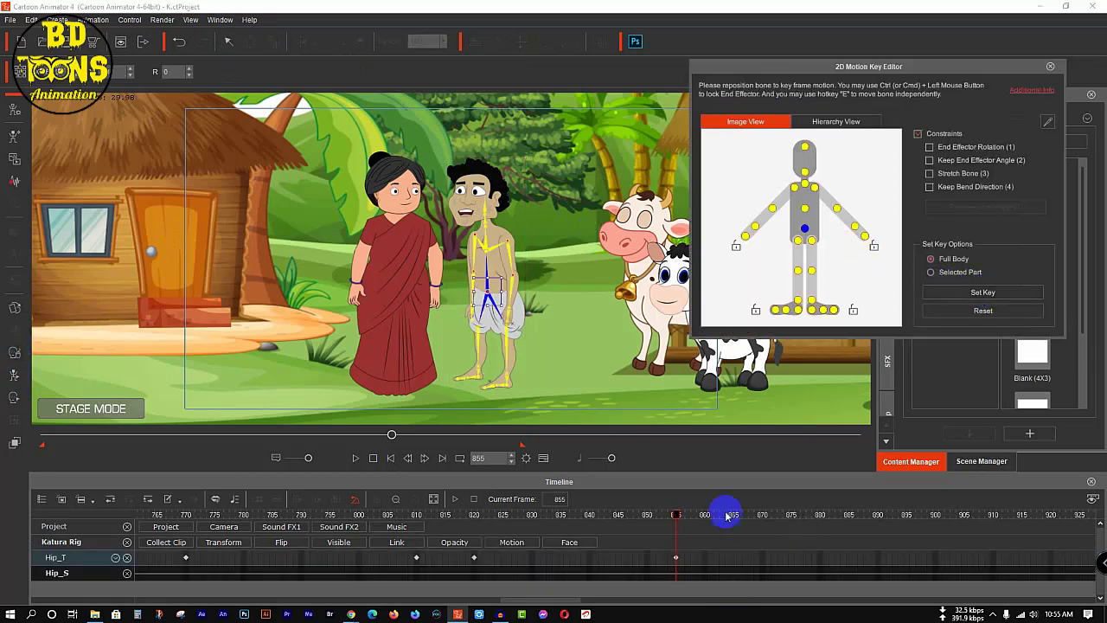
# Step: At frame 863, rotate the man's left arm to about 342 and bend his left forearm to about 125 across his body
pyautogui.moveTo(683, 518); pyautogui.dragTo(727, 528)
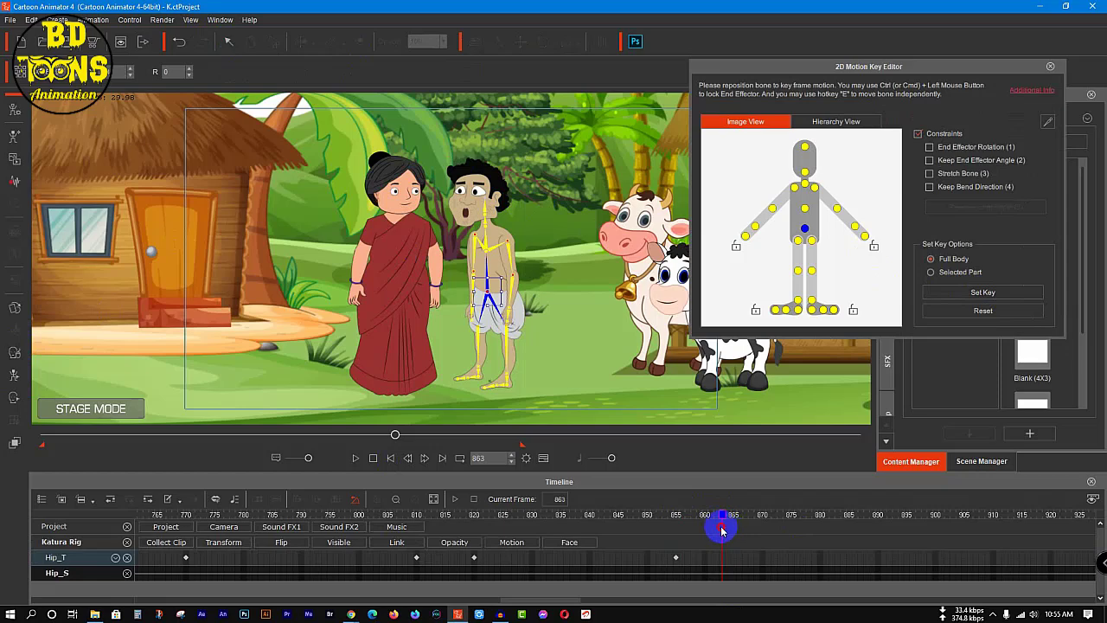
pyautogui.click(815, 188)
pyautogui.moveTo(536, 240); pyautogui.dragTo(534, 235)
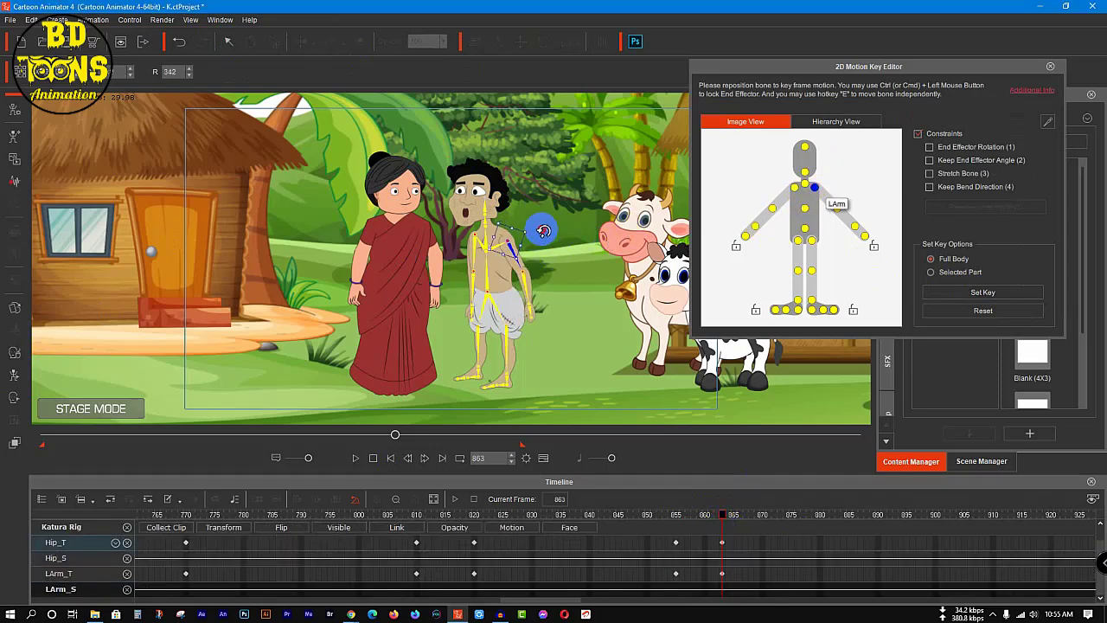
pyautogui.click(559, 264)
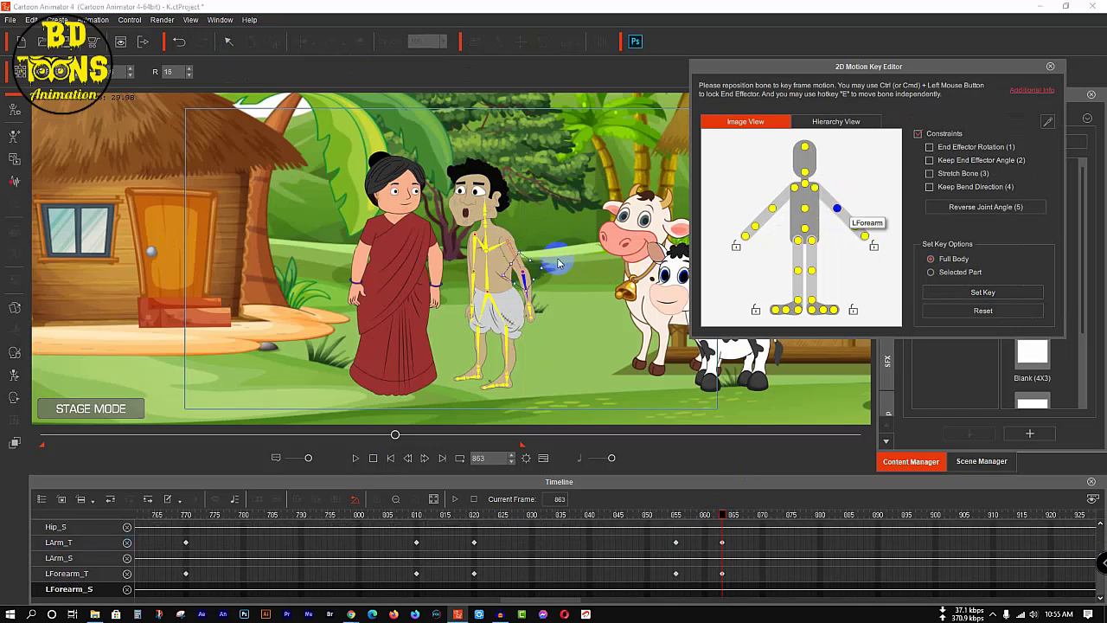
pyautogui.moveTo(547, 263); pyautogui.dragTo(529, 341)
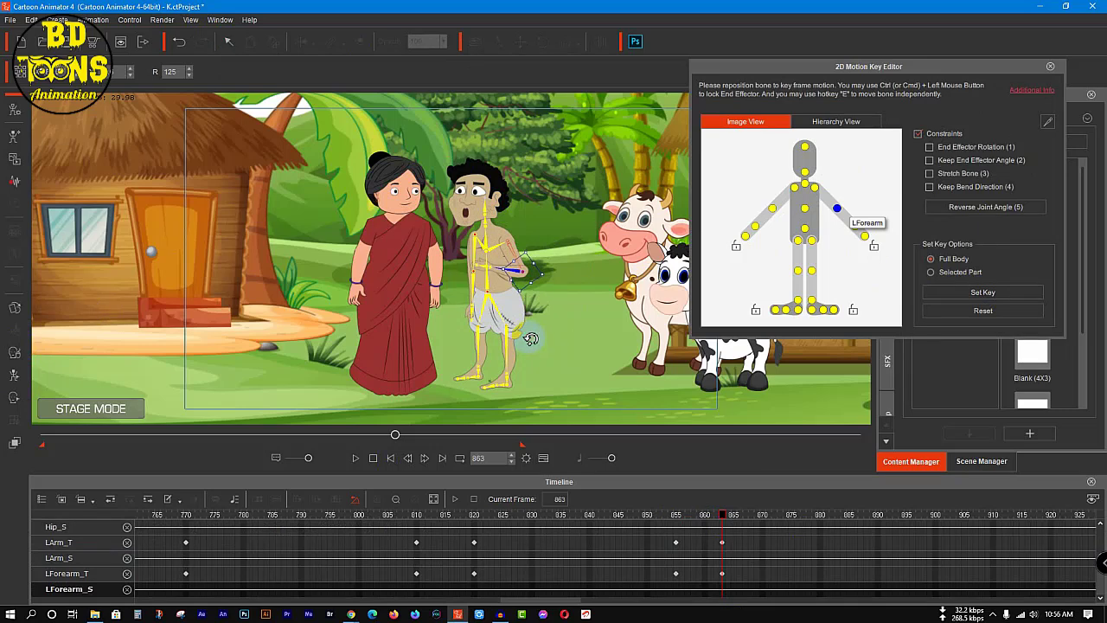
# Step: Key the man's left hand to sprite 29 at frame 863 and close the Sprite Editor
pyautogui.click(15, 308)
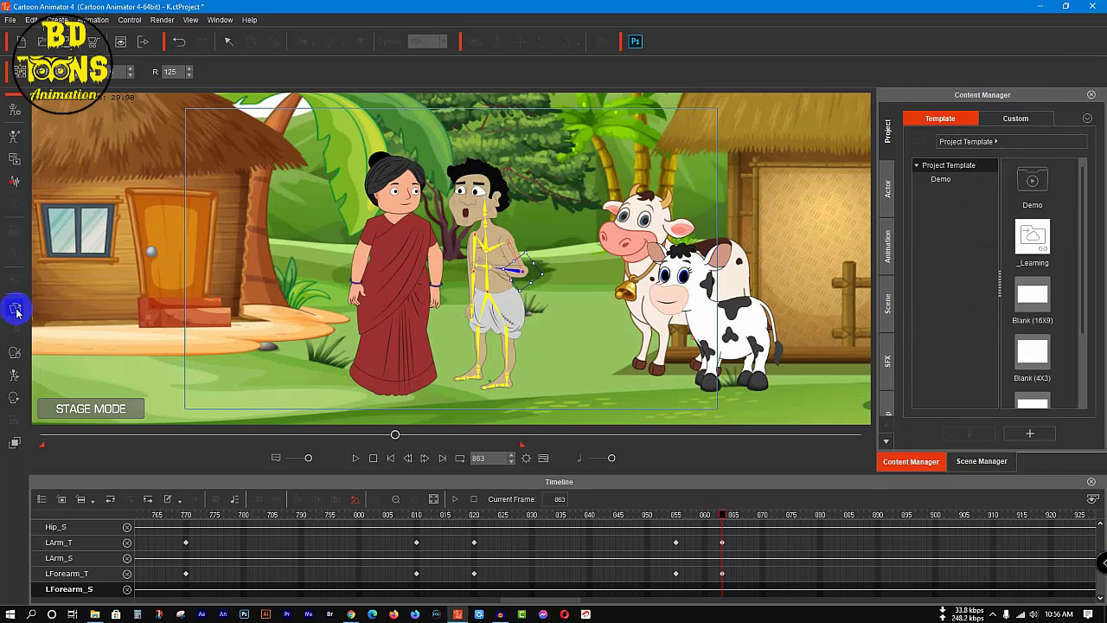
pyautogui.click(15, 310)
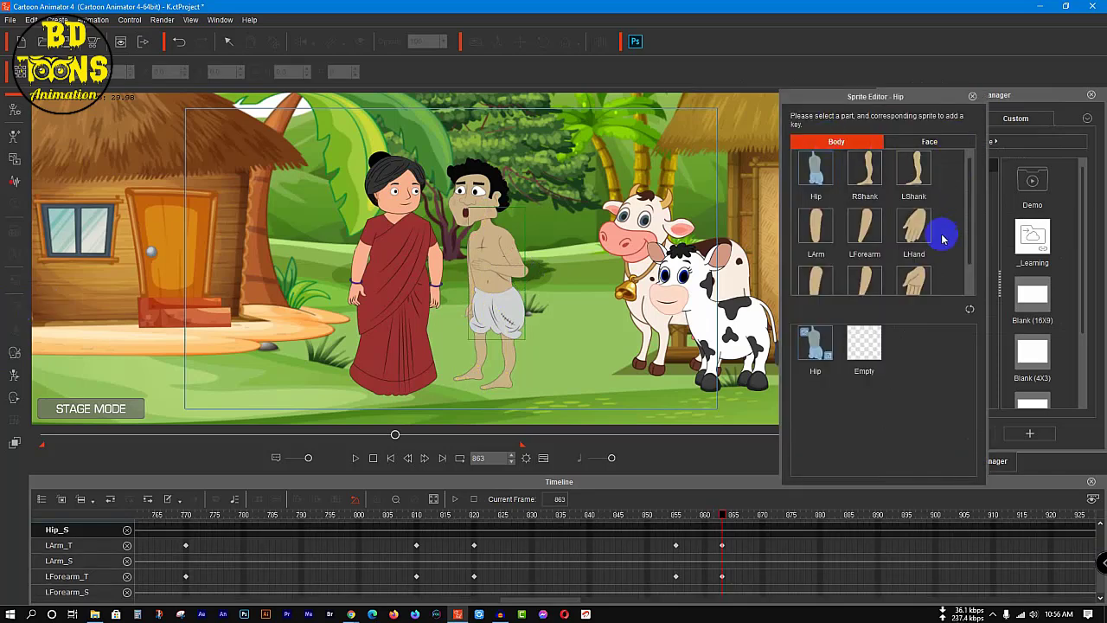
pyautogui.scroll(-2, 939, 246)
pyautogui.click(917, 201)
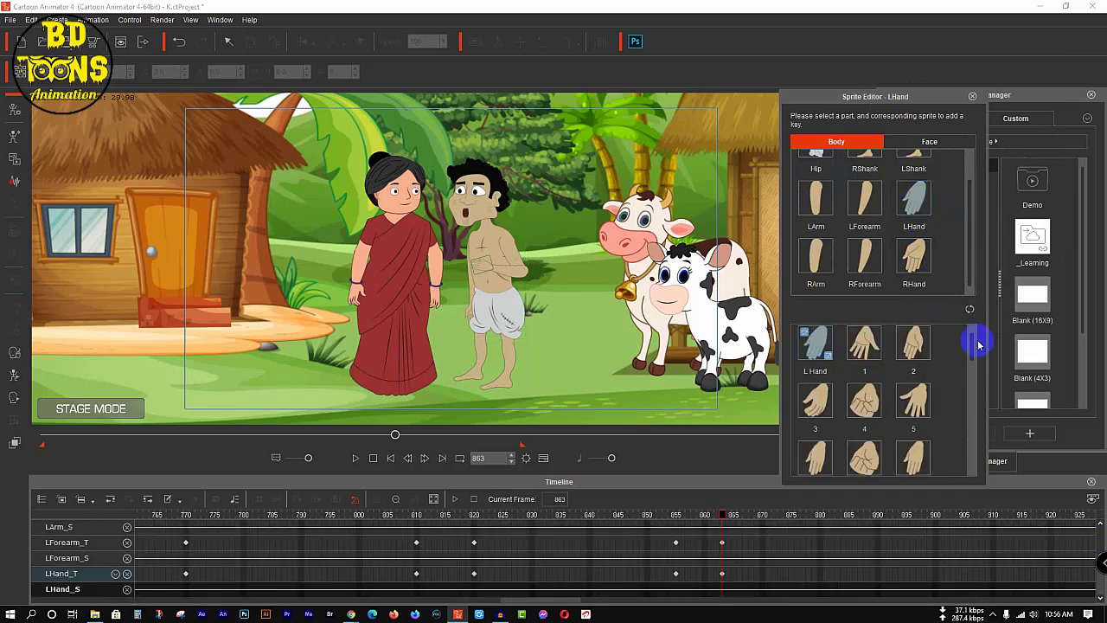
pyautogui.moveTo(972, 345); pyautogui.dragTo(986, 440)
pyautogui.click(915, 426)
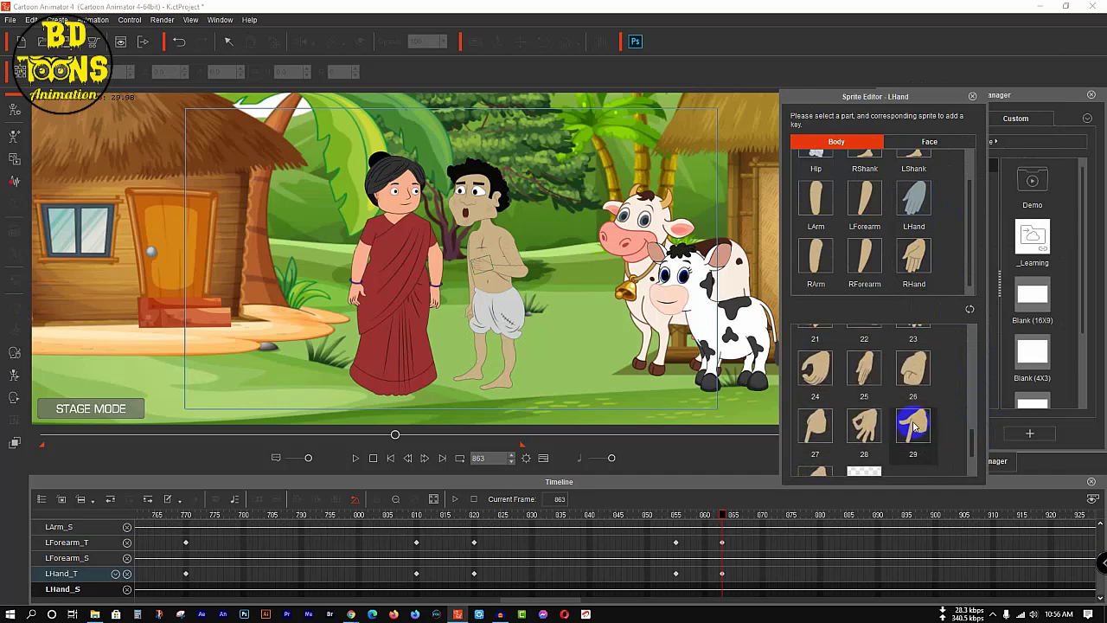
pyautogui.click(973, 97)
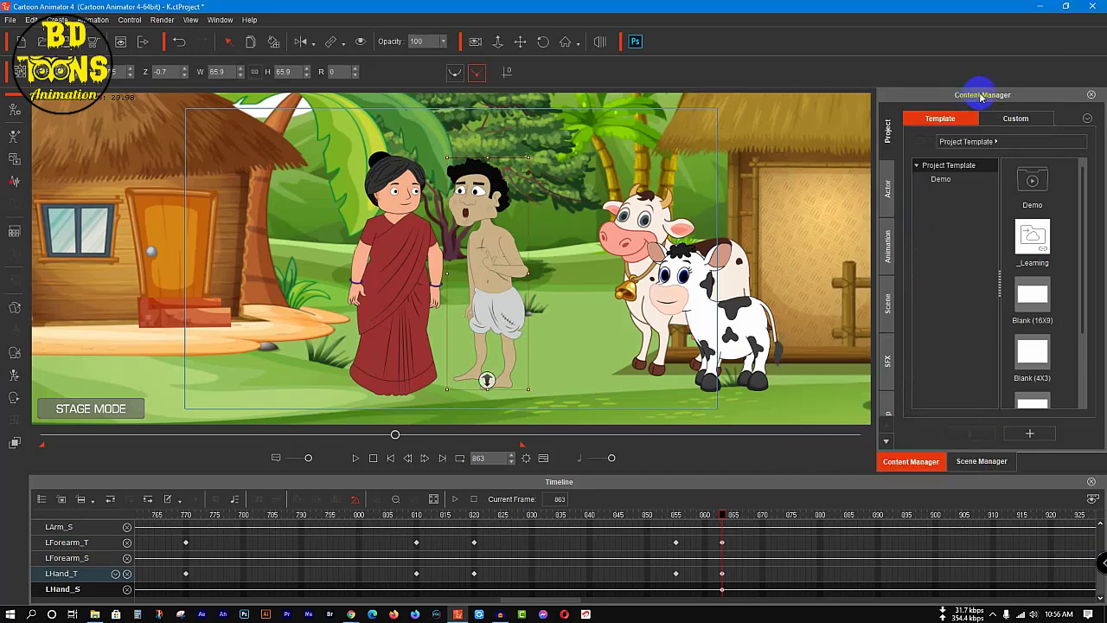
# Step: Rotate the man's left hand to about 302 at frame 863 and close the 2D Motion Key Editor
pyautogui.click(14, 379)
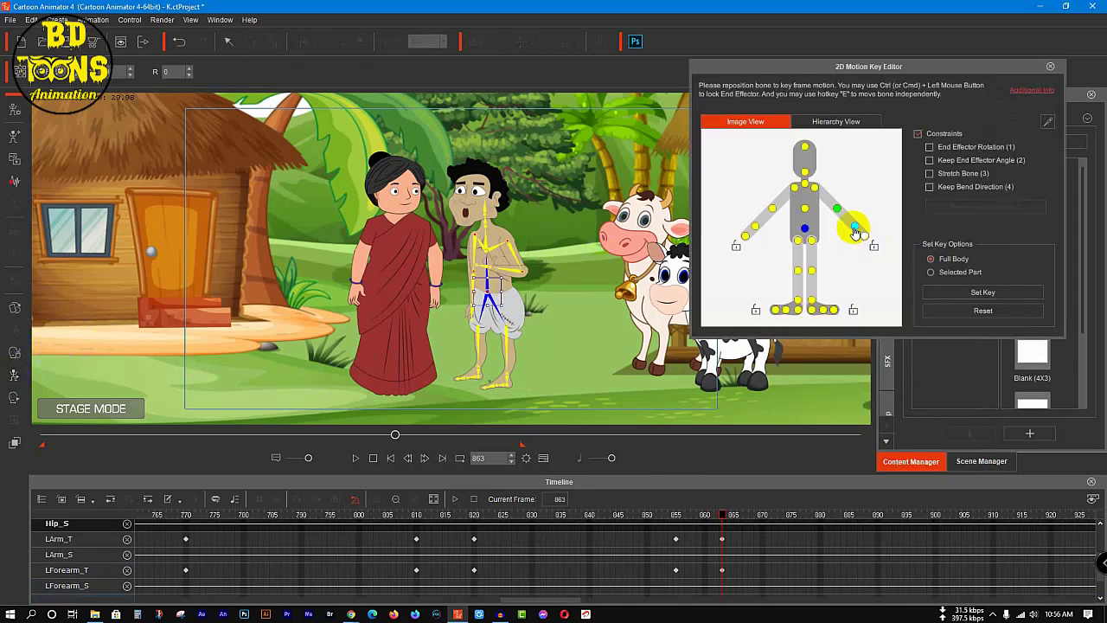
pyautogui.click(854, 229)
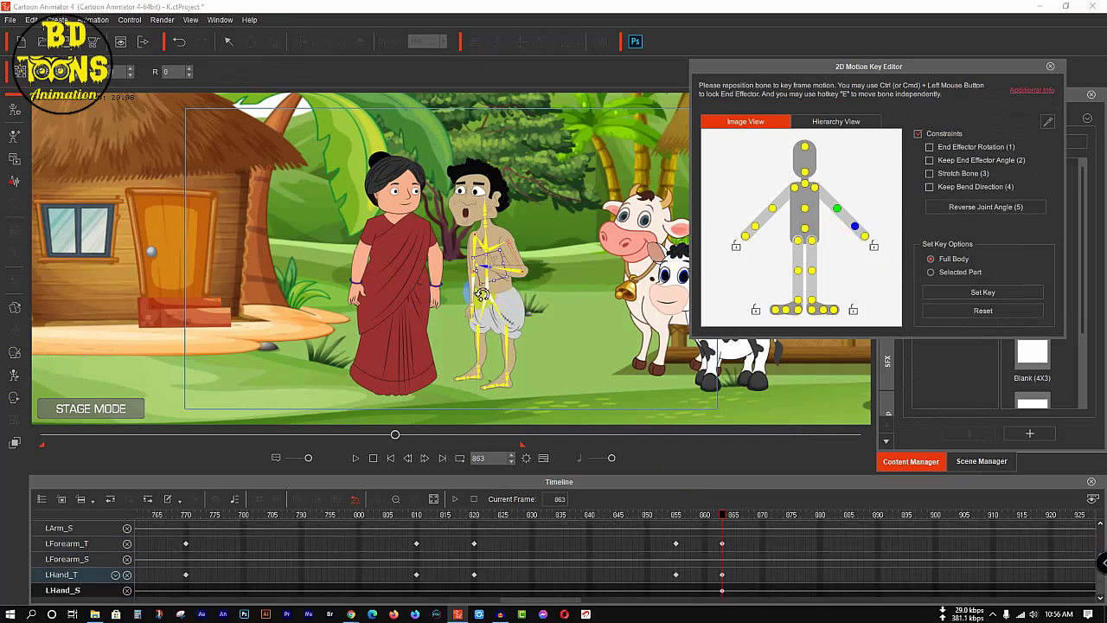
pyautogui.moveTo(482, 294); pyautogui.dragTo(517, 308)
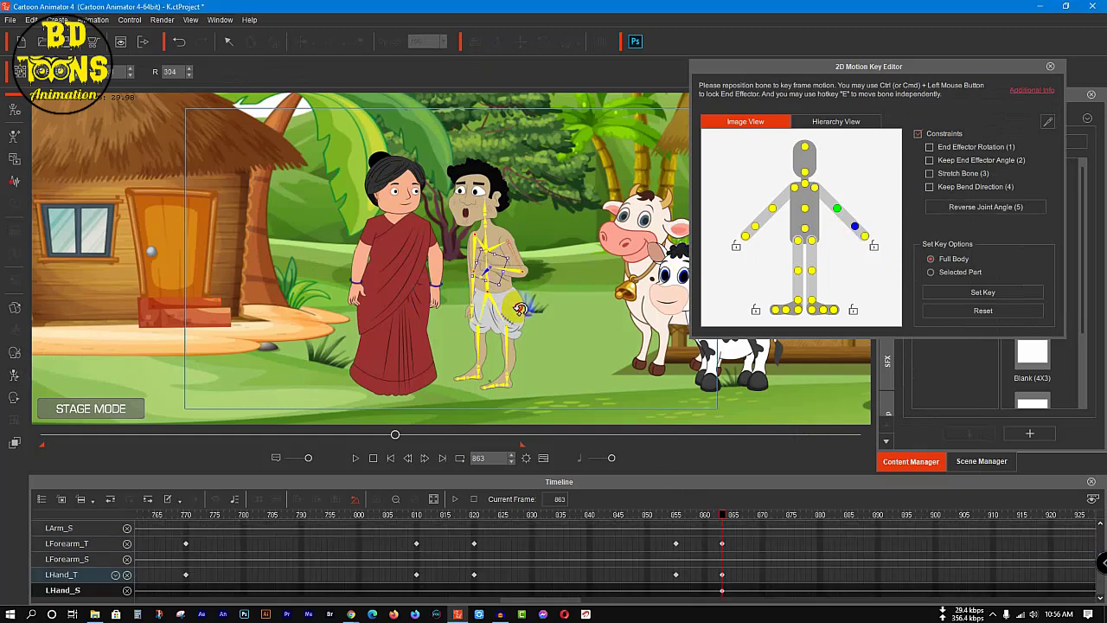
pyautogui.click(1050, 66)
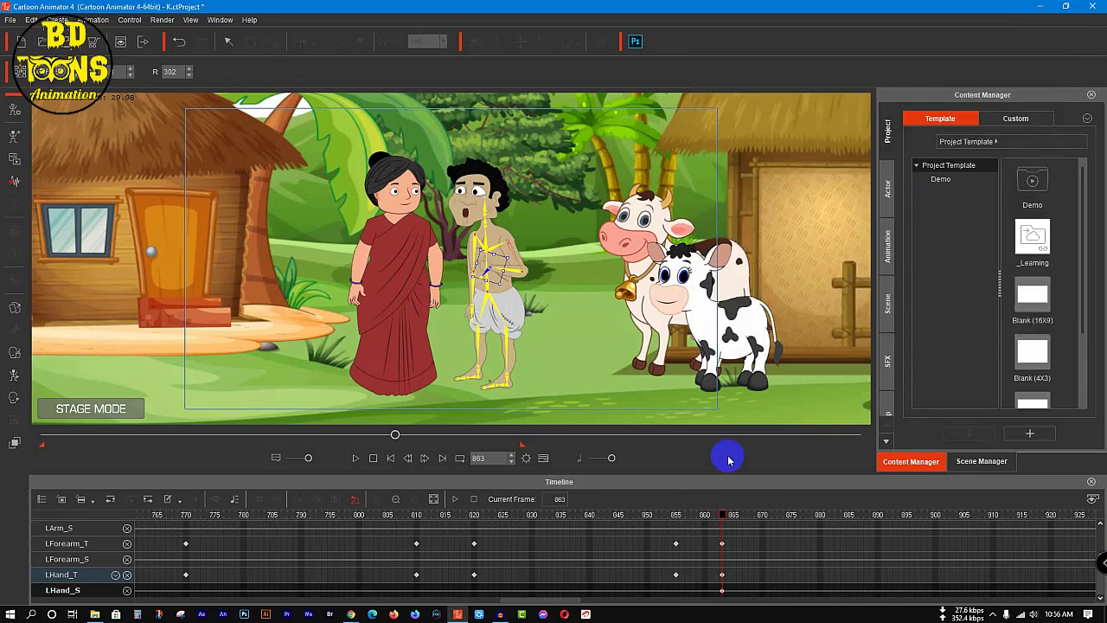
# Step: Play the gesture through to the end of the man's line and set a full-body motion key for him at frame 920
pyautogui.moveTo(721, 516); pyautogui.dragTo(326, 531)
pyautogui.press('space')
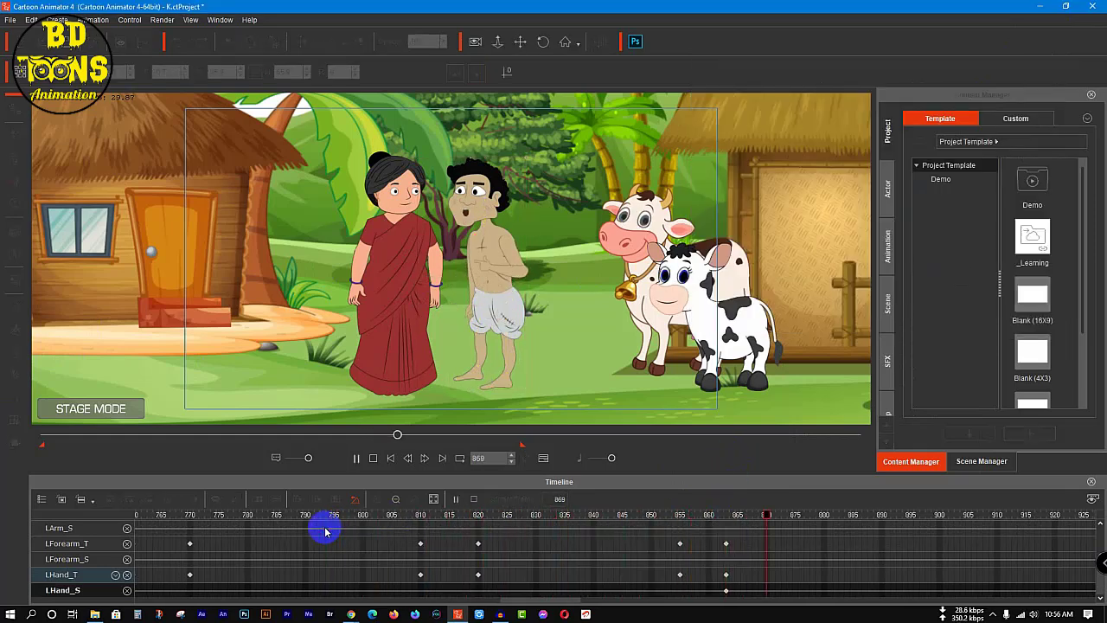
pyautogui.press('space')
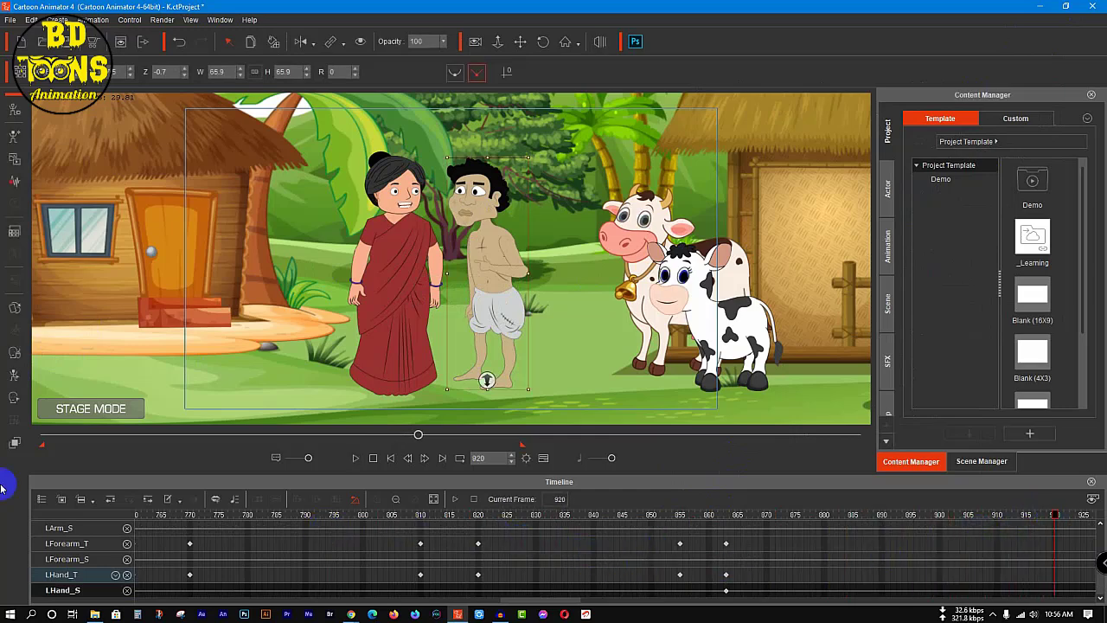
pyautogui.click(13, 375)
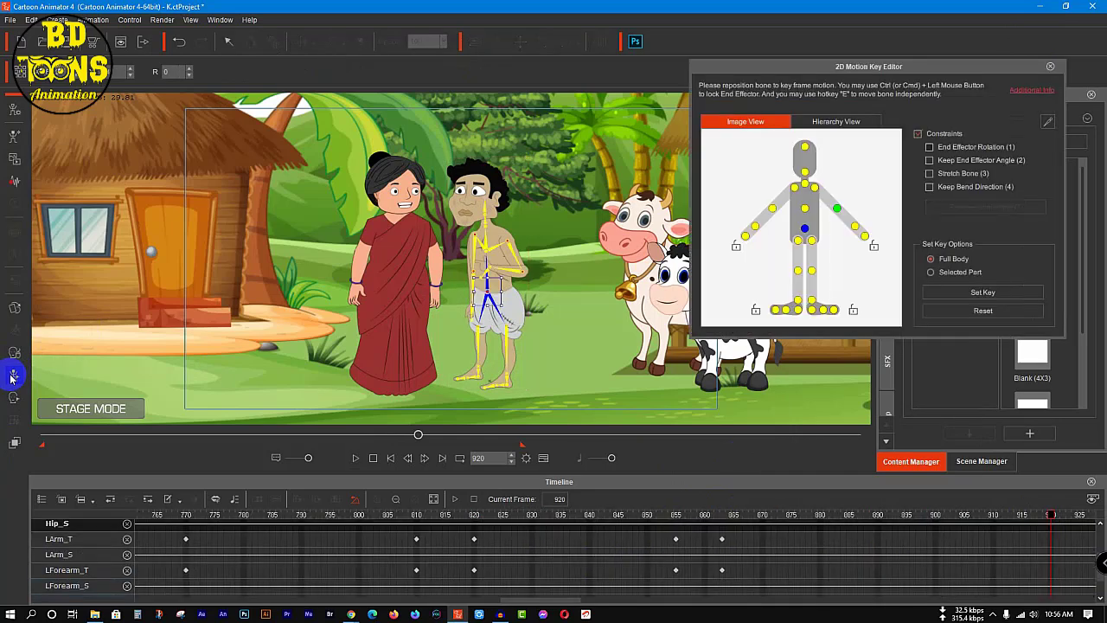
pyautogui.click(994, 293)
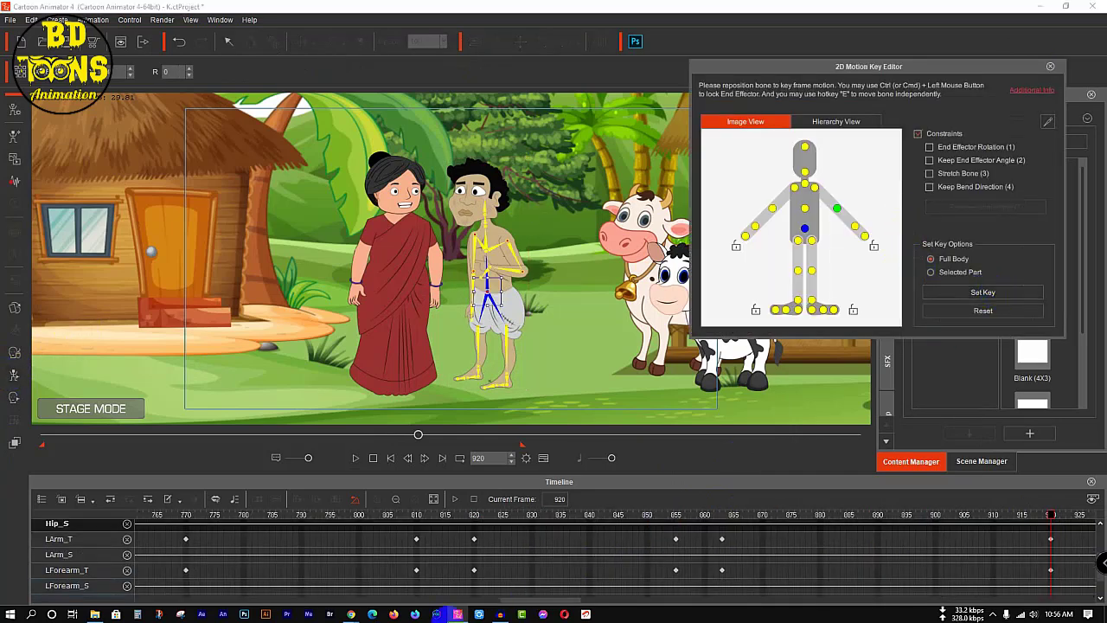
# Step: At frame 925, lower the man's left forearm to a rotation of about 52 and close the 2D Motion Key Editor
pyautogui.moveTo(515, 600); pyautogui.dragTo(537, 599)
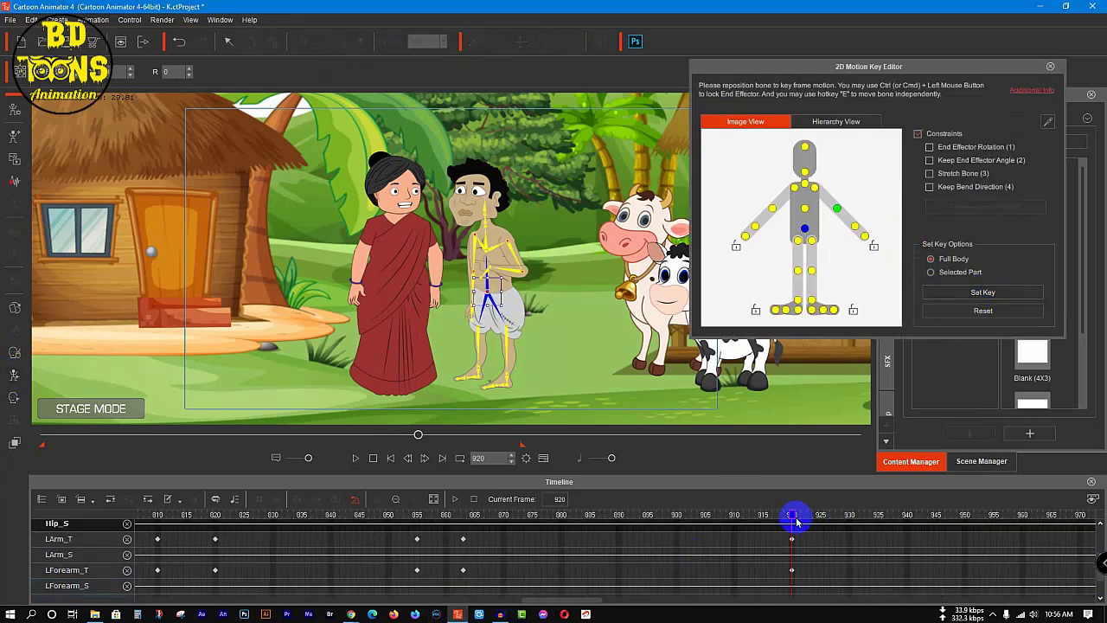
pyautogui.moveTo(795, 519); pyautogui.dragTo(831, 530)
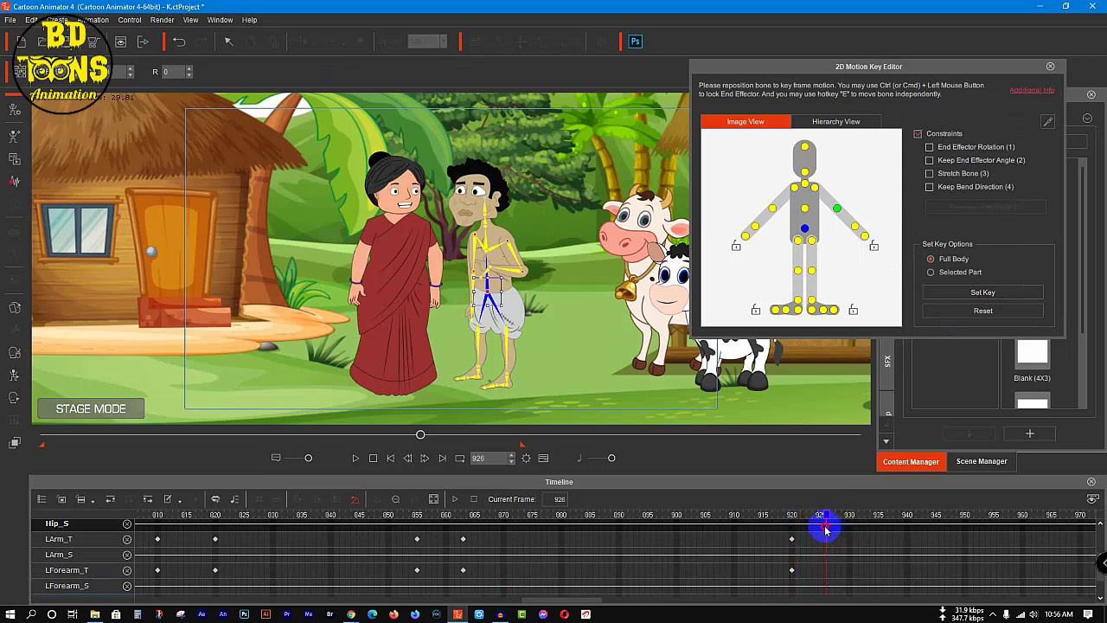
pyautogui.click(838, 211)
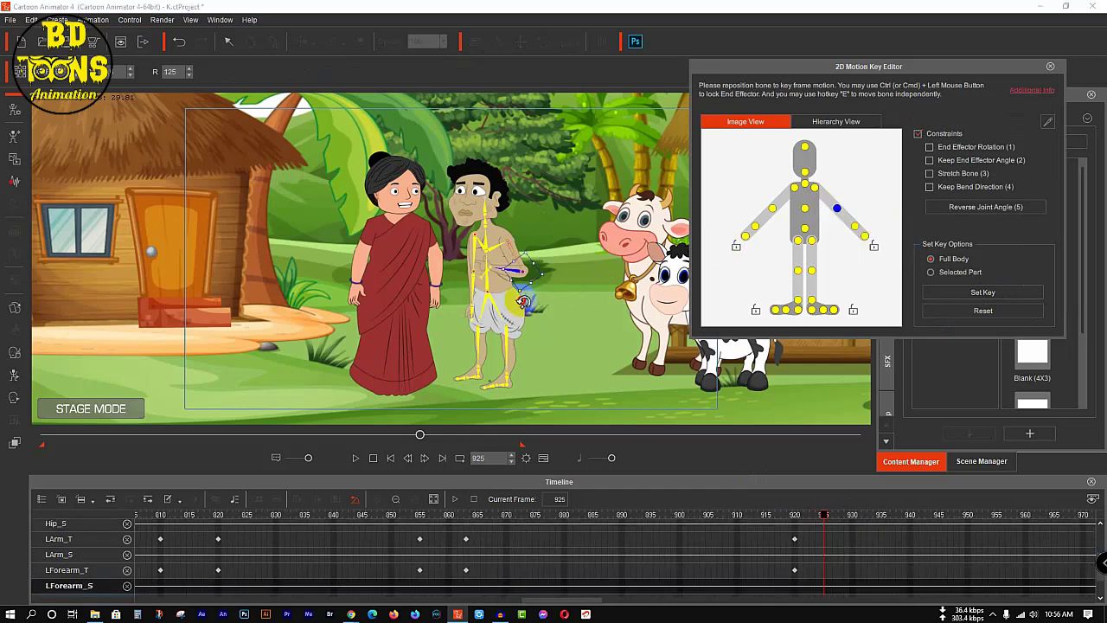
pyautogui.moveTo(523, 301); pyautogui.dragTo(594, 305)
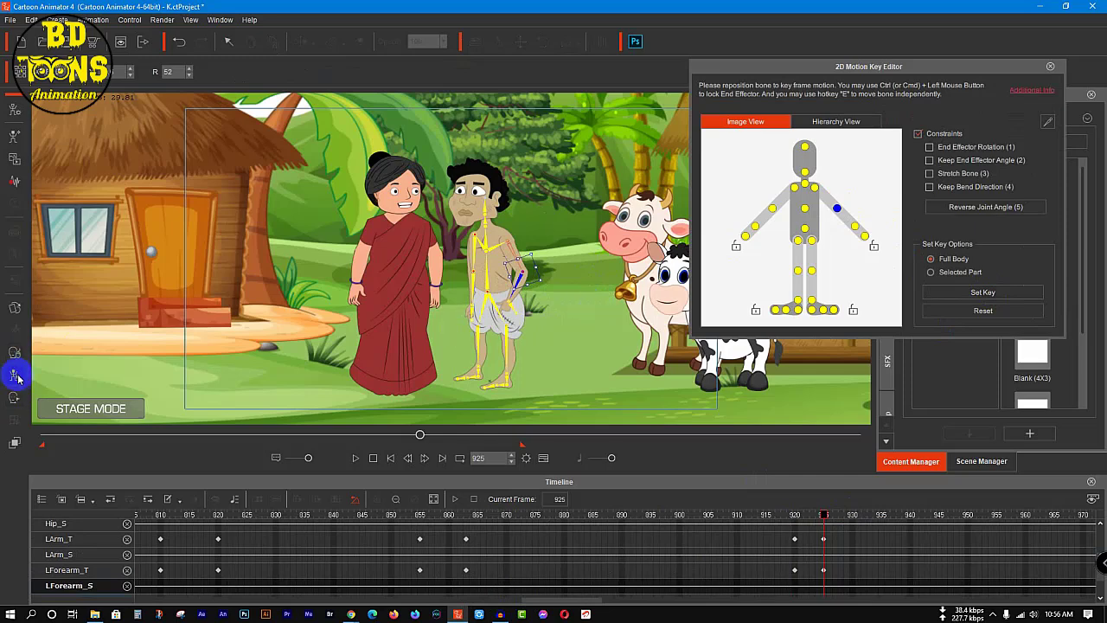
pyautogui.click(15, 308)
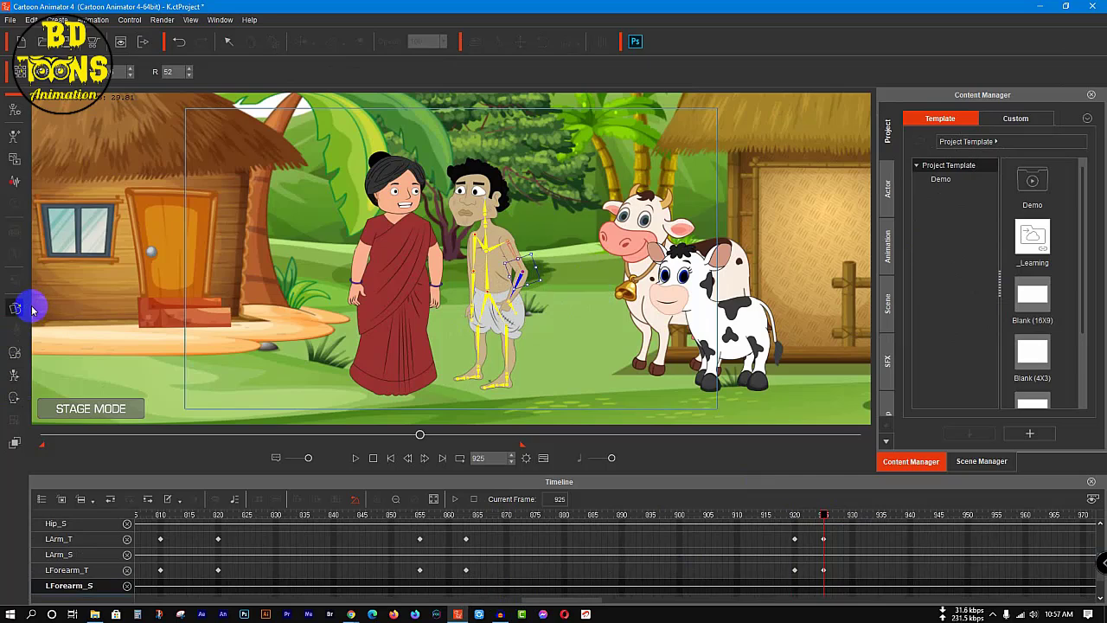
# Step: Key the man's left hand to the default L Hand sprite at frame 925 and close the Sprite Editor
pyautogui.click(29, 308)
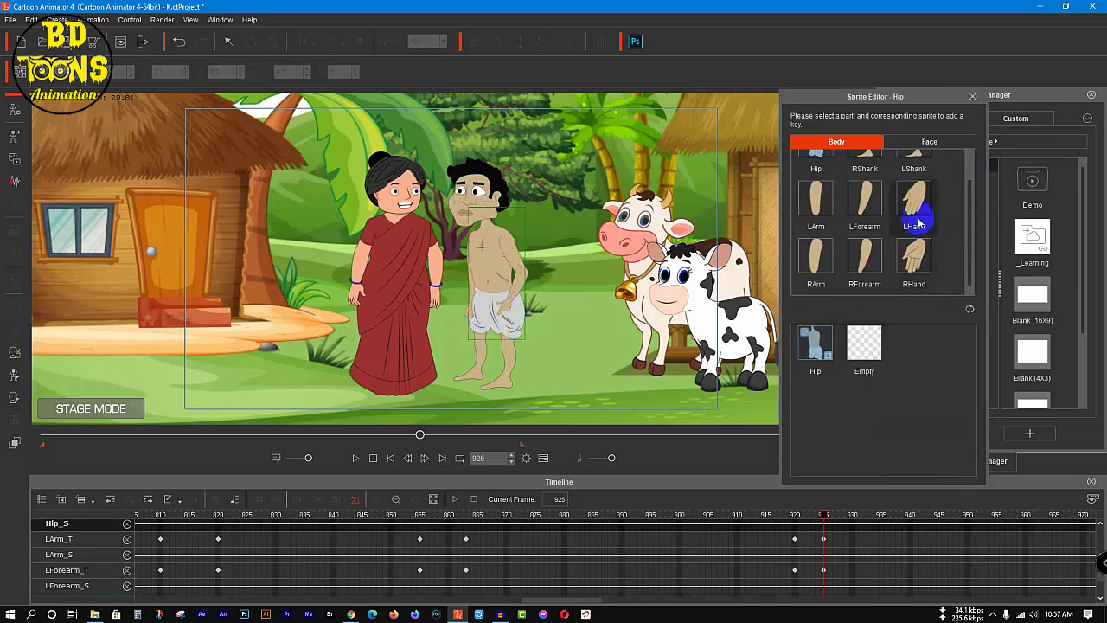
pyautogui.click(913, 199)
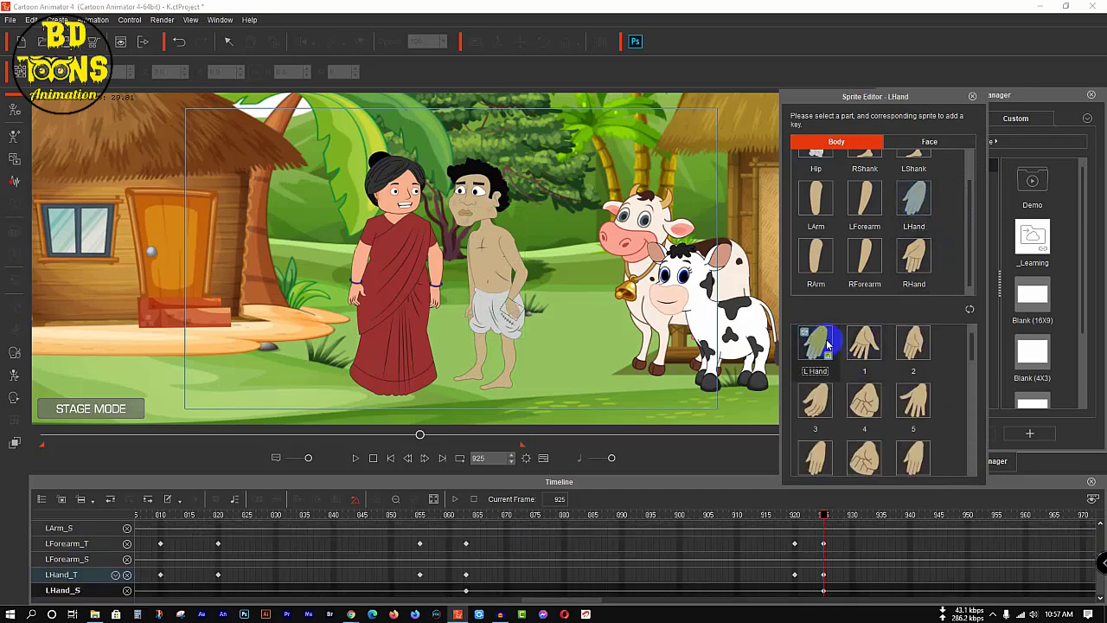
pyautogui.click(973, 96)
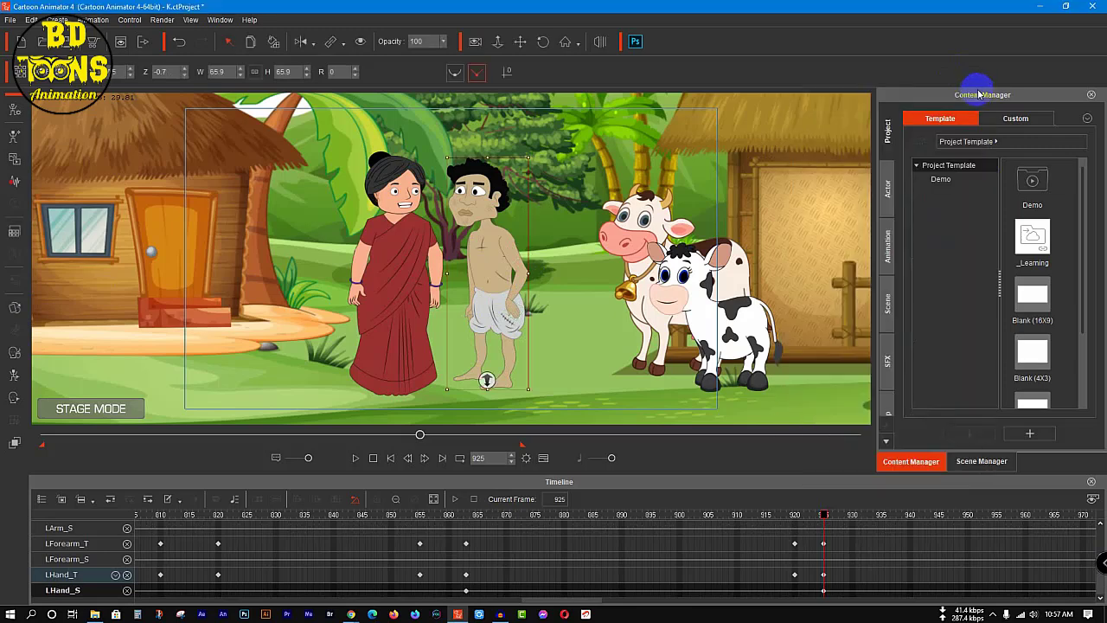
# Step: Rotate the man's left hand bone to about 6 at frame 925 in the 2D Motion Key Editor
pyautogui.click(14, 378)
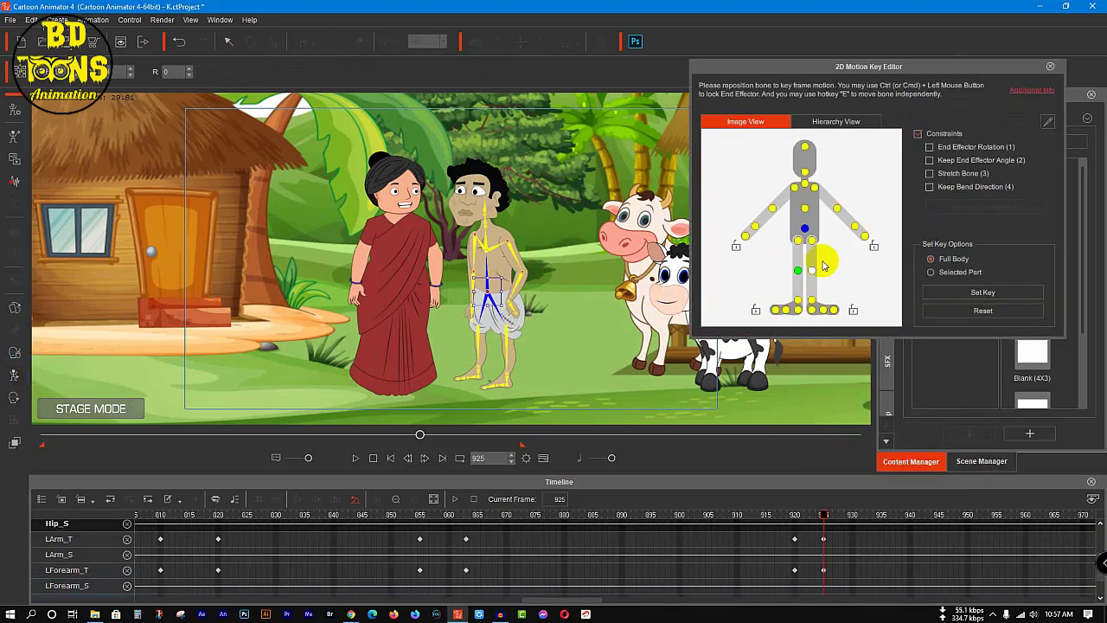
pyautogui.click(854, 227)
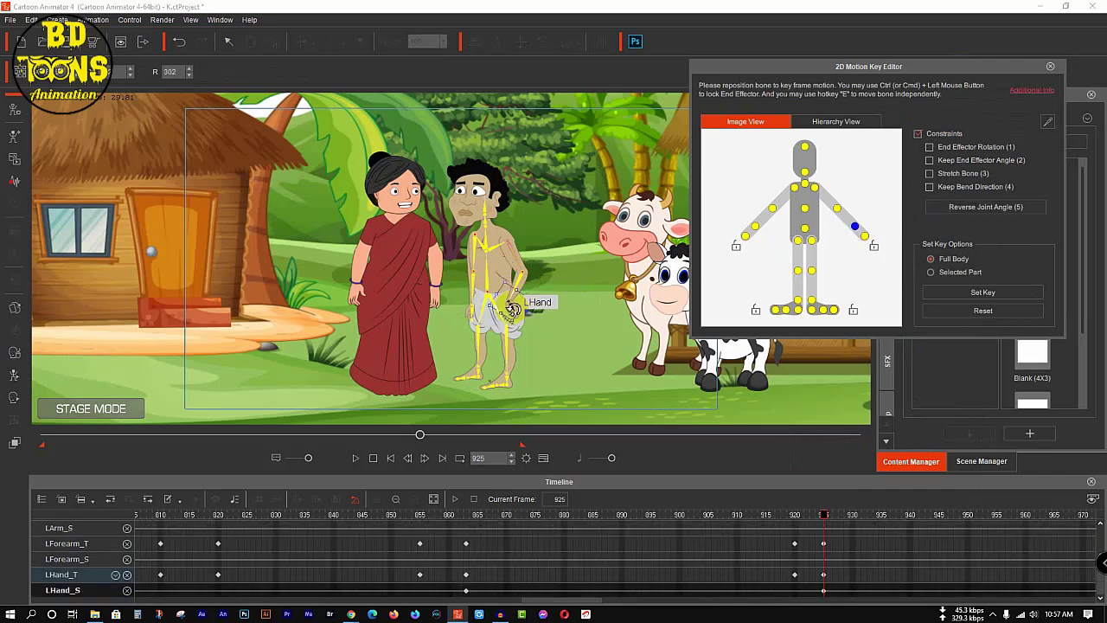
pyautogui.moveTo(539, 293); pyautogui.dragTo(529, 332)
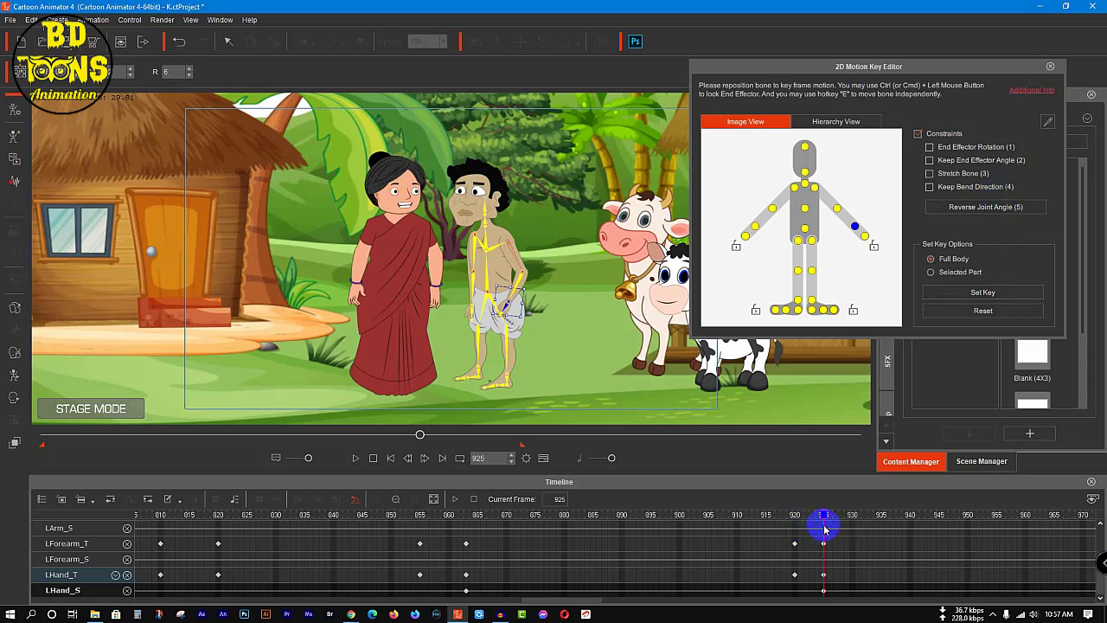
# Step: At frame 930, reset the man's pose and rotate his left forearm to about 26
pyautogui.moveTo(828, 519); pyautogui.dragTo(853, 522)
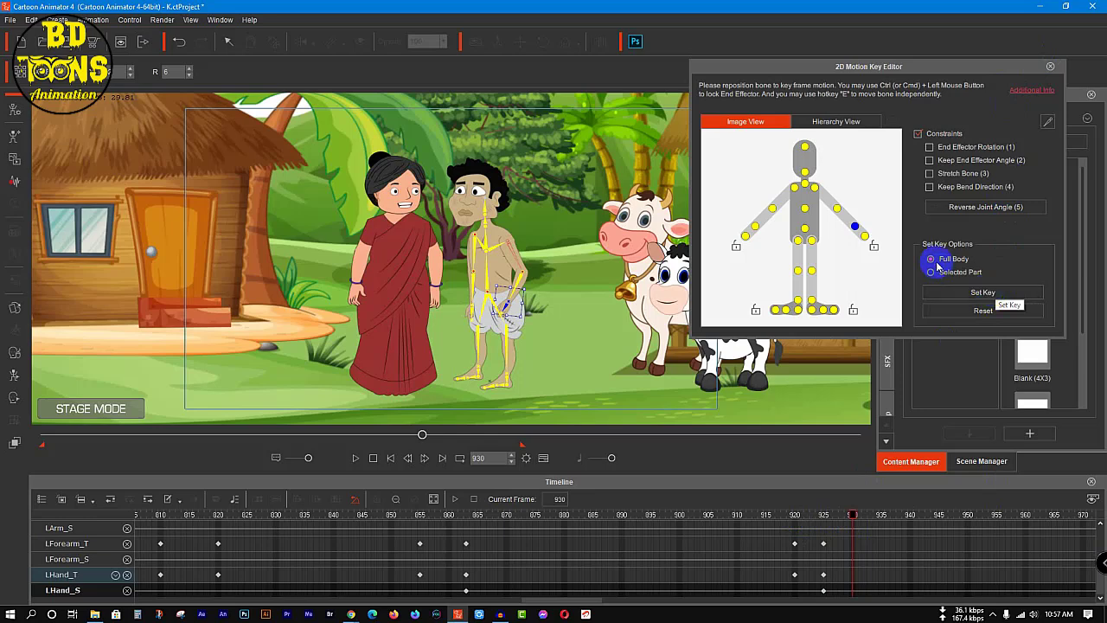
pyautogui.click(813, 191)
pyautogui.click(988, 311)
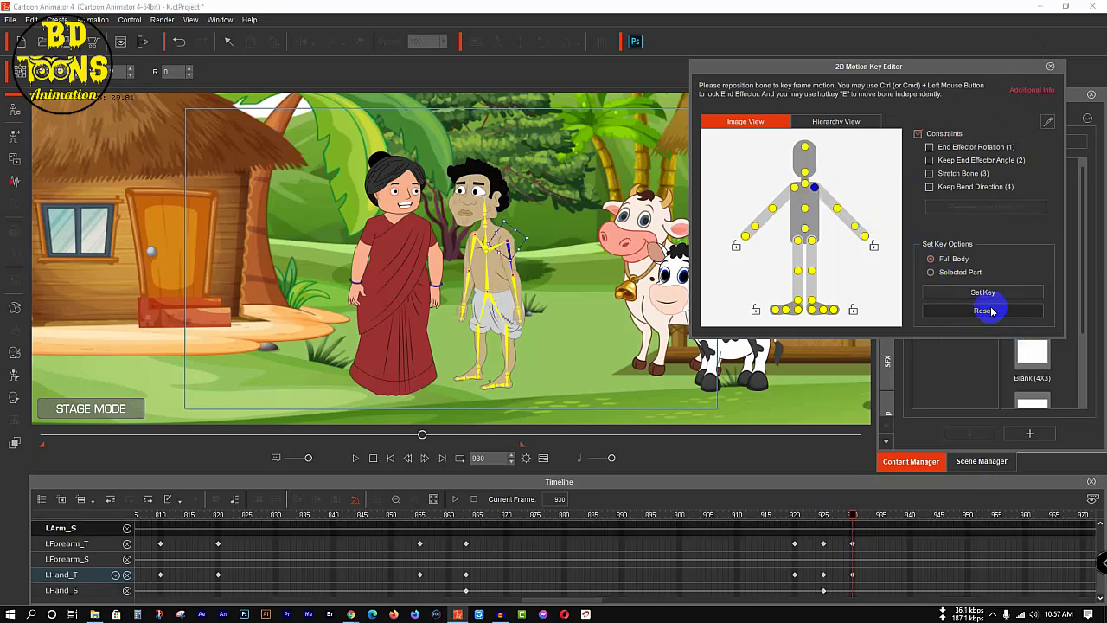
pyautogui.click(538, 288)
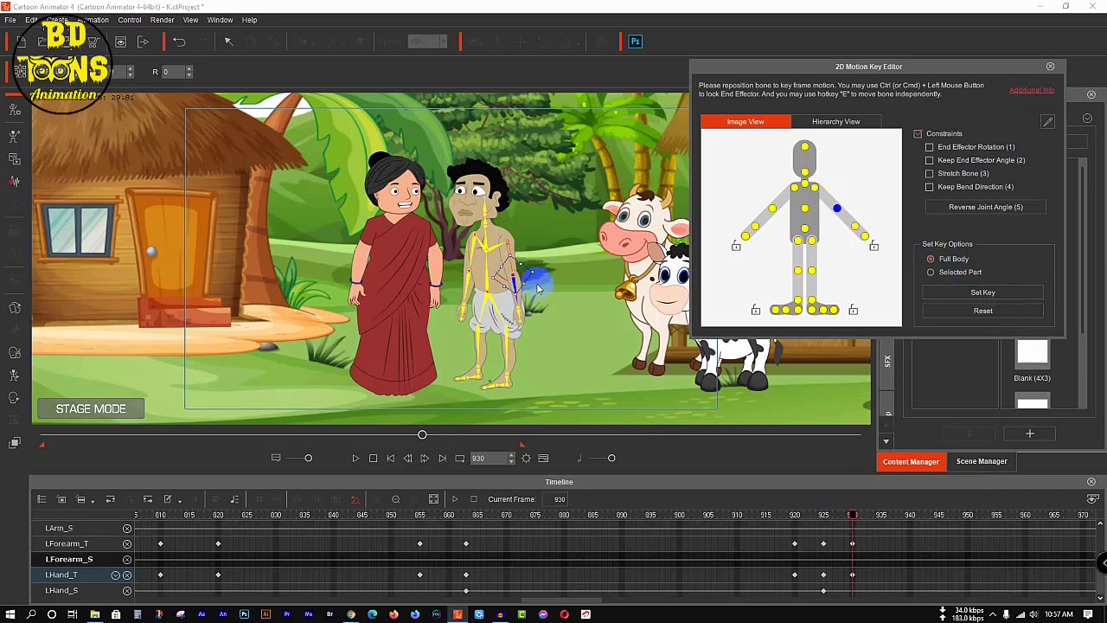
pyautogui.moveTo(538, 274); pyautogui.dragTo(539, 285)
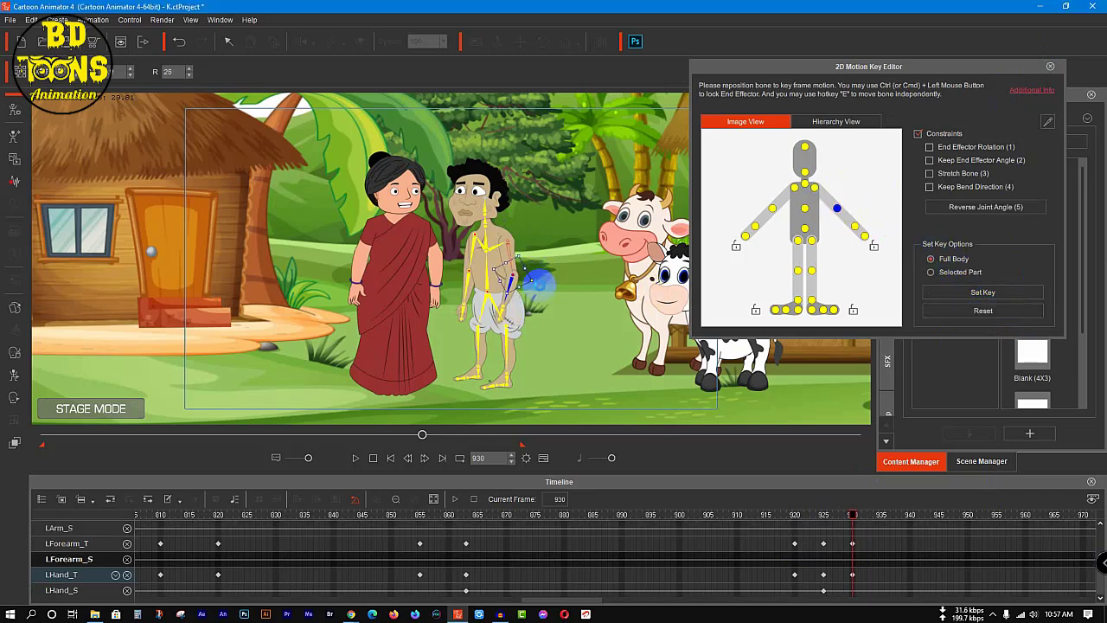
# Step: At frame 930, rotate the man's right upper arm to about 353 and his right forearm to about 3
pyautogui.click(797, 196)
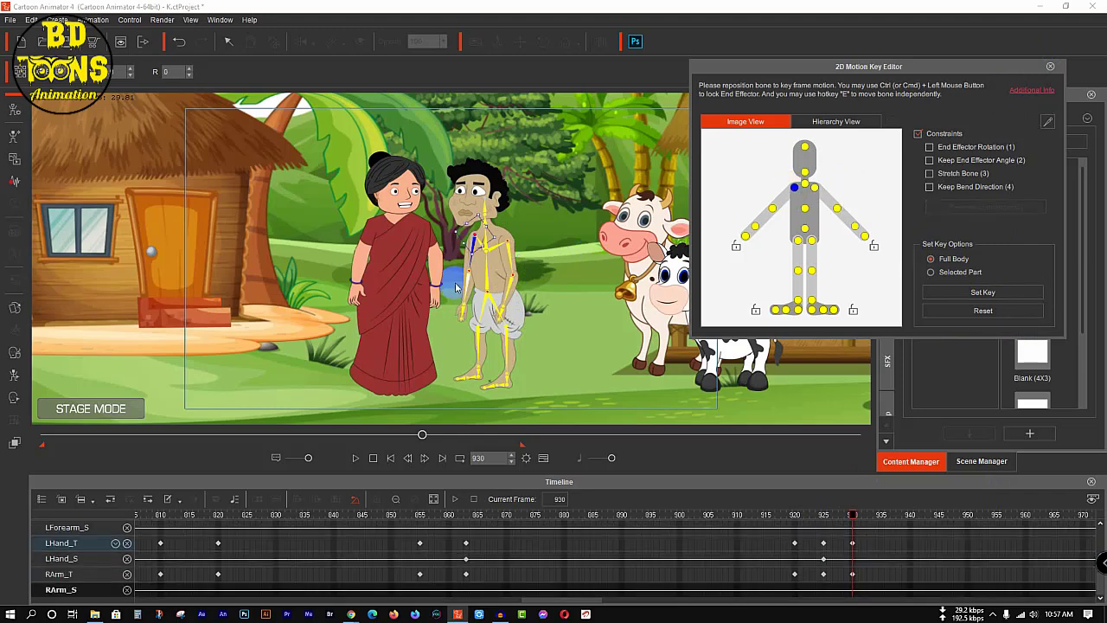
pyautogui.moveTo(467, 257); pyautogui.dragTo(475, 264)
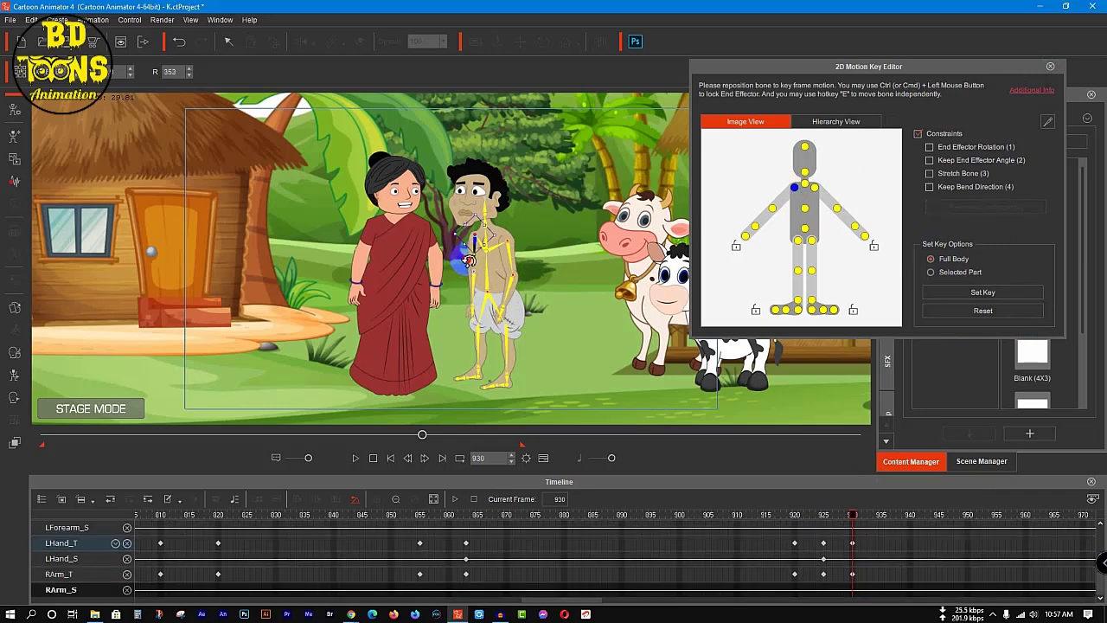
pyautogui.click(773, 212)
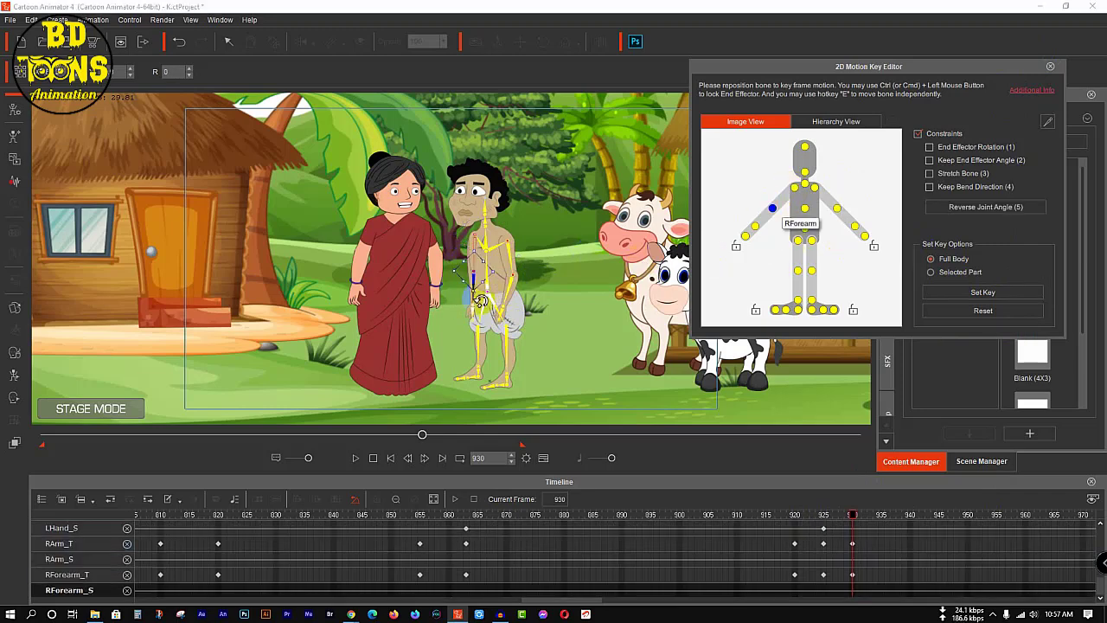
pyautogui.moveTo(474, 297); pyautogui.dragTo(471, 300)
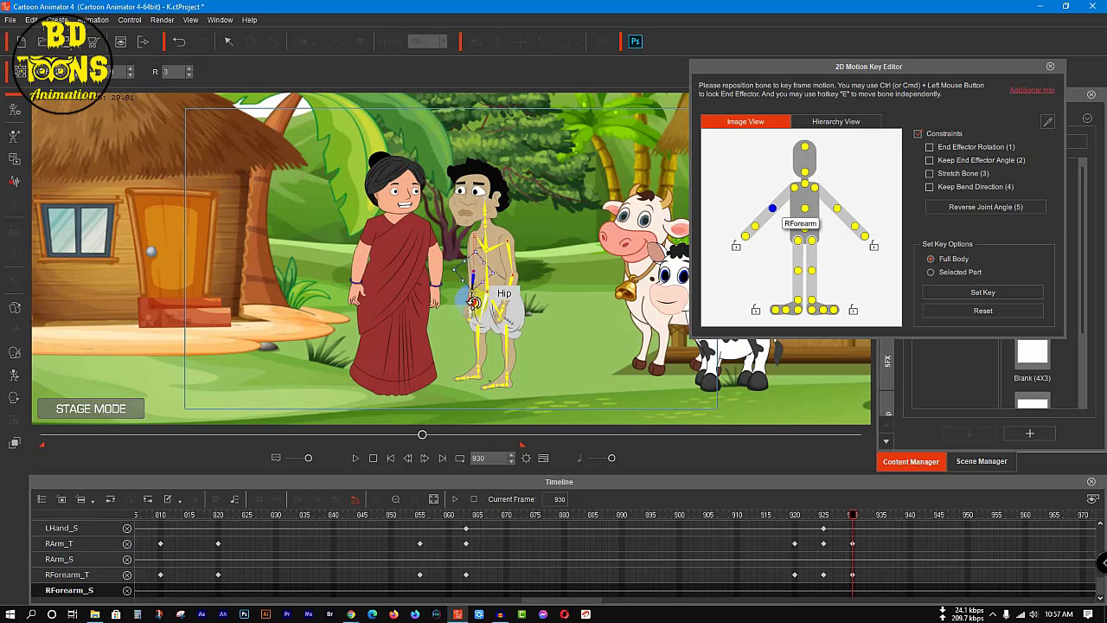
# Step: Play back the man's arm-lowering motion past frame 930 and close the 2D Motion Key Editor
pyautogui.moveTo(798, 527); pyautogui.dragTo(363, 558)
pyautogui.press('space')
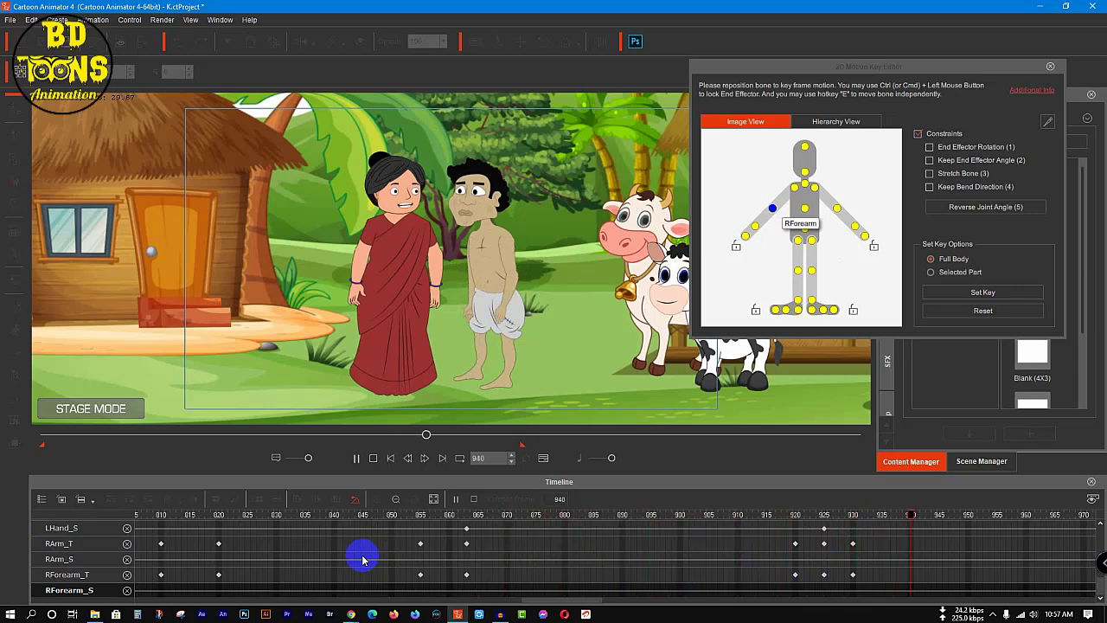
pyautogui.press('space')
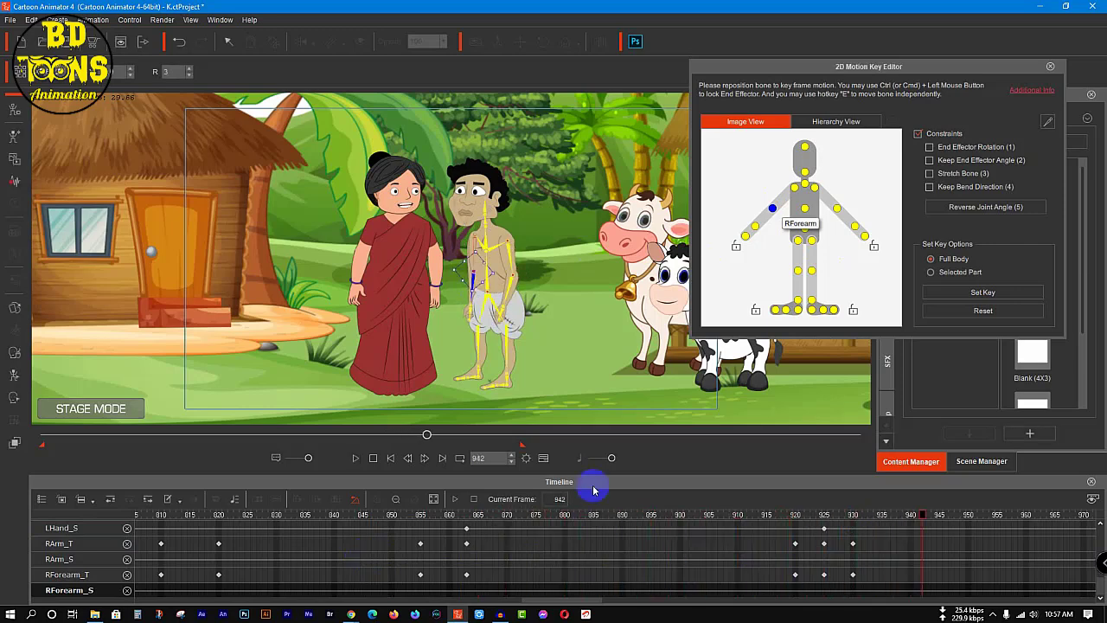
pyautogui.click(1050, 65)
# Step: Switch to File Explorer, open Katura Rig from the Rig Character folder in Photoshop, and quit the Creative Cloud repair prompt
pyautogui.click(1039, 7)
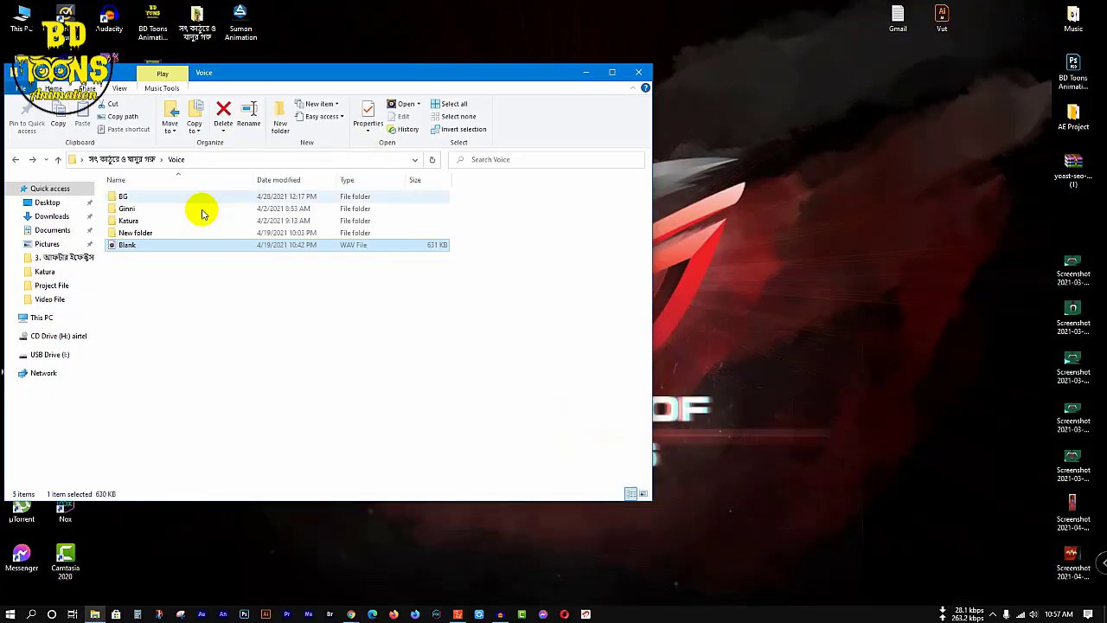
pyautogui.click(18, 159)
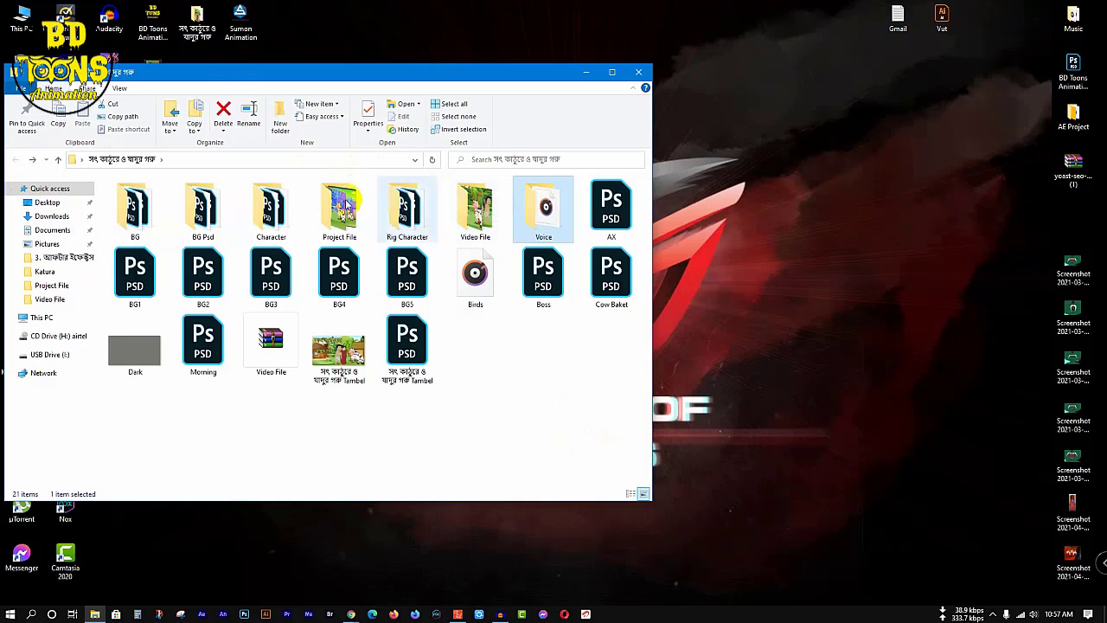
pyautogui.doubleClick(419, 213)
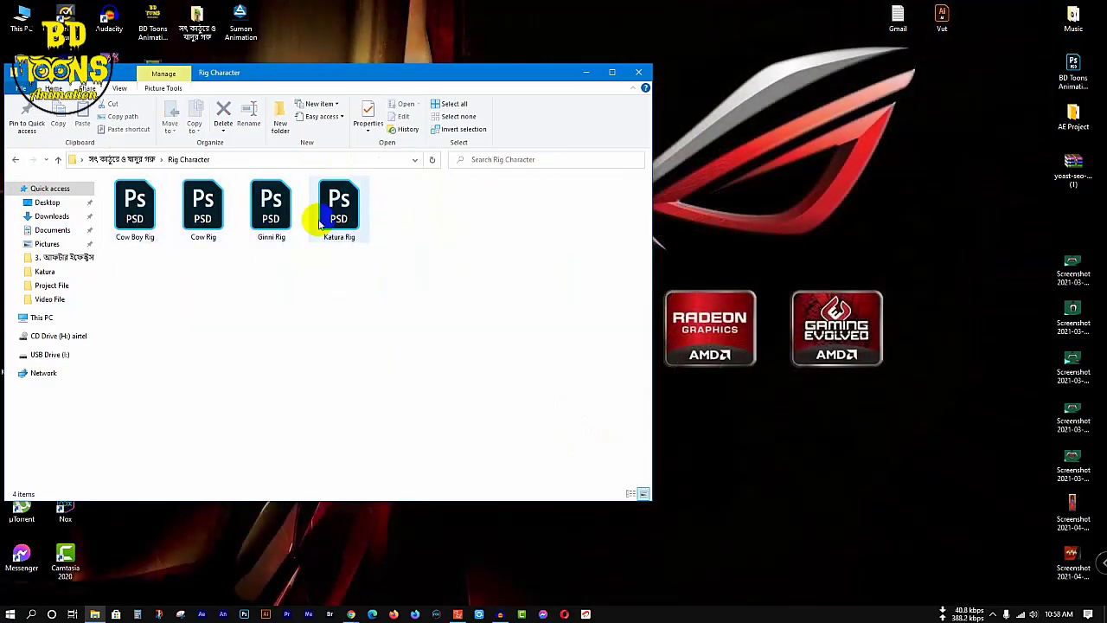
pyautogui.click(333, 201)
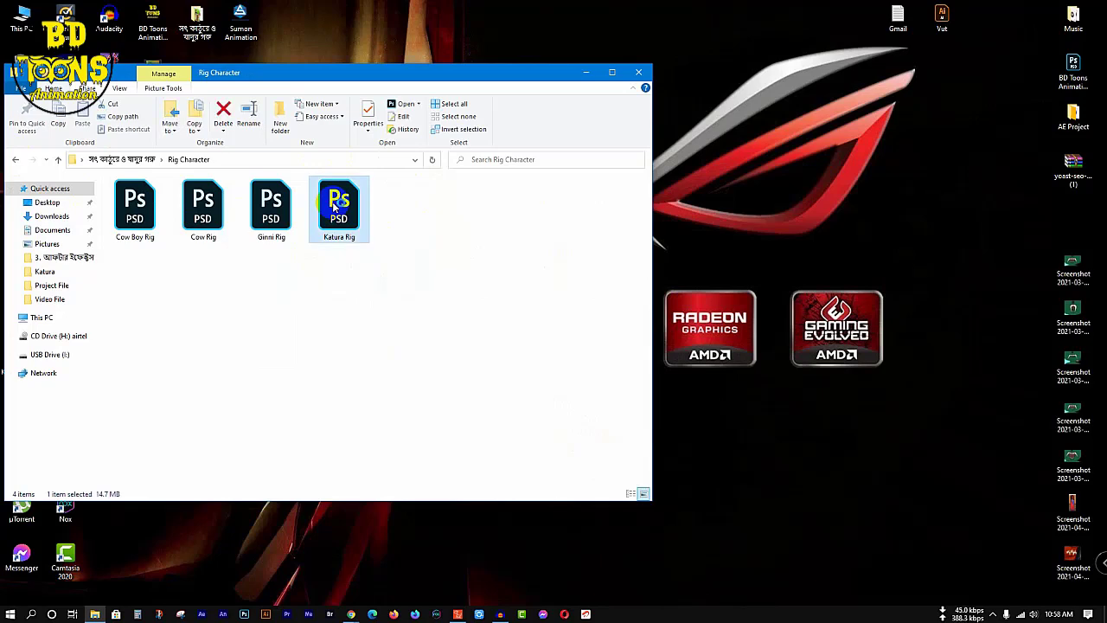
pyautogui.doubleClick(332, 202)
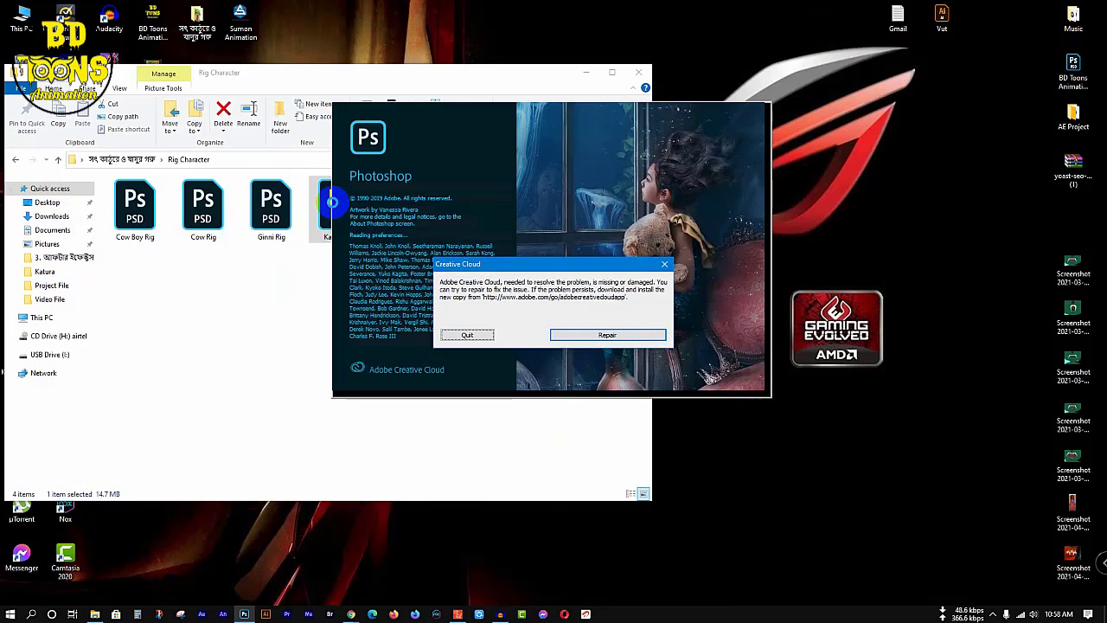
pyautogui.click(469, 334)
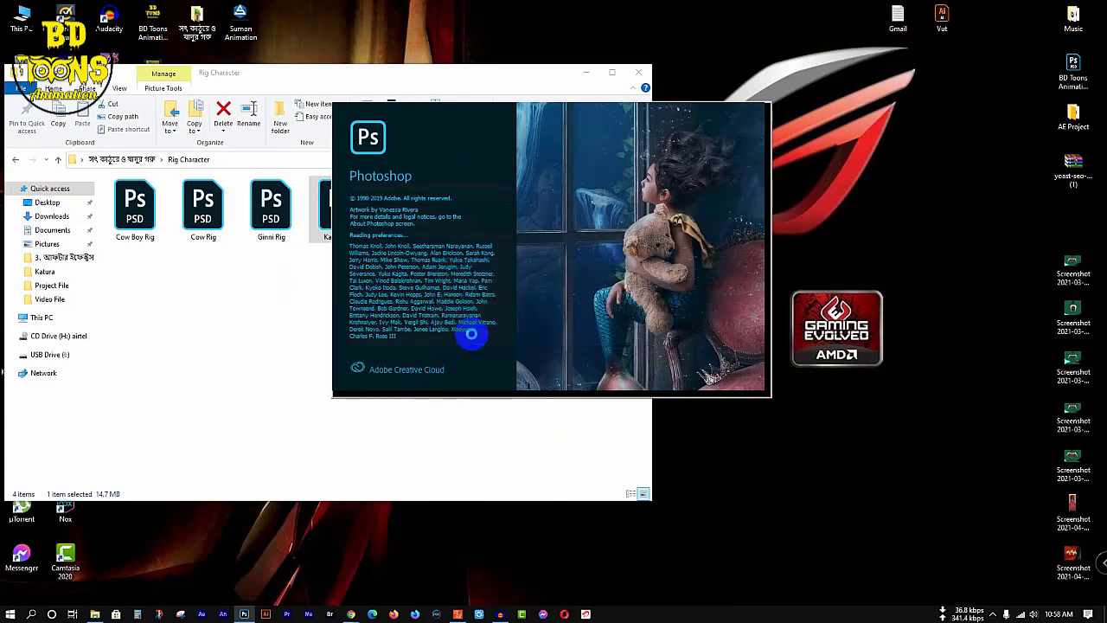
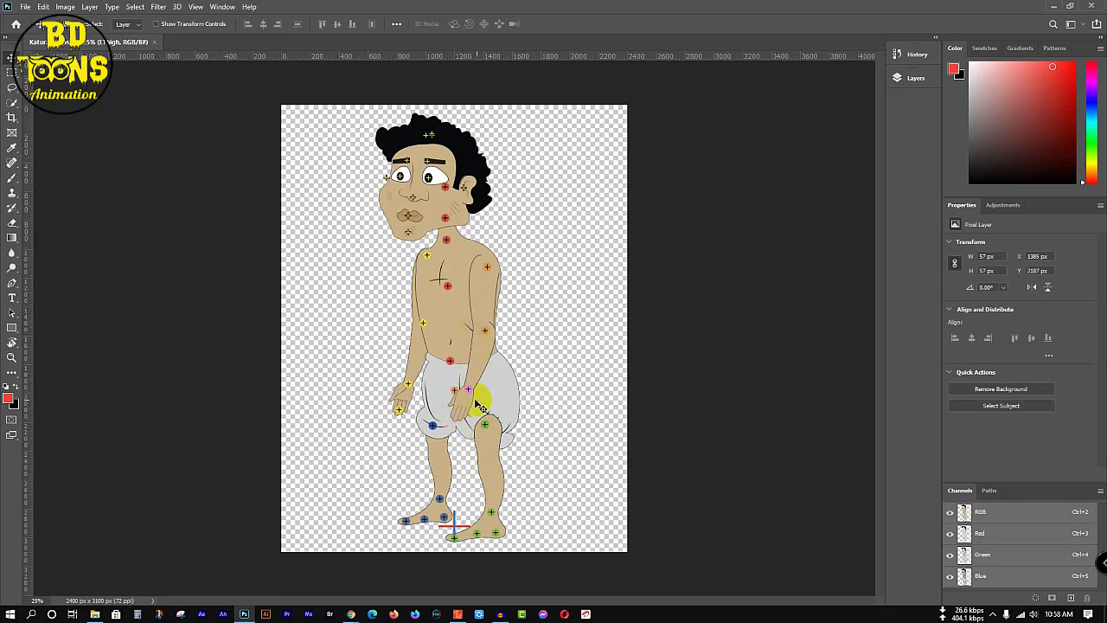
# Step: Move the LHand_Nub and RHand_Nub joint markers onto the palms of the character's hands and save the Katura Rig file
pyautogui.scroll(6, 476, 407)
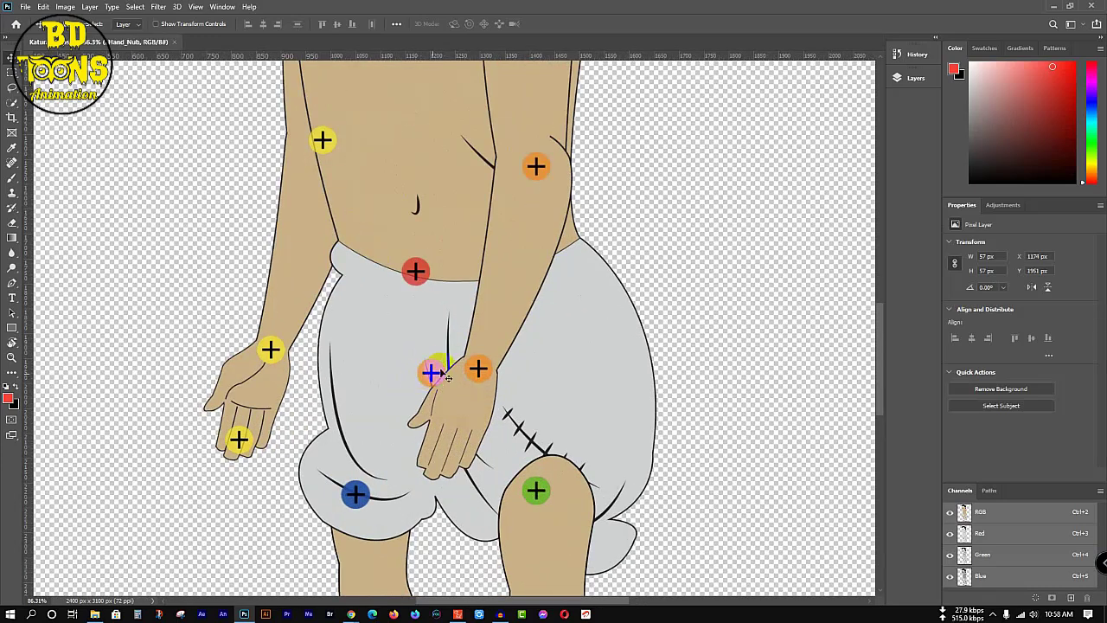
pyautogui.click(915, 78)
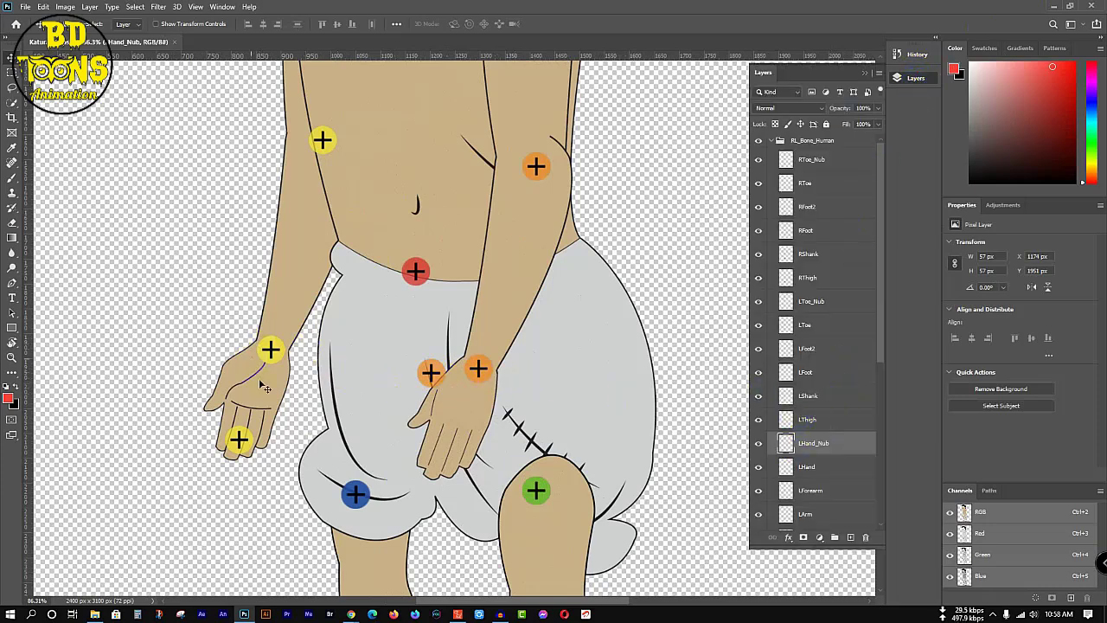
pyautogui.moveTo(435, 379); pyautogui.dragTo(440, 463)
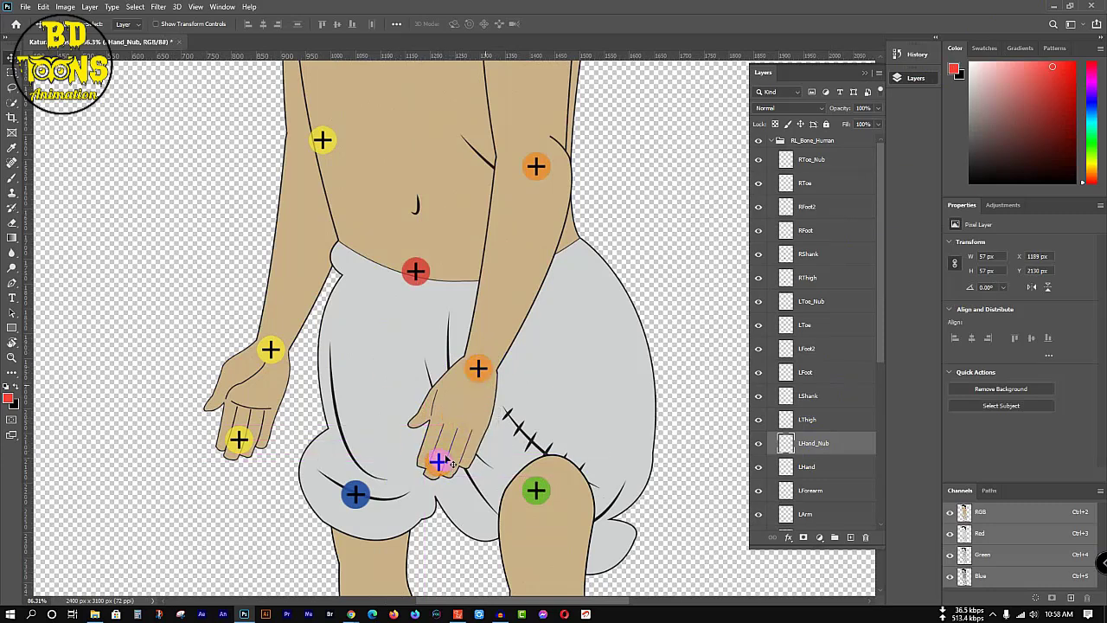
pyautogui.moveTo(449, 428); pyautogui.dragTo(461, 415)
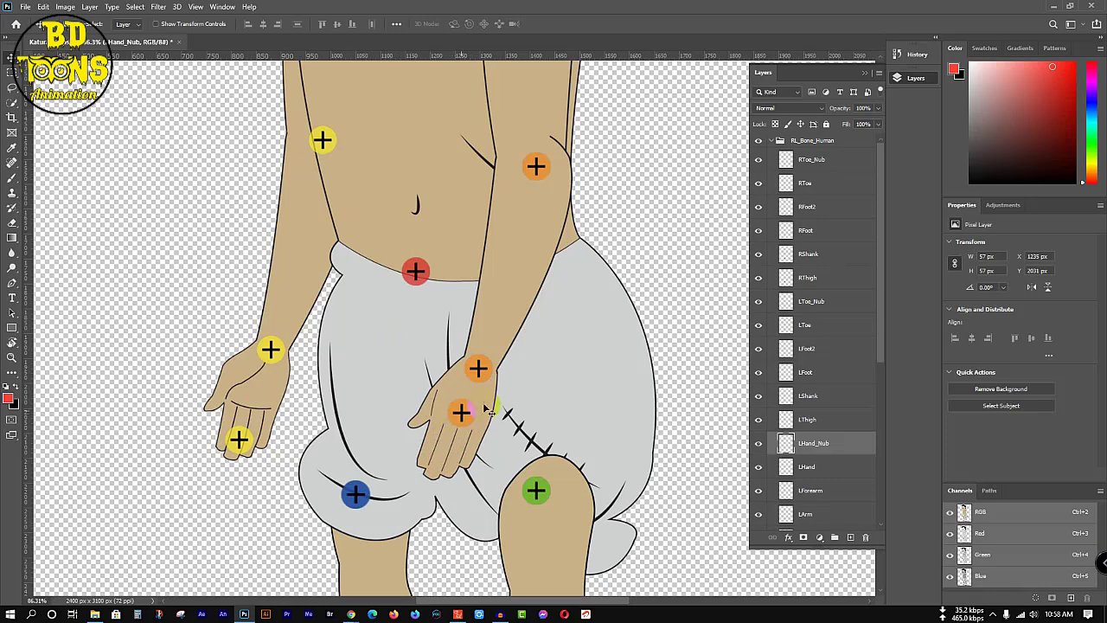
pyautogui.moveTo(240, 440); pyautogui.dragTo(255, 397)
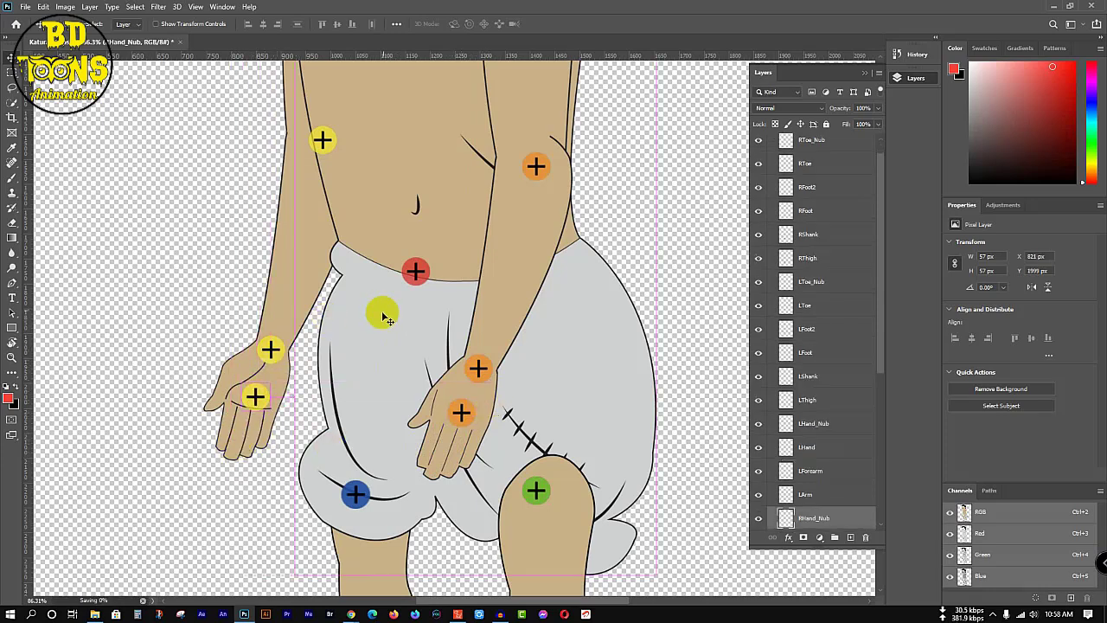
# Step: Minimize Photoshop, close the Rig Character folder and switch back to Cartoon Animator
pyautogui.click(1054, 8)
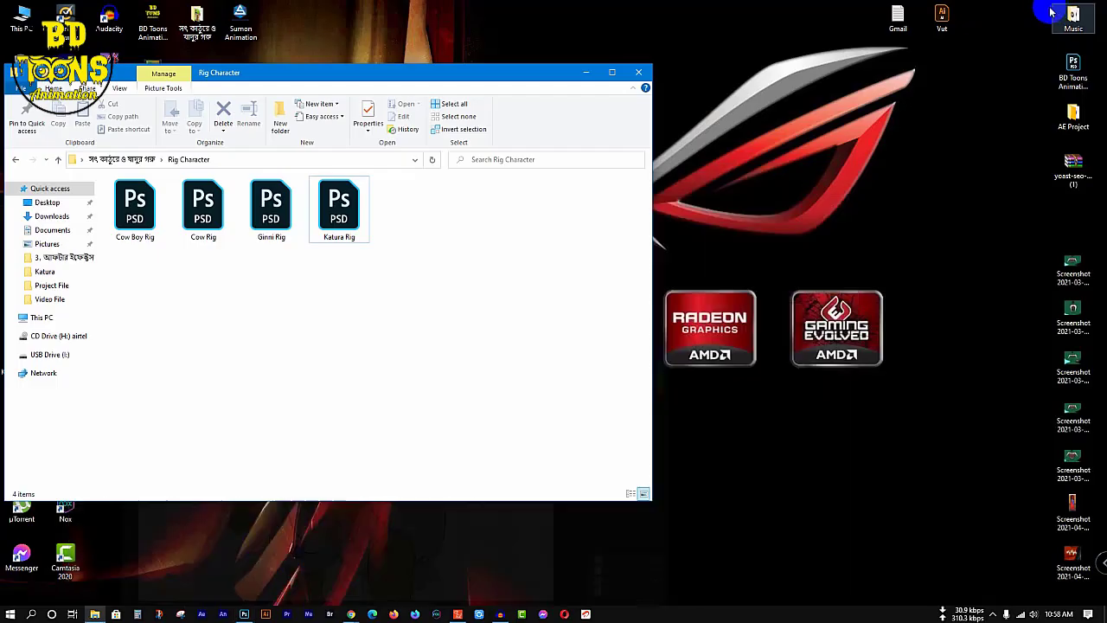
pyautogui.click(638, 73)
pyautogui.moveTo(348, 616)
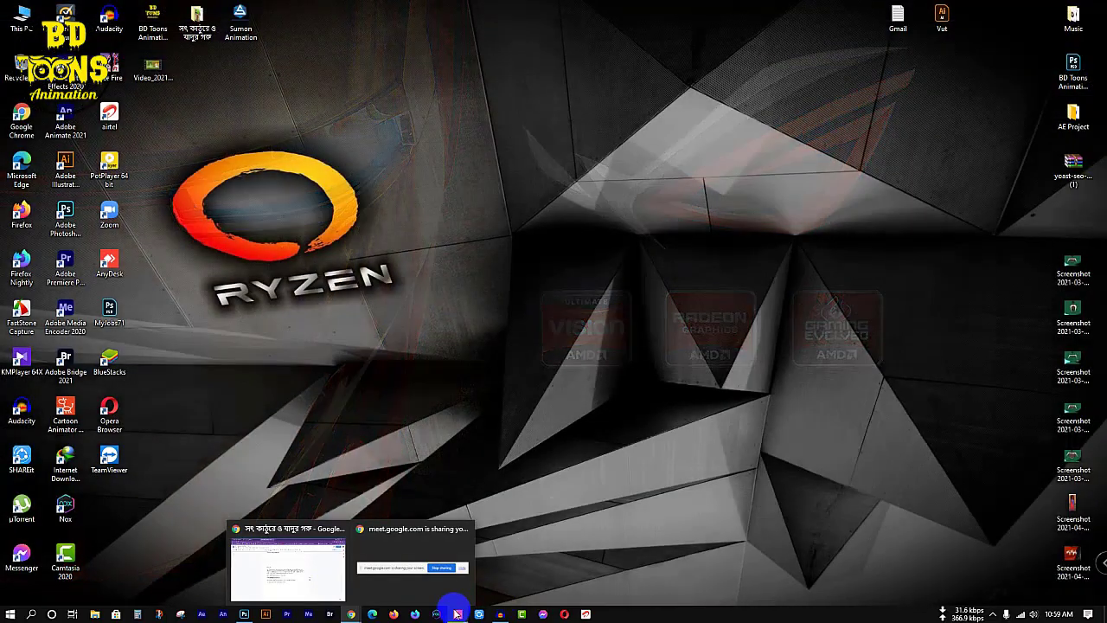
pyautogui.click(457, 614)
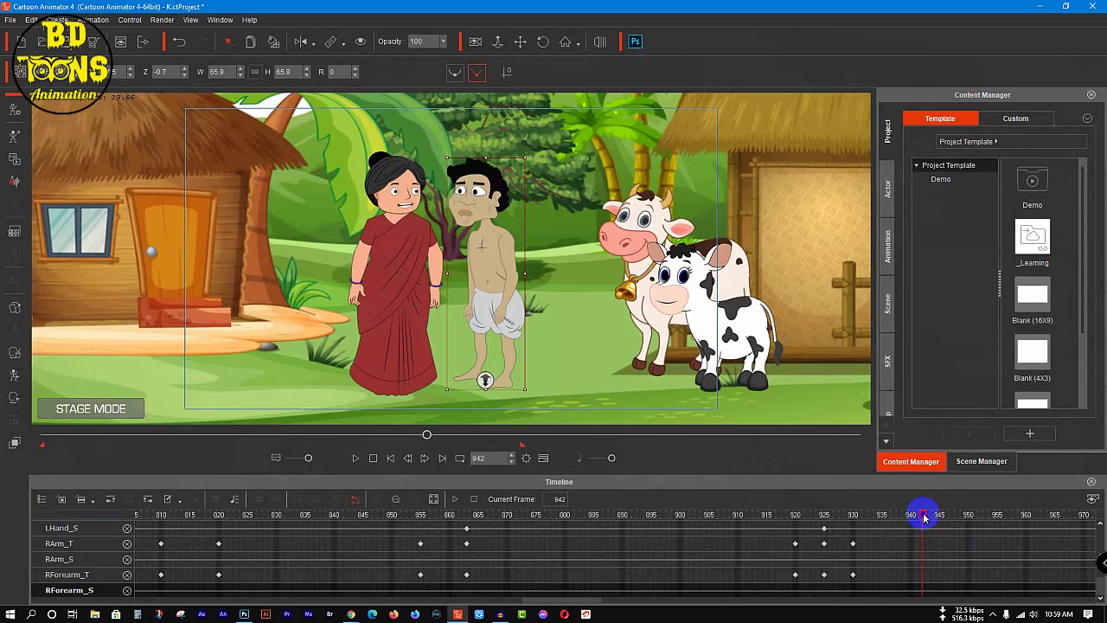
# Step: Open the 2D Motion Key Editor for the woman in the red sari and set a full-body key at frame 941
pyautogui.click(403, 249)
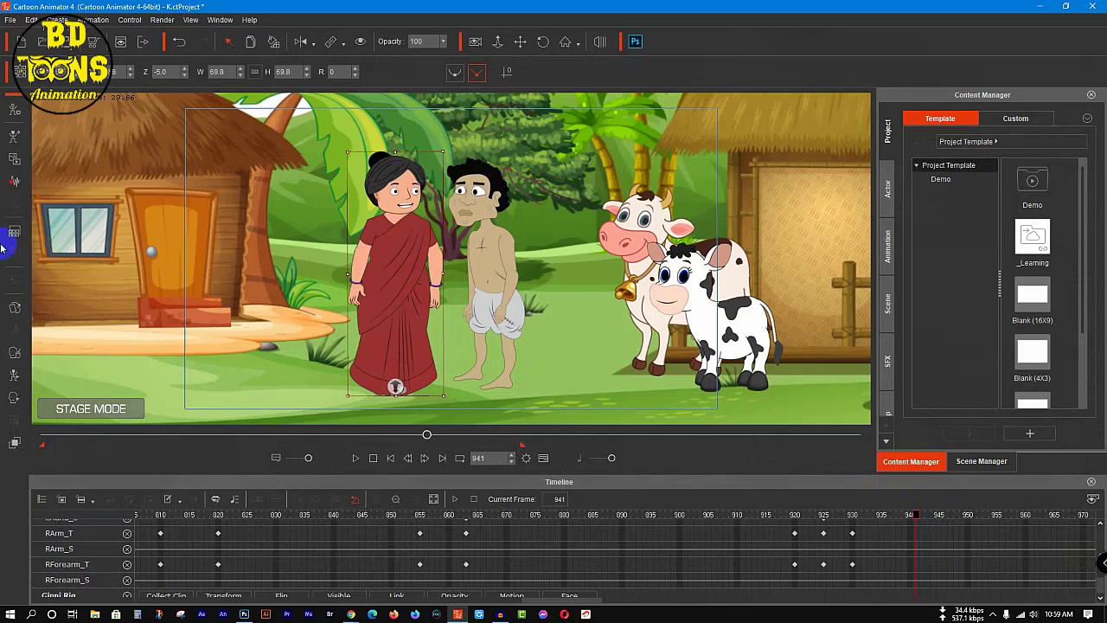
pyautogui.click(14, 375)
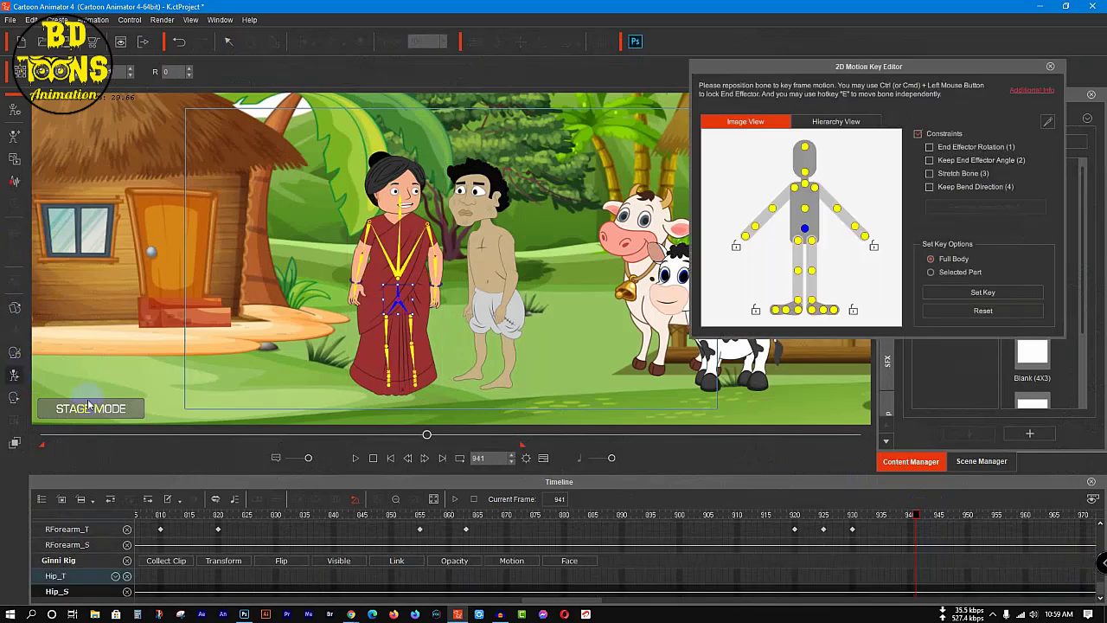
pyautogui.click(1026, 294)
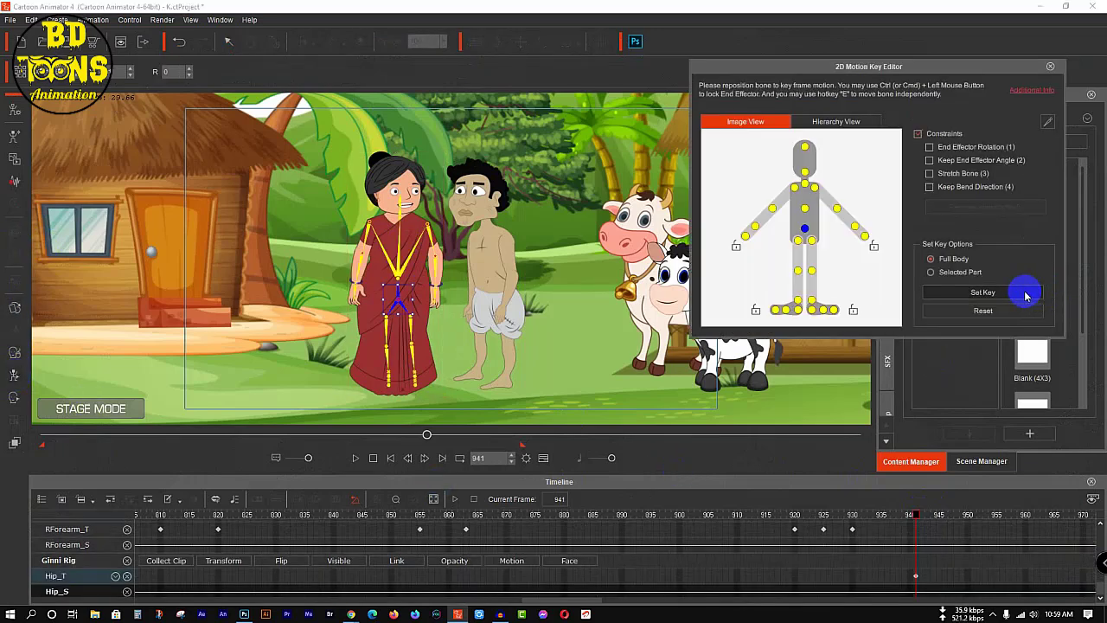
# Step: At frame 945, lock both of the woman's feet in the 2D Motion Key Editor
pyautogui.click(921, 516)
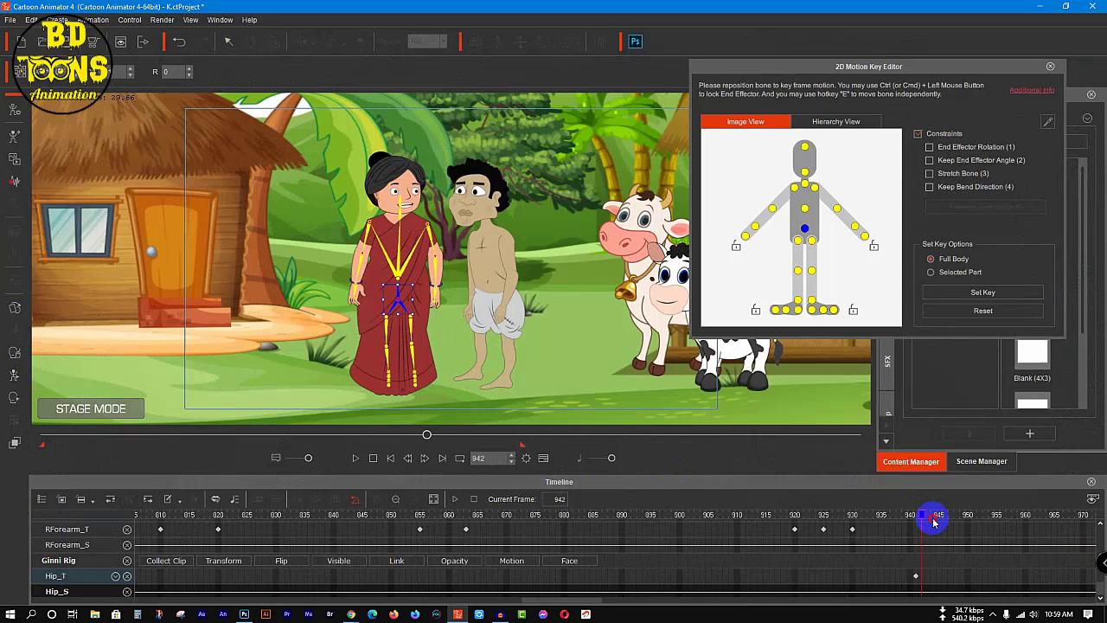
pyautogui.click(853, 308)
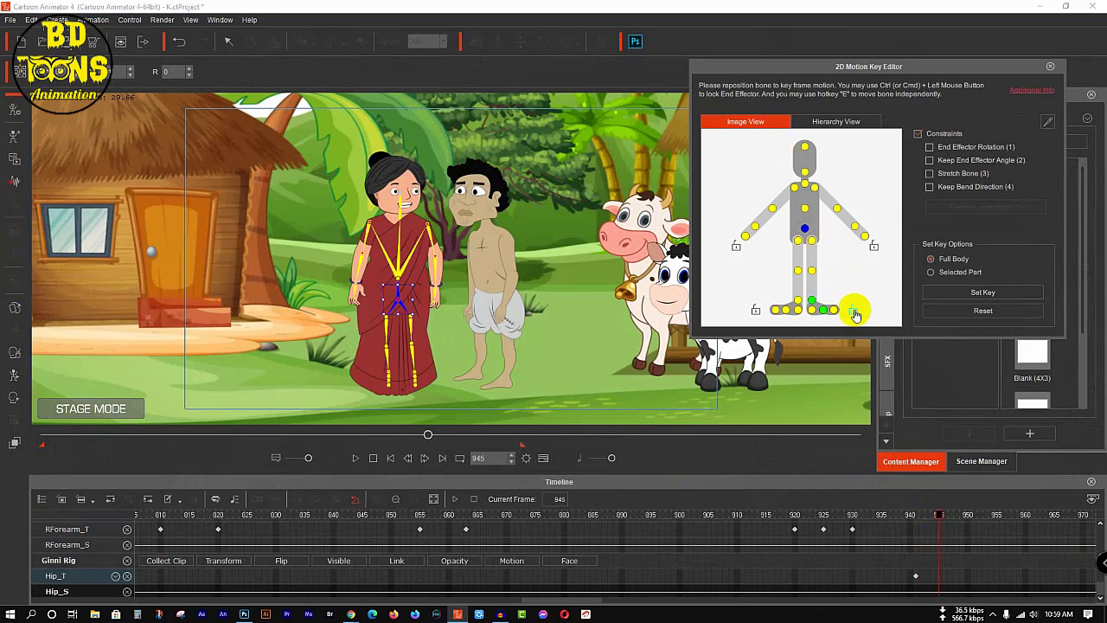
pyautogui.click(757, 314)
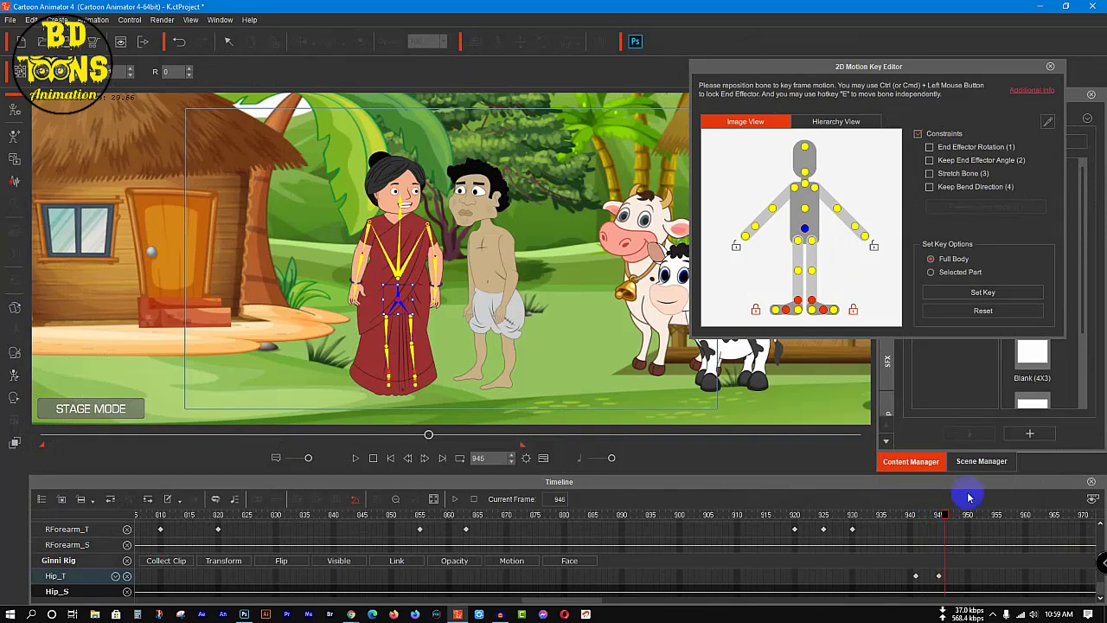
# Step: At frame 946, shift the woman's torso slightly upward and play the scene back to frame 990
pyautogui.click(806, 211)
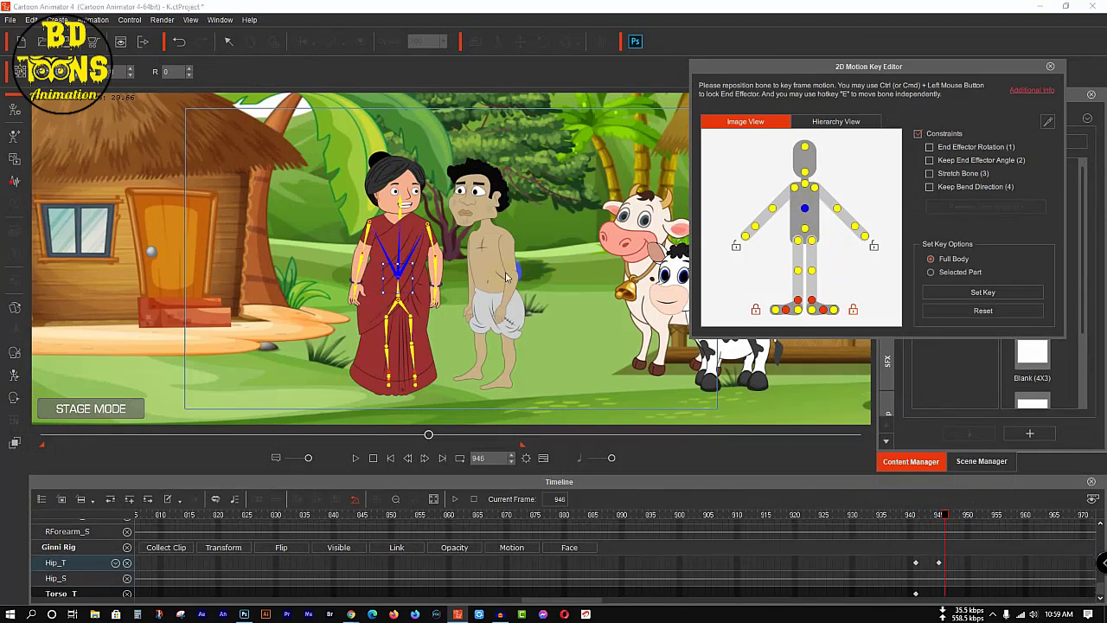
pyautogui.moveTo(397, 274); pyautogui.dragTo(393, 264)
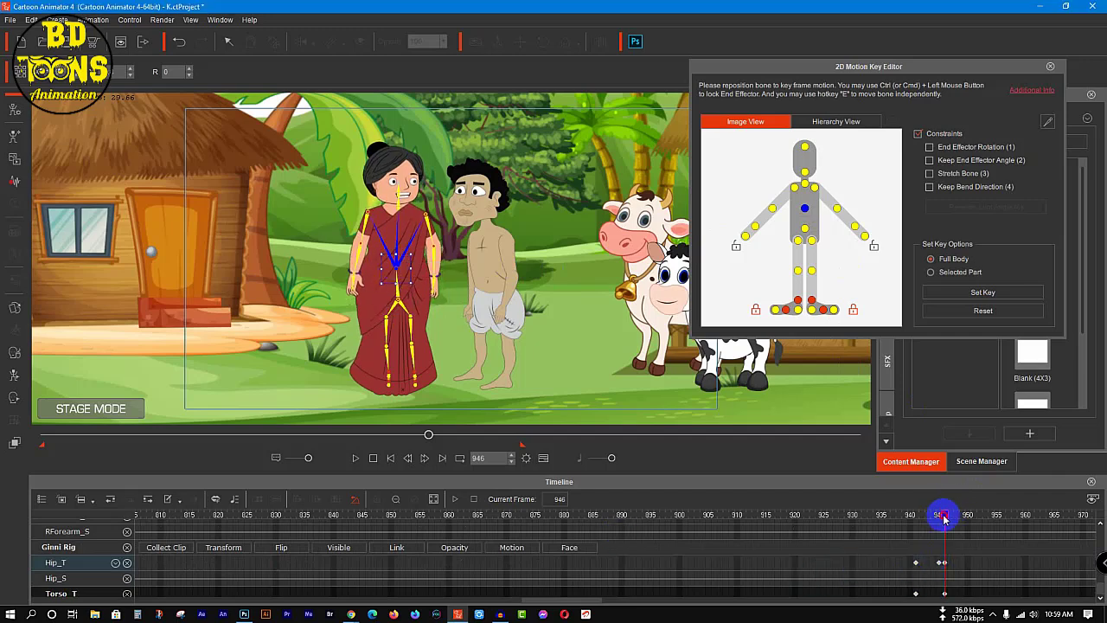
pyautogui.press('space')
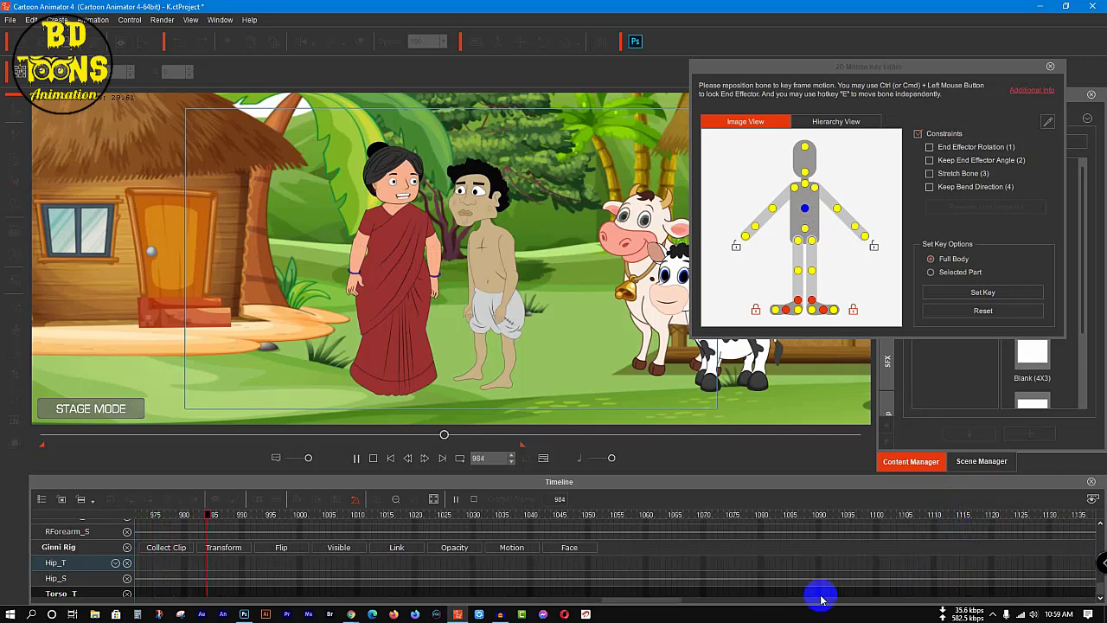
pyautogui.press('space')
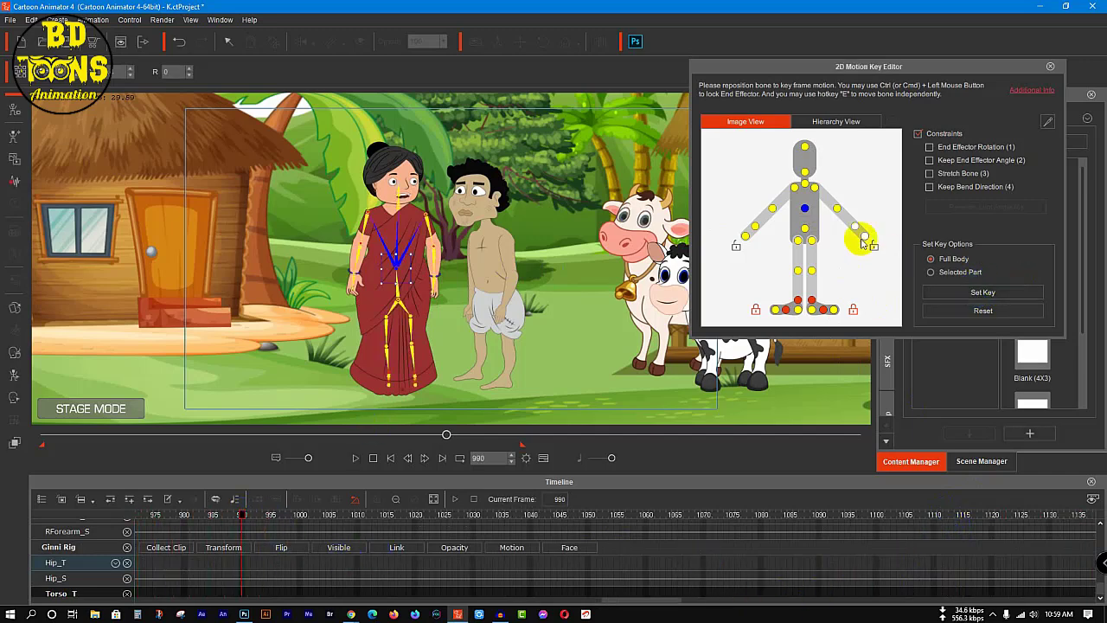
# Step: Reset the woman's torso at frame 990 with the Selected Part option, and set a Full Body key at frame 992
pyautogui.click(931, 272)
pyautogui.click(973, 312)
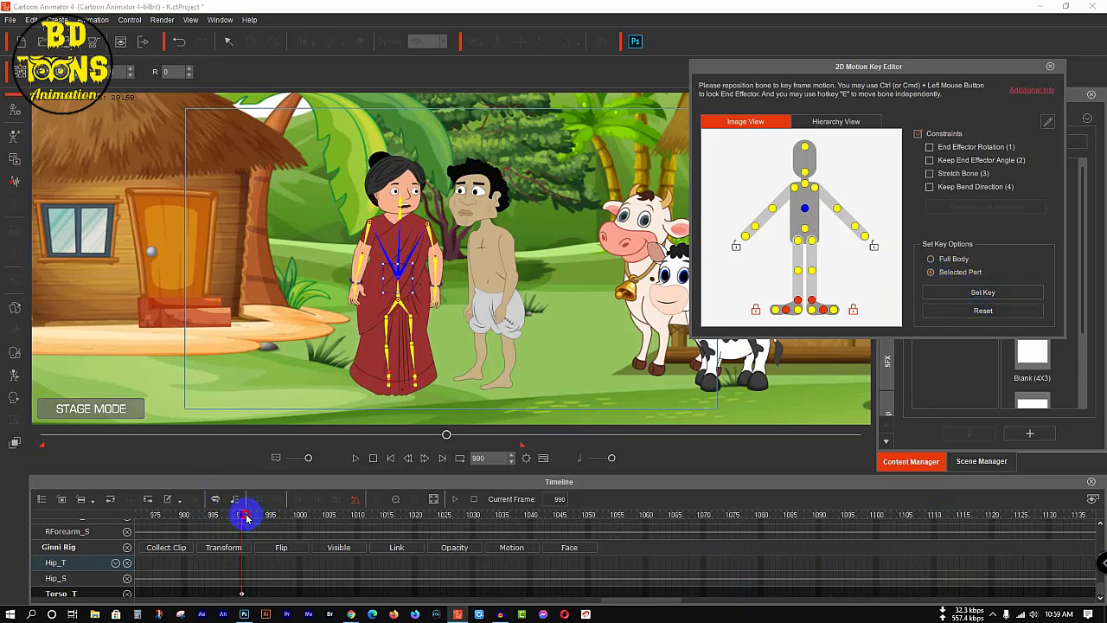
pyautogui.moveTo(245, 517); pyautogui.dragTo(255, 519)
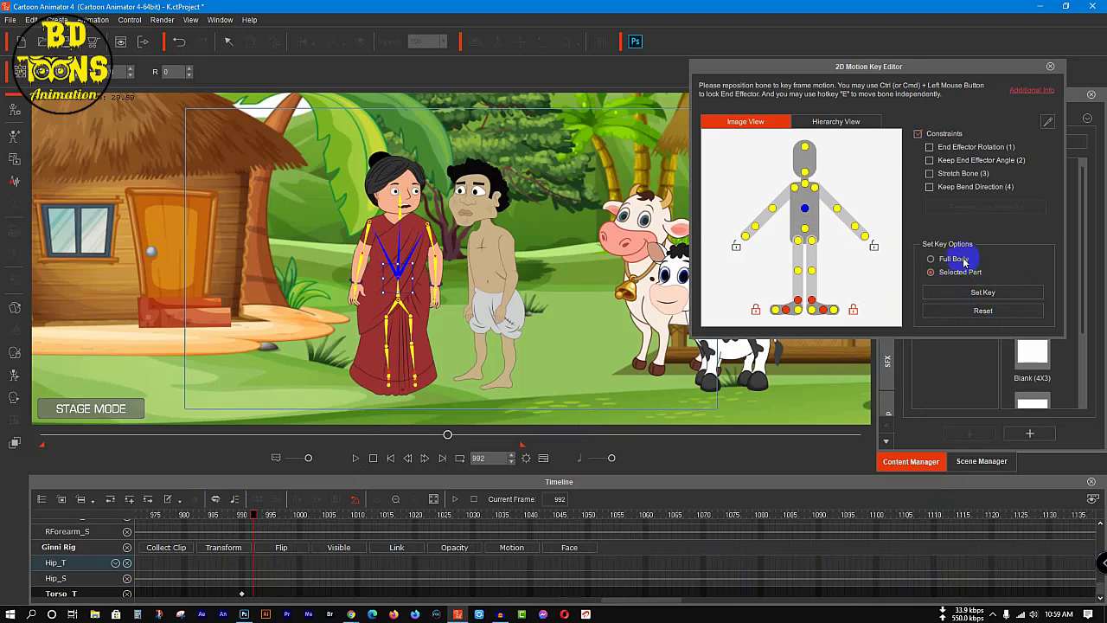
pyautogui.click(931, 259)
pyautogui.click(967, 297)
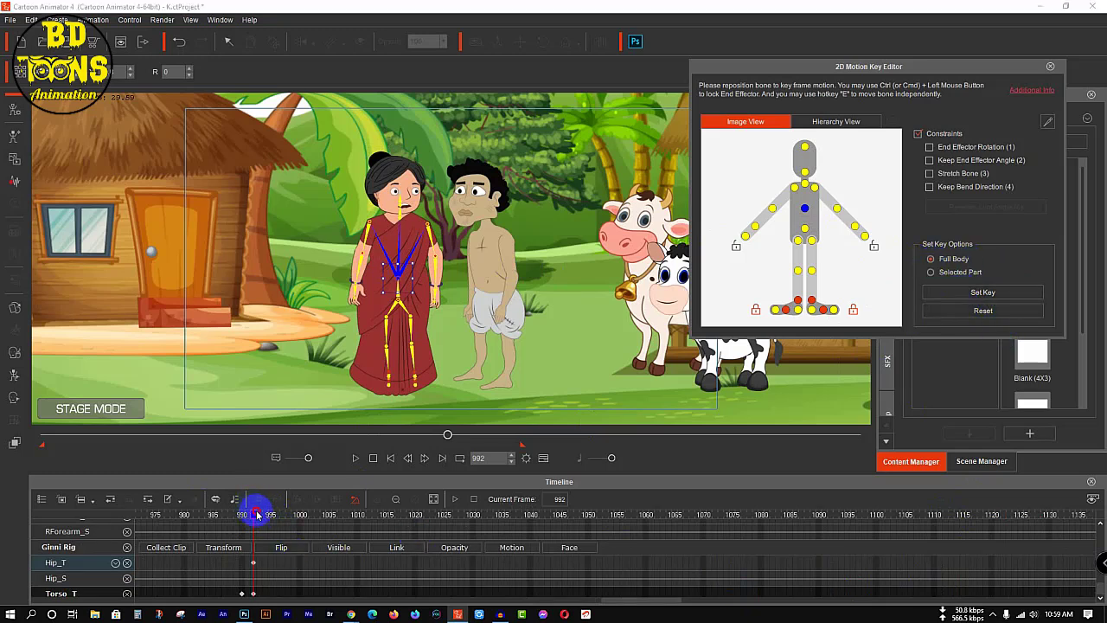
# Step: At frame 1000, rotate the woman's left upper arm to about 344 and left forearm to about 113, and play back the gesture
pyautogui.moveTo(256, 514); pyautogui.dragTo(301, 504)
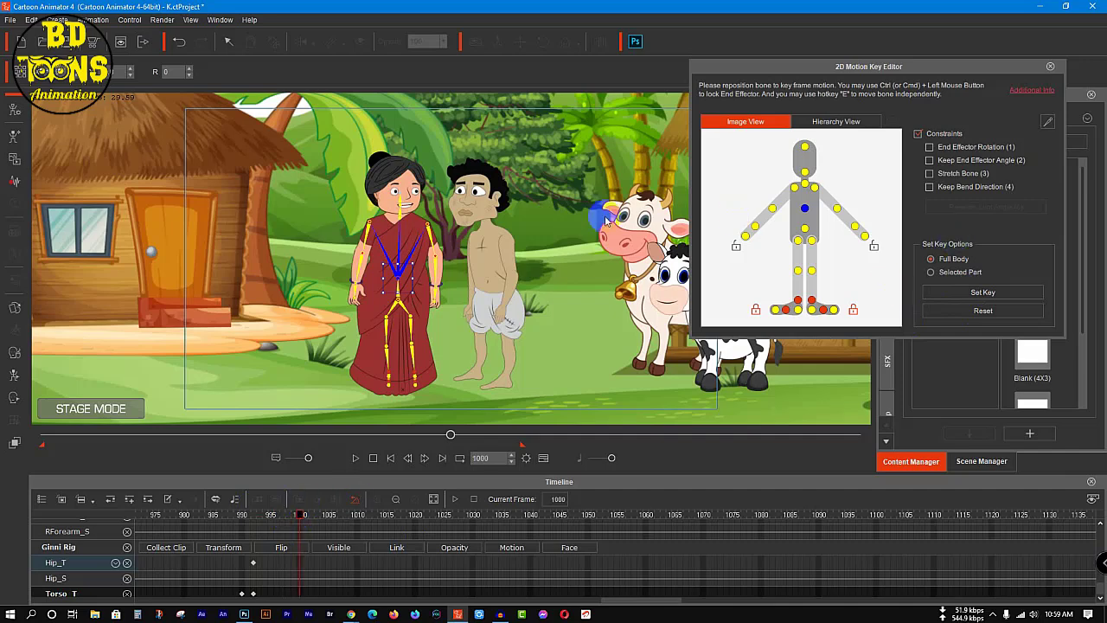
pyautogui.click(814, 189)
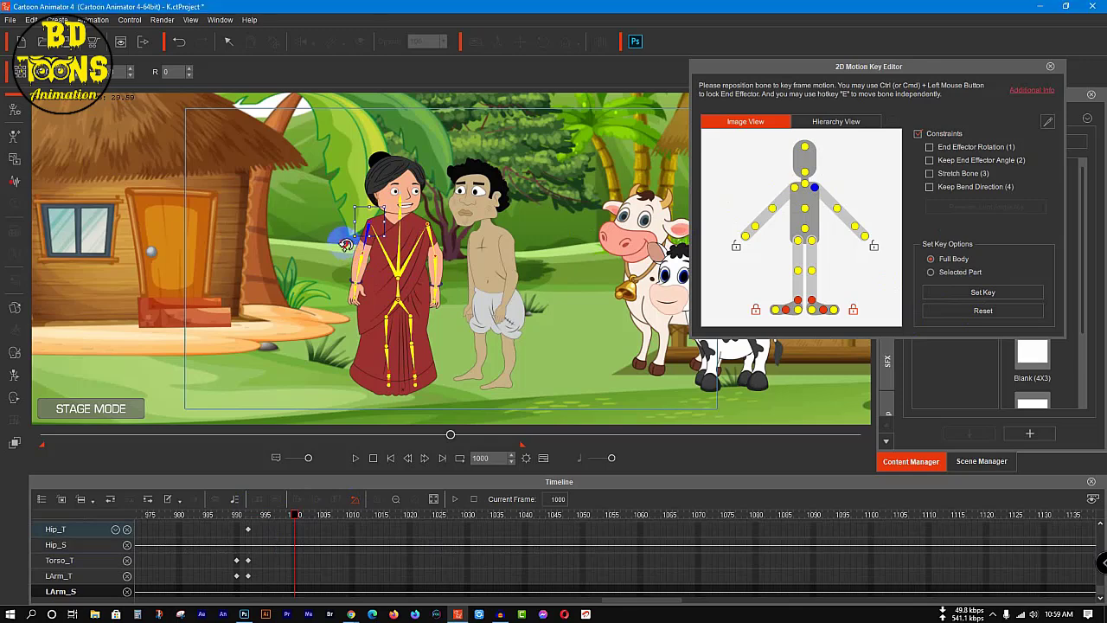
pyautogui.moveTo(345, 244); pyautogui.dragTo(341, 241)
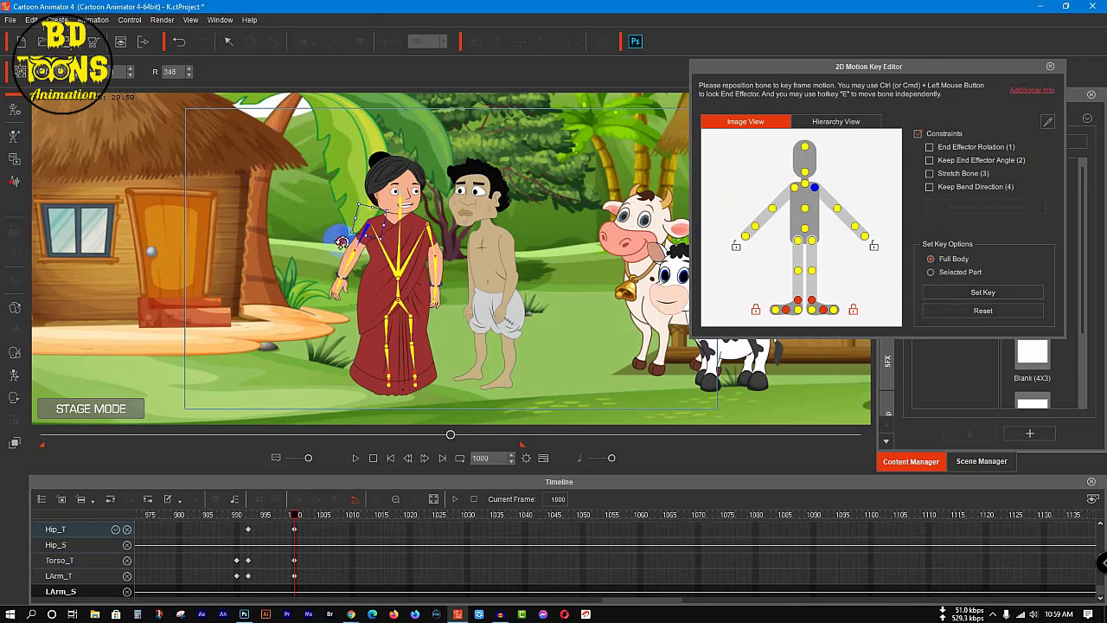
pyautogui.click(837, 209)
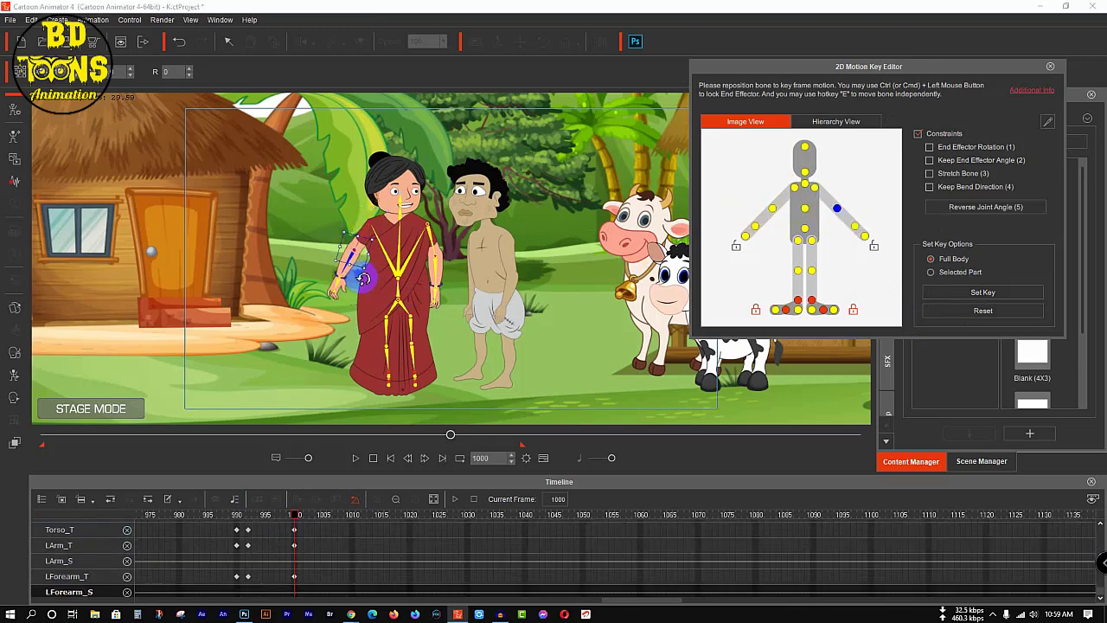
pyautogui.moveTo(362, 278); pyautogui.dragTo(442, 186)
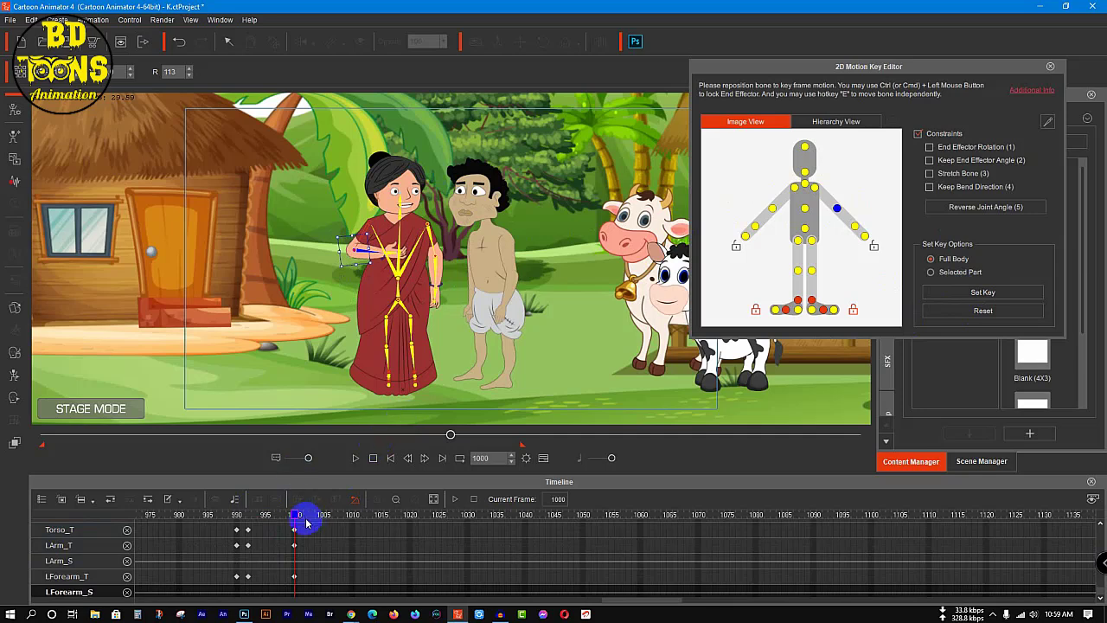
pyautogui.click(161, 544)
pyautogui.press('space')
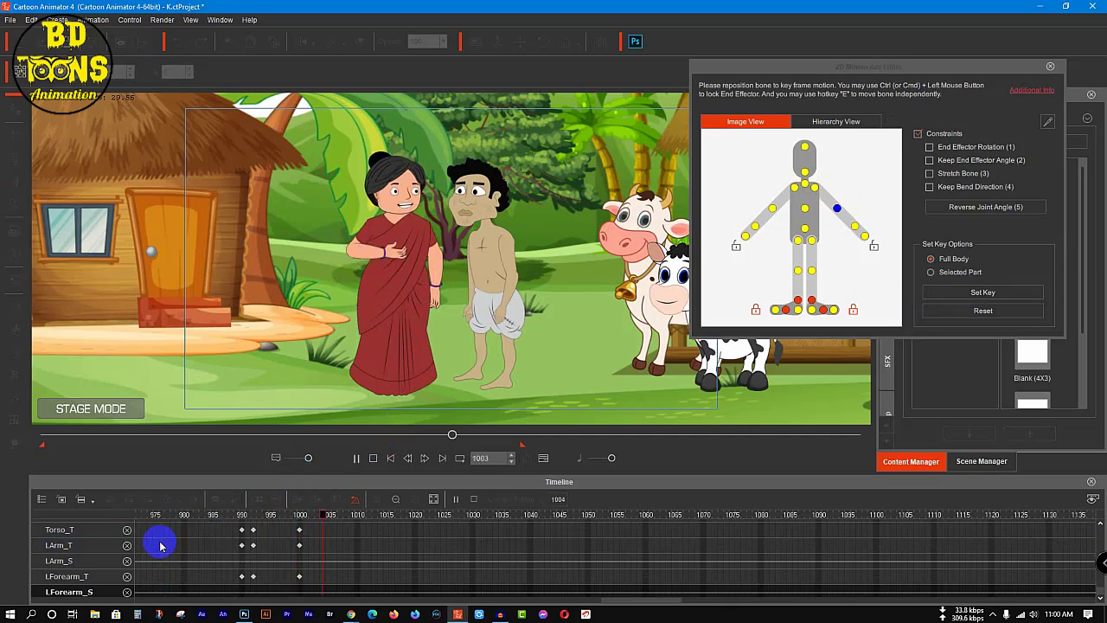
pyautogui.press('space')
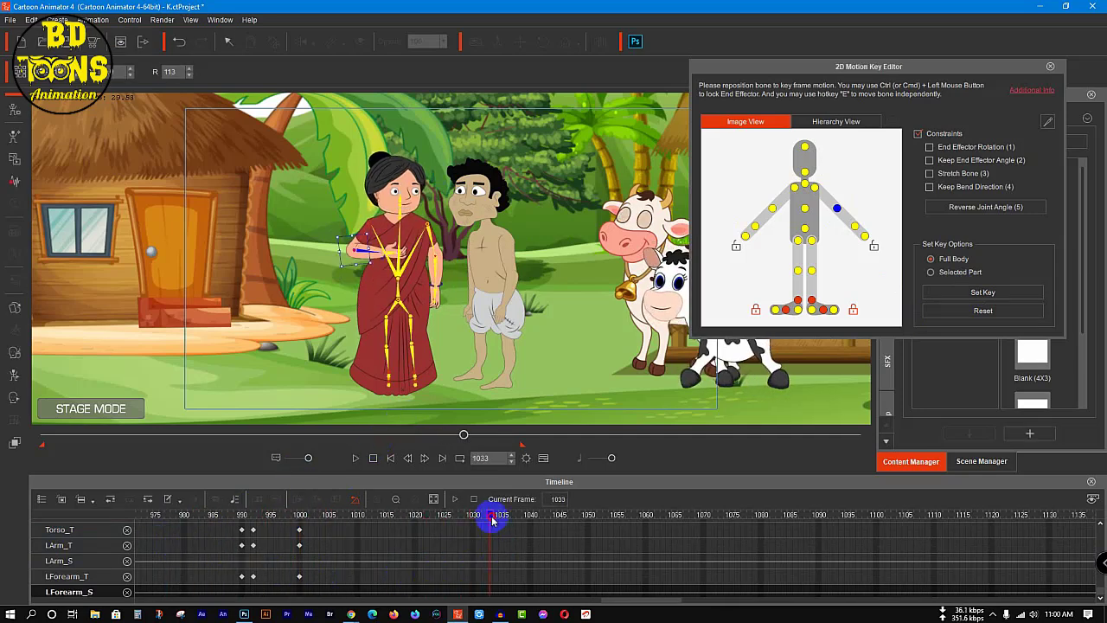
# Step: Set a full-body hold key for the woman at frame 1030 and reset her pose at frame 1035
pyautogui.click(473, 517)
pyautogui.moveTo(473, 523); pyautogui.dragTo(502, 519)
pyautogui.click(983, 292)
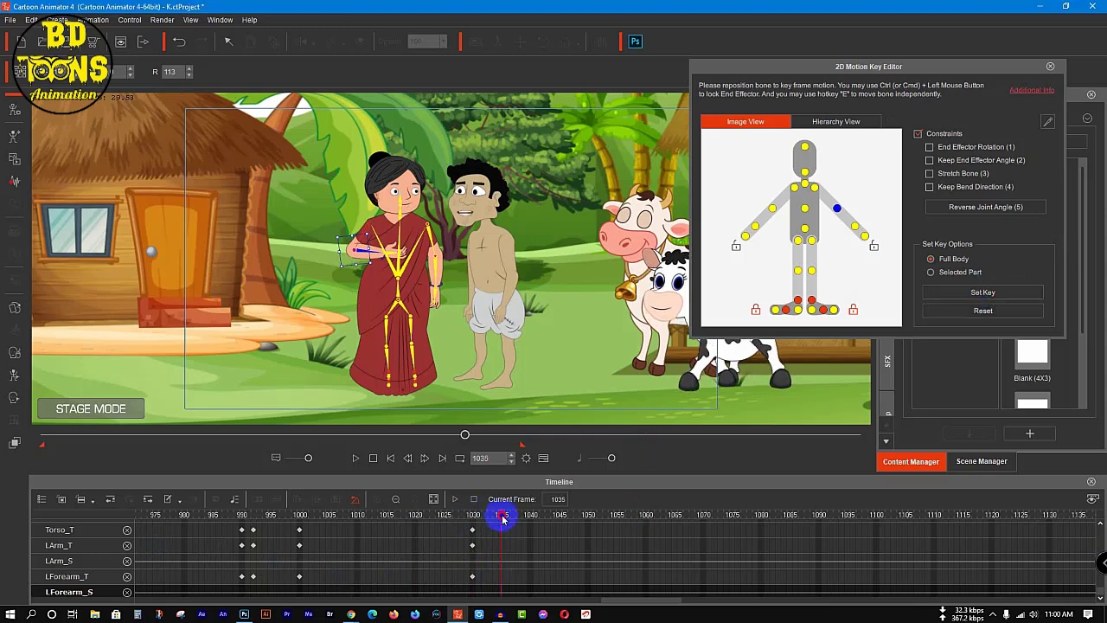
pyautogui.click(794, 187)
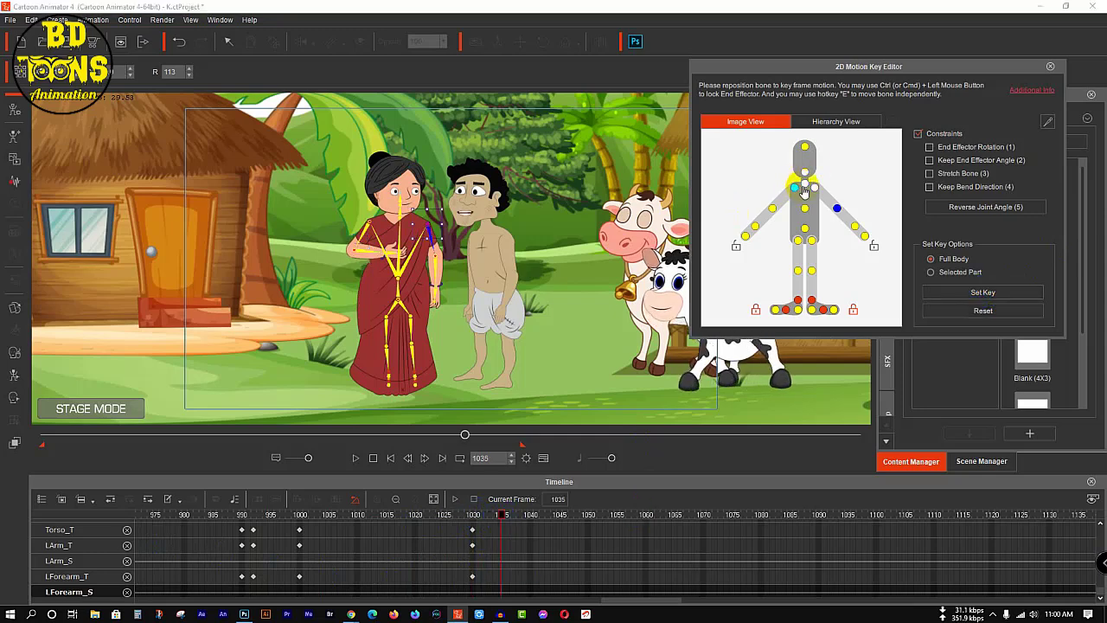
pyautogui.click(944, 309)
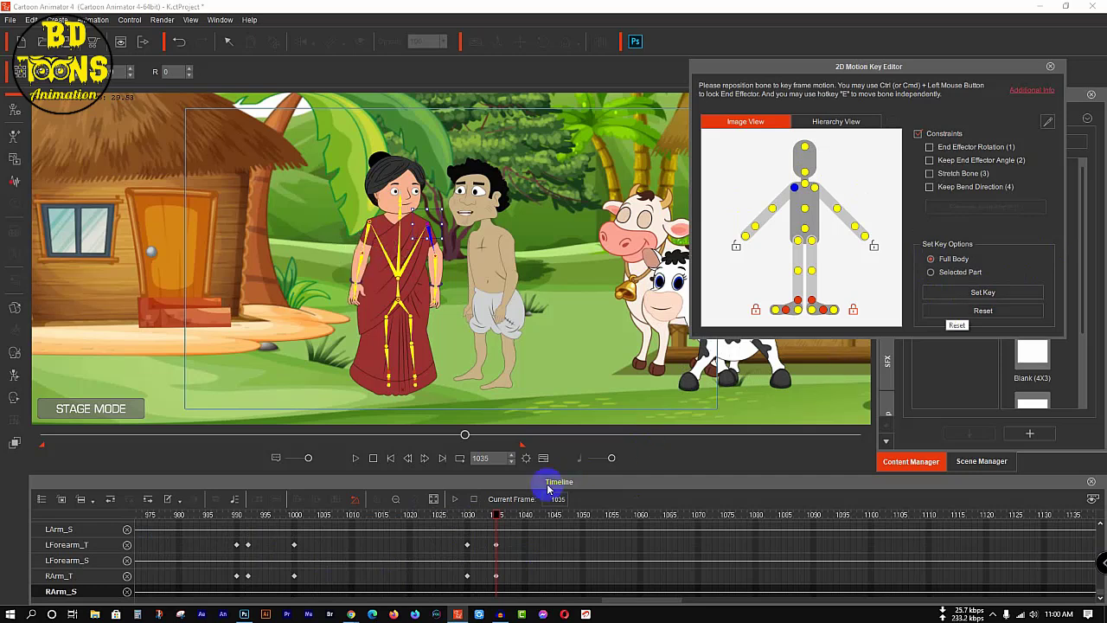
# Step: Play back the woman's arm gesture and the man's following dialogue up to frame 1170
pyautogui.moveTo(498, 526); pyautogui.dragTo(141, 519)
pyautogui.press('space')
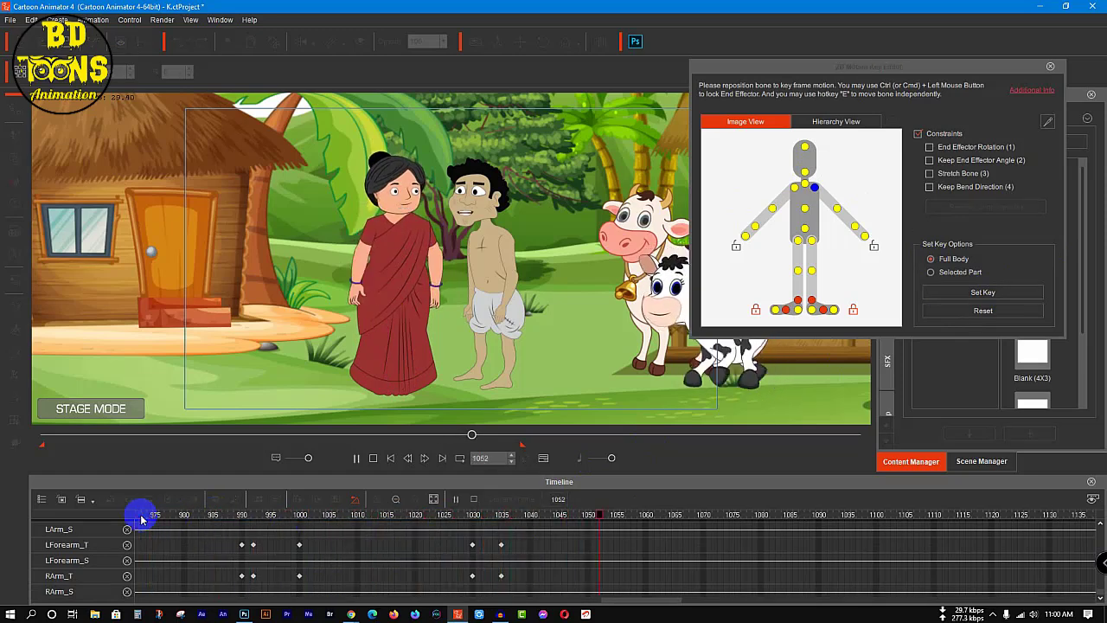
pyautogui.press('space')
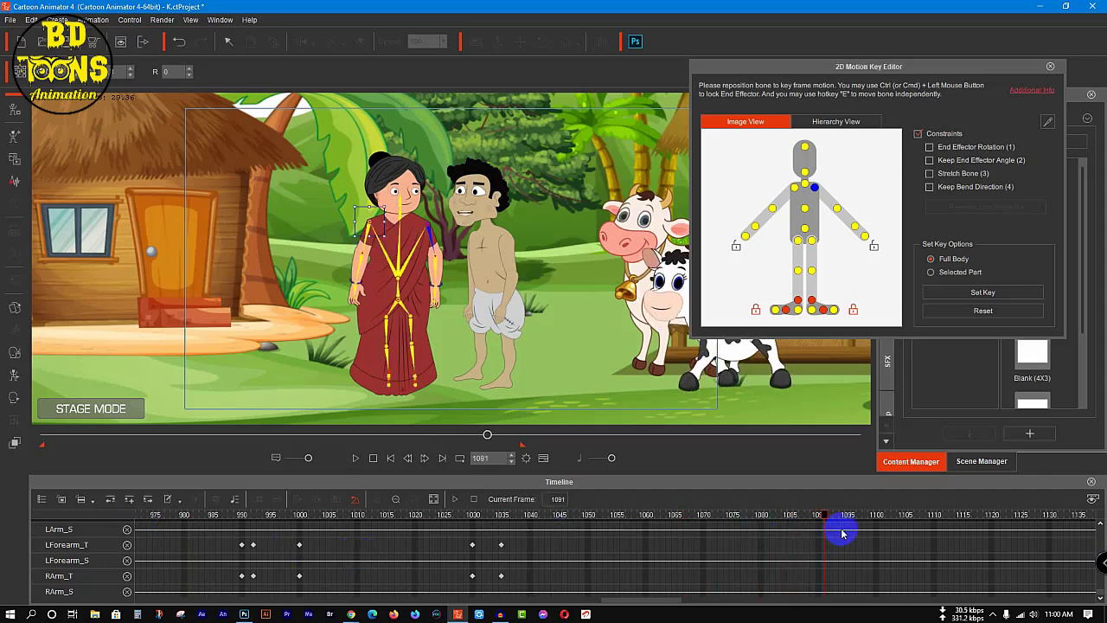
pyautogui.press('space')
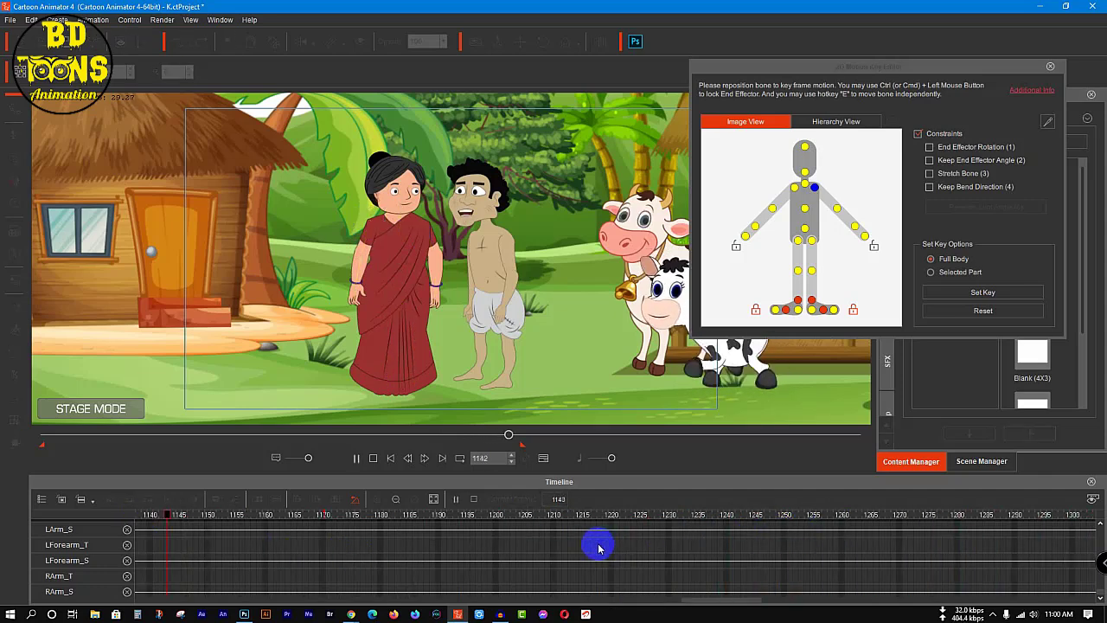
pyautogui.press('space')
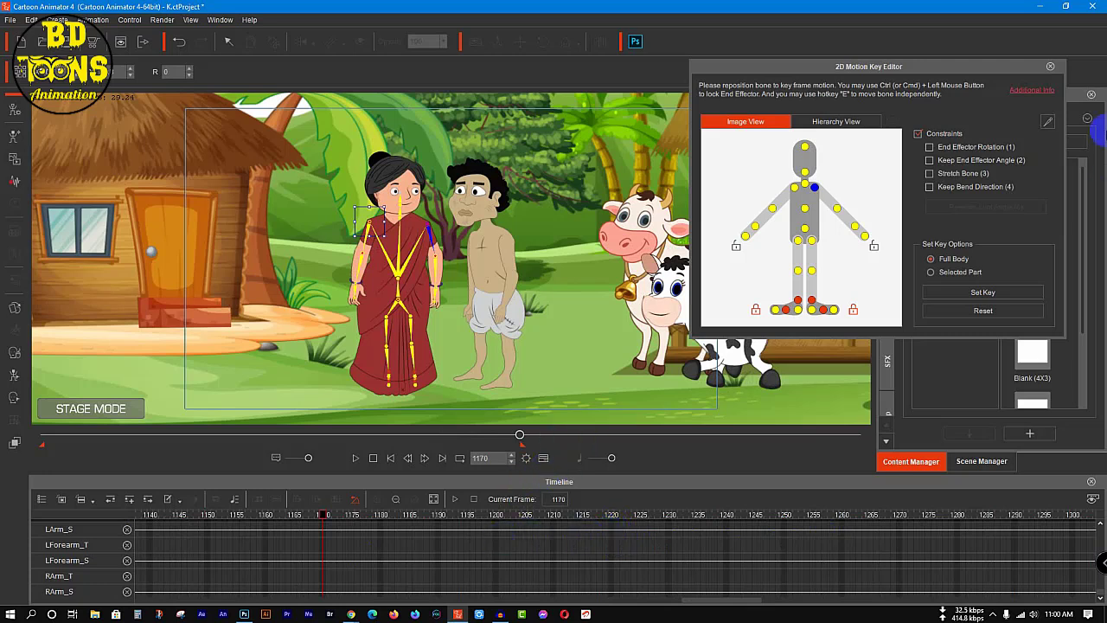
# Step: Close the 2D Motion Key Editor and clear all the open tracks from the timeline
pyautogui.click(1051, 68)
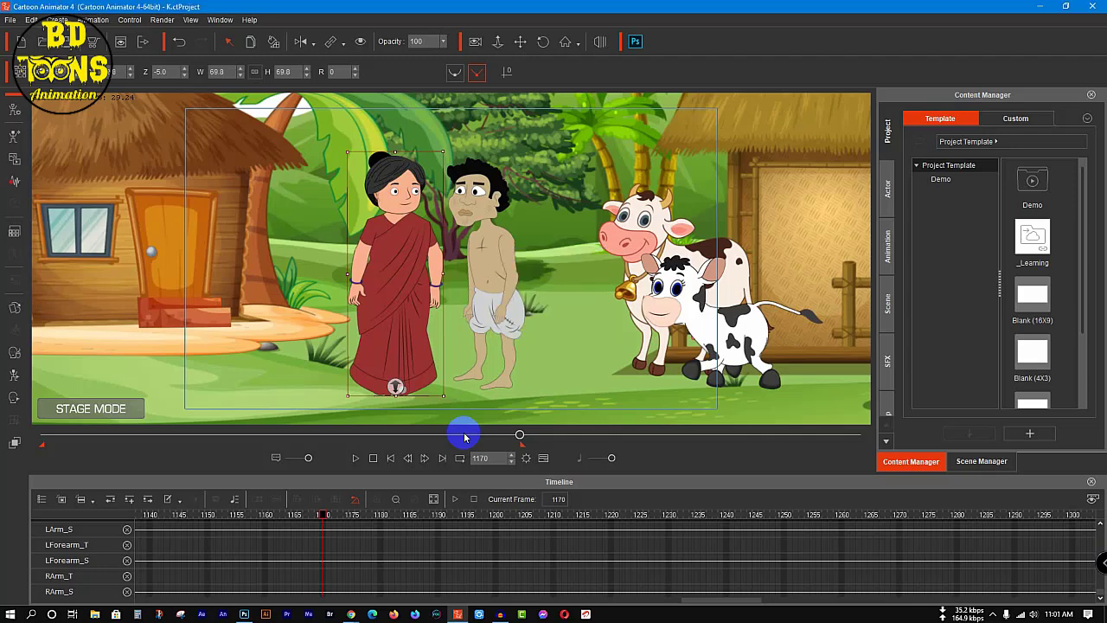
pyautogui.scroll(4, 122, 558)
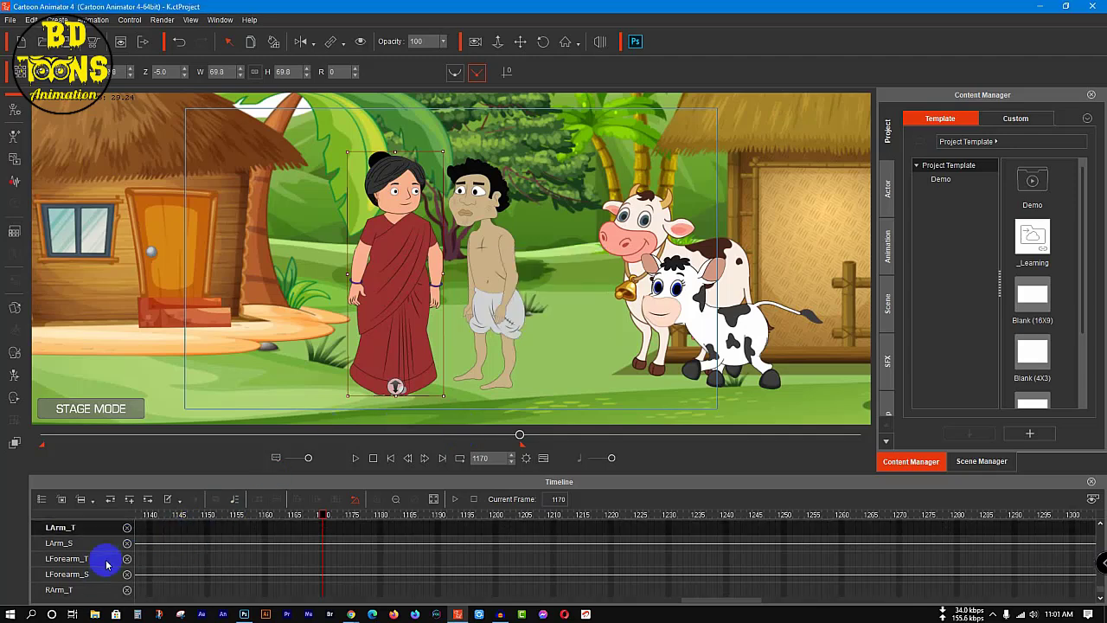
pyautogui.scroll(5, 113, 553)
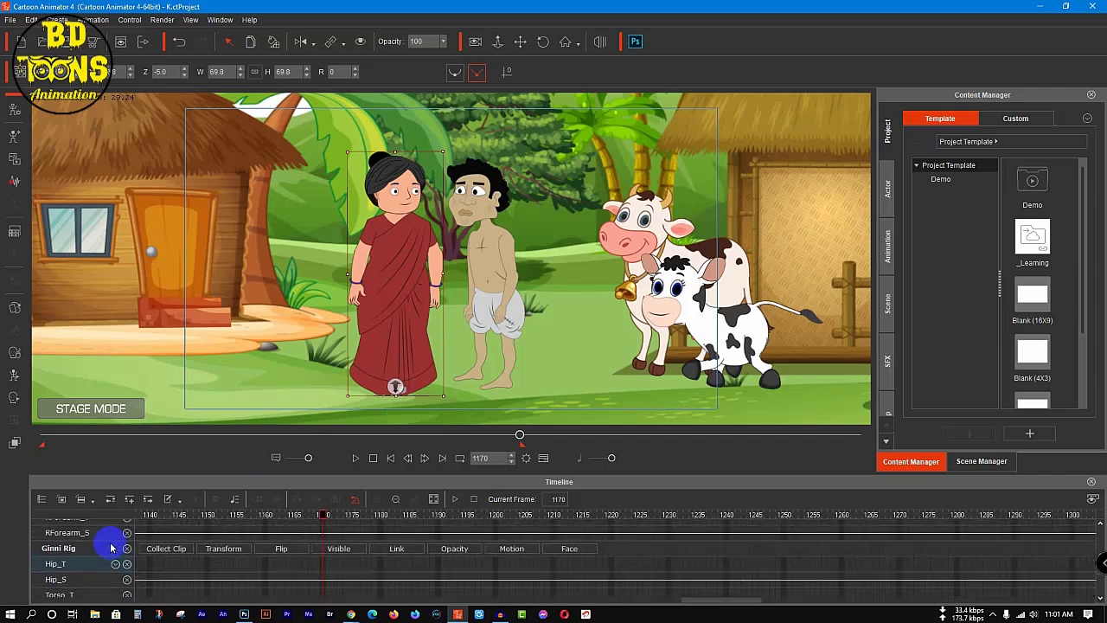
pyautogui.scroll(-5, 114, 541)
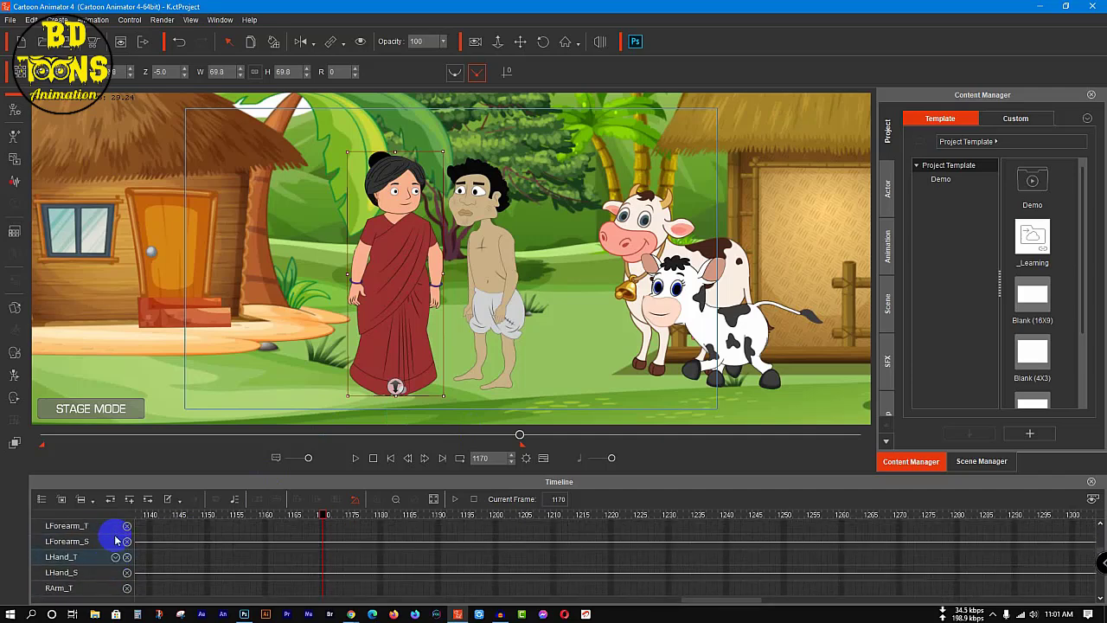
pyautogui.scroll(2, 117, 540)
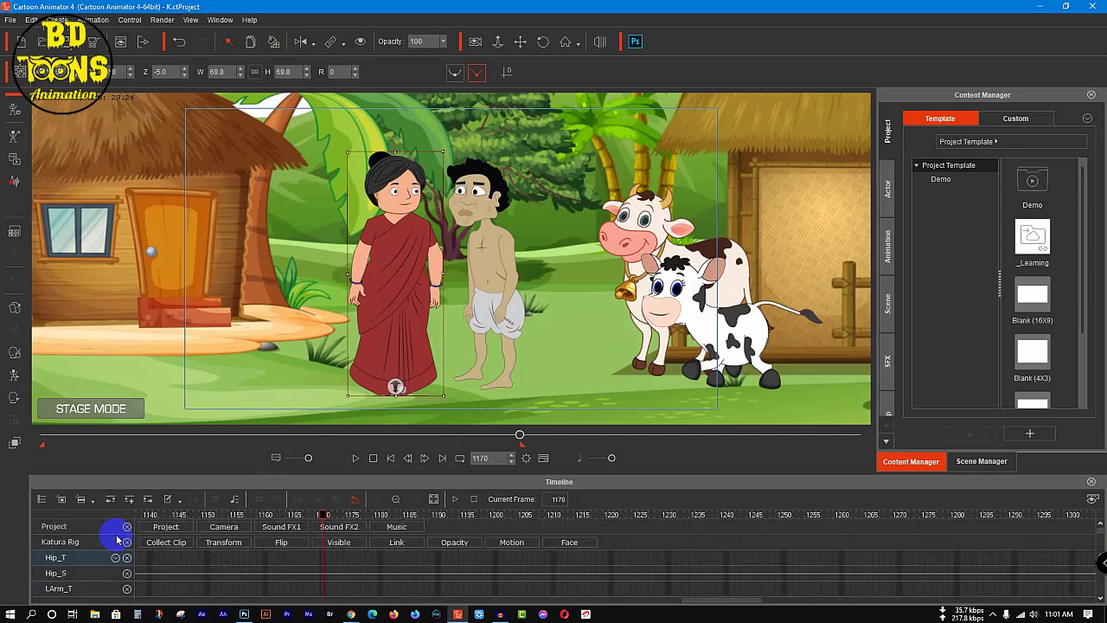
pyautogui.click(127, 527)
pyautogui.click(127, 527)
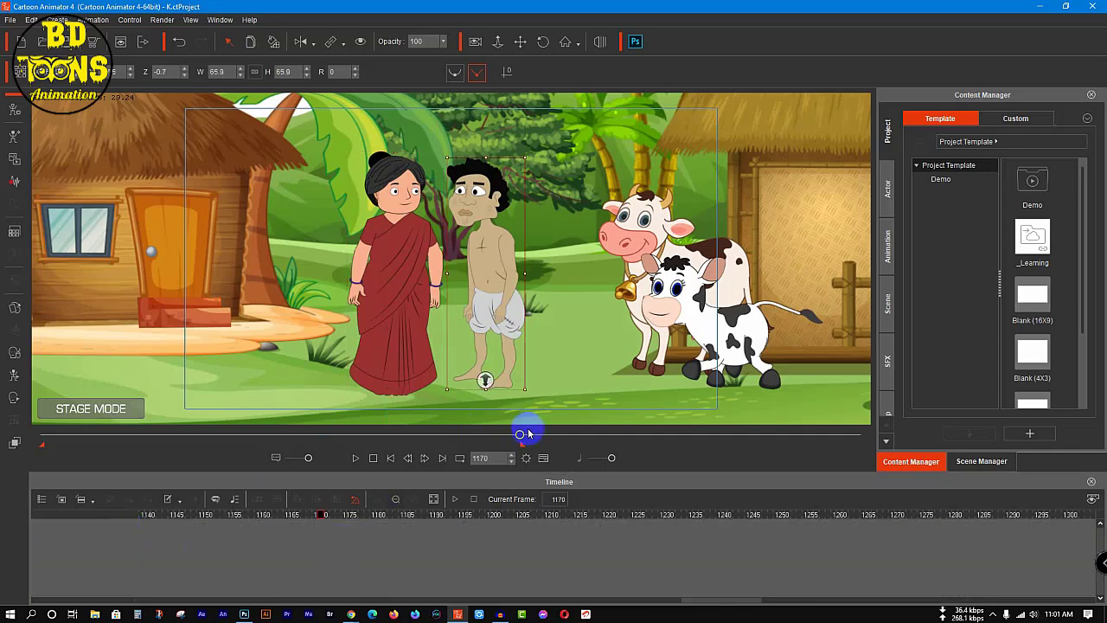
# Step: Show the man's Face tracks, hide his voice and facial clip tracks, and list the Left Eye and Right Eye tracks
pyautogui.moveTo(522, 434); pyautogui.dragTo(234, 463)
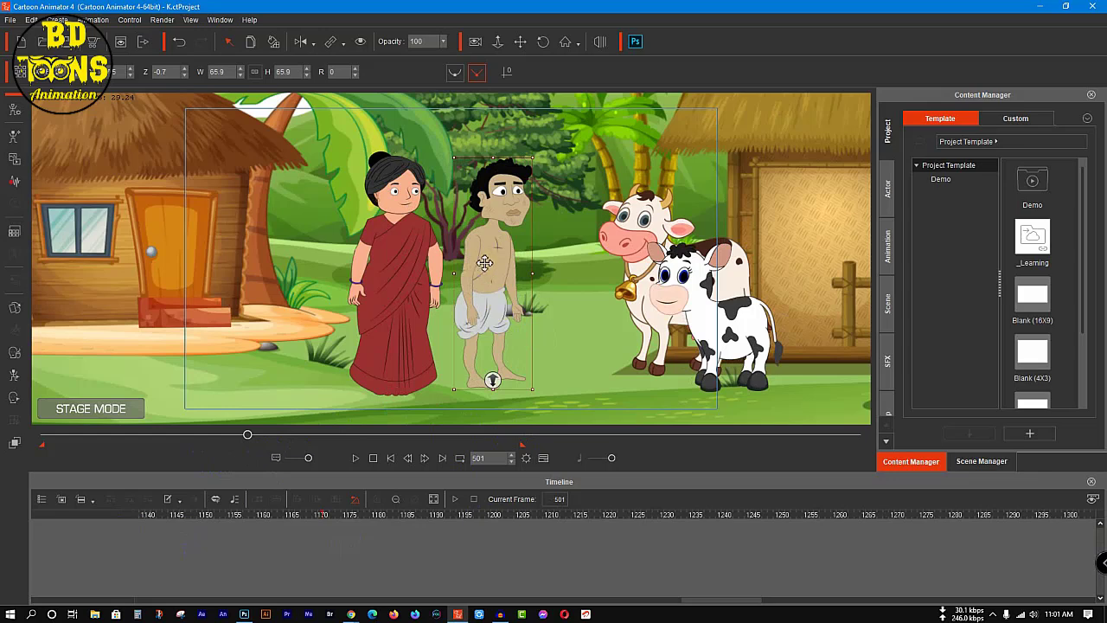
pyautogui.click(571, 526)
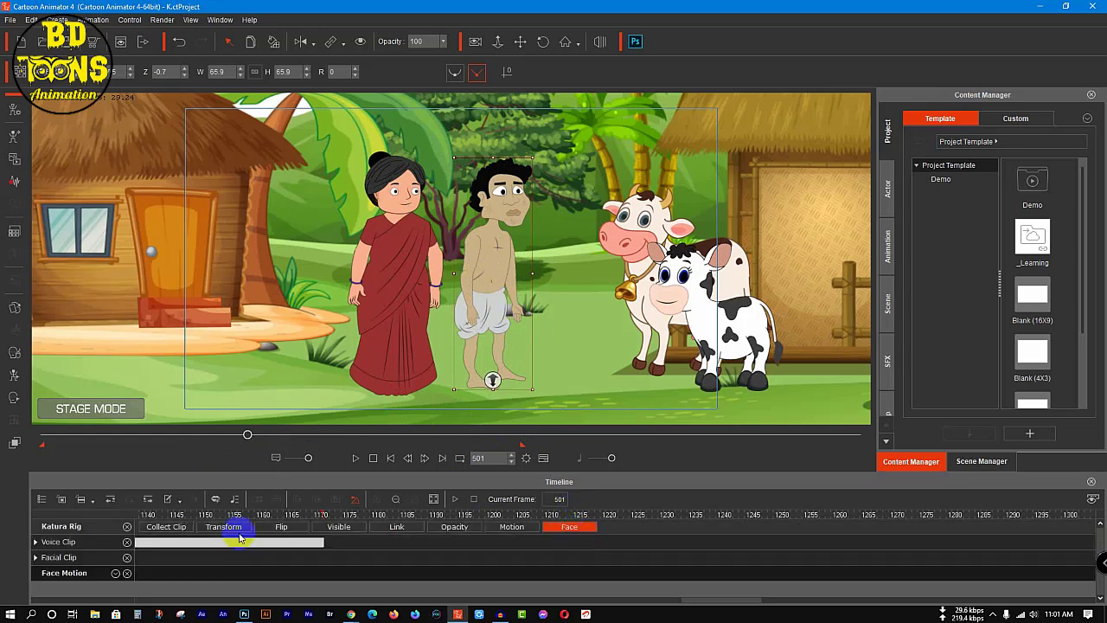
pyautogui.click(127, 542)
pyautogui.click(116, 541)
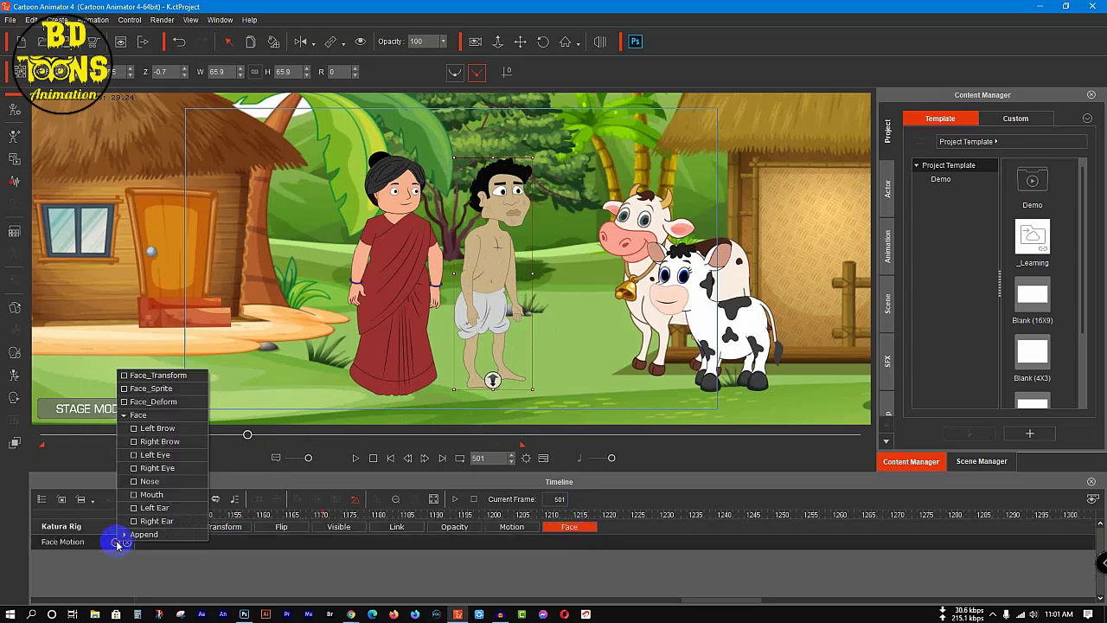
pyautogui.click(156, 455)
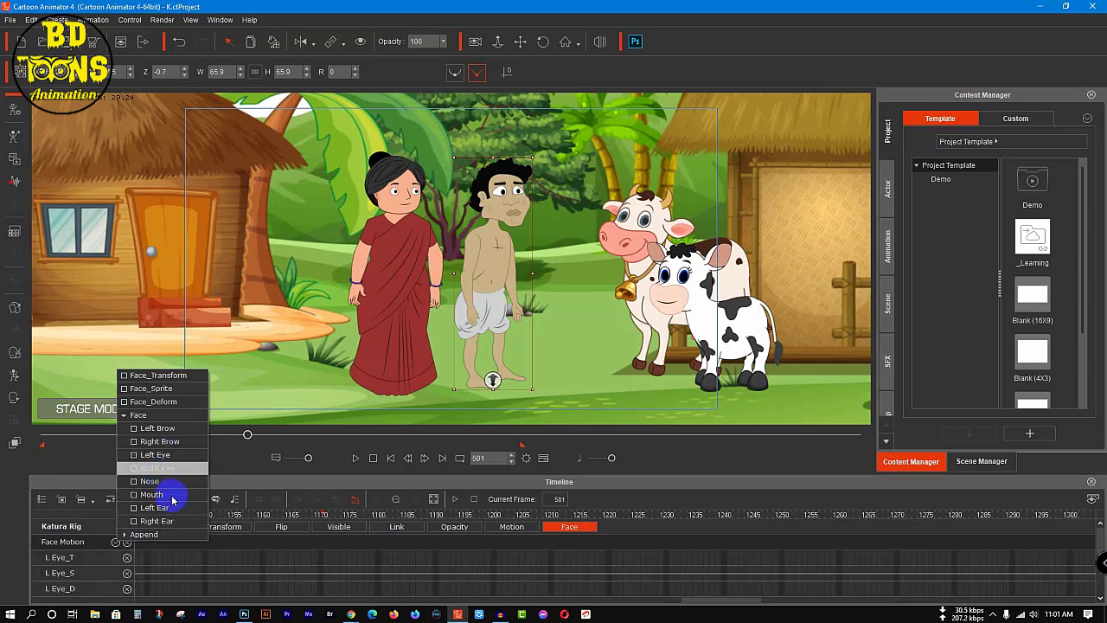
pyautogui.click(320, 560)
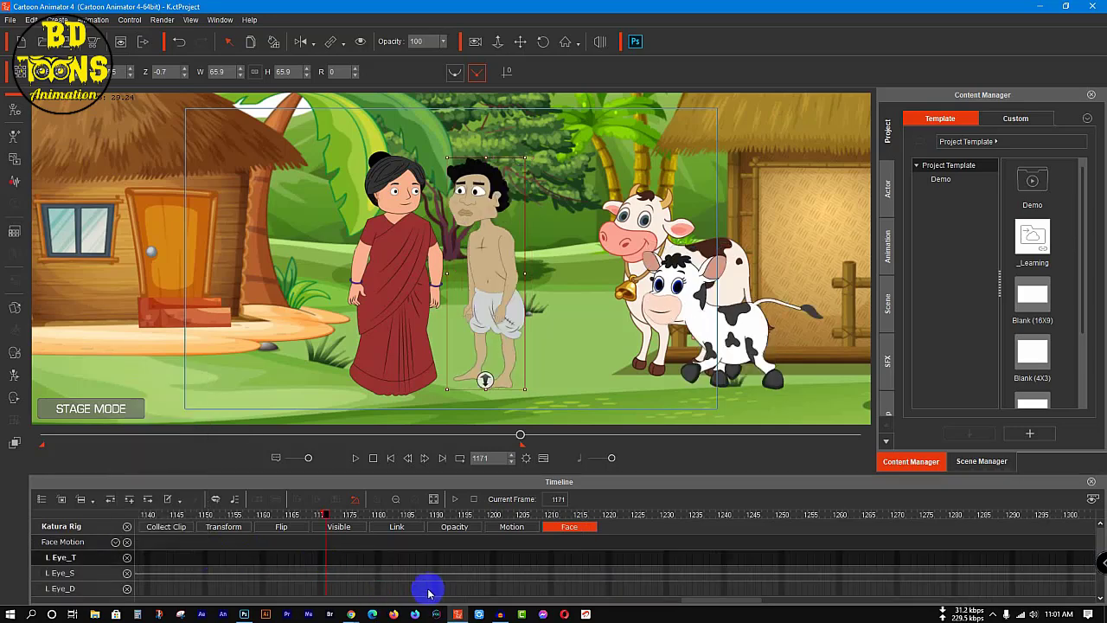
# Step: Copy the man's blink keys on the left and right eye sprite tracks up to about frame 541 and paste them at frame 594
pyautogui.scroll(-3, 525, 558)
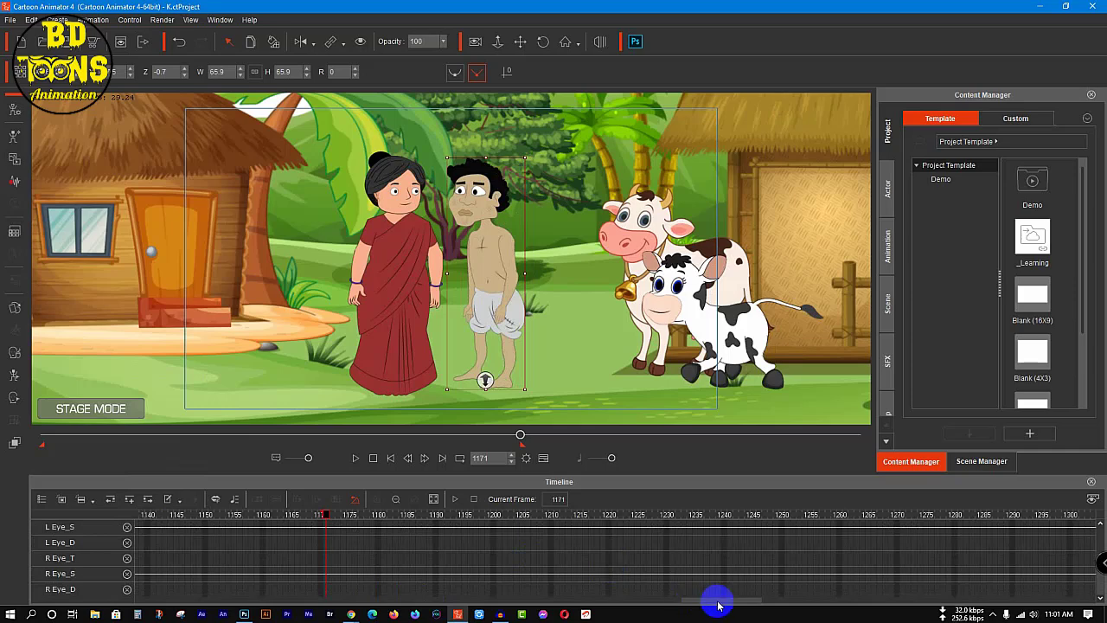
pyautogui.moveTo(718, 604); pyautogui.dragTo(409, 597)
pyautogui.scroll(3, 408, 594)
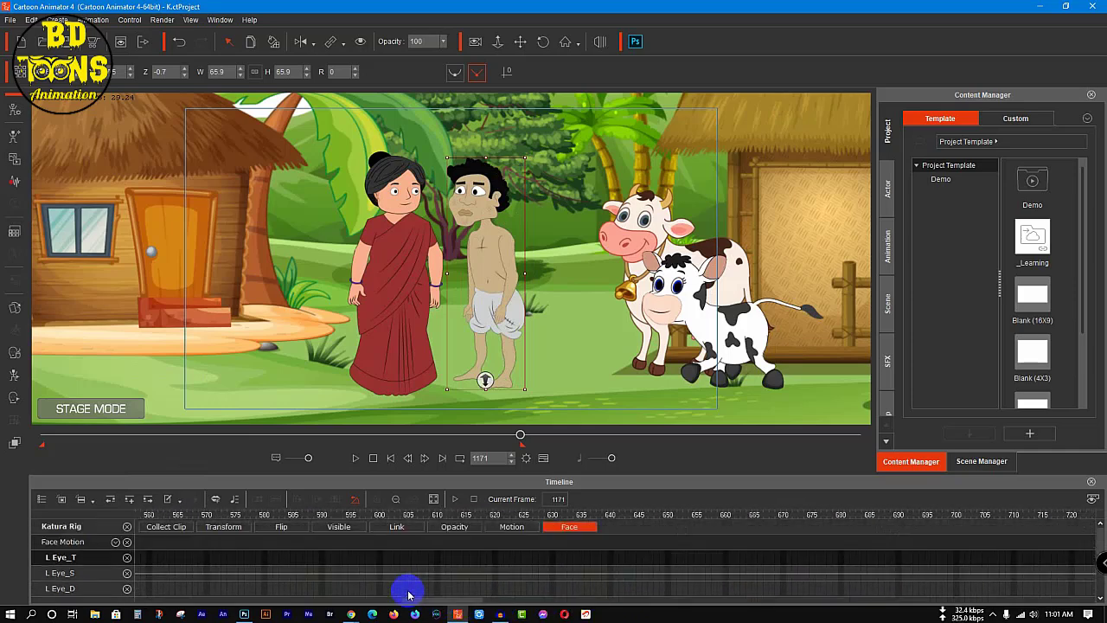
pyautogui.scroll(-3, 408, 593)
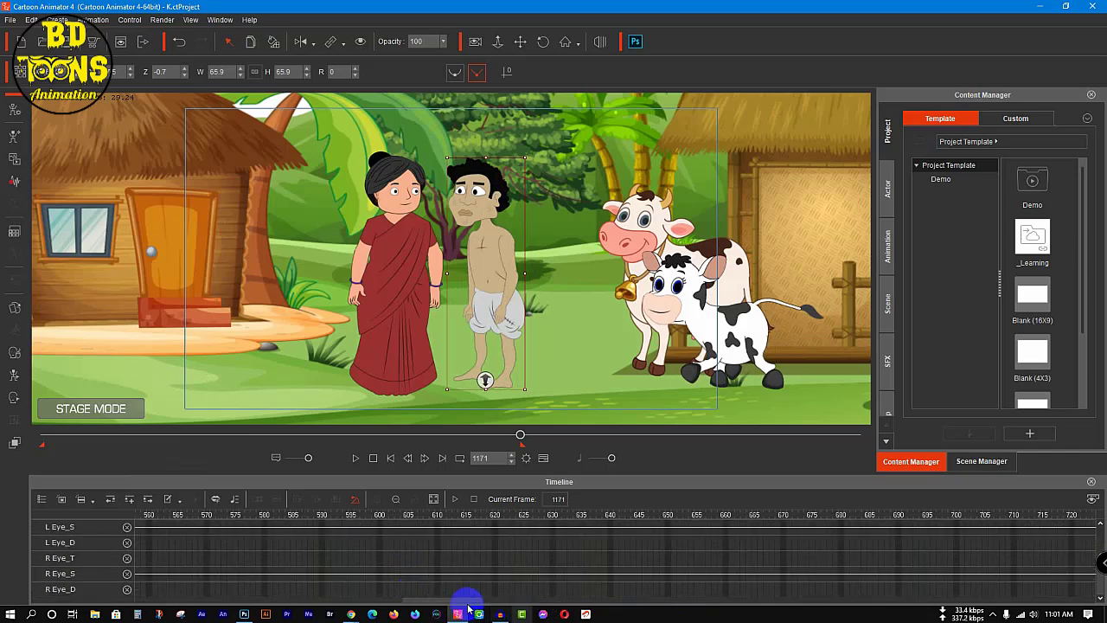
pyautogui.moveTo(460, 601); pyautogui.dragTo(365, 602)
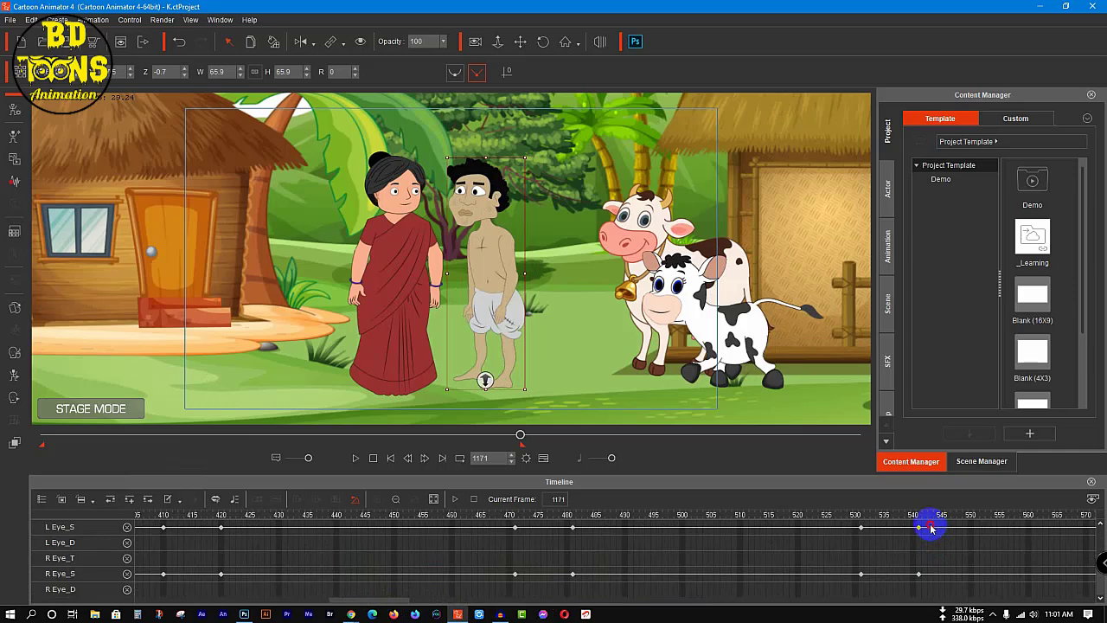
pyautogui.moveTo(930, 528); pyautogui.dragTo(155, 594)
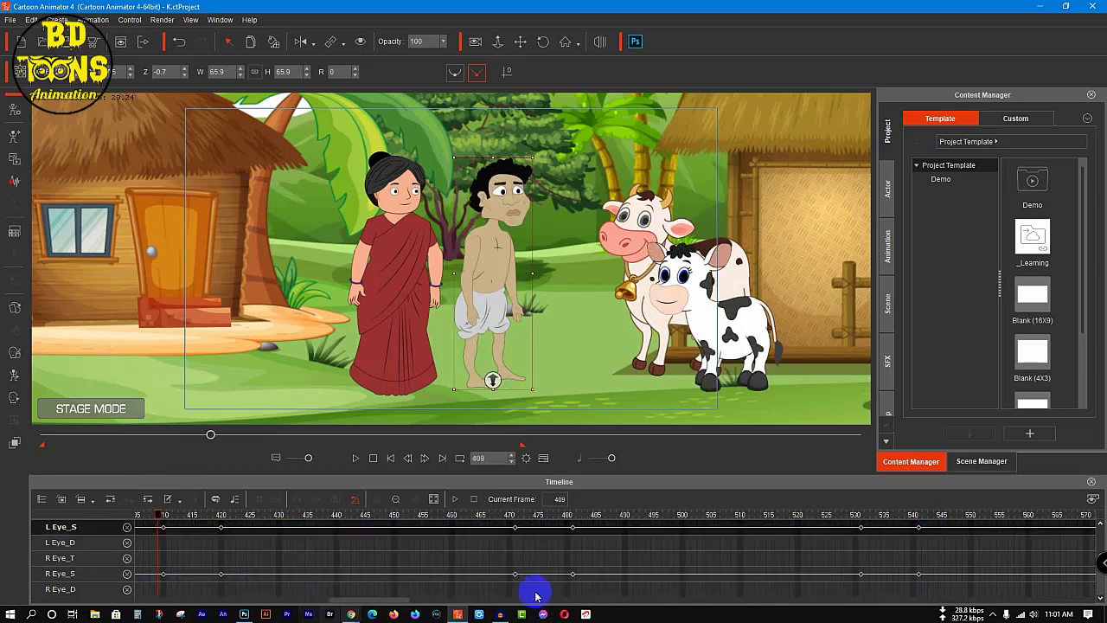
pyautogui.click(395, 500)
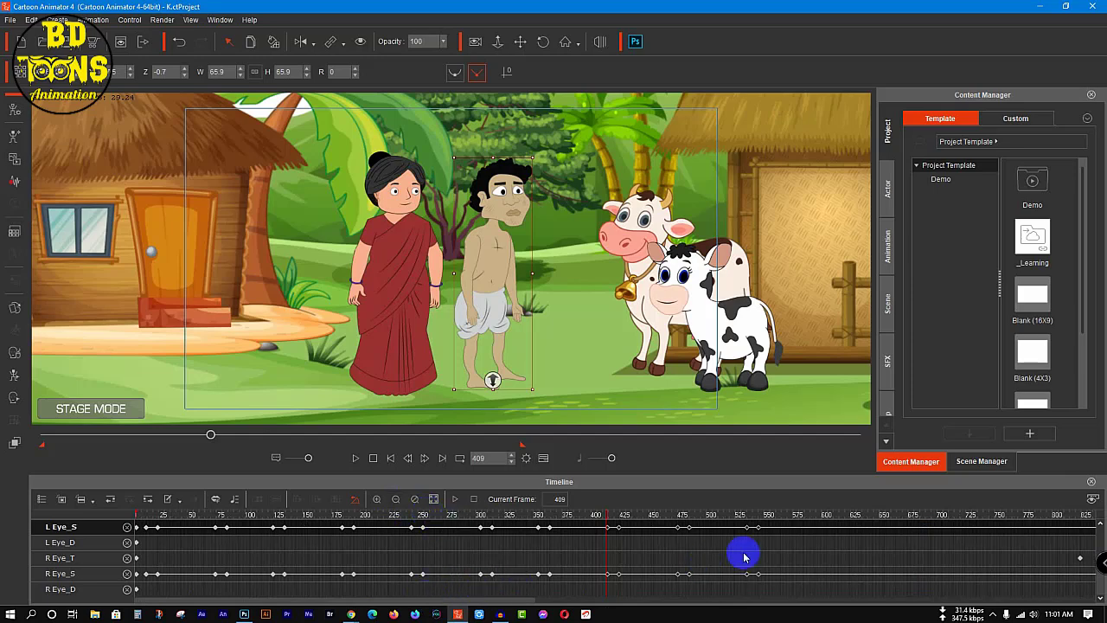
pyautogui.moveTo(766, 525); pyautogui.dragTo(137, 589)
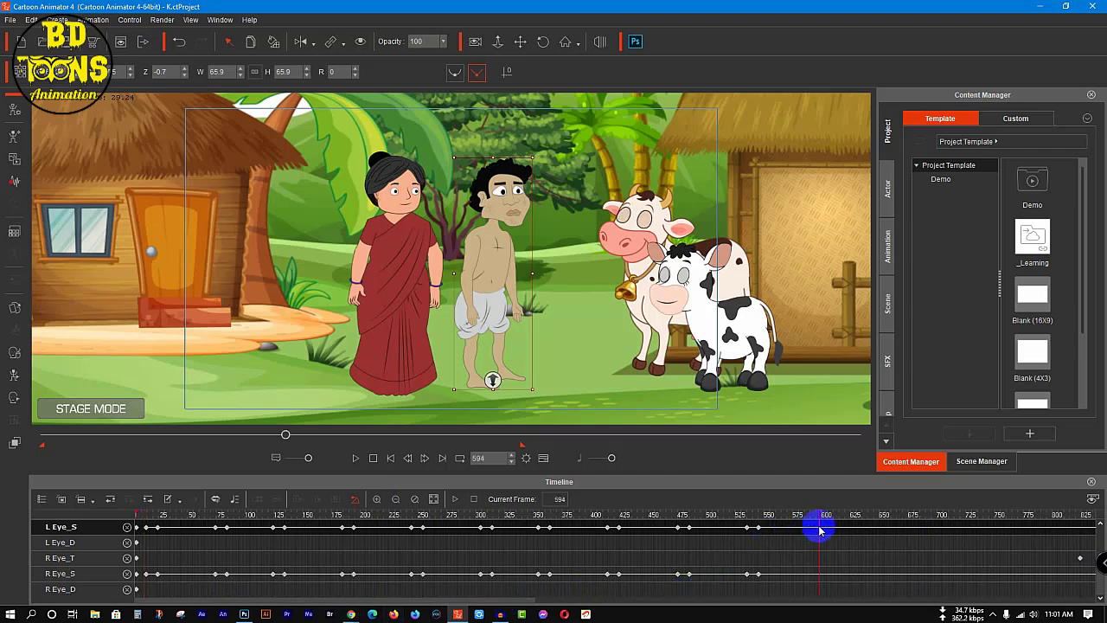
pyautogui.hotkey('ctrl', 'v')
# Step: Copy the last pair of blink keys on both of the man's eye sprite tracks and paste them at frame 1159
pyautogui.moveTo(390, 604); pyautogui.dragTo(741, 597)
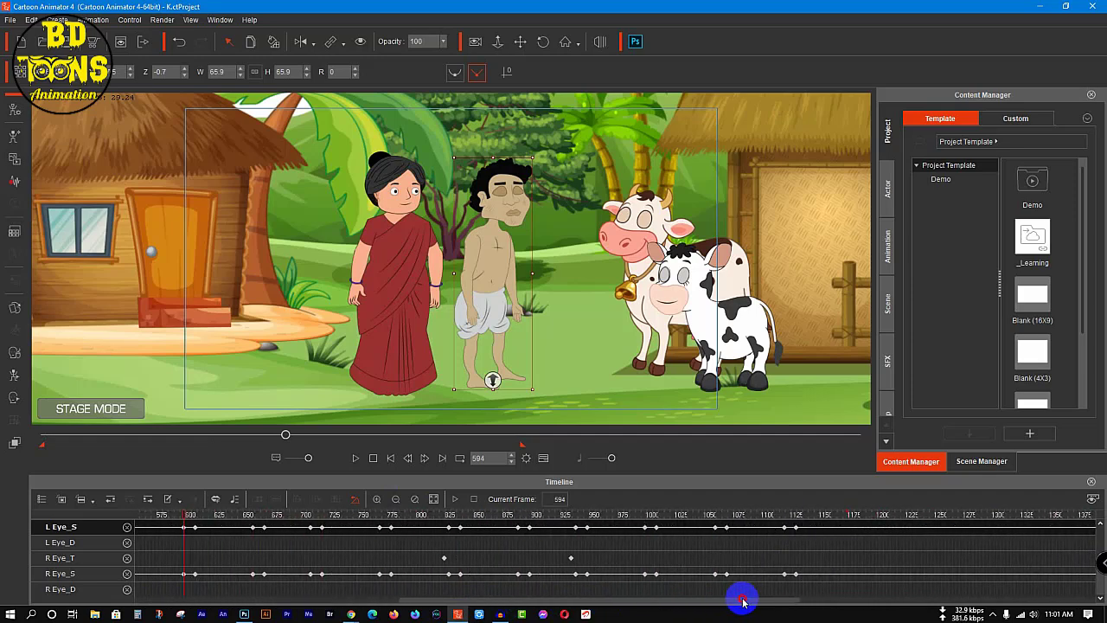
pyautogui.moveTo(811, 527); pyautogui.dragTo(754, 583)
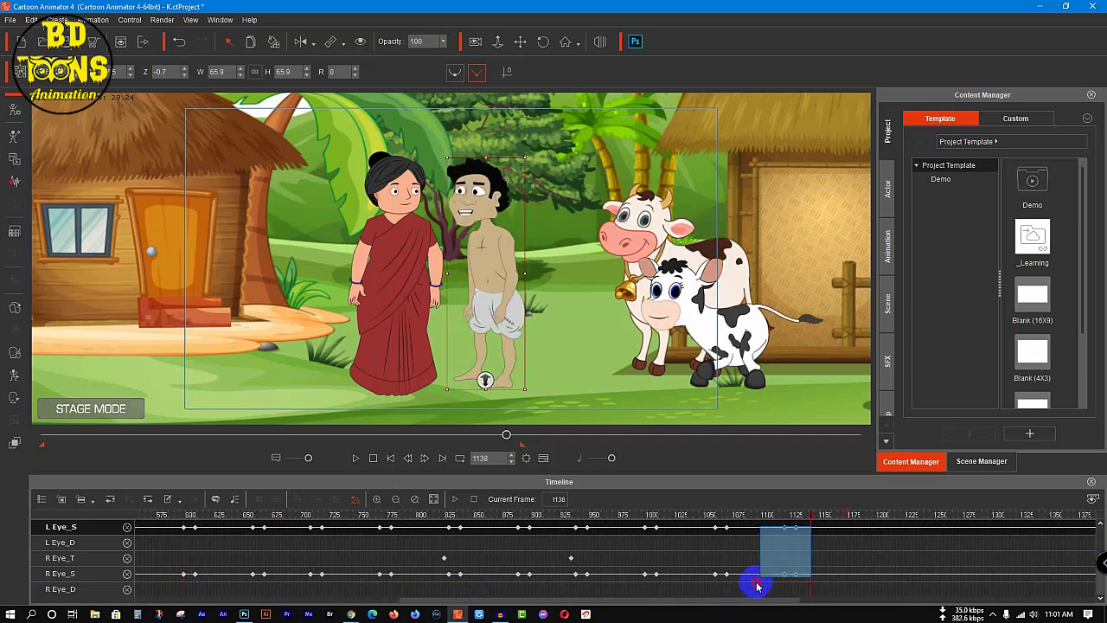
pyautogui.click(839, 529)
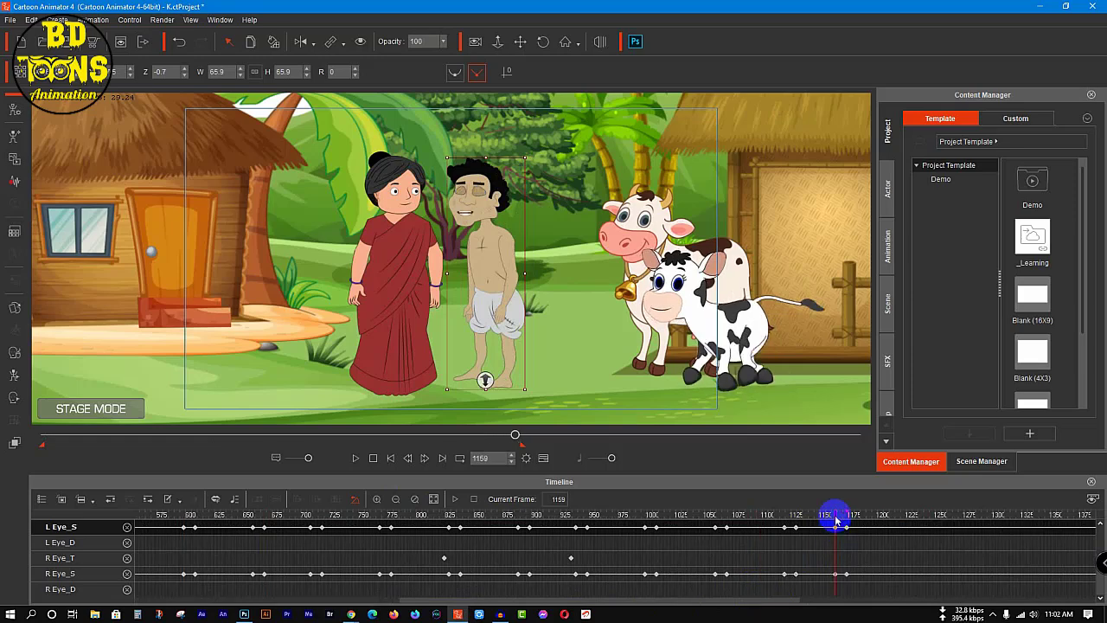
pyautogui.moveTo(833, 517); pyautogui.dragTo(817, 520)
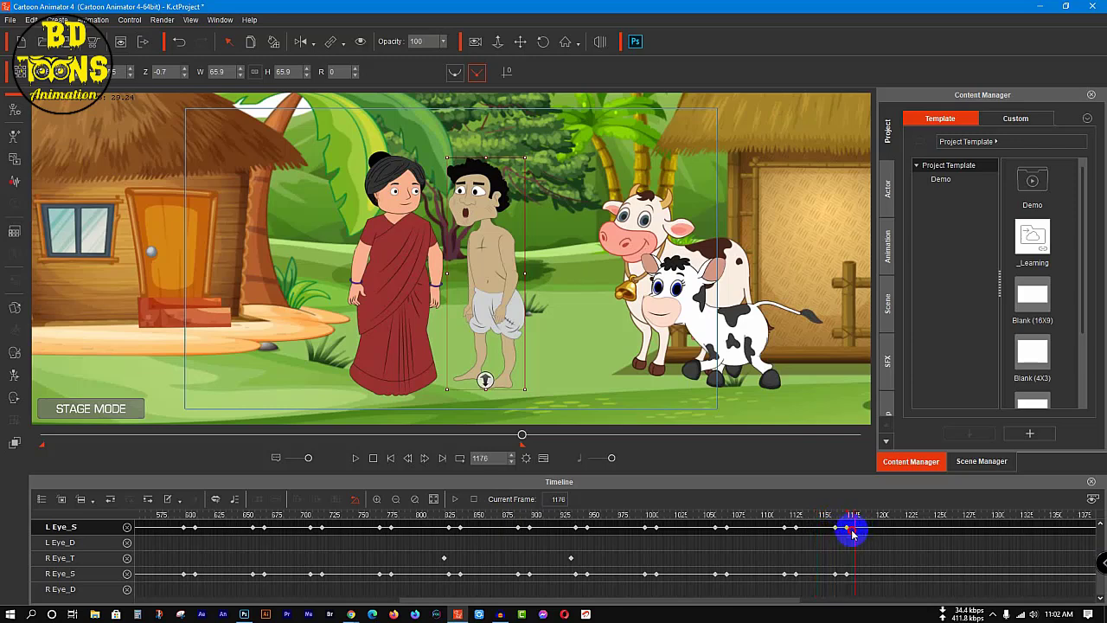
pyautogui.moveTo(853, 534); pyautogui.dragTo(833, 574)
pyautogui.moveTo(430, 599); pyautogui.dragTo(190, 604)
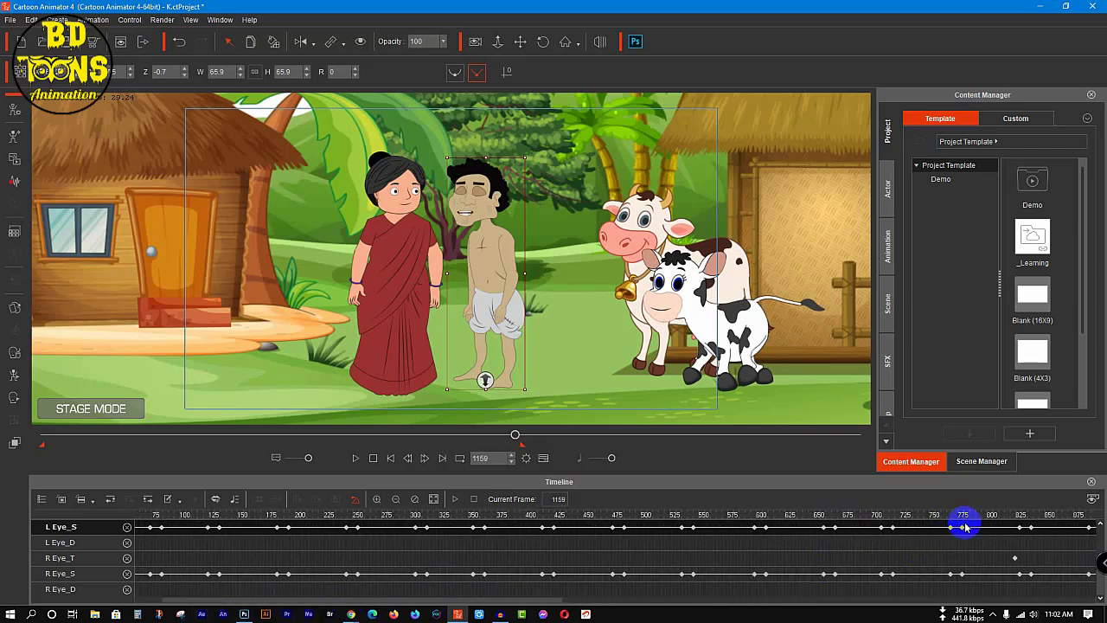
pyautogui.moveTo(966, 526)
pyautogui.mouseDown()
pyautogui.moveTo(865, 594)
pyautogui.moveTo(143, 590)
pyautogui.mouseUp()
pyautogui.press('Delete')
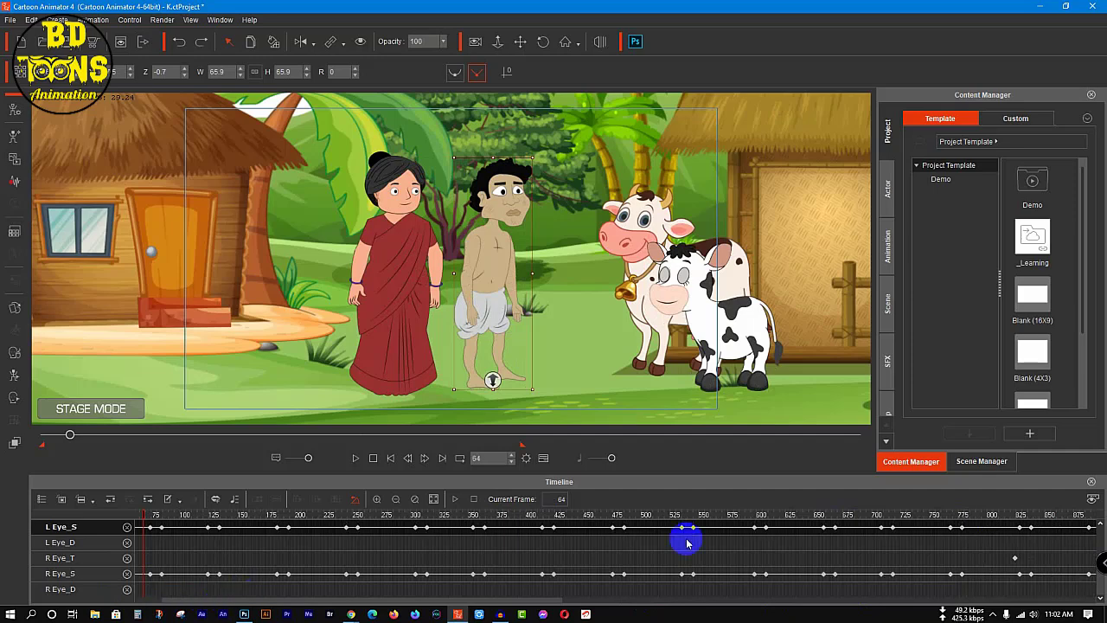
# Step: Copy the man's blink keys on both eye sprite tracks between about frames 63 and 775 and paste them at frame 1223
pyautogui.click(981, 526)
pyautogui.moveTo(915, 579); pyautogui.dragTo(142, 585)
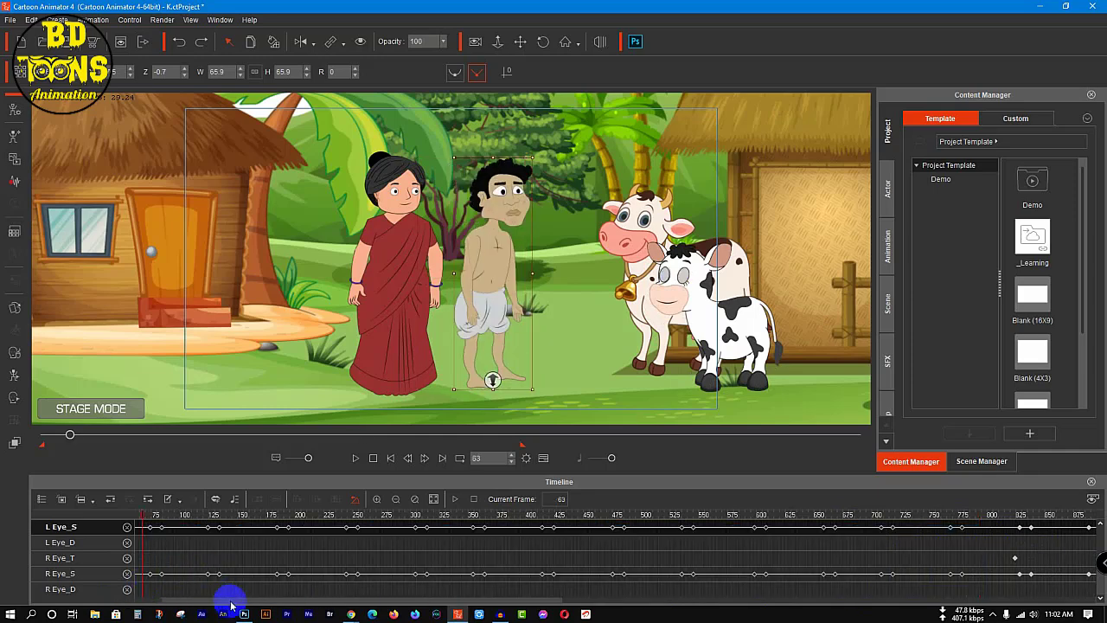
pyautogui.moveTo(228, 597); pyautogui.dragTo(627, 600)
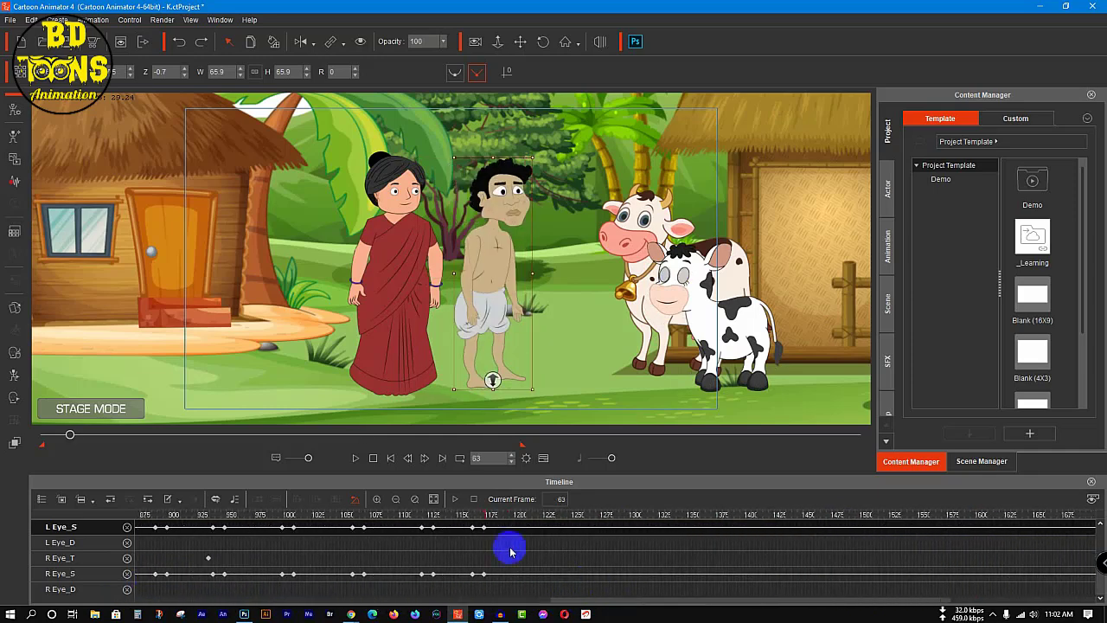
pyautogui.click(543, 527)
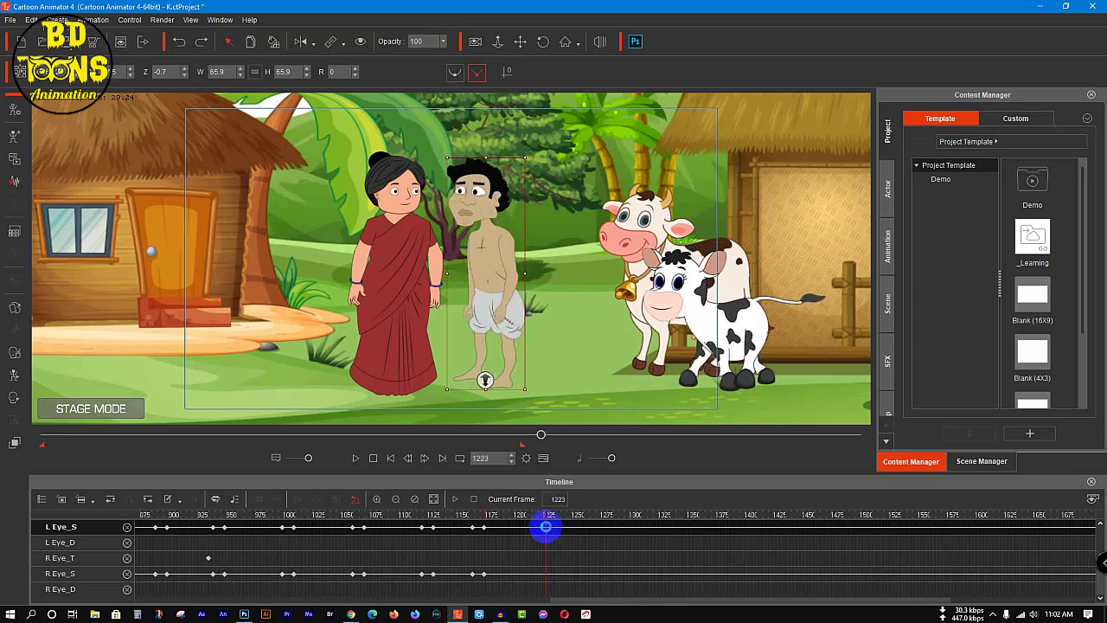
pyautogui.hotkey('ctrl', 'v')
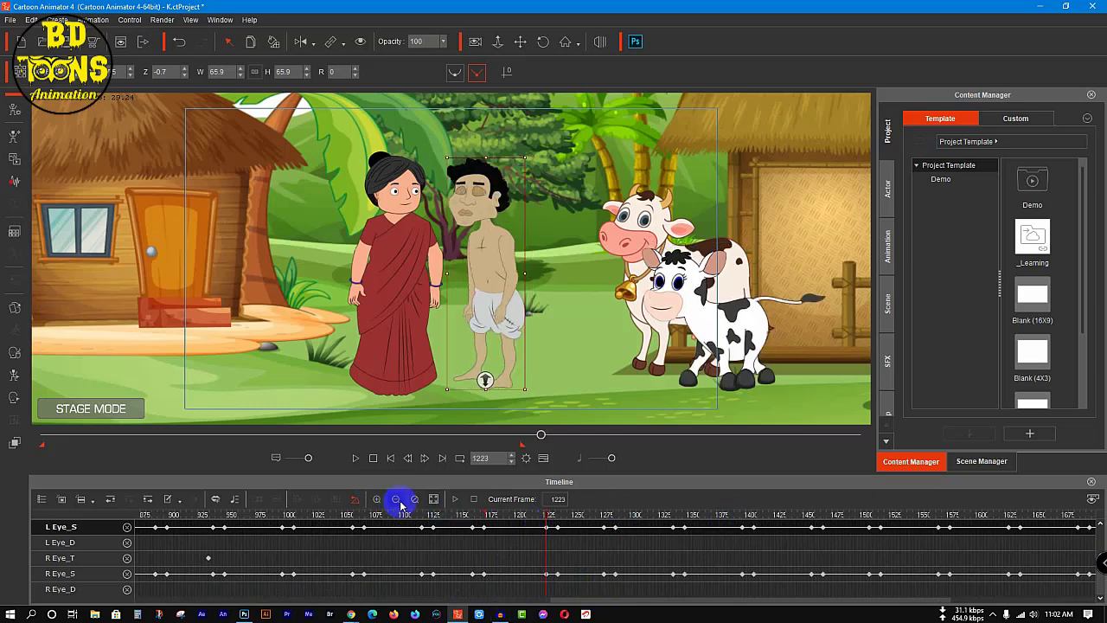
pyautogui.click(397, 501)
pyautogui.click(396, 502)
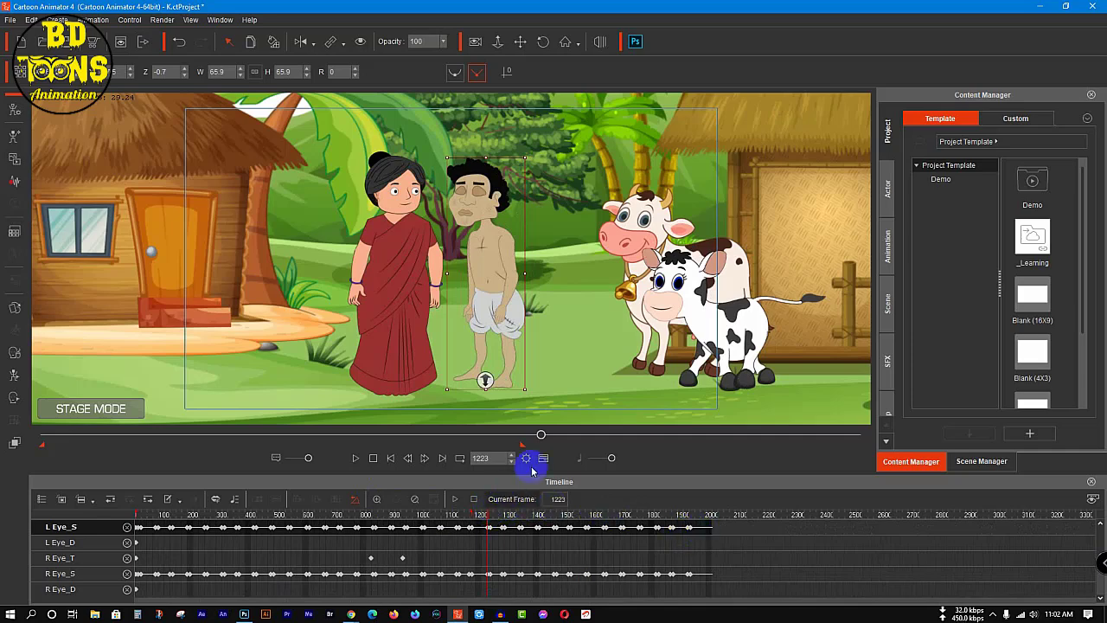
# Step: Close the man's eye tracks and restore the timeline to its actual size at the first frames
pyautogui.scroll(3, 99, 563)
pyautogui.scroll(1, 102, 571)
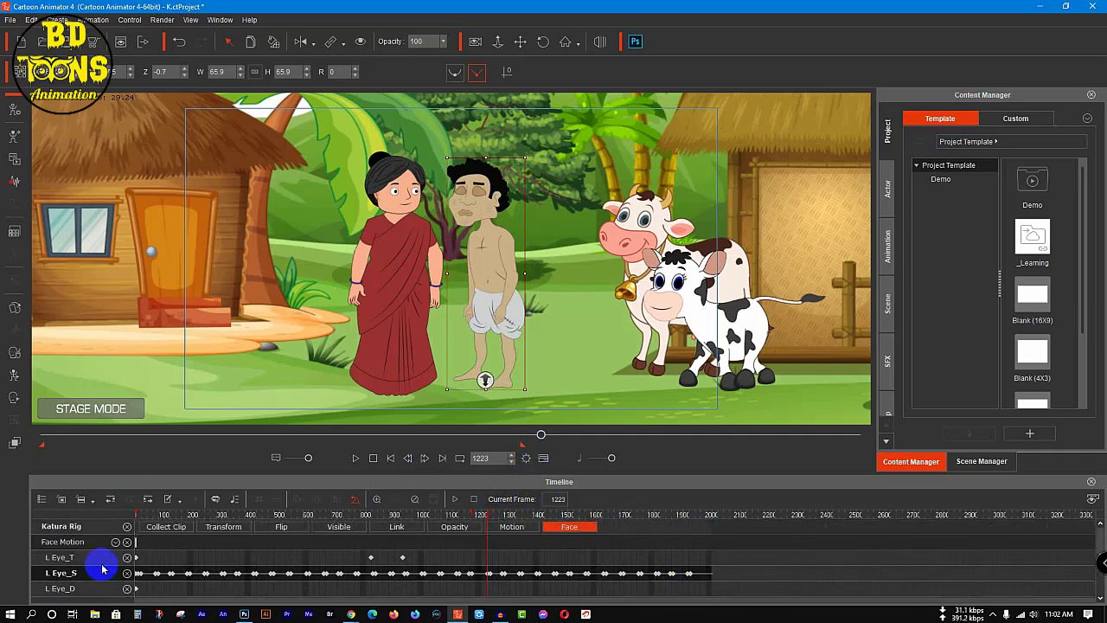
pyautogui.click(127, 527)
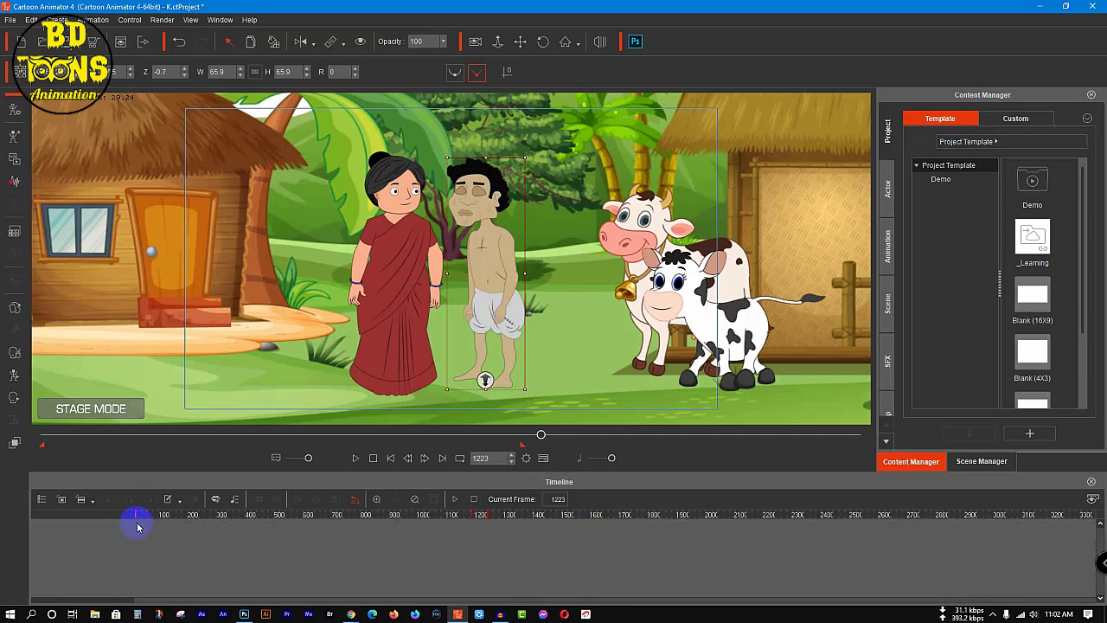
pyautogui.click(415, 501)
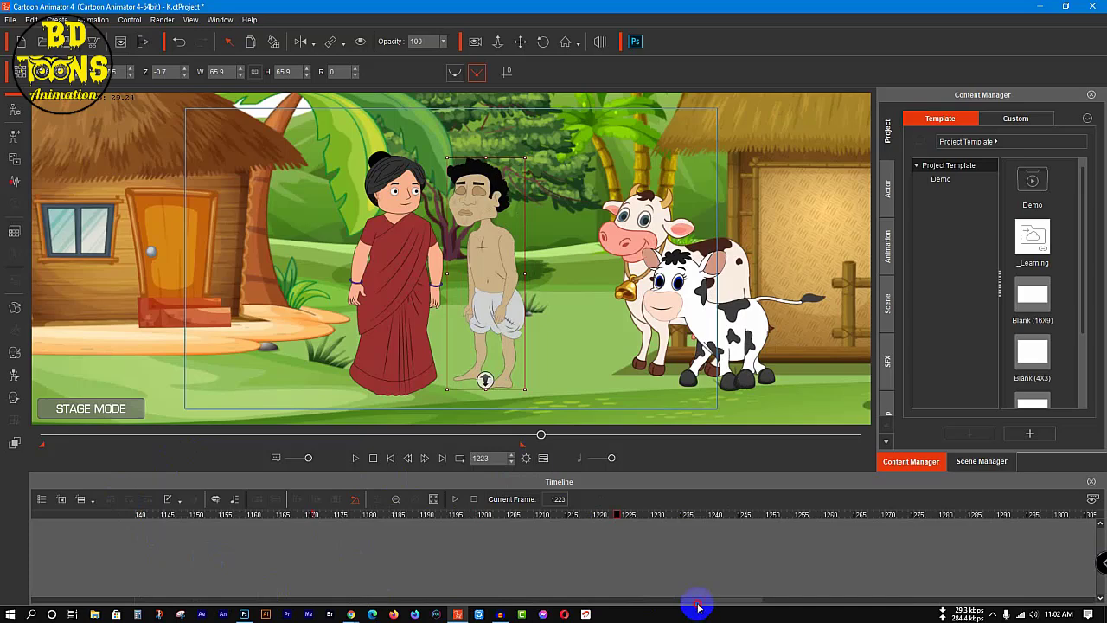
pyautogui.moveTo(701, 600); pyautogui.dragTo(117, 611)
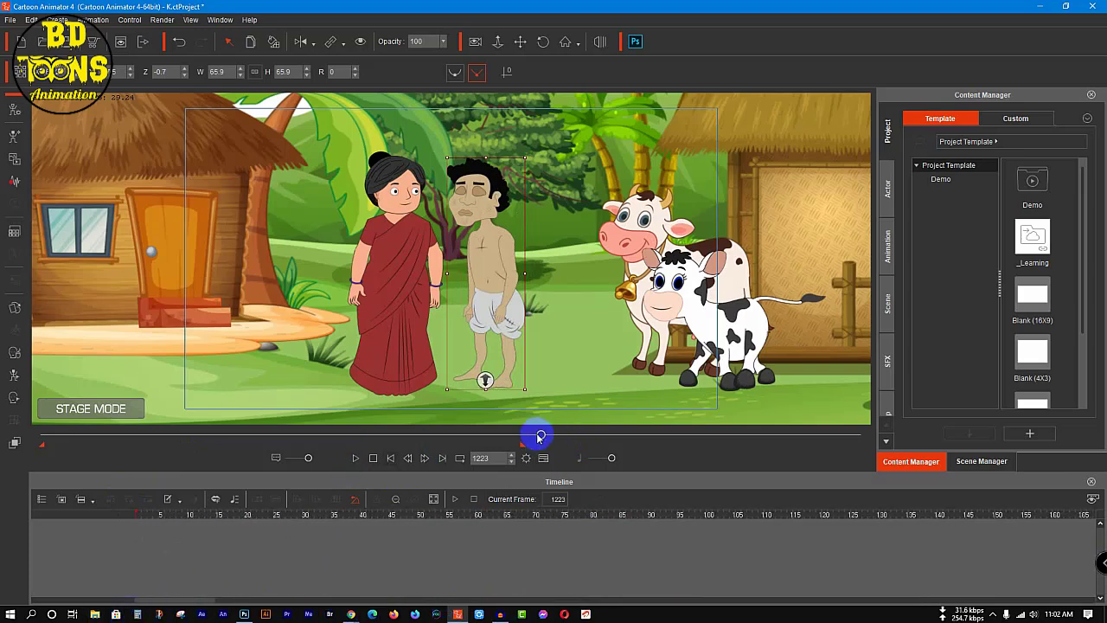
# Step: Return to the first frame and open the wife's face sprites in the Sprite Editor
pyautogui.moveTo(540, 435); pyautogui.dragTo(44, 534)
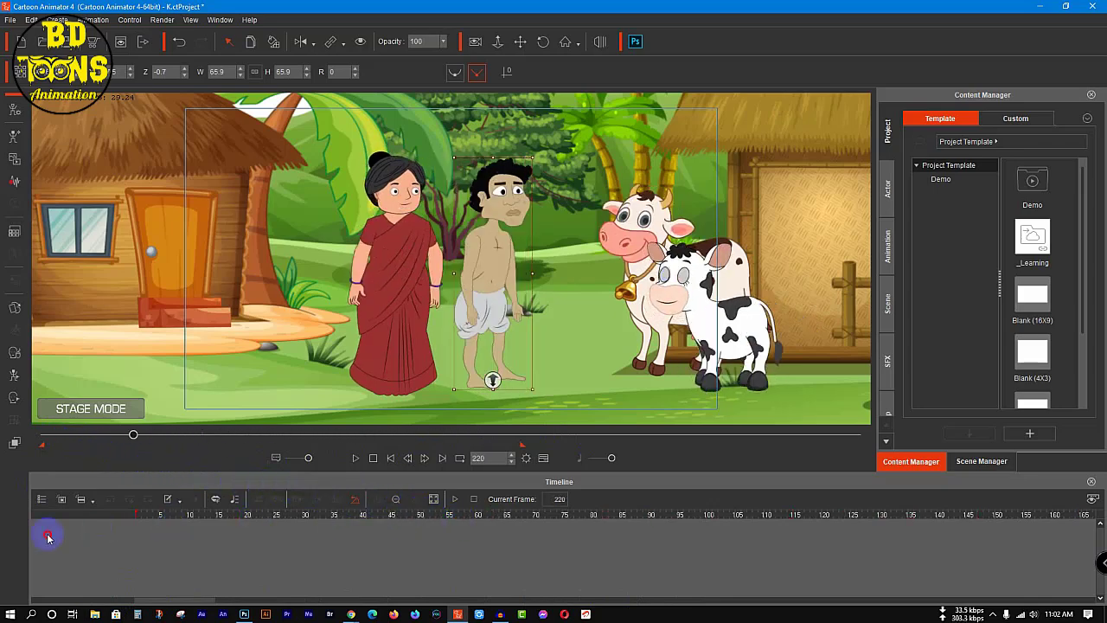
pyautogui.click(372, 273)
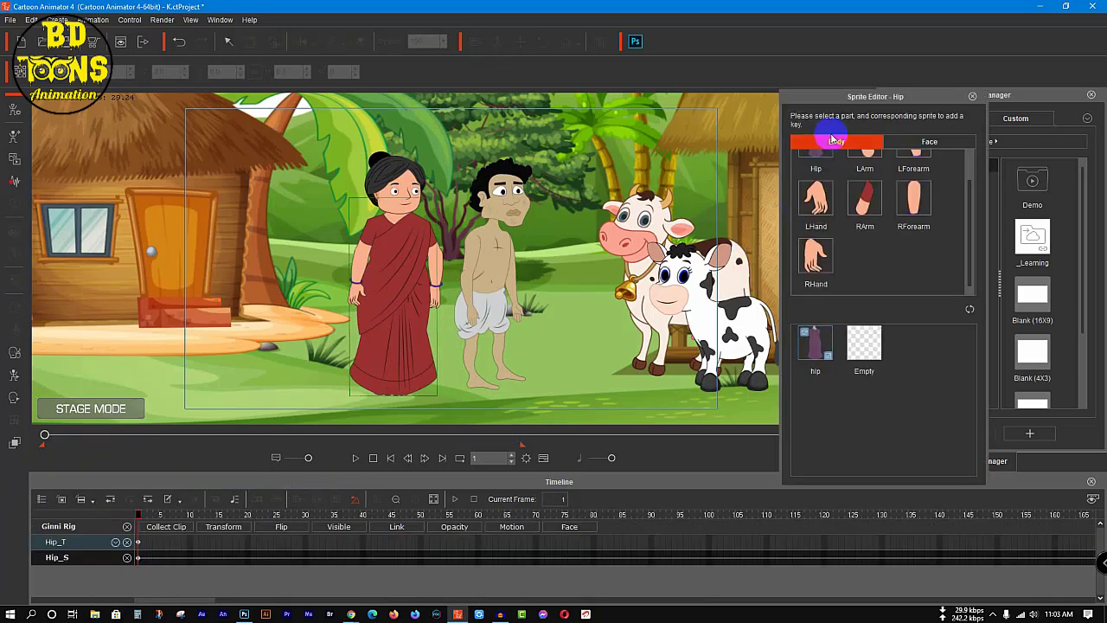
pyautogui.click(932, 140)
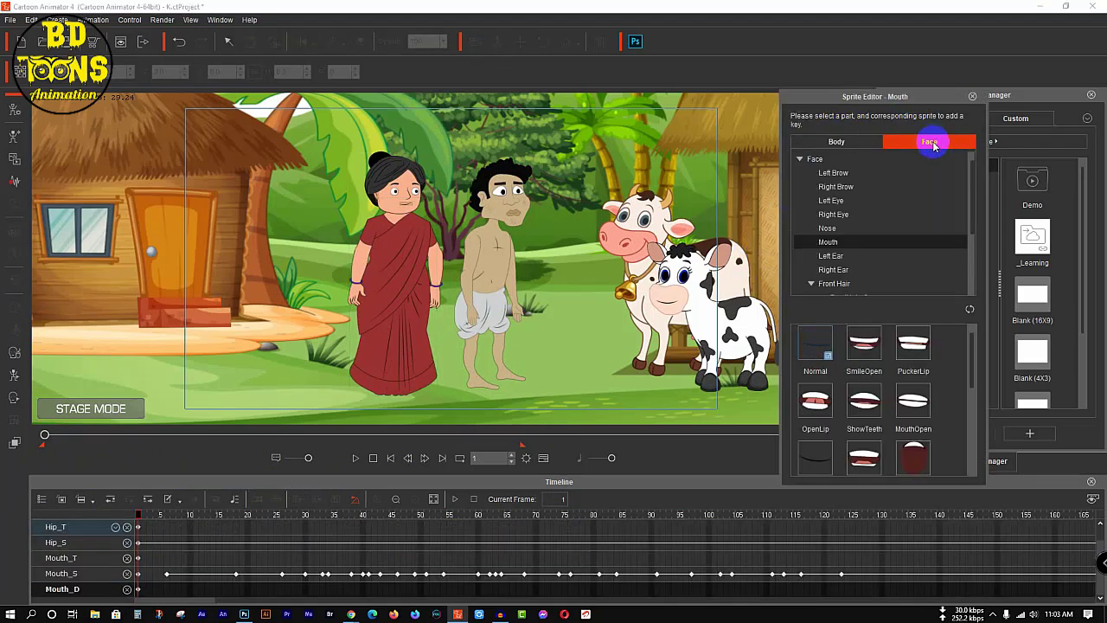
# Step: Try the SmileClose sprite on both of the wife's eyes at frame 1 and restore the Normal sprite
pyautogui.click(852, 199)
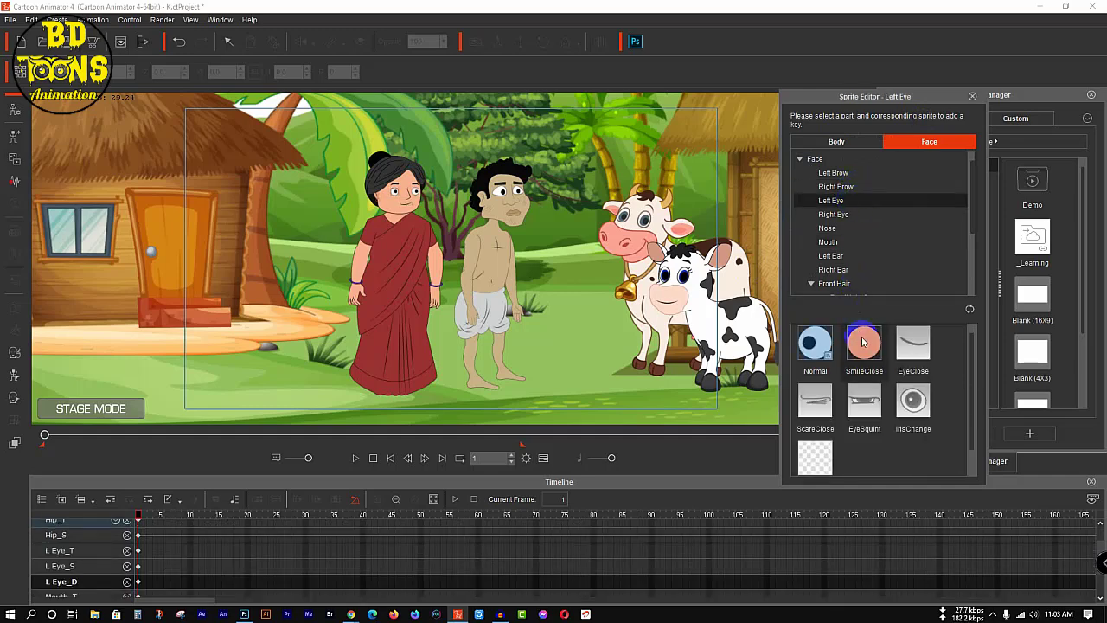
pyautogui.click(865, 343)
pyautogui.click(842, 214)
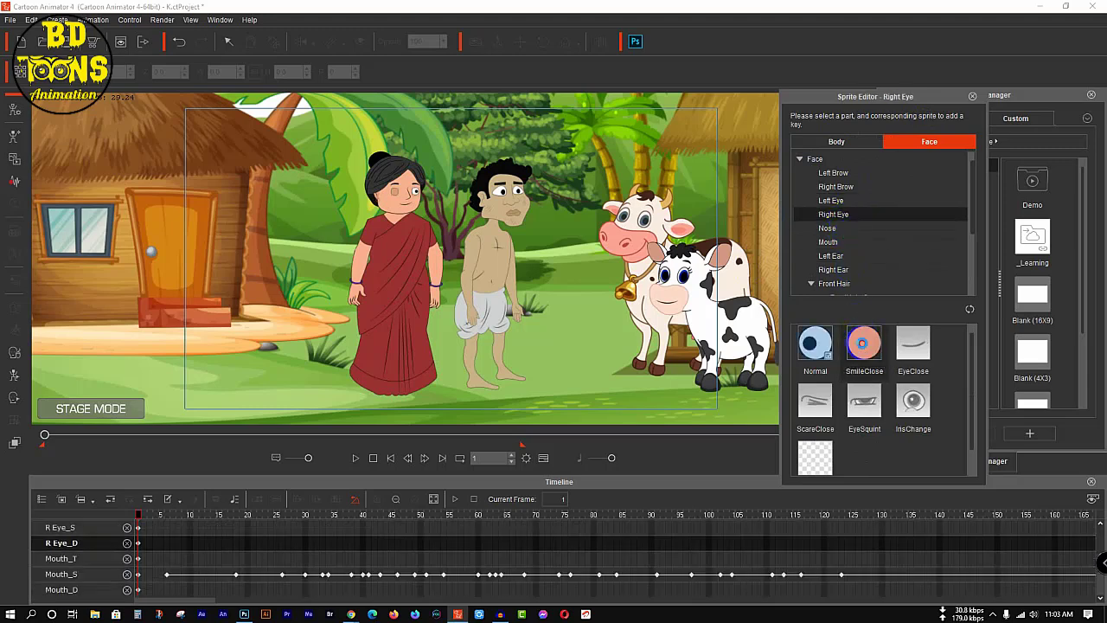
pyautogui.click(865, 343)
pyautogui.scroll(2, 216, 597)
pyautogui.scroll(3, 216, 595)
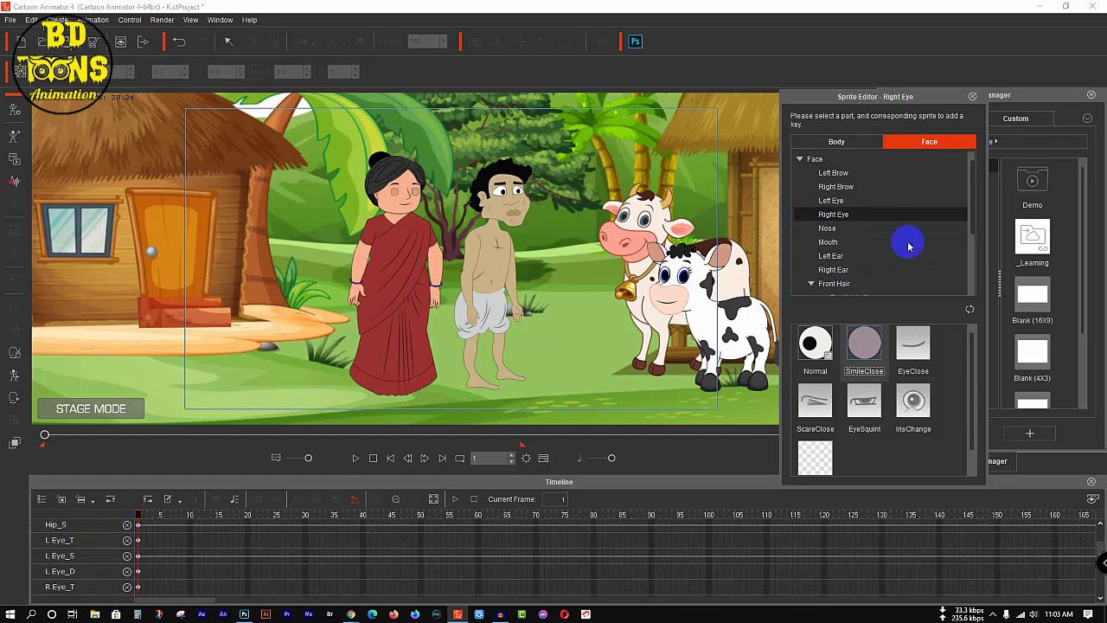
pyautogui.click(816, 341)
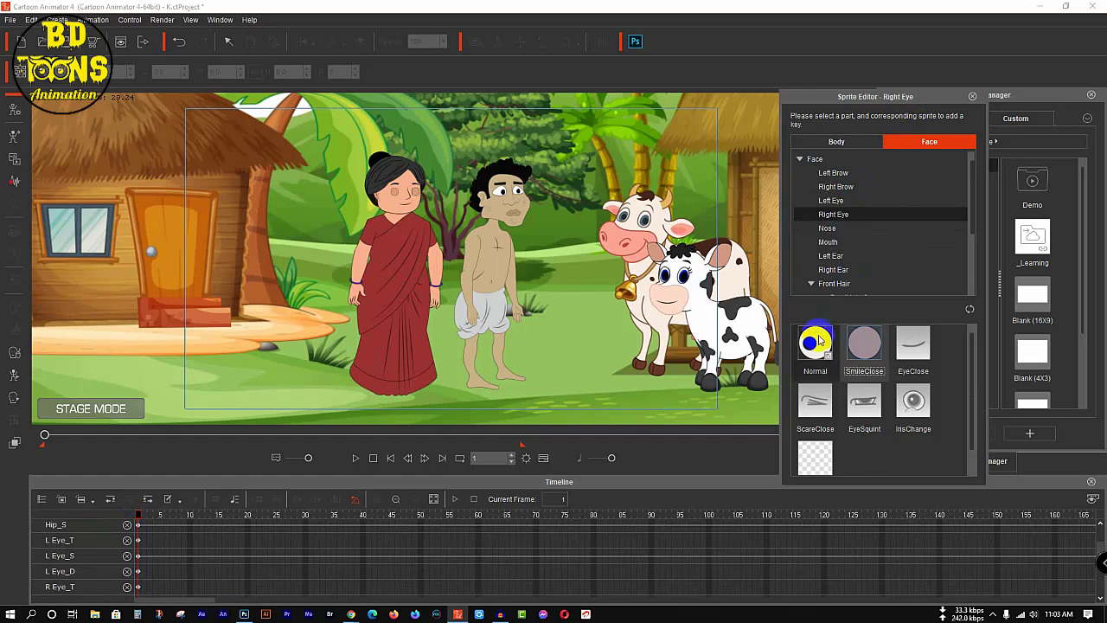
pyautogui.click(832, 200)
# Step: Key the SmileClose sprite on the wife's left and right eyes at frame 20
pyautogui.moveTo(137, 518); pyautogui.dragTo(248, 517)
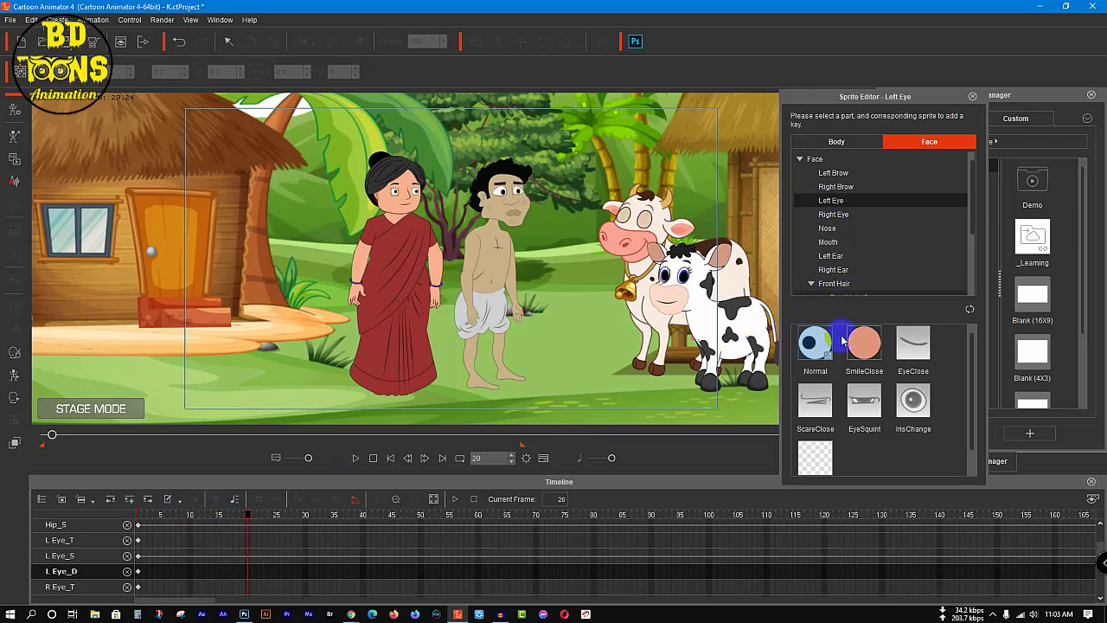
pyautogui.click(857, 346)
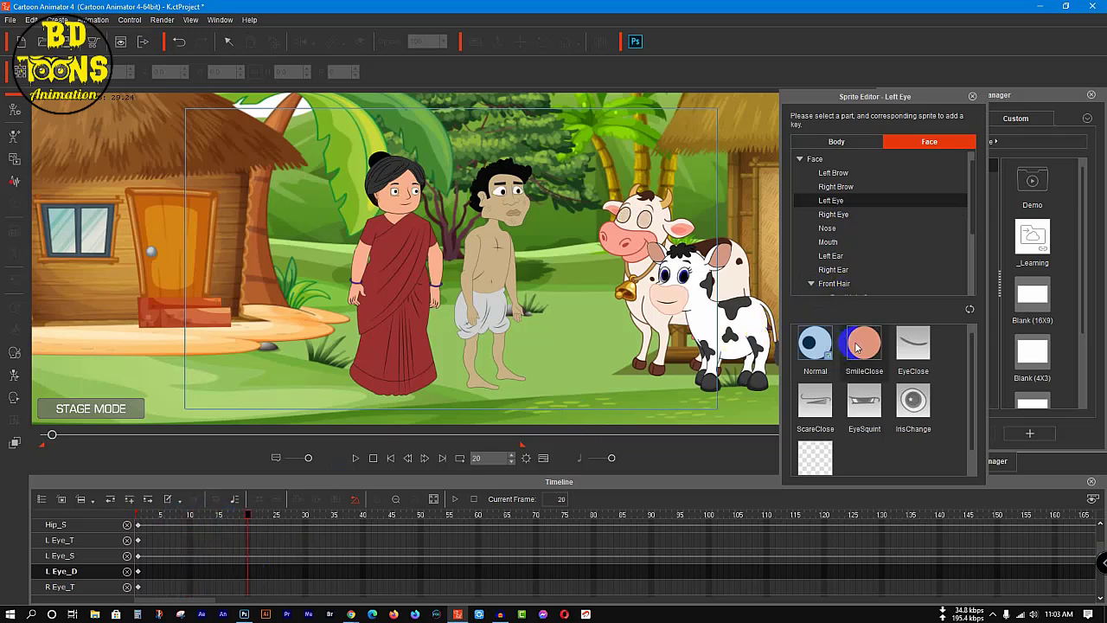
pyautogui.click(838, 186)
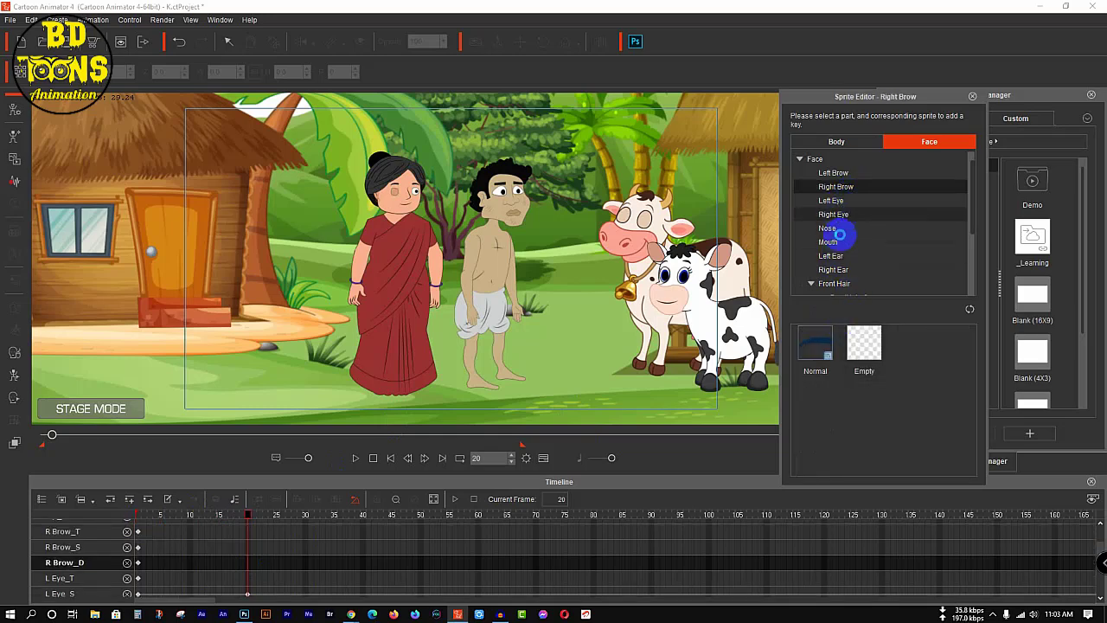
pyautogui.click(833, 213)
pyautogui.click(859, 355)
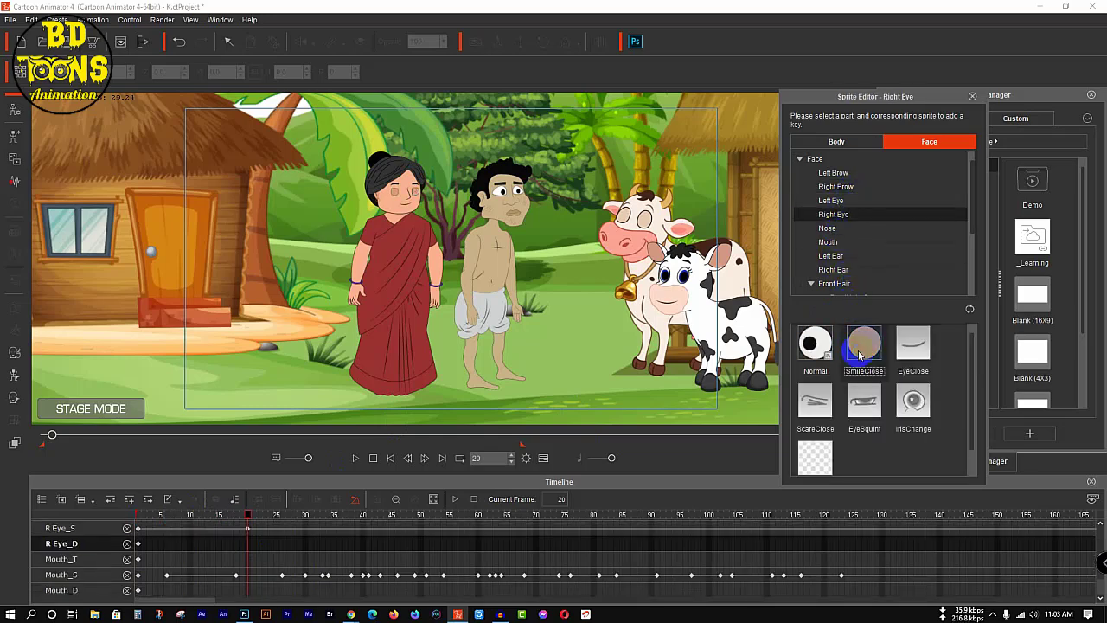
pyautogui.scroll(2, 261, 520)
pyautogui.scroll(1, 261, 520)
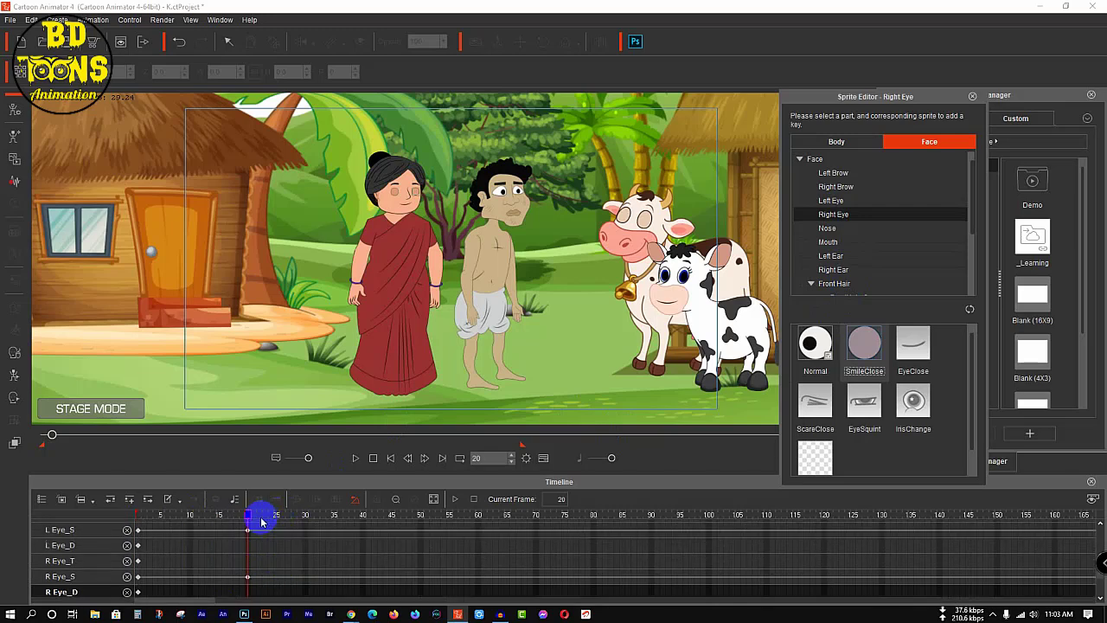
# Step: Key the Normal sprite on the wife's right and left eyes at frame 30 to reopen them
pyautogui.moveTo(245, 516); pyautogui.dragTo(303, 518)
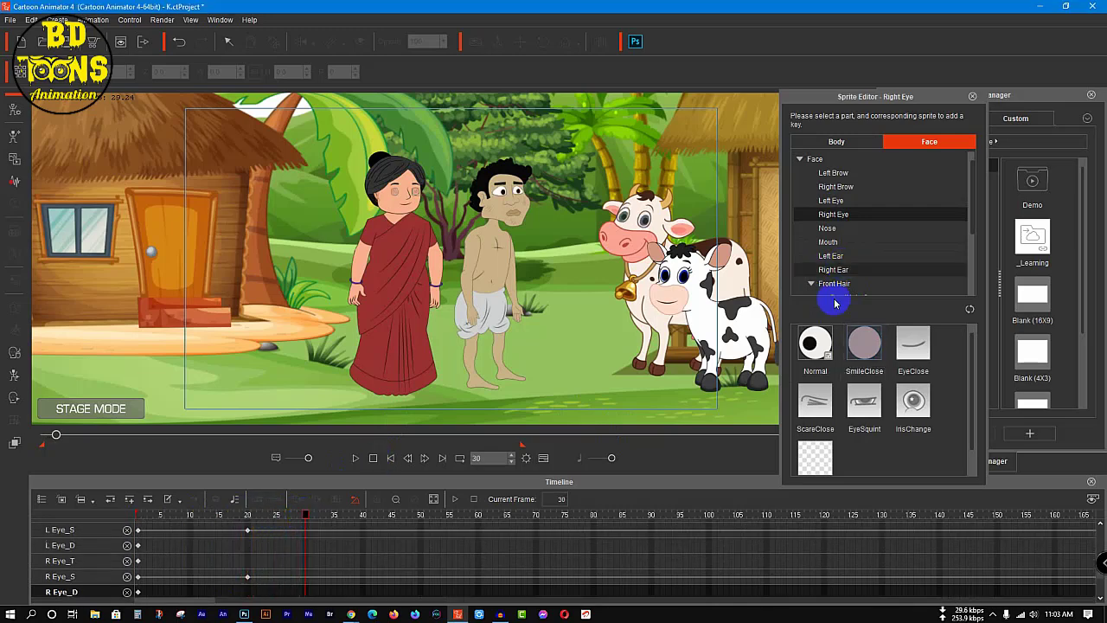
pyautogui.click(815, 343)
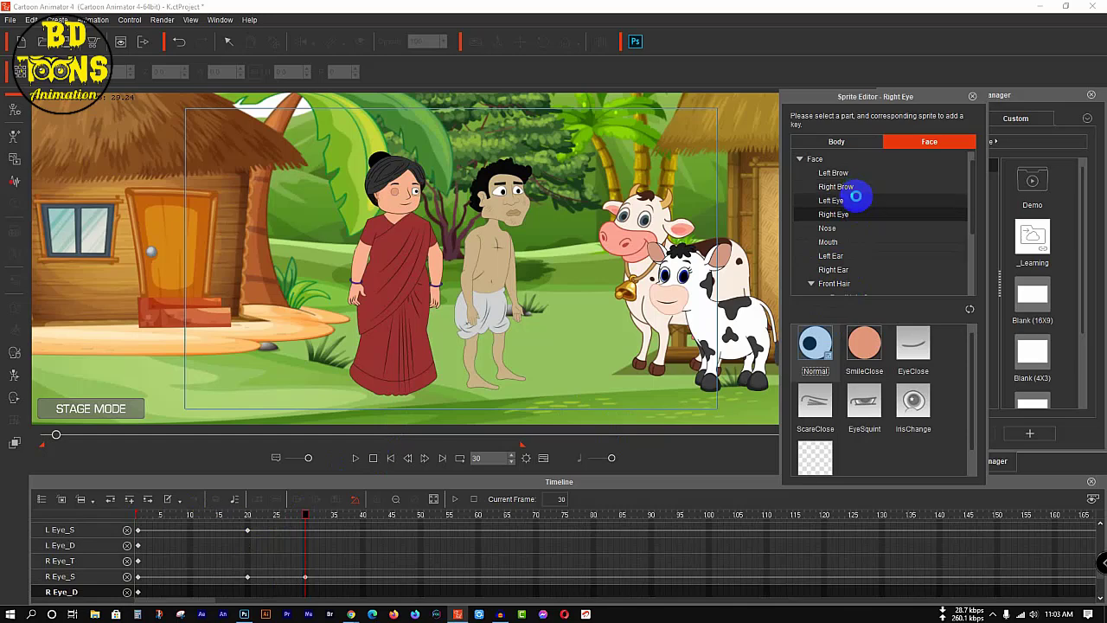
pyautogui.click(832, 201)
pyautogui.click(817, 346)
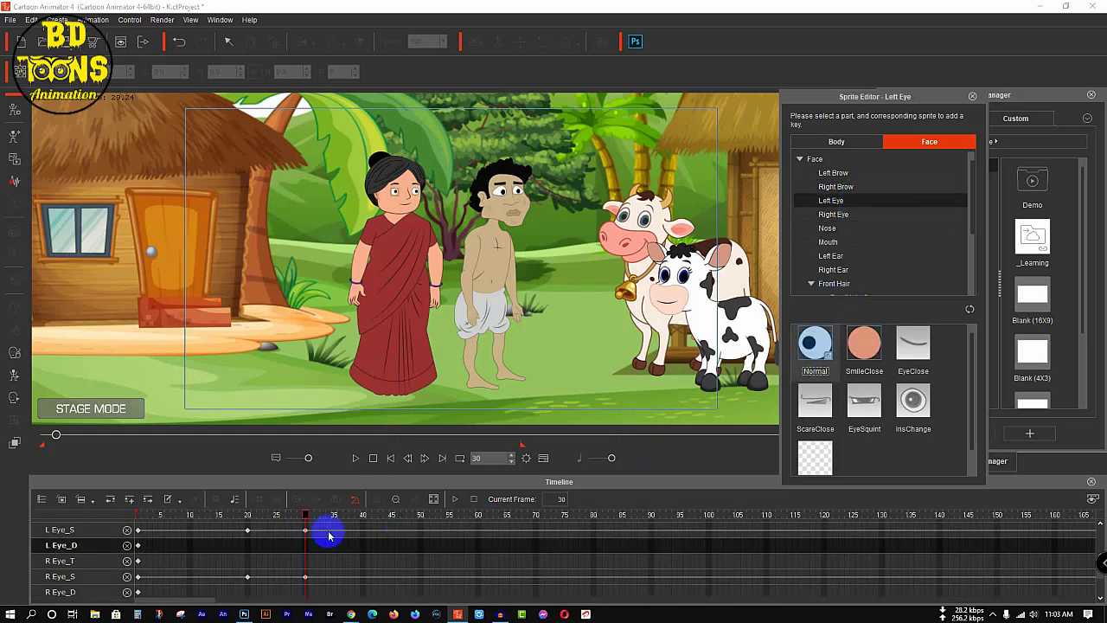
# Step: Paste copies of the wife's first blink on both eye sprite tracks at frames 80 and 140, and copies of all three blinks at frame 209
pyautogui.moveTo(240, 525); pyautogui.dragTo(322, 589)
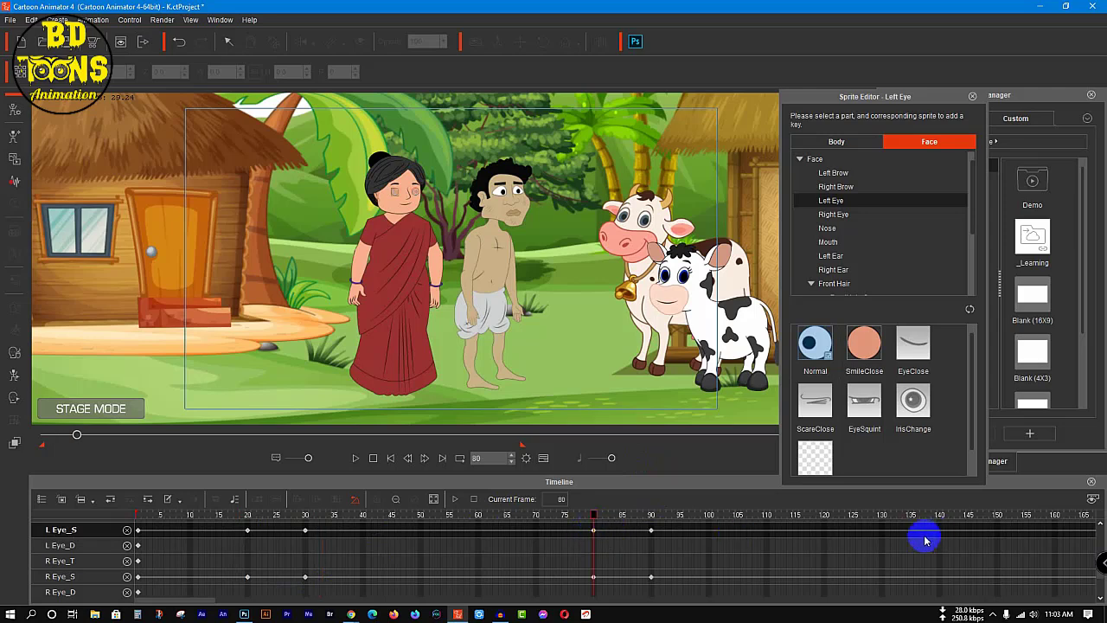
pyautogui.click(972, 96)
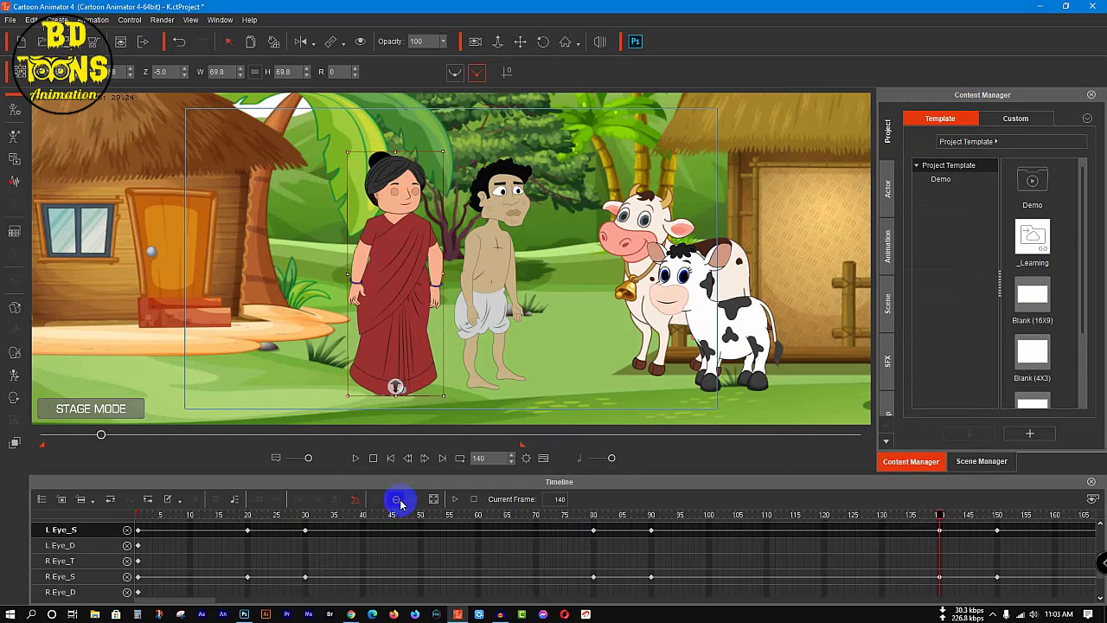
pyautogui.click(399, 502)
pyautogui.moveTo(572, 527); pyautogui.dragTo(179, 588)
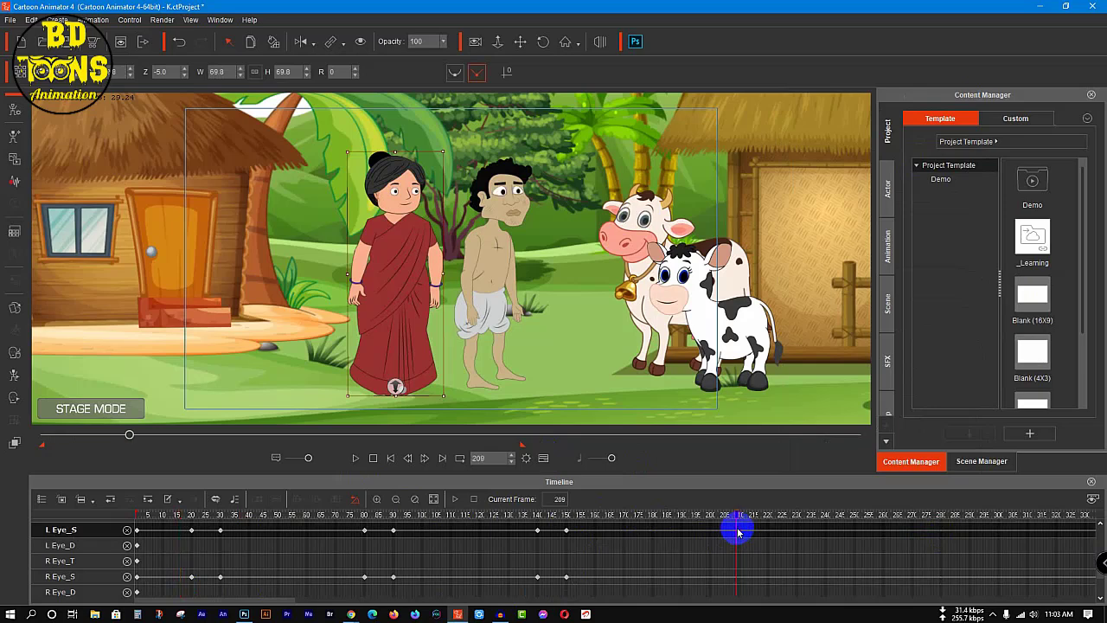
# Step: Copy the wife's blink keys on both eye sprite tracks up to about frame 340 and paste them at frame 385
pyautogui.click(395, 502)
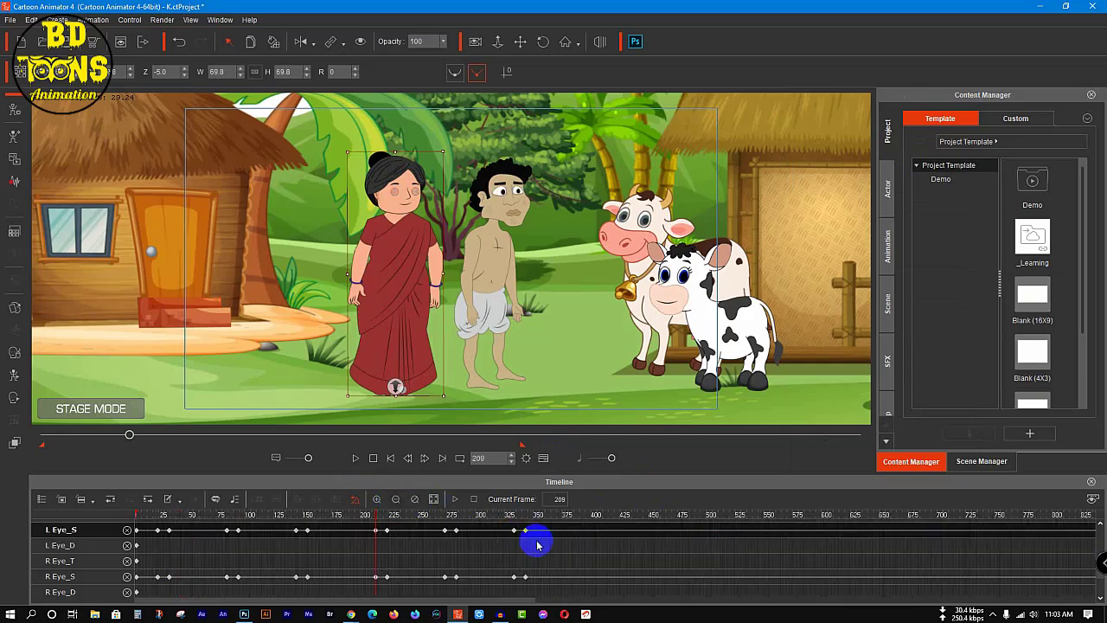
pyautogui.moveTo(545, 529); pyautogui.dragTo(144, 589)
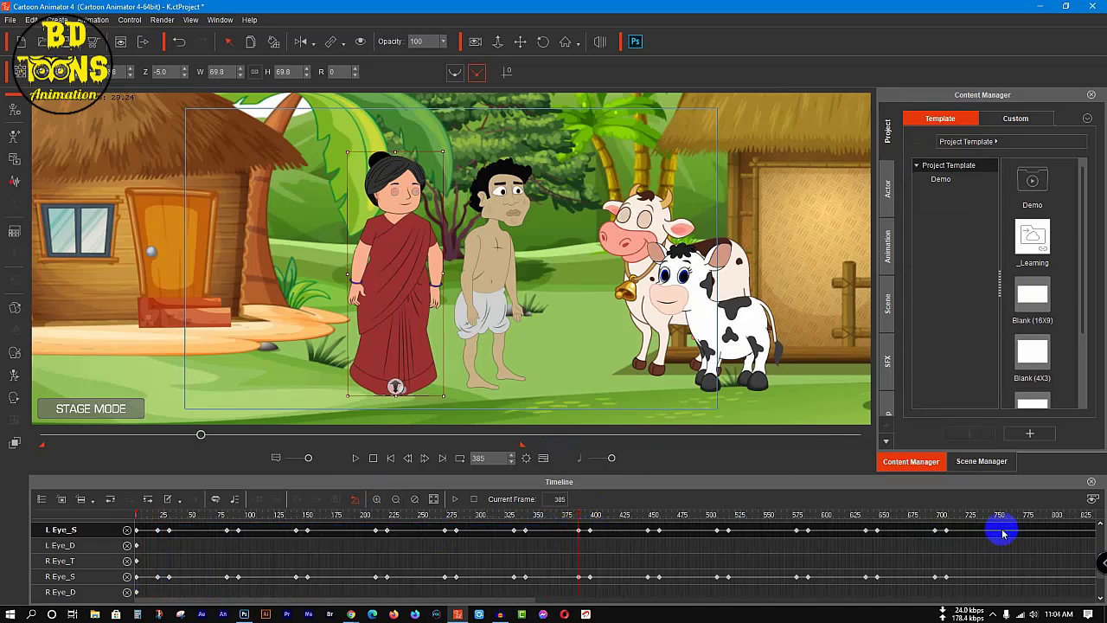
pyautogui.hotkey('ctrl', 'v')
# Step: Copy the wife's blink keys on both eye sprite tracks up to about frame 705 and paste them at frames 757 and 1497
pyautogui.moveTo(644, 593); pyautogui.dragTo(143, 590)
pyautogui.click(395, 500)
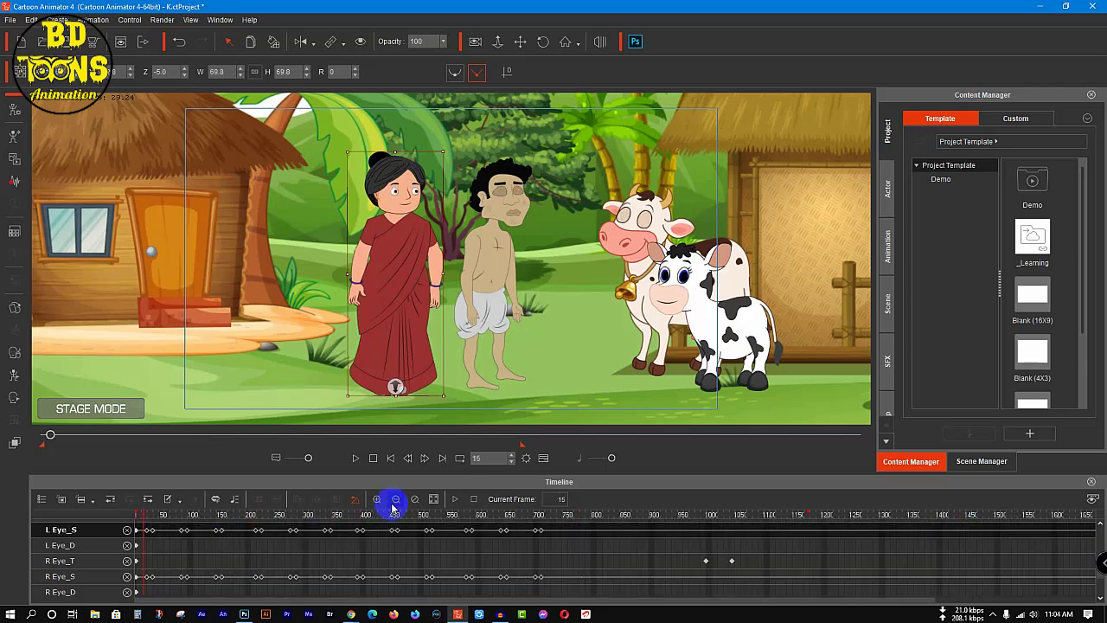
pyautogui.moveTo(578, 540); pyautogui.dragTo(572, 534)
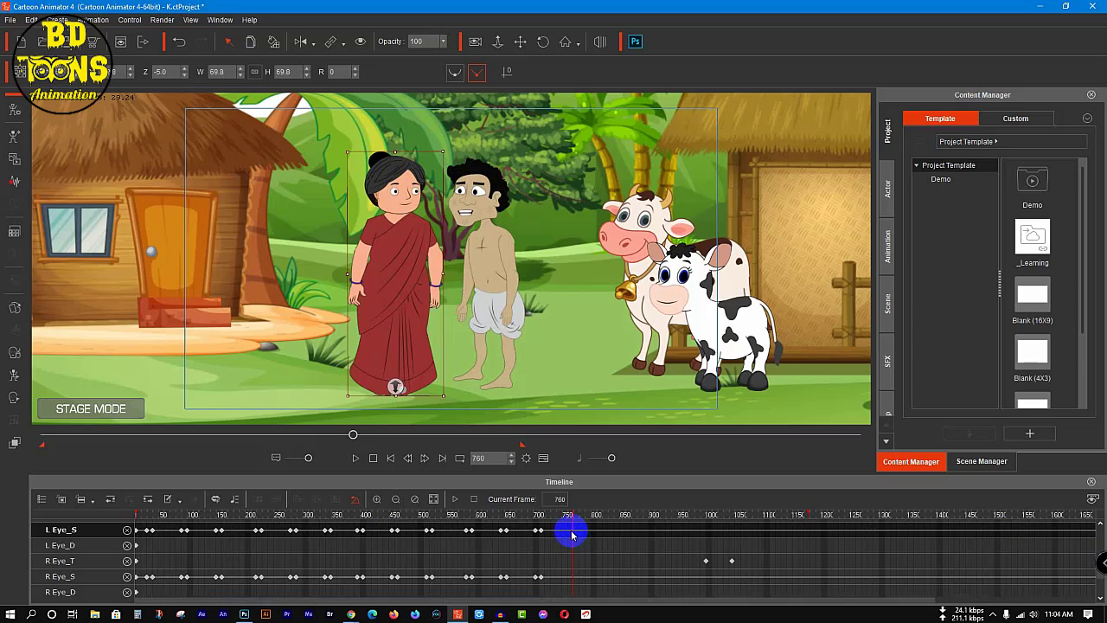
pyautogui.hotkey('ctrl', 'v')
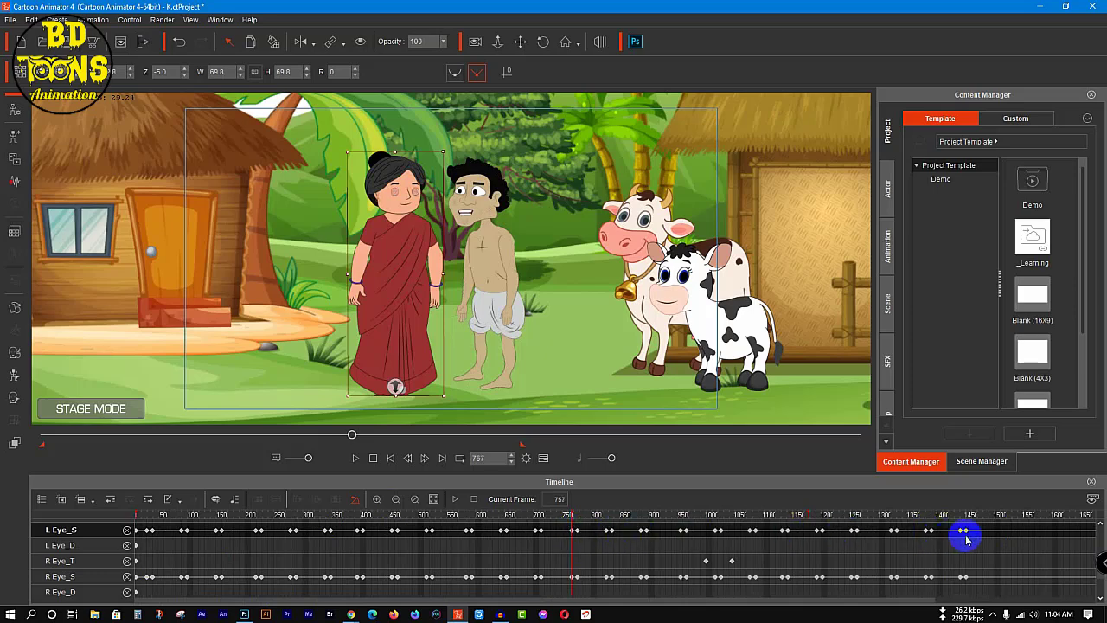
pyautogui.click(996, 535)
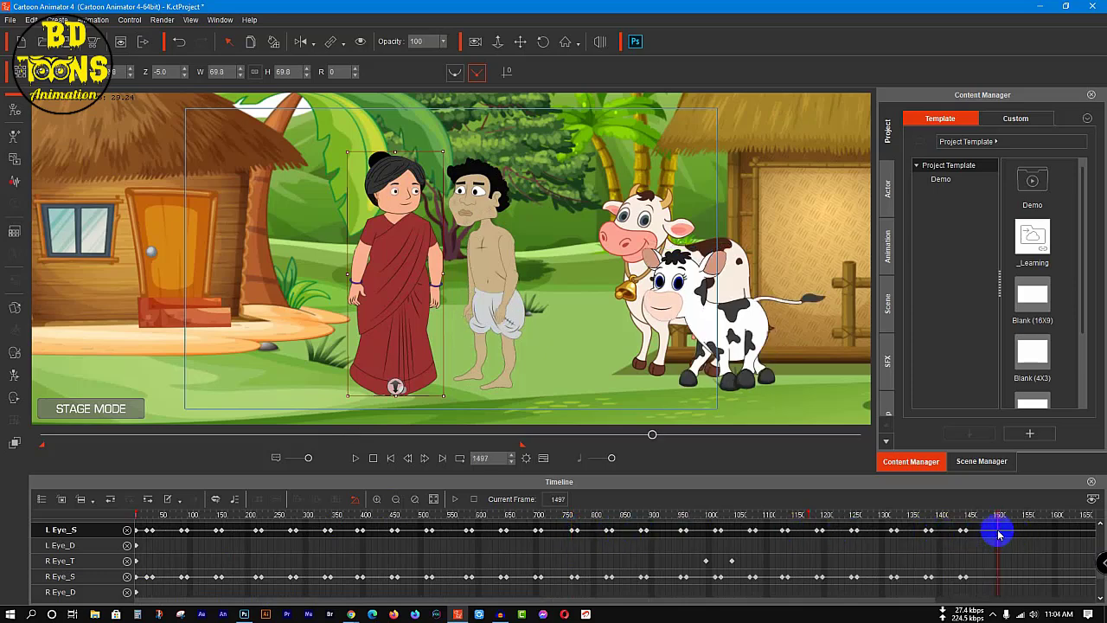
pyautogui.click(397, 501)
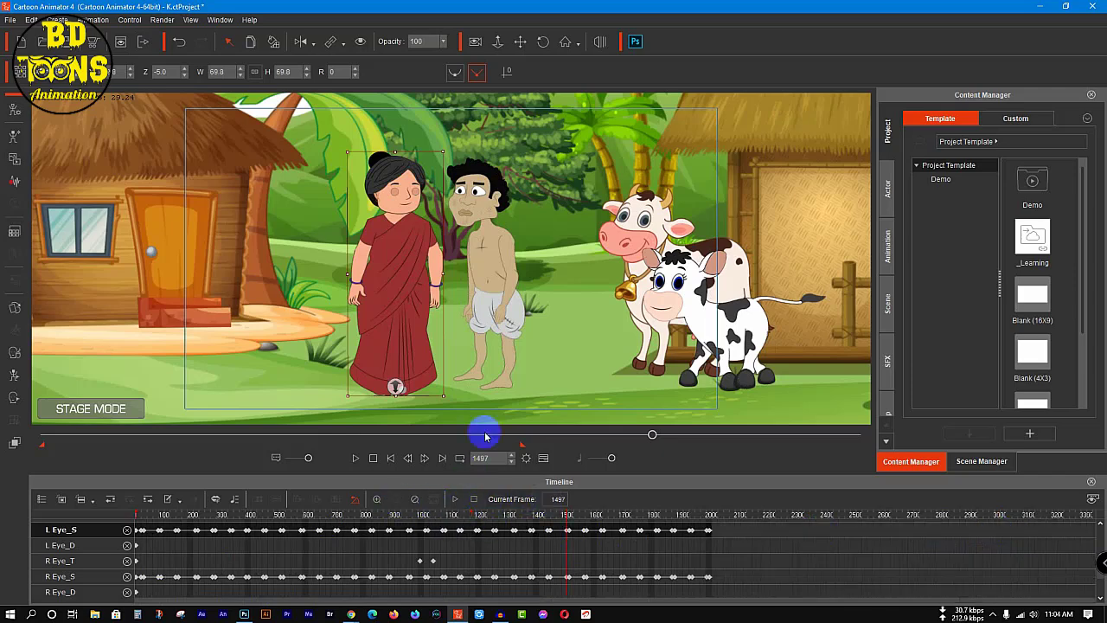
# Step: Return to frame 1, extend the playback range to the project's last frame and restore the timeline to its actual size
pyautogui.moveTo(654, 434); pyautogui.dragTo(0, 529)
pyautogui.scroll(1, 285, 514)
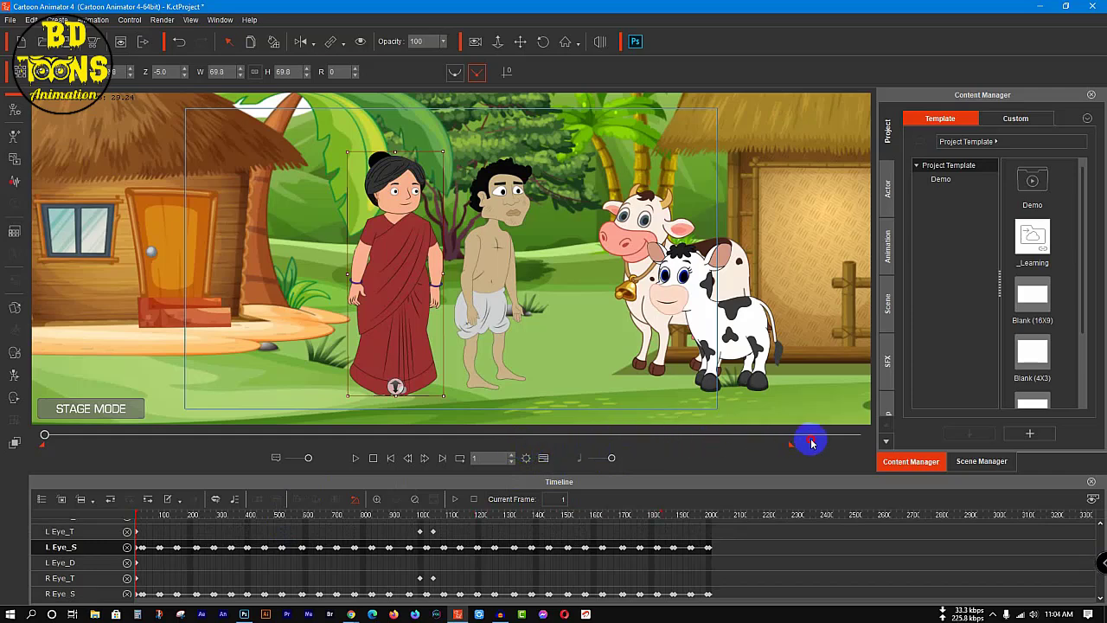
pyautogui.click(416, 498)
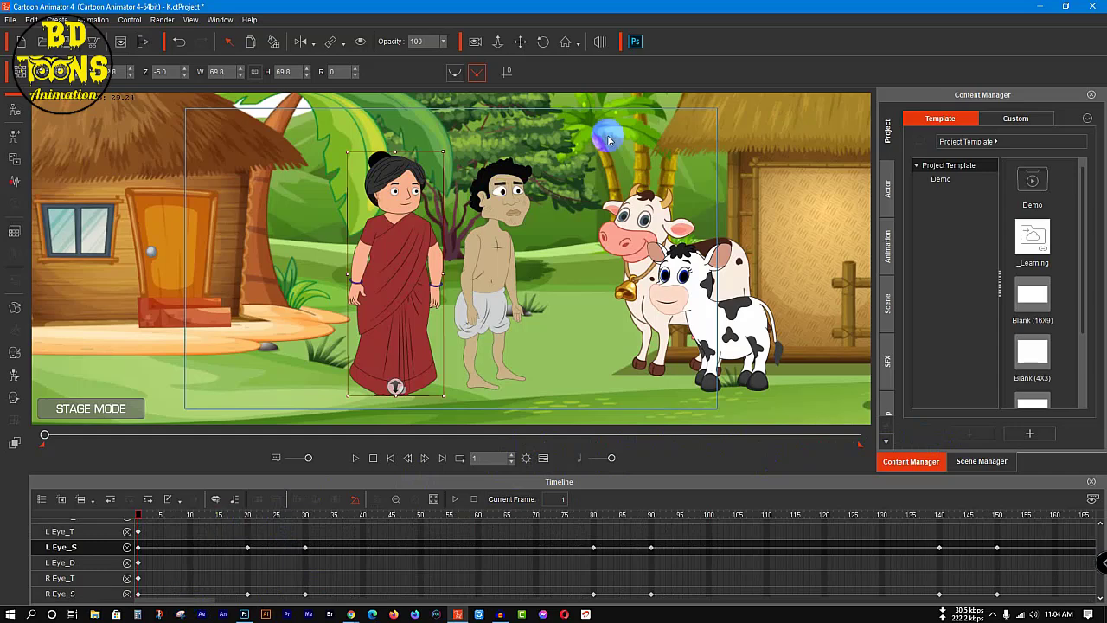
# Step: Close all of the wife's open hip, brow, eye and mouth tracks in the timeline
pyautogui.moveTo(207, 604); pyautogui.dragTo(1099, 597)
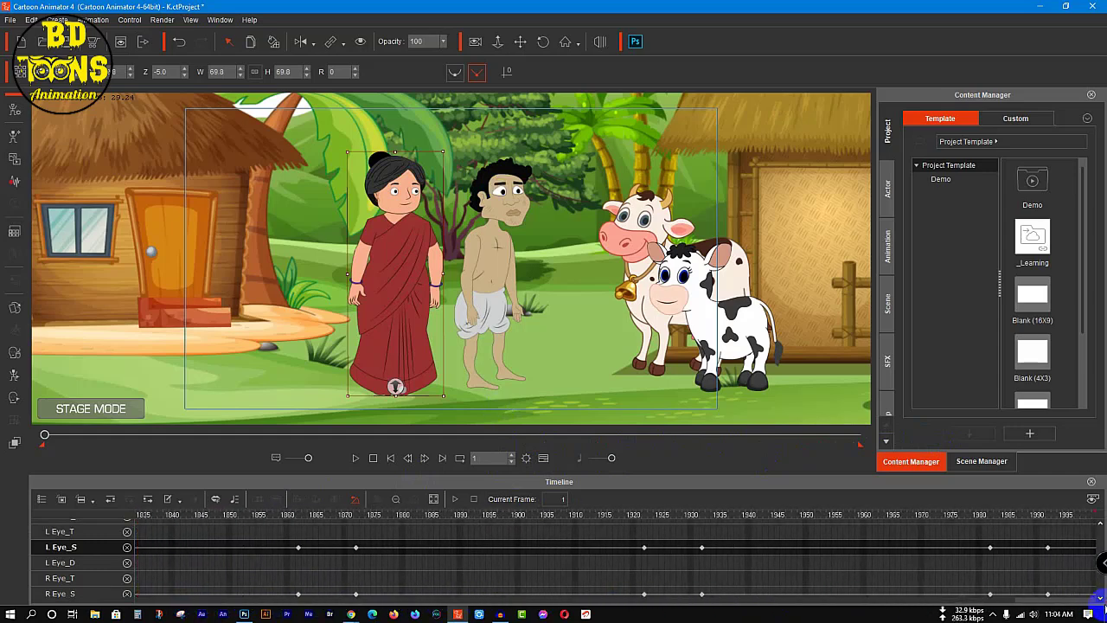
pyautogui.scroll(3, 142, 578)
pyautogui.scroll(2, 127, 568)
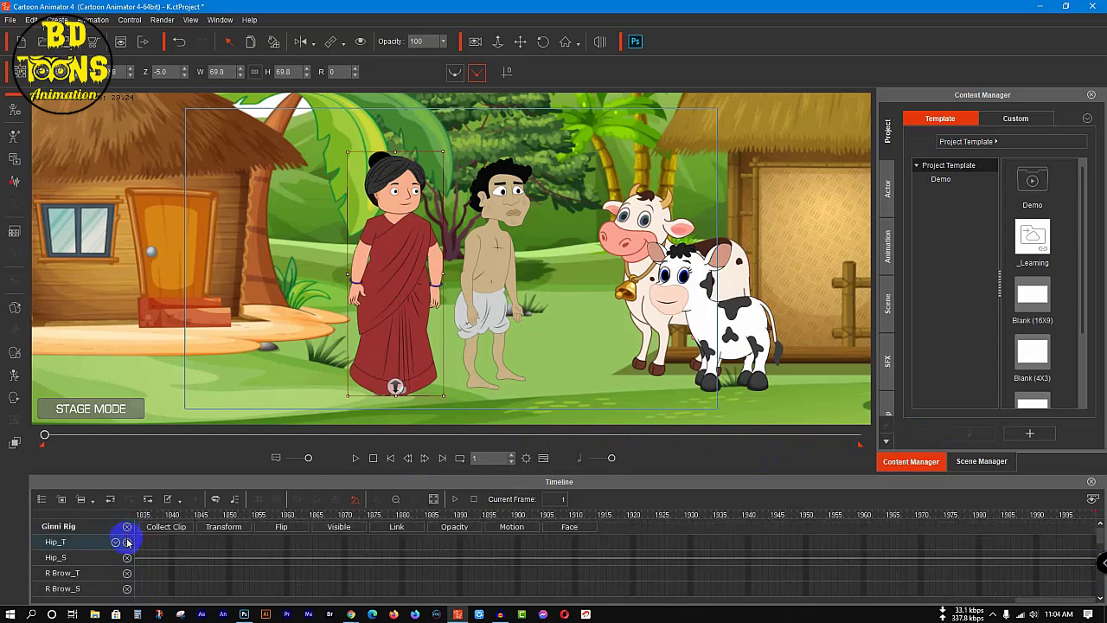
pyautogui.scroll(-5, 127, 542)
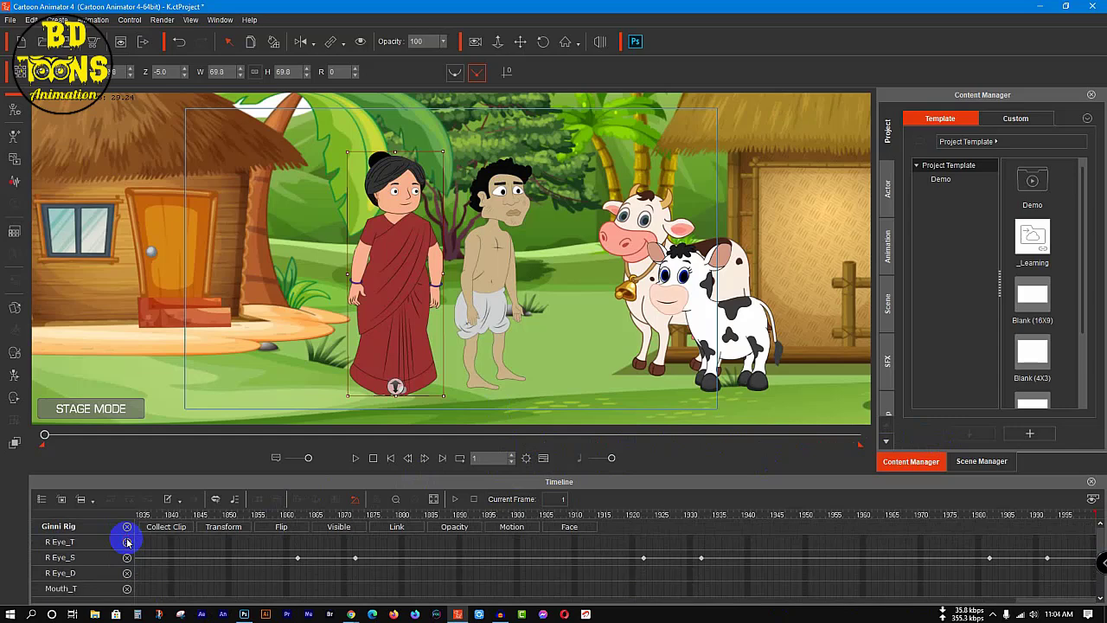
pyautogui.scroll(-4, 127, 543)
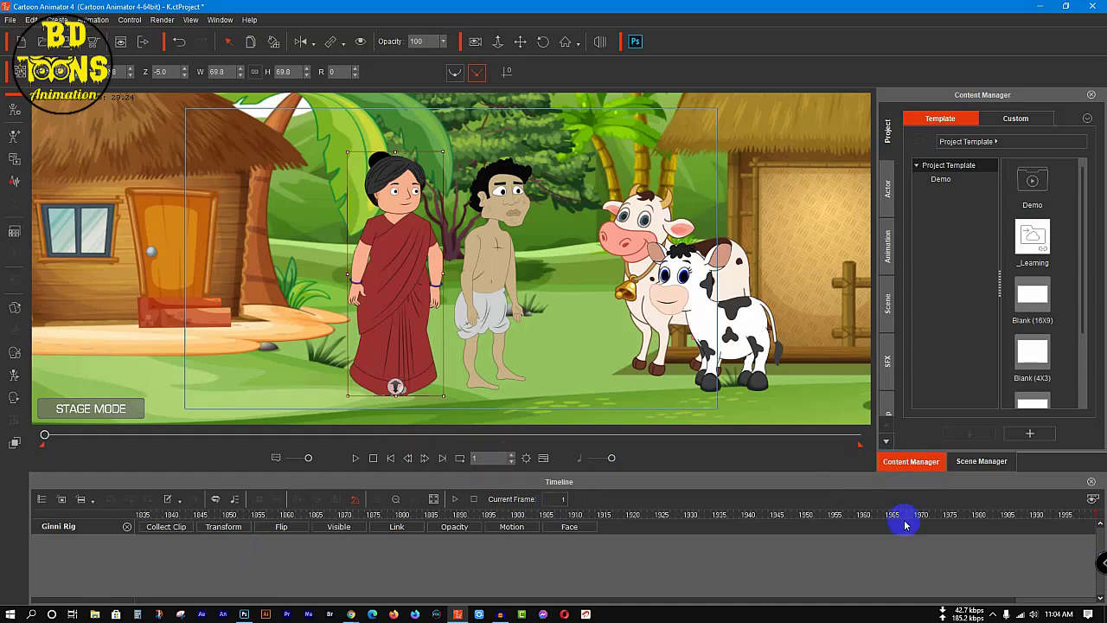
# Step: Go to frame 2000 and set the project's total animation length to 4000 frames
pyautogui.moveTo(45, 438); pyautogui.dragTo(856, 434)
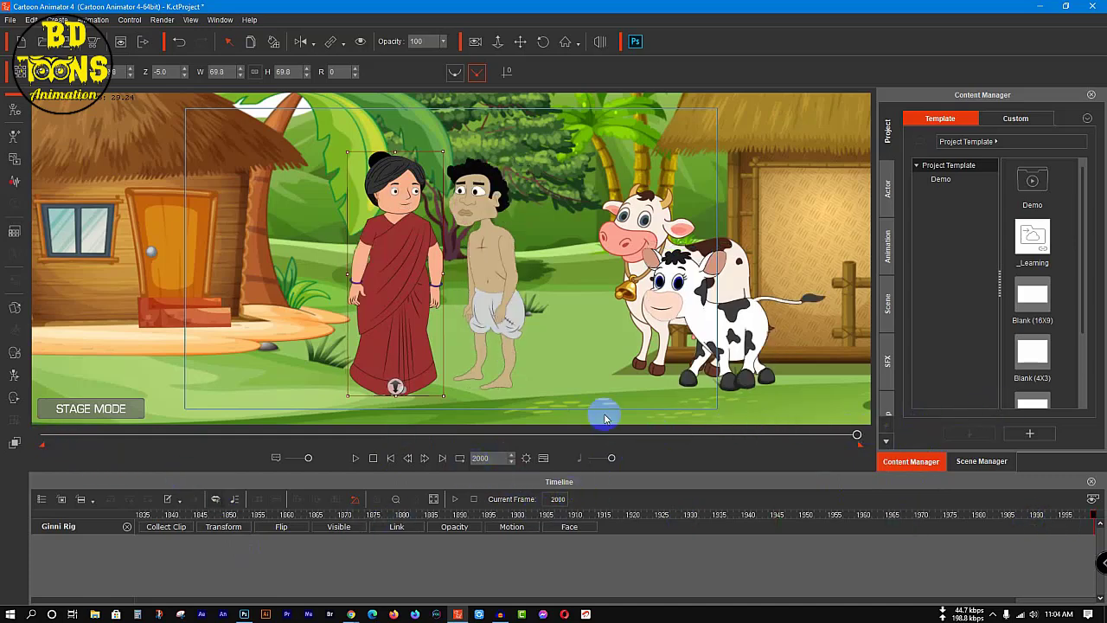
pyautogui.click(31, 19)
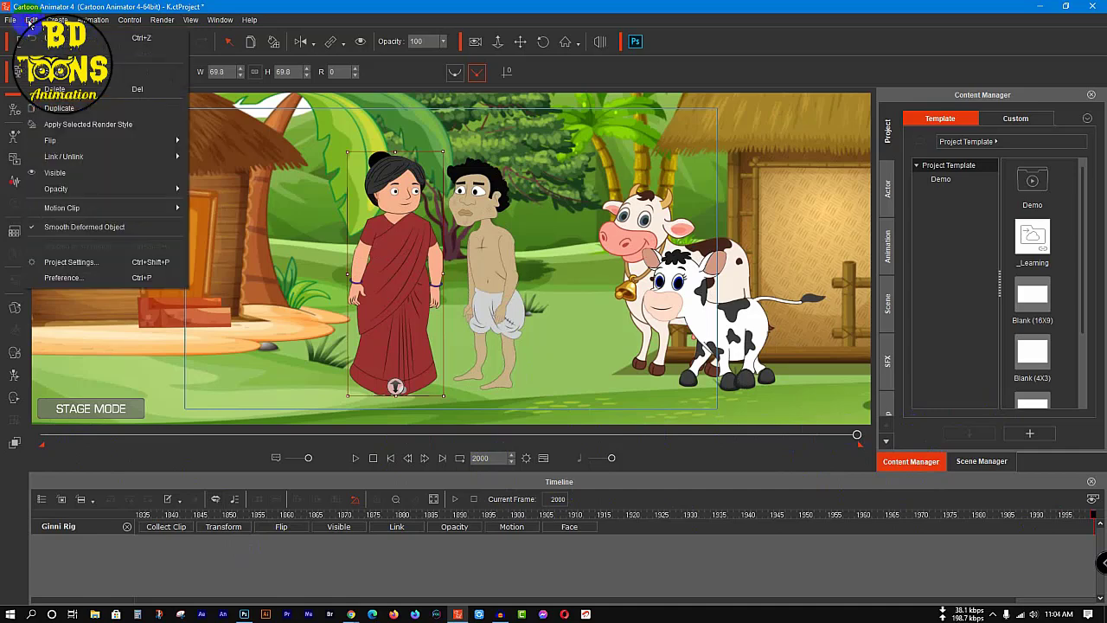
pyautogui.click(87, 264)
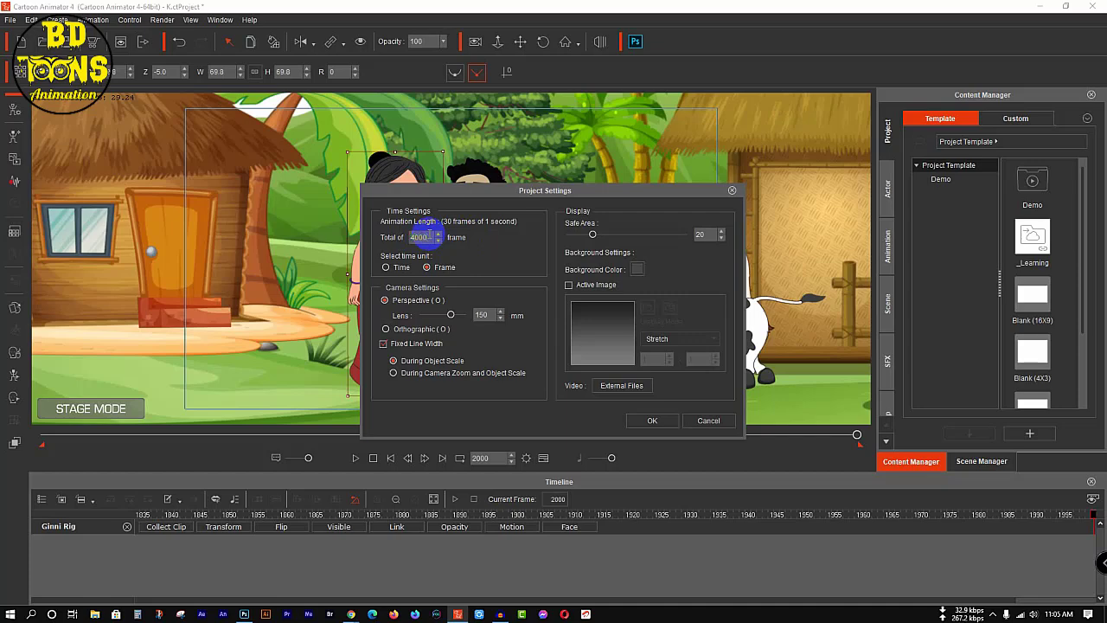
pyautogui.press('Return')
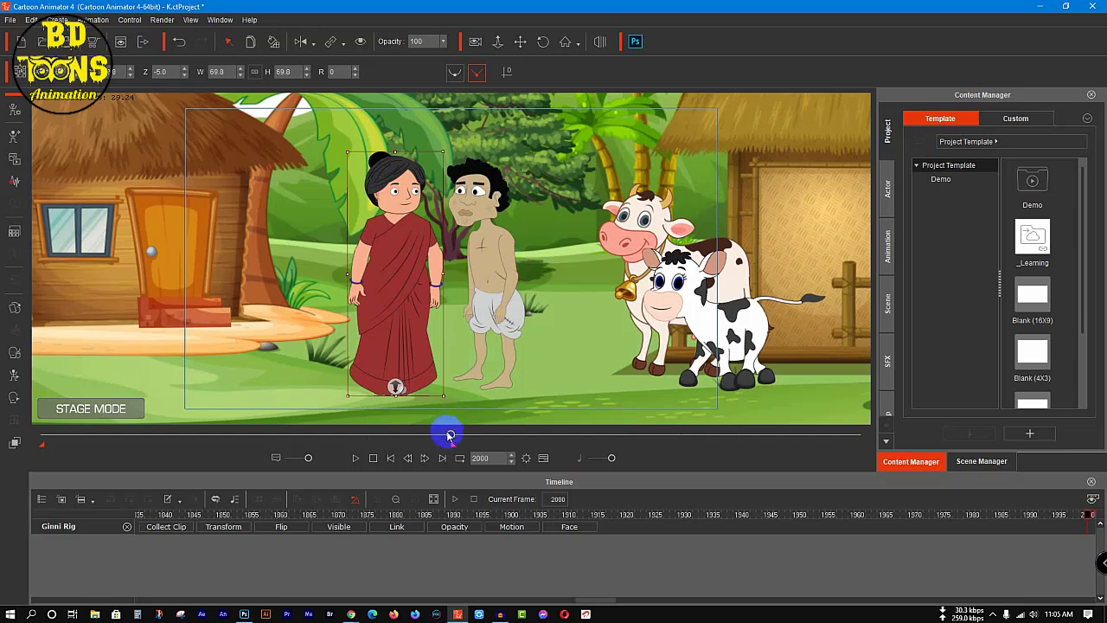
# Step: Play back the scene from frame 722 to about frame 823 to check the wife's blinks
pyautogui.moveTo(454, 434)
pyautogui.mouseDown()
pyautogui.moveTo(879, 442)
pyautogui.moveTo(634, 423)
pyautogui.moveTo(439, 433)
pyautogui.mouseUp()
pyautogui.moveTo(447, 437); pyautogui.dragTo(191, 454)
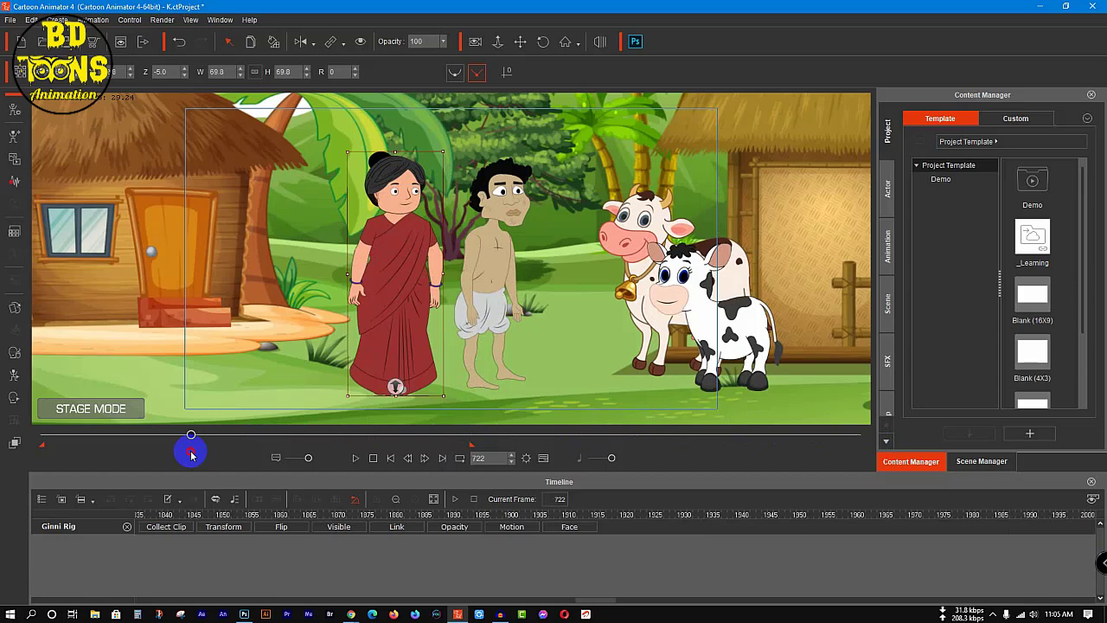
pyautogui.press('space')
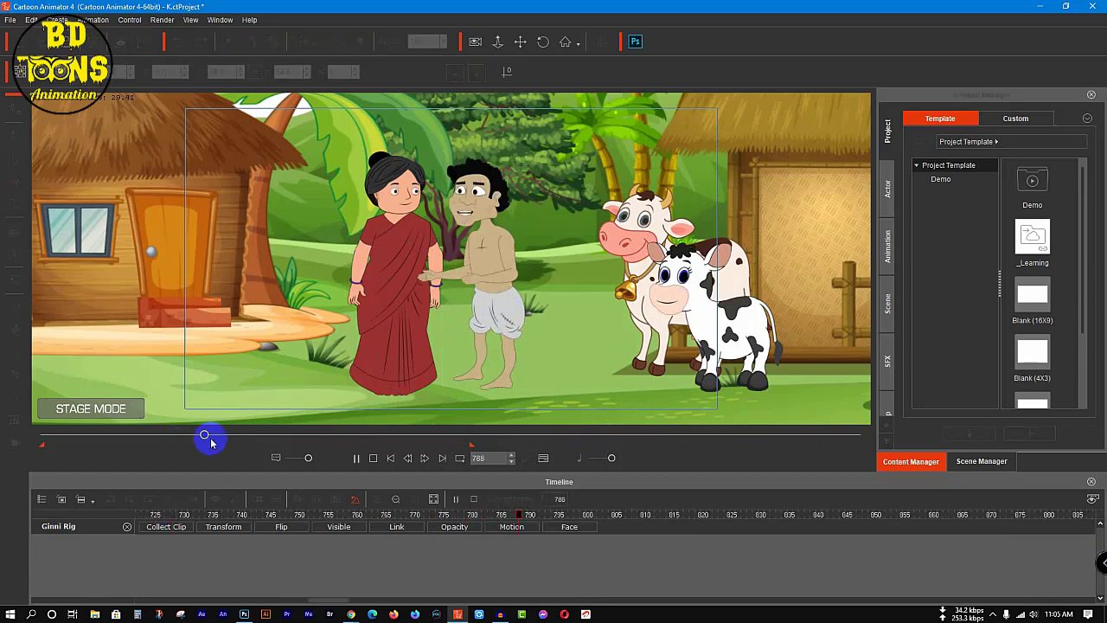
pyautogui.press('space')
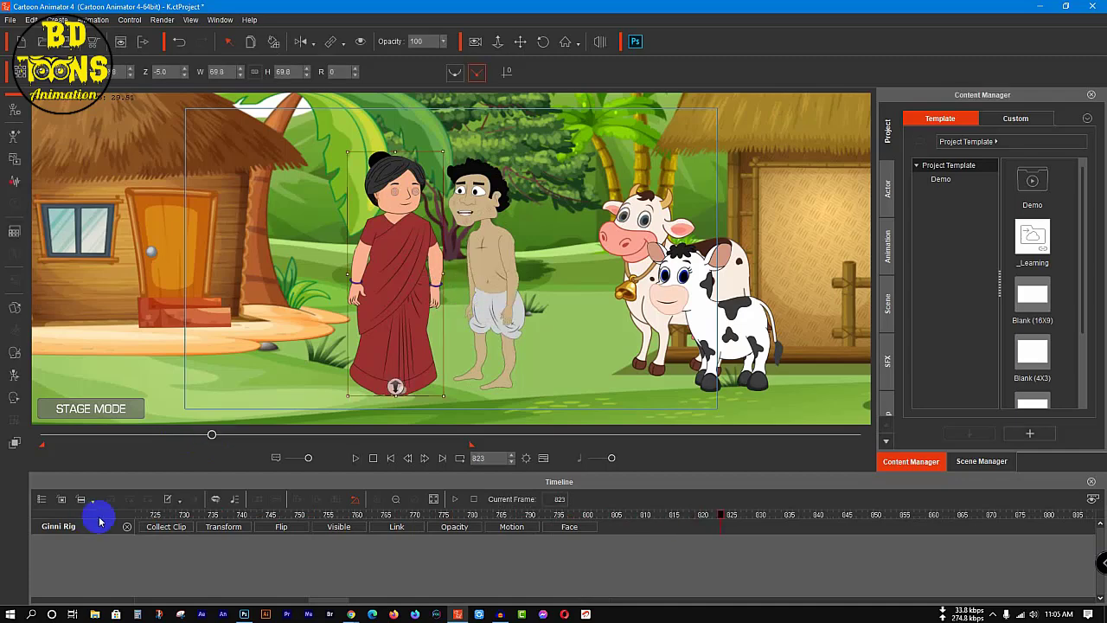
# Step: Close the wife's timeline tracks and show only the calf's left and right eye tracks under its face motion
pyautogui.click(126, 528)
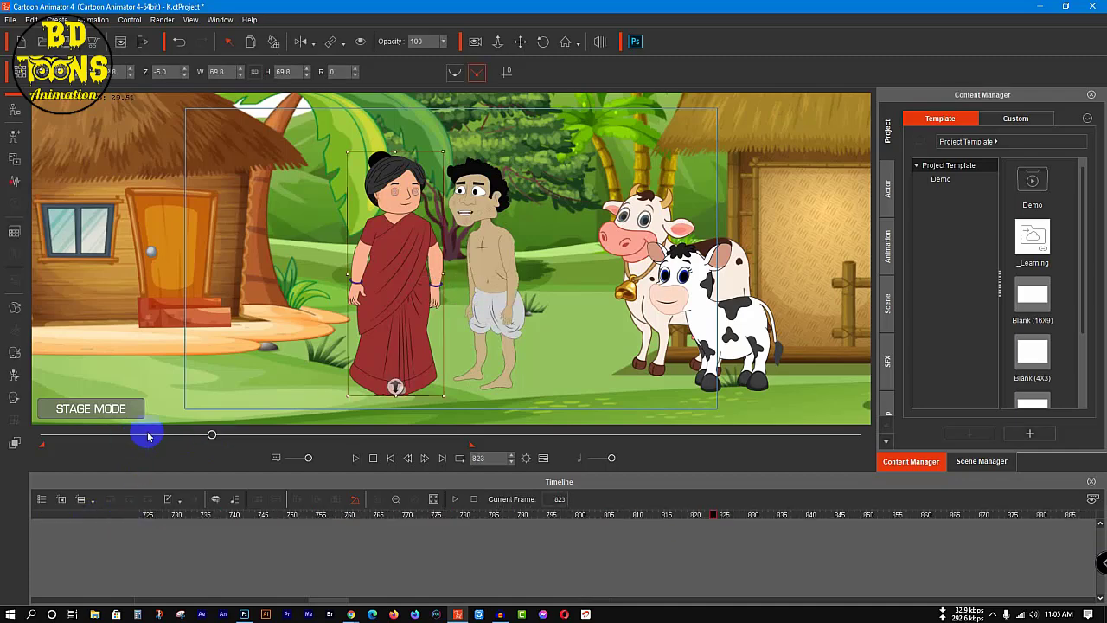
pyautogui.click(666, 310)
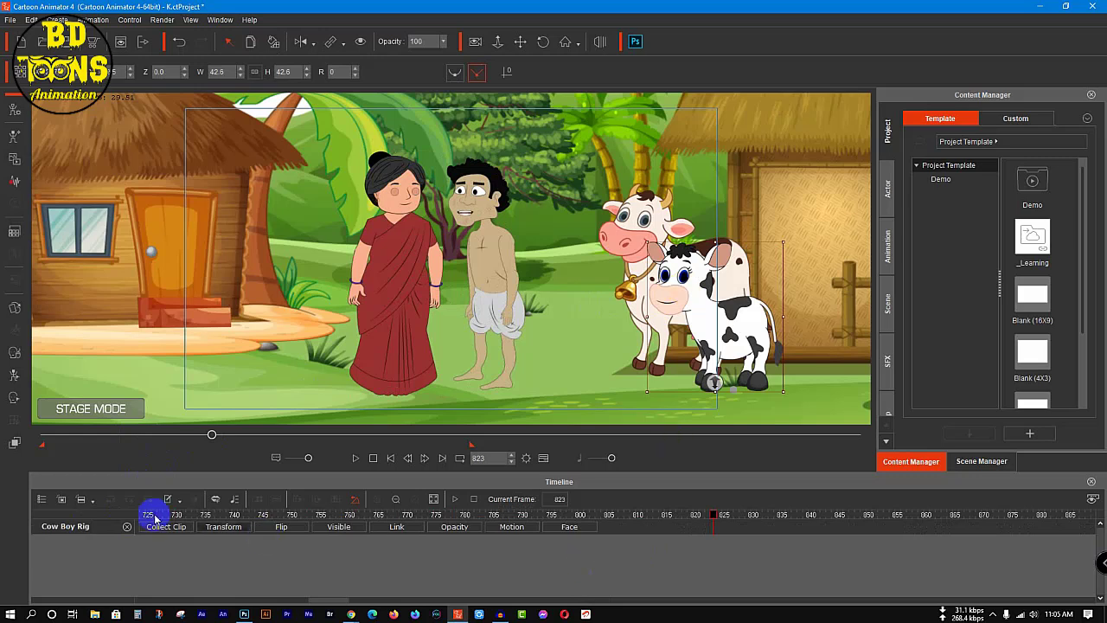
pyautogui.click(555, 528)
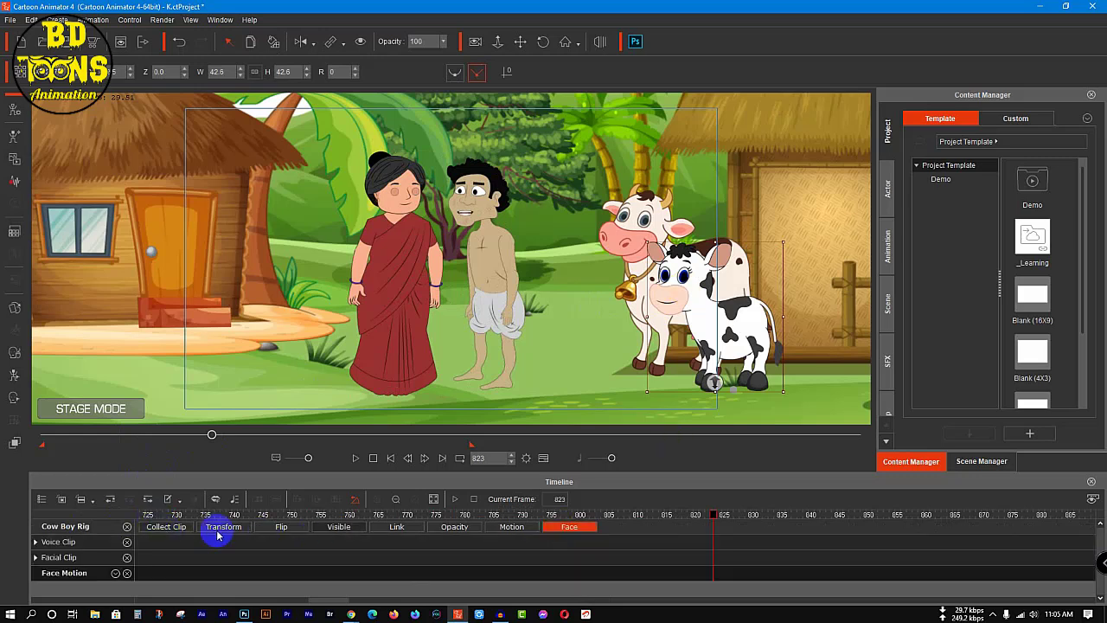
pyautogui.click(127, 543)
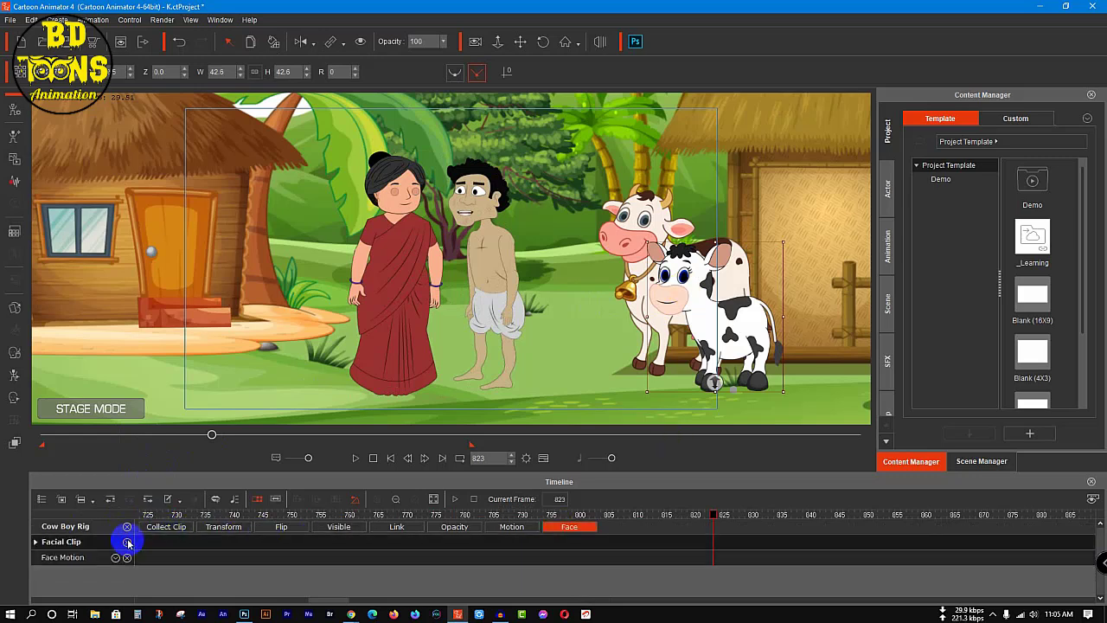
pyautogui.click(126, 543)
pyautogui.click(115, 542)
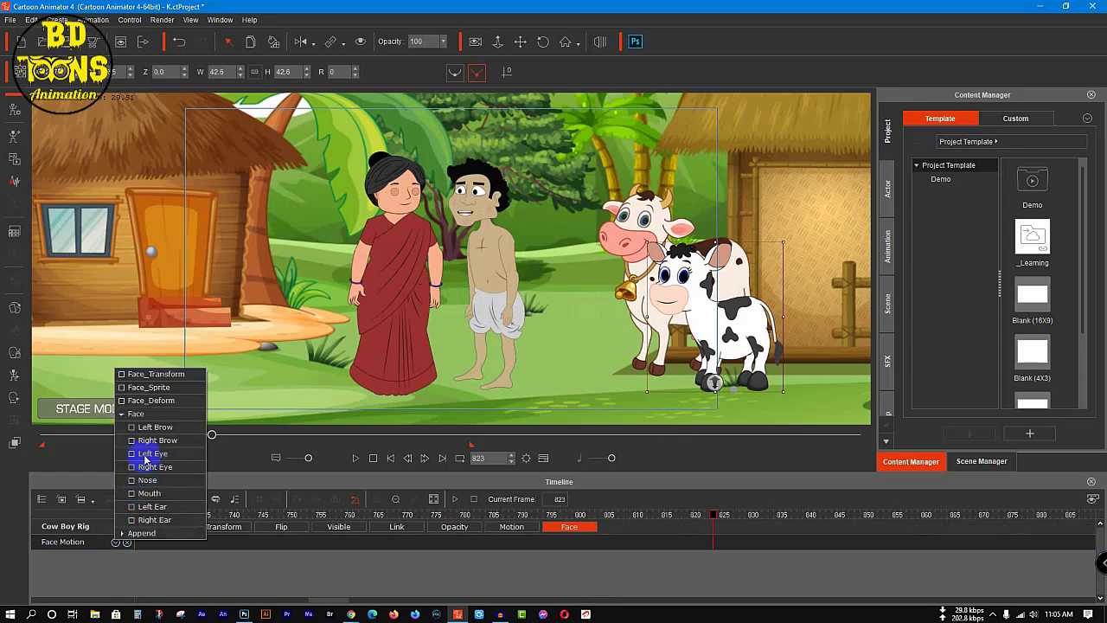
pyautogui.click(146, 458)
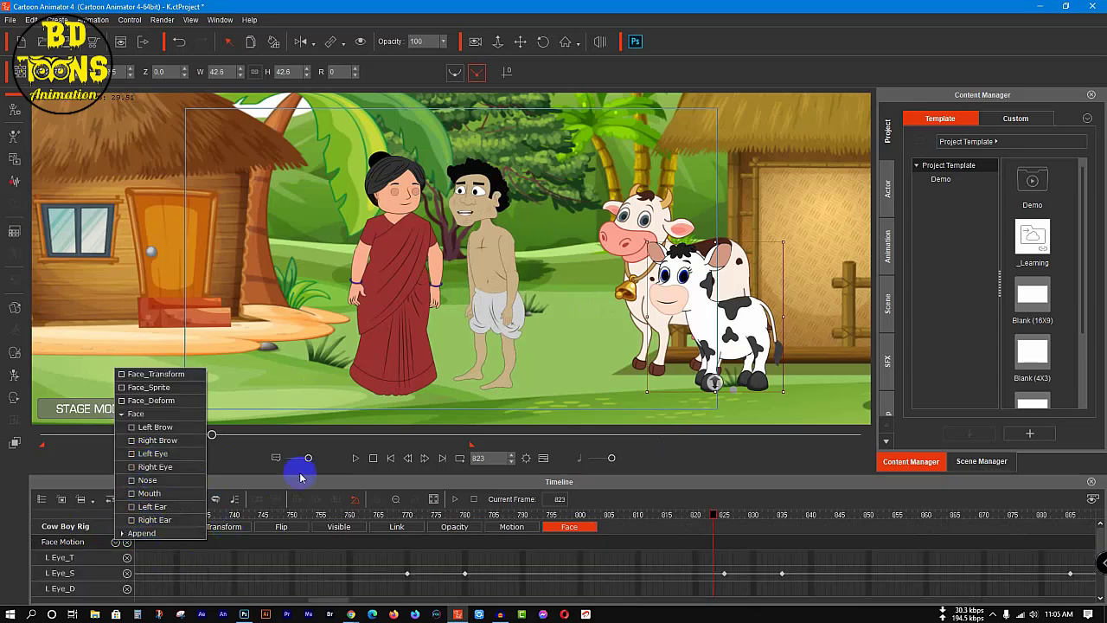
# Step: Copy the calf's blink keys on both eye sprite tracks from about frame 56 onward, paste them at frame 1172, and close its tracks
pyautogui.click(349, 558)
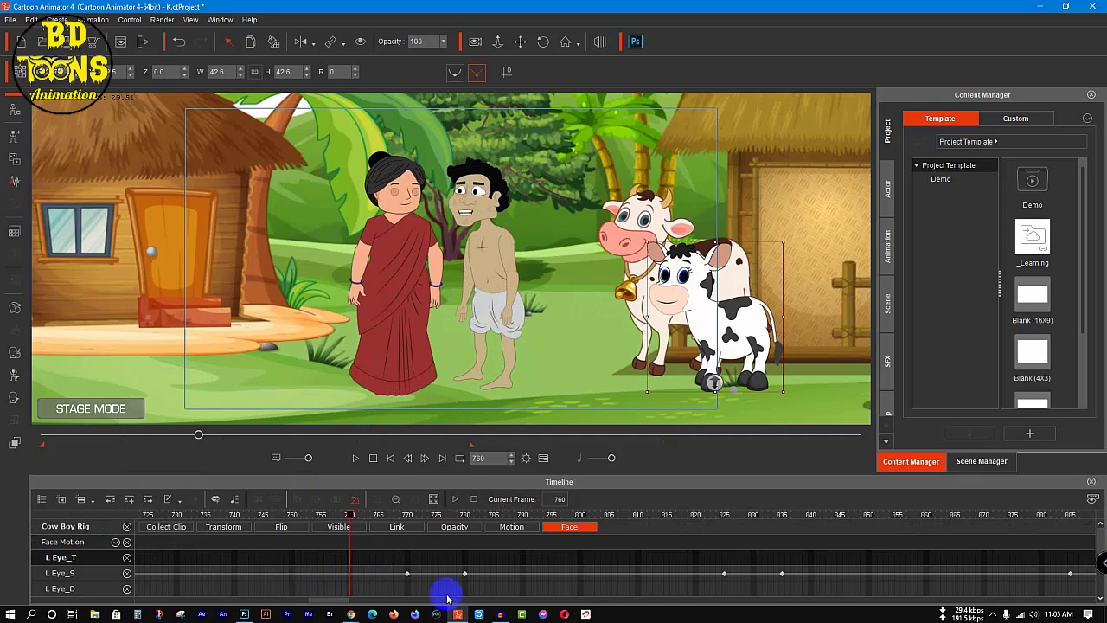
pyautogui.scroll(-3, 447, 575)
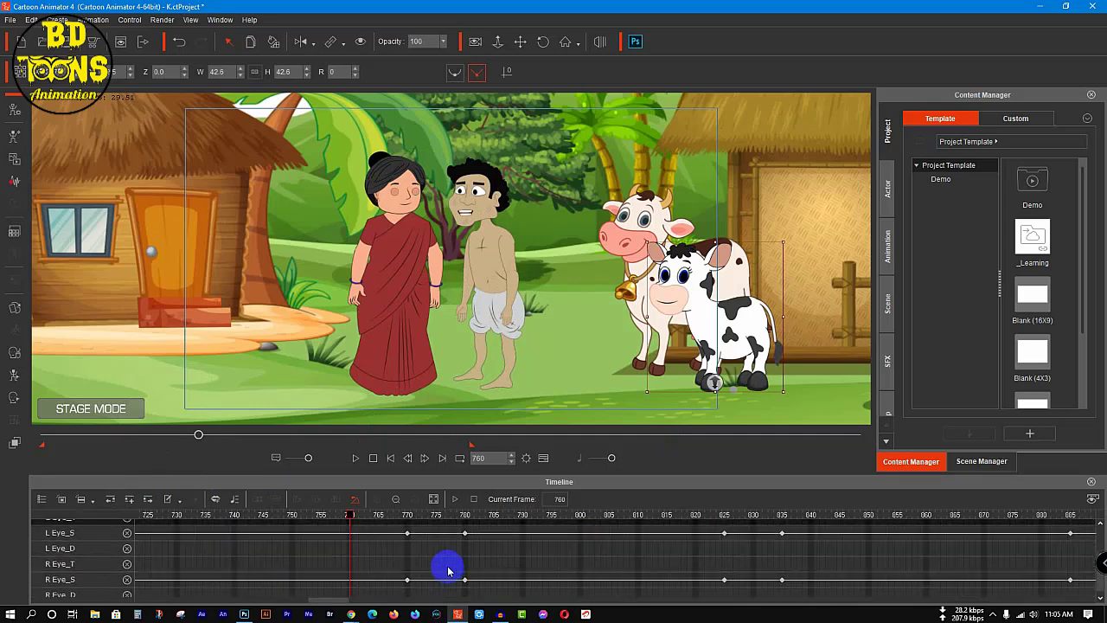
pyautogui.click(396, 499)
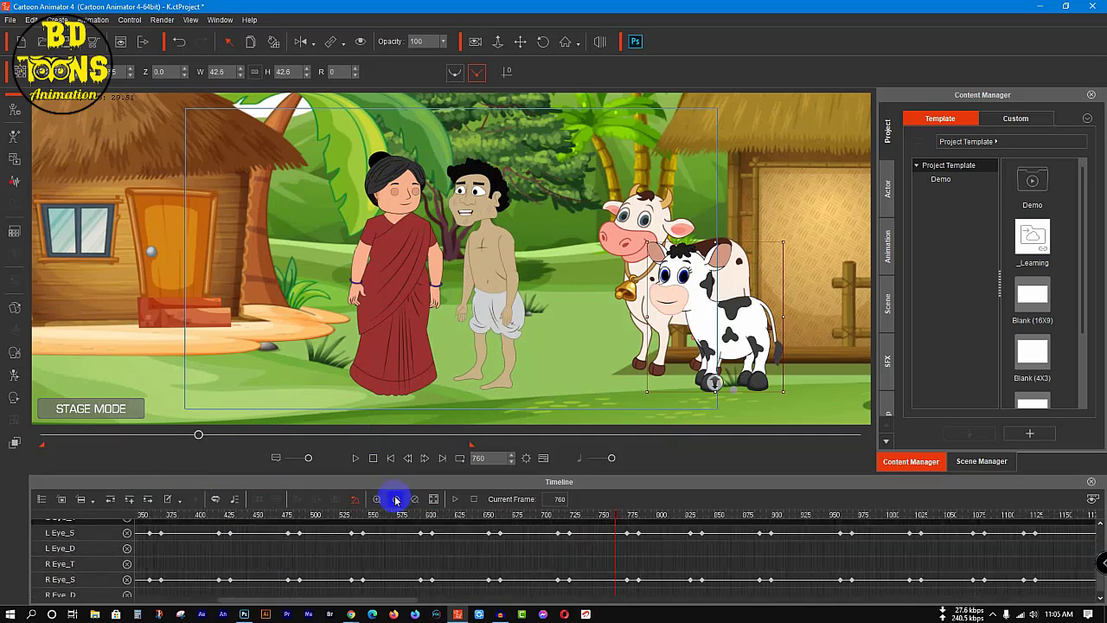
pyautogui.moveTo(803, 525); pyautogui.dragTo(167, 587)
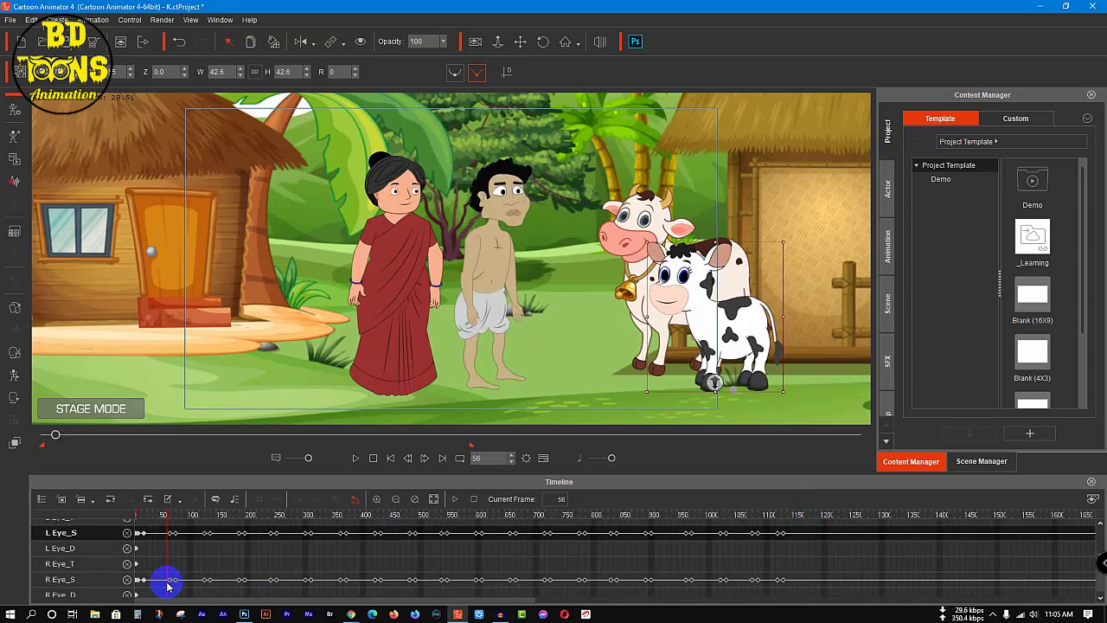
pyautogui.click(810, 538)
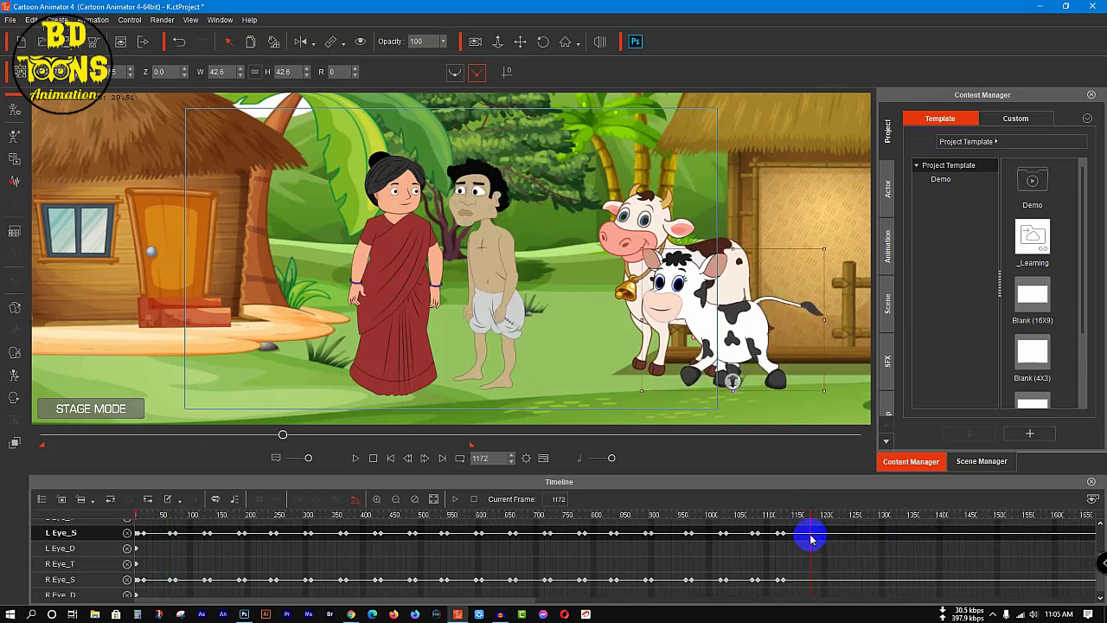
pyautogui.hotkey('ctrl', 'v')
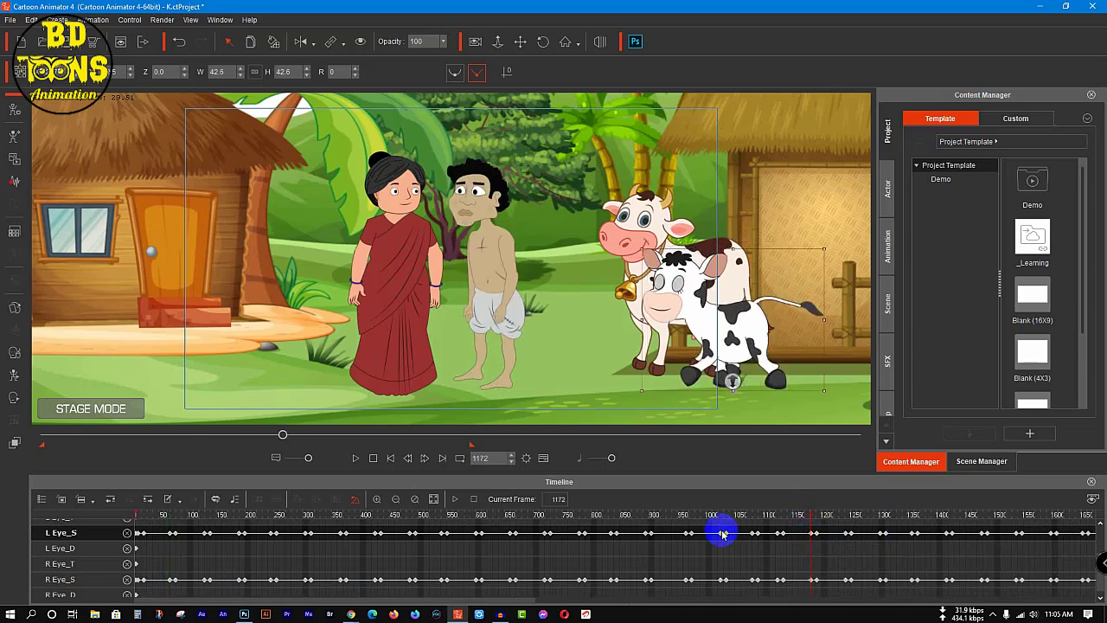
pyautogui.click(397, 500)
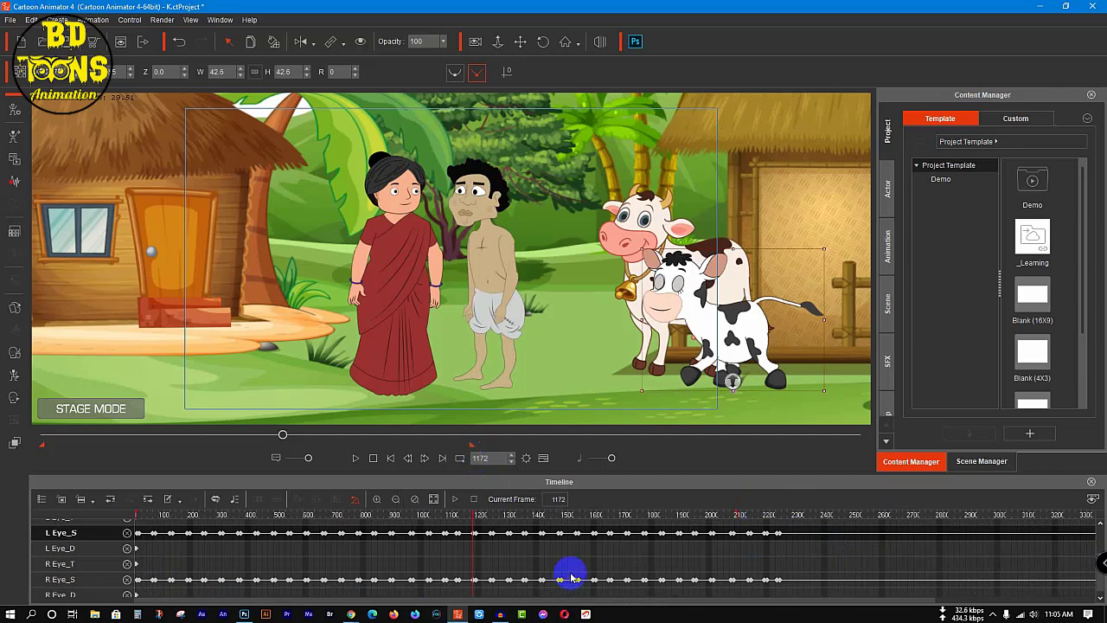
pyautogui.scroll(3, 180, 576)
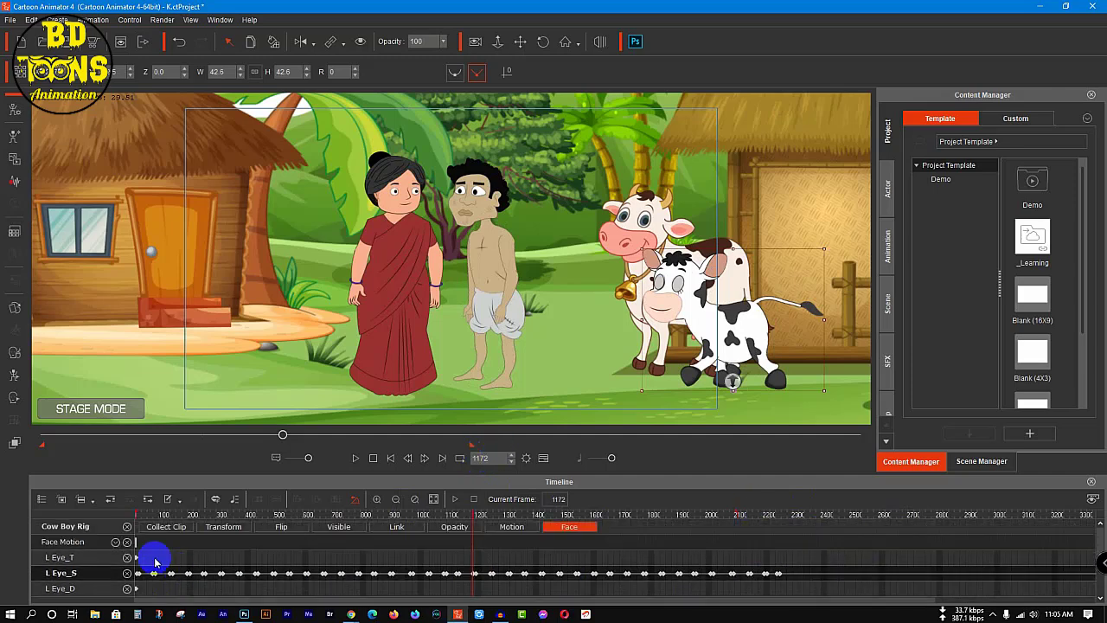
pyautogui.click(128, 527)
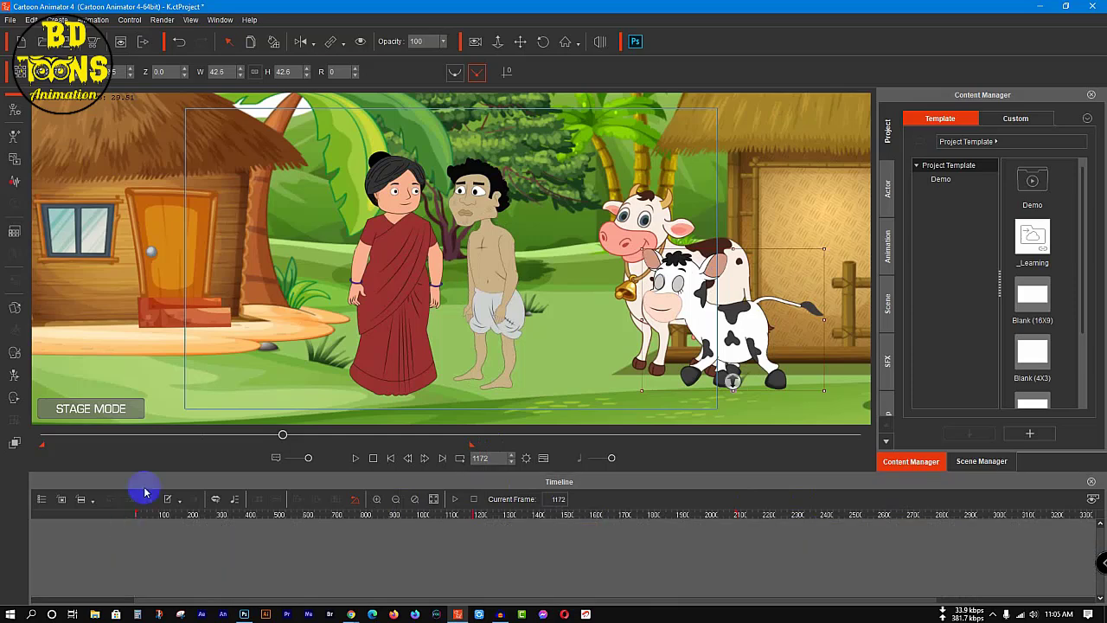
# Step: Show the adult cow's left and right eye tracks and remove its voice clip and facial clip tracks from the timeline
pyautogui.click(659, 222)
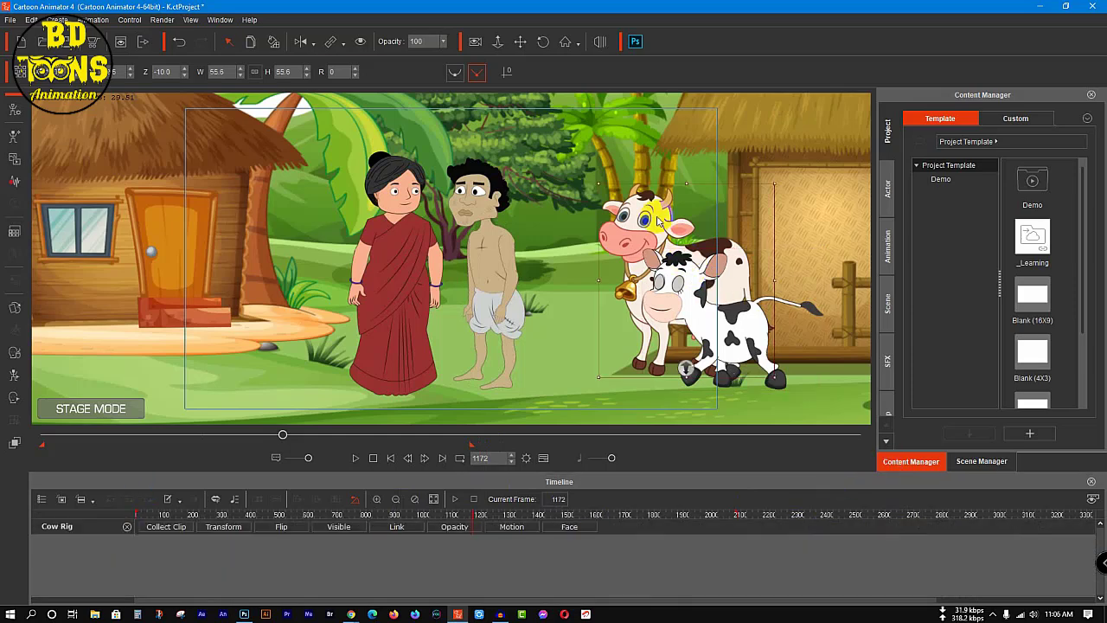
pyautogui.click(570, 528)
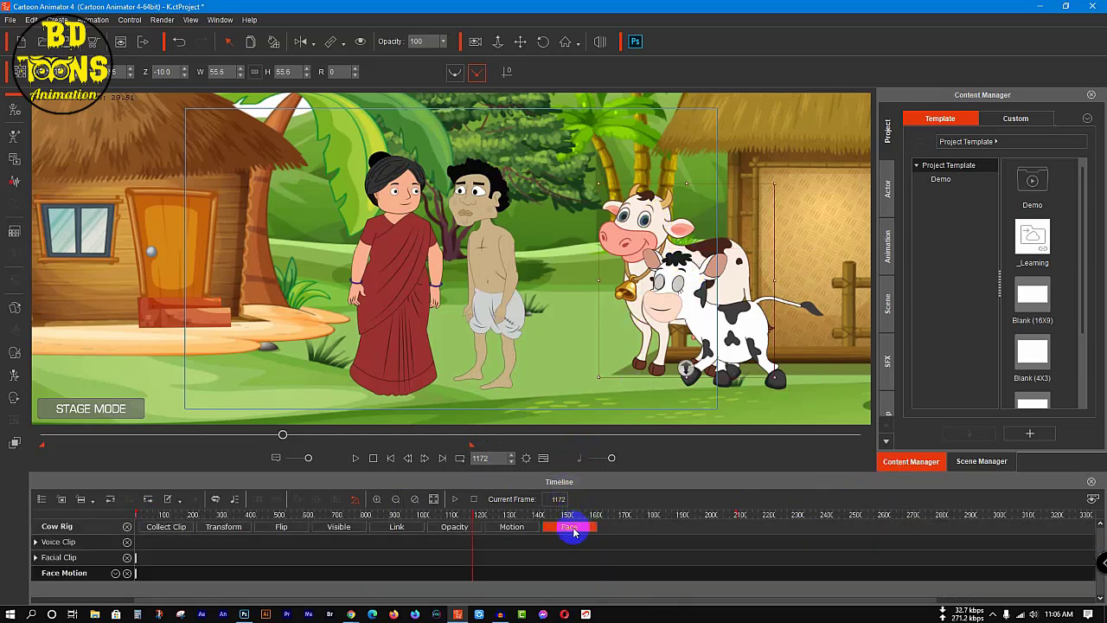
pyautogui.click(127, 543)
pyautogui.click(127, 542)
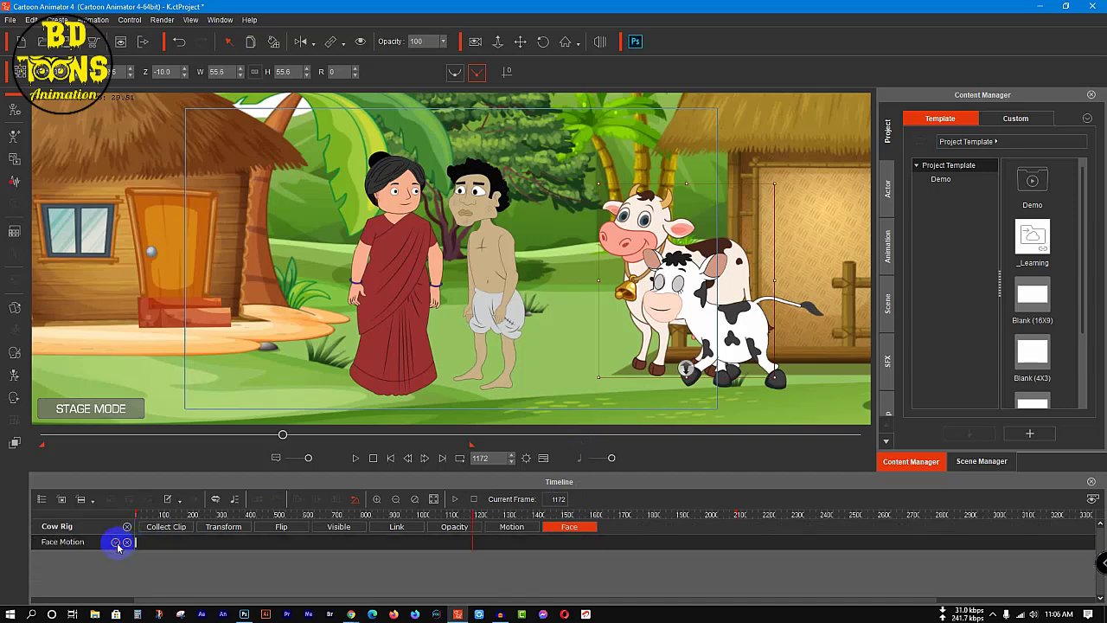
pyautogui.click(116, 543)
pyautogui.click(160, 458)
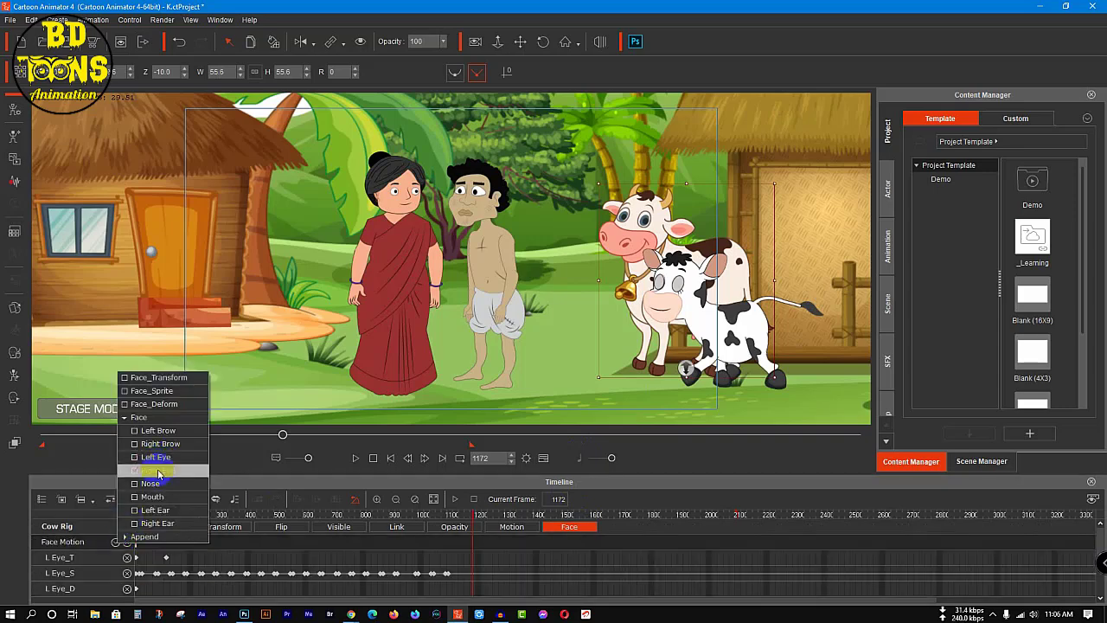
pyautogui.click(498, 563)
# Step: Copy the cow's blink keys on both eye sprite tracks from about frame 259 onward and paste them at frame 1145
pyautogui.click(441, 573)
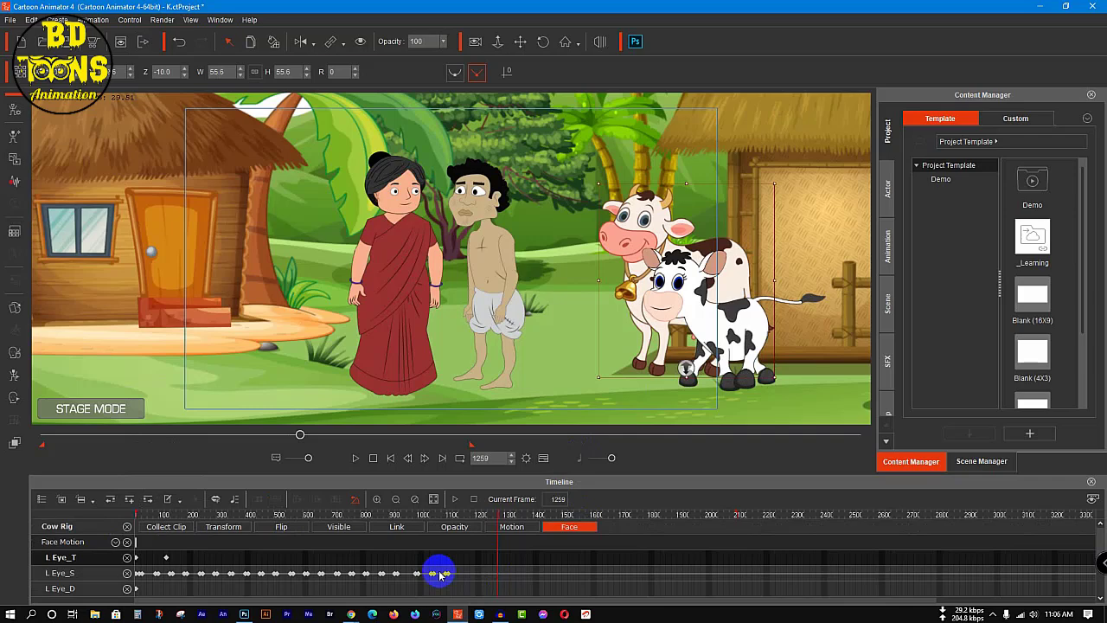
pyautogui.scroll(-2, 441, 573)
pyautogui.moveTo(459, 532); pyautogui.dragTo(213, 596)
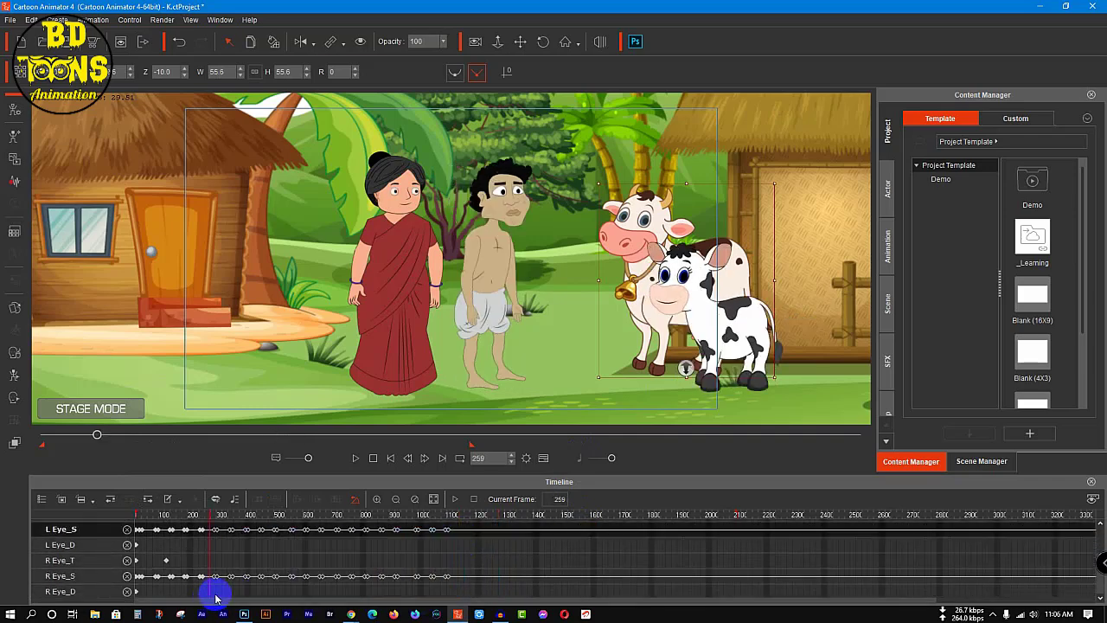
pyautogui.click(464, 534)
pyautogui.moveTo(464, 534); pyautogui.dragTo(669, 534)
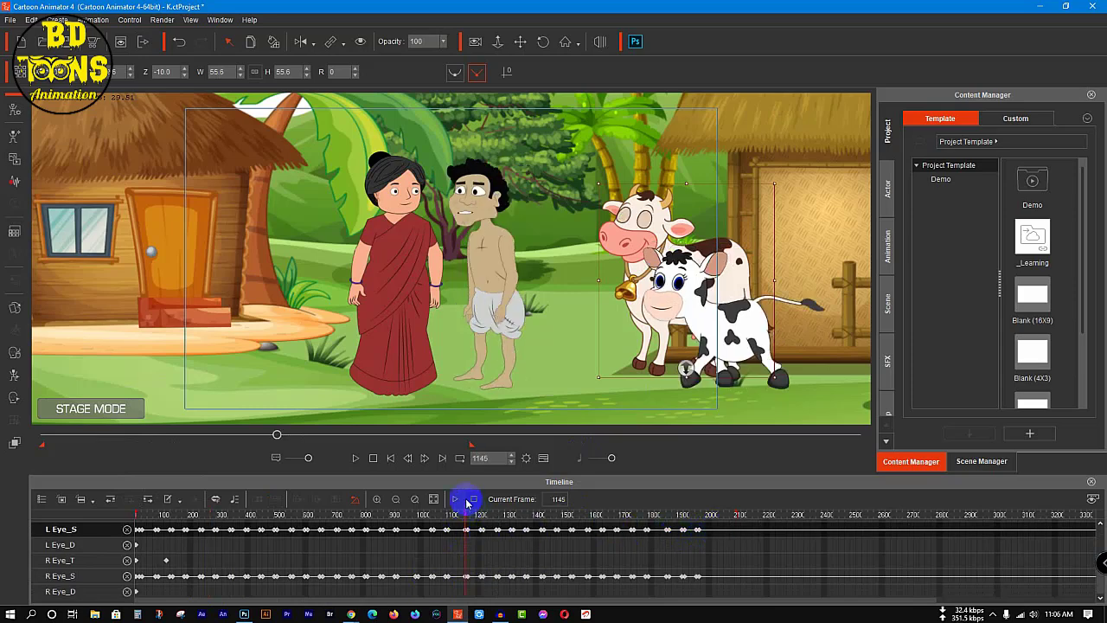
# Step: Close the cow's timeline tracks, restore the timeline to its actual size and return to frame 1
pyautogui.moveTo(461, 513); pyautogui.dragTo(297, 541)
pyautogui.moveTo(132, 524); pyautogui.dragTo(136, 562)
pyautogui.scroll(2, 130, 559)
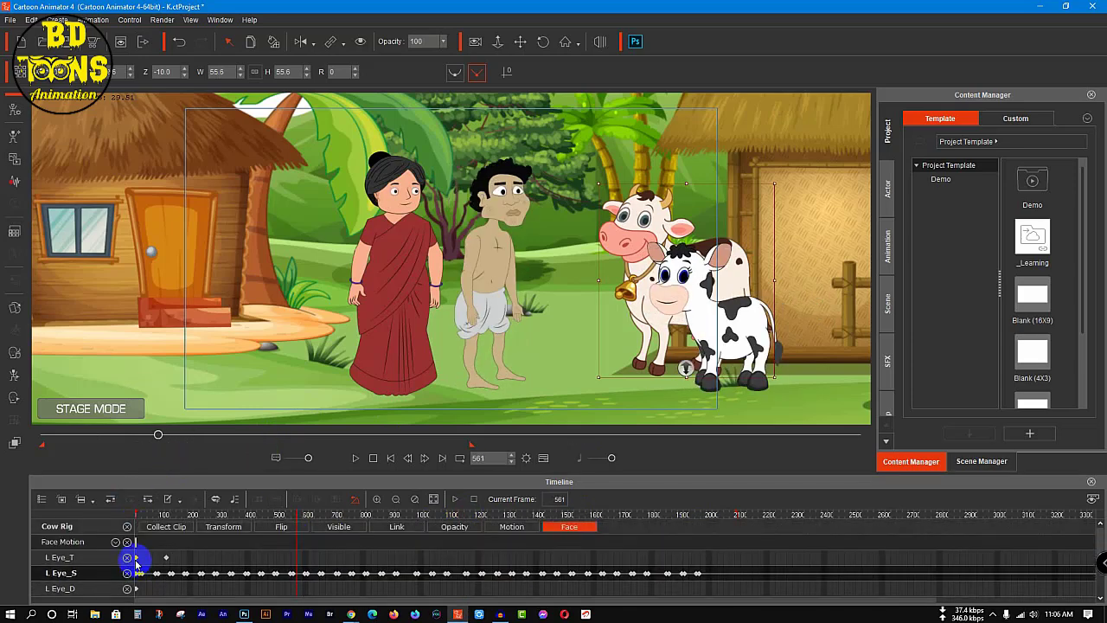
pyautogui.click(127, 528)
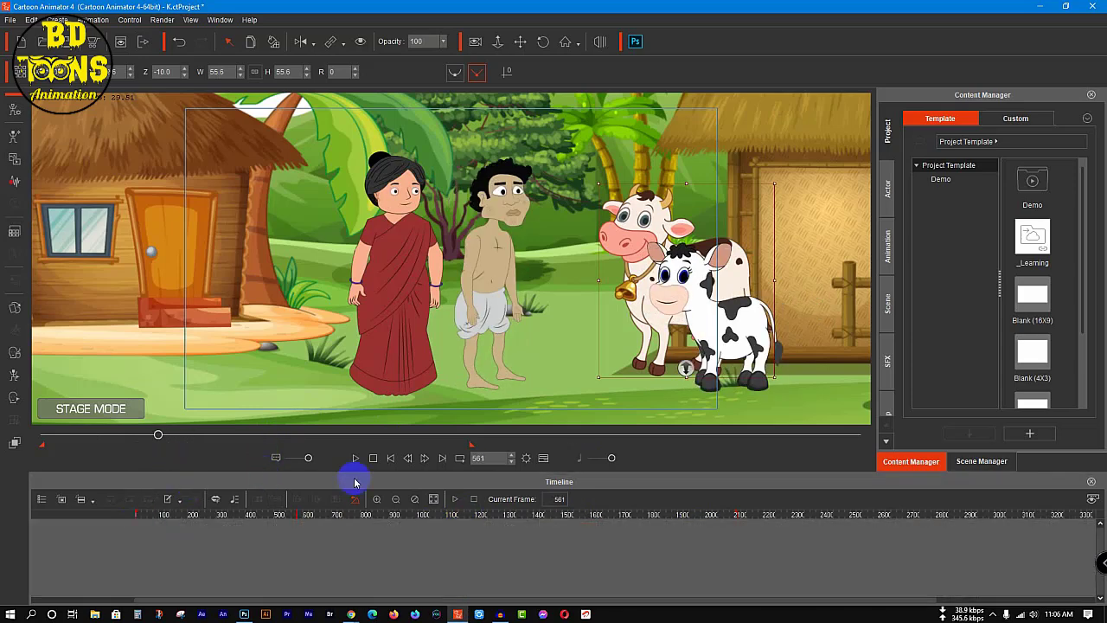
pyautogui.click(413, 499)
pyautogui.moveTo(159, 435); pyautogui.dragTo(3, 486)
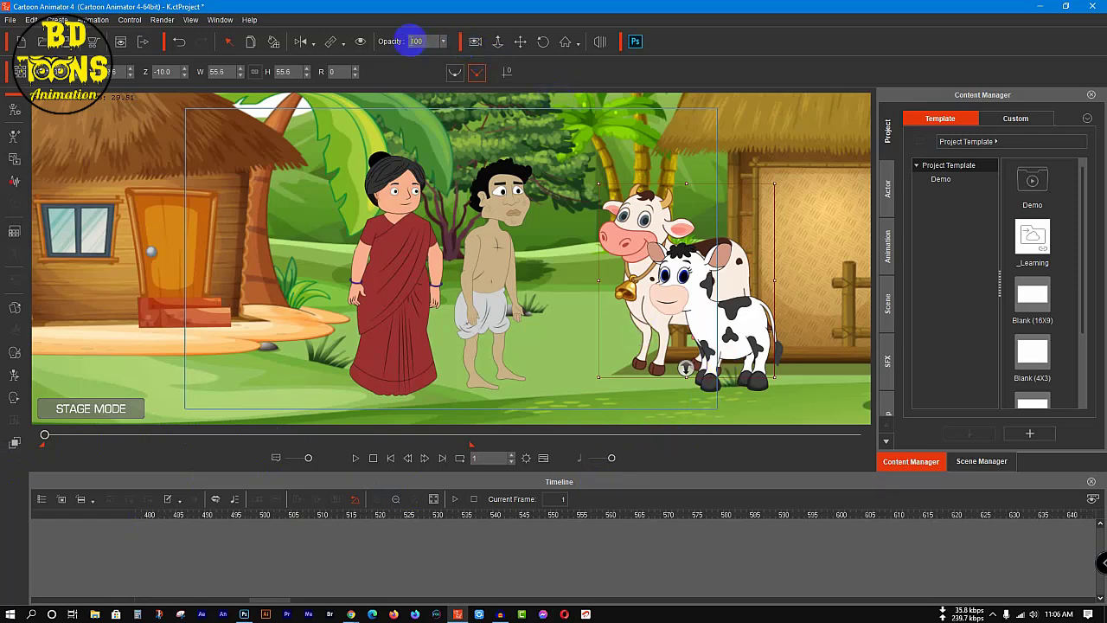
# Step: Delete the calf's Walk(2L) motion clip starting near frame 1010, then return to frame 1 with the timeline at actual size
pyautogui.click(675, 282)
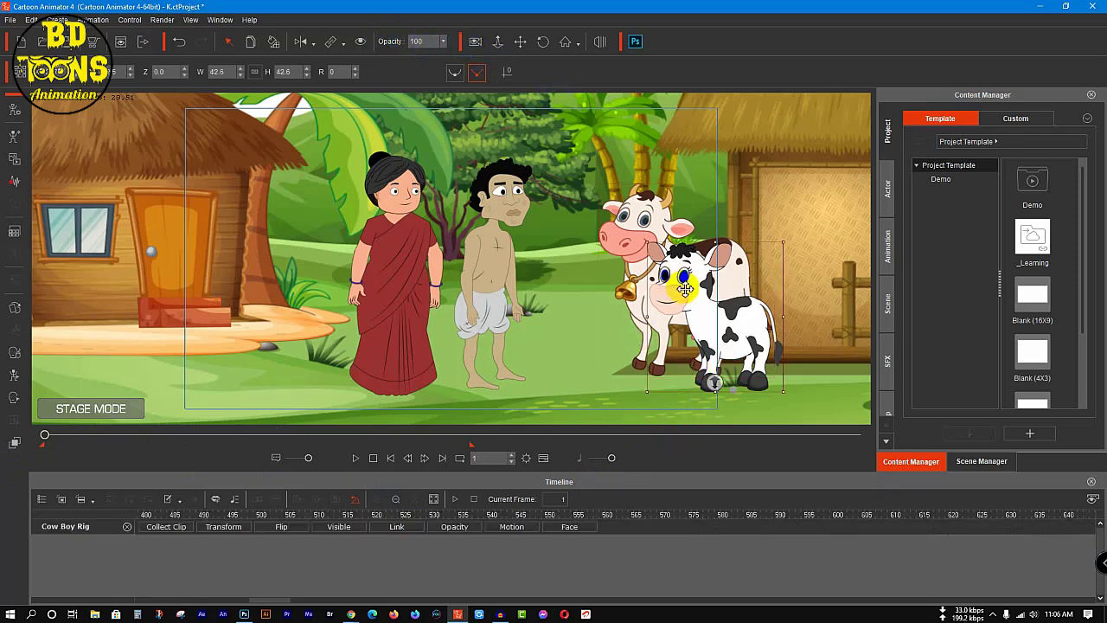
pyautogui.click(519, 524)
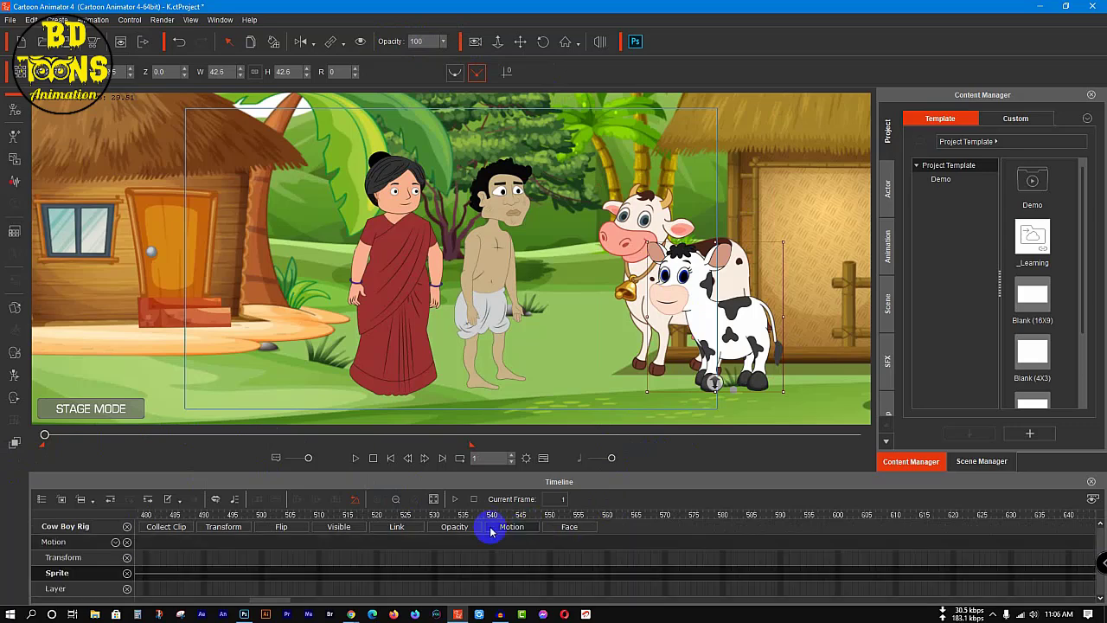
pyautogui.click(394, 499)
pyautogui.click(393, 499)
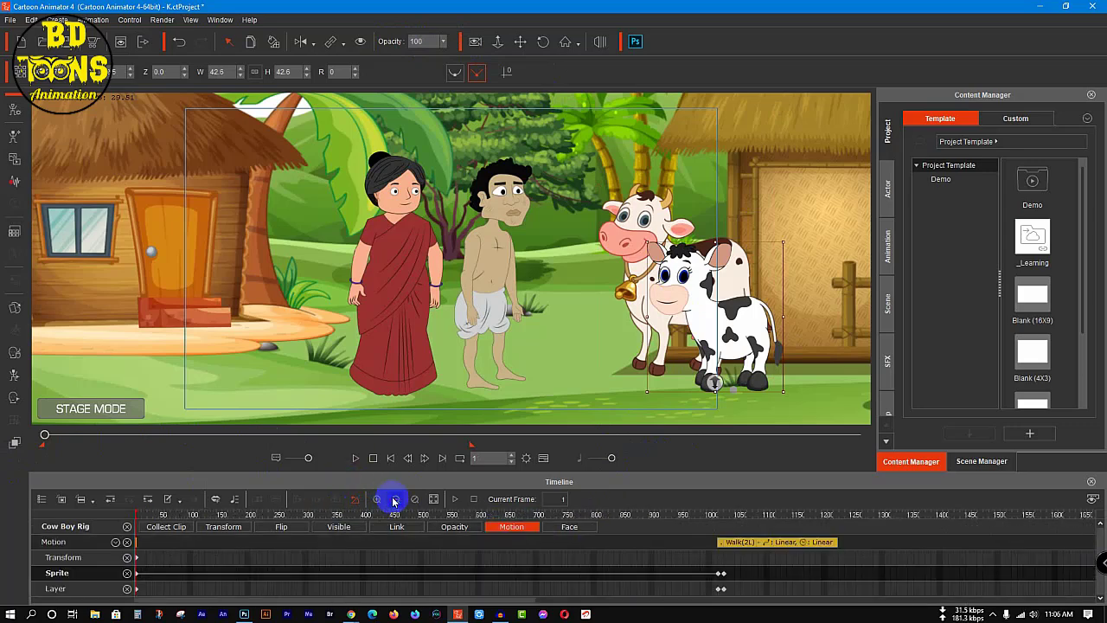
pyautogui.click(393, 499)
pyautogui.click(416, 545)
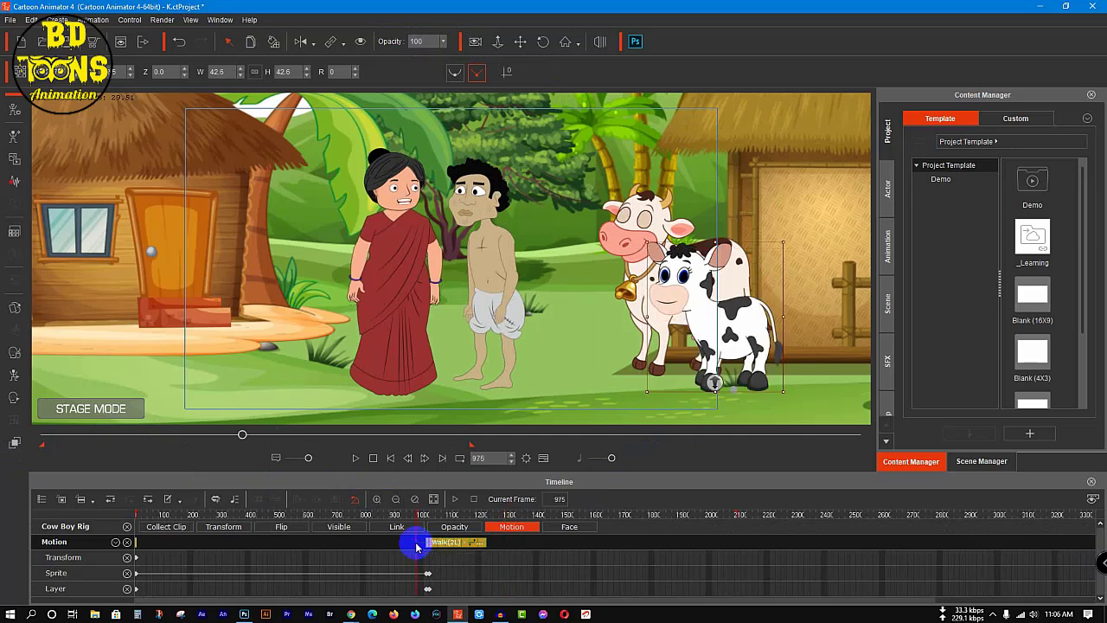
pyautogui.press('Delete')
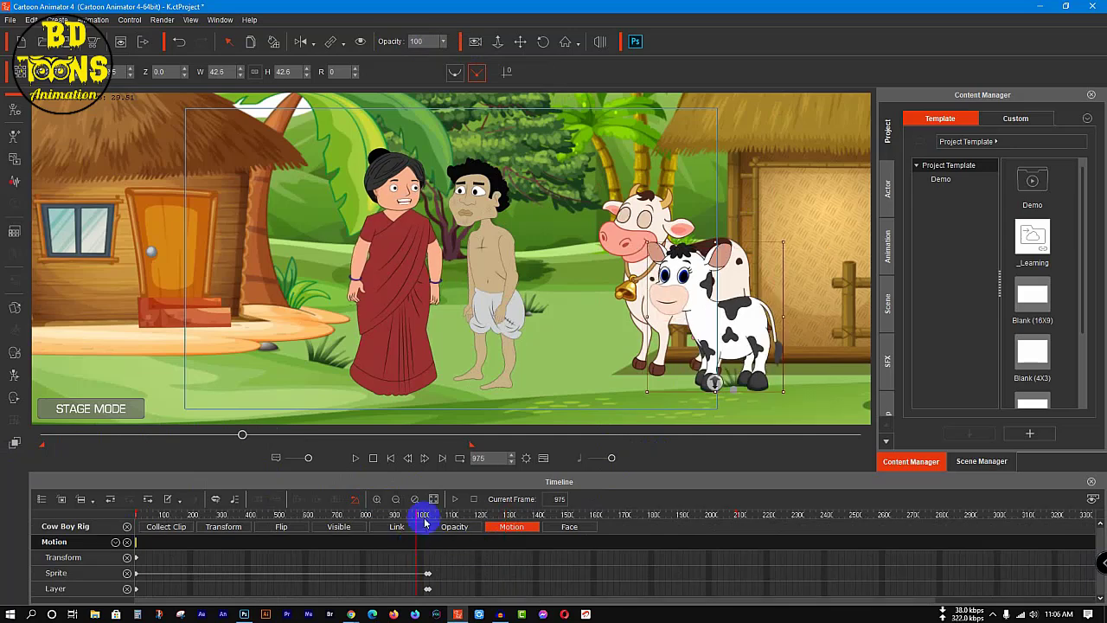
pyautogui.click(417, 499)
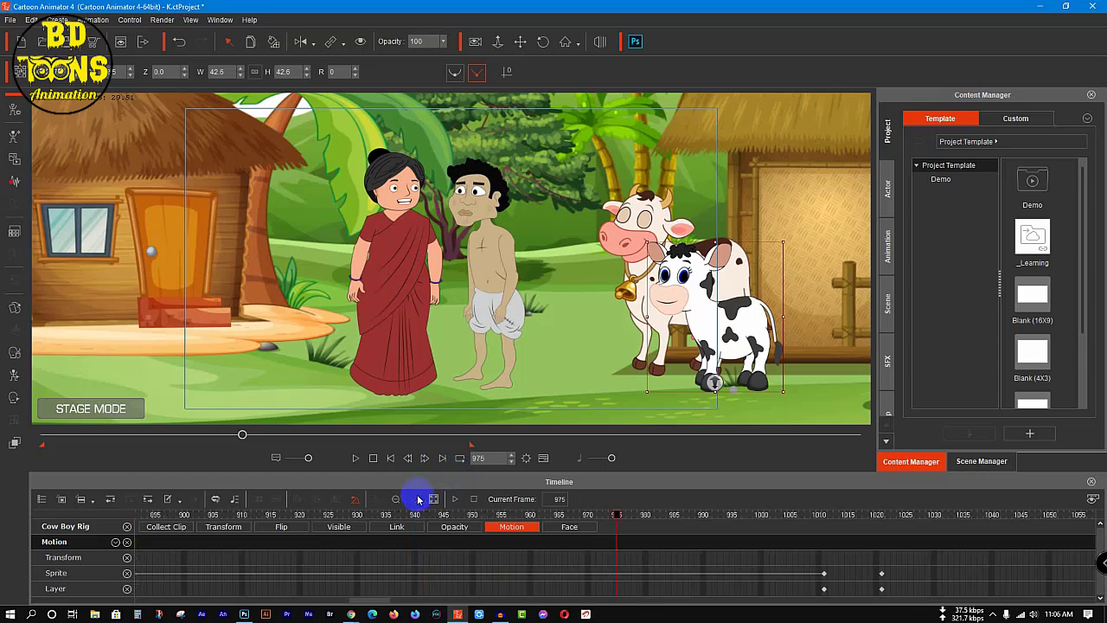
pyautogui.moveTo(245, 434); pyautogui.dragTo(80, 434)
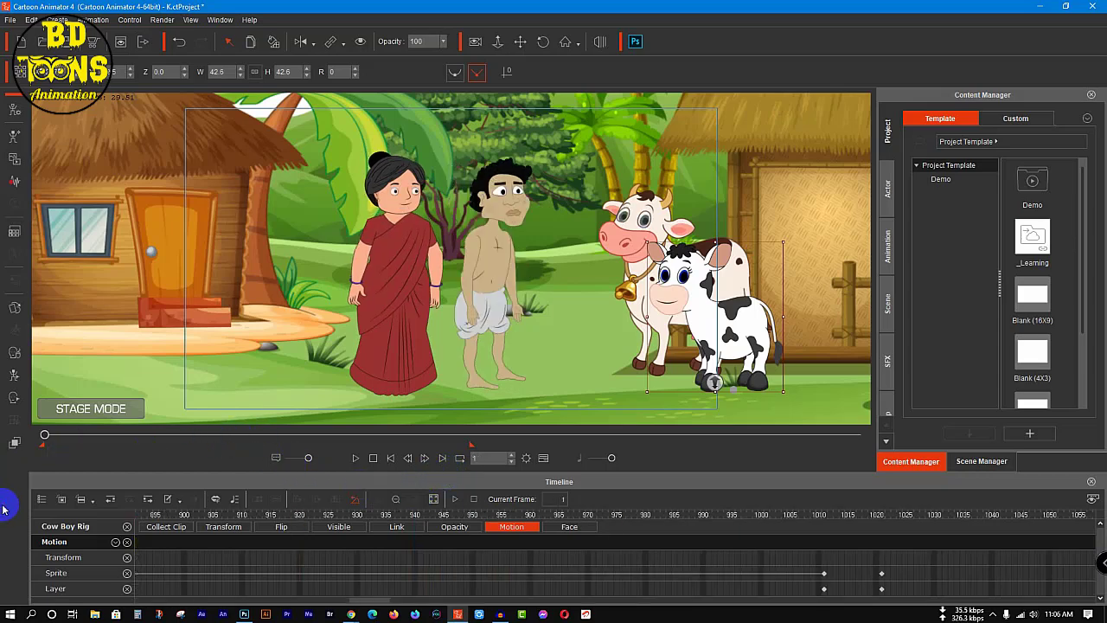
# Step: Preview the opening of the scene and remove the calf's tracks from the timeline
pyautogui.press('space')
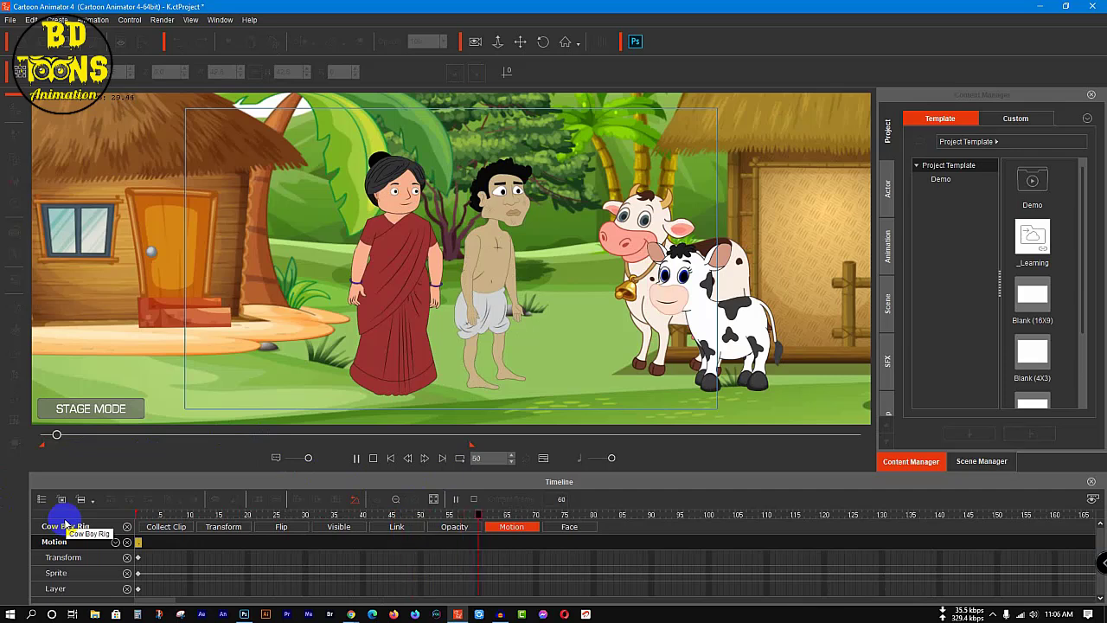
pyautogui.press('space')
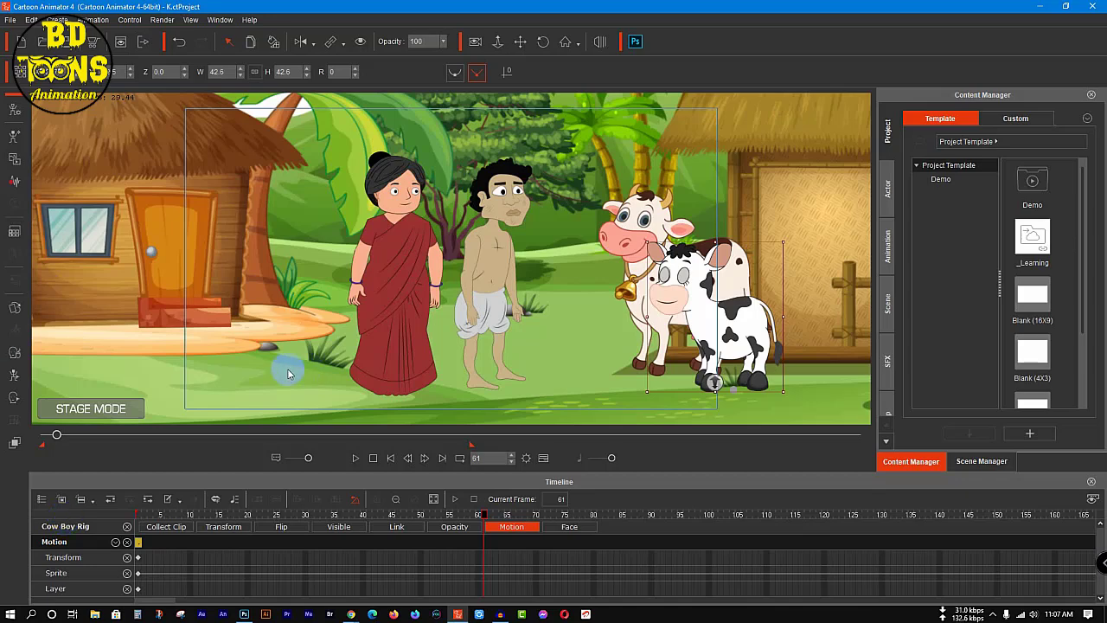
pyautogui.moveTo(62, 442); pyautogui.dragTo(341, 482)
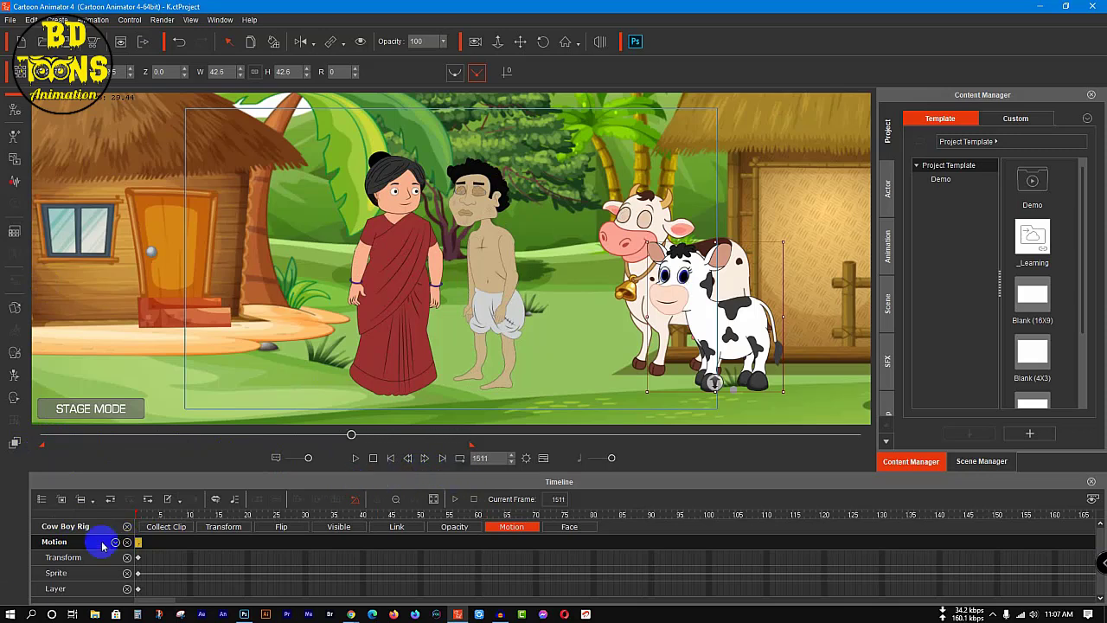
pyautogui.click(128, 527)
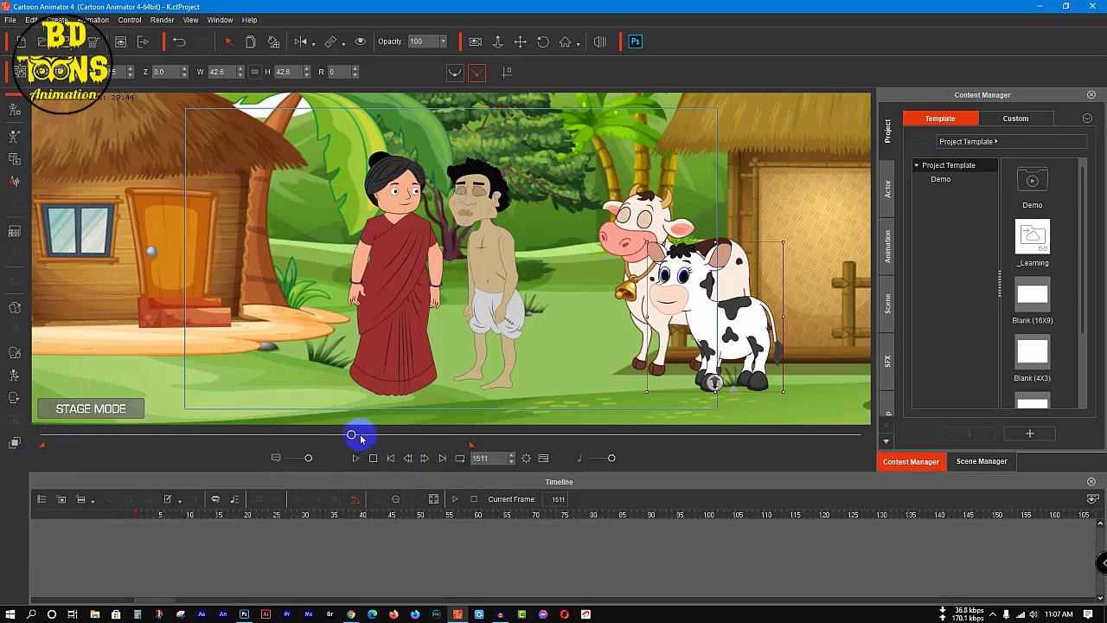
# Step: Play through the last part of the woodcutter's dialogue and park the playhead at frame 1182
pyautogui.moveTo(351, 435); pyautogui.dragTo(171, 437)
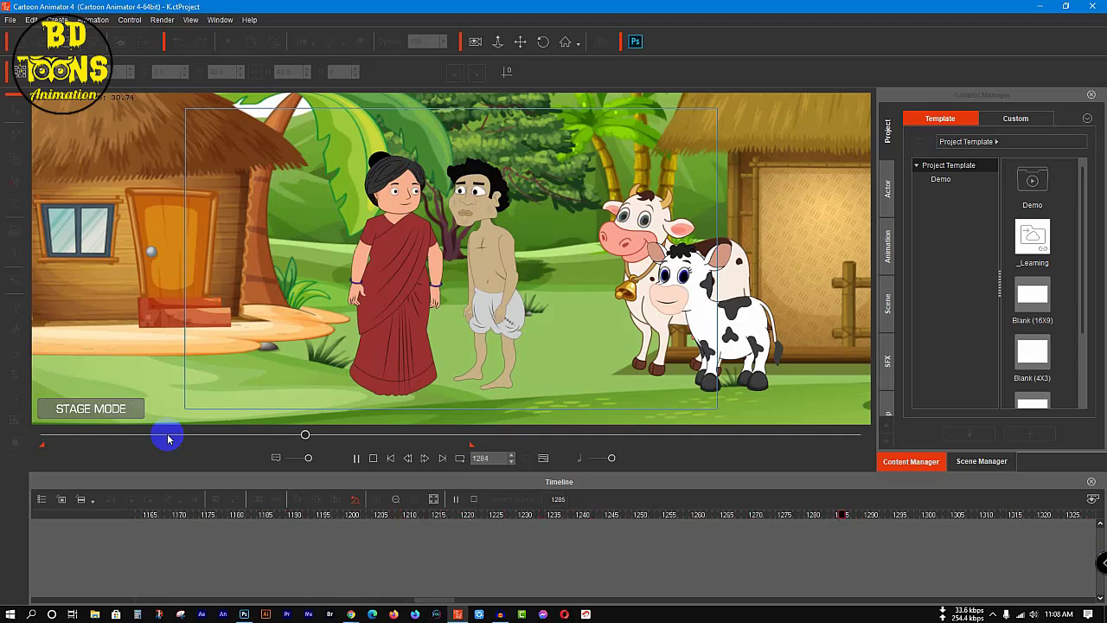
pyautogui.press('space')
pyautogui.moveTo(901, 515); pyautogui.dragTo(171, 579)
pyautogui.moveTo(449, 600); pyautogui.dragTo(383, 591)
pyautogui.moveTo(282, 435); pyautogui.dragTo(208, 463)
pyautogui.press('space')
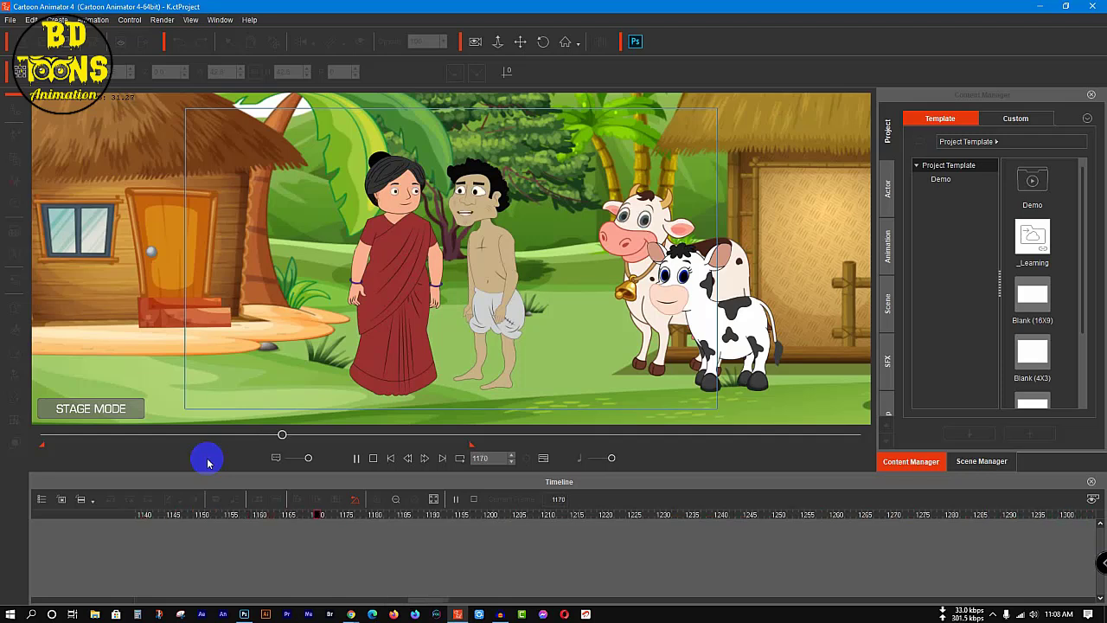
pyautogui.click(403, 517)
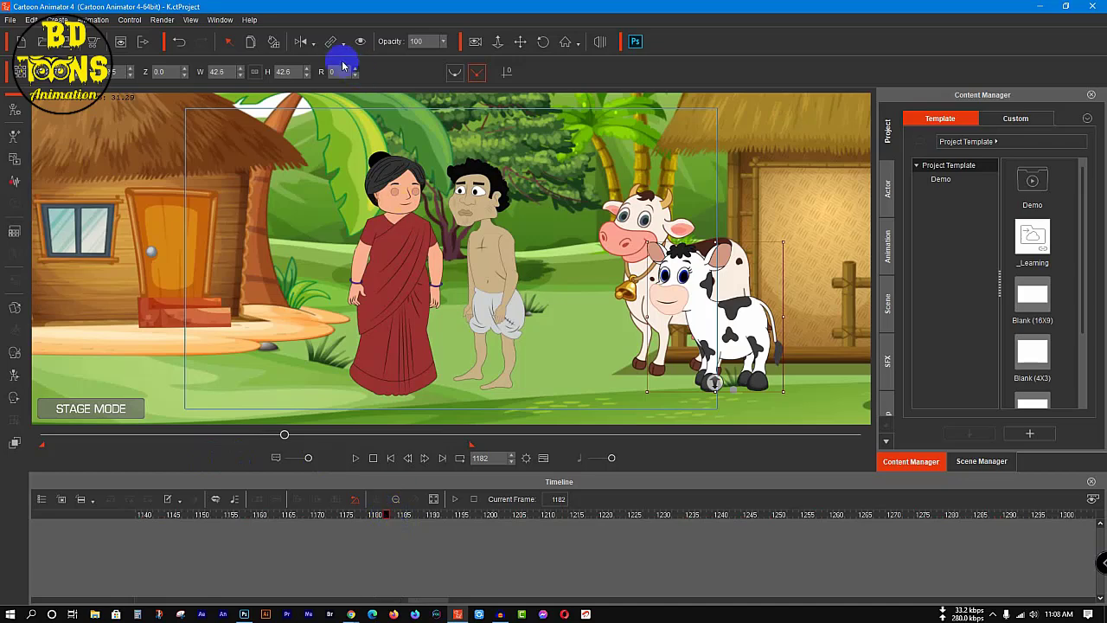
# Step: Flip the woodcutter horizontally at frame 1182 so he faces the cows, leaving the calf's orientation as it was
pyautogui.click(302, 42)
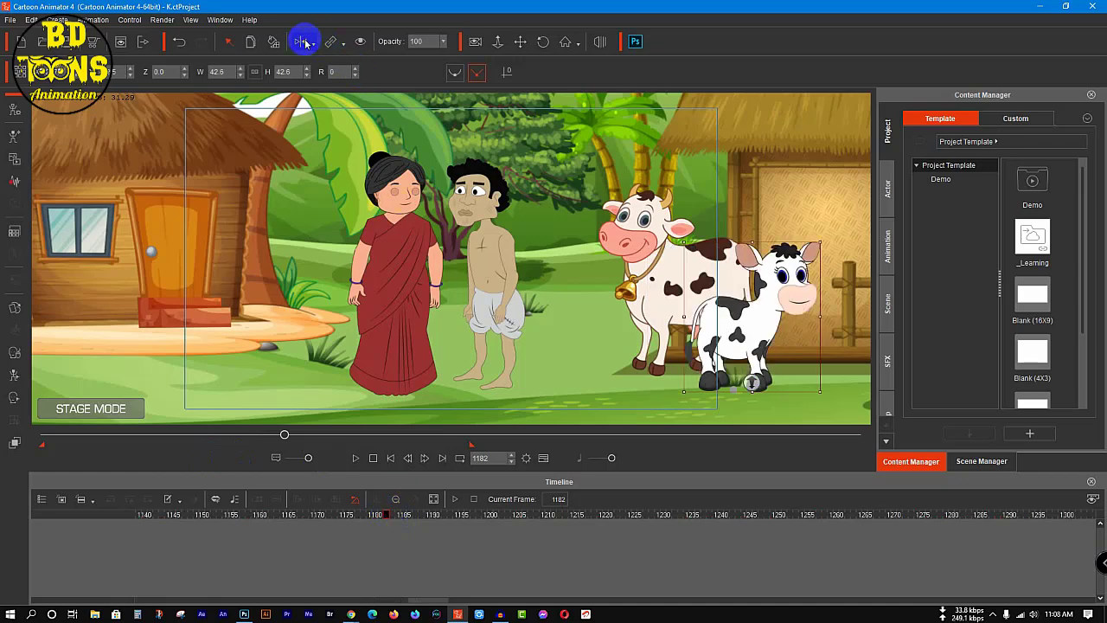
pyautogui.click(303, 42)
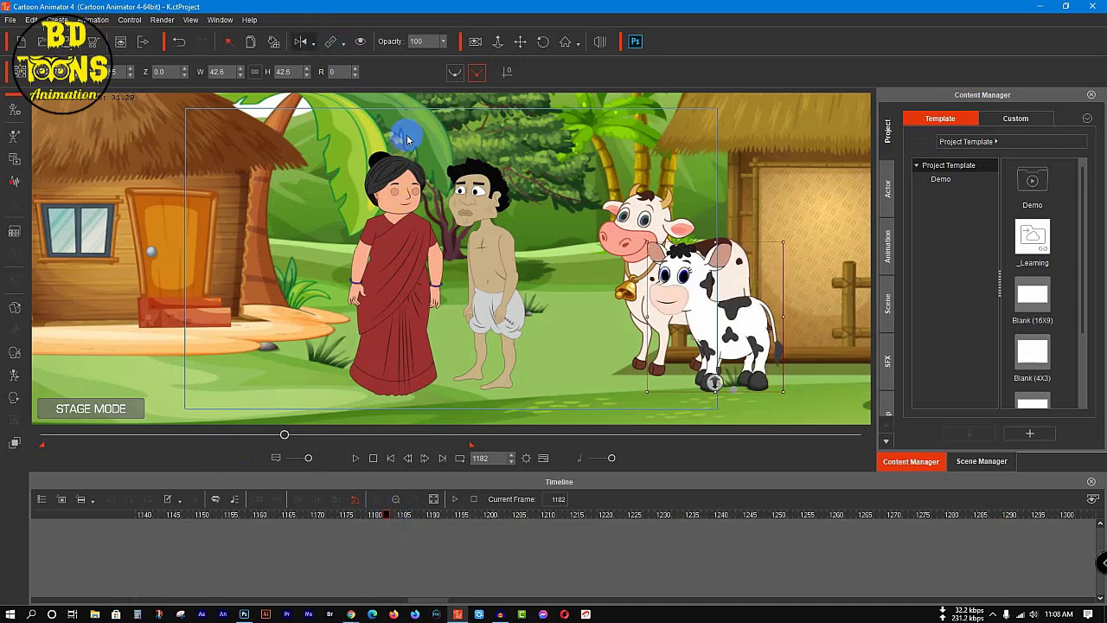
pyautogui.click(476, 202)
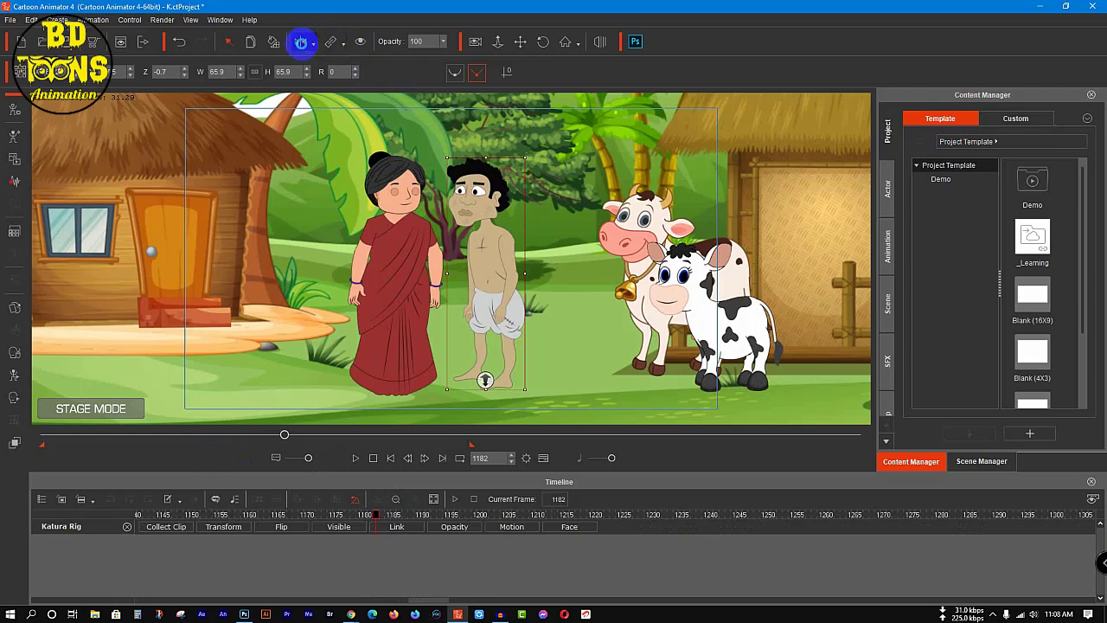
pyautogui.click(302, 45)
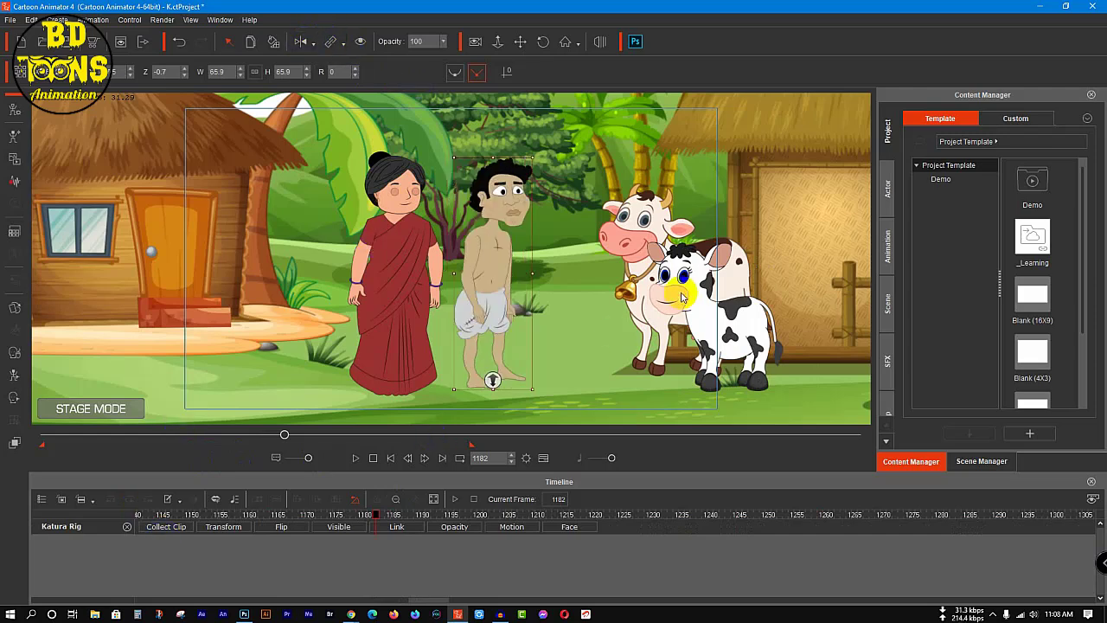
pyautogui.click(679, 302)
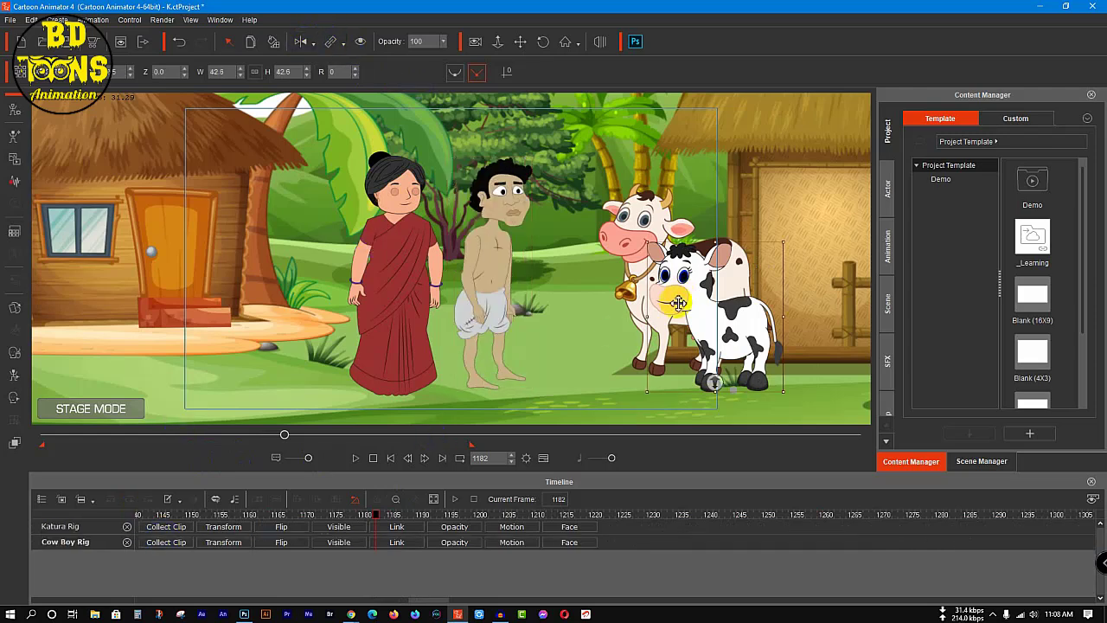
pyautogui.click(281, 542)
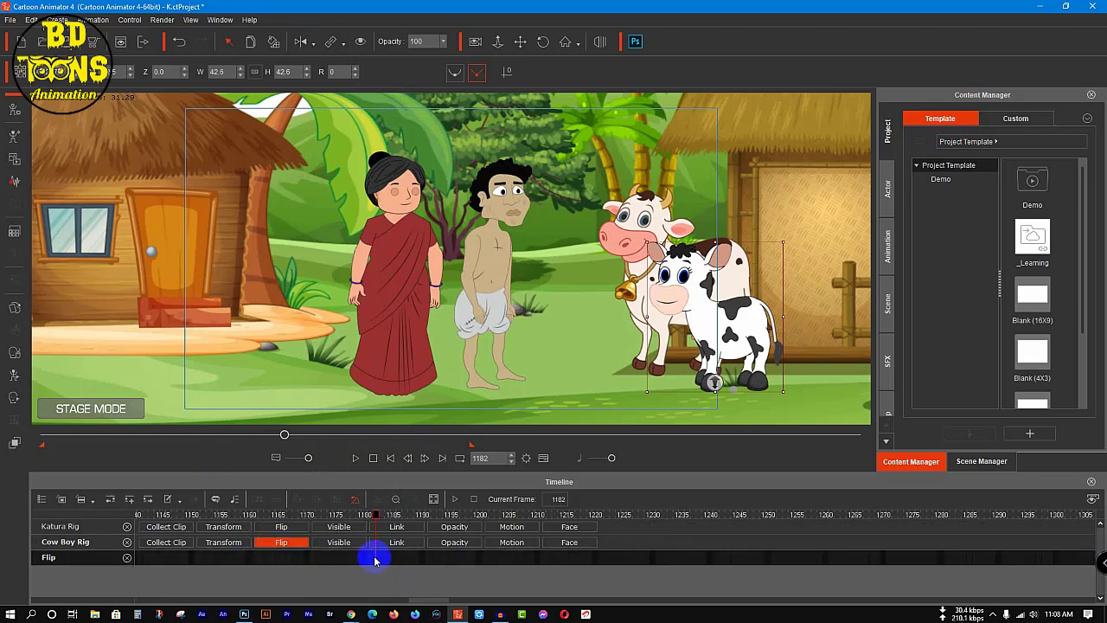
pyautogui.click(126, 542)
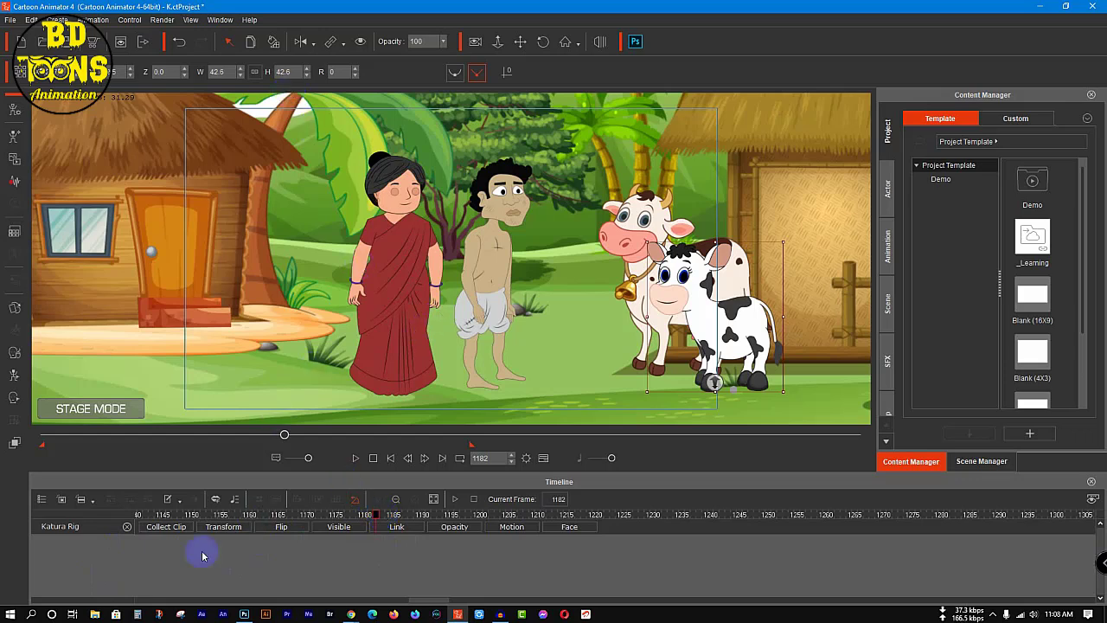
# Step: Key the woodcutter's transform at frame 1182 and move him behind the calf, in front of the cowshed, at frame 1280
pyautogui.click(227, 527)
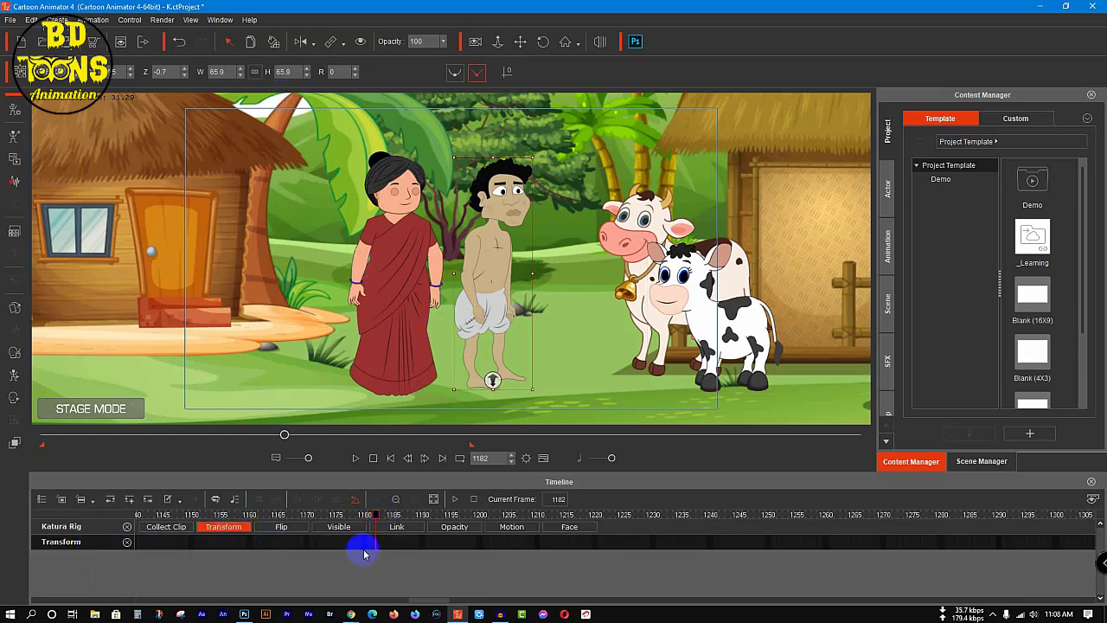
pyautogui.press('v')
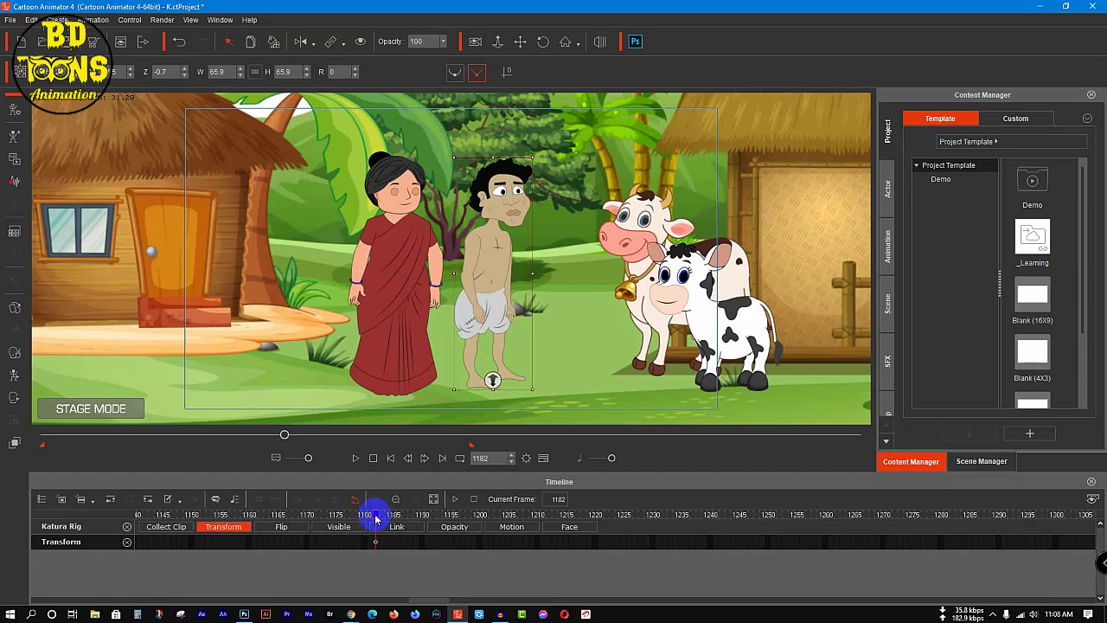
pyautogui.click(260, 538)
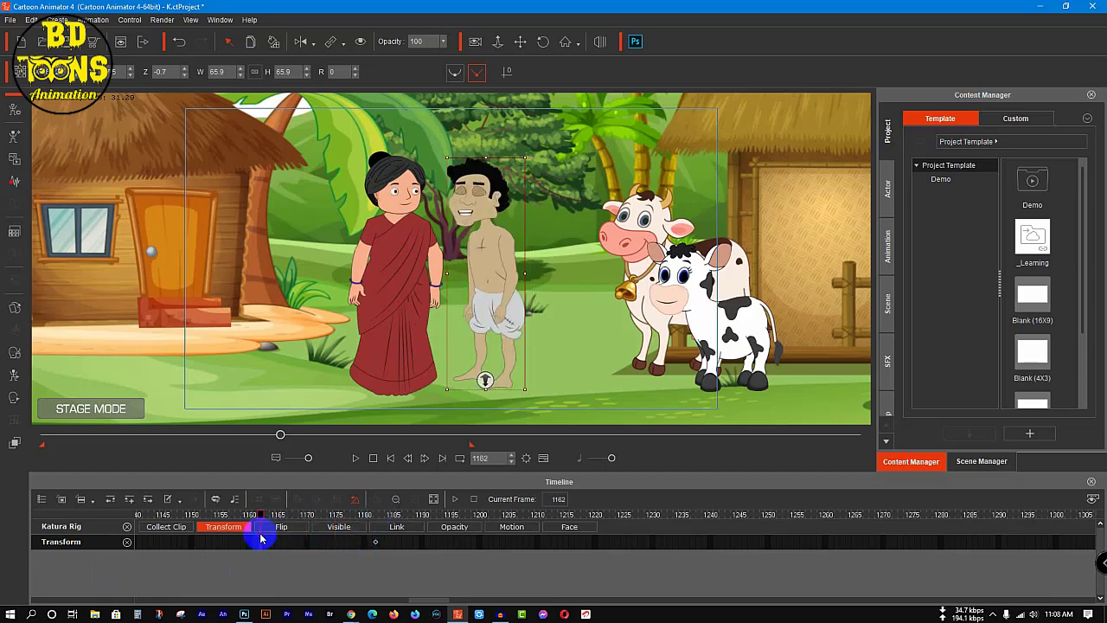
pyautogui.press('space')
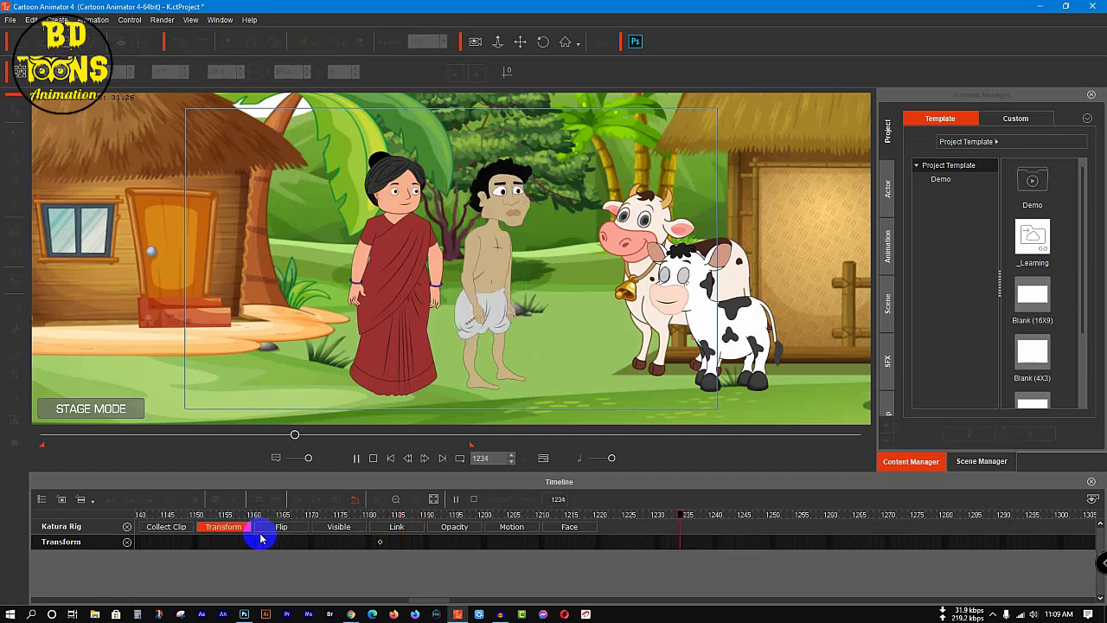
pyautogui.press('space')
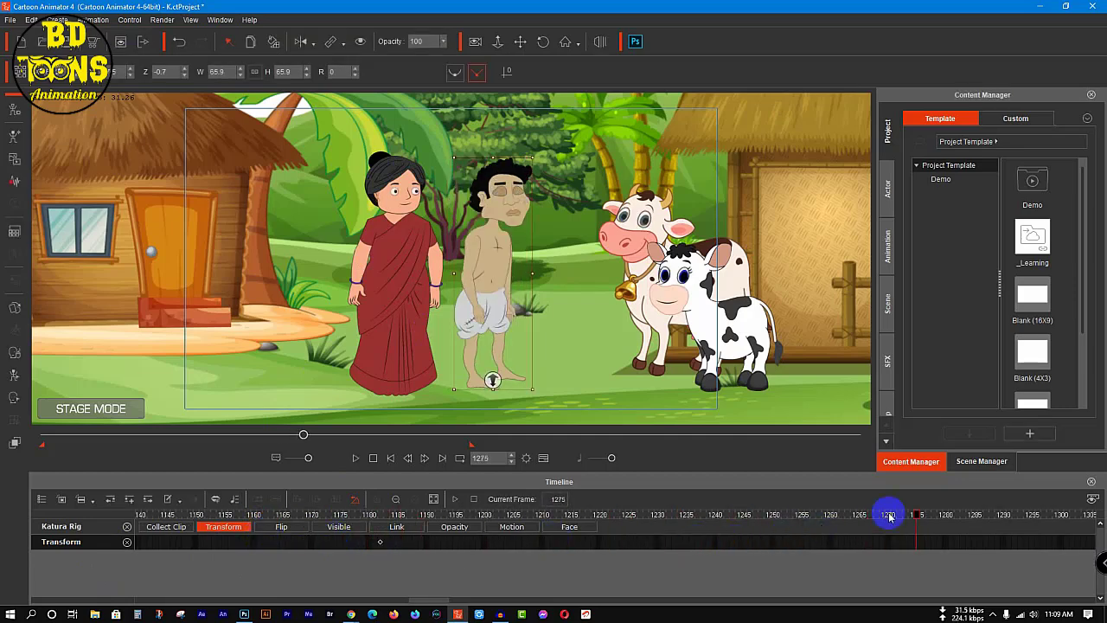
pyautogui.moveTo(914, 517); pyautogui.dragTo(947, 514)
pyautogui.moveTo(486, 279); pyautogui.dragTo(779, 299)
pyautogui.moveTo(946, 514); pyautogui.dragTo(370, 532)
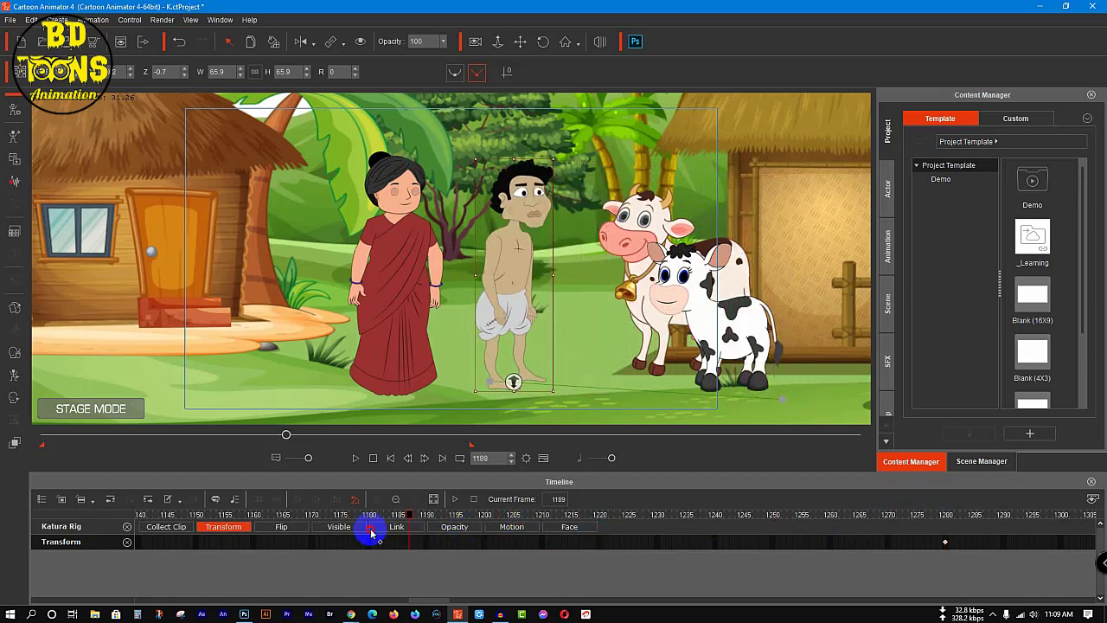
# Step: Preview the woodcutter's walk to the cowshed and flip him horizontally at frame 1281 so he faces the cows
pyautogui.press('space')
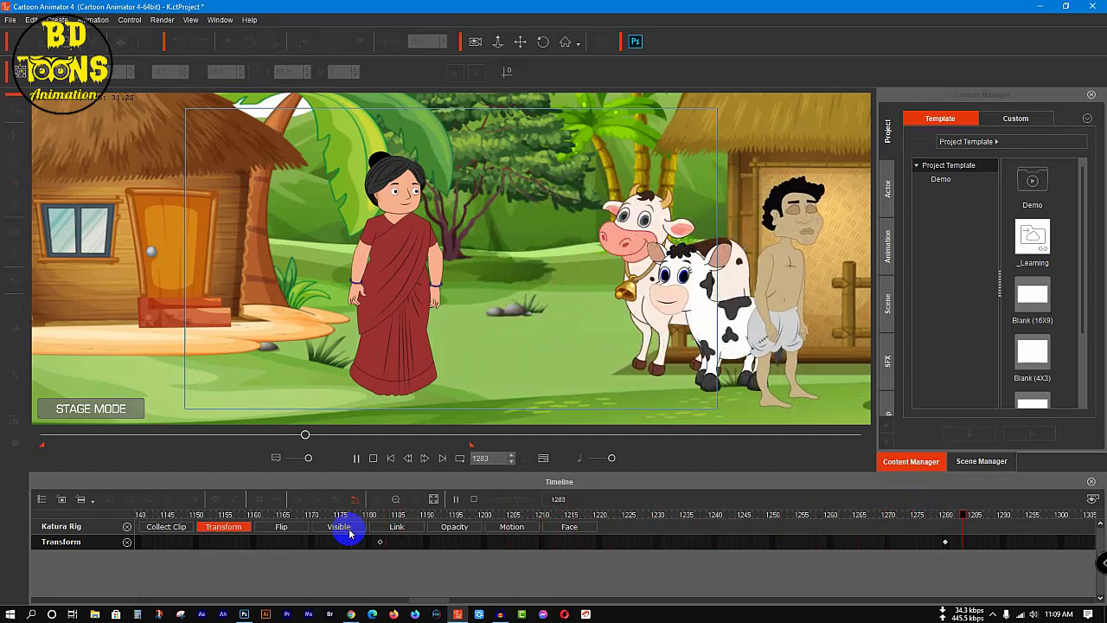
pyautogui.click(951, 517)
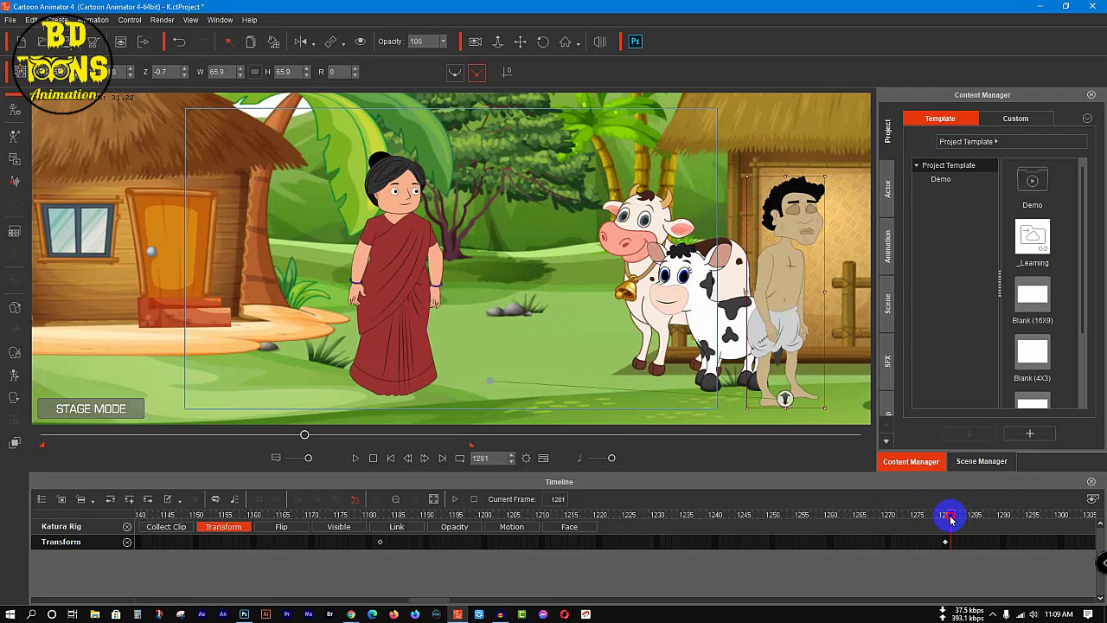
pyautogui.click(300, 42)
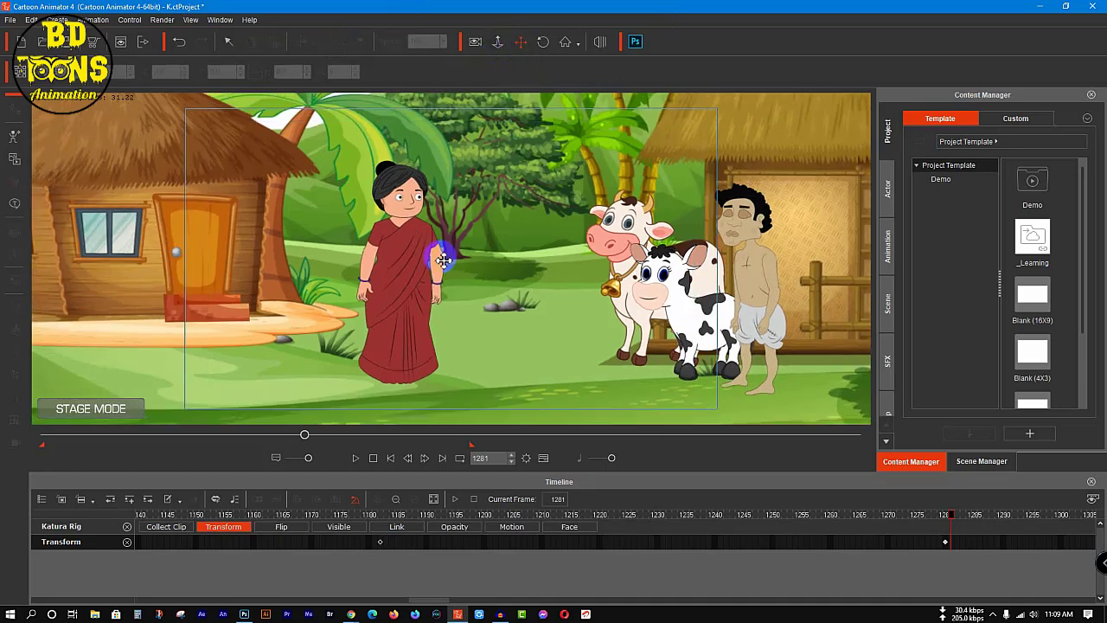
# Step: Add transform keys for the woodcutter and the calf at frame 1281, with both huts in view
pyautogui.scroll(-5, 443, 260)
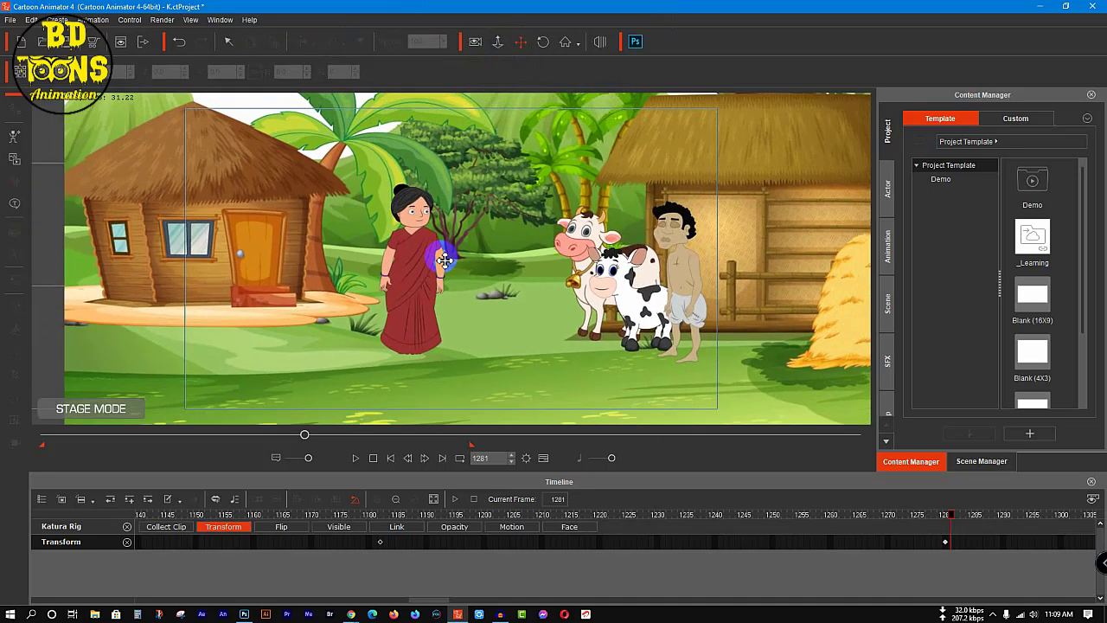
pyautogui.scroll(1, 496, 263)
pyautogui.moveTo(500, 221); pyautogui.dragTo(521, 234)
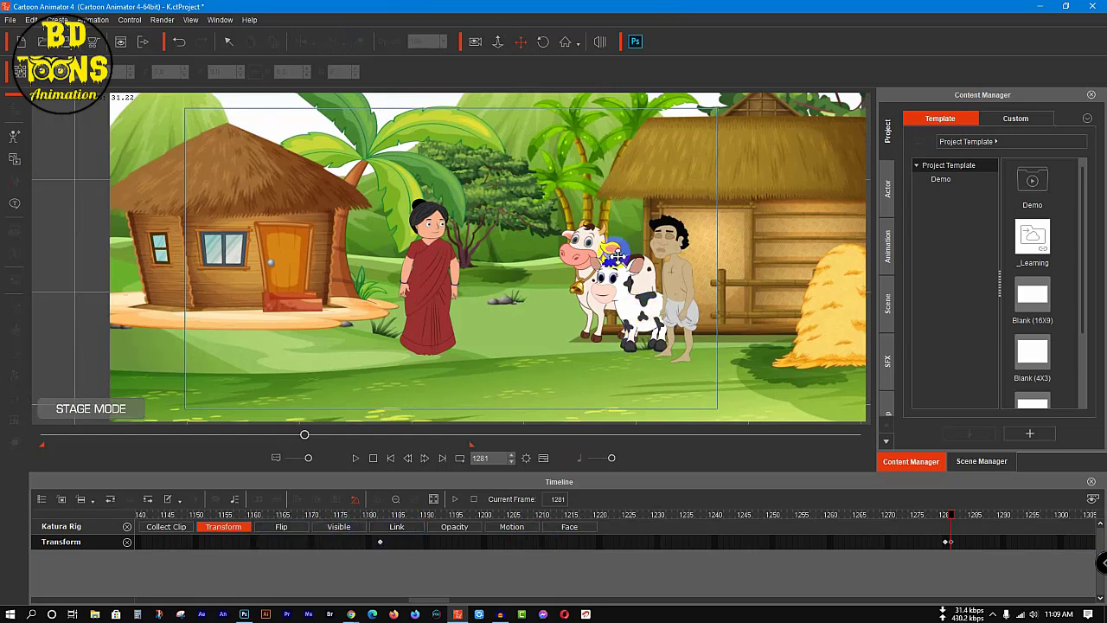
pyautogui.click(622, 307)
pyautogui.click(223, 558)
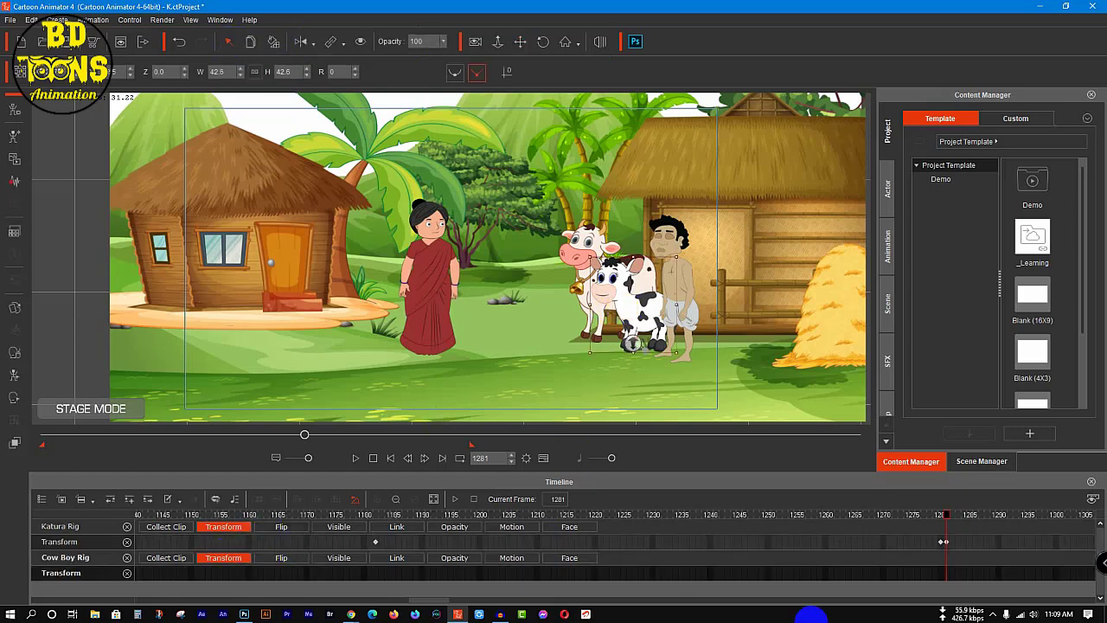
pyautogui.press('v')
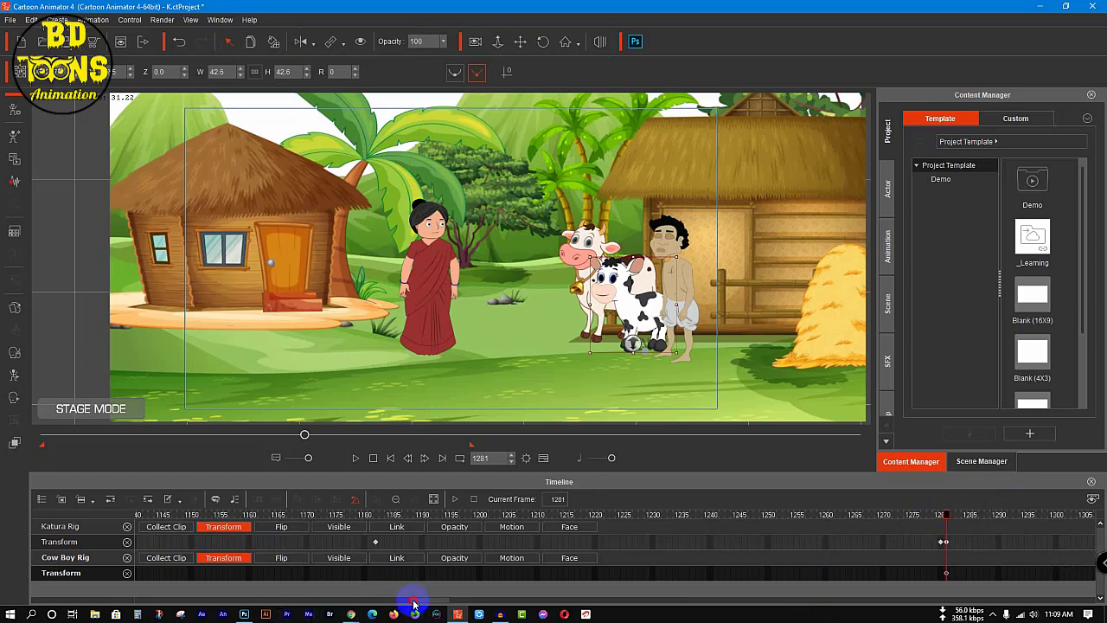
# Step: At frame 1490, move the woodcutter and the calf together out of the scene, past the hut with the orange door
pyautogui.moveTo(413, 600); pyautogui.dragTo(425, 596)
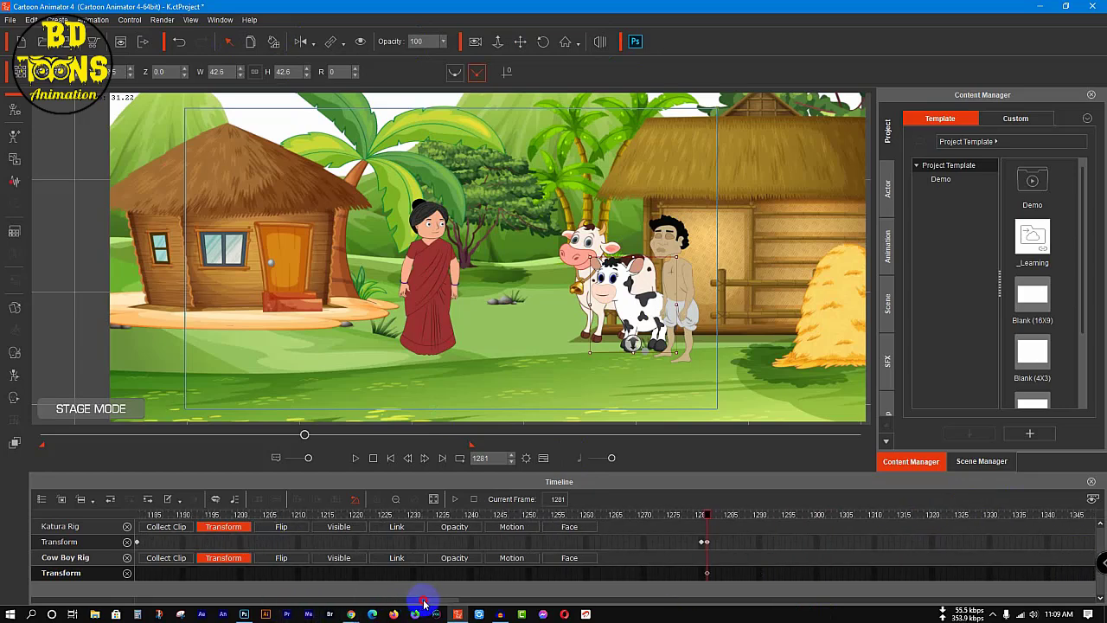
pyautogui.click(396, 502)
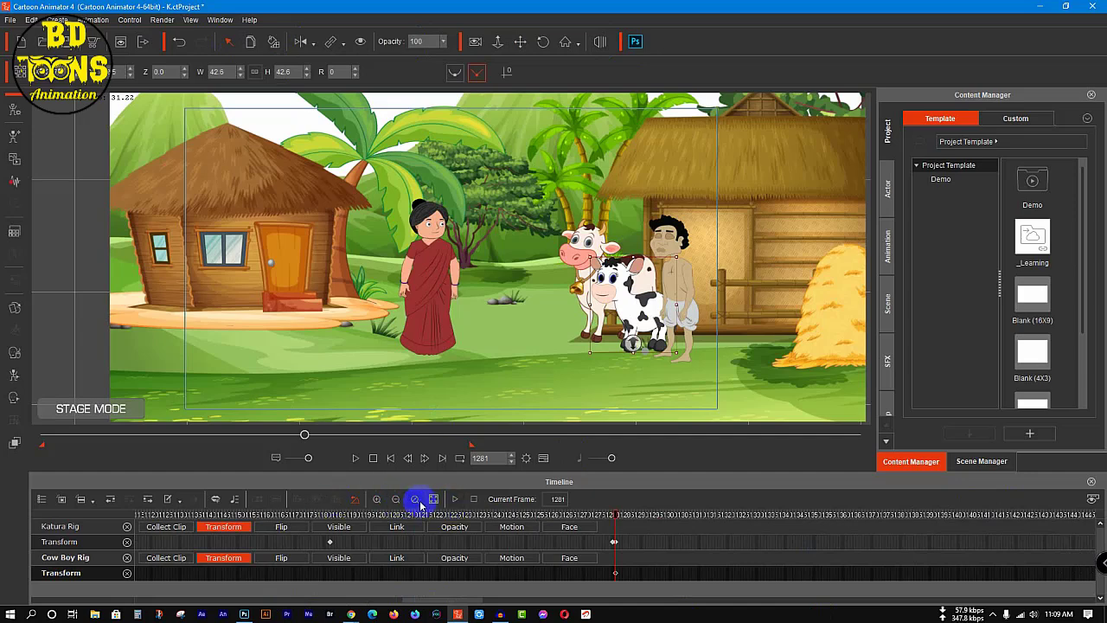
pyautogui.click(418, 501)
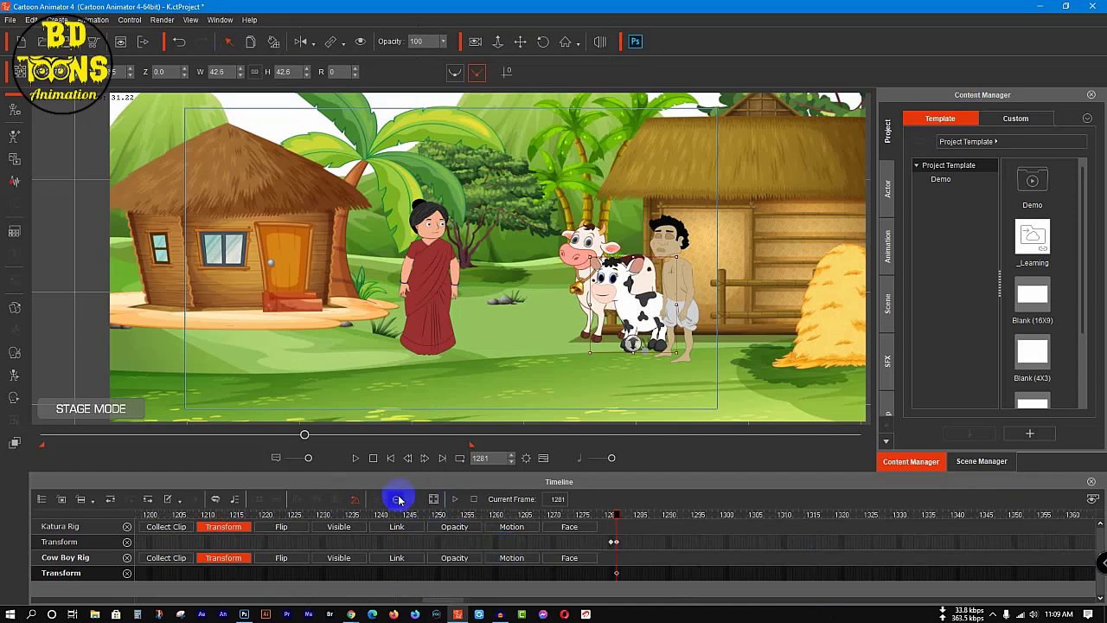
pyautogui.click(397, 500)
pyautogui.click(417, 501)
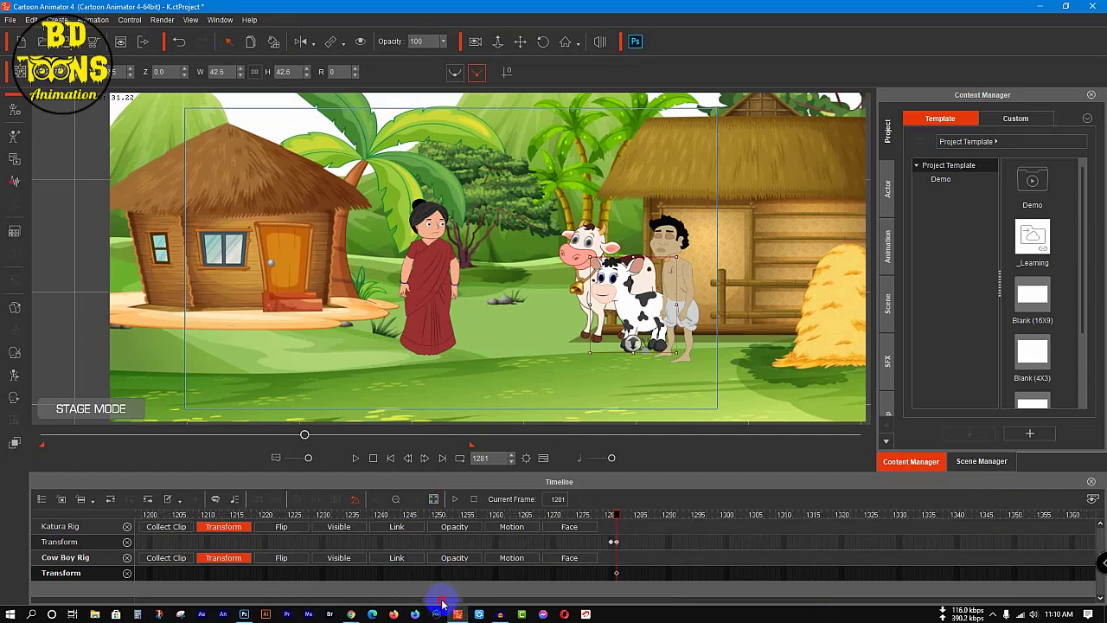
pyautogui.moveTo(441, 602); pyautogui.dragTo(500, 611)
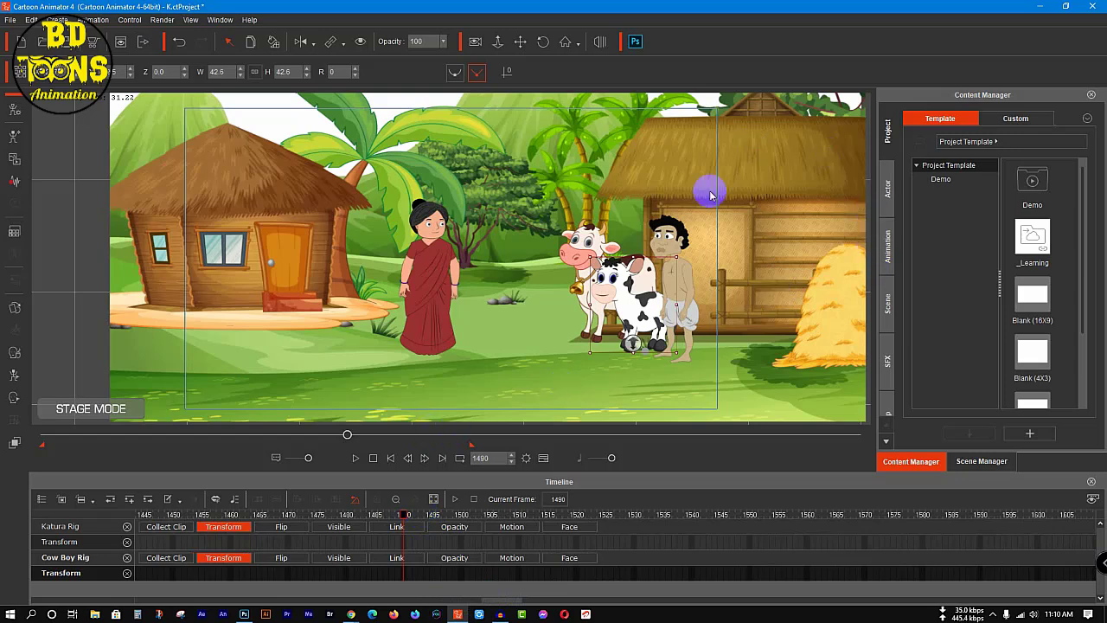
pyautogui.click(680, 234)
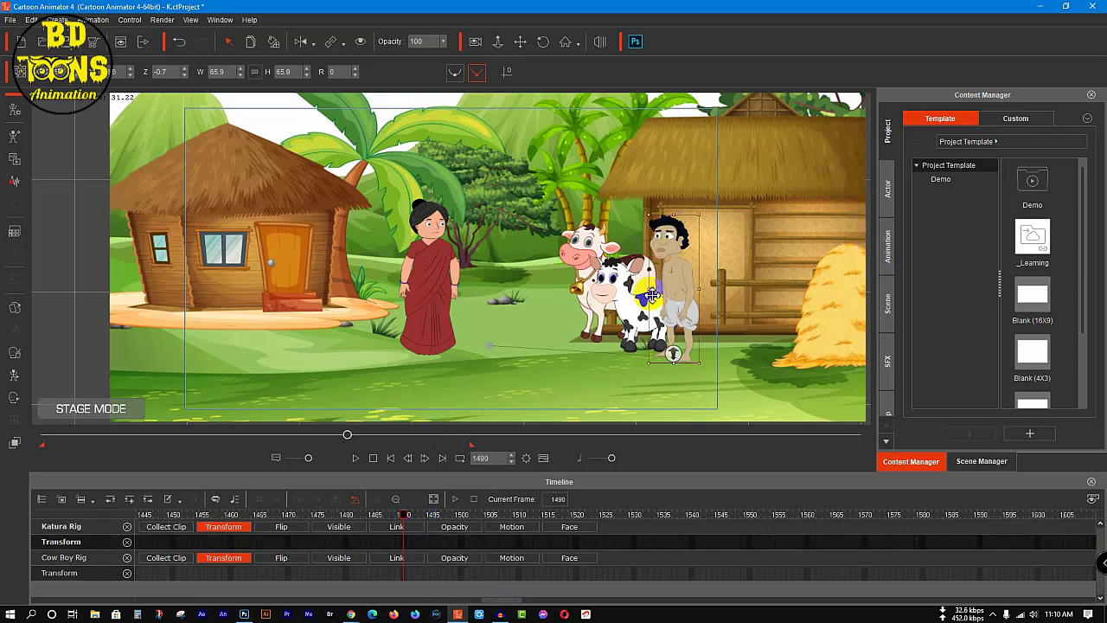
pyautogui.click(614, 292)
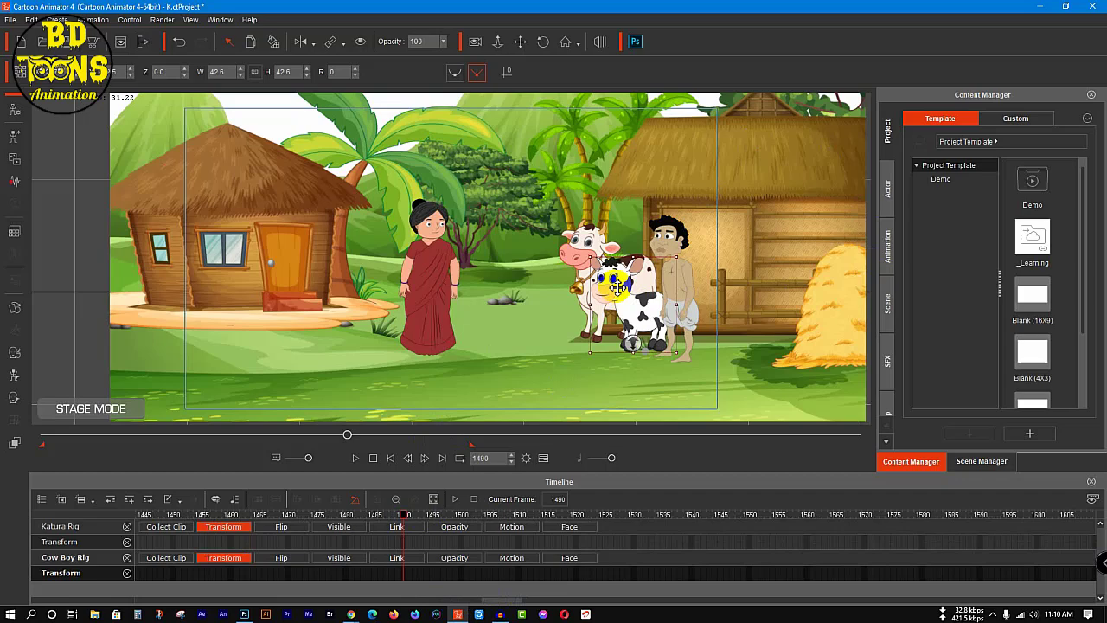
pyautogui.click(673, 248)
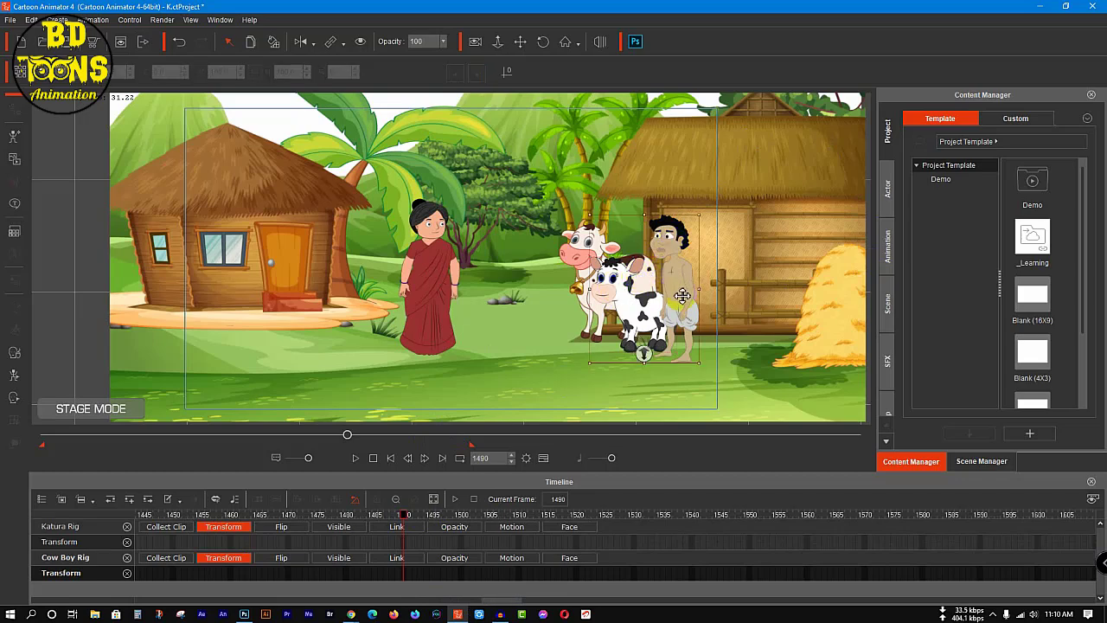
pyautogui.moveTo(683, 296); pyautogui.dragTo(85, 324)
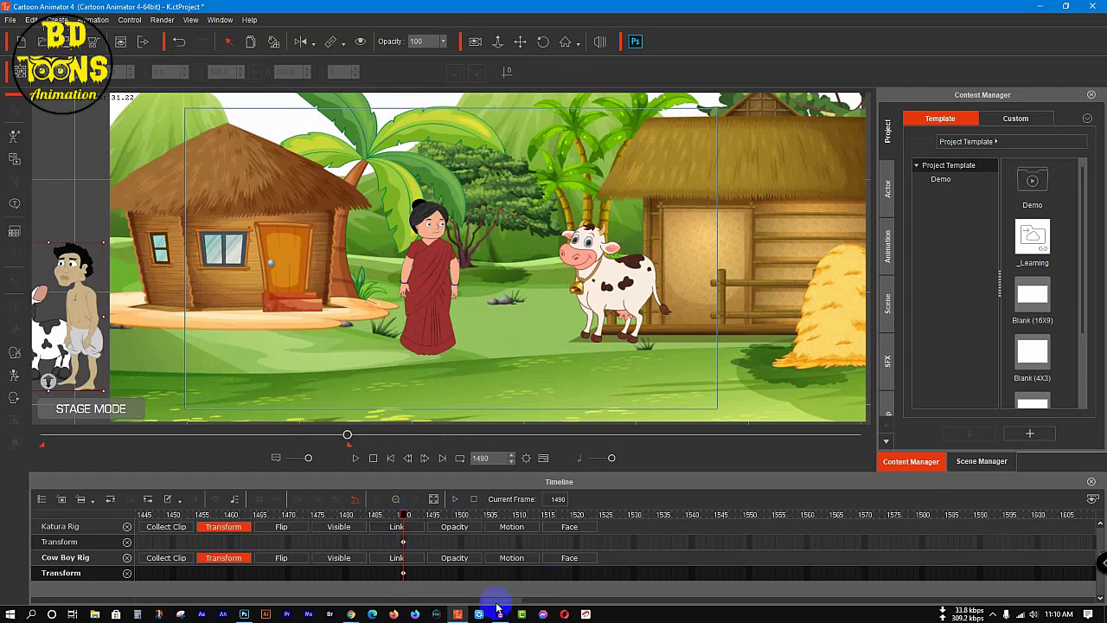
# Step: Play back the woodcutter and the calf's exit from the scene, starting before the walk to the cowshed
pyautogui.moveTo(494, 600); pyautogui.dragTo(423, 602)
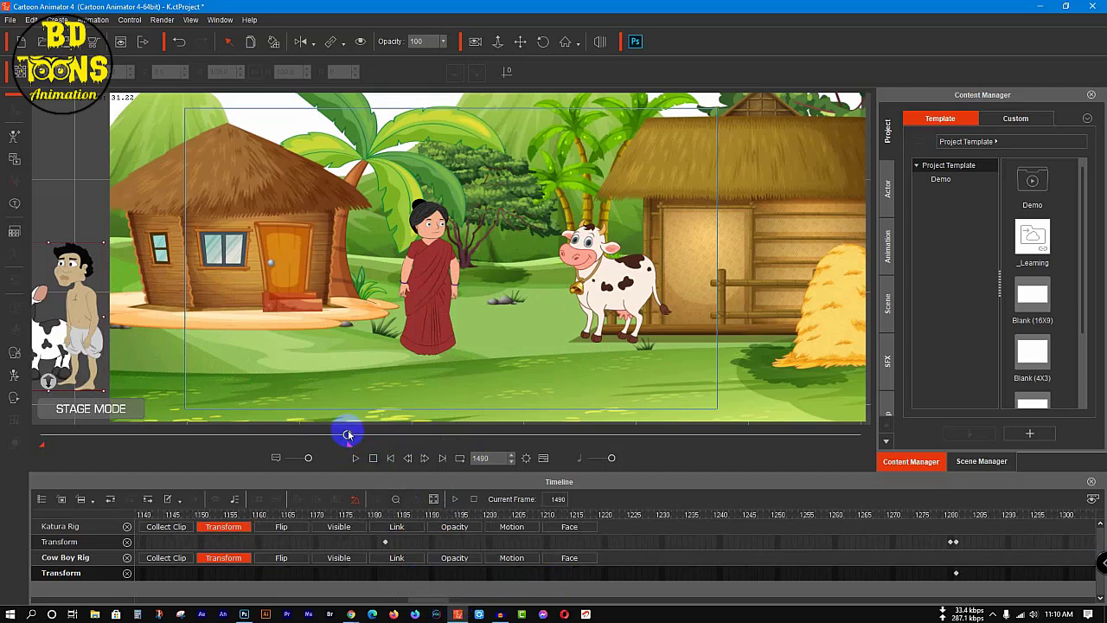
pyautogui.moveTo(347, 435); pyautogui.dragTo(257, 446)
pyautogui.press('space')
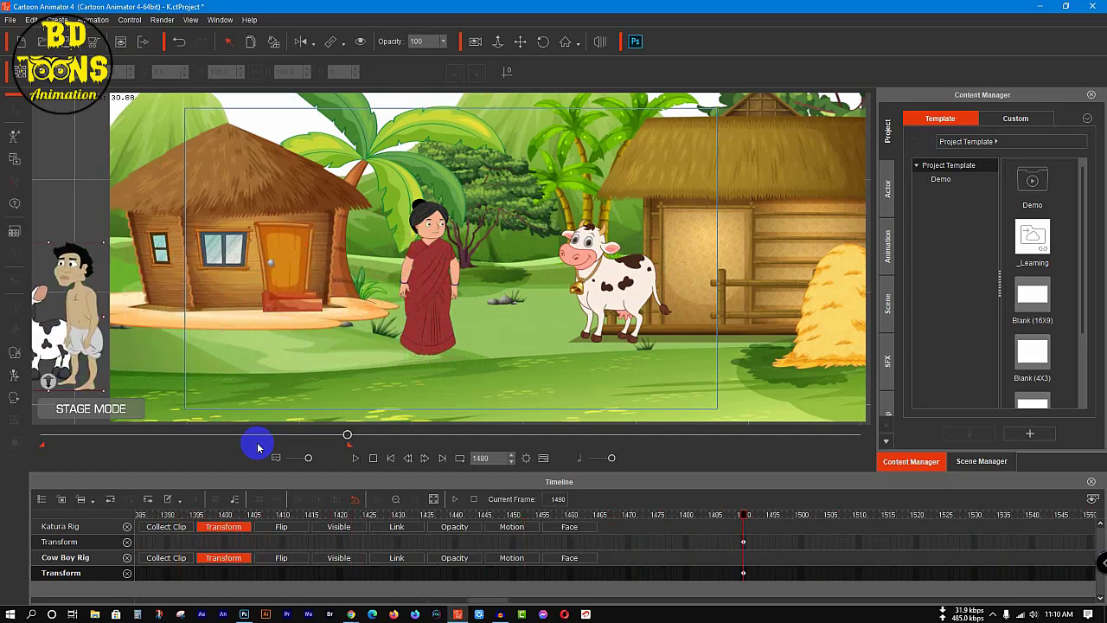
# Step: Remove the calf's tracks from the timeline, select the woodcutter and go to his transform key at frame 1182
pyautogui.click(126, 558)
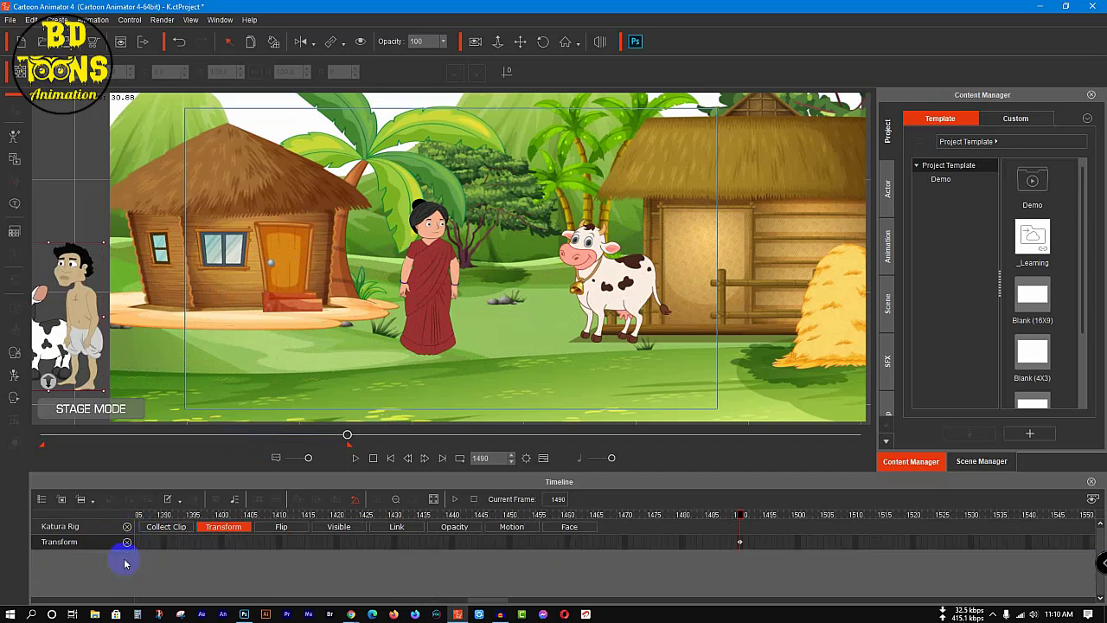
pyautogui.click(230, 528)
pyautogui.click(228, 527)
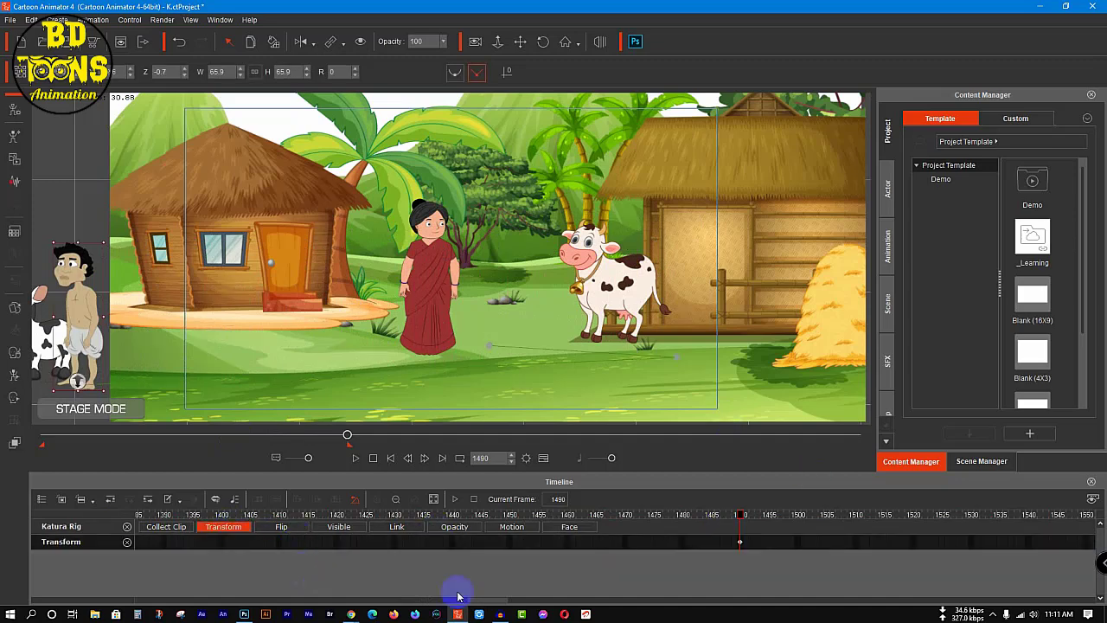
pyautogui.moveTo(477, 600); pyautogui.dragTo(440, 600)
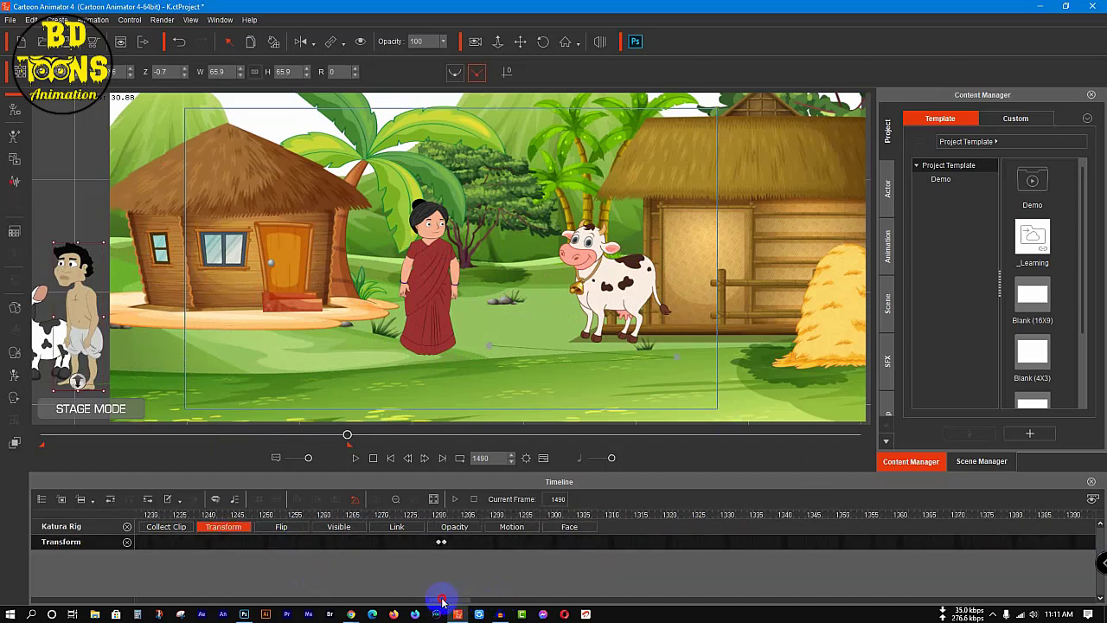
pyautogui.click(442, 542)
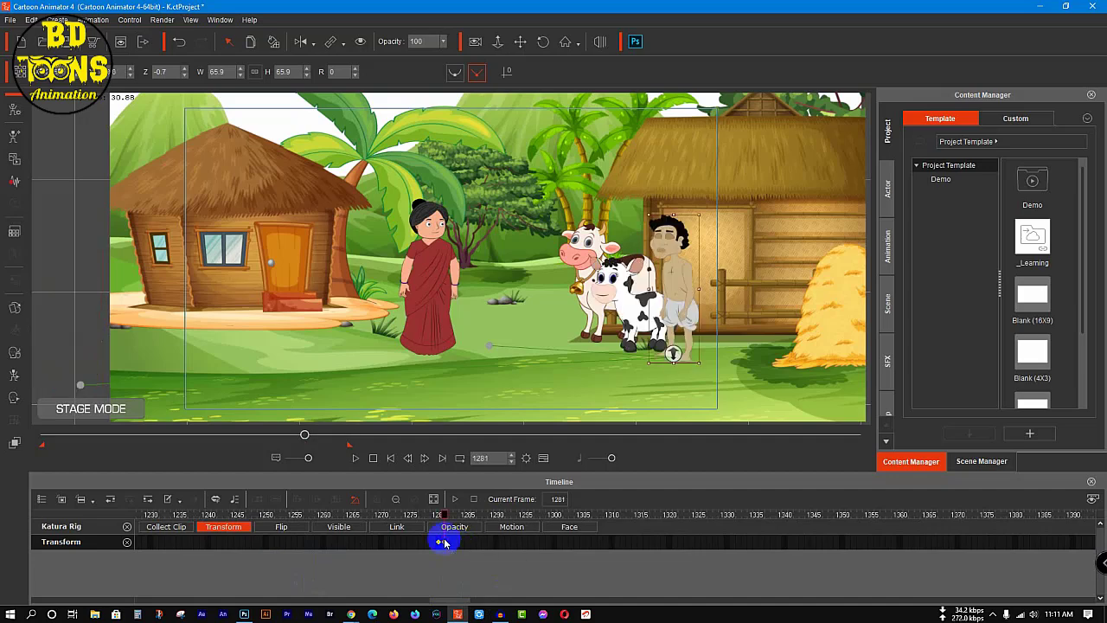
pyautogui.moveTo(440, 514); pyautogui.dragTo(174, 519)
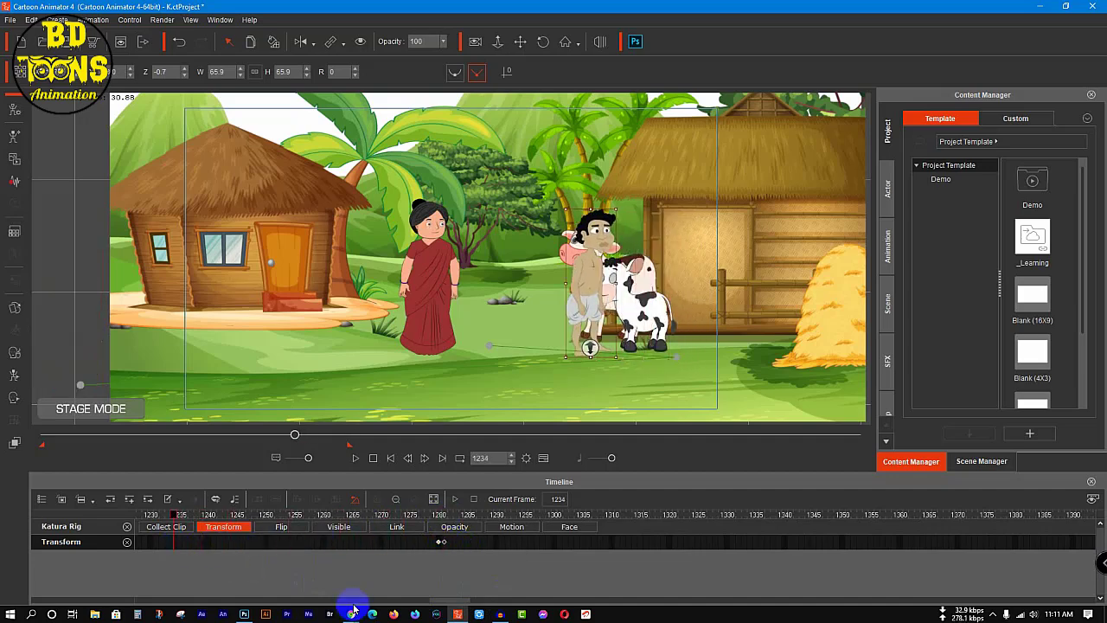
pyautogui.moveTo(442, 600); pyautogui.dragTo(425, 600)
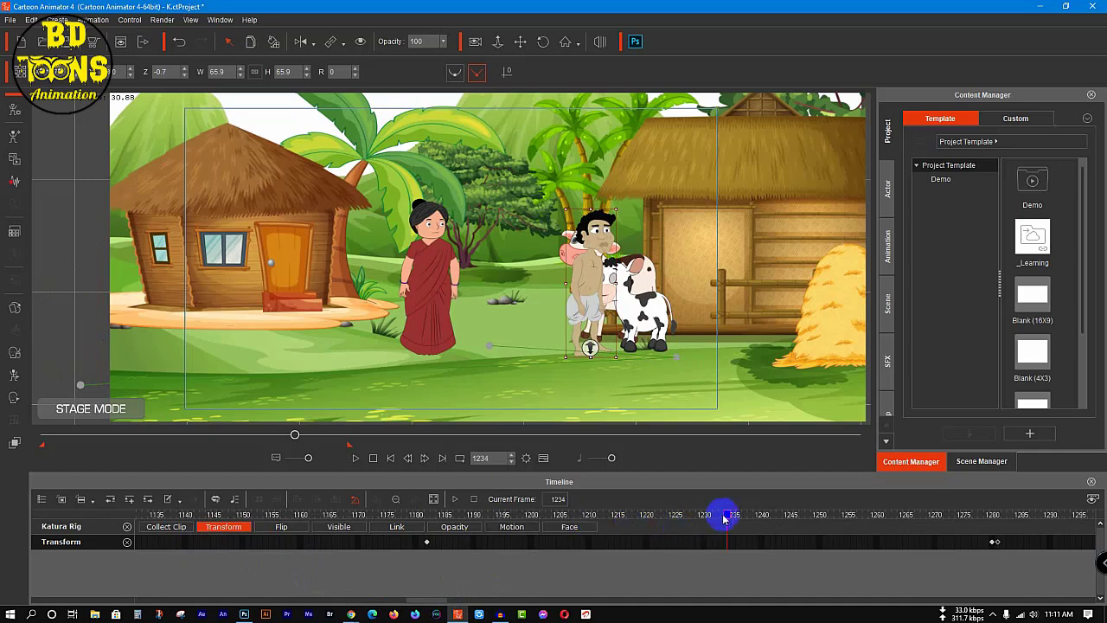
pyautogui.moveTo(725, 517); pyautogui.dragTo(424, 510)
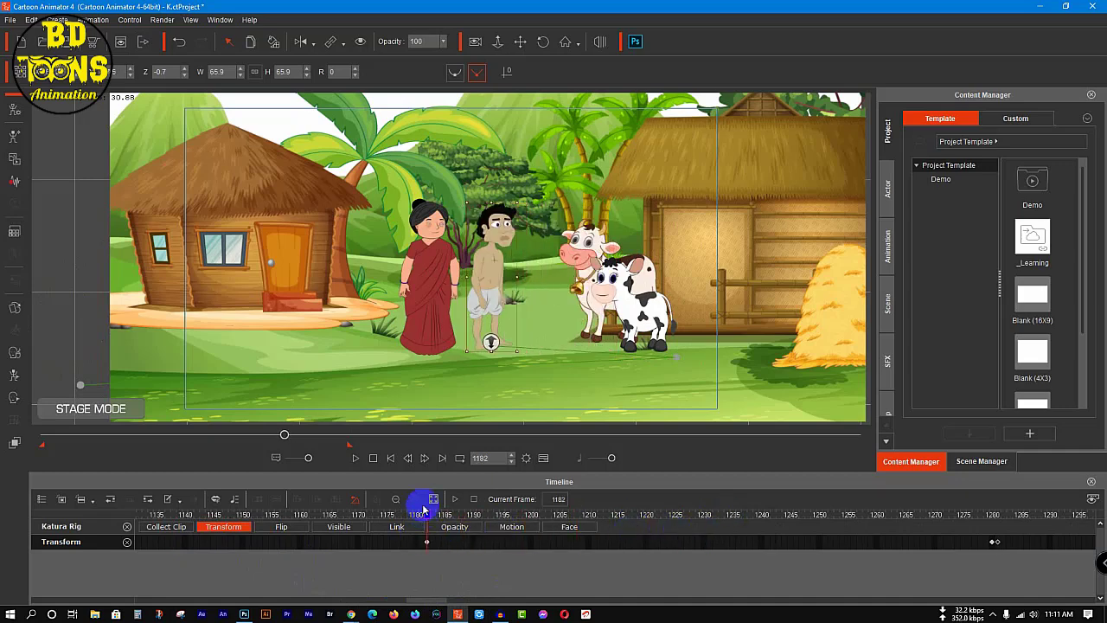
# Step: Apply the human side-view motions Walk(1S) and Walk(2L) to the woodcutter, one after the other, starting at frame 1182
pyautogui.click(887, 251)
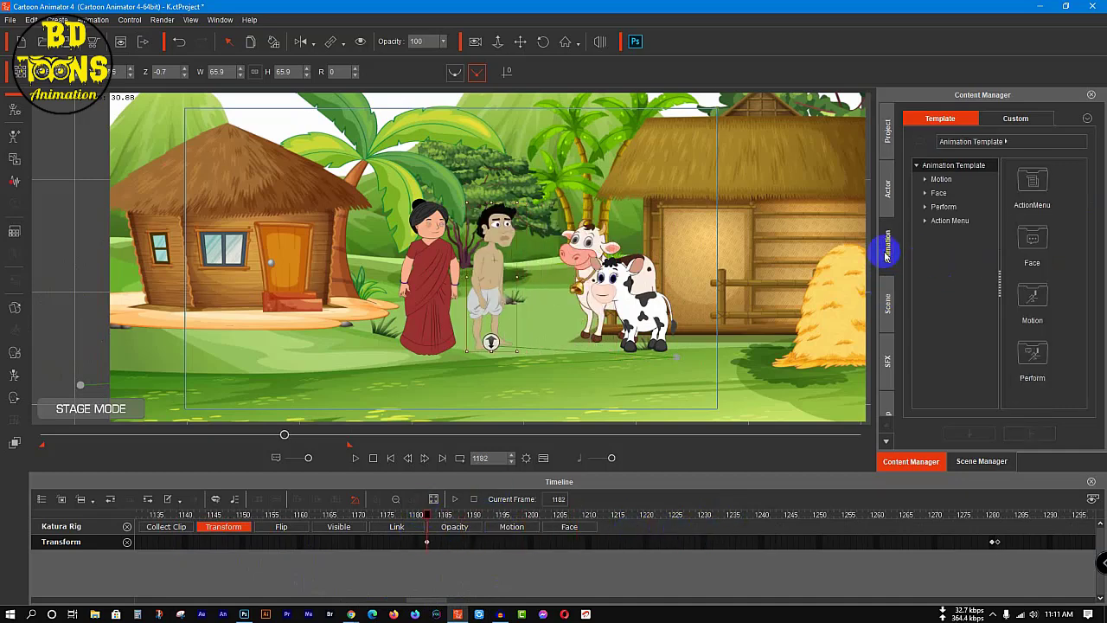
pyautogui.doubleClick(1033, 295)
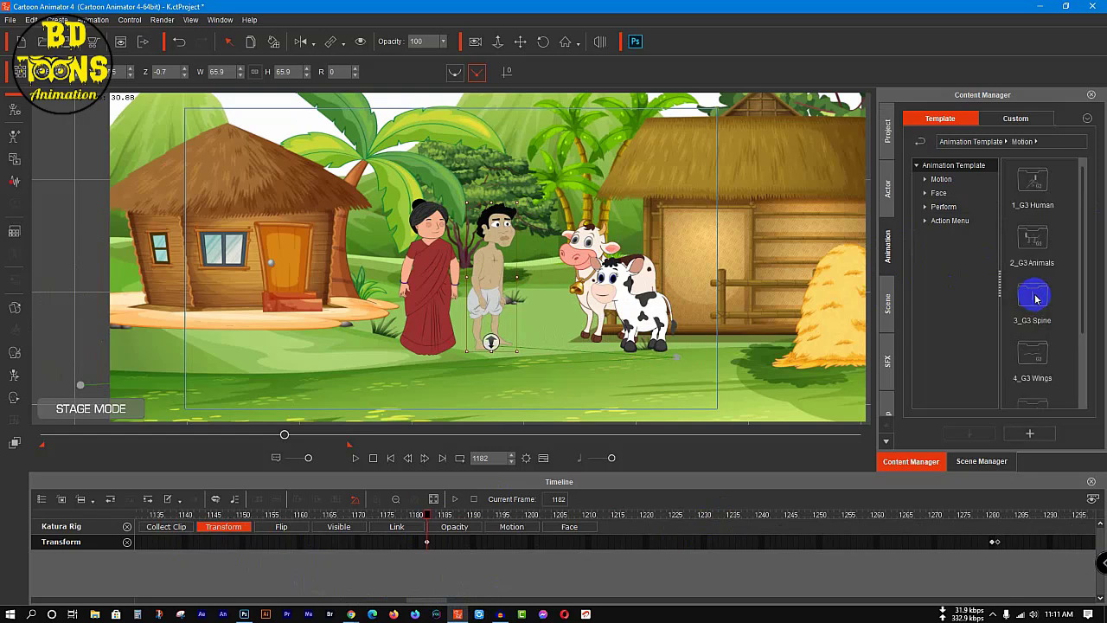
pyautogui.doubleClick(1039, 186)
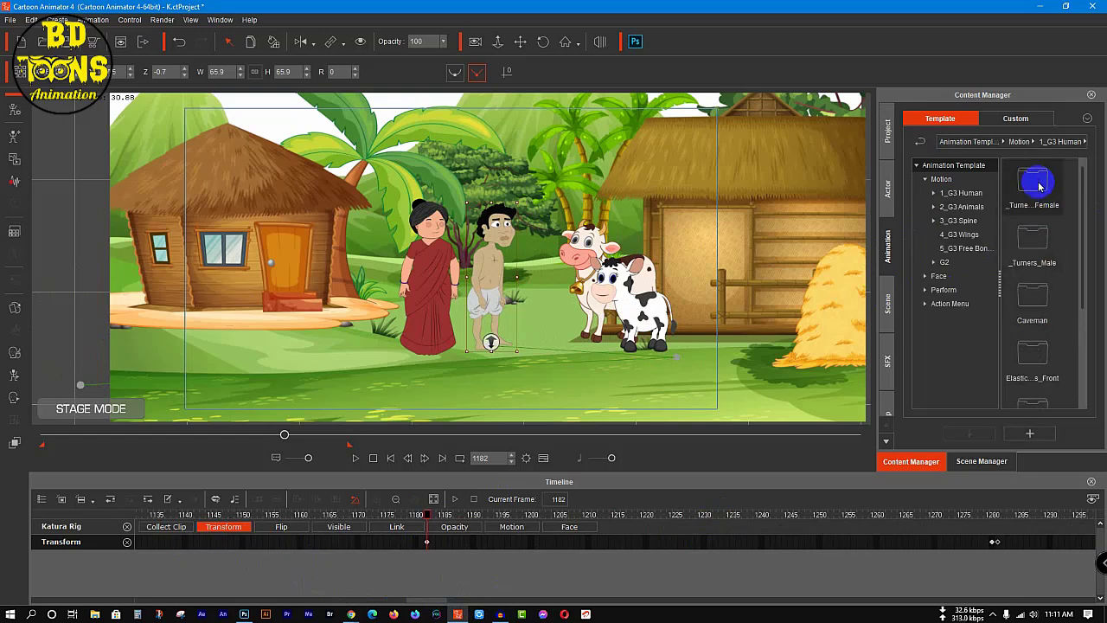
pyautogui.scroll(-2, 1050, 303)
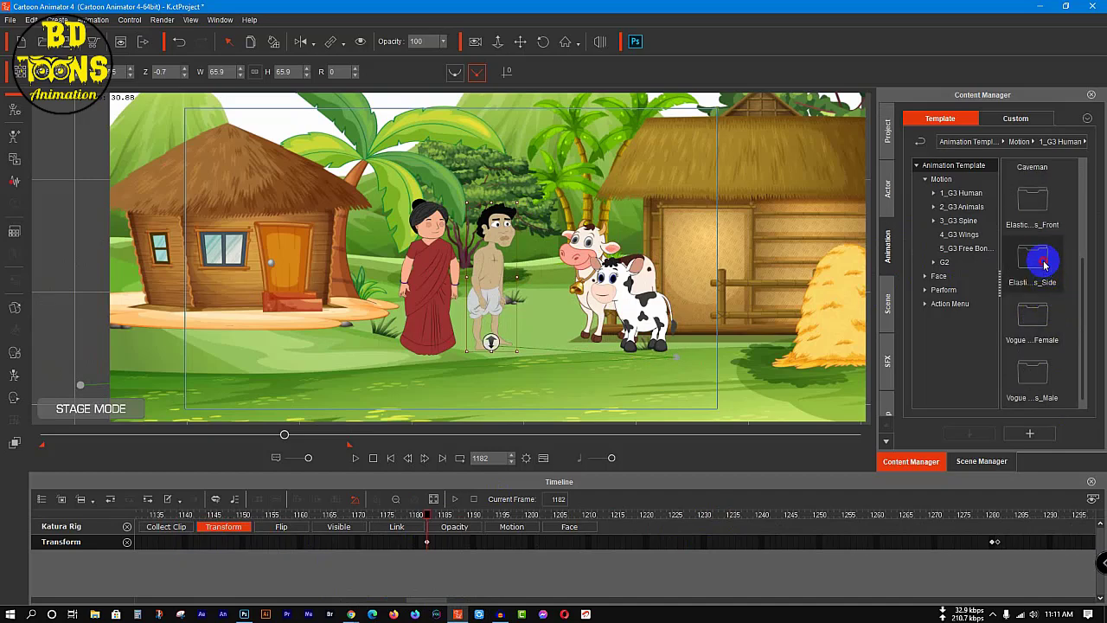
pyautogui.doubleClick(1044, 264)
pyautogui.doubleClick(1021, 299)
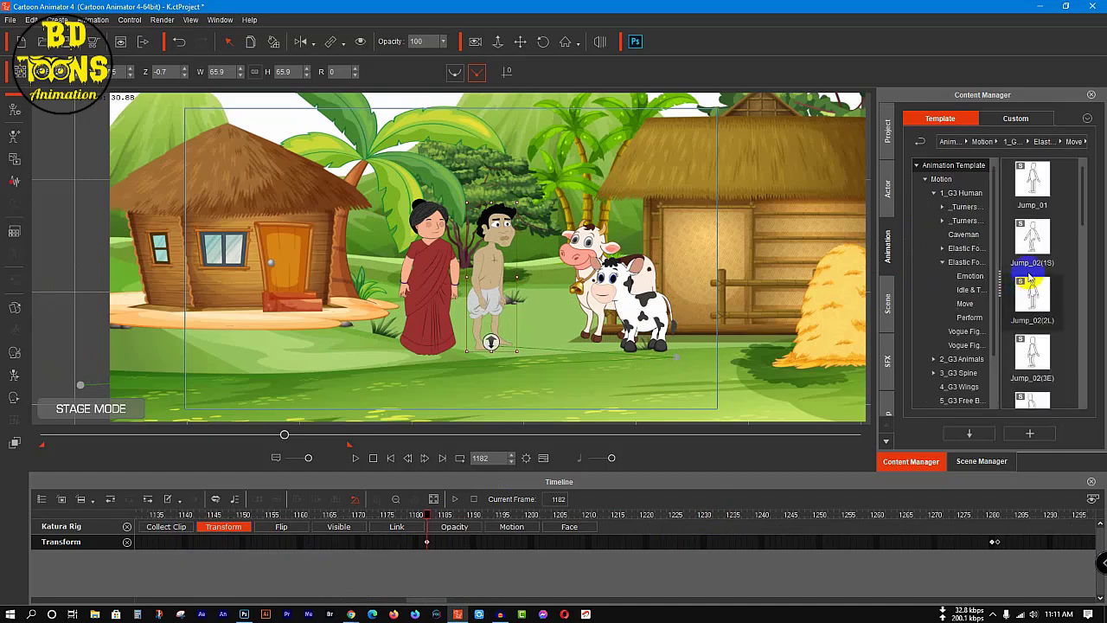
pyautogui.scroll(-5, 1032, 285)
pyautogui.doubleClick(1037, 268)
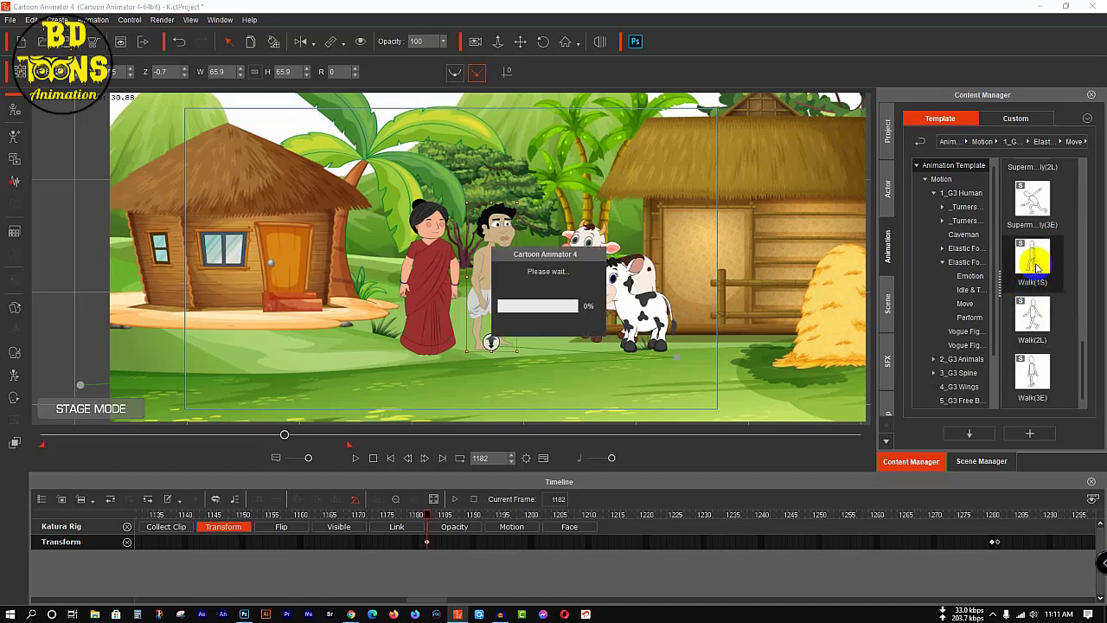
pyautogui.doubleClick(1037, 320)
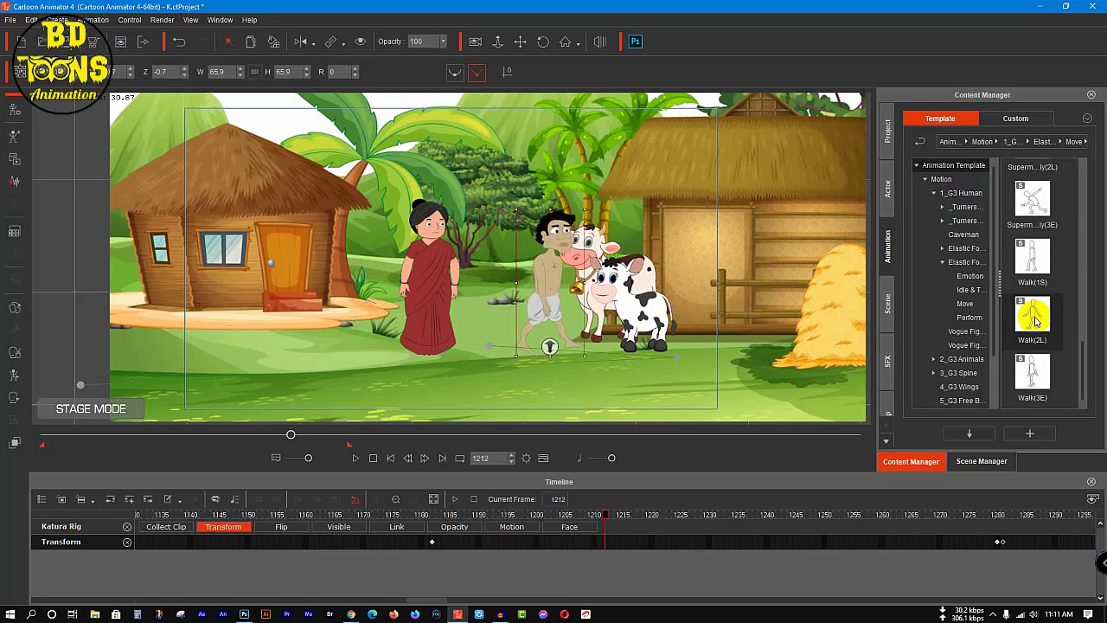
# Step: Loop the woodcutter's Walk(2L) motion clip until just past his transform key at frame 1490
pyautogui.click(512, 528)
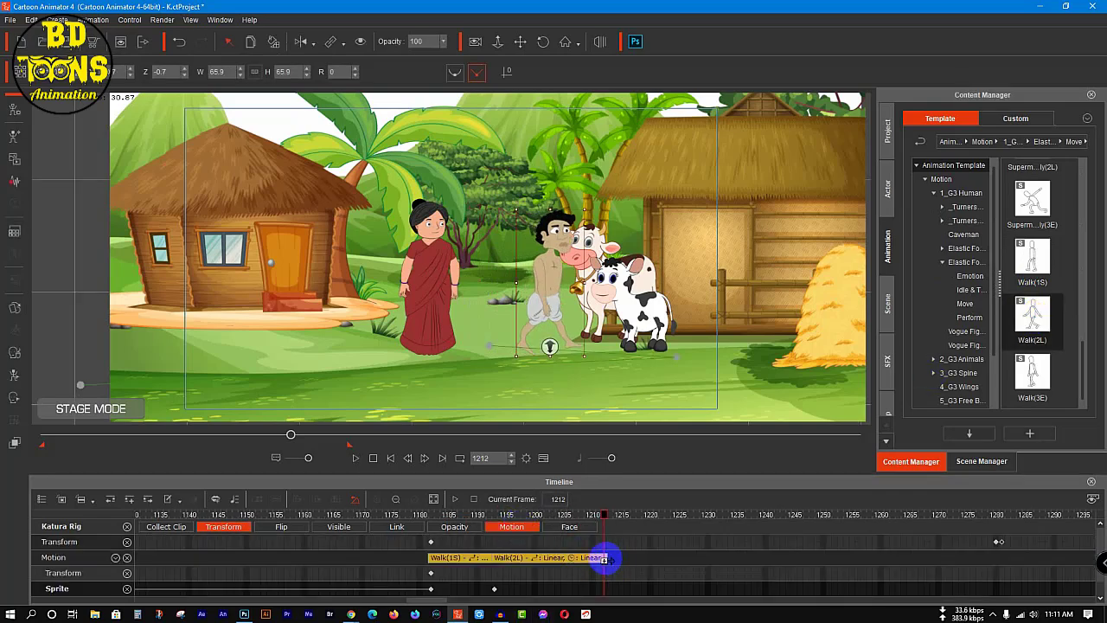
pyautogui.moveTo(608, 558); pyautogui.dragTo(936, 559)
pyautogui.click(433, 499)
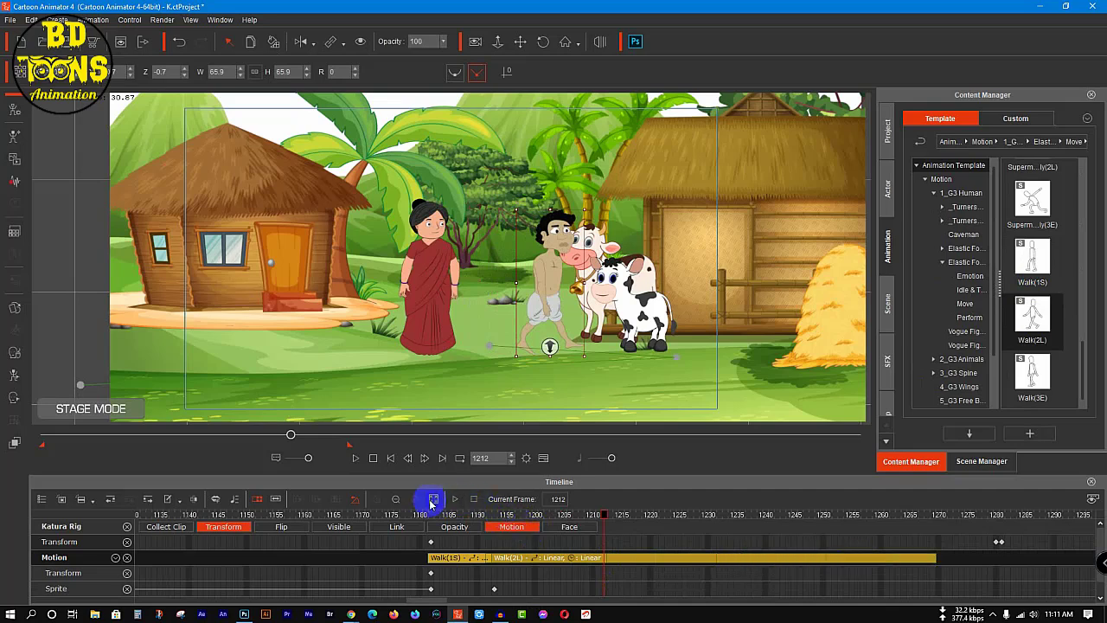
pyautogui.click(395, 499)
pyautogui.click(395, 499)
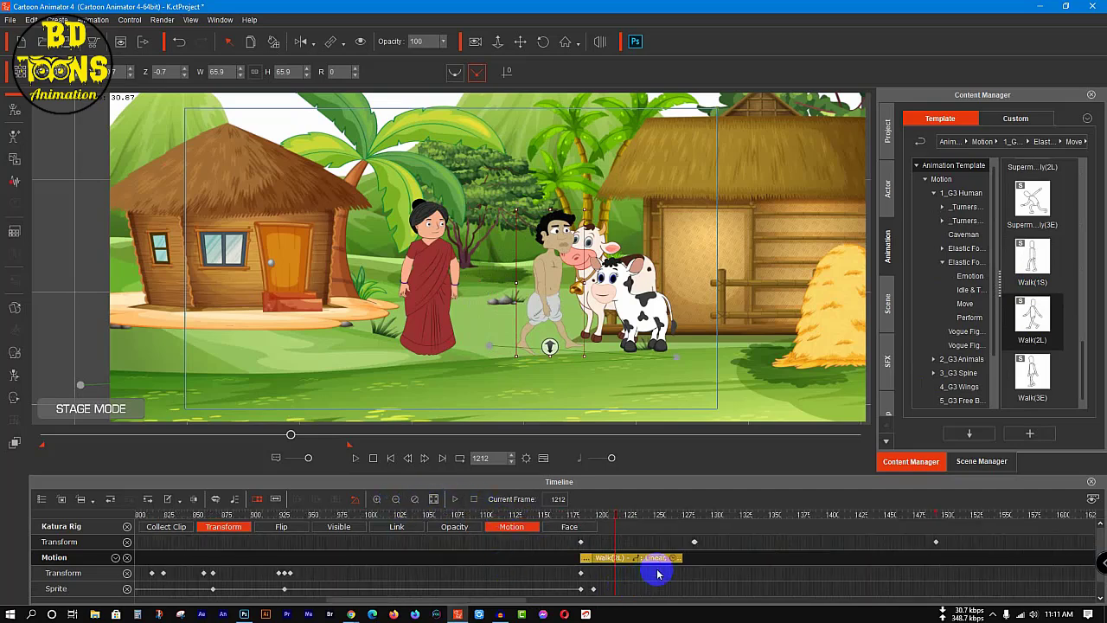
pyautogui.moveTo(678, 562); pyautogui.dragTo(937, 561)
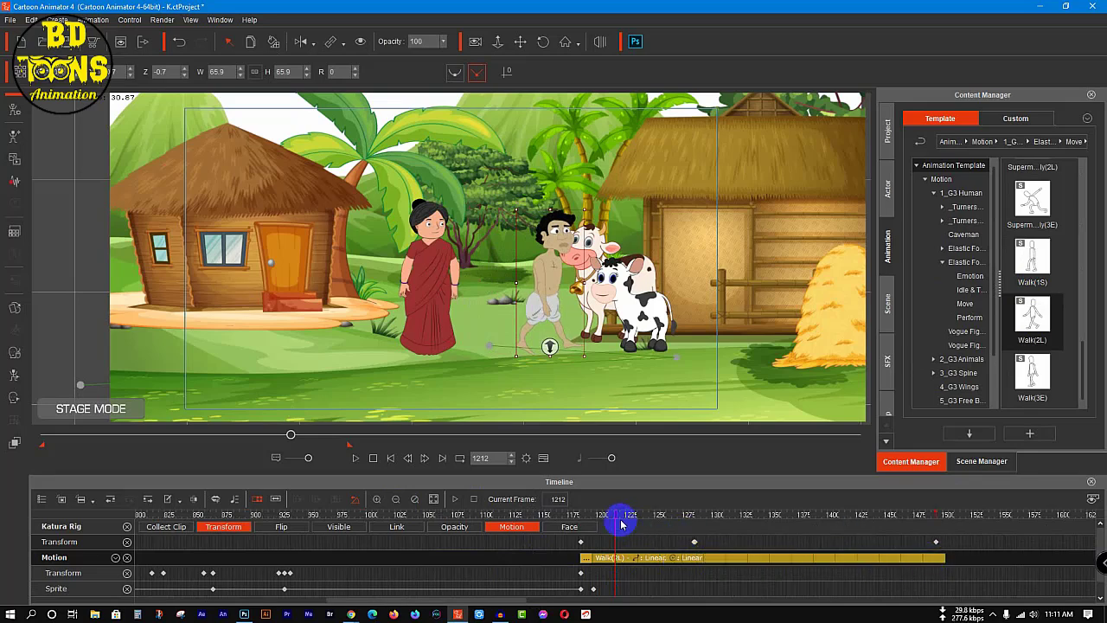
# Step: Preview the woodcutter's walk cycle from just before frame 1182 until he starts leading the calf away
pyautogui.moveTo(616, 517); pyautogui.dragTo(574, 519)
pyautogui.press('space')
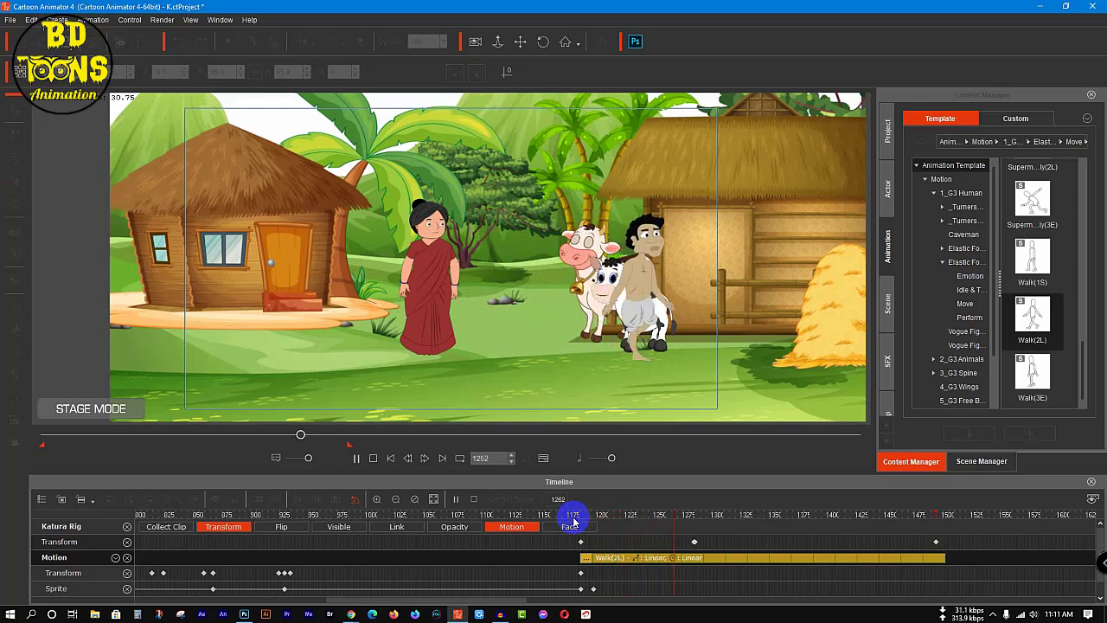
pyautogui.press('space')
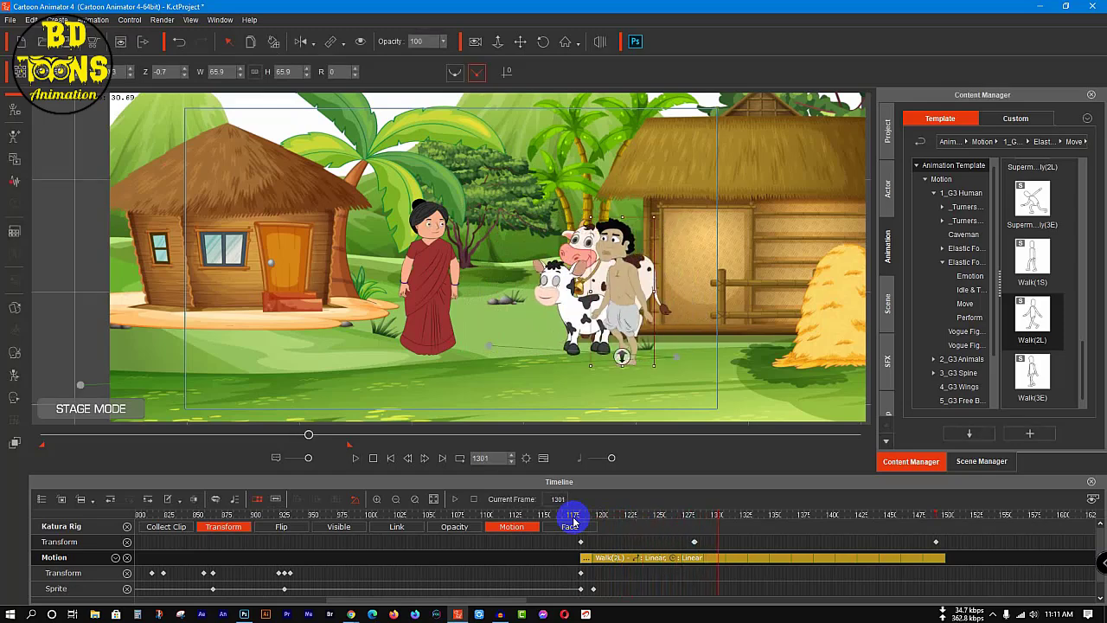
# Step: Go to the woodcutter's transform key at frame 1281, remove his tracks from the timeline and select the calf
pyautogui.moveTo(717, 519); pyautogui.dragTo(695, 520)
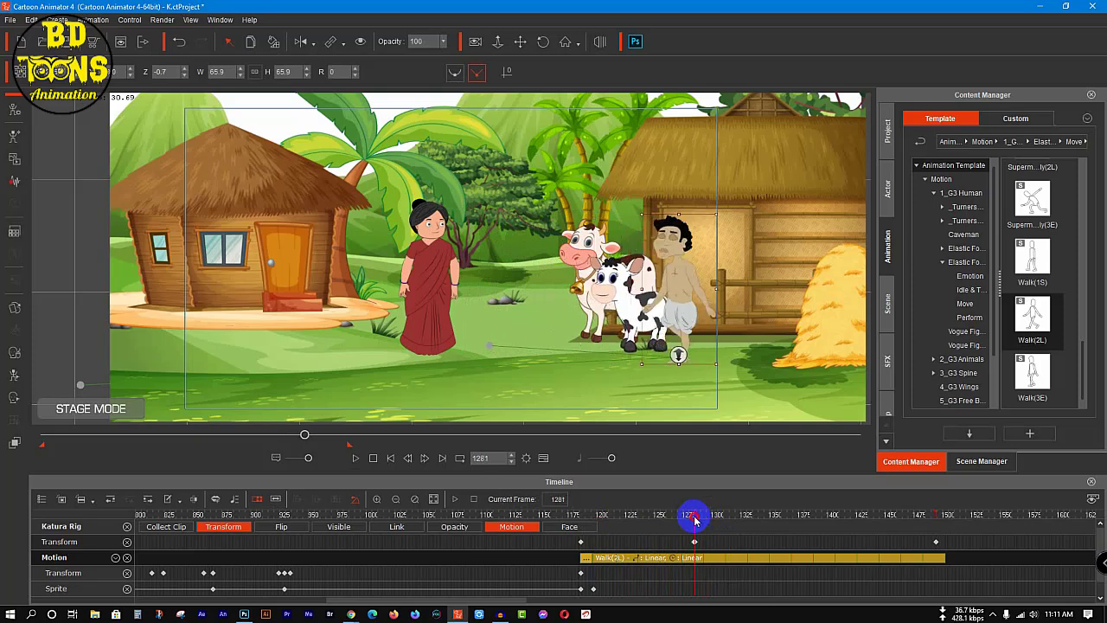
pyautogui.click(128, 527)
pyautogui.click(611, 285)
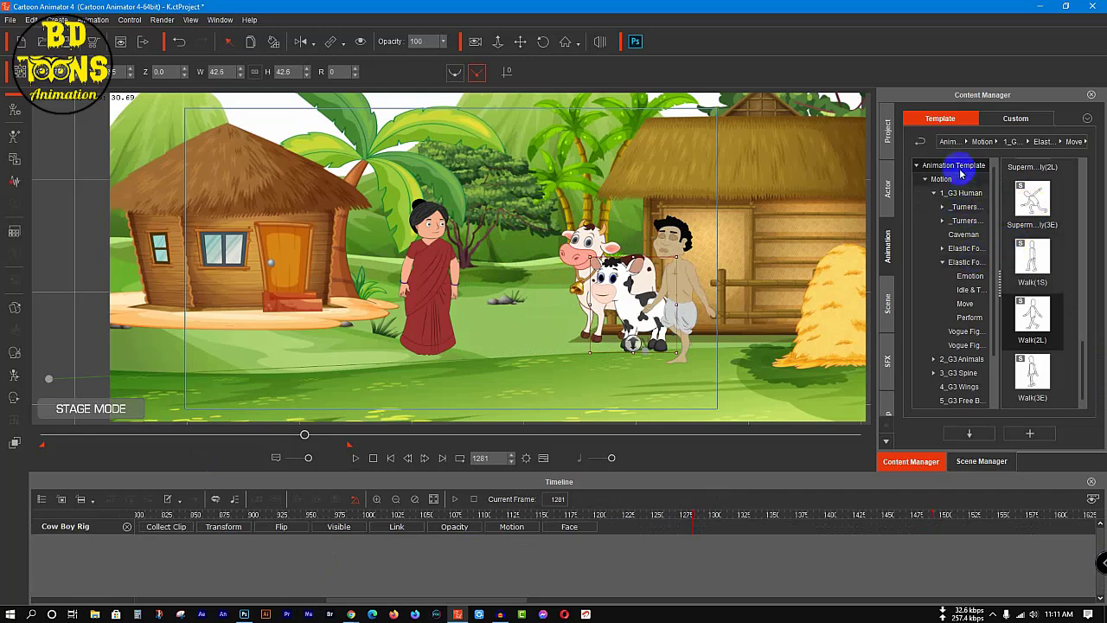
# Step: Apply the G3 animal Dog move motions Walk(1S) and Walk(2L) to the calf, one after the other, starting at frame 1281
pyautogui.click(939, 165)
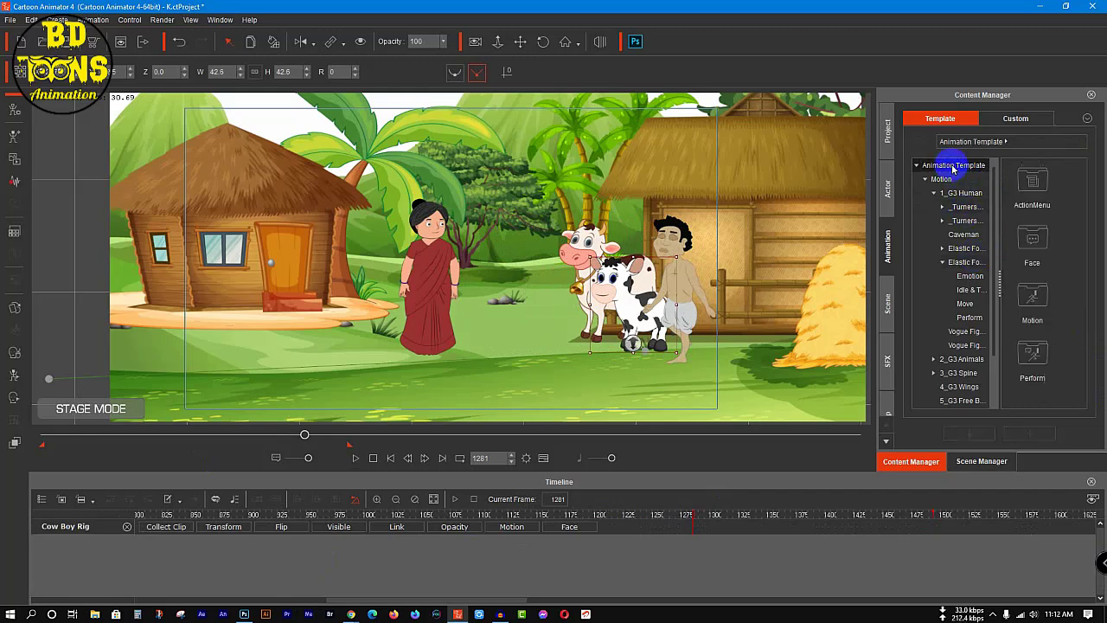
pyautogui.doubleClick(1054, 299)
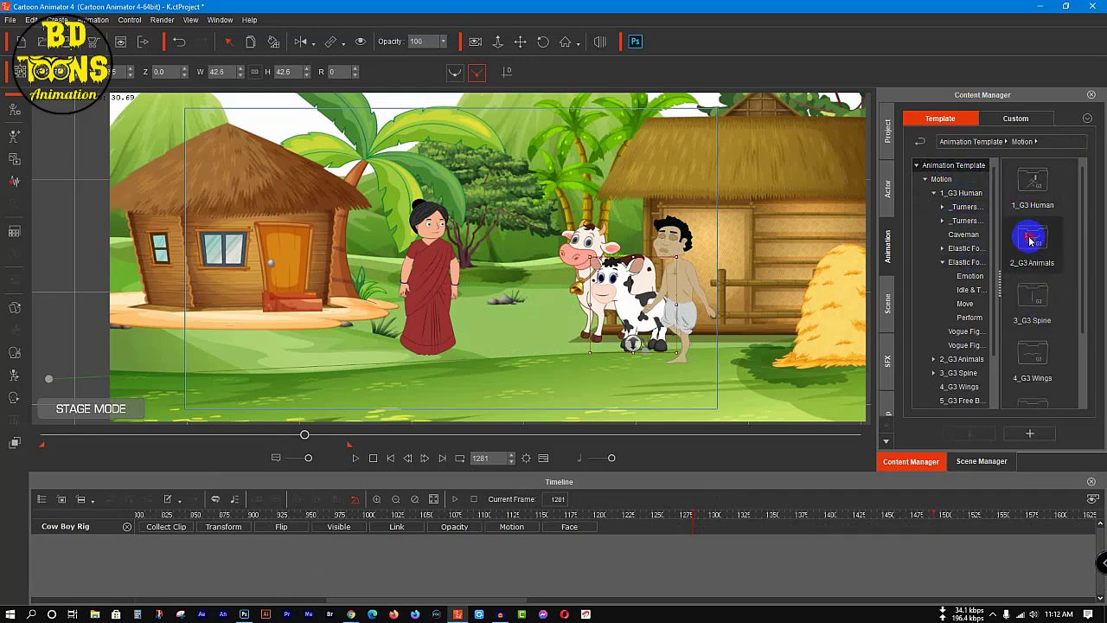
pyautogui.doubleClick(1030, 241)
pyautogui.doubleClick(1034, 243)
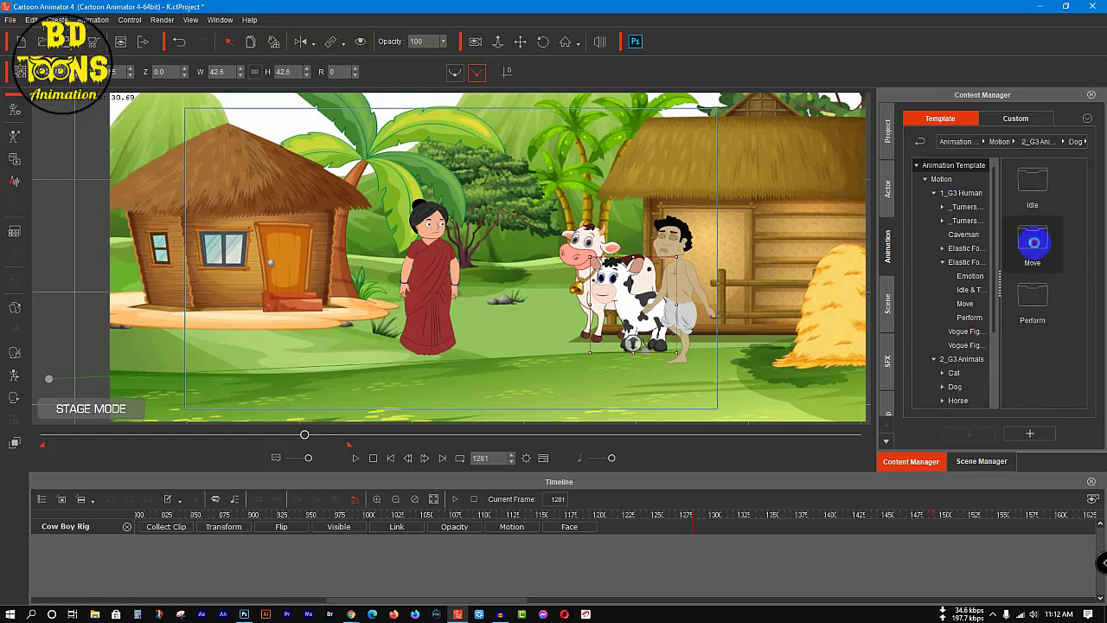
pyautogui.doubleClick(1033, 243)
pyautogui.scroll(-3, 1047, 276)
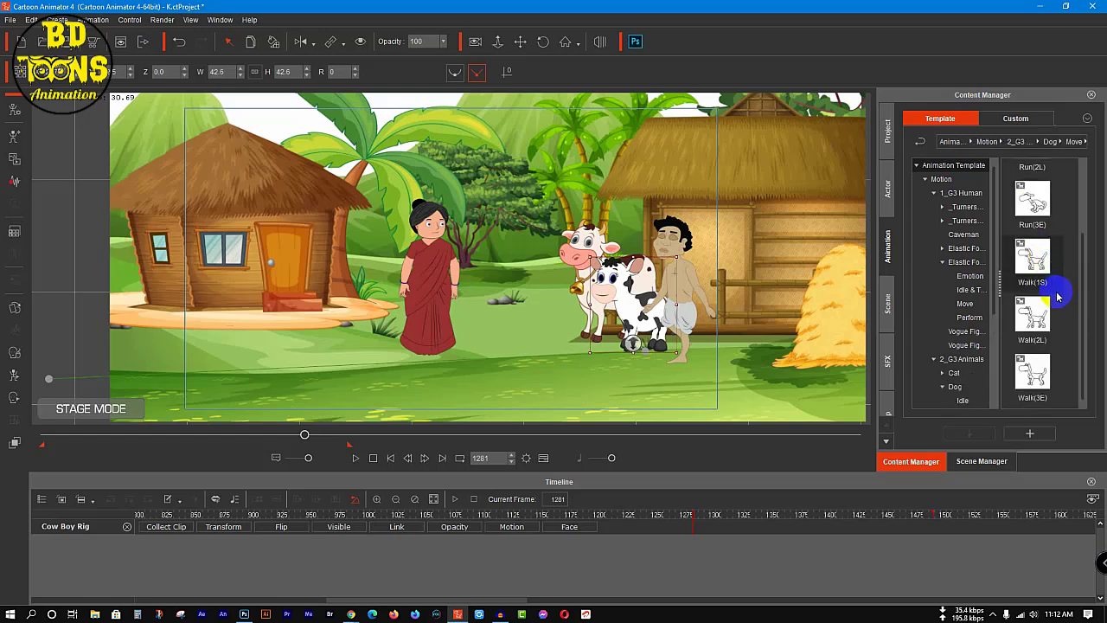
pyautogui.doubleClick(1041, 259)
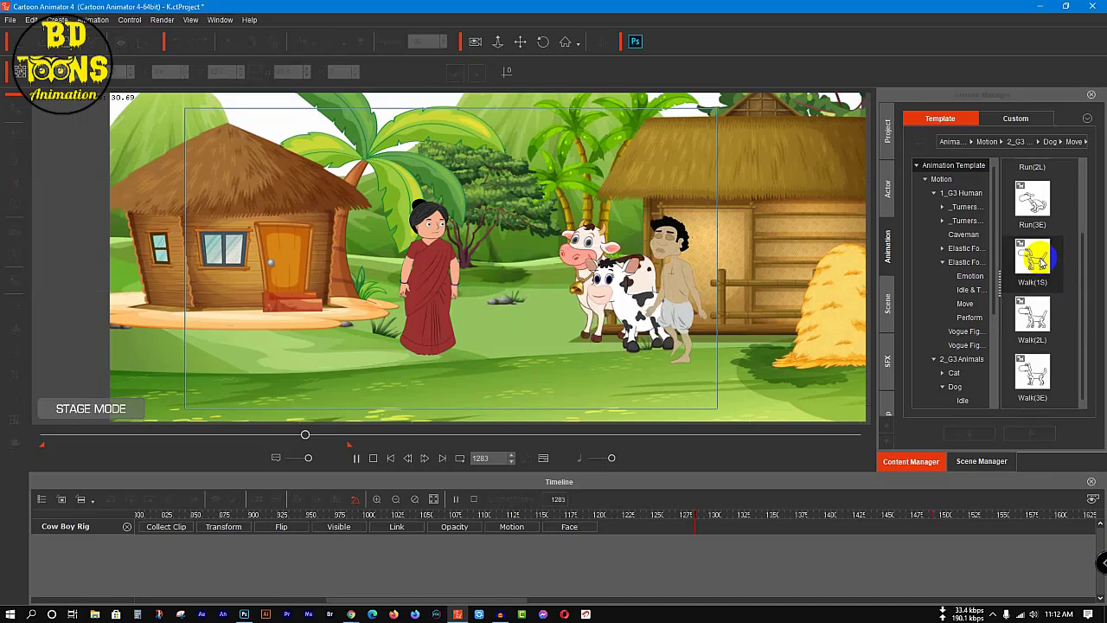
pyautogui.doubleClick(1038, 330)
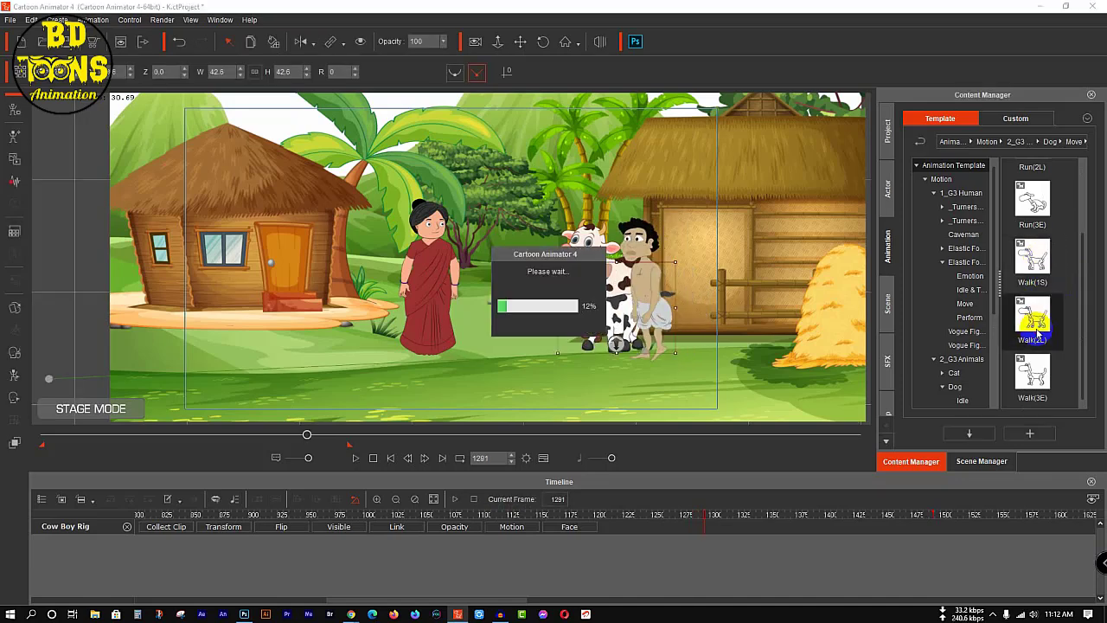
# Step: Show the calf's motion track and loop its Walk(2L) clip until just past frame 1500
pyautogui.click(570, 527)
pyautogui.click(567, 529)
pyautogui.click(497, 527)
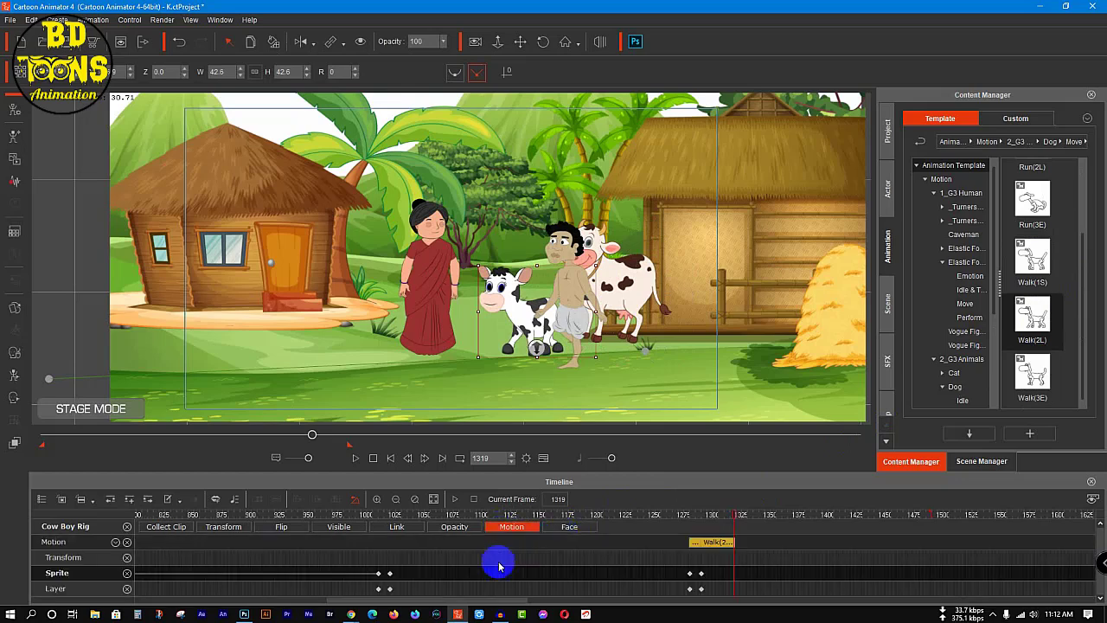
pyautogui.moveTo(731, 539); pyautogui.dragTo(933, 542)
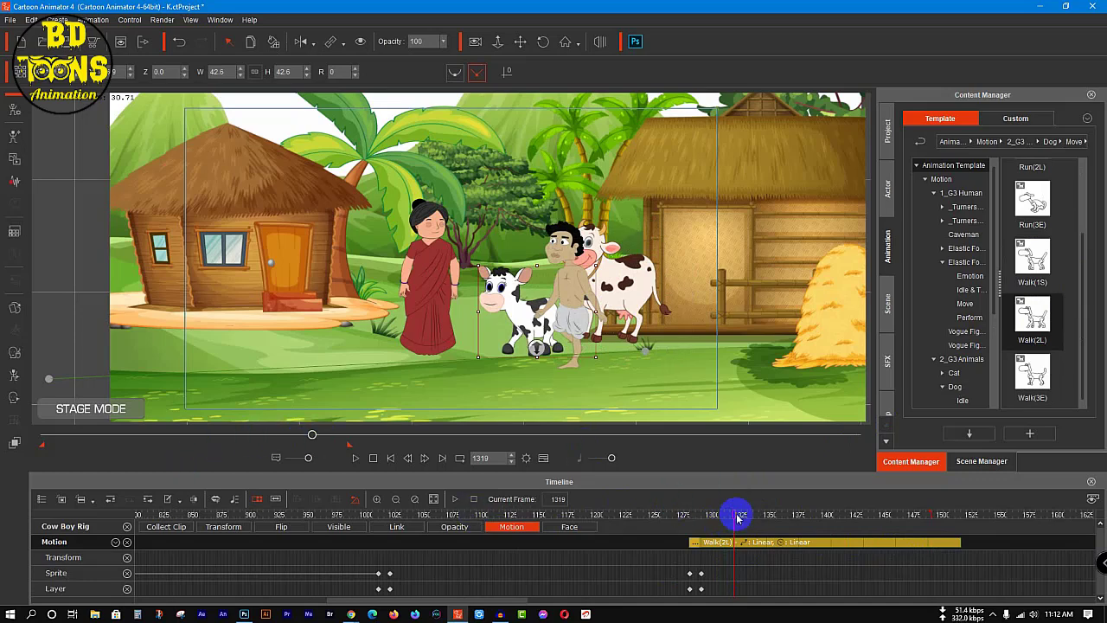
# Step: Return to frame 1, deselect the calf and save the project
pyautogui.moveTo(737, 517); pyautogui.dragTo(338, 541)
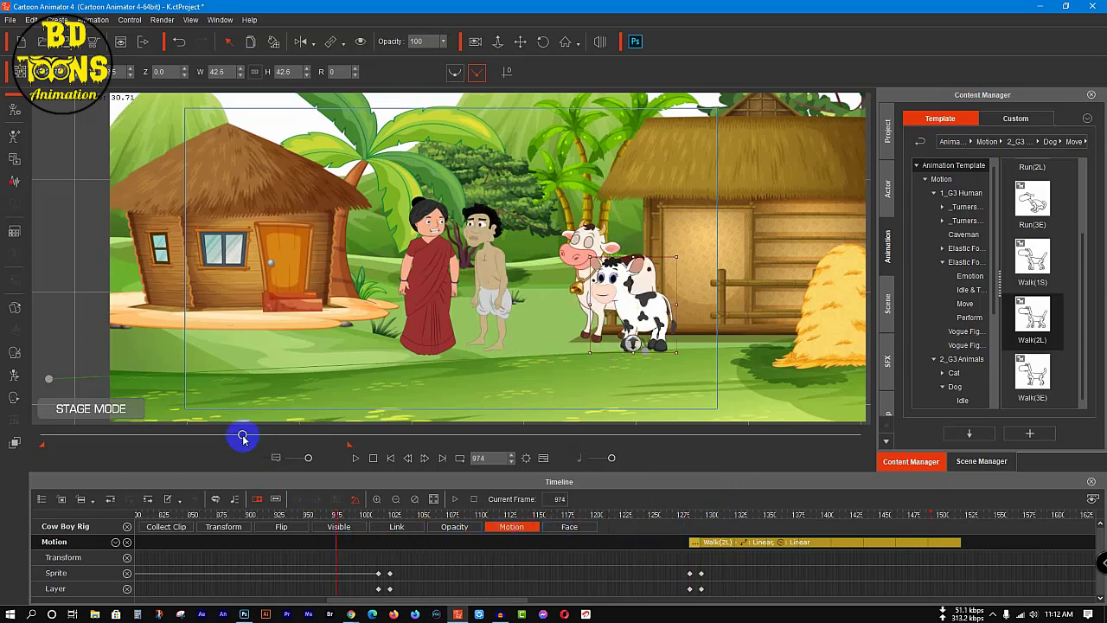
pyautogui.moveTo(242, 436); pyautogui.dragTo(0, 503)
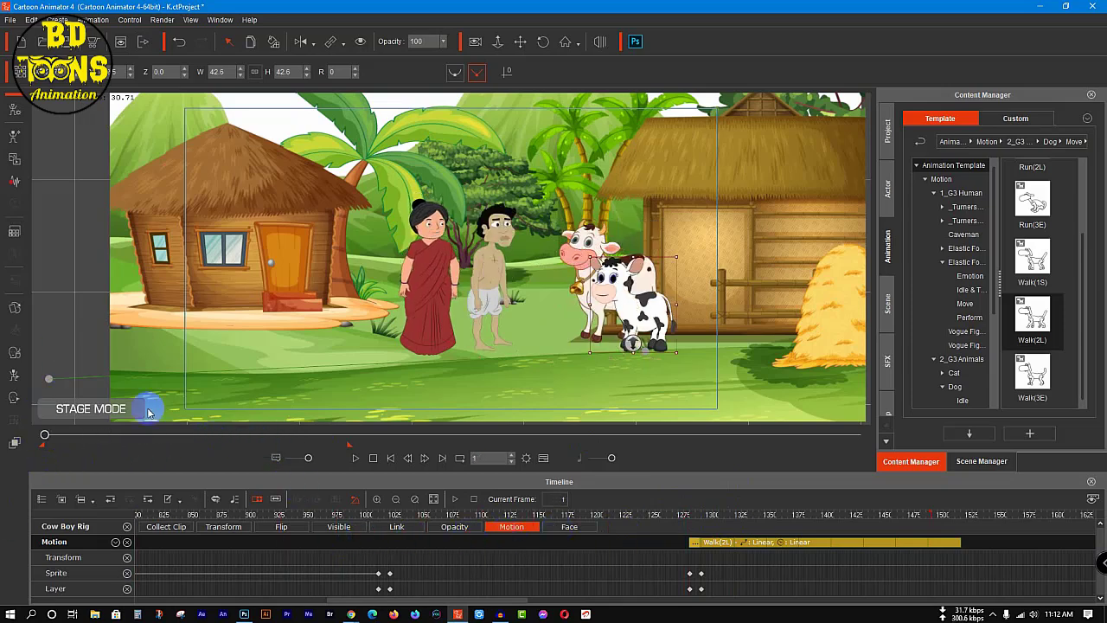
pyautogui.click(178, 408)
pyautogui.hotkey('ctrl', 's')
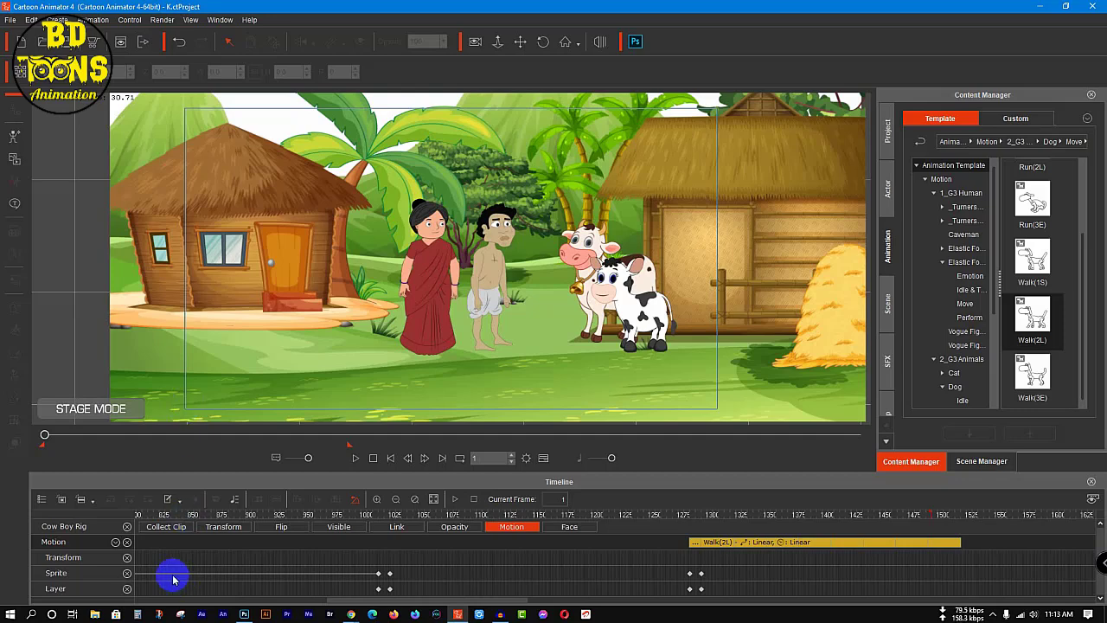
# Step: Remove the calf's tracks from the timeline and turn on camera recording mode
pyautogui.click(127, 542)
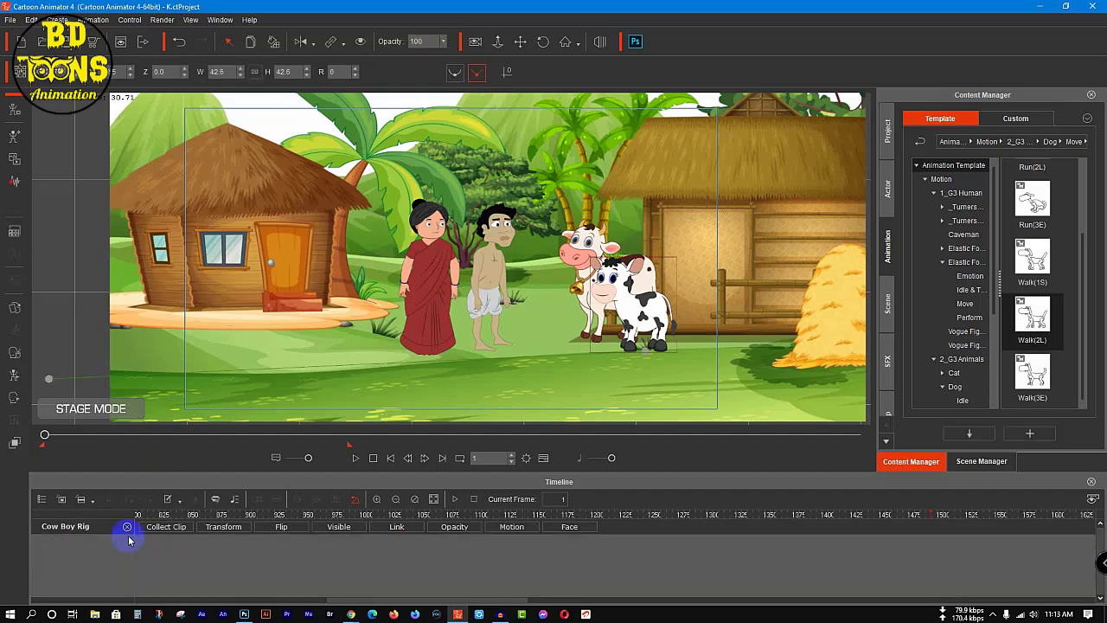
pyautogui.click(127, 530)
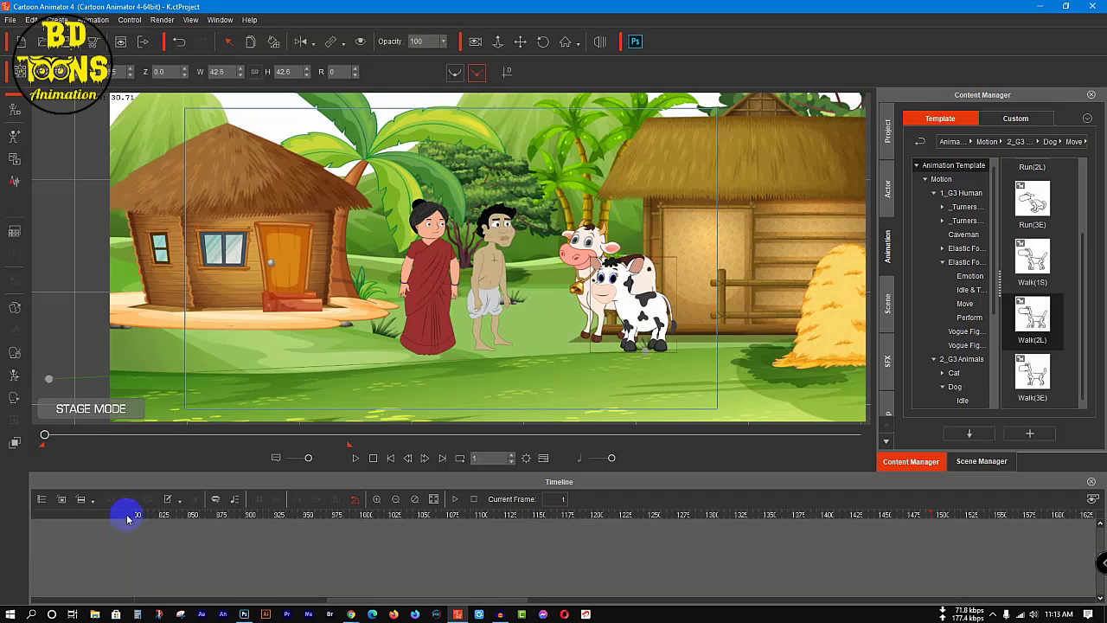
pyautogui.click(475, 42)
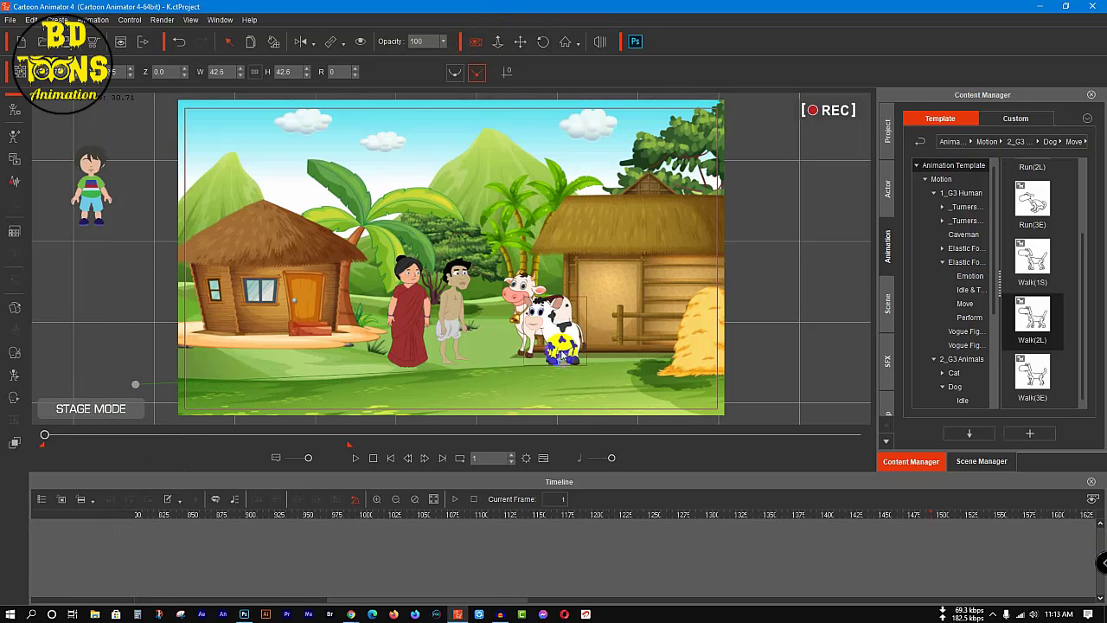
pyautogui.click(434, 500)
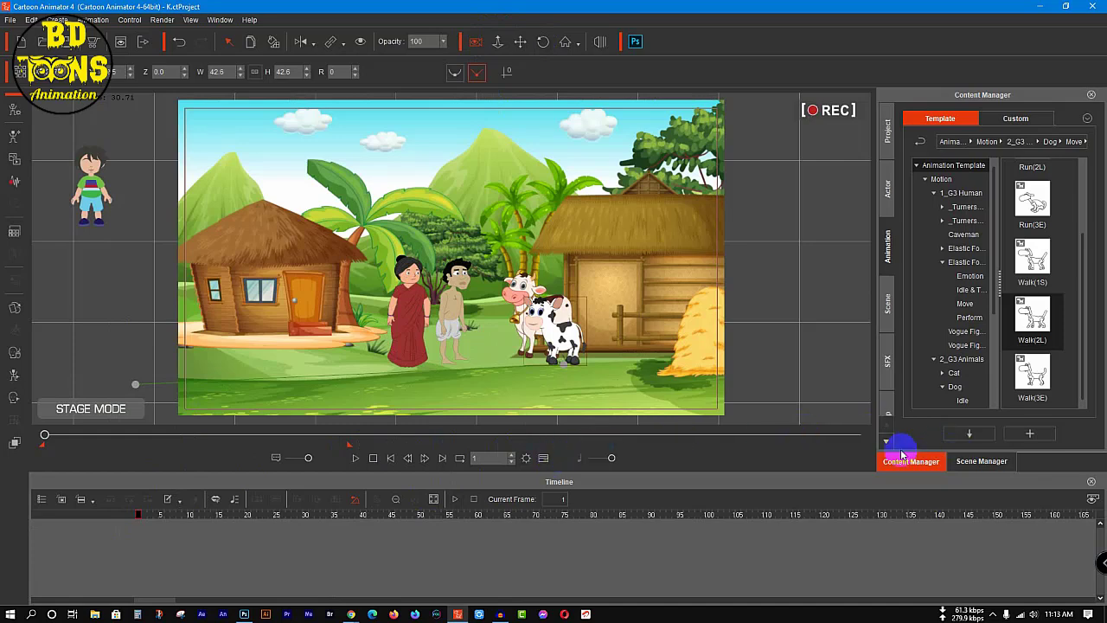
# Step: Shorten the project's total animation length in frames in the project settings, then deselect the calf
pyautogui.click(30, 19)
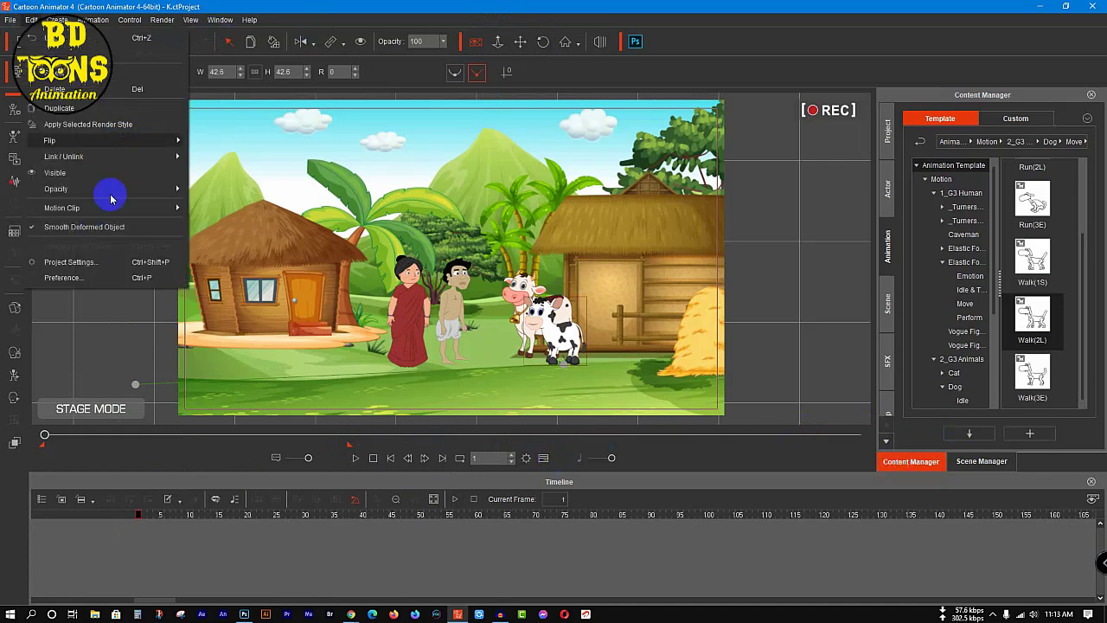
pyautogui.click(87, 253)
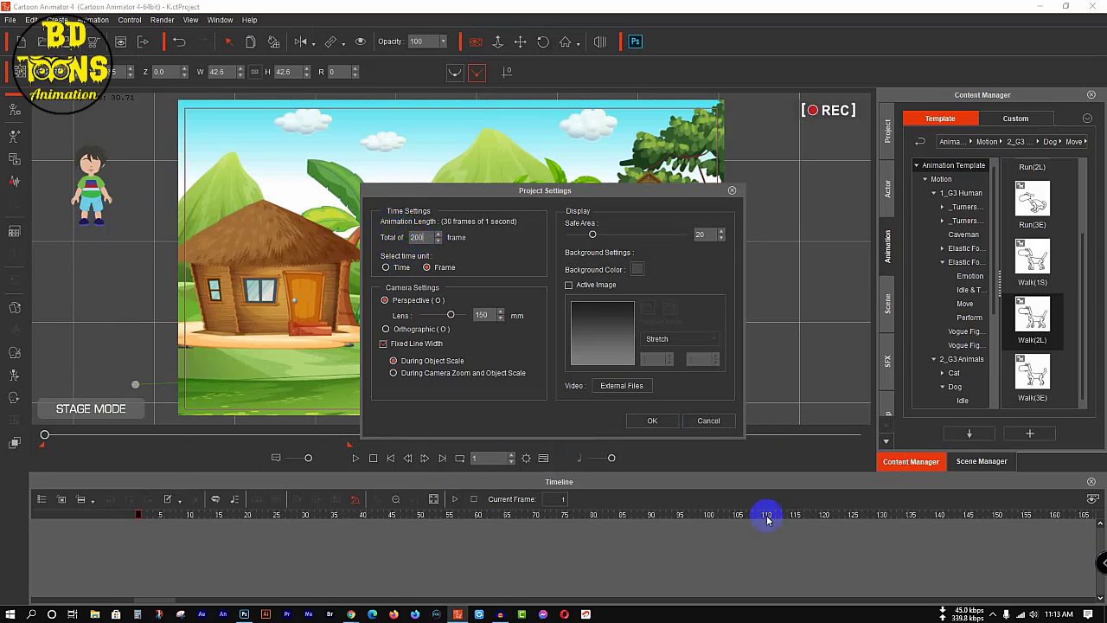
pyautogui.press('Return')
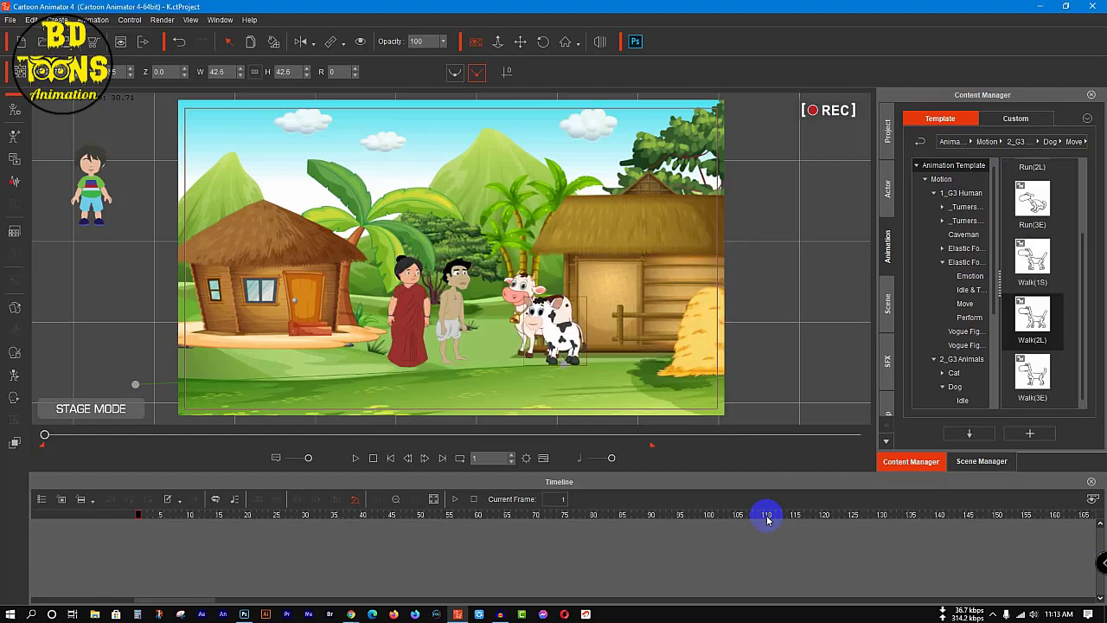
pyautogui.click(71, 289)
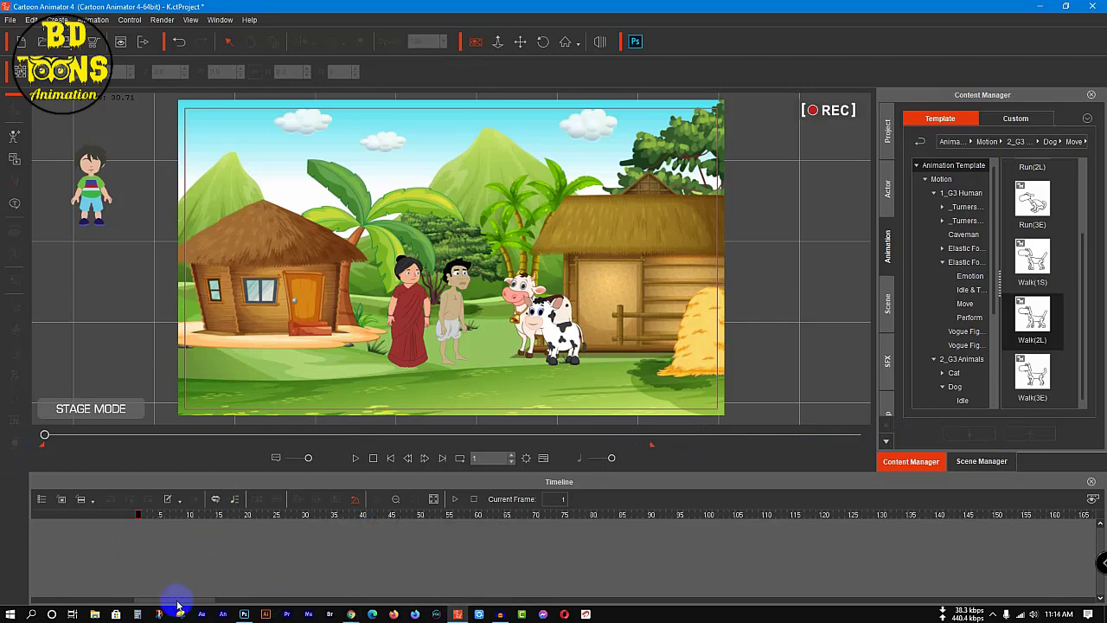
# Step: Play the opening frames briefly and show the project's Camera track in the timeline
pyautogui.press('space')
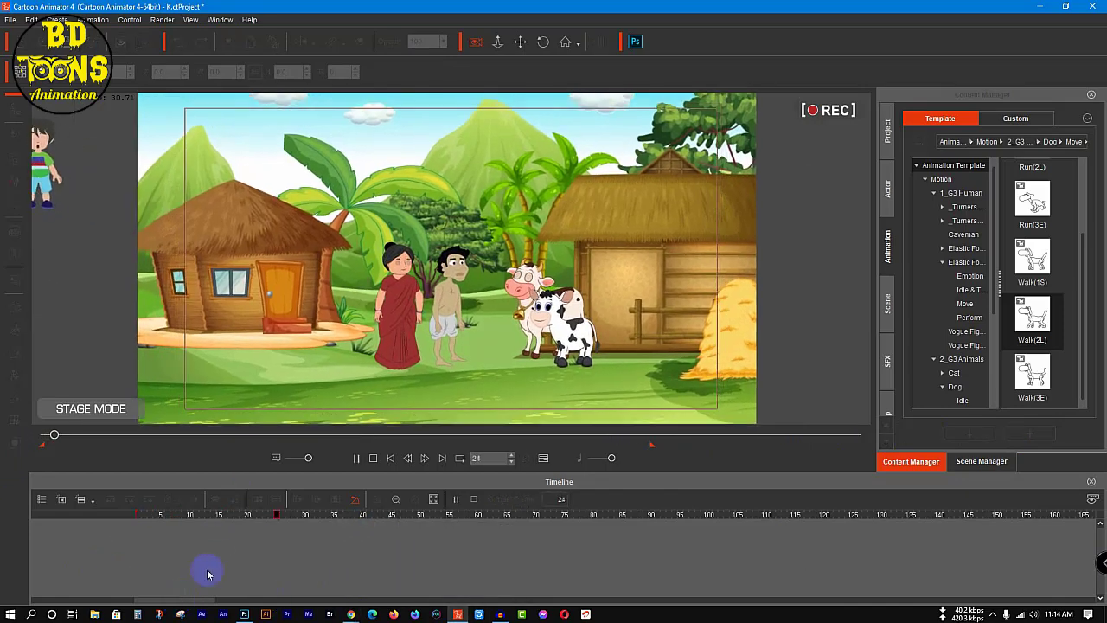
pyautogui.press('space')
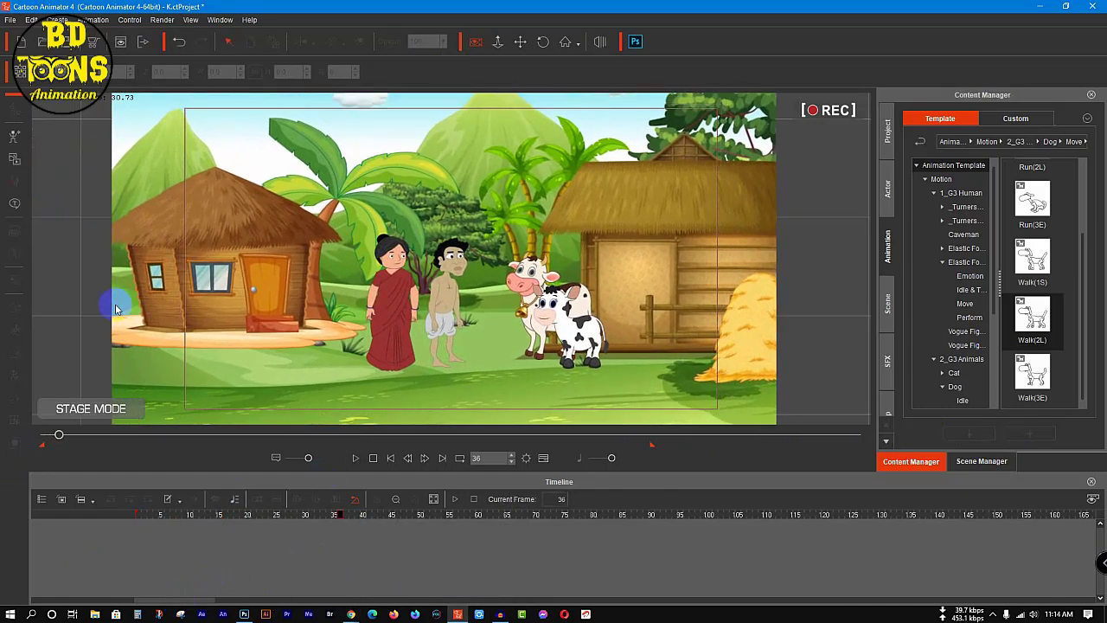
pyautogui.click(543, 459)
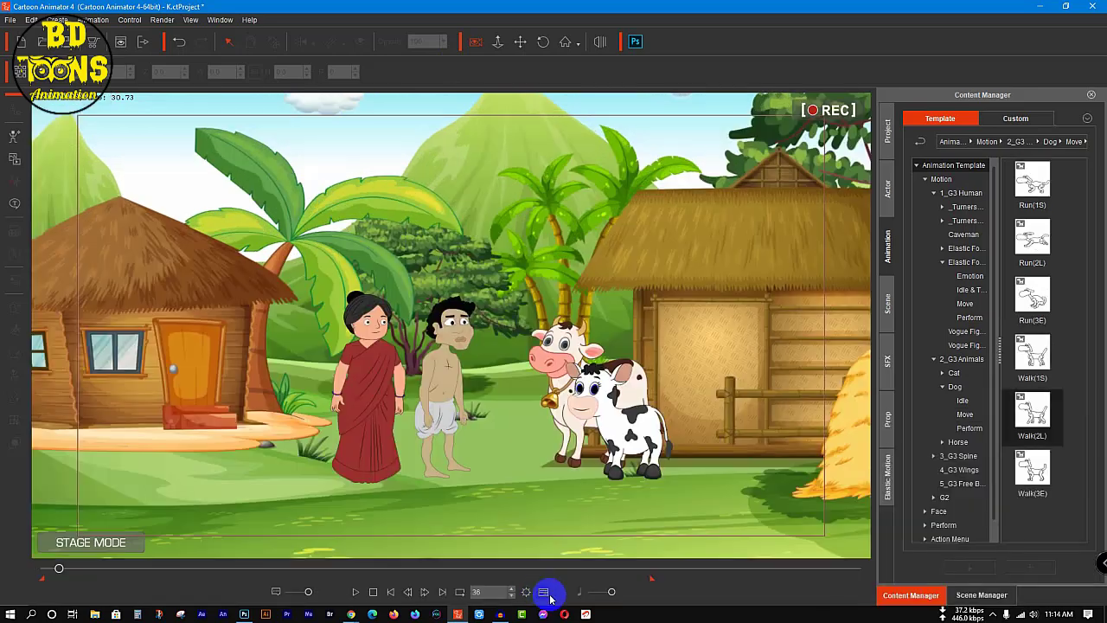
pyautogui.click(544, 593)
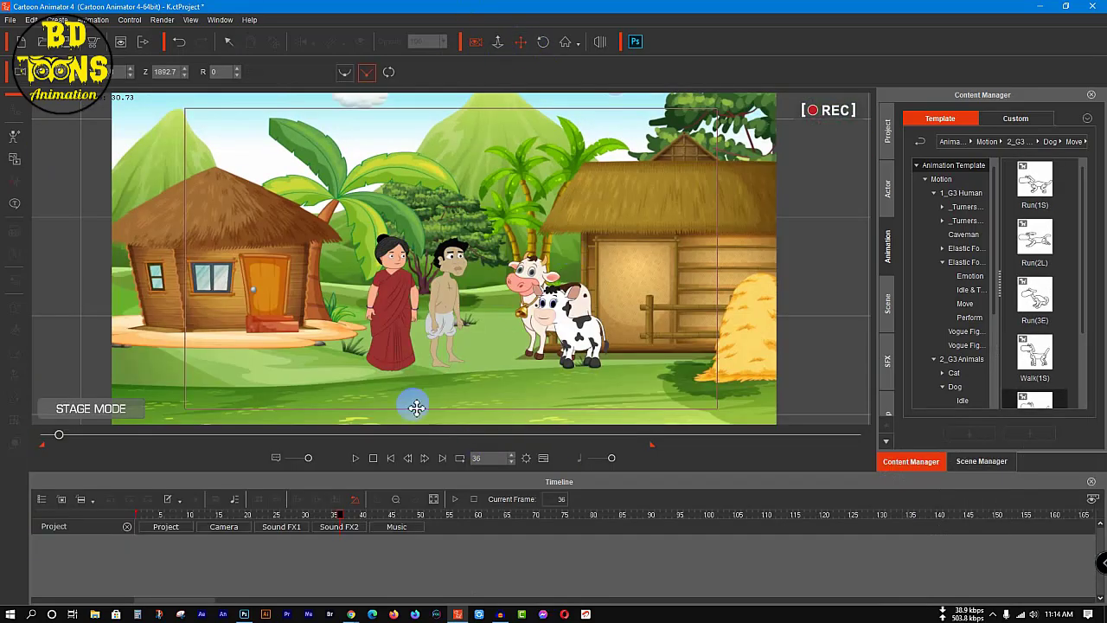
pyautogui.click(225, 527)
# Step: Play the scene to frame 426 and check the camera framing at the key on frame 551
pyautogui.press('space')
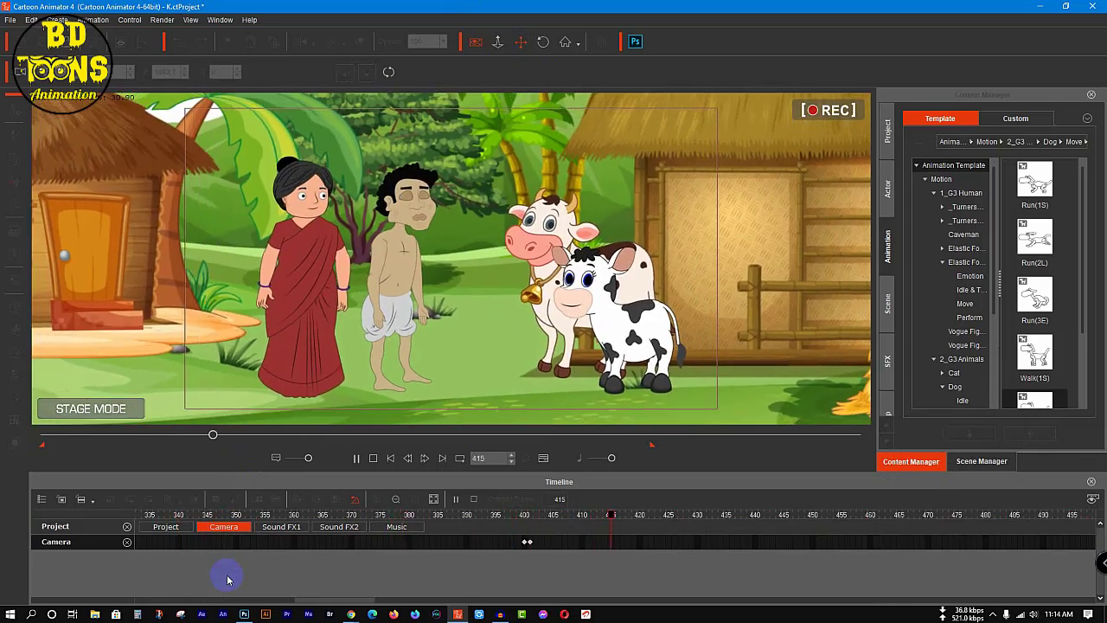
pyautogui.press('space')
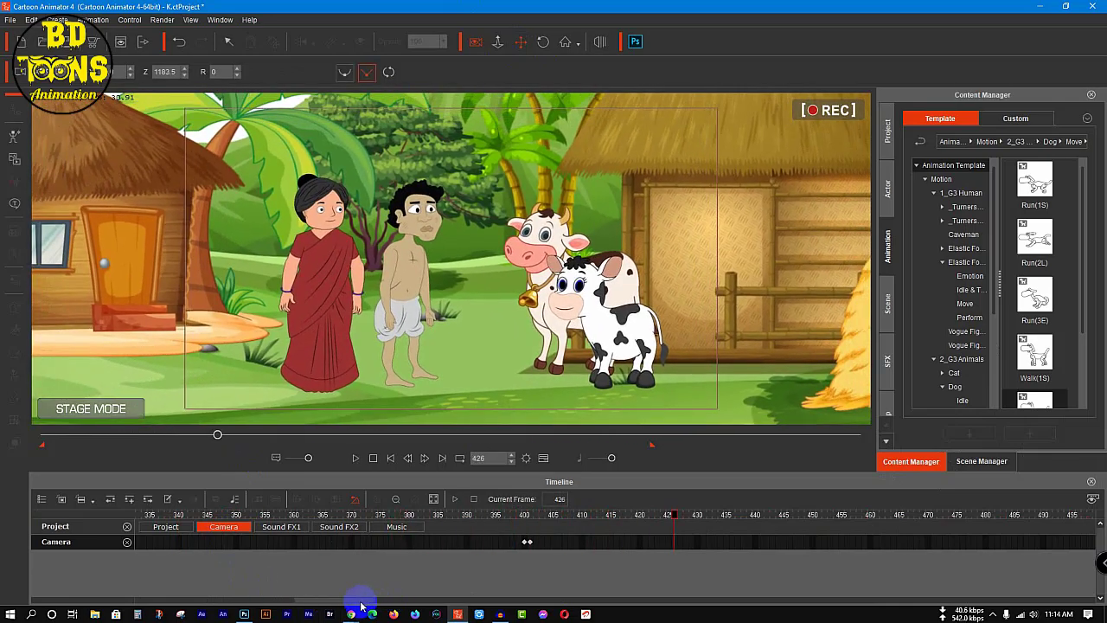
pyautogui.moveTo(359, 603); pyautogui.dragTo(436, 604)
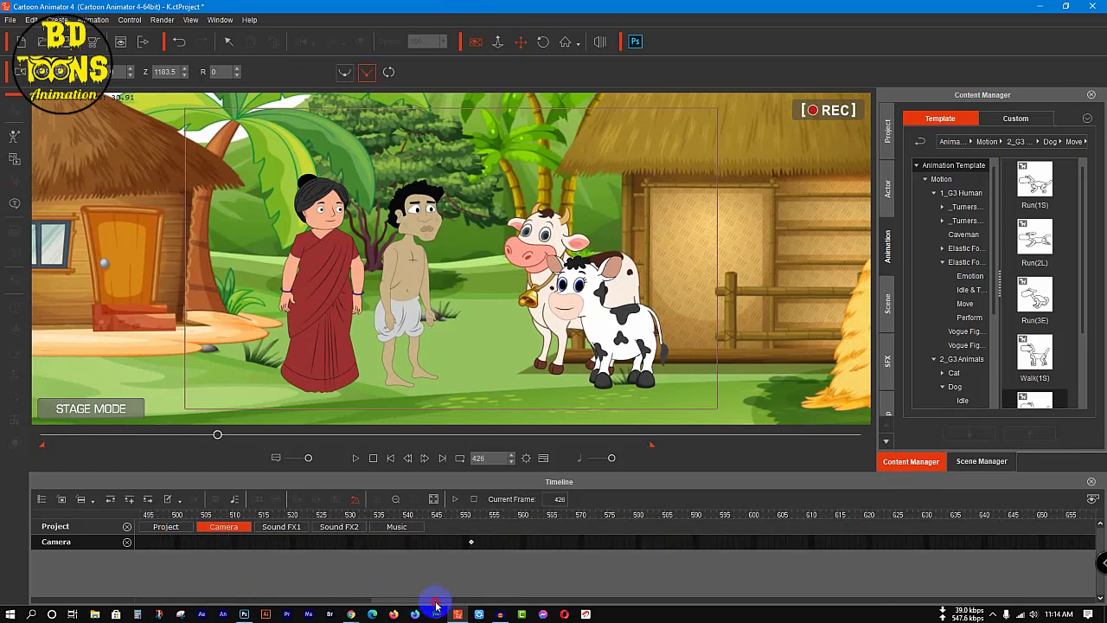
pyautogui.click(471, 541)
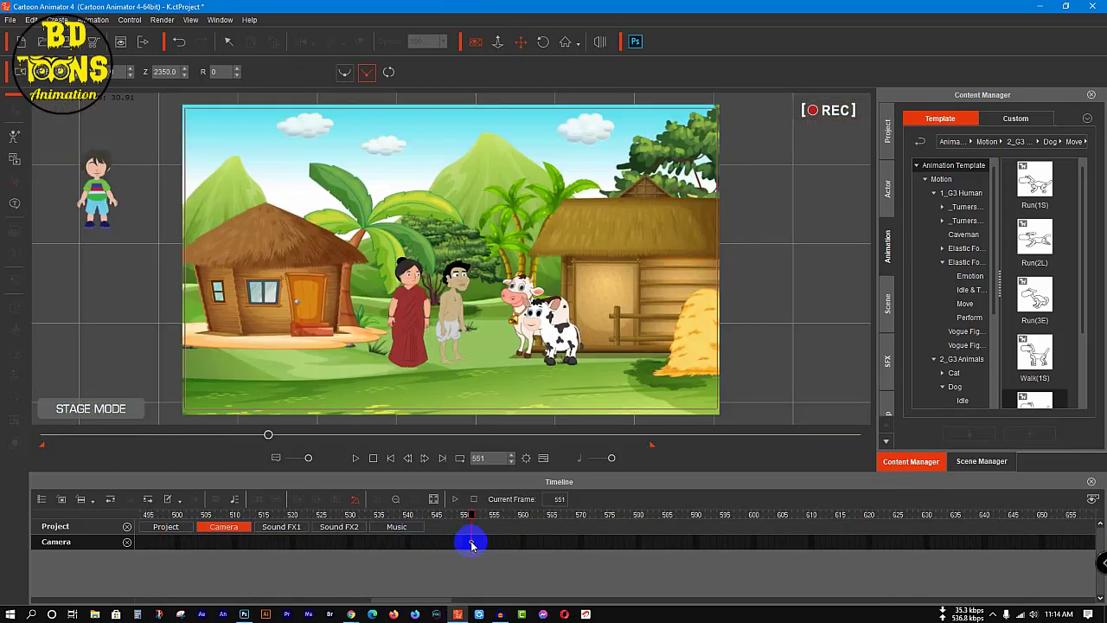
pyautogui.moveTo(440, 601); pyautogui.dragTo(365, 601)
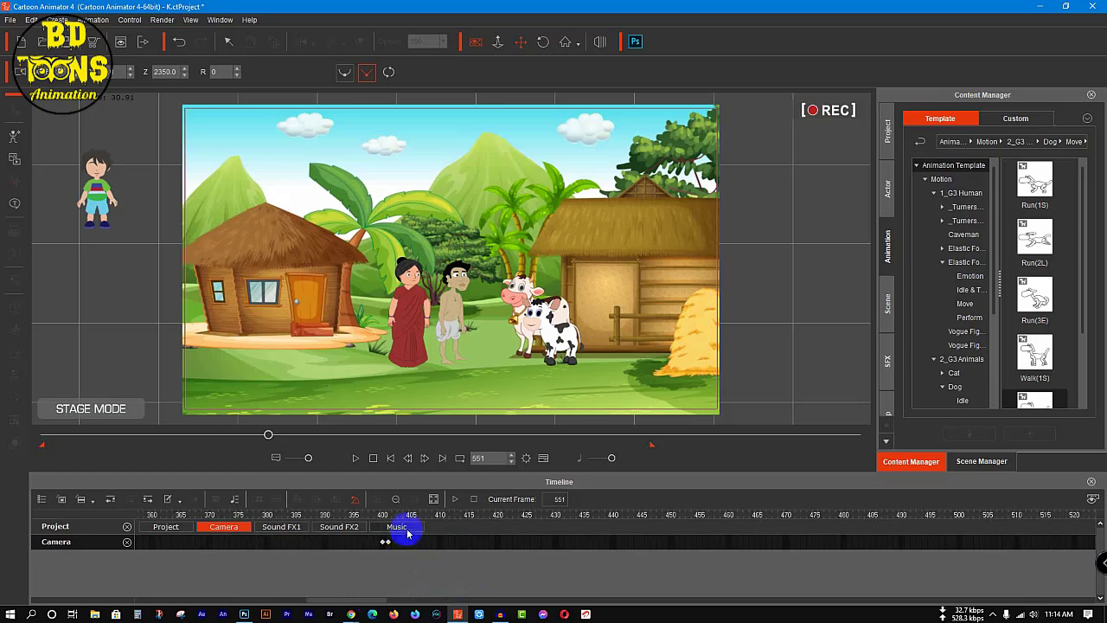
# Step: Reframe the camera key at frame 400 towards the cow and calf, with the camera's Z at 1130
pyautogui.click(385, 542)
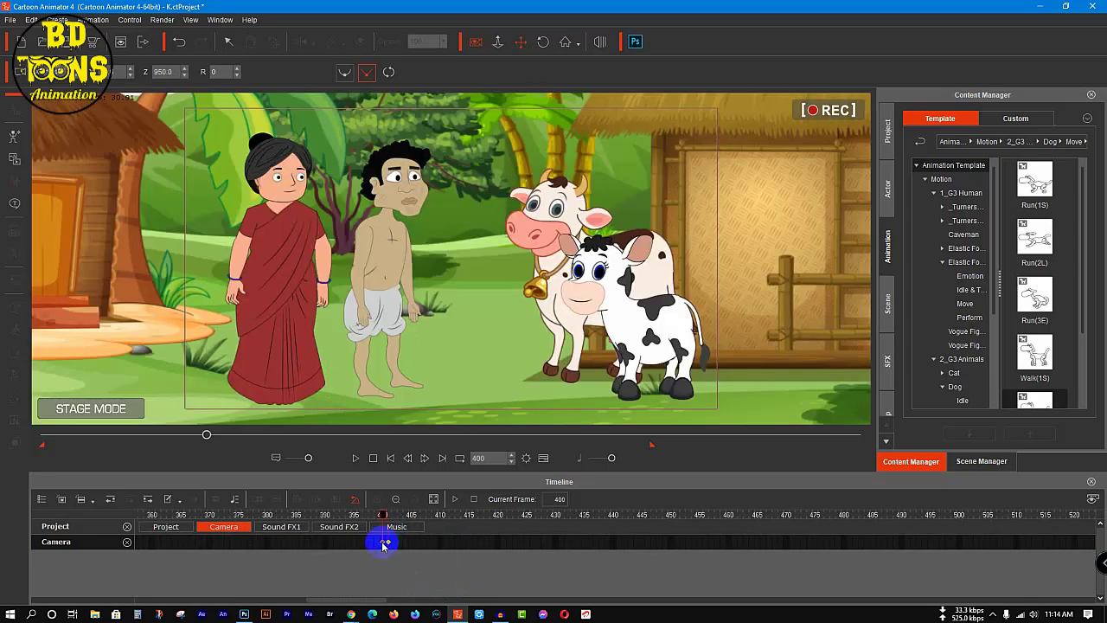
pyautogui.click(383, 544)
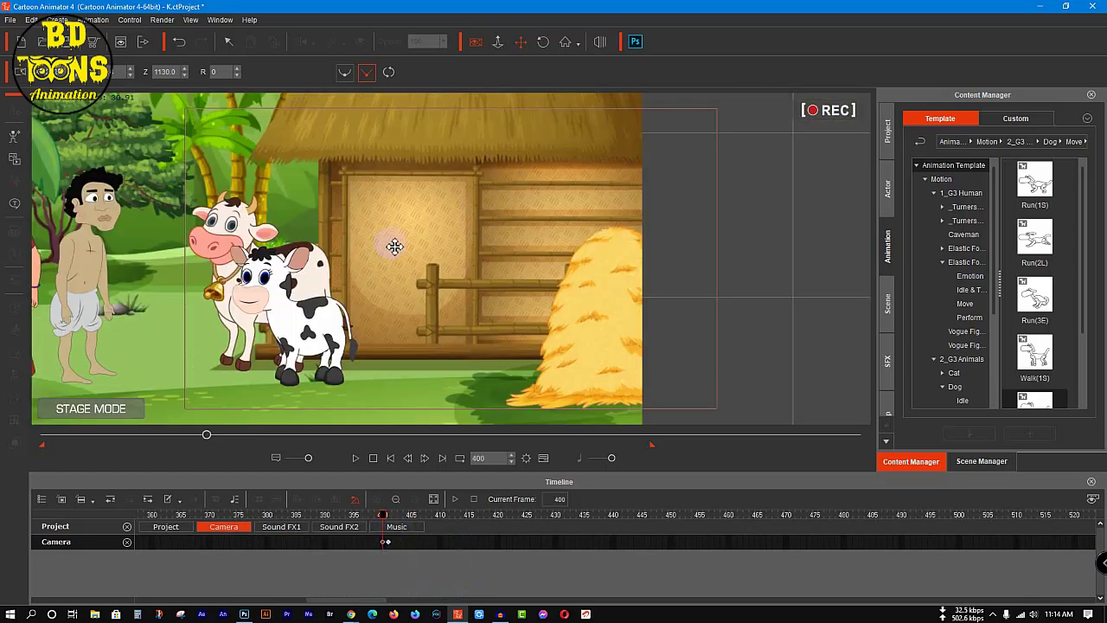
pyautogui.moveTo(343, 194); pyautogui.dragTo(428, 190)
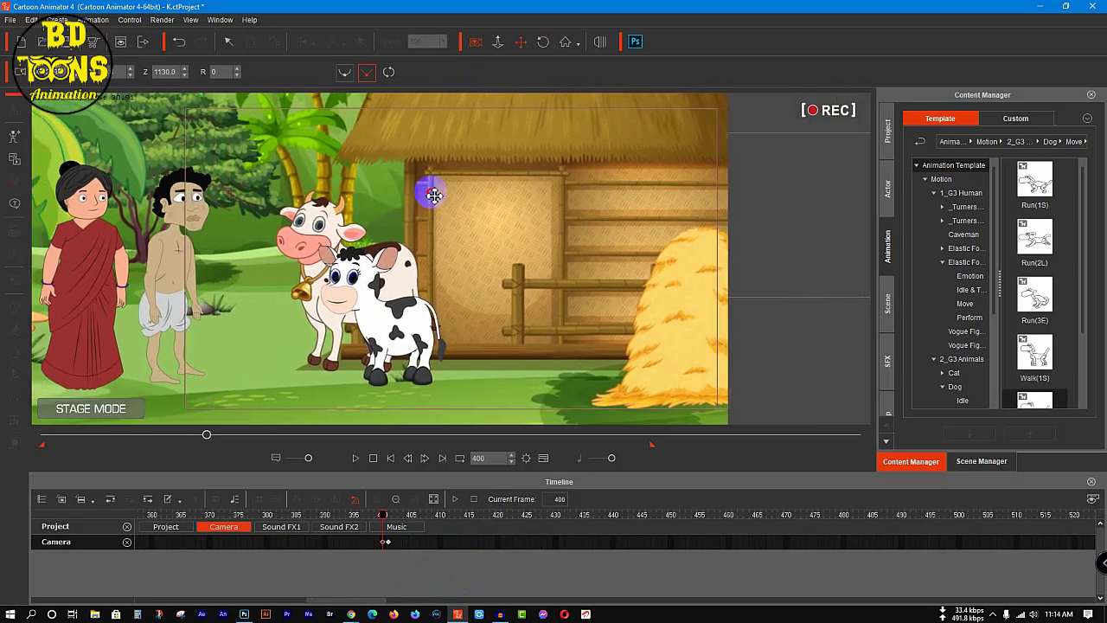
# Step: Play the scene in short stretches from around frame 360 to frame 1036 to check the dialogue and camera framing
pyautogui.moveTo(366, 517); pyautogui.dragTo(166, 514)
pyautogui.press('space')
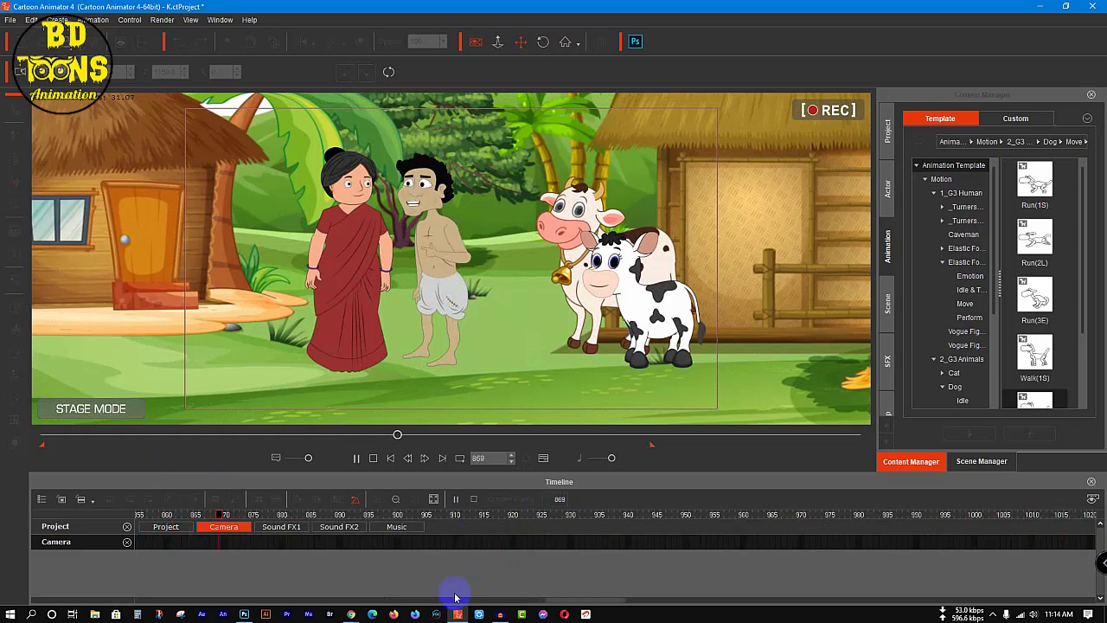
pyautogui.press('space')
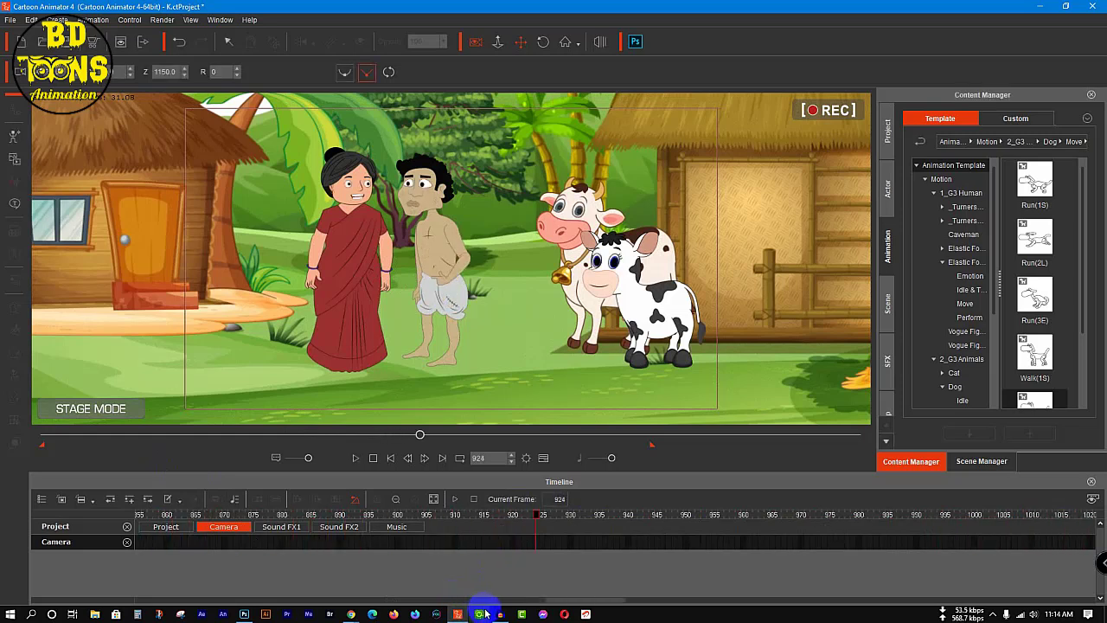
pyautogui.press('space')
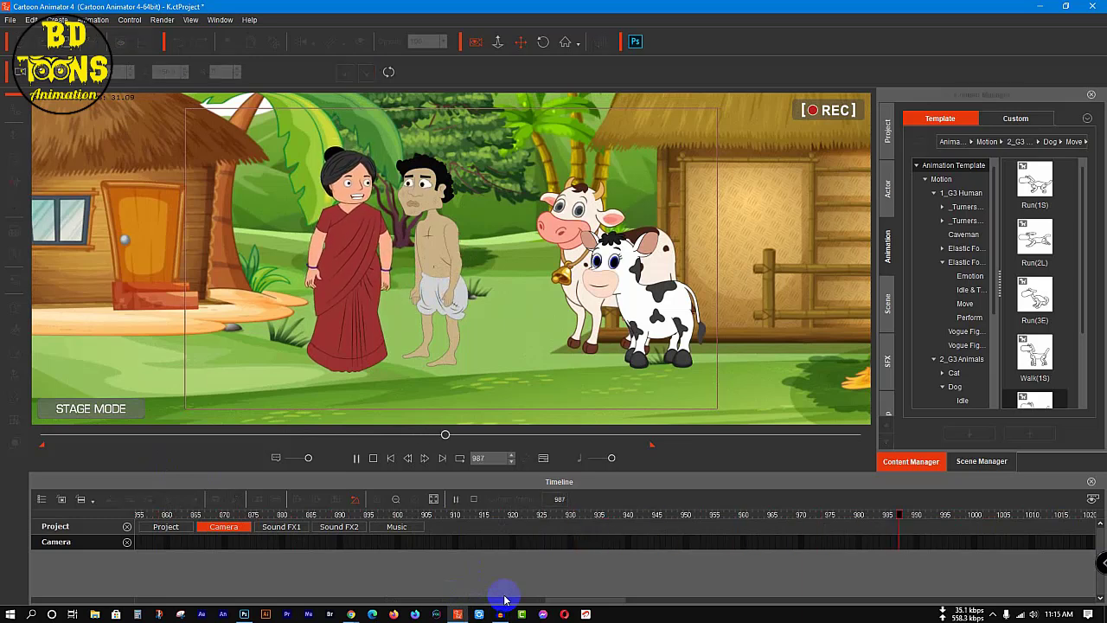
pyautogui.press('space')
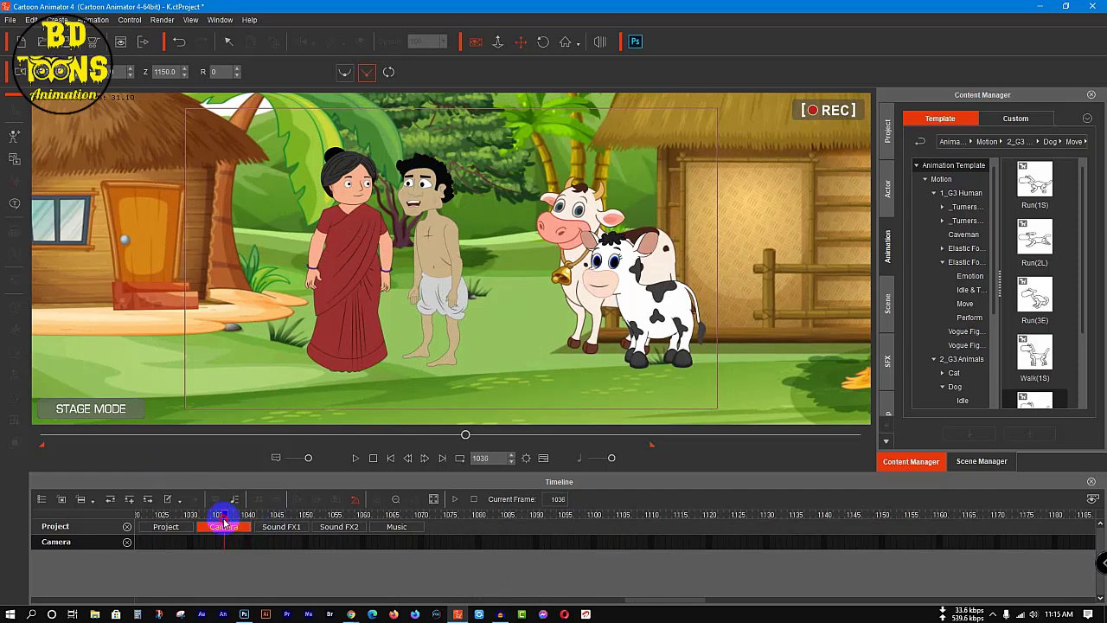
# Step: Add a camera key at frame 1030 that frames the woman and woodcutter in close-up, with the camera's Z at 390
pyautogui.moveTo(223, 523); pyautogui.dragTo(190, 524)
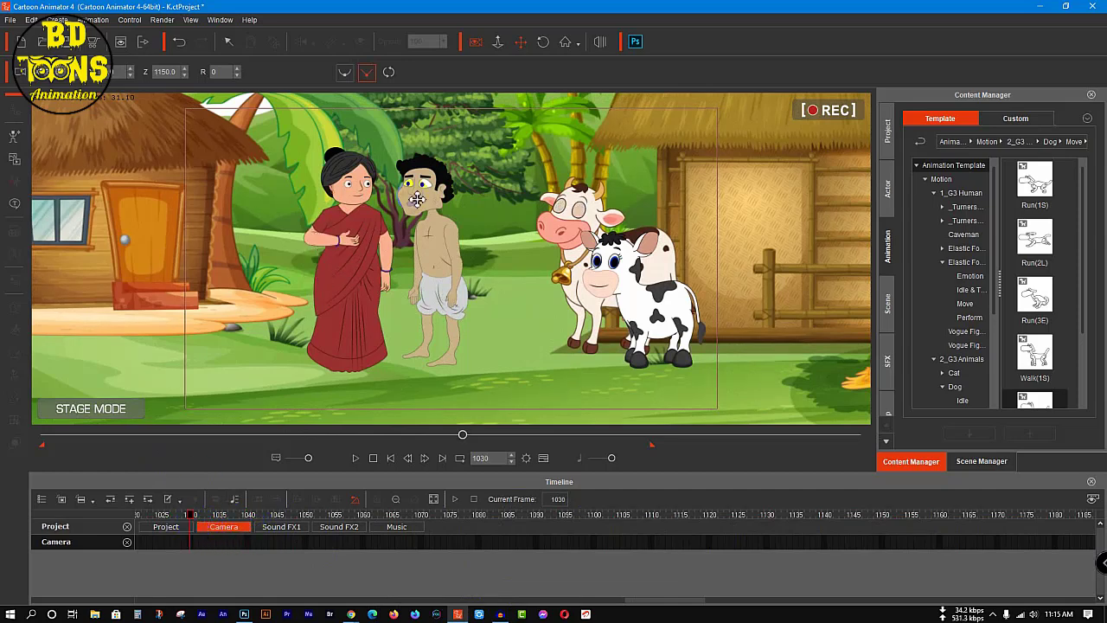
pyautogui.scroll(14, 332, 192)
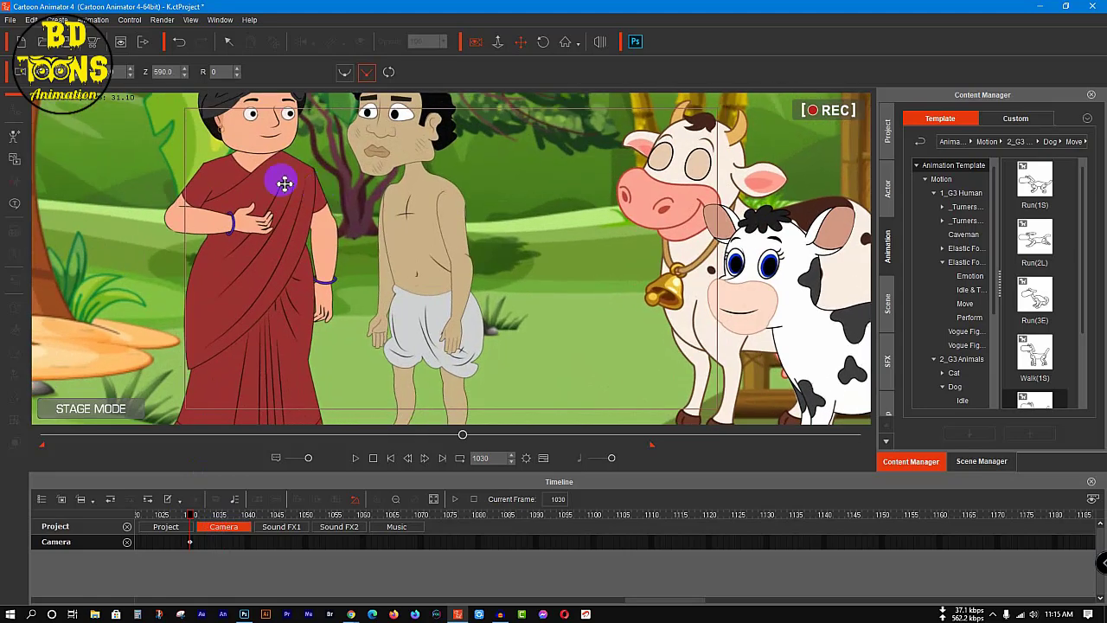
pyautogui.moveTo(284, 183); pyautogui.dragTo(416, 276)
pyautogui.scroll(4, 440, 250)
pyautogui.moveTo(441, 228); pyautogui.dragTo(395, 279)
pyautogui.scroll(1, 466, 259)
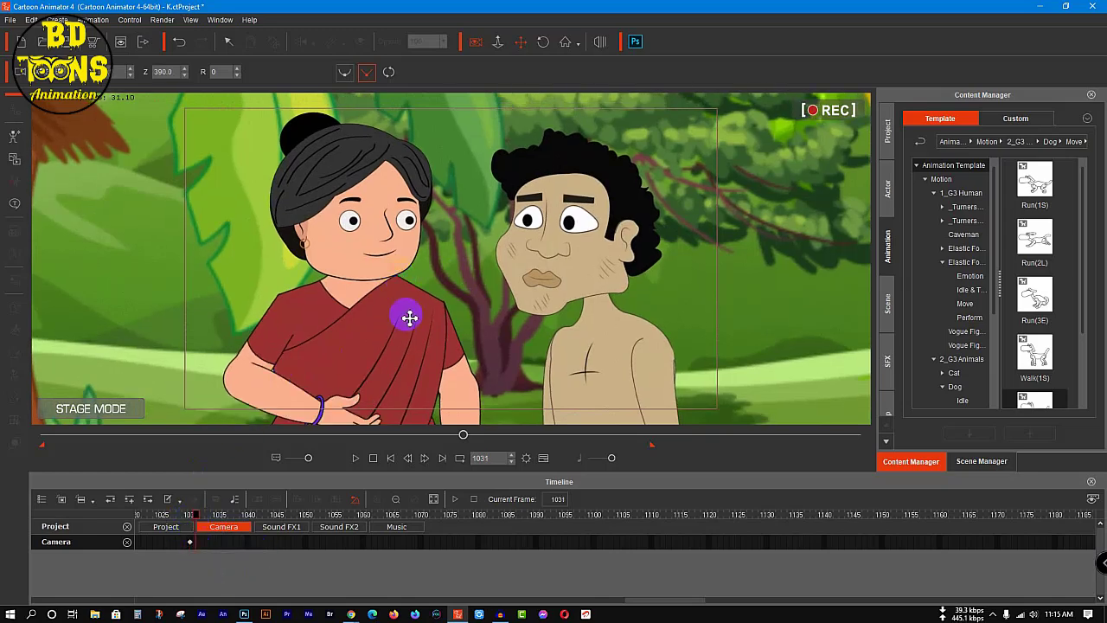
# Step: Add a camera key at frame 1031 that pulls back to include the cow and calf, with the camera's Z at 770
pyautogui.scroll(-10, 411, 316)
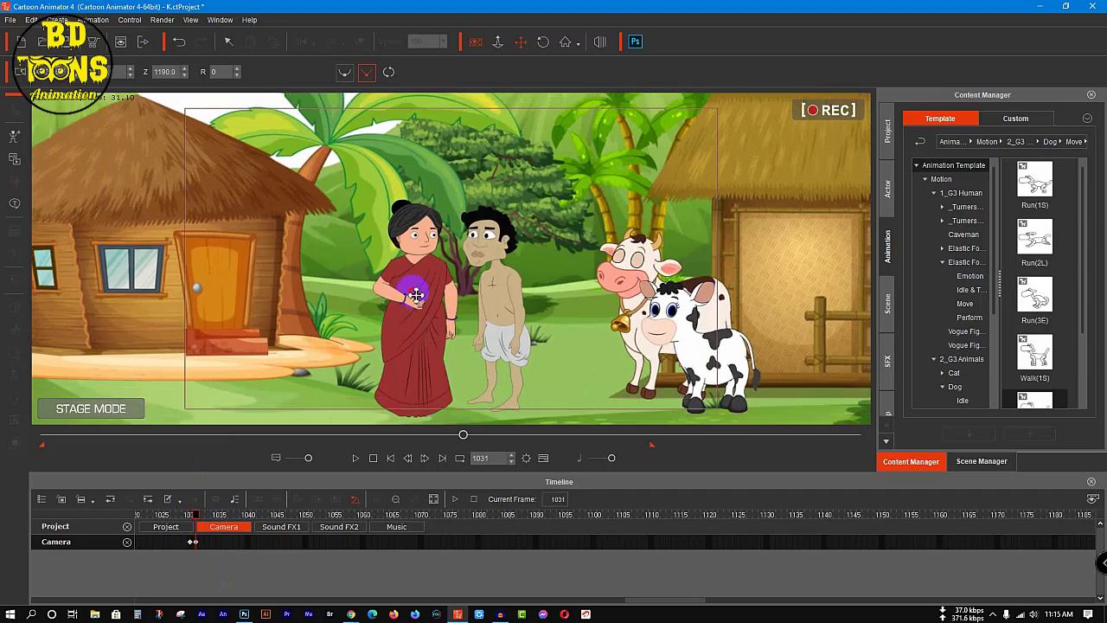
pyautogui.moveTo(416, 295); pyautogui.dragTo(375, 288)
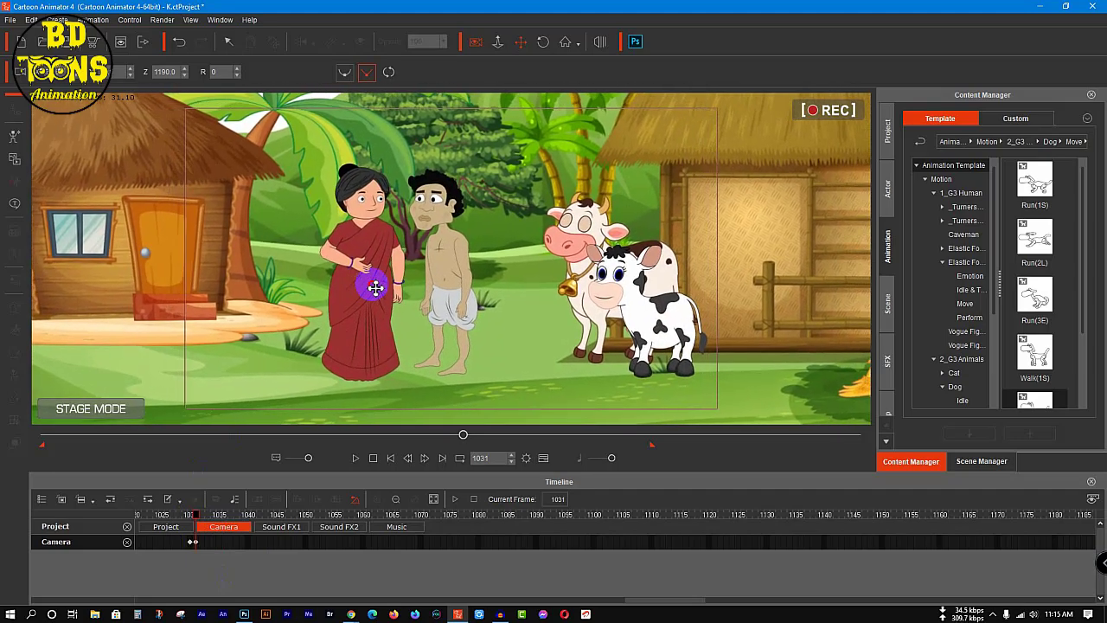
pyautogui.scroll(3, 419, 337)
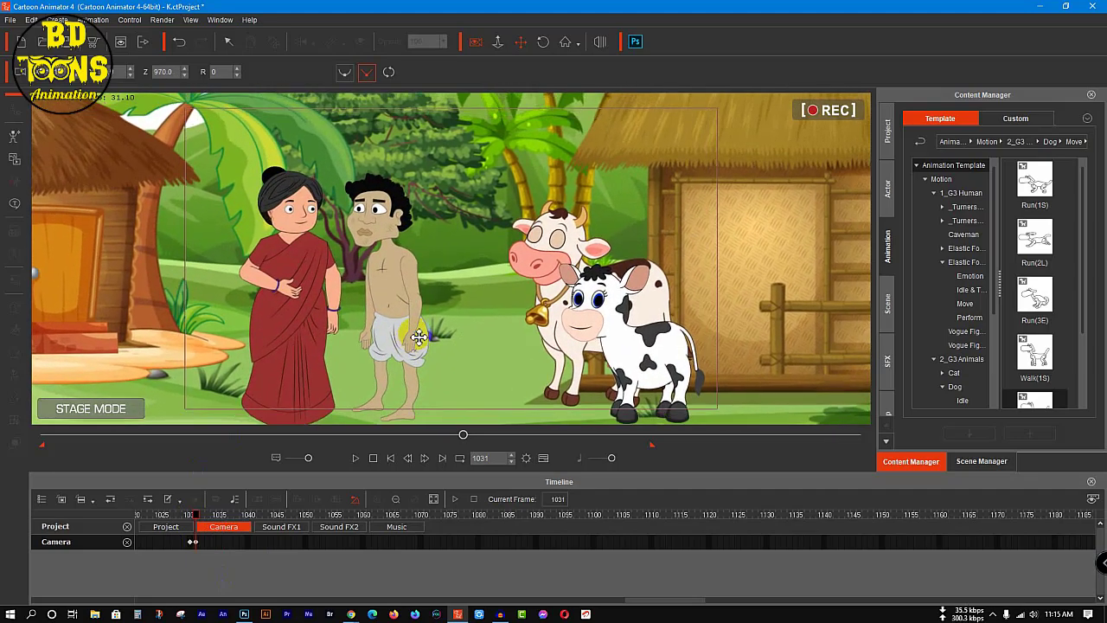
pyautogui.scroll(3, 419, 338)
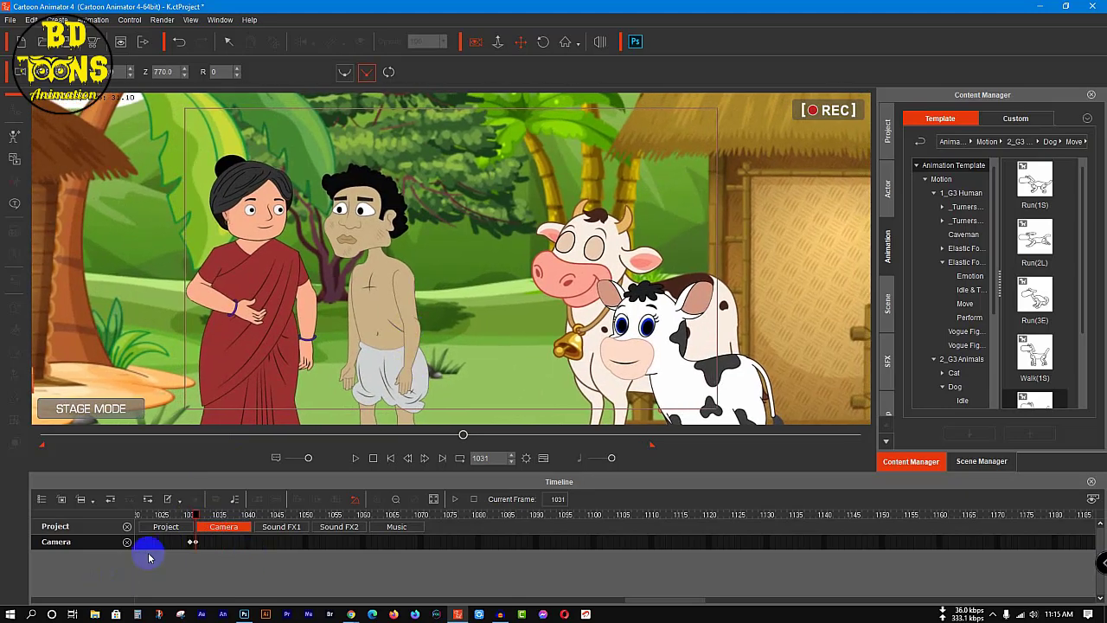
# Step: Play the scene from frame 894 to about frame 1187 to check the new camera keys
pyautogui.moveTo(463, 437); pyautogui.dragTo(403, 445)
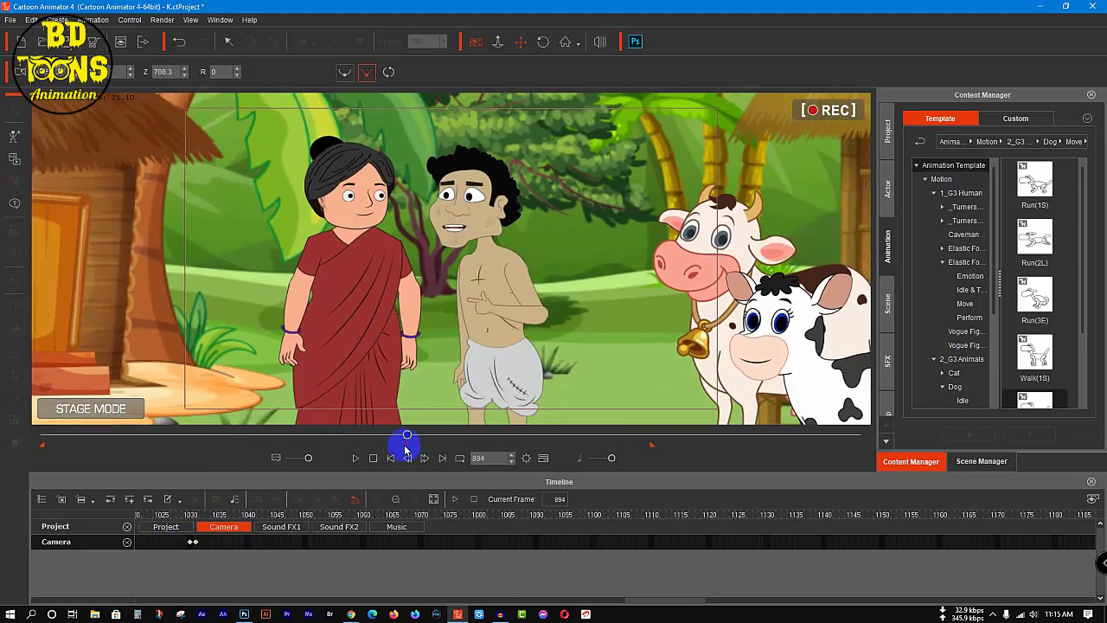
pyautogui.press('space')
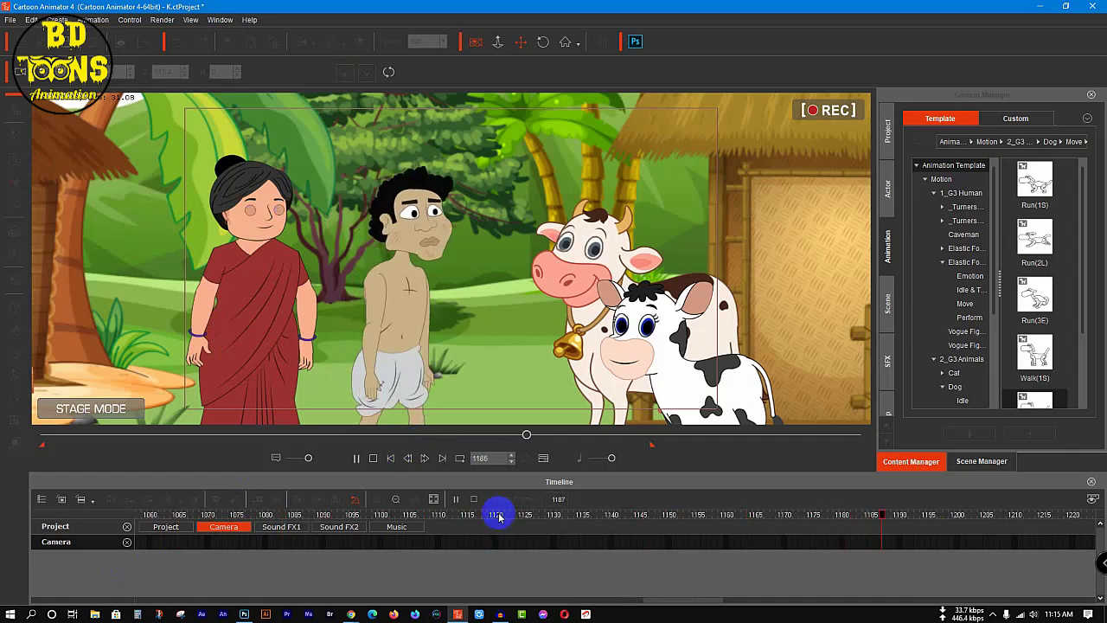
pyautogui.press('space')
# Step: Hold the camera's Z at 770 with a key at frame 1181, and widen it to Z 1330 with a key at frame 1182
pyautogui.moveTo(877, 514); pyautogui.dragTo(842, 517)
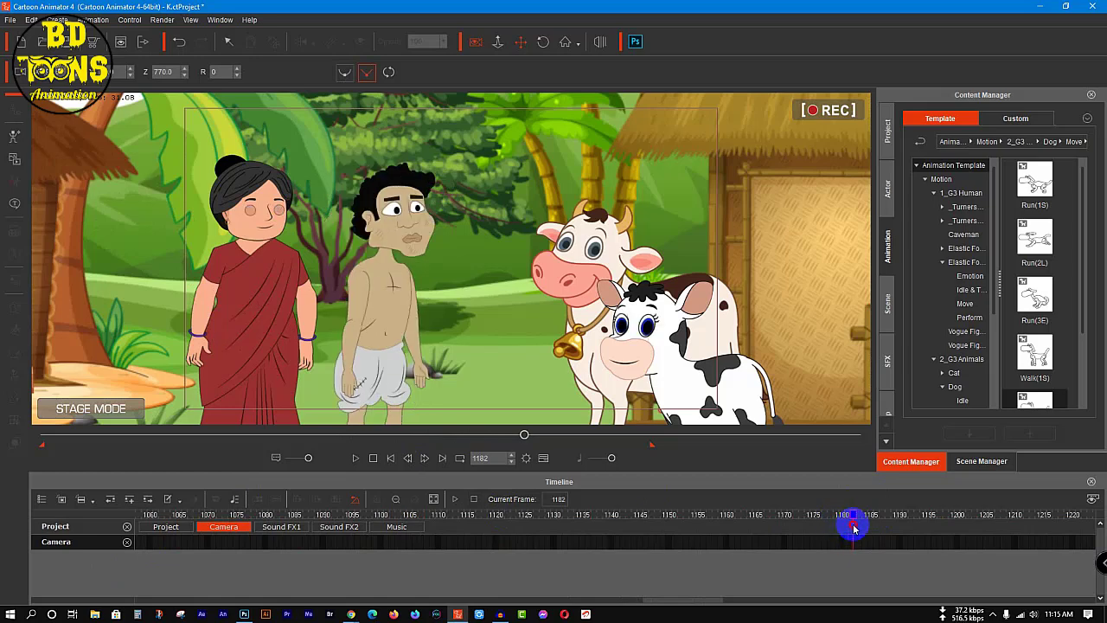
pyautogui.scroll(2, 579, 320)
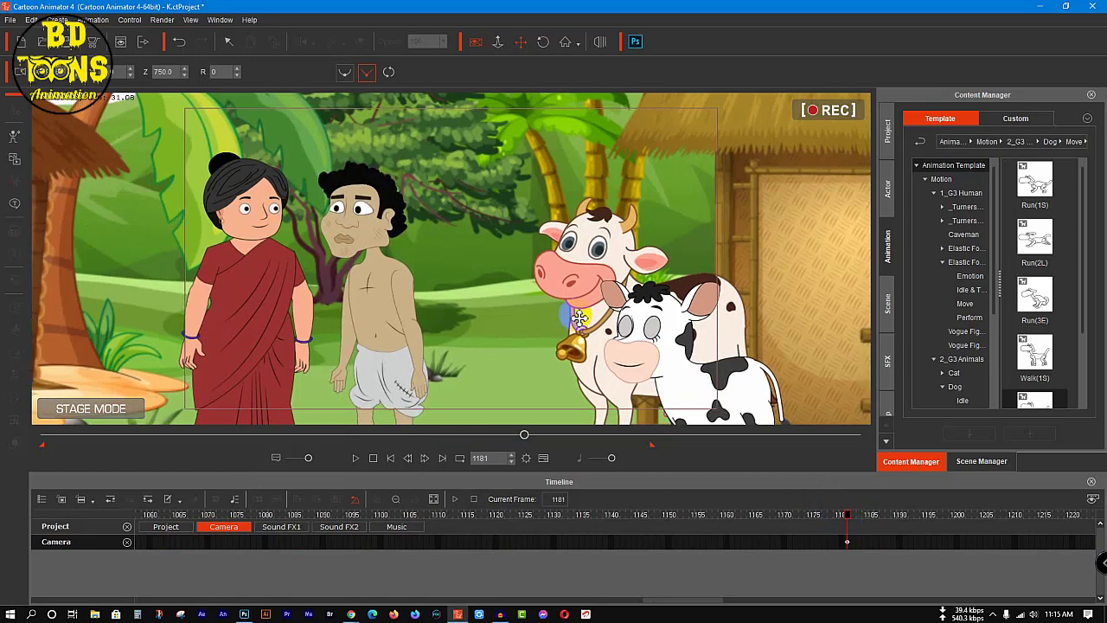
pyautogui.scroll(-2, 580, 320)
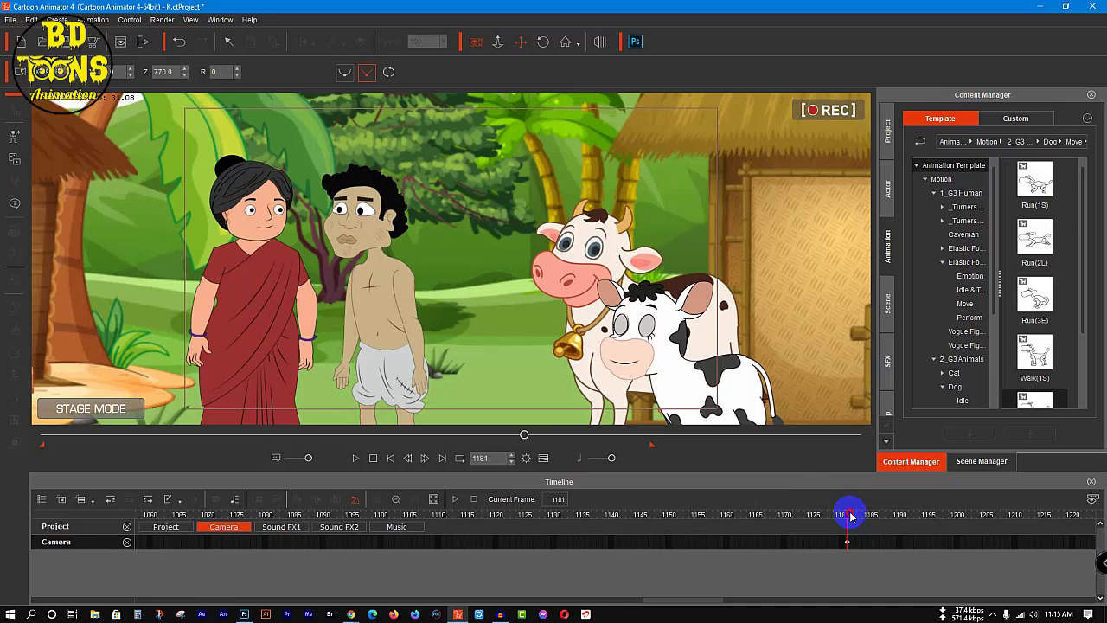
pyautogui.click(850, 517)
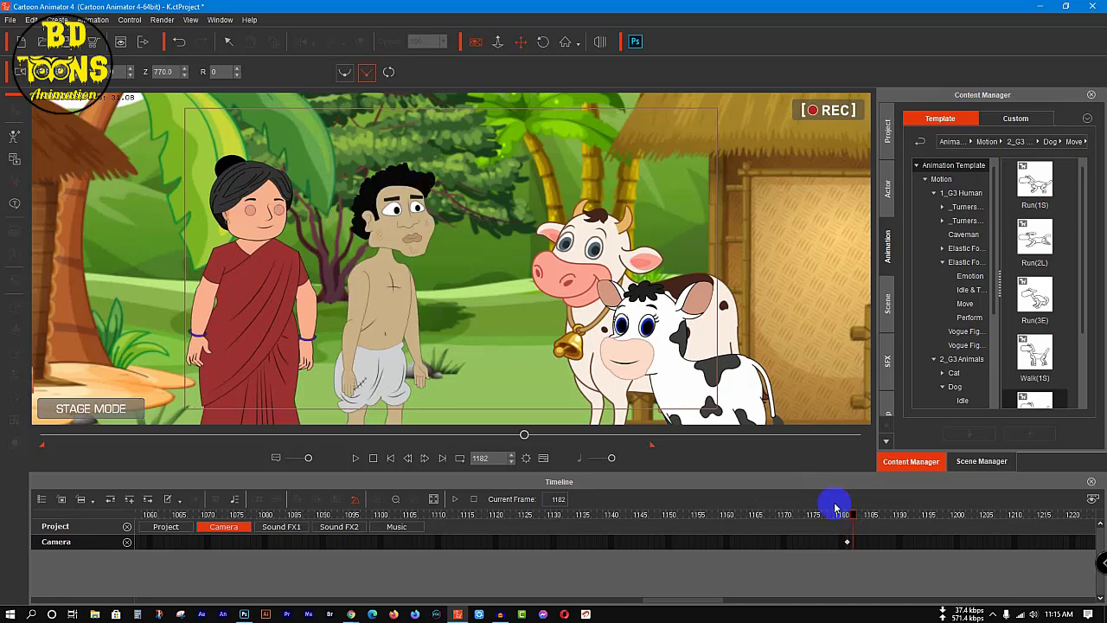
pyautogui.scroll(-5, 463, 258)
pyautogui.scroll(-3, 467, 258)
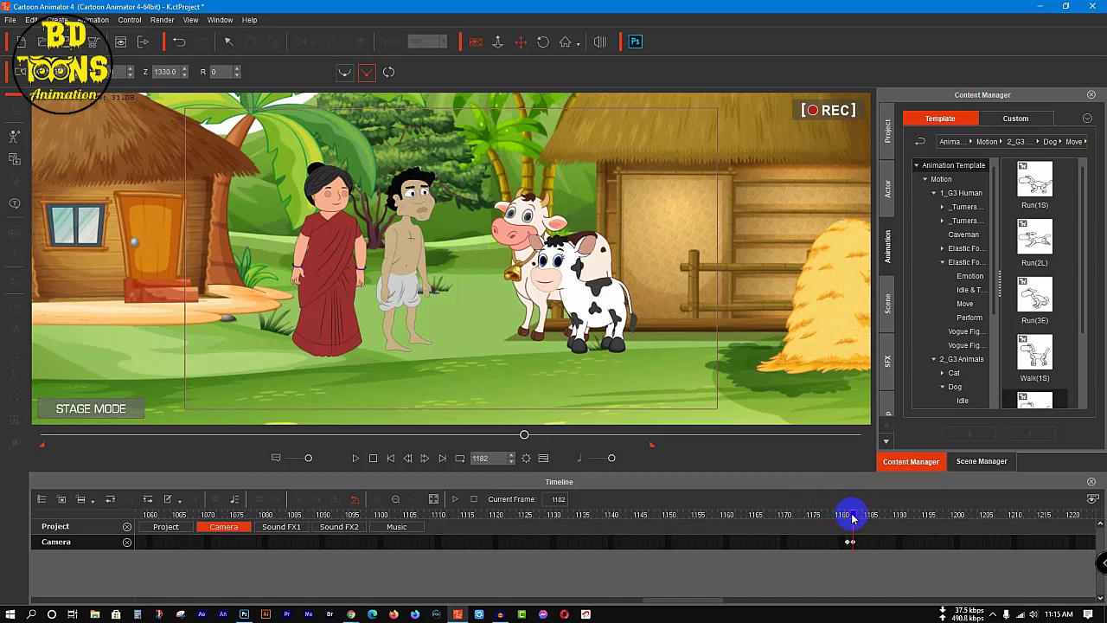
# Step: Play on to frame 1370 and key the camera there, panned towards the hut to follow the woodcutter and calf
pyautogui.press('space')
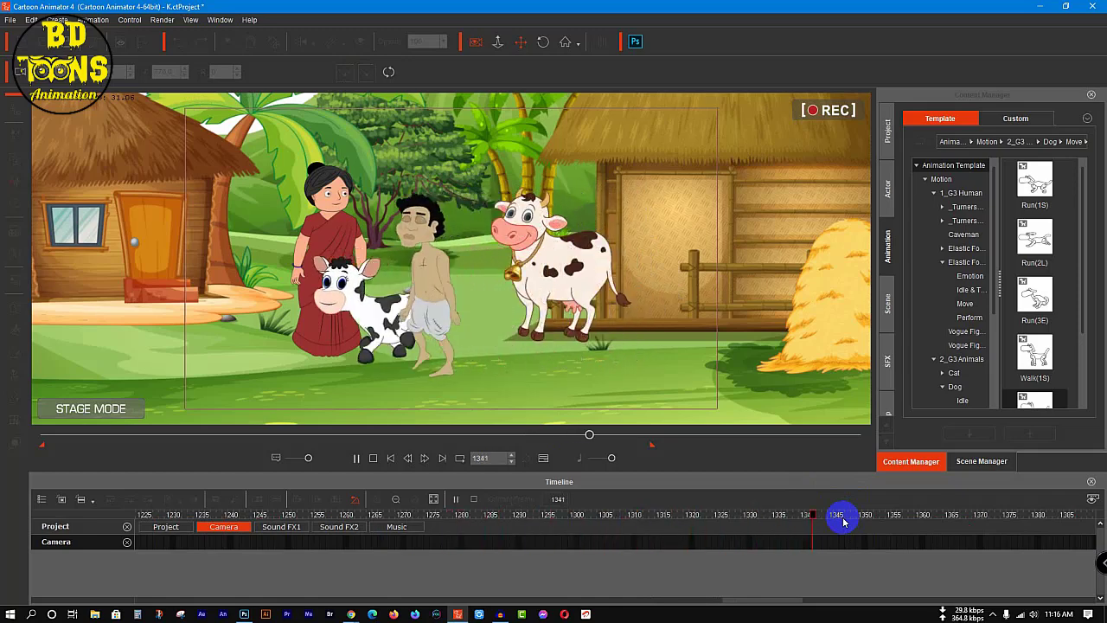
pyautogui.press('space')
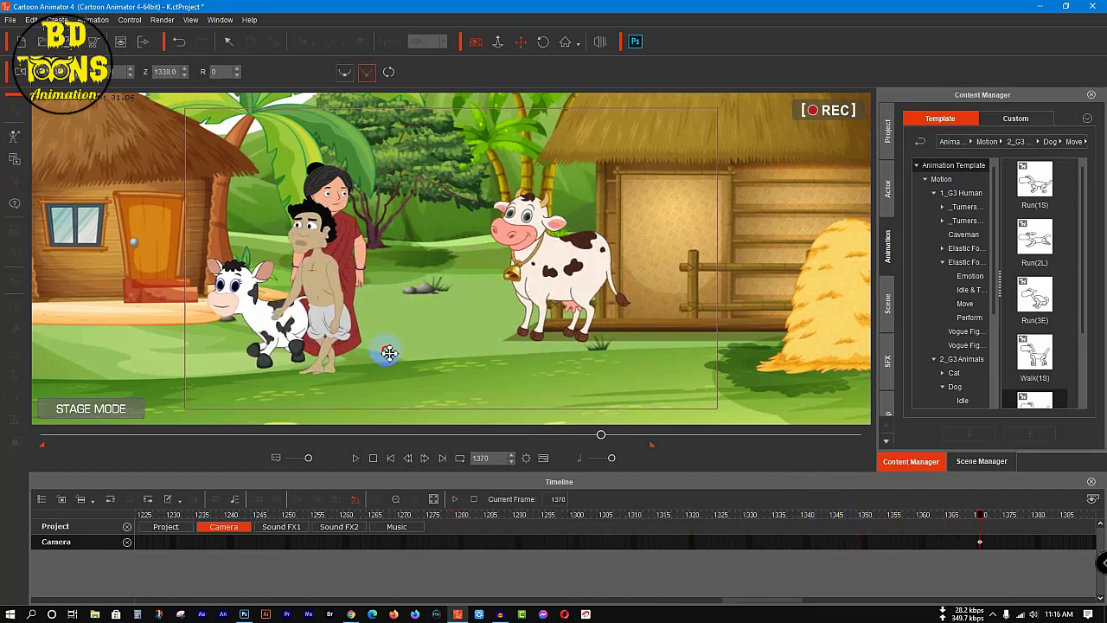
pyautogui.moveTo(389, 352); pyautogui.dragTo(602, 352)
# Step: Play onward and add a camera key at frame 1428, panned slightly further towards the hut behind the walking pair
pyautogui.press('space')
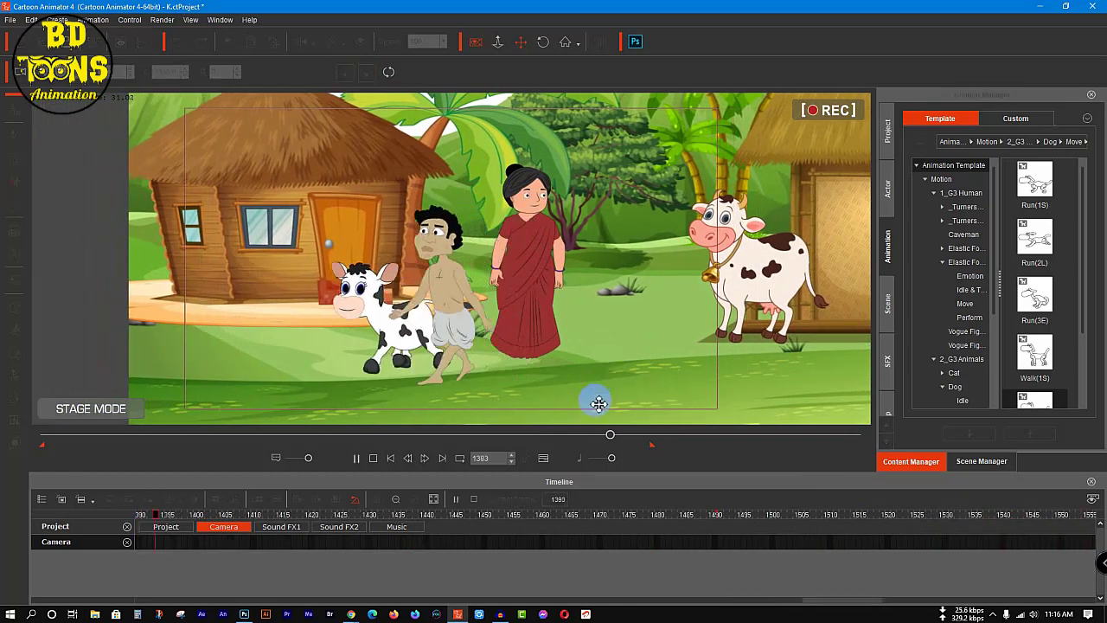
pyautogui.press('space')
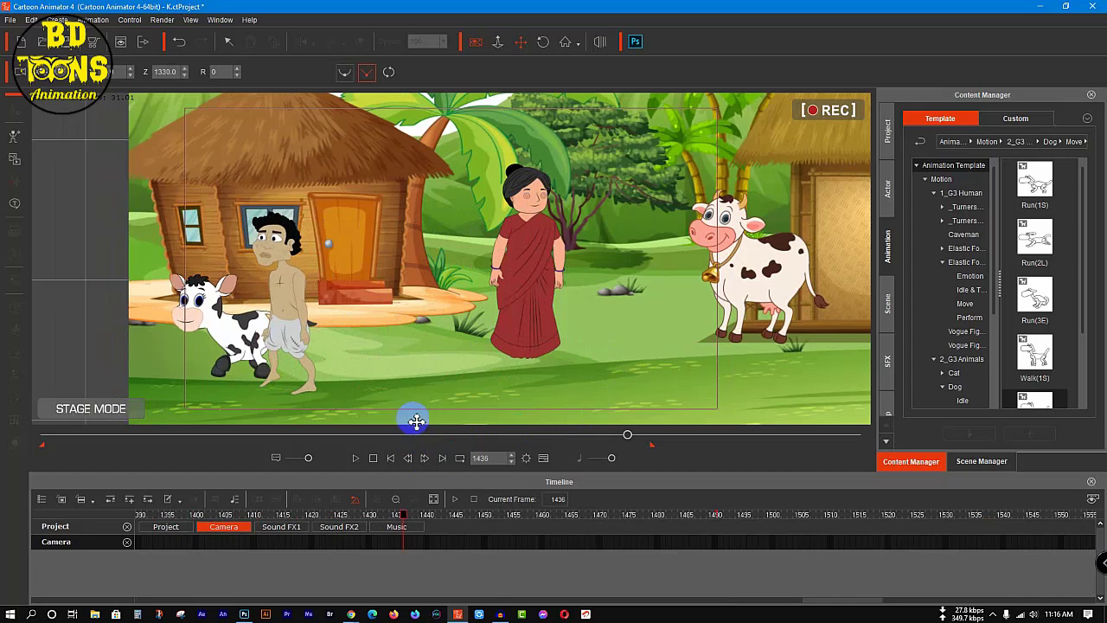
pyautogui.moveTo(401, 515); pyautogui.dragTo(357, 521)
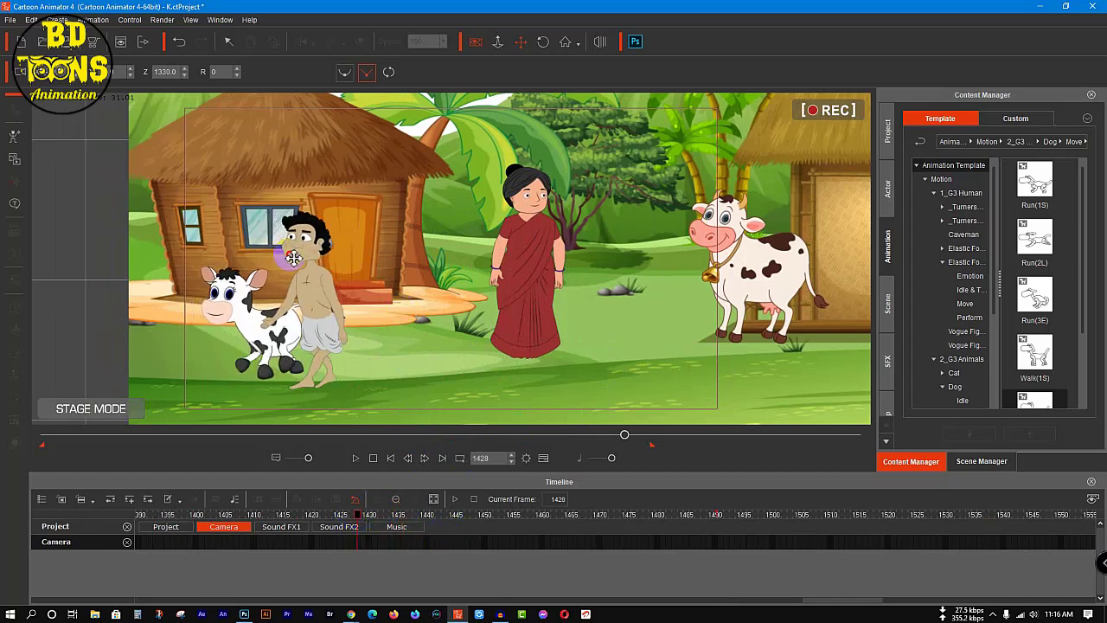
pyautogui.moveTo(295, 259); pyautogui.dragTo(353, 269)
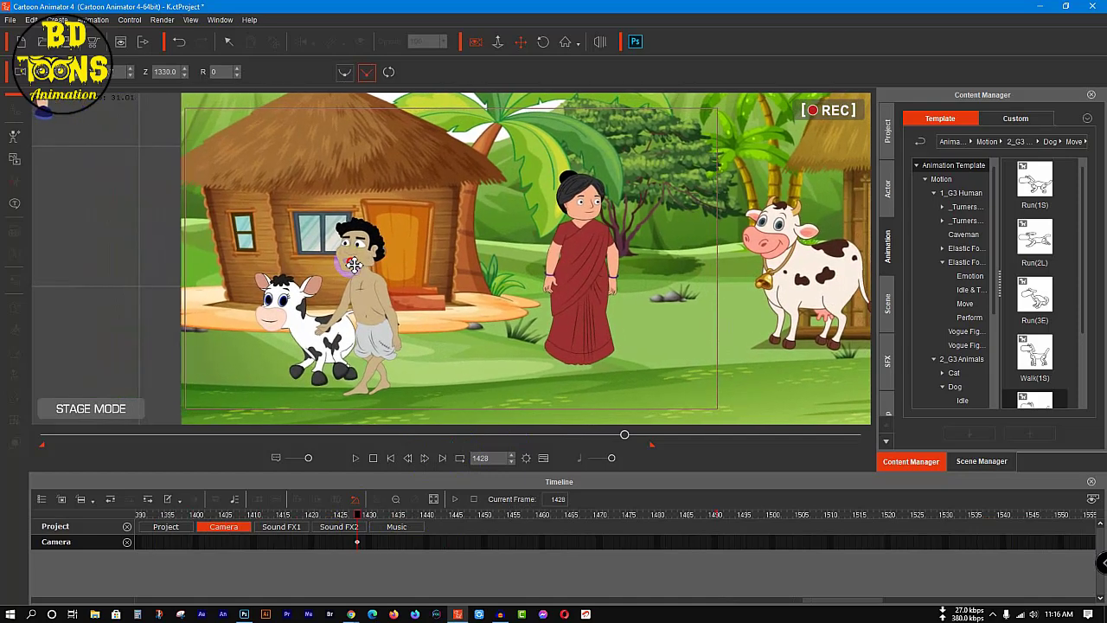
# Step: Add a camera key at frame 1458 that zooms in on the departing woodcutter and calf, with the camera's Z at 910
pyautogui.moveTo(357, 518); pyautogui.dragTo(476, 530)
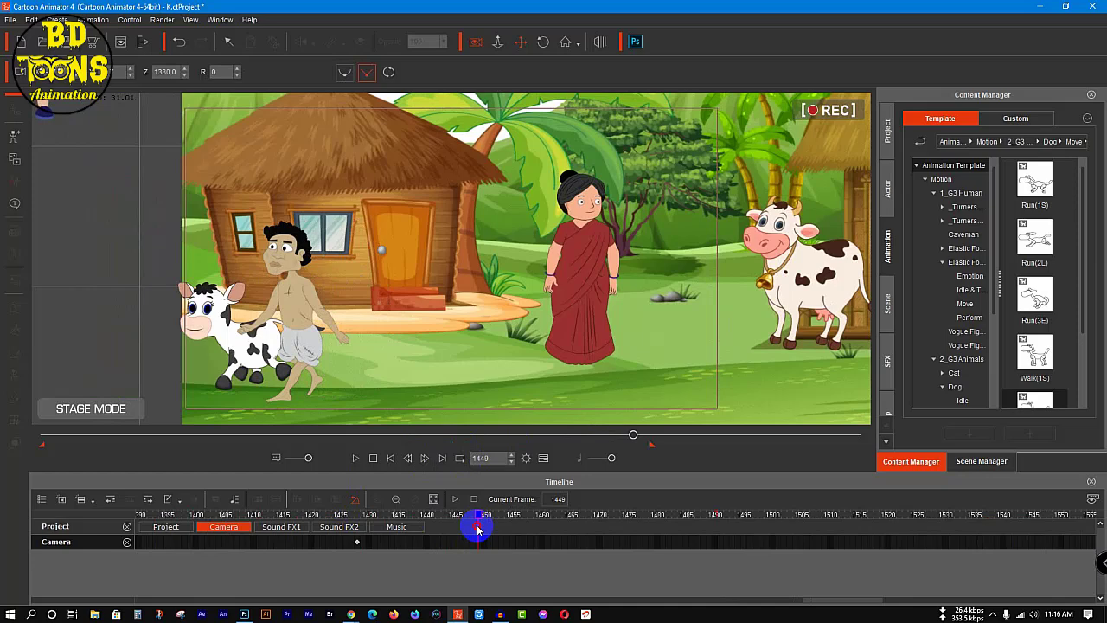
pyautogui.moveTo(477, 529); pyautogui.dragTo(532, 532)
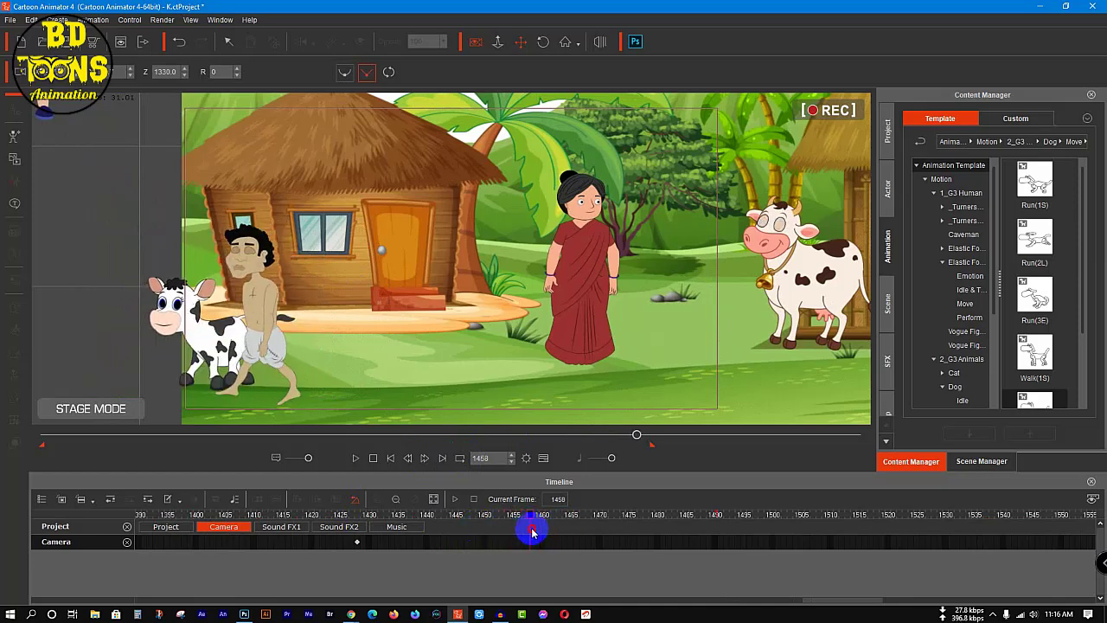
pyautogui.scroll(3, 195, 299)
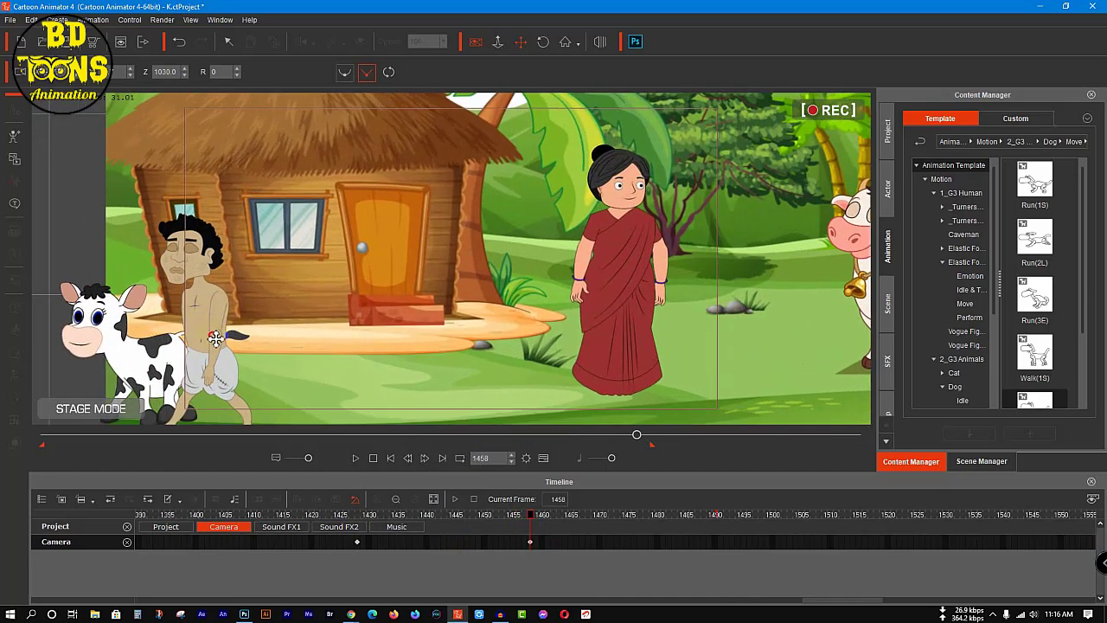
pyautogui.moveTo(215, 337); pyautogui.dragTo(289, 263)
pyautogui.scroll(1, 289, 263)
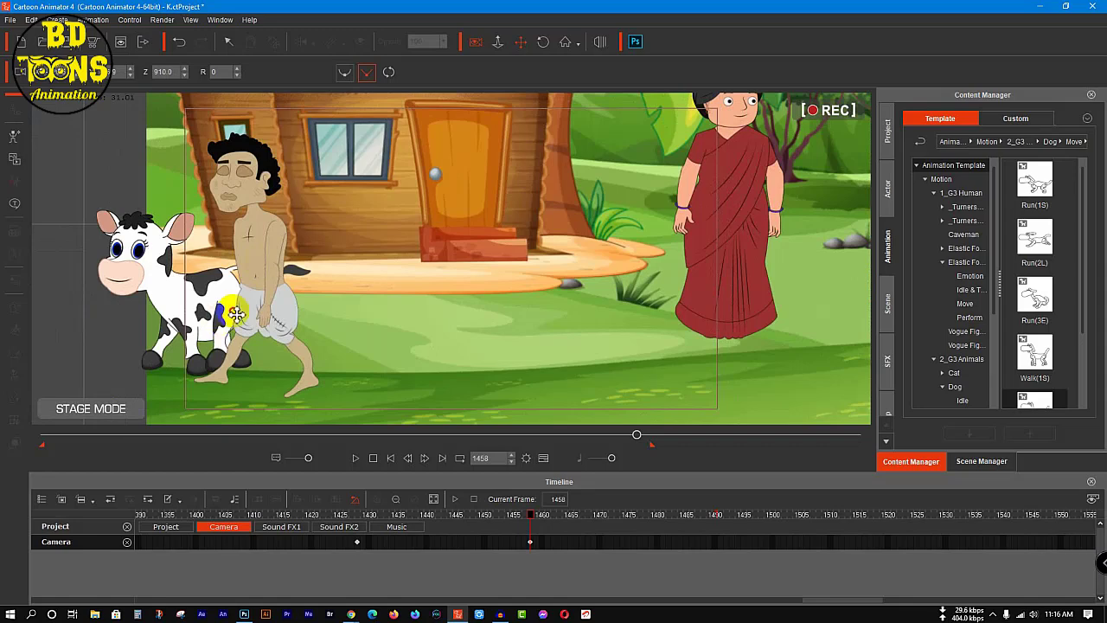
pyautogui.moveTo(233, 310); pyautogui.dragTo(263, 298)
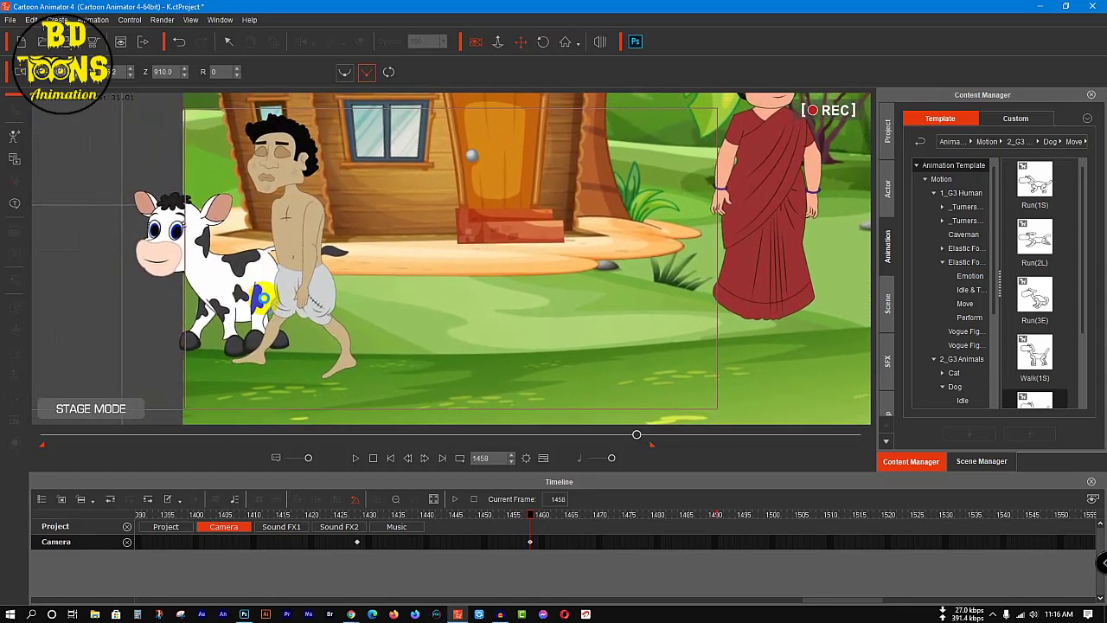
# Step: Return to frame 1 and save the project
pyautogui.moveTo(638, 434); pyautogui.dragTo(5, 484)
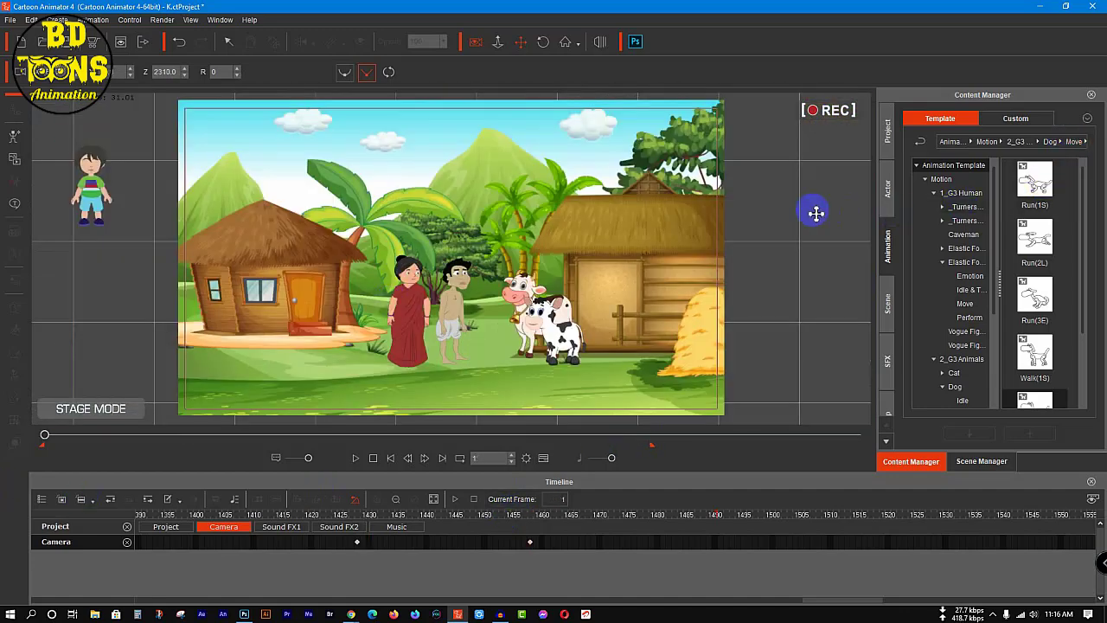
pyautogui.moveTo(816, 213); pyautogui.dragTo(805, 210)
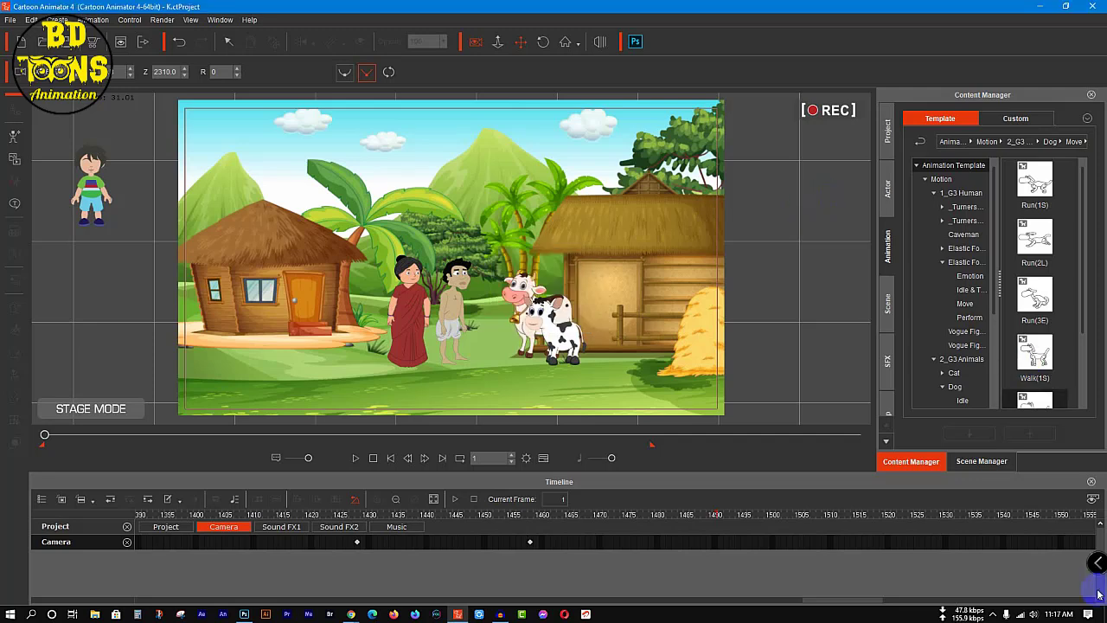
pyautogui.click(995, 616)
pyautogui.click(995, 615)
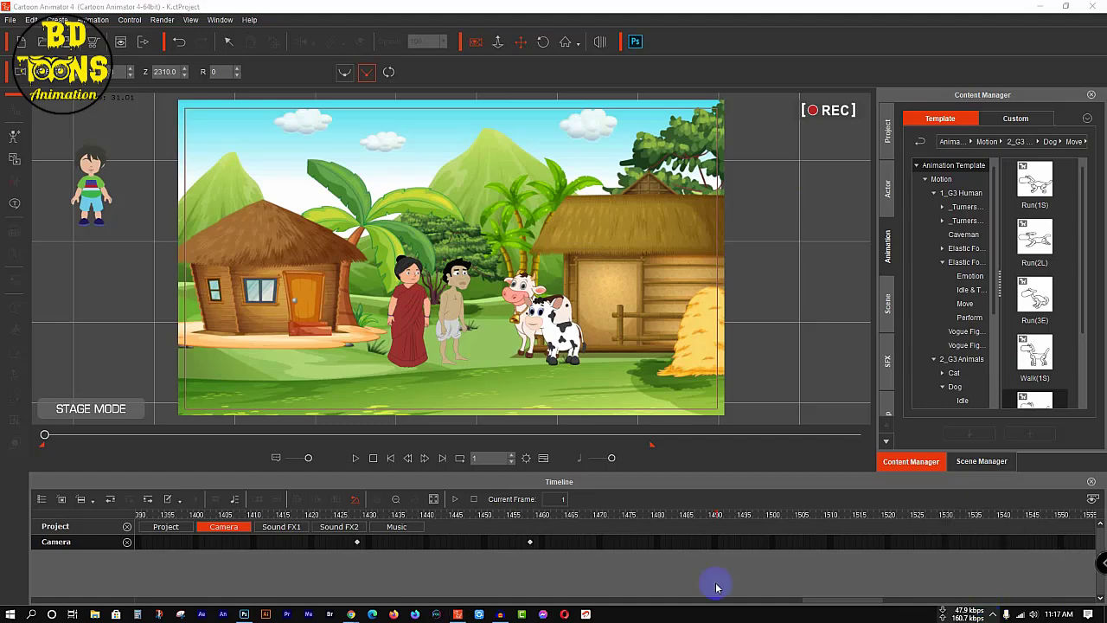
# Step: Review the camera moves by playing from frame 1 to frame 226 and replaying the opening from the start in short stretches
pyautogui.click(353, 463)
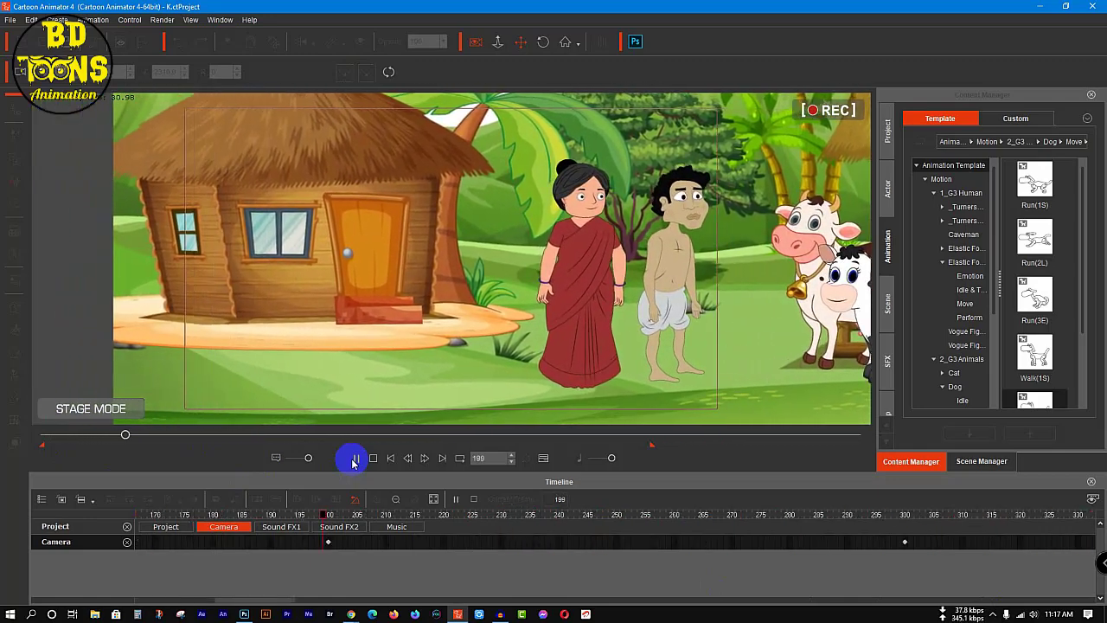
pyautogui.click(353, 461)
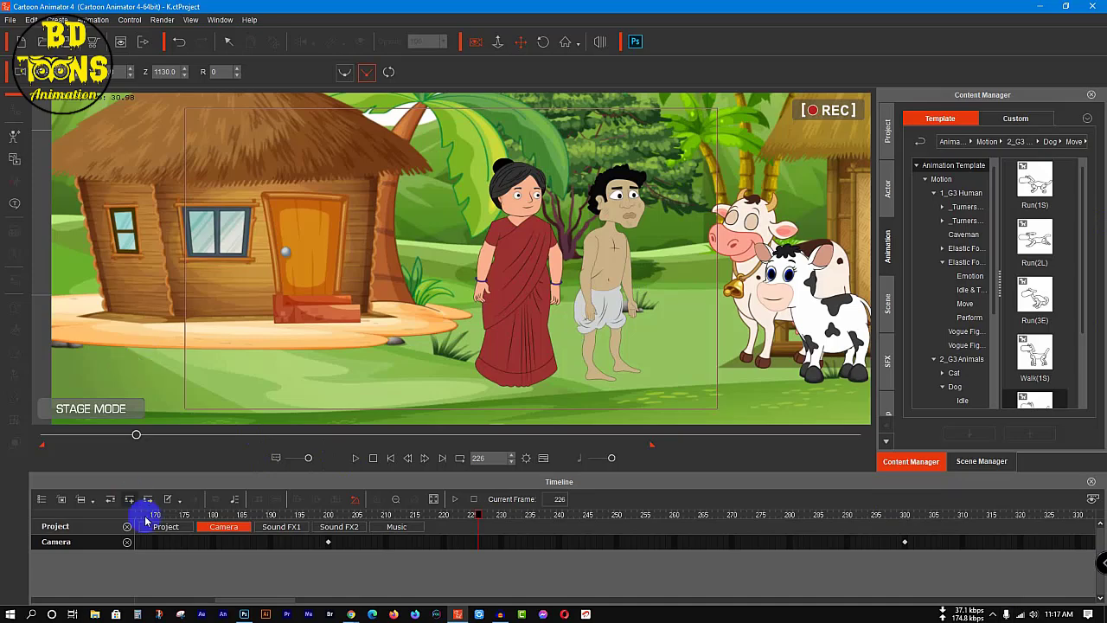
pyautogui.moveTo(134, 436); pyautogui.dragTo(1, 463)
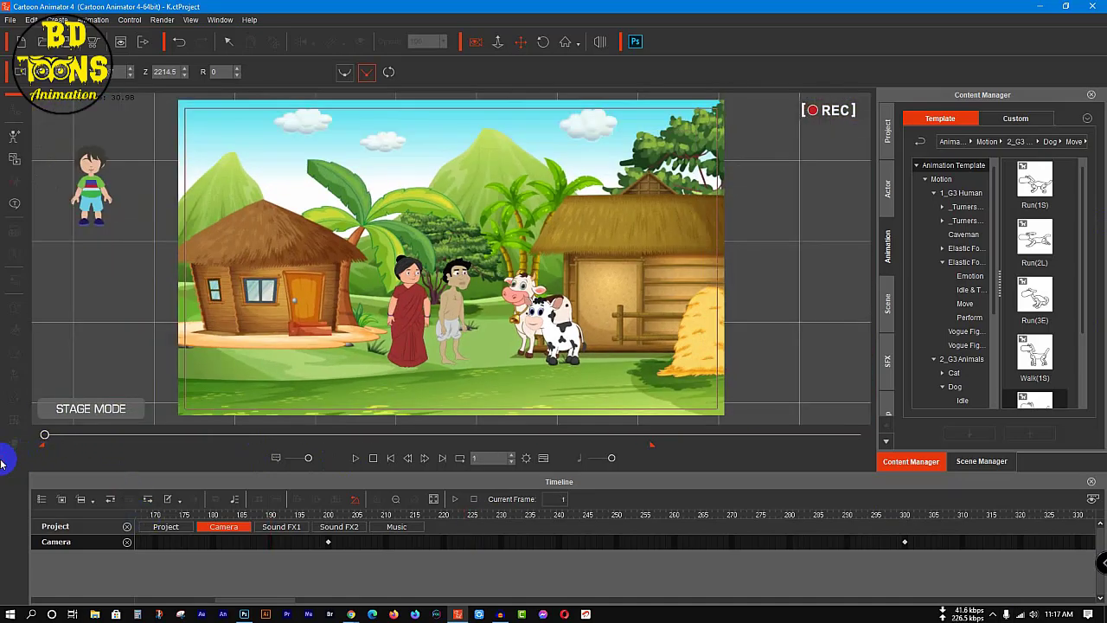
pyautogui.press('space')
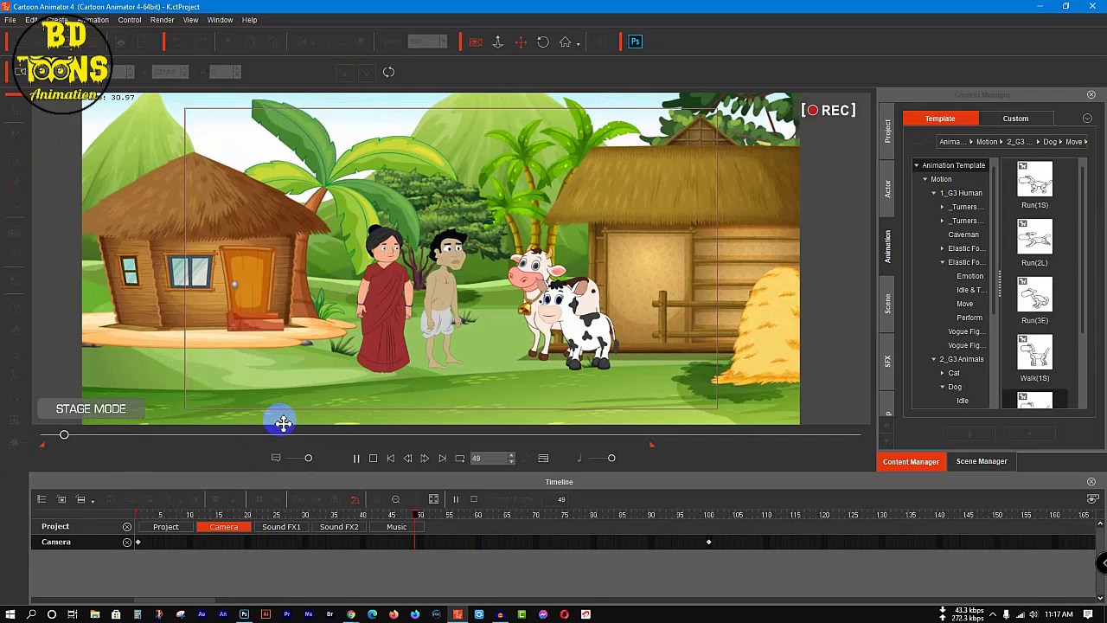
pyautogui.press('space')
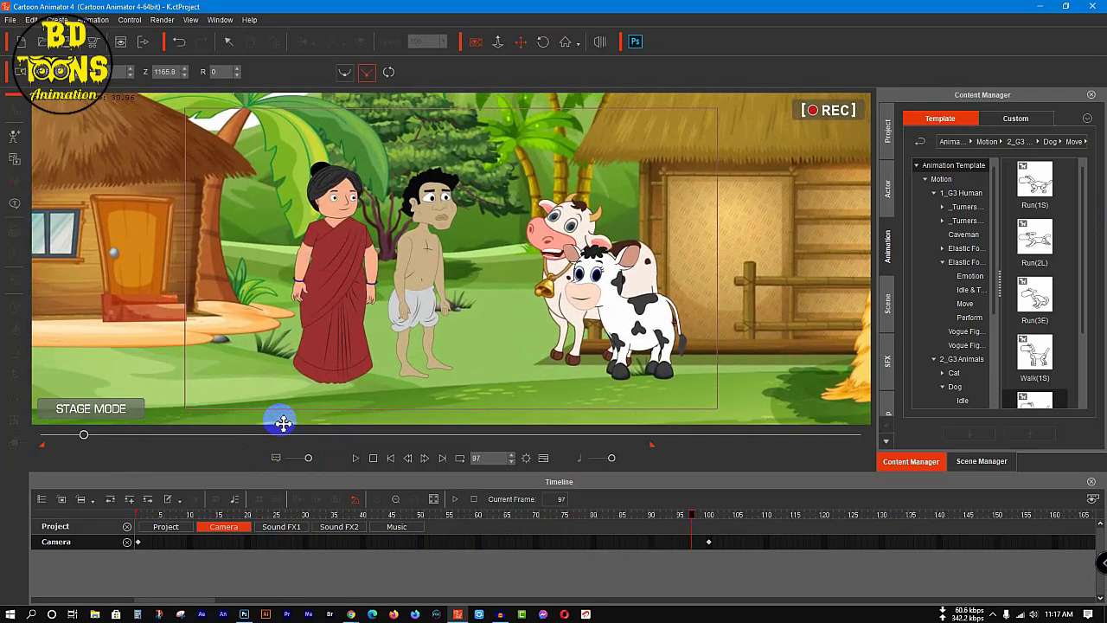
pyautogui.press('space')
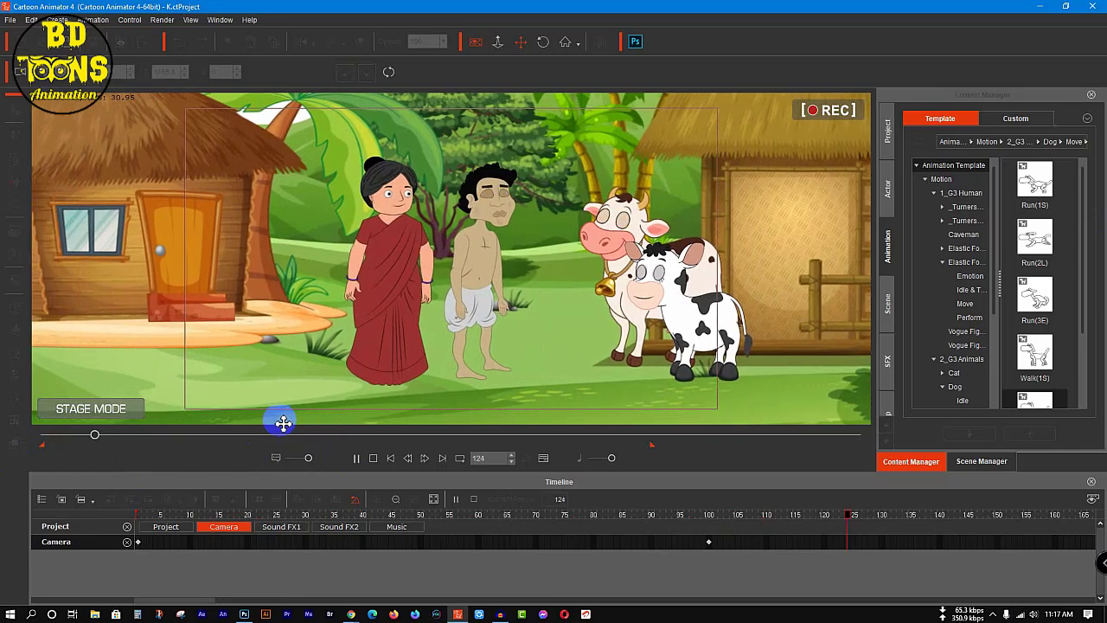
pyautogui.press('space')
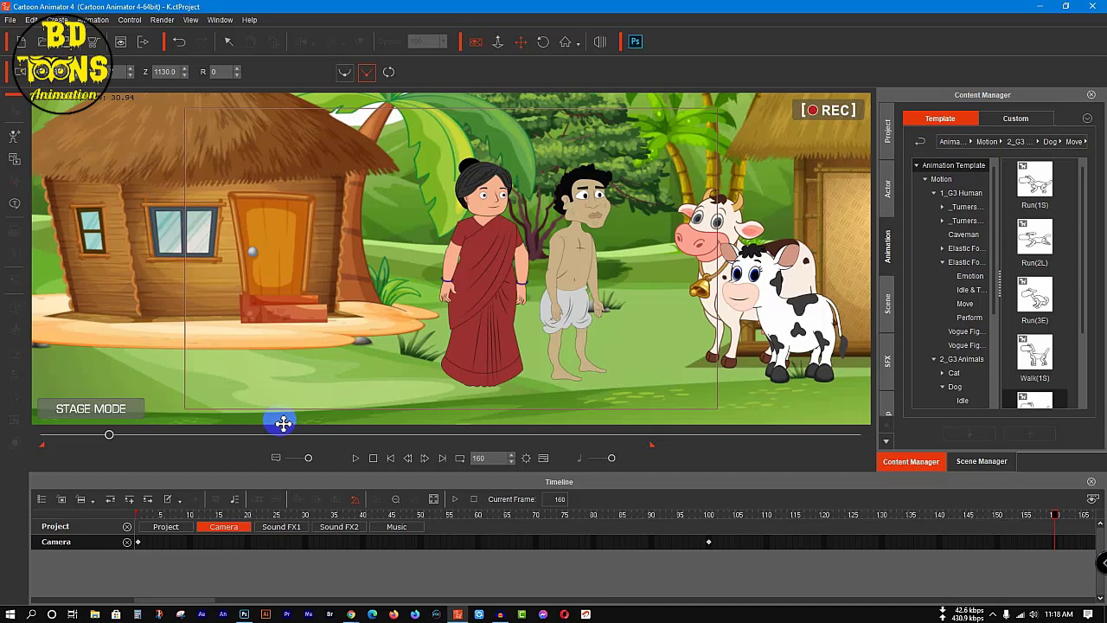
pyautogui.press('space')
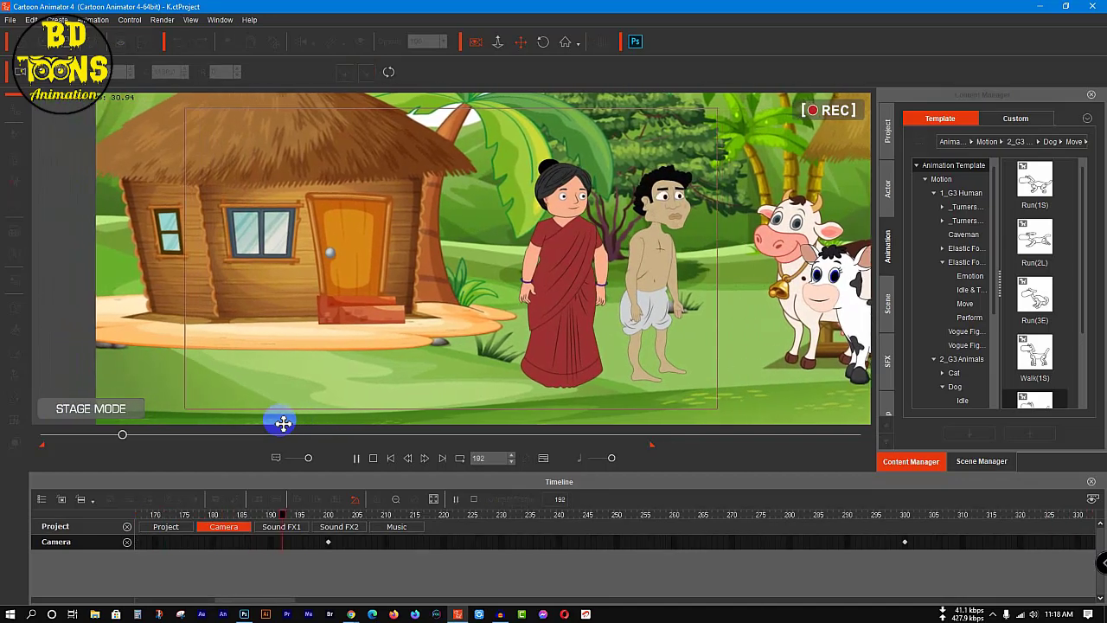
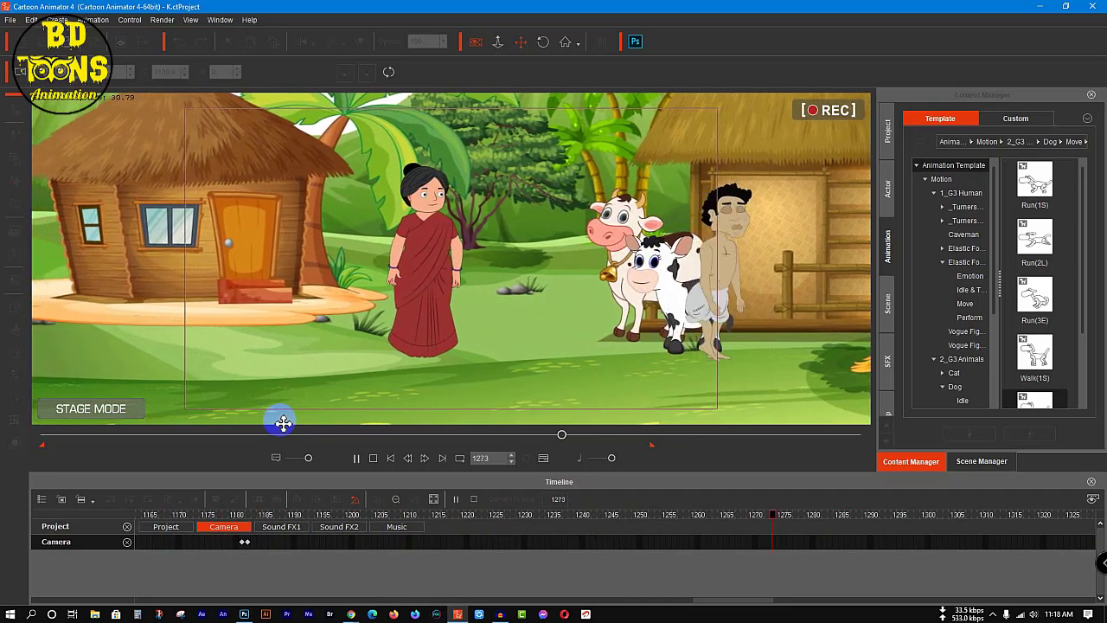
# Step: Add a camera key at frame 1282 that pans the view towards the cow shed and haystack, and check playback through frame 1490
pyautogui.press('space')
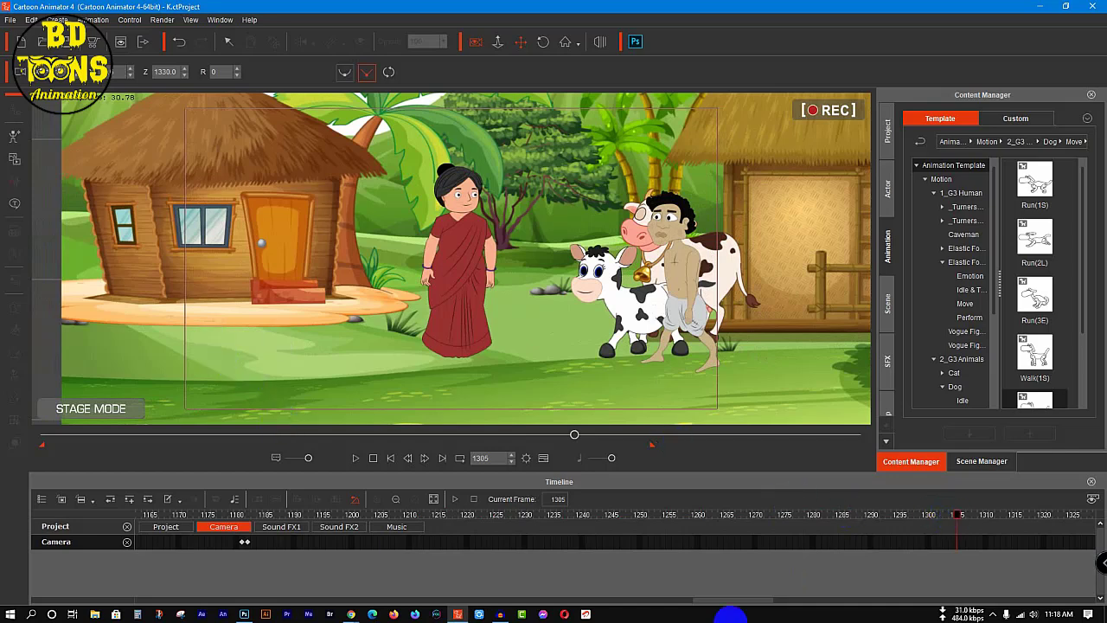
pyautogui.moveTo(970, 519); pyautogui.dragTo(825, 521)
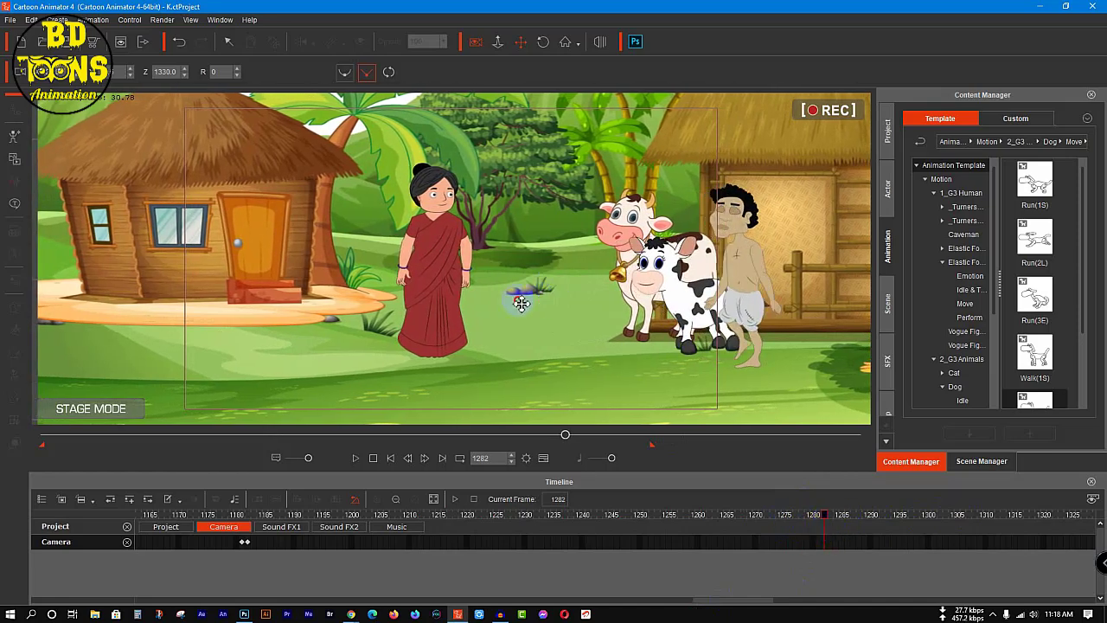
pyautogui.moveTo(521, 302); pyautogui.dragTo(475, 297)
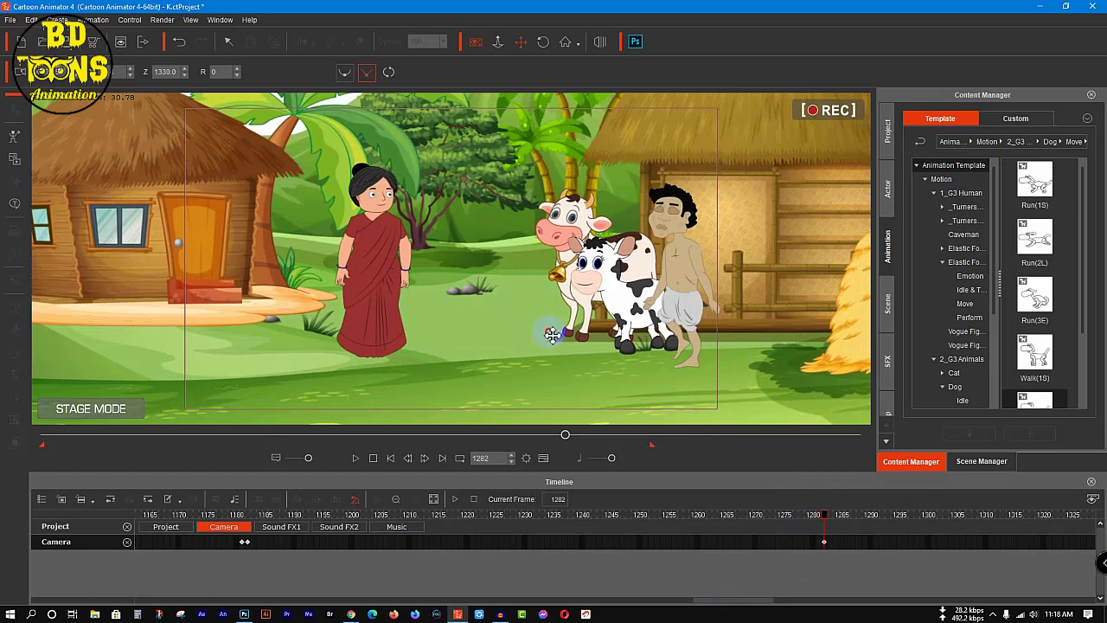
pyautogui.moveTo(822, 512); pyautogui.dragTo(449, 531)
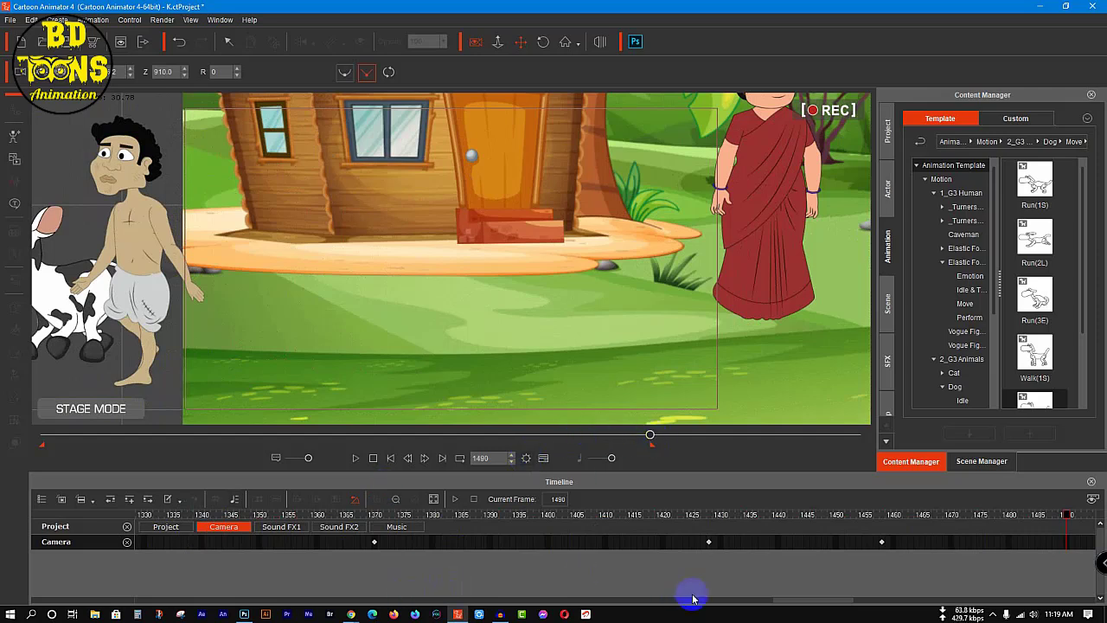
# Step: Show the Transform tracks of Cow Rig and Cow Boy Rig in the timeline
pyautogui.moveTo(792, 599); pyautogui.dragTo(143, 593)
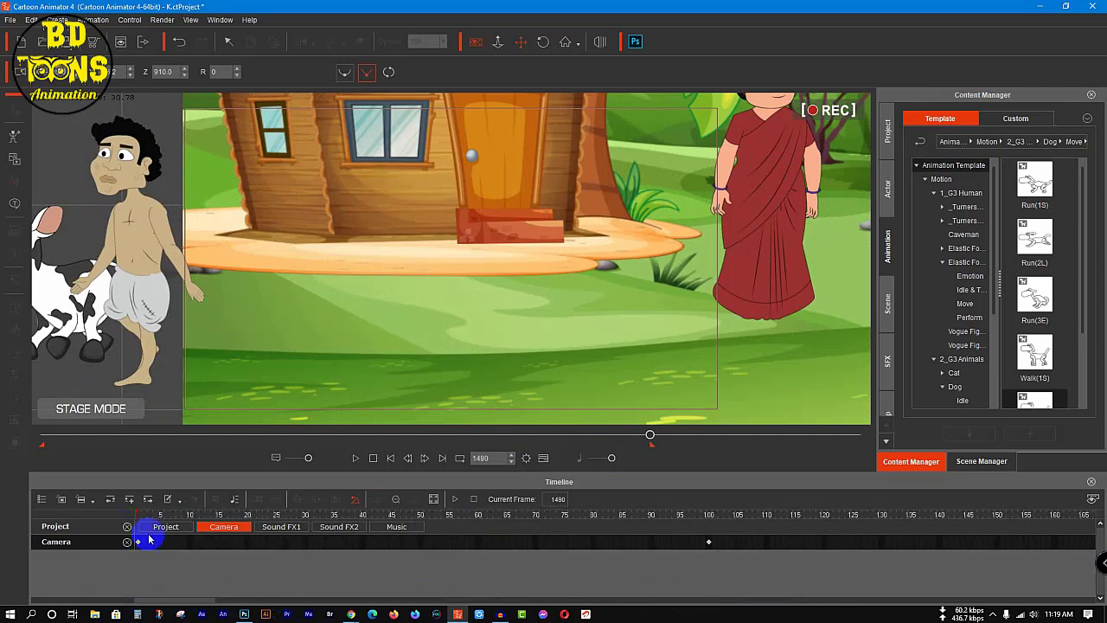
pyautogui.moveTo(193, 603); pyautogui.dragTo(216, 600)
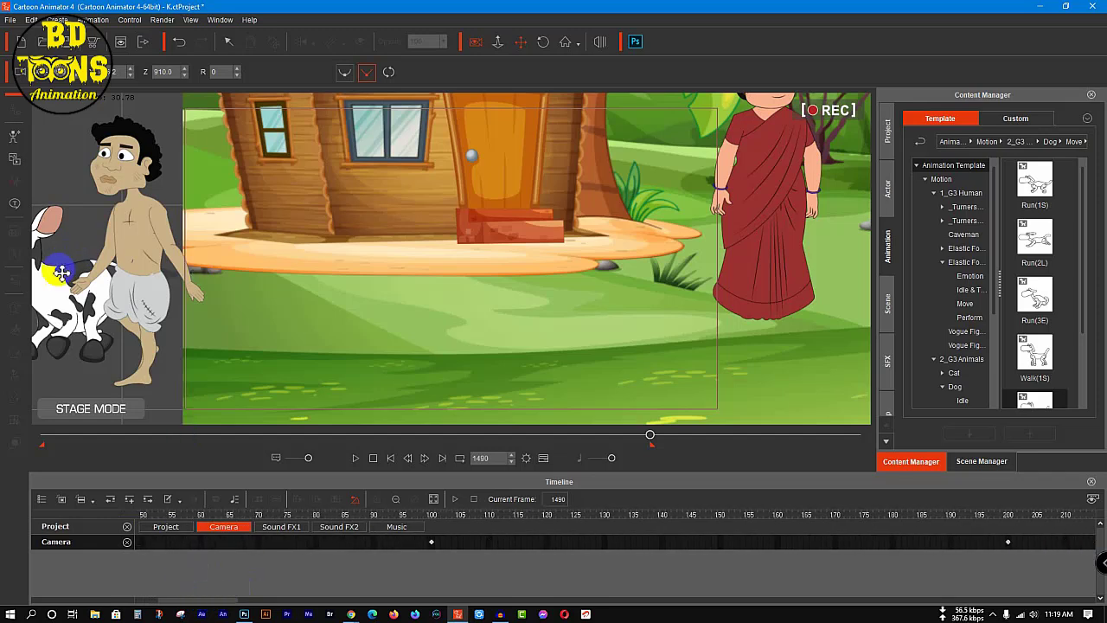
pyautogui.click(223, 44)
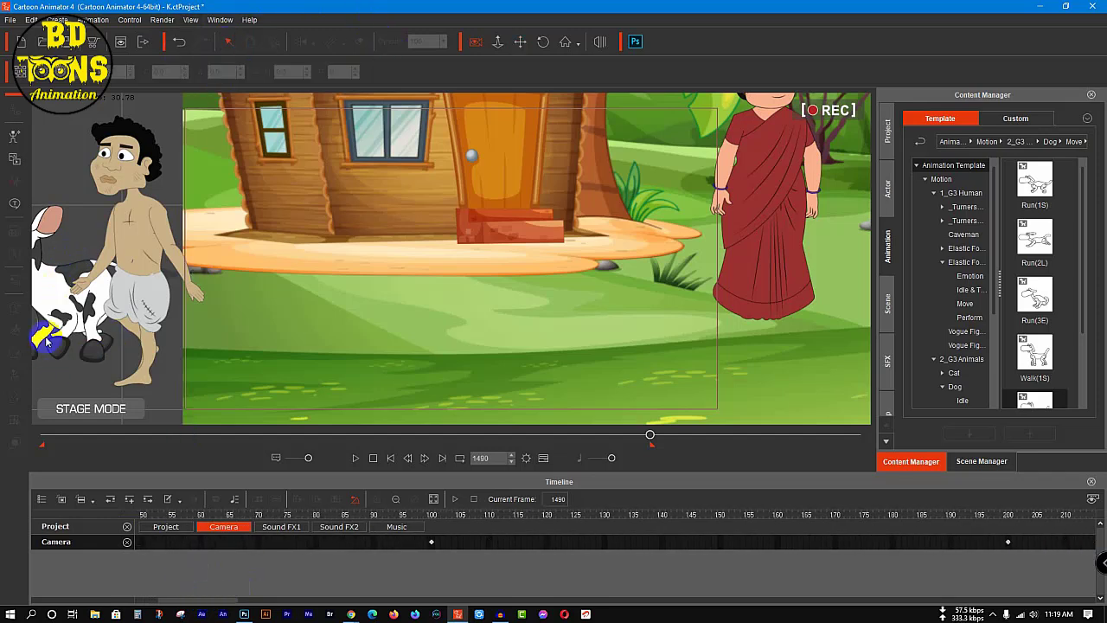
pyautogui.click(982, 461)
pyautogui.click(986, 213)
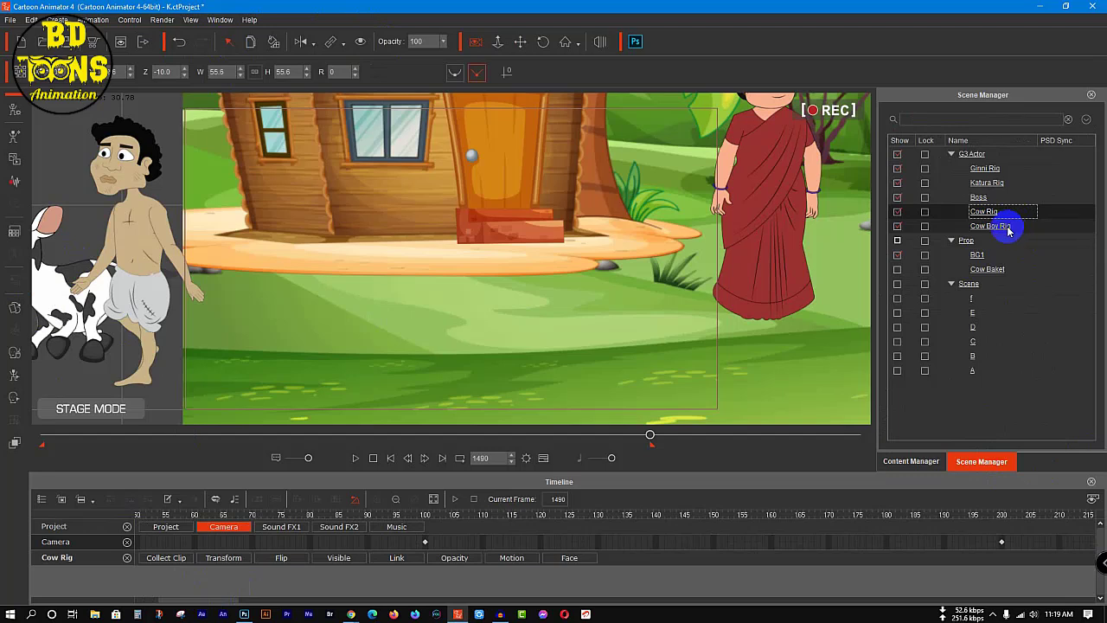
pyautogui.click(1007, 228)
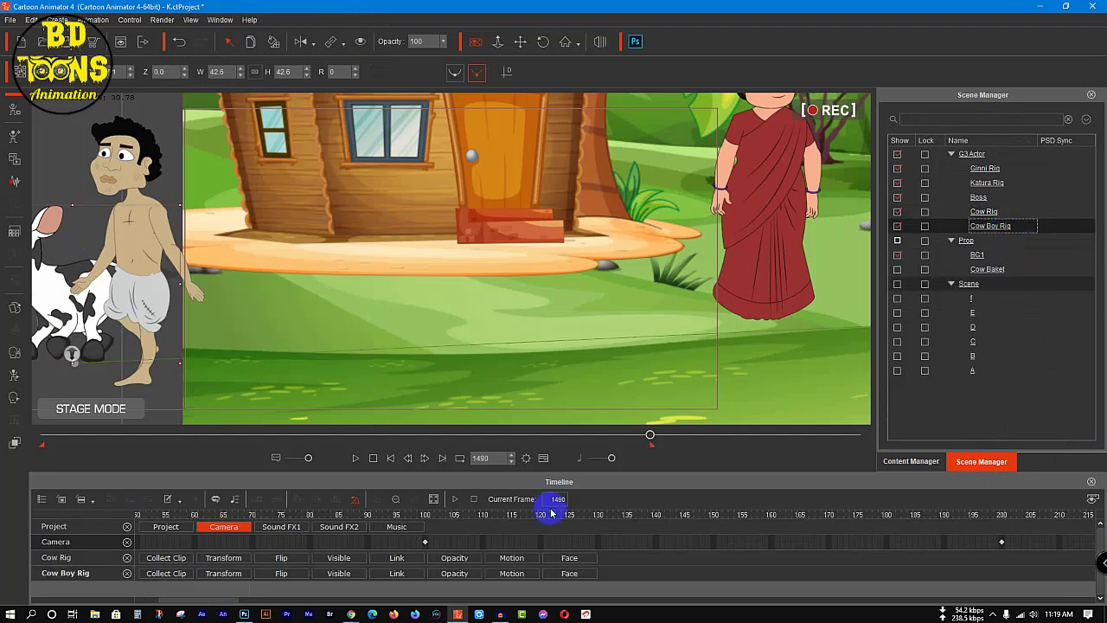
pyautogui.click(218, 558)
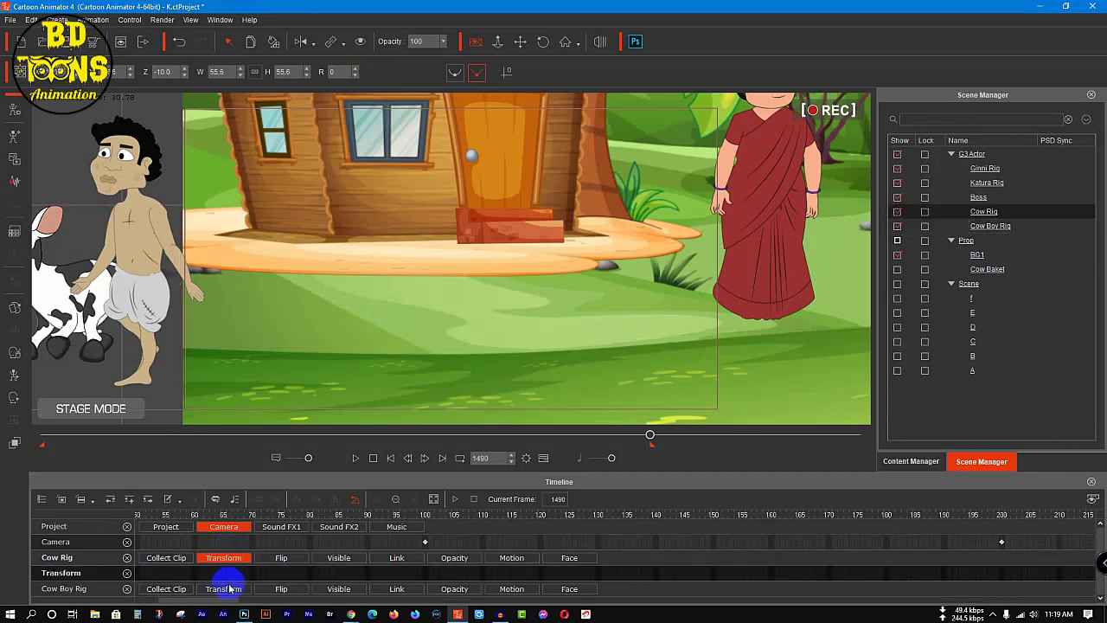
pyautogui.click(223, 589)
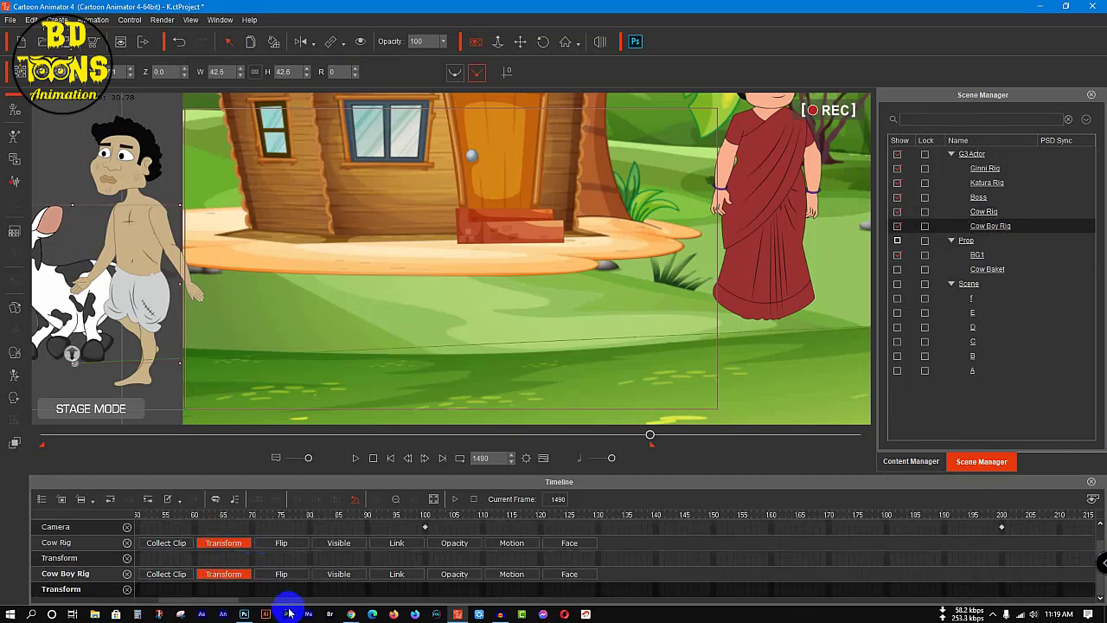
pyautogui.moveTo(223, 603); pyautogui.dragTo(320, 603)
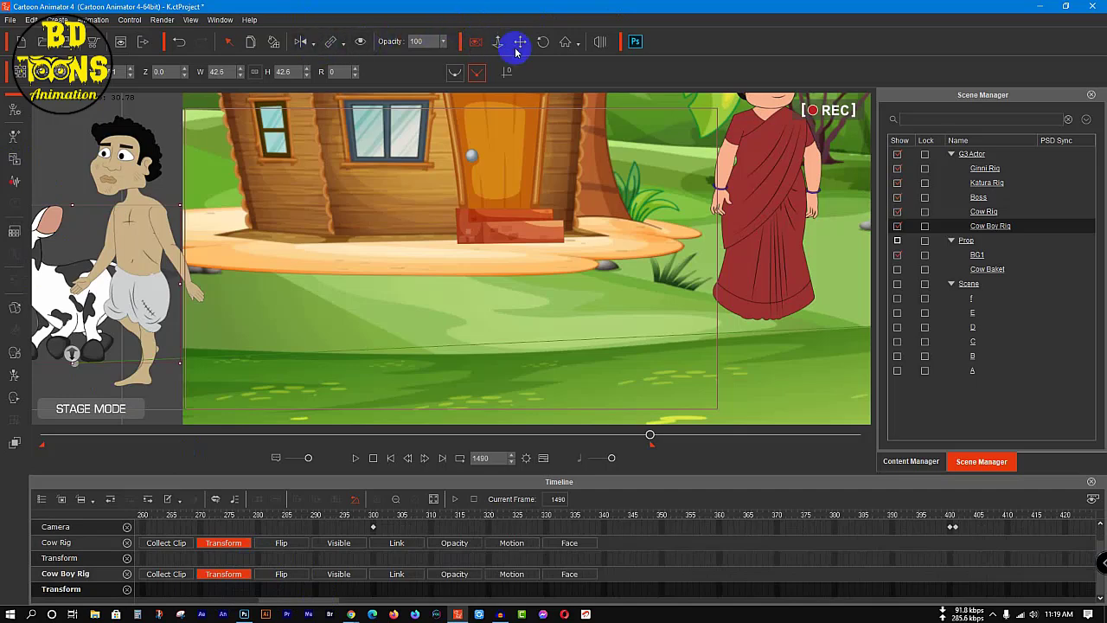
# Step: Switch off camera record mode and remove the Project tracks from the timeline
pyautogui.moveTo(516, 48); pyautogui.dragTo(517, 40)
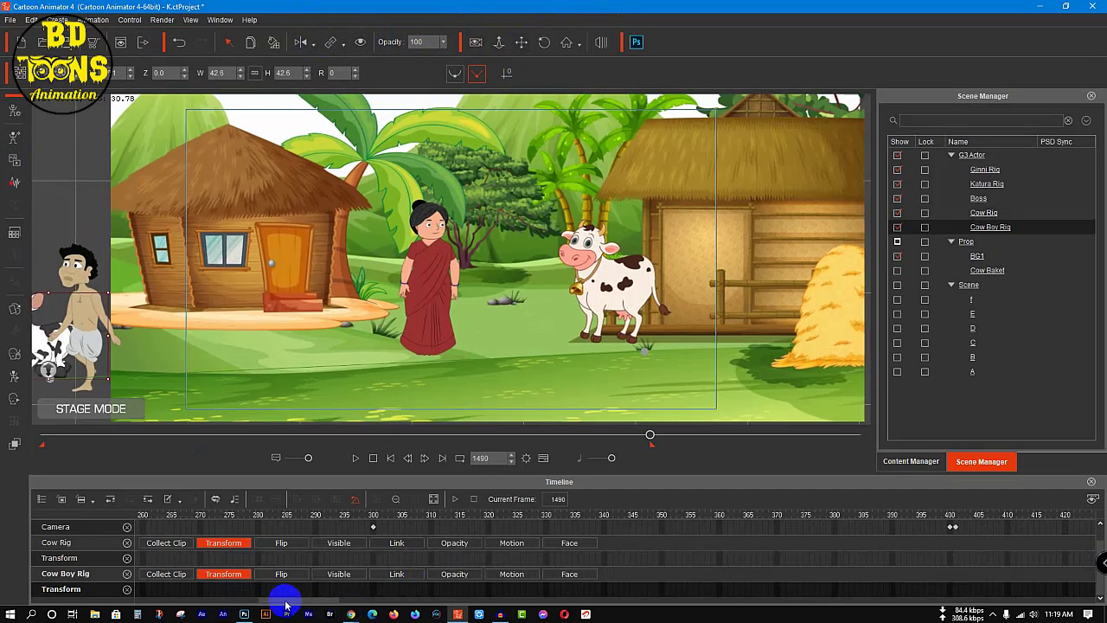
pyautogui.moveTo(285, 603)
pyautogui.mouseDown()
pyautogui.moveTo(329, 603)
pyautogui.moveTo(302, 601)
pyautogui.mouseUp()
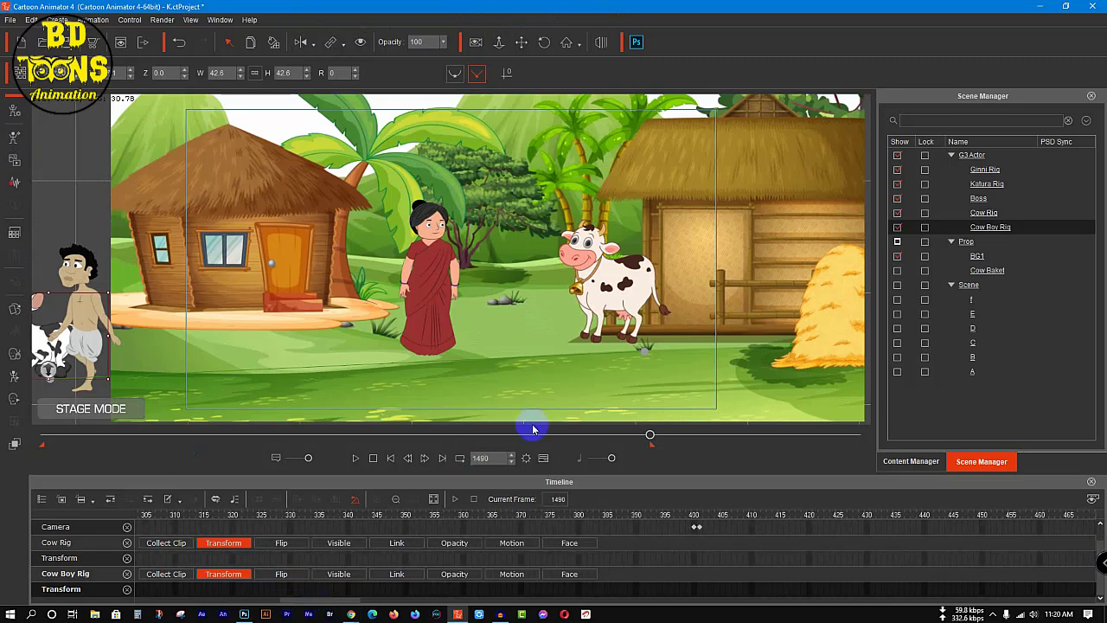
pyautogui.moveTo(646, 437); pyautogui.dragTo(568, 447)
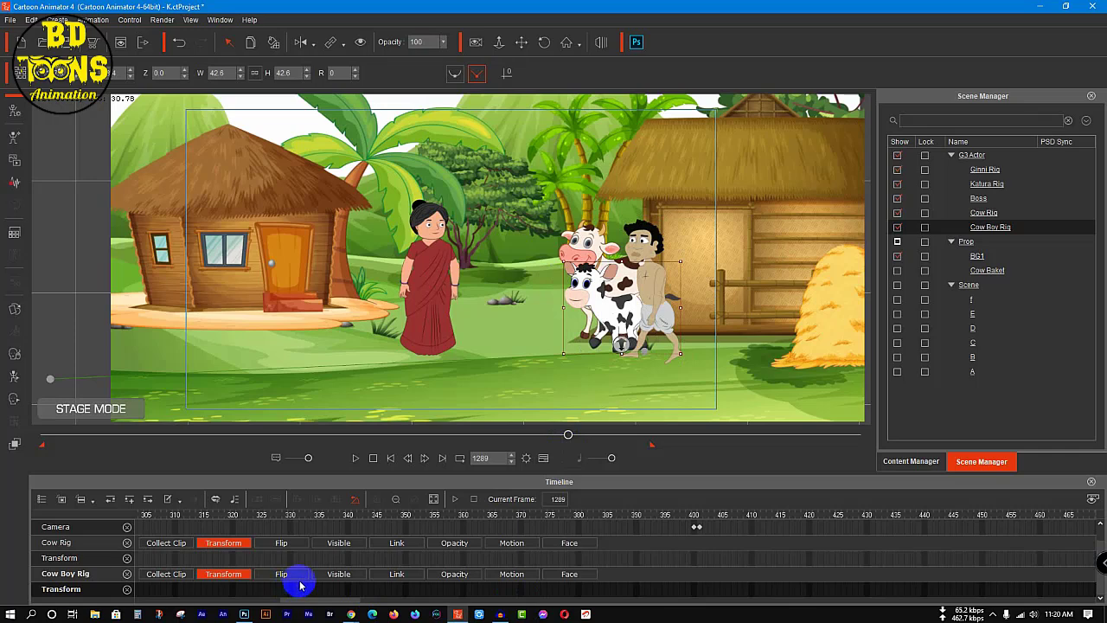
pyautogui.scroll(1, 301, 587)
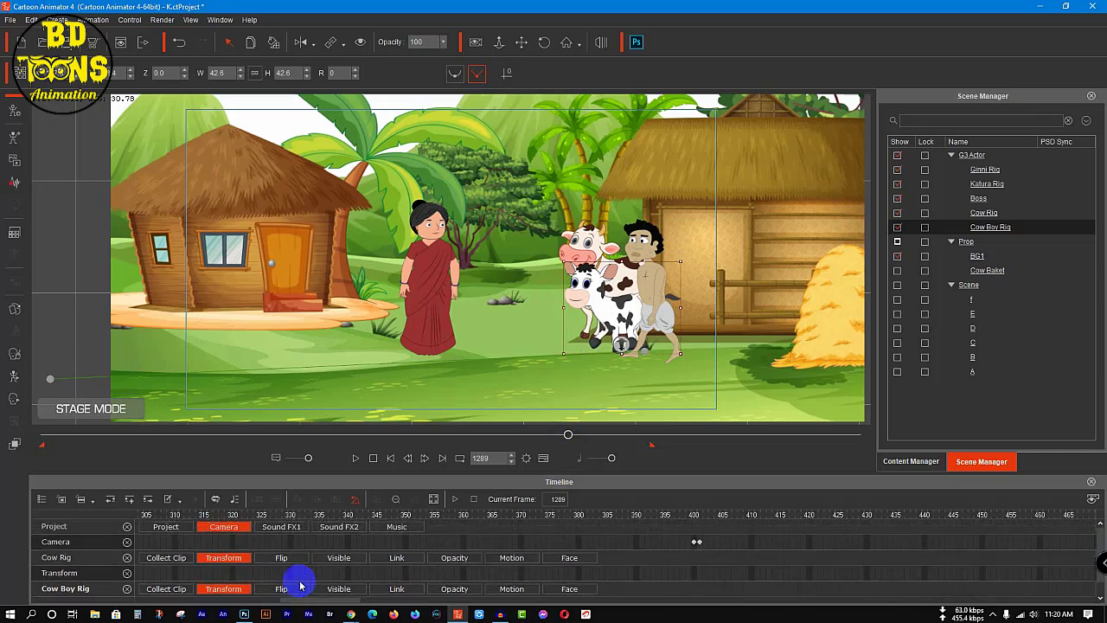
pyautogui.click(127, 526)
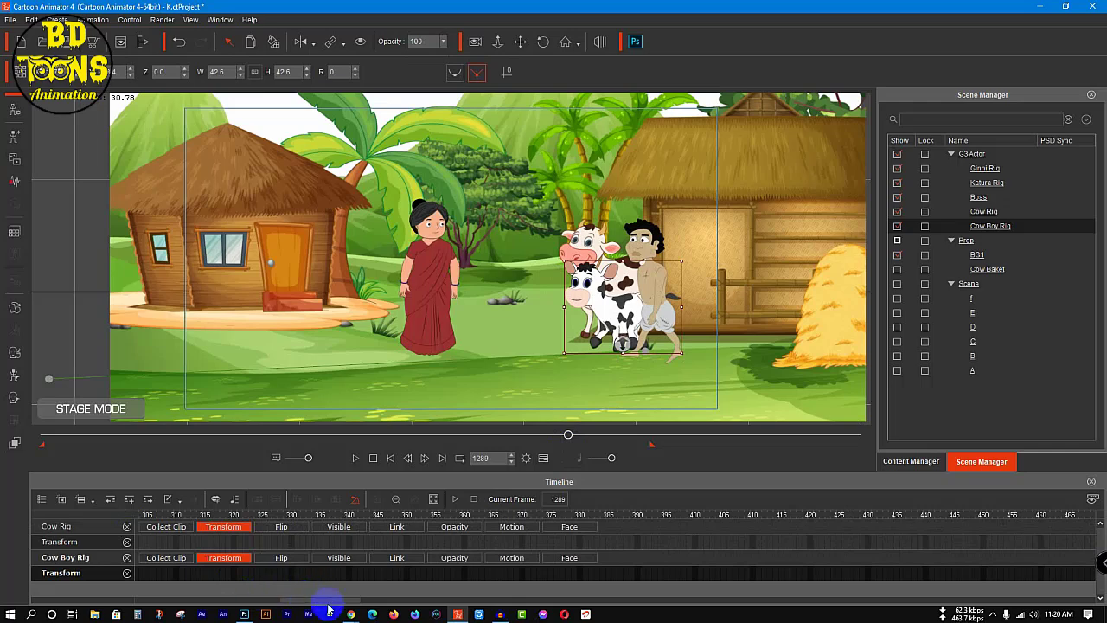
# Step: Add a Transform key for the large cow at frame 1281, aligned with the calf's key
pyautogui.moveTo(304, 603); pyautogui.dragTo(387, 606)
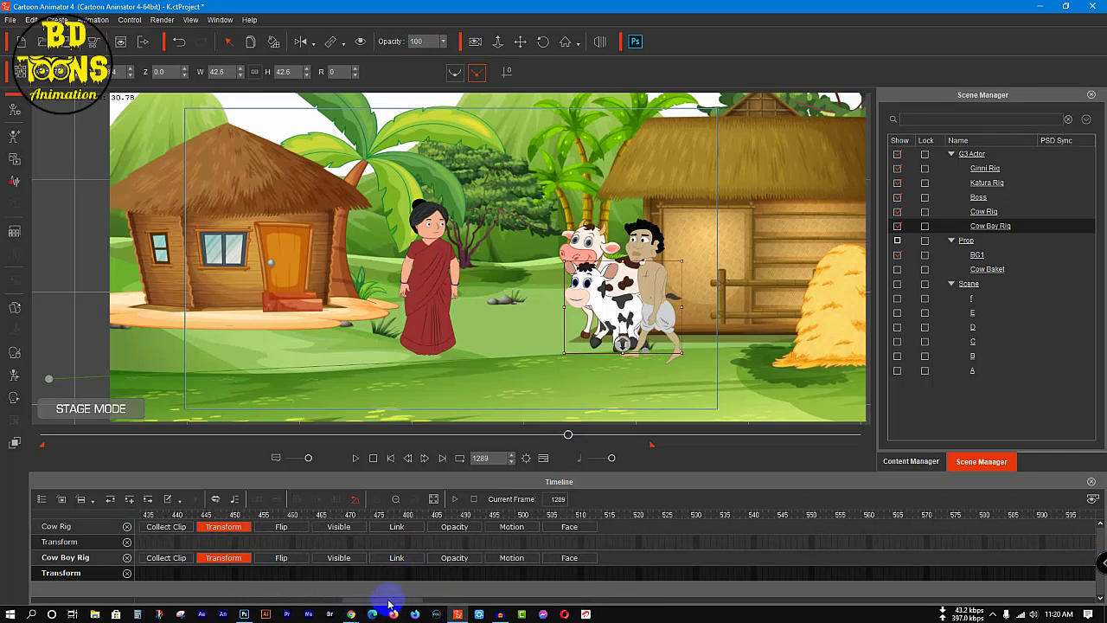
pyautogui.moveTo(384, 603); pyautogui.dragTo(762, 605)
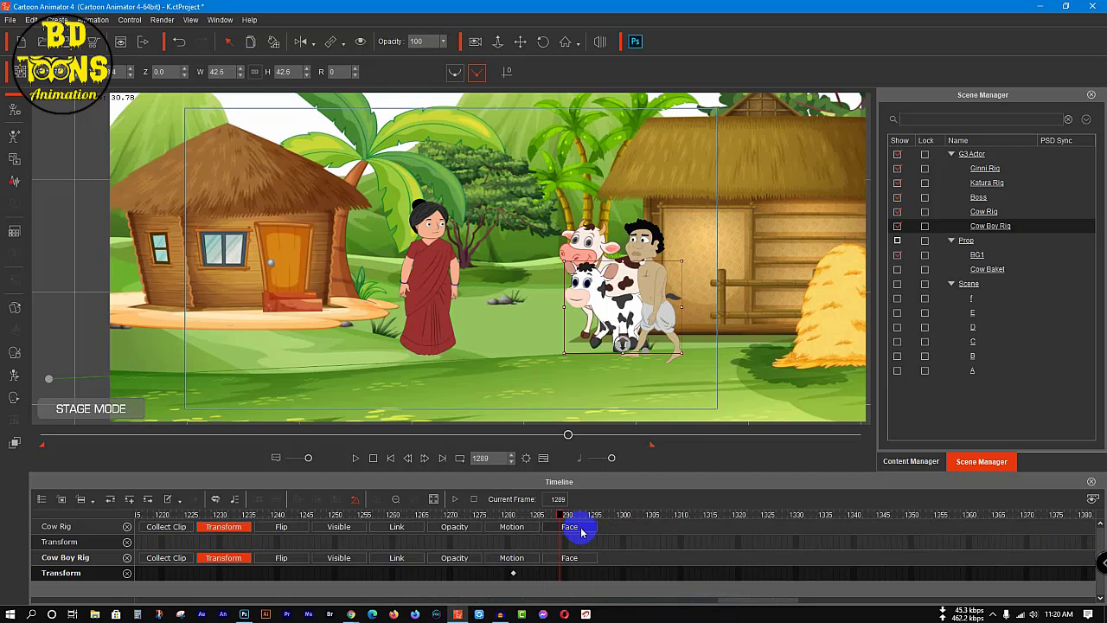
pyautogui.moveTo(558, 519); pyautogui.dragTo(511, 532)
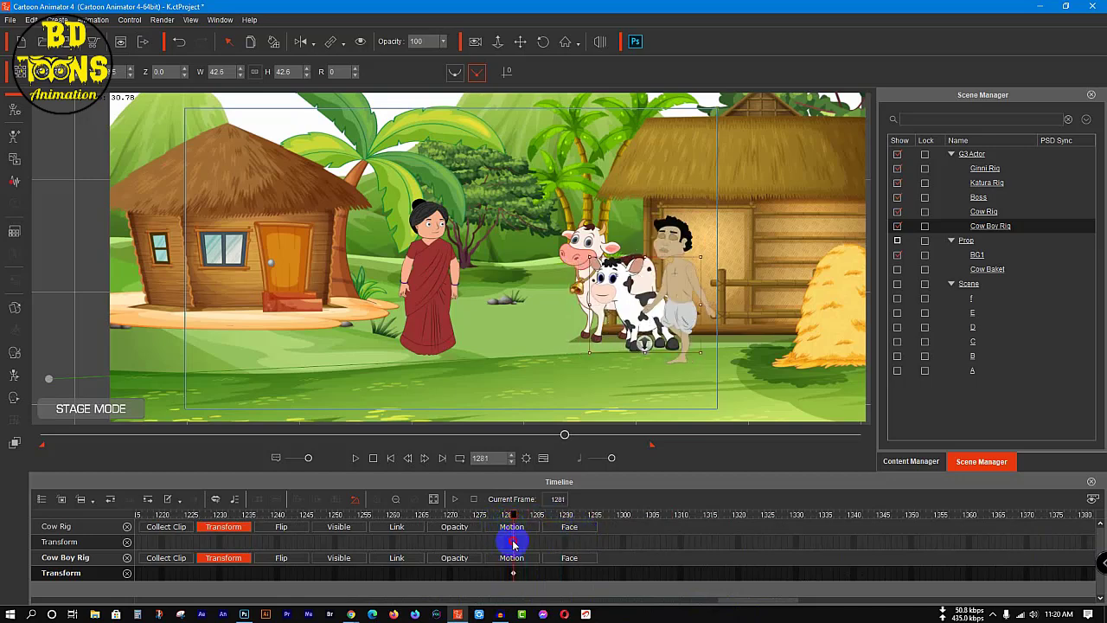
pyautogui.click(513, 543)
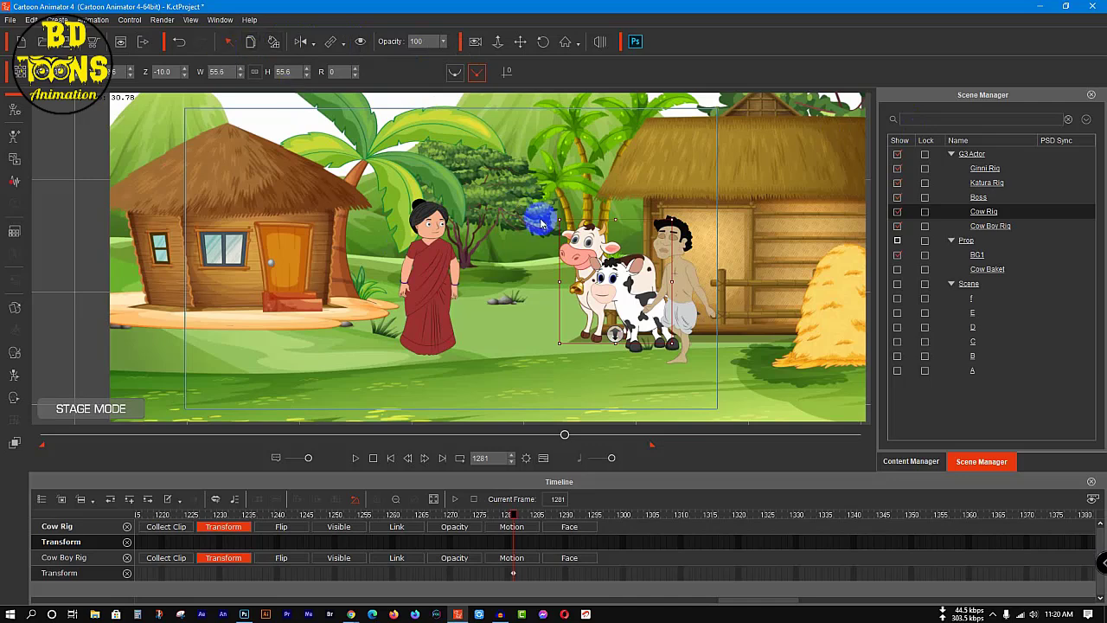
pyautogui.click(74, 252)
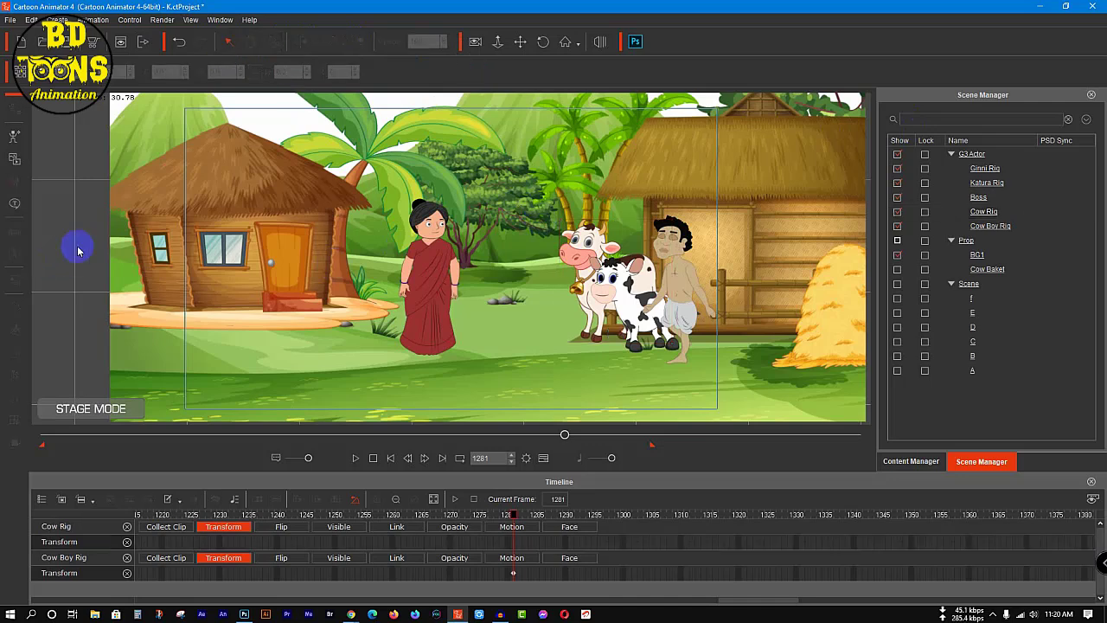
pyautogui.click(587, 252)
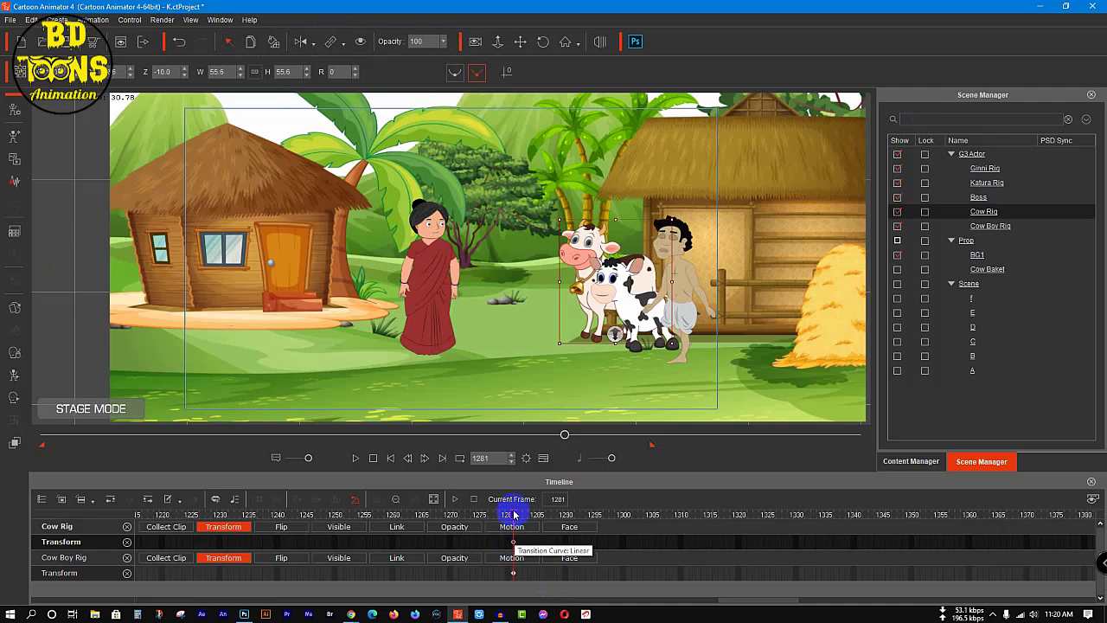
# Step: At frame 1490, move the large cow out past the hut, off the background's left edge, beside the calf and the woodcutter
pyautogui.moveTo(513, 518); pyautogui.dragTo(853, 516)
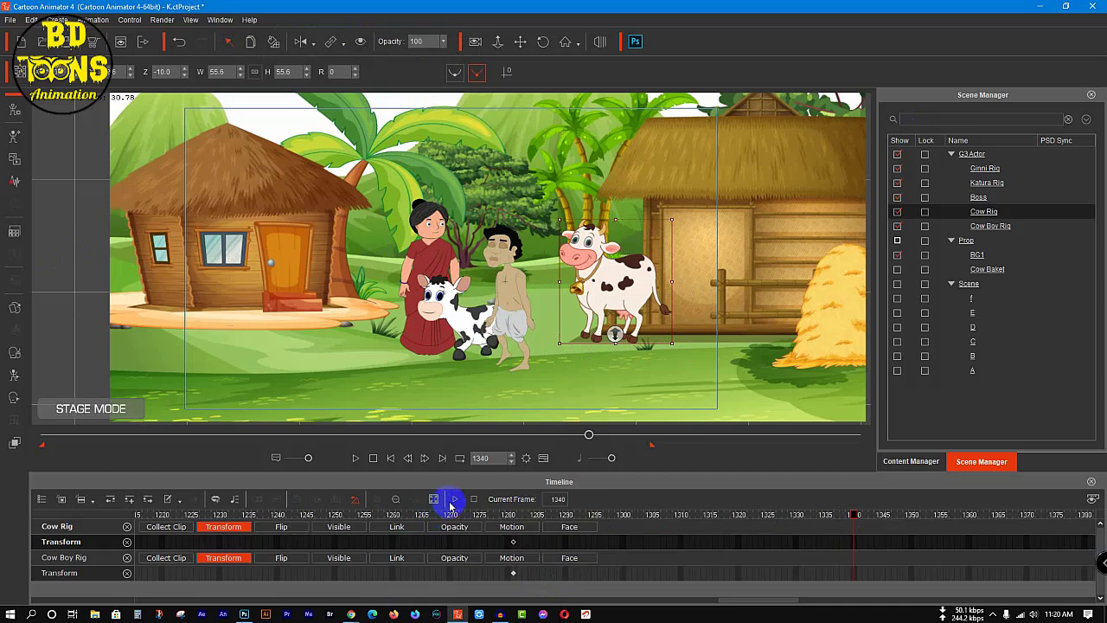
pyautogui.moveTo(770, 602); pyautogui.dragTo(845, 599)
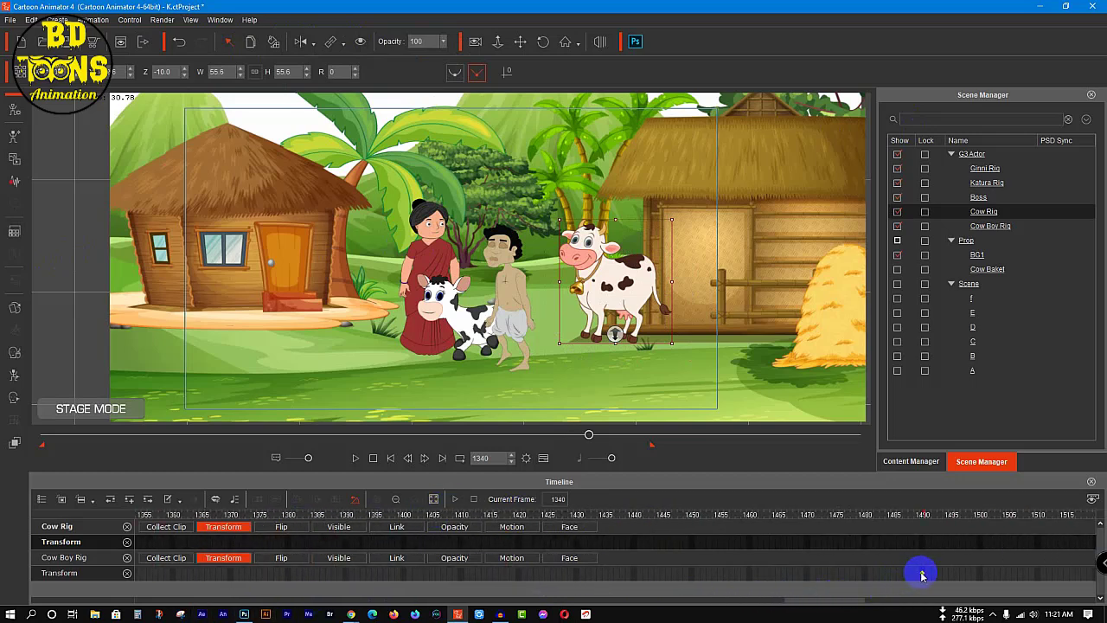
pyautogui.click(922, 574)
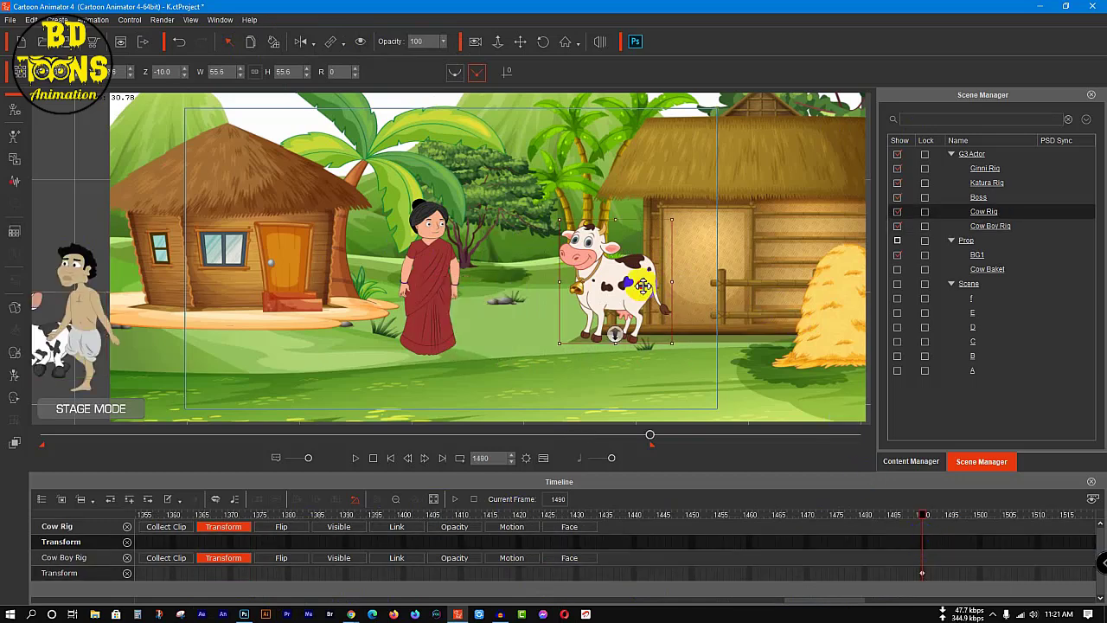
pyautogui.moveTo(643, 286); pyautogui.dragTo(481, 289)
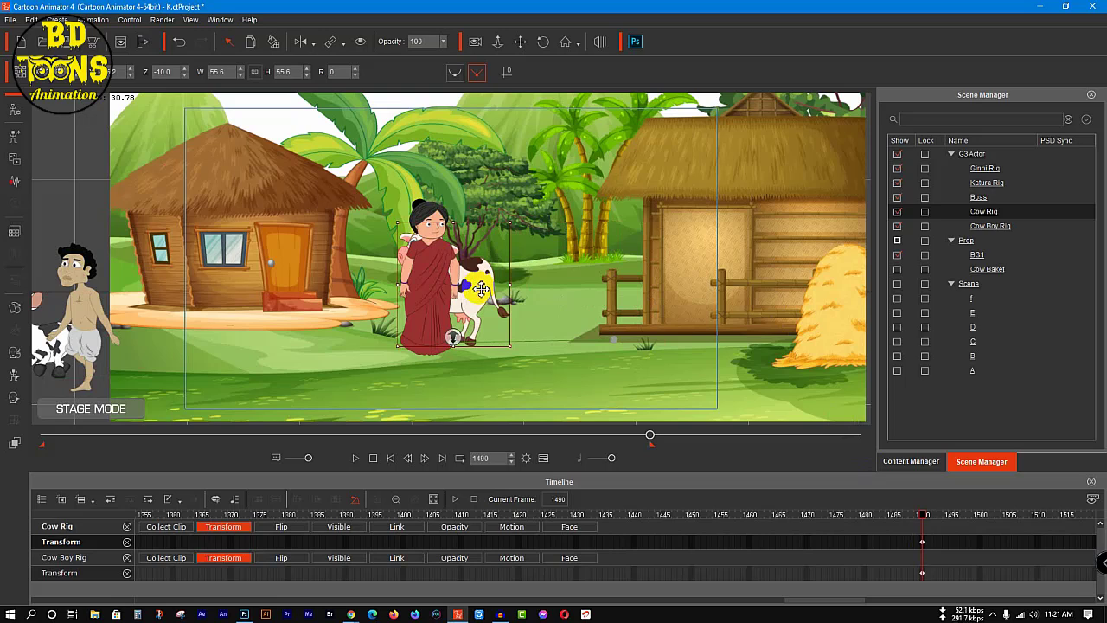
pyautogui.hotkey('ctrl', 'z')
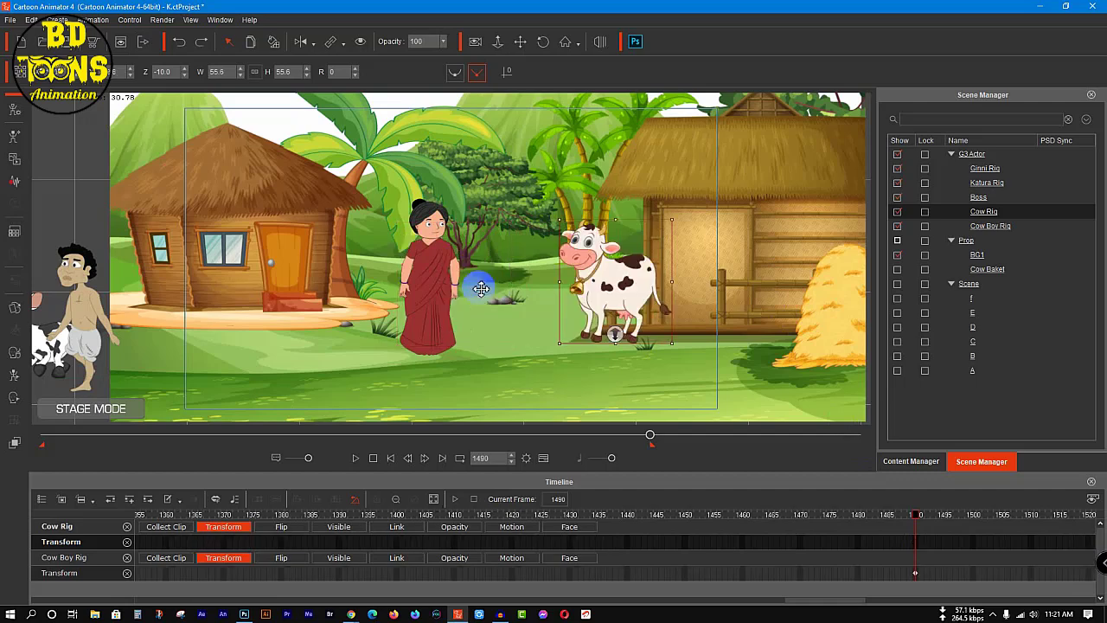
pyautogui.click(438, 266)
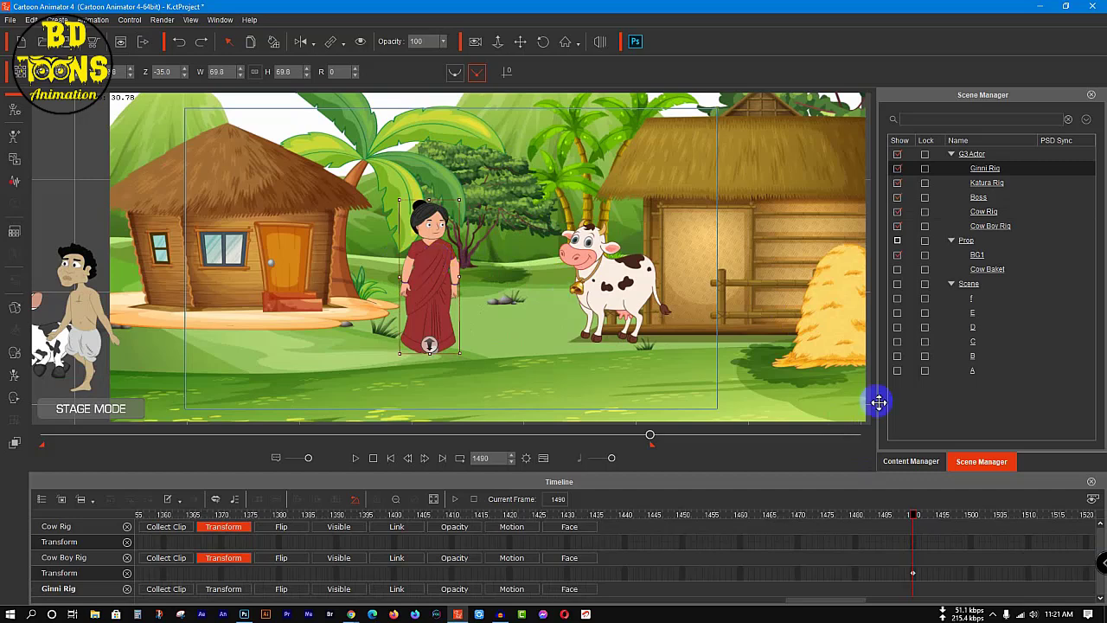
pyautogui.click(612, 278)
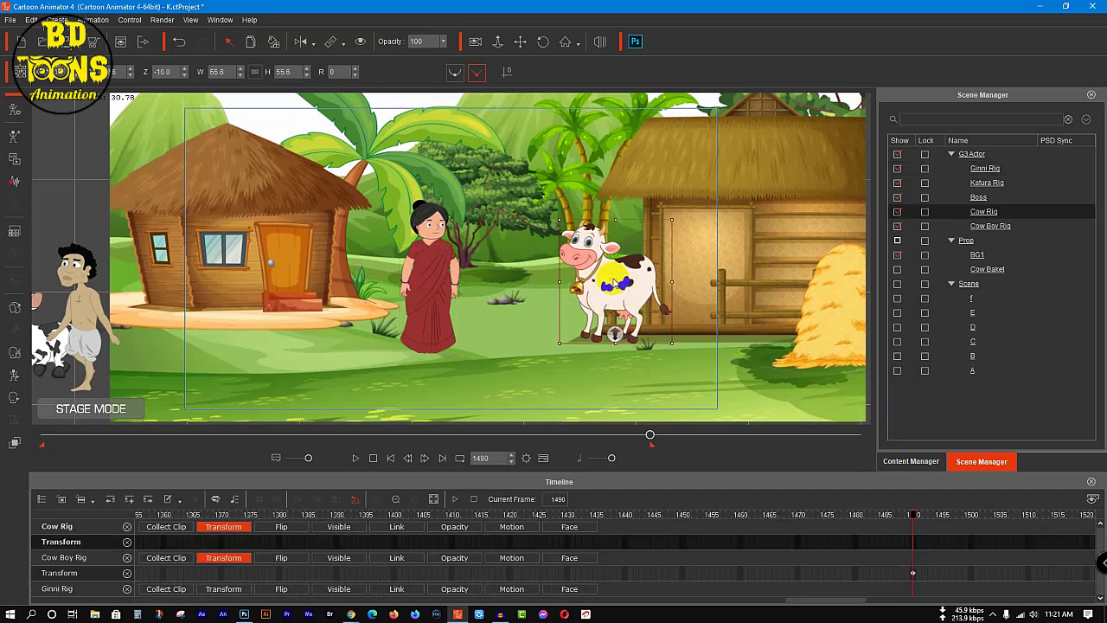
pyautogui.moveTo(642, 294); pyautogui.dragTo(72, 332)
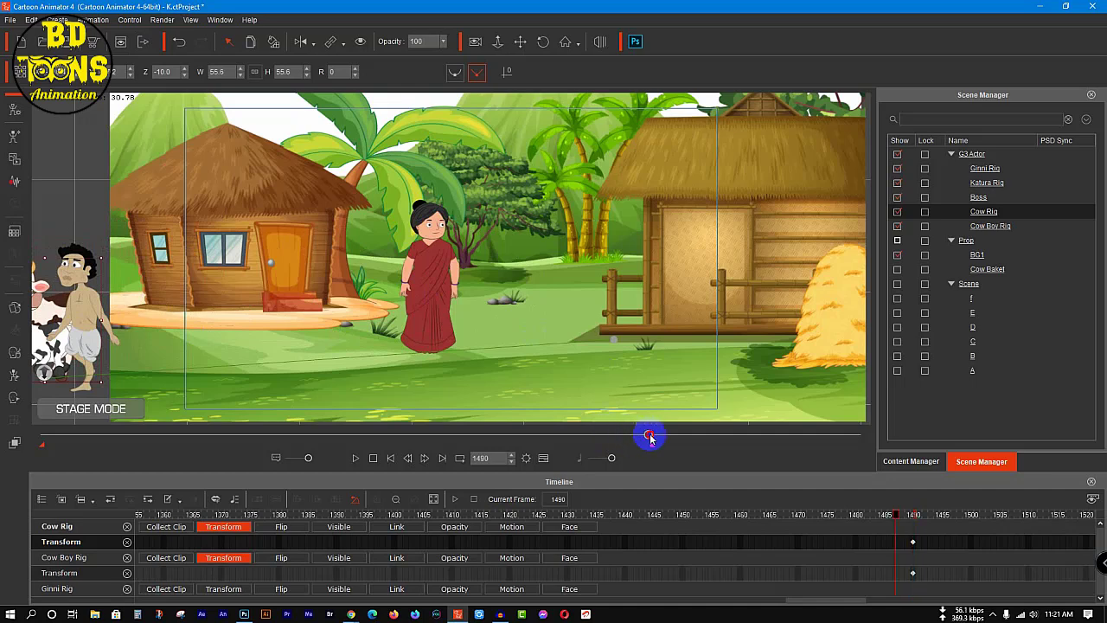
# Step: From frame 1281, apply the dog Move motions Walk(1S) and Walk(2L) to the large cow
pyautogui.moveTo(651, 439); pyautogui.dragTo(485, 446)
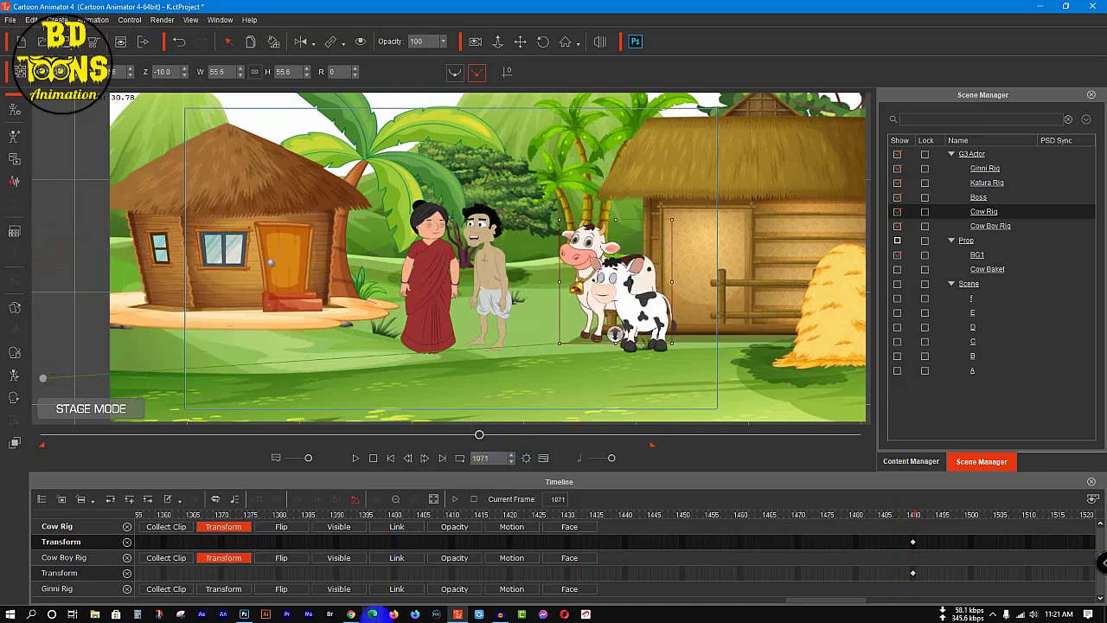
pyautogui.moveTo(811, 599); pyautogui.dragTo(733, 606)
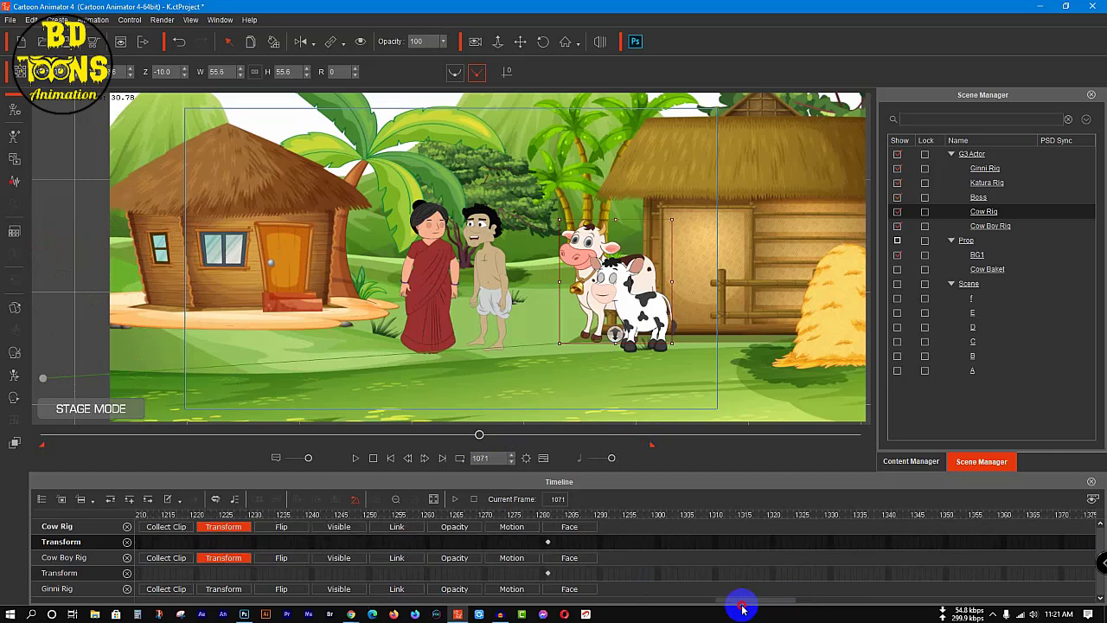
pyautogui.click(546, 515)
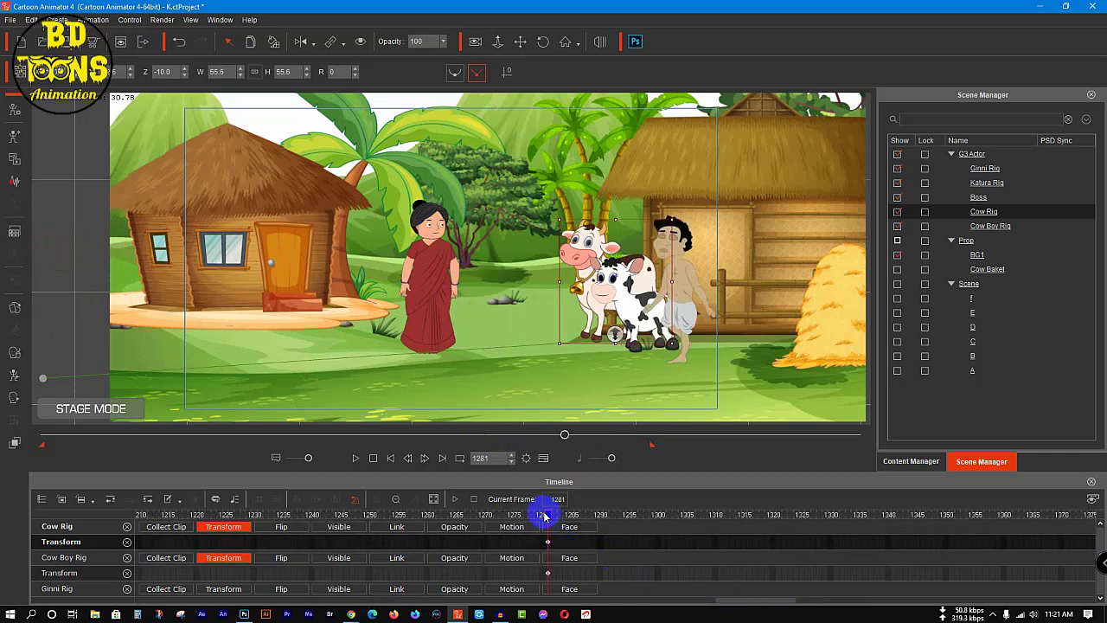
pyautogui.moveTo(546, 517)
pyautogui.mouseDown()
pyautogui.moveTo(433, 517)
pyautogui.moveTo(631, 517)
pyautogui.moveTo(544, 516)
pyautogui.mouseUp()
pyautogui.click(905, 462)
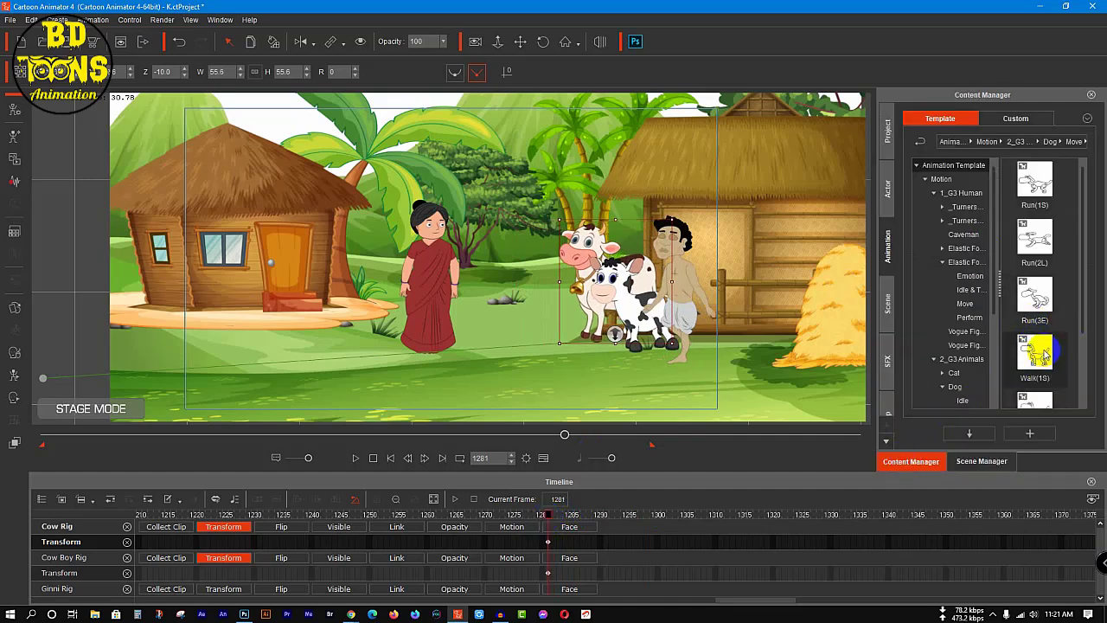
pyautogui.doubleClick(1044, 352)
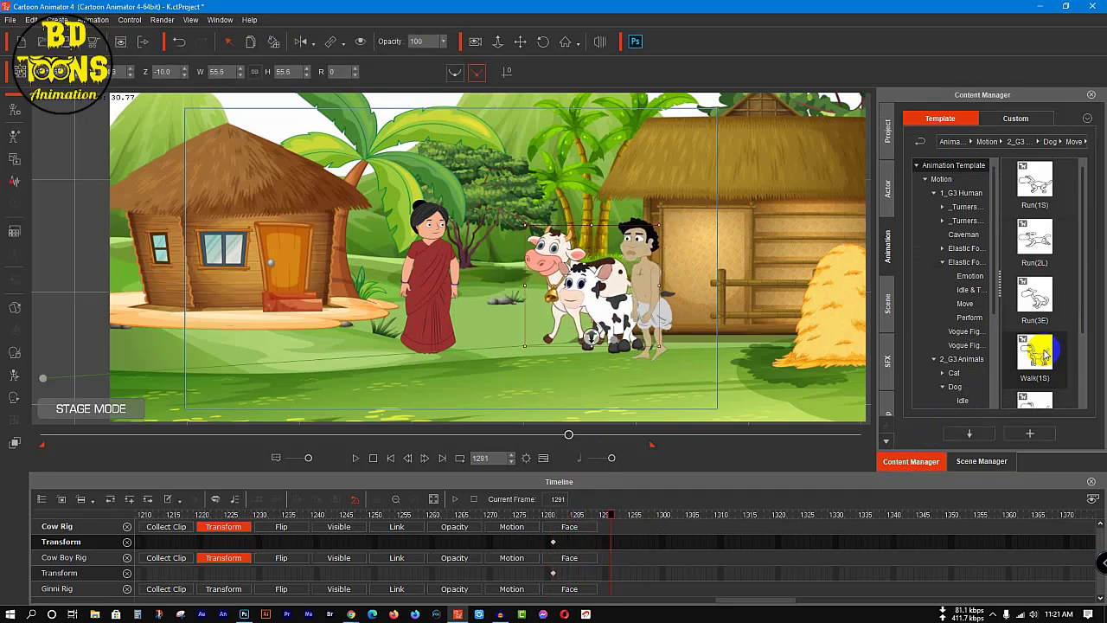
pyautogui.doubleClick(1034, 399)
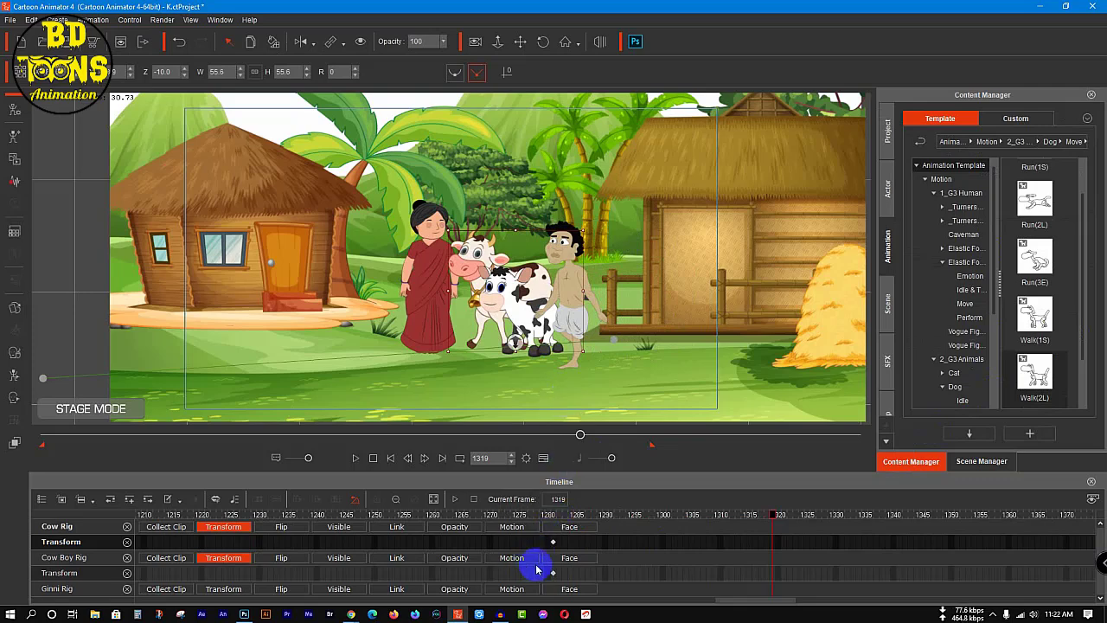
# Step: Show Cow Rig's Motion track and extend the Walk(2L) clip just past the cow's exit key at frame 1490
pyautogui.click(523, 529)
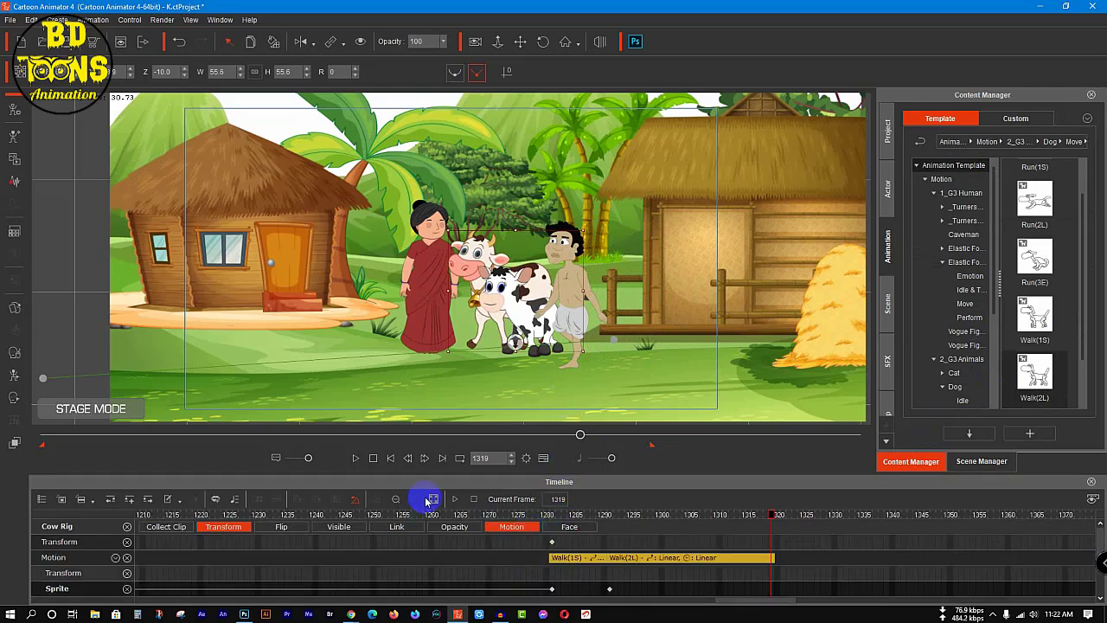
pyautogui.click(396, 499)
pyautogui.click(395, 500)
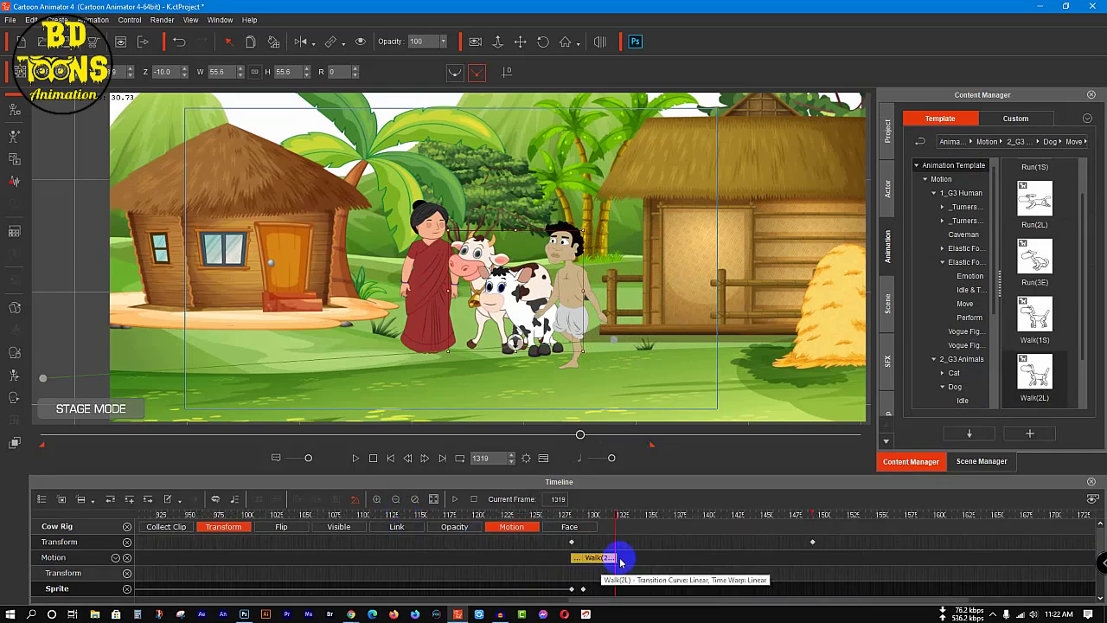
pyautogui.moveTo(620, 560); pyautogui.dragTo(840, 560)
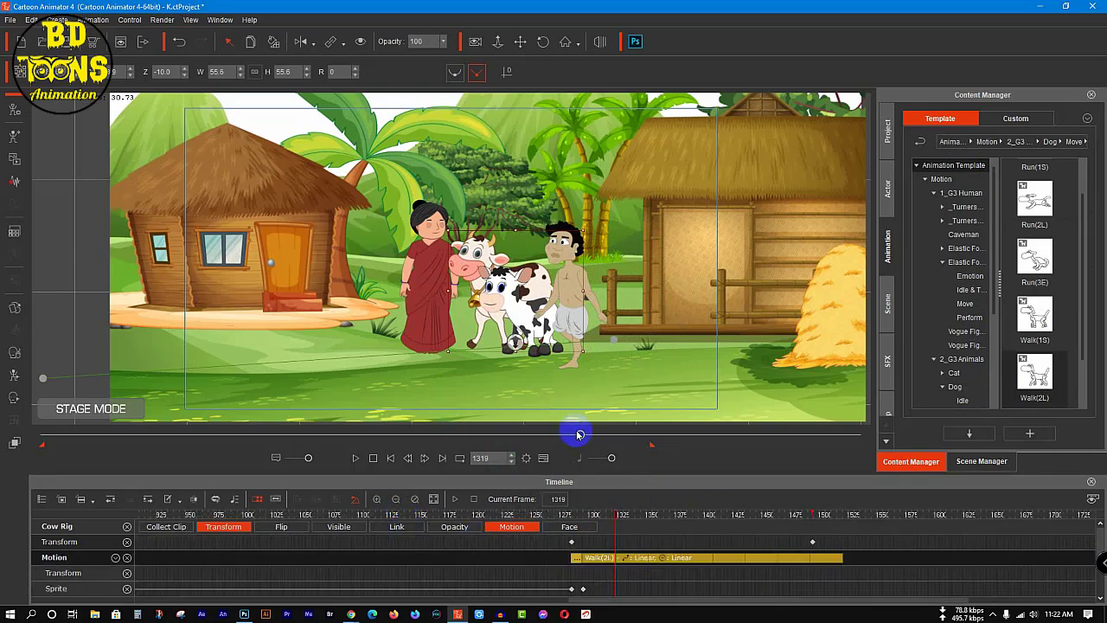
# Step: Return to frame 1, remove the Cow Rig, Cow Boy Rig and Ginni Rig tracks from the timeline, and clear the selection
pyautogui.moveTo(582, 438); pyautogui.dragTo(19, 454)
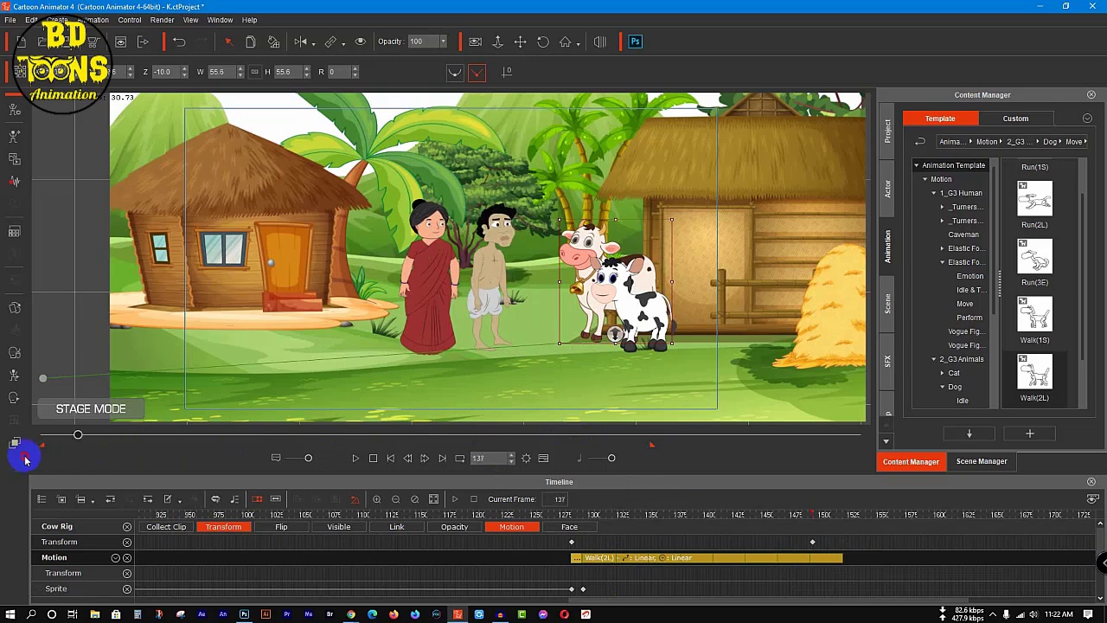
pyautogui.click(128, 543)
pyautogui.click(128, 529)
pyautogui.click(128, 528)
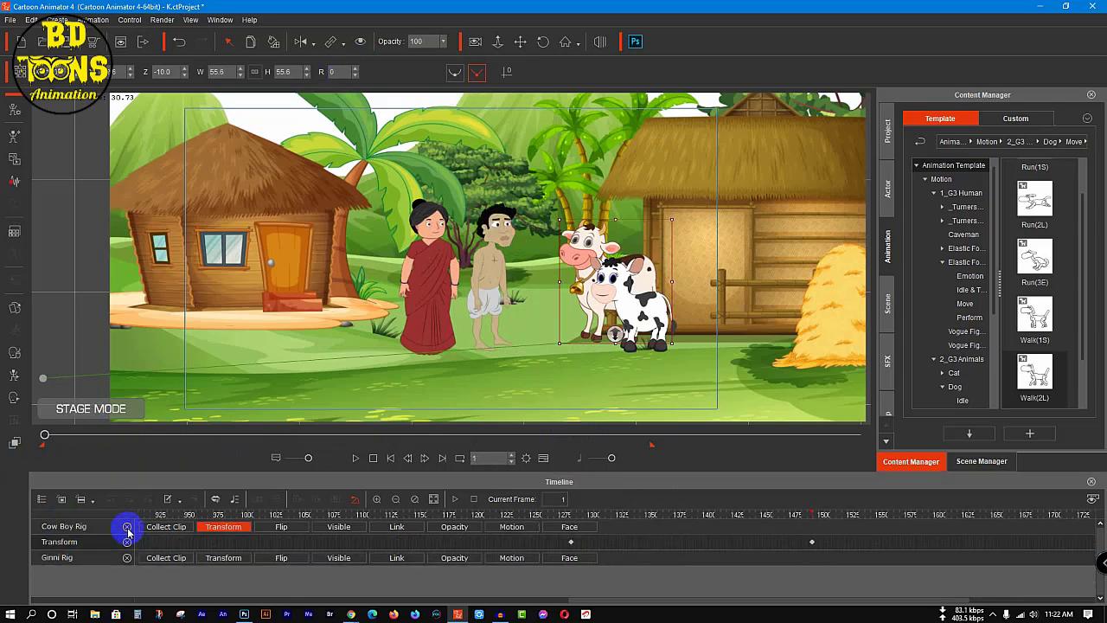
pyautogui.click(128, 528)
pyautogui.click(128, 528)
pyautogui.click(74, 247)
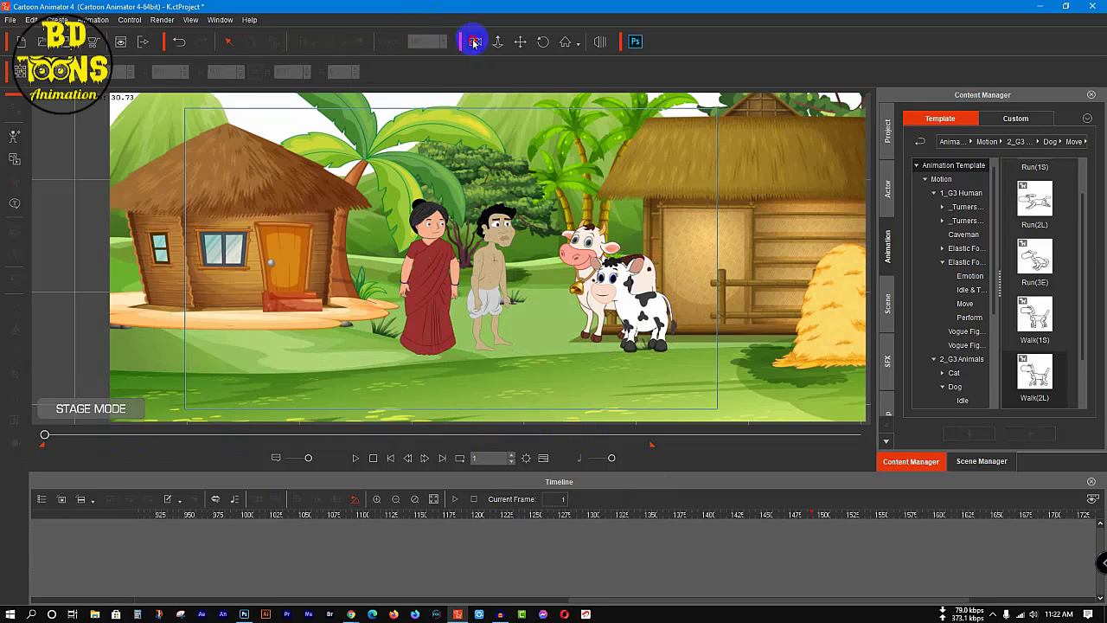
# Step: Switch on camera record mode with the camera move tool and save the project
pyautogui.click(474, 41)
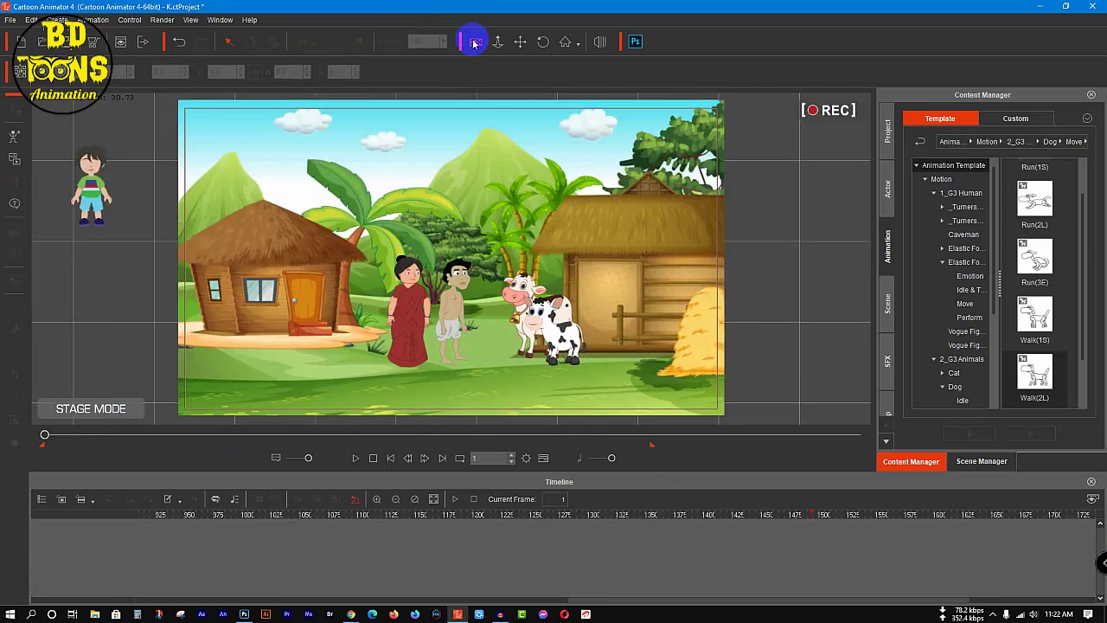
pyautogui.click(519, 43)
pyautogui.hotkey('ctrl', 's')
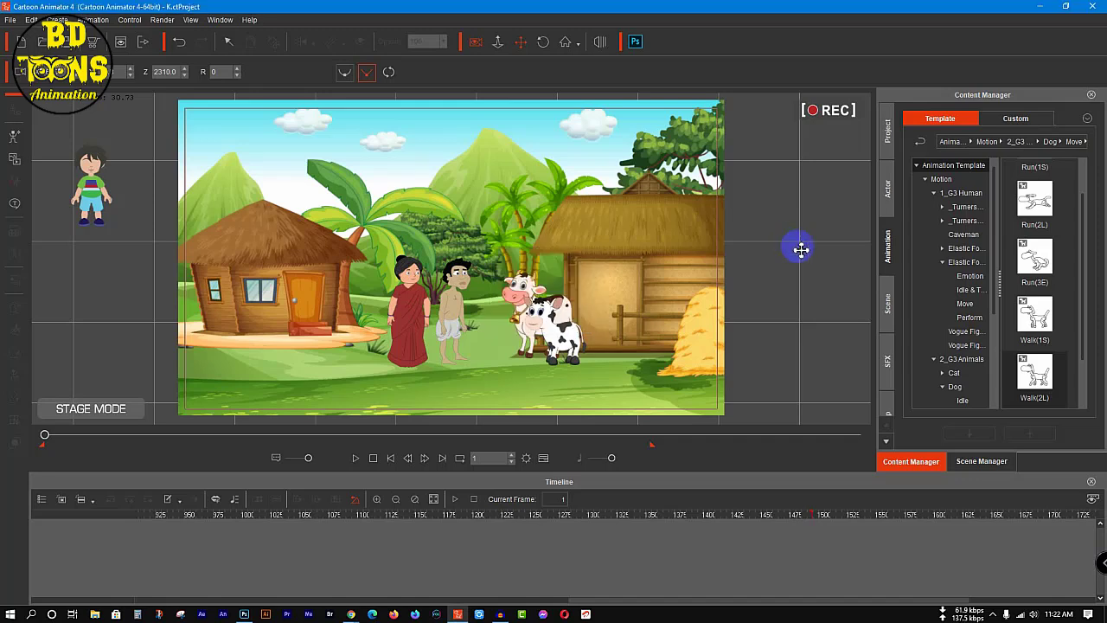
# Step: Play the whole scene through the camera from frame 1 to check the dialogue and the walking exit
pyautogui.click(353, 460)
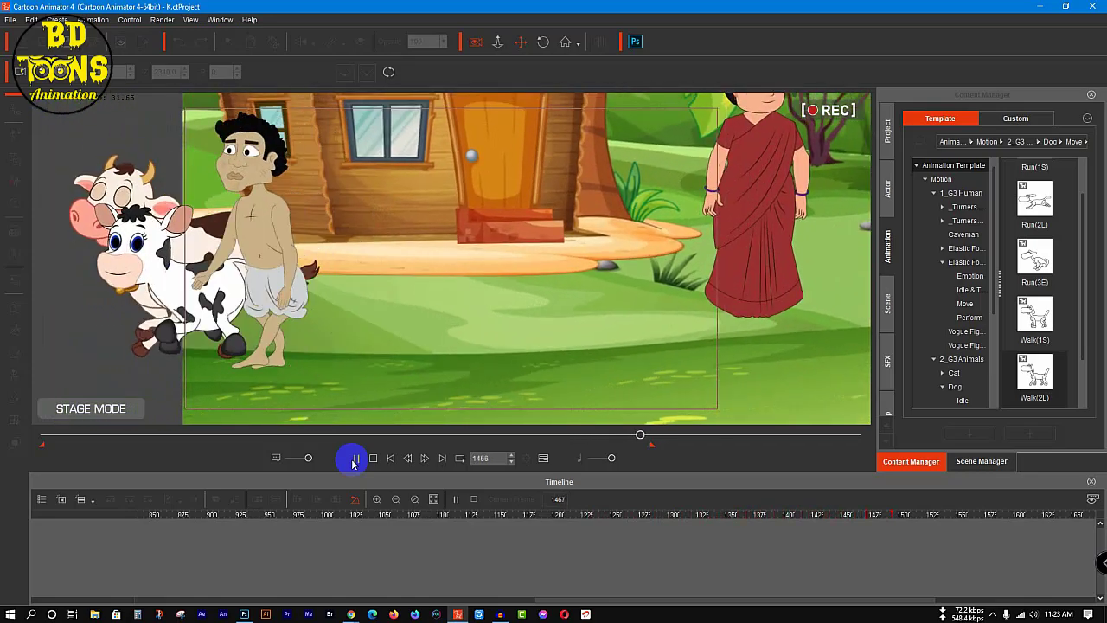
pyautogui.click(353, 460)
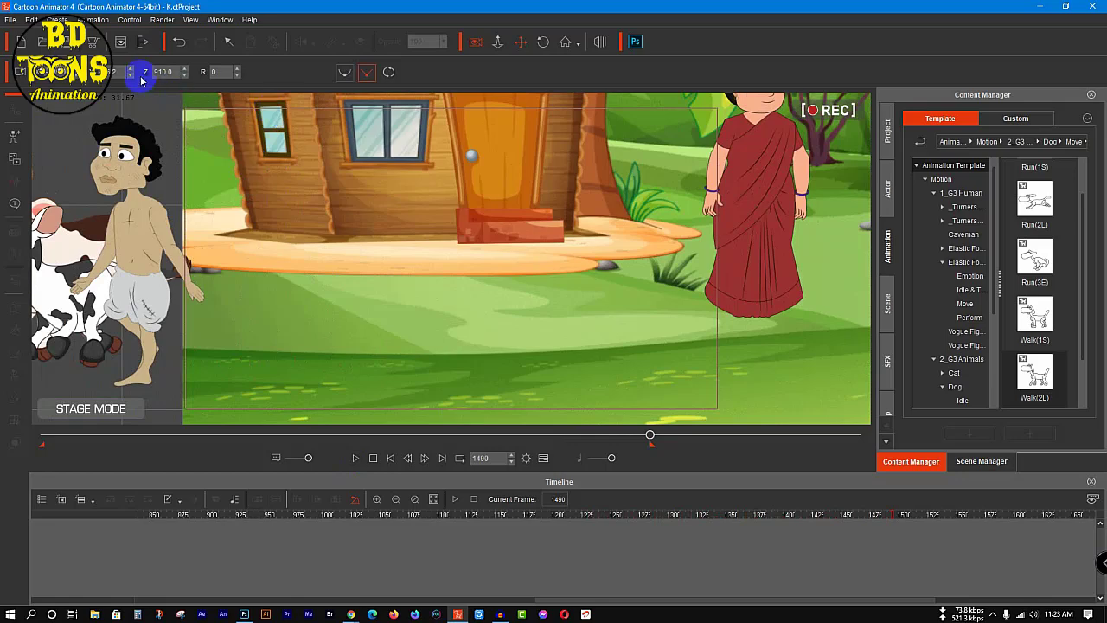
# Step: Export the scene as an HD 1080p MP4 over the existing video K in the Video File folder, and show the desktop during rendering
pyautogui.click(141, 46)
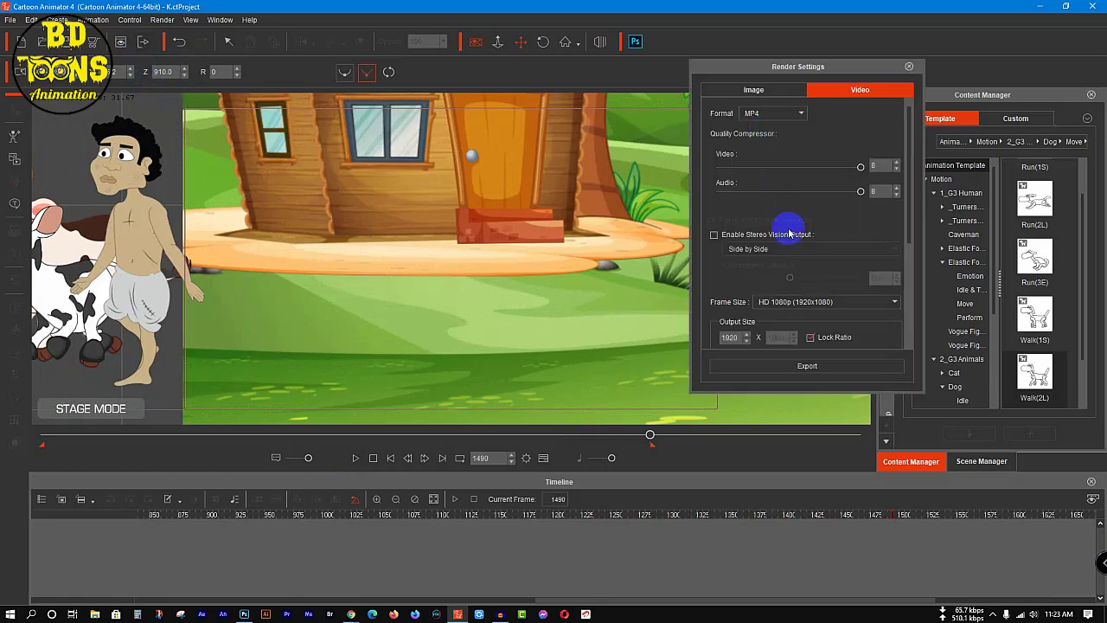
pyautogui.click(809, 366)
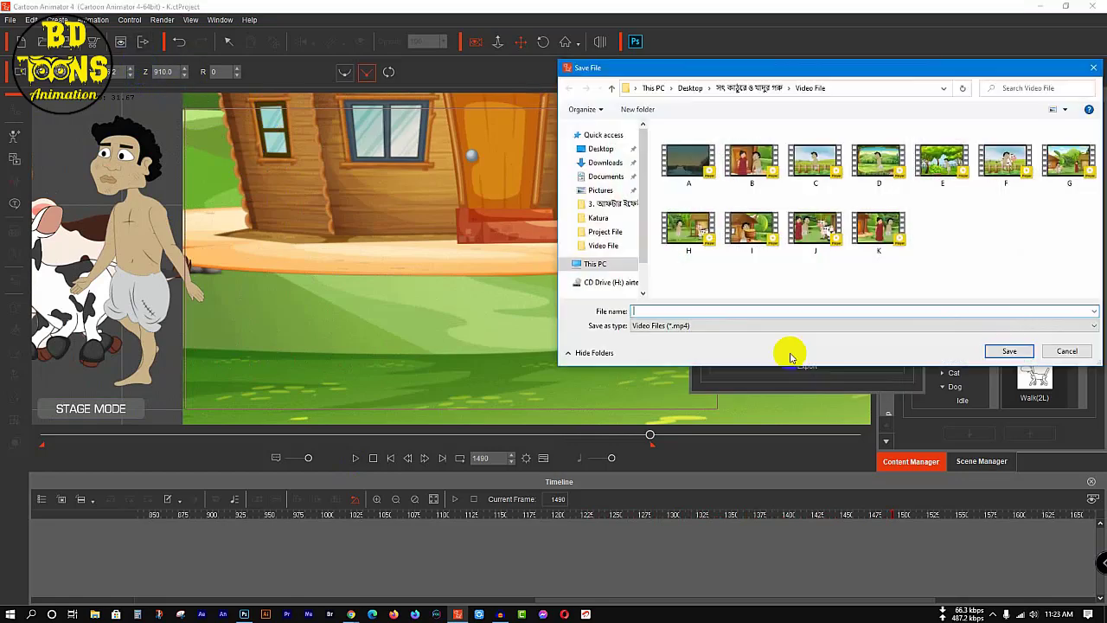
pyautogui.click(879, 229)
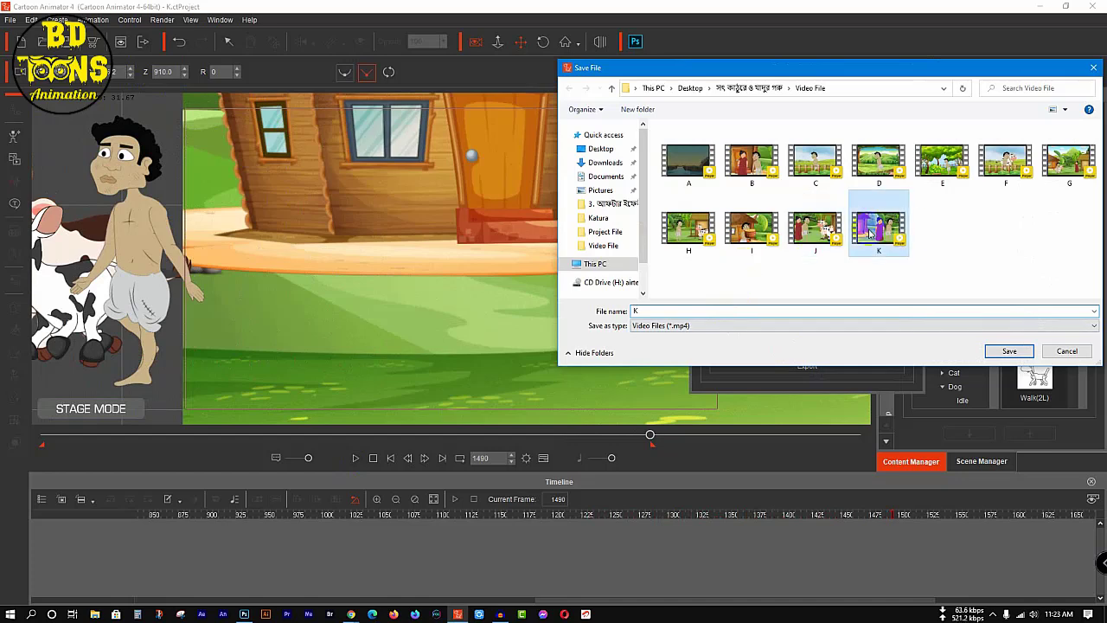
pyautogui.click(1010, 350)
pyautogui.click(581, 309)
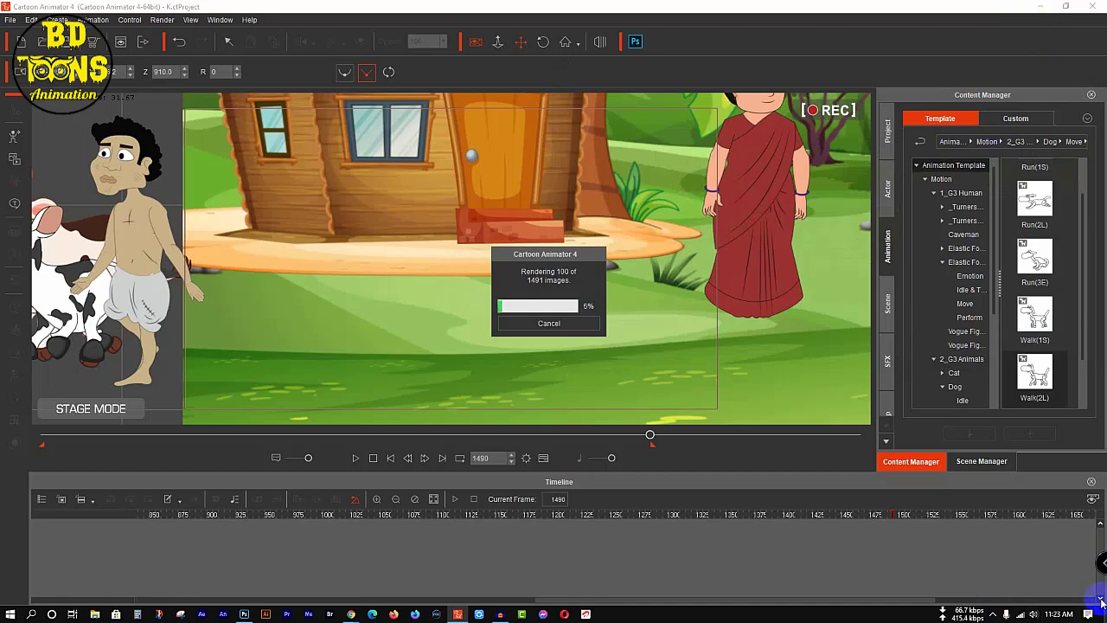
pyautogui.click(457, 614)
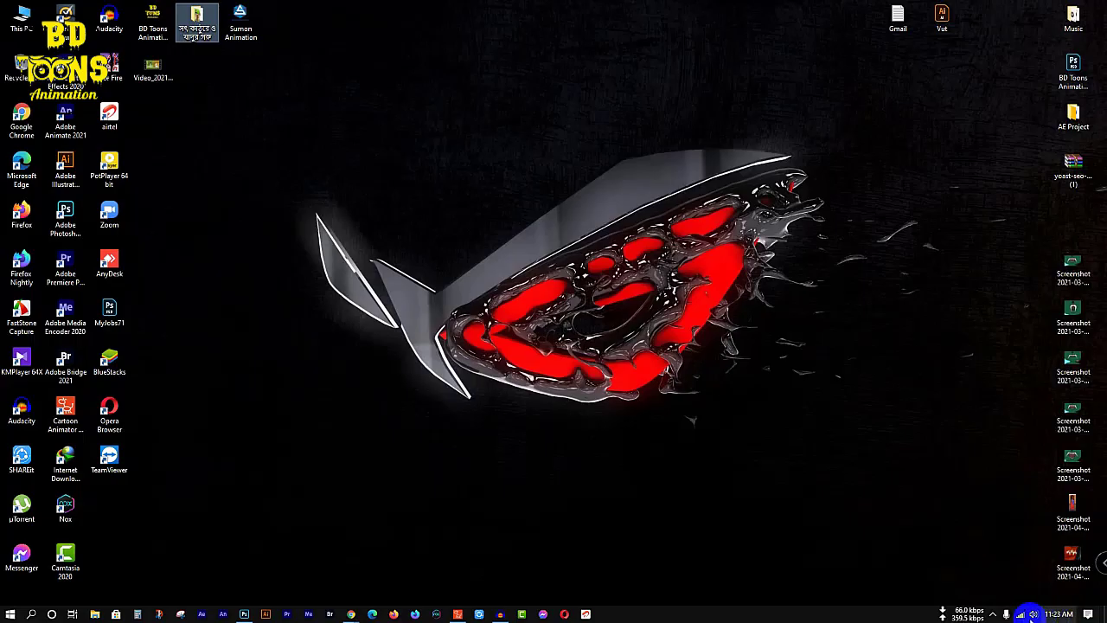